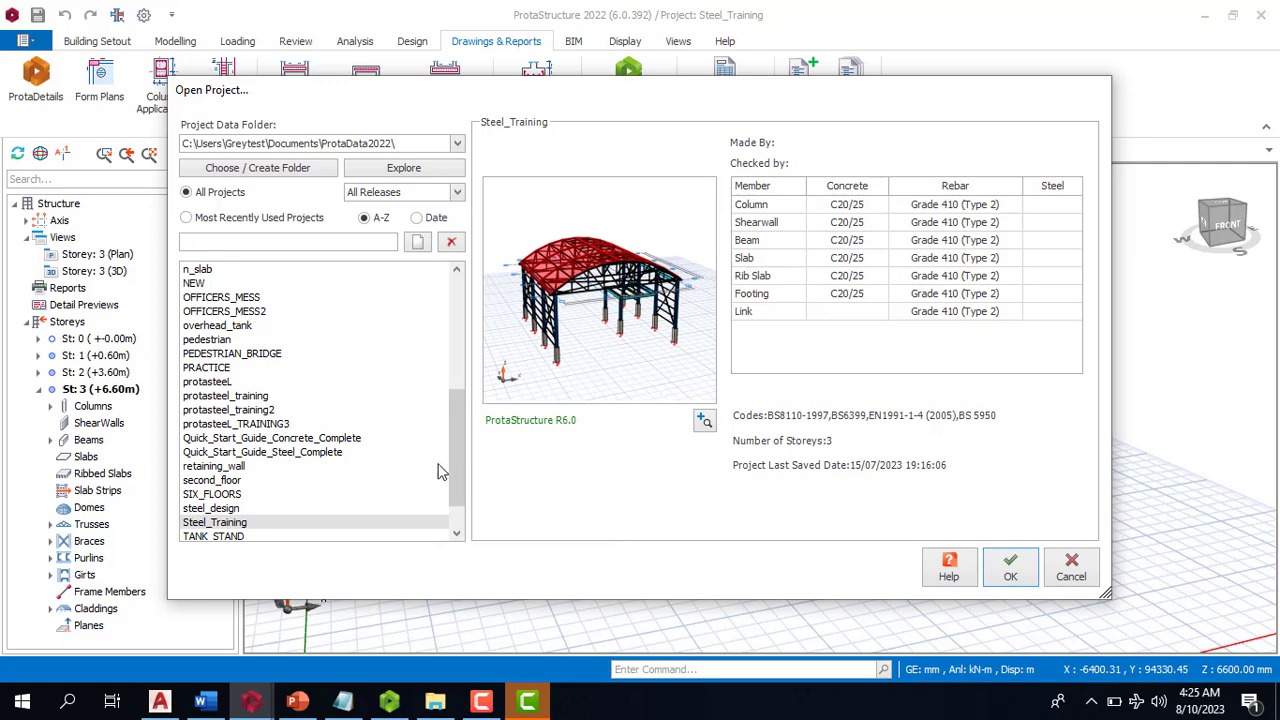
Browse the saved projects and open the protasteeL_TRAINING3 project
drag(457, 447, 462, 497)
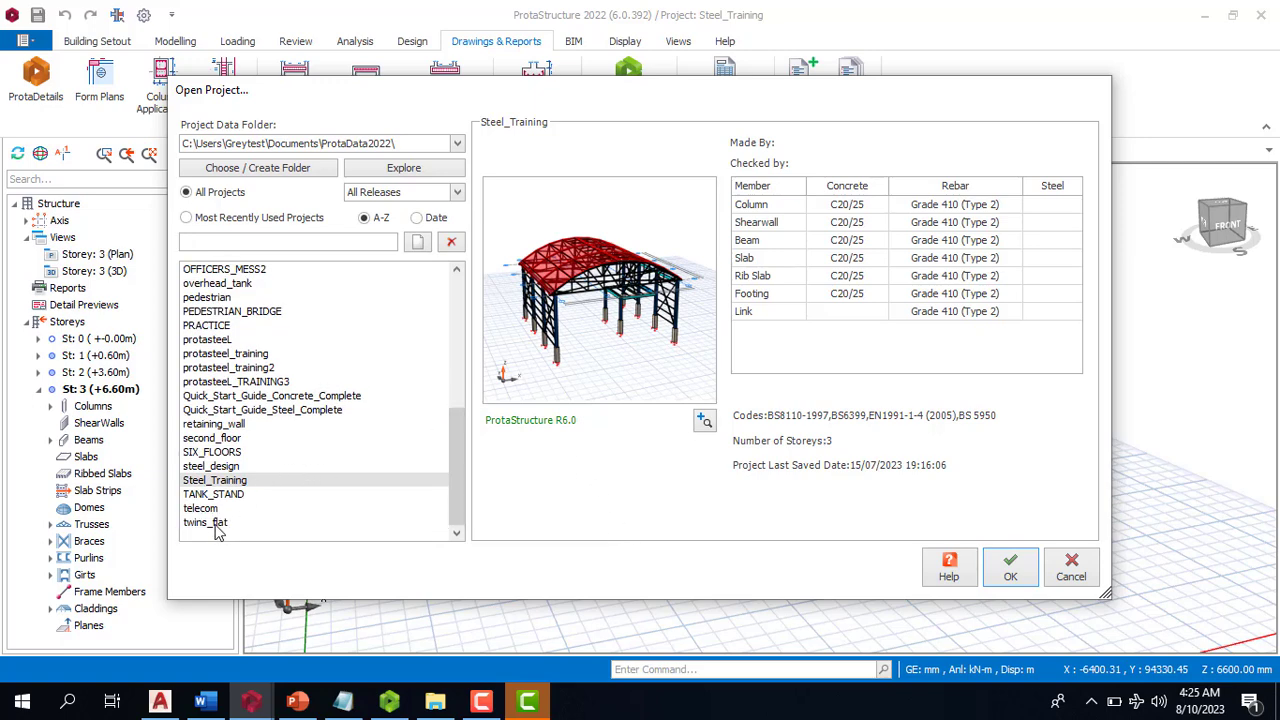
click(212, 523)
key(Up)
key(Up)
key(Up)
key(Up)
key(Up)
key(Up)
key(Up)
key(Up)
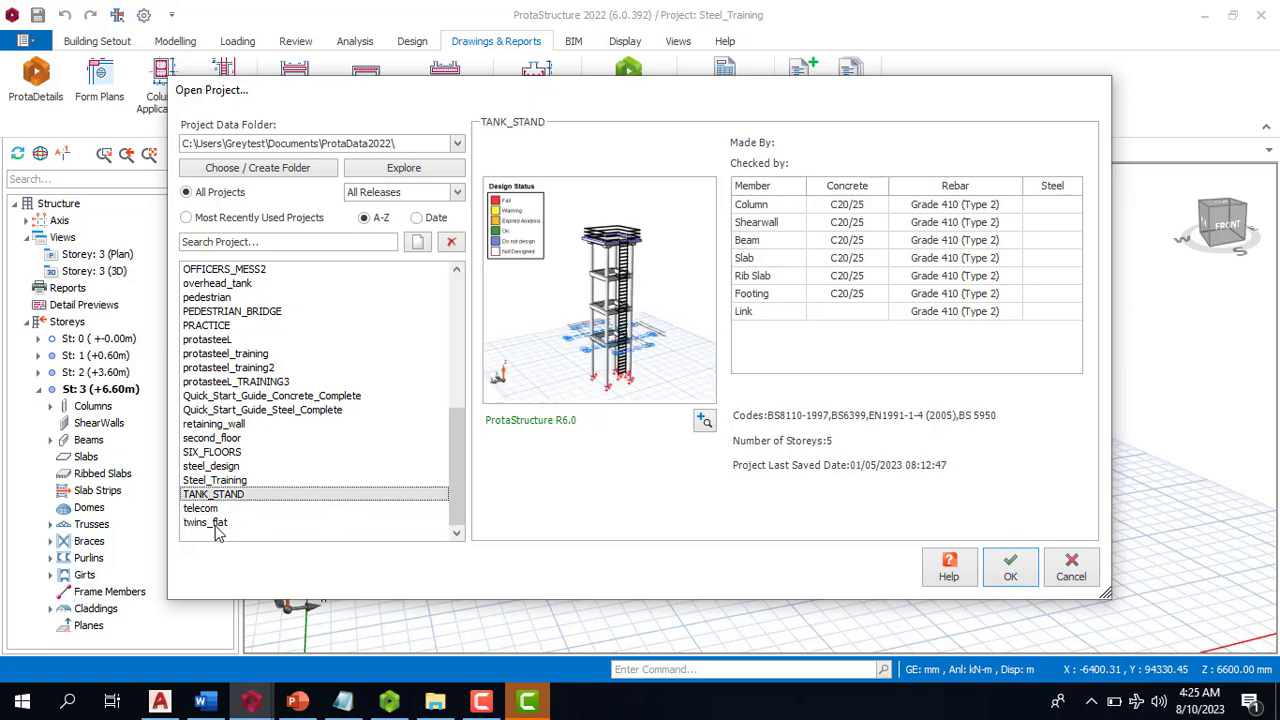
key(Up)
key(Up)
key(Up)
key(Up)
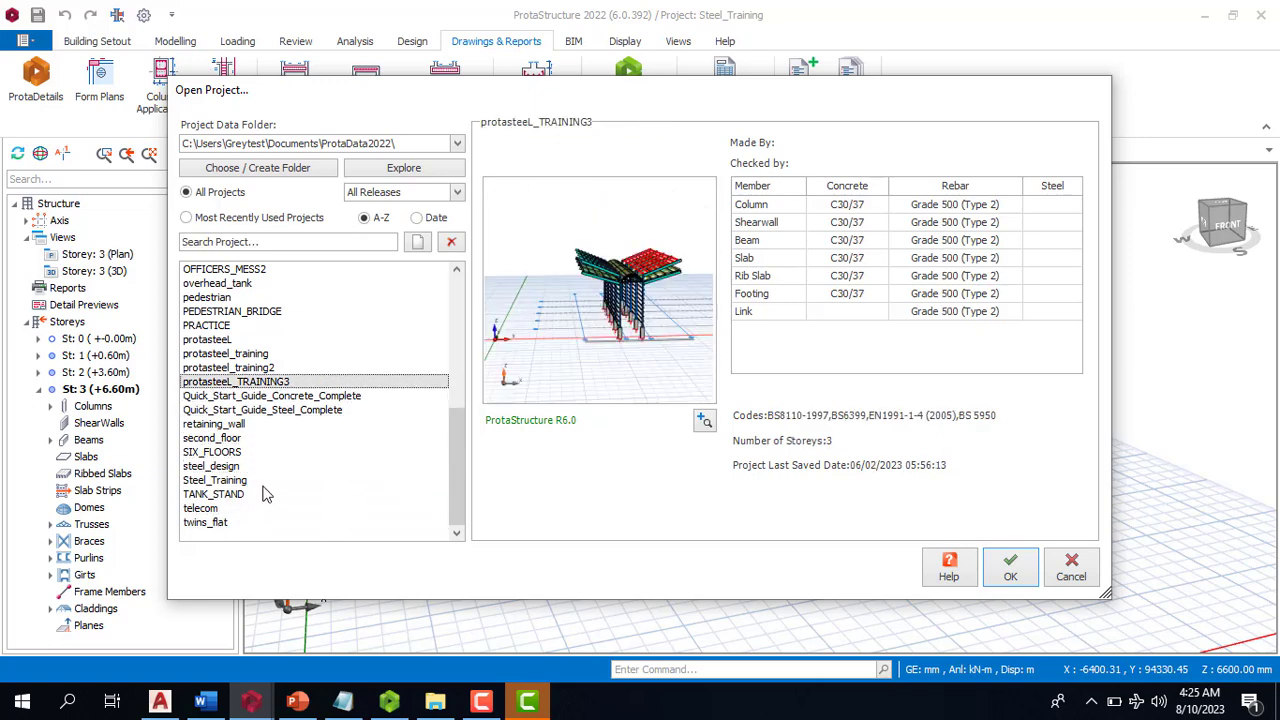
key(Down)
key(Down)
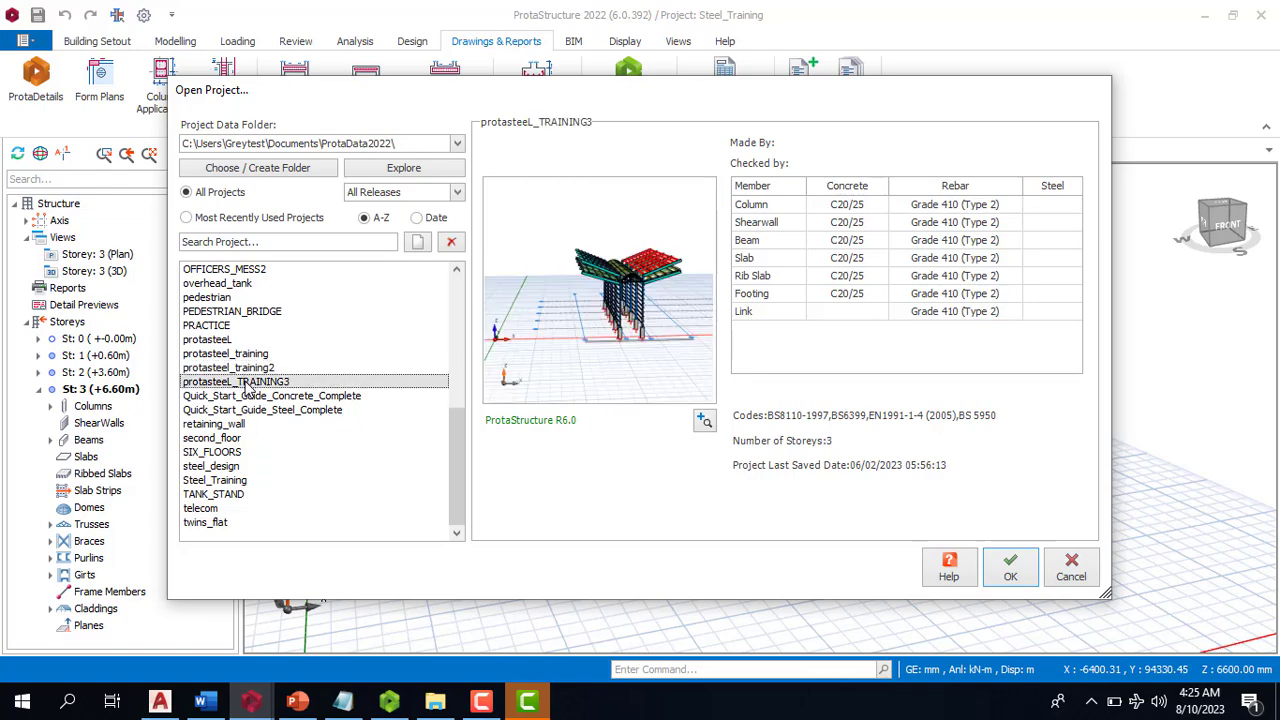
key(Return)
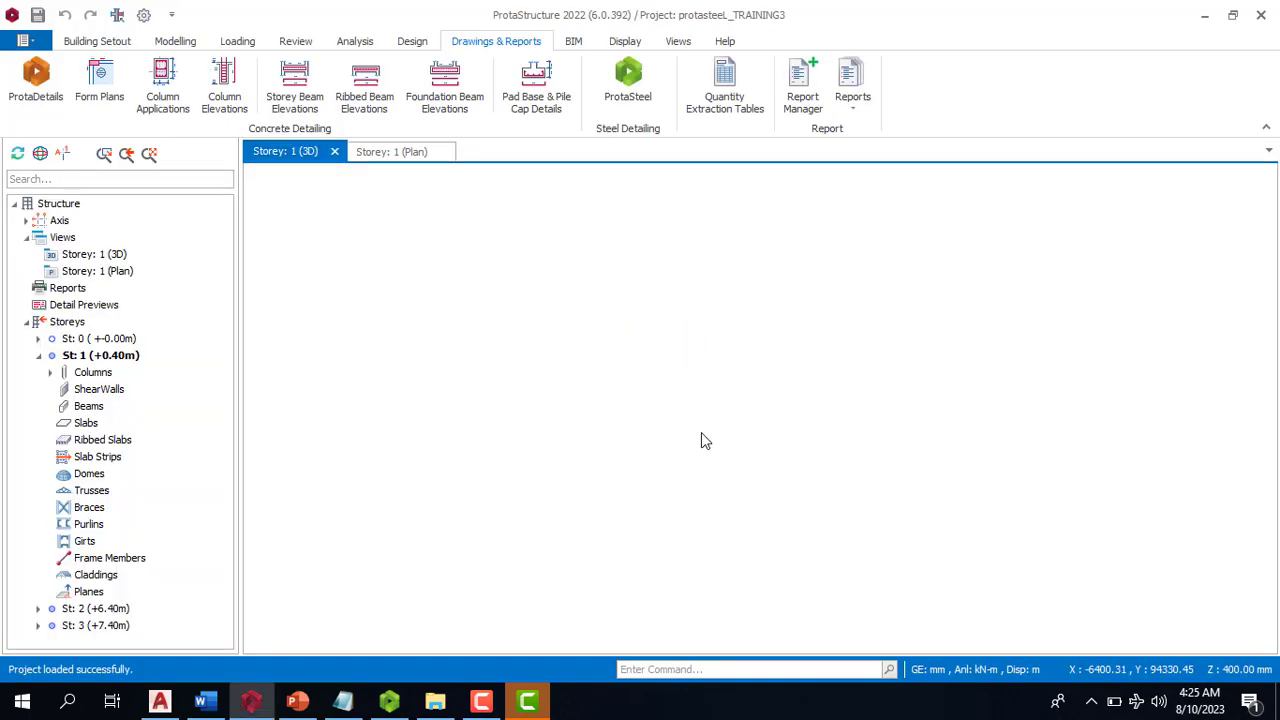
Examine the 3D steel structure from several angles, including its front, to see the cantilevered roof wings and column rows
middle_drag(846, 457, 720, 486)
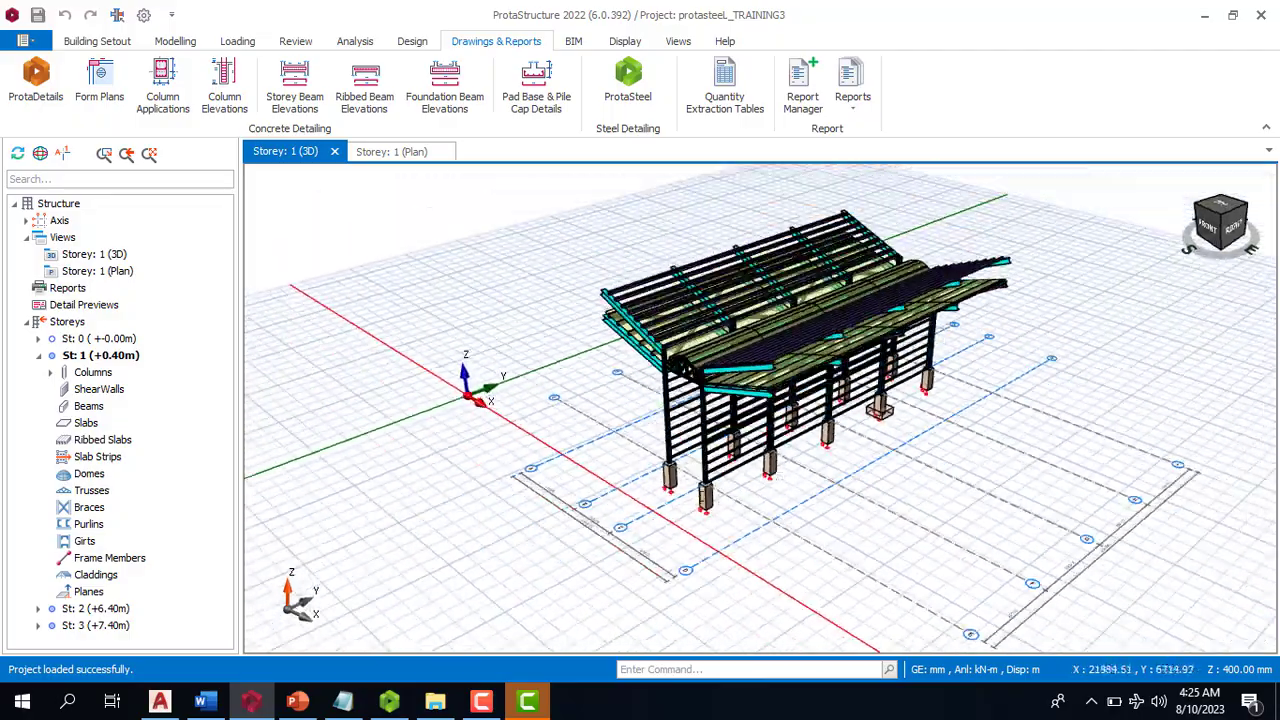
scroll(688, 472, up, 3)
scroll(566, 478, down, 3)
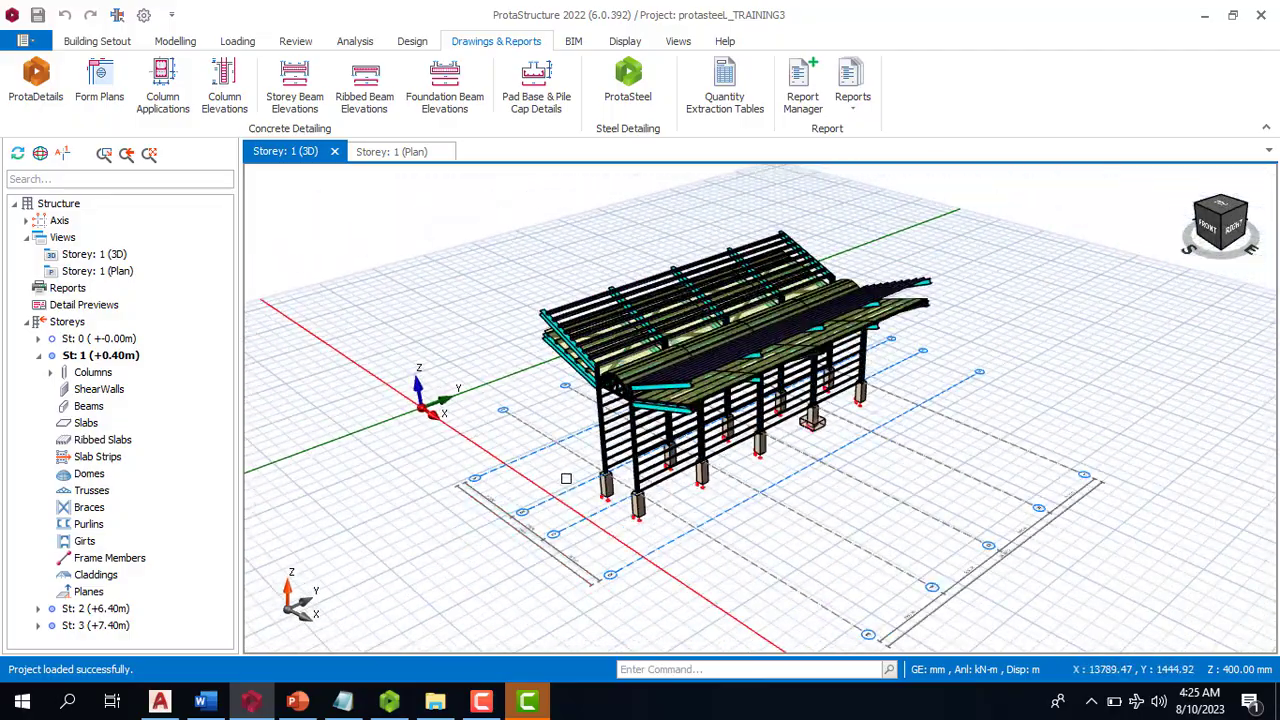
middle_drag(566, 478, 673, 483)
scroll(543, 396, up, 3)
scroll(569, 447, down, 3)
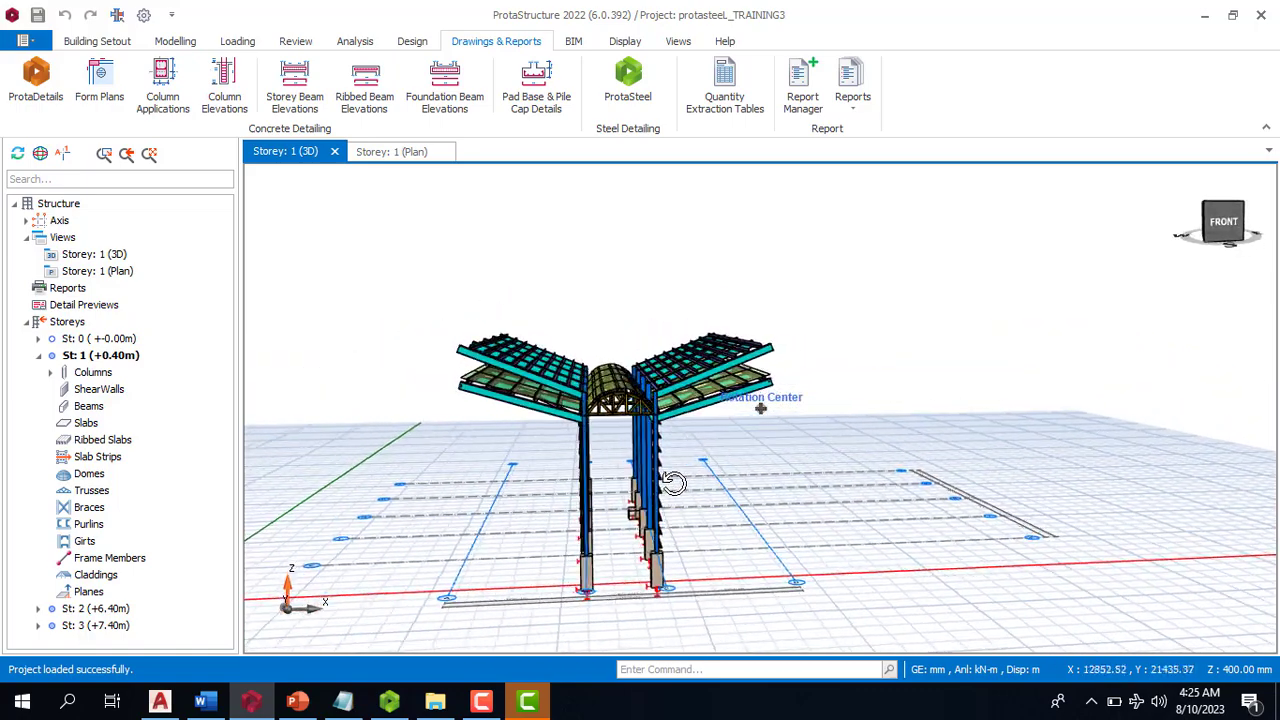
middle_drag(732, 453, 714, 452)
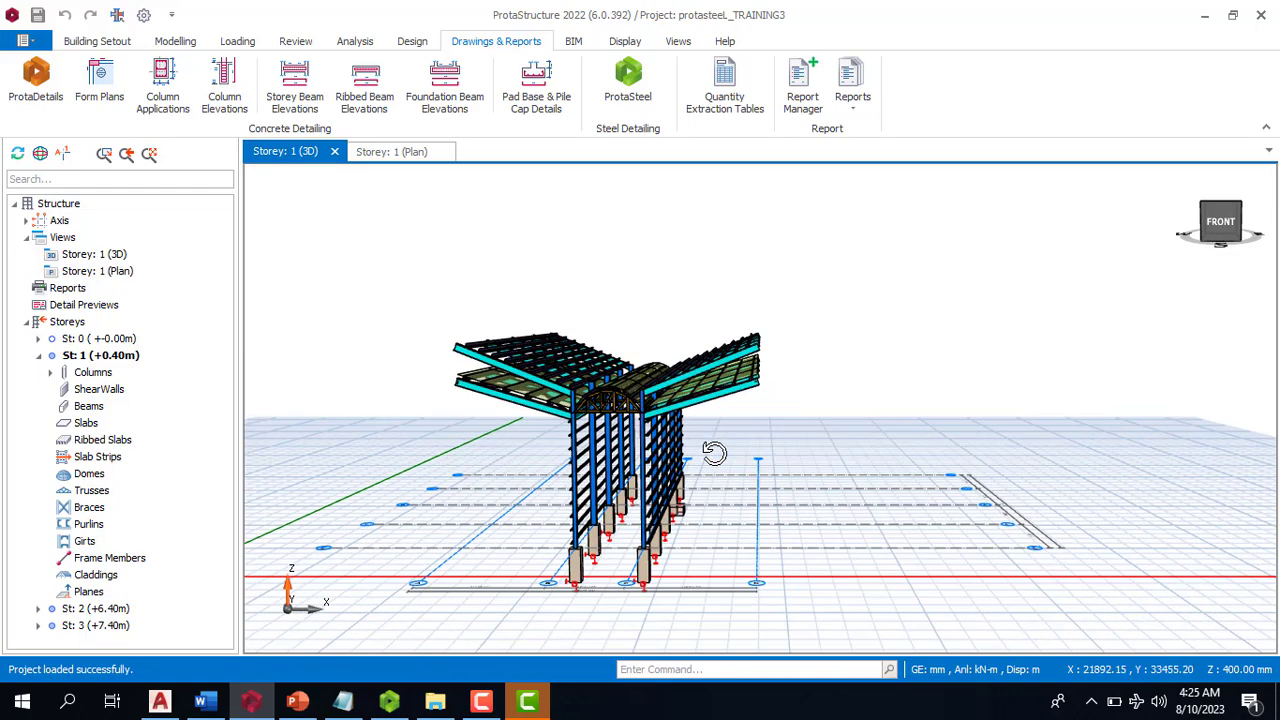
Create a new project with the code CANTILEVER_STEEL from the United Kingdom (BS8110) template
click(22, 42)
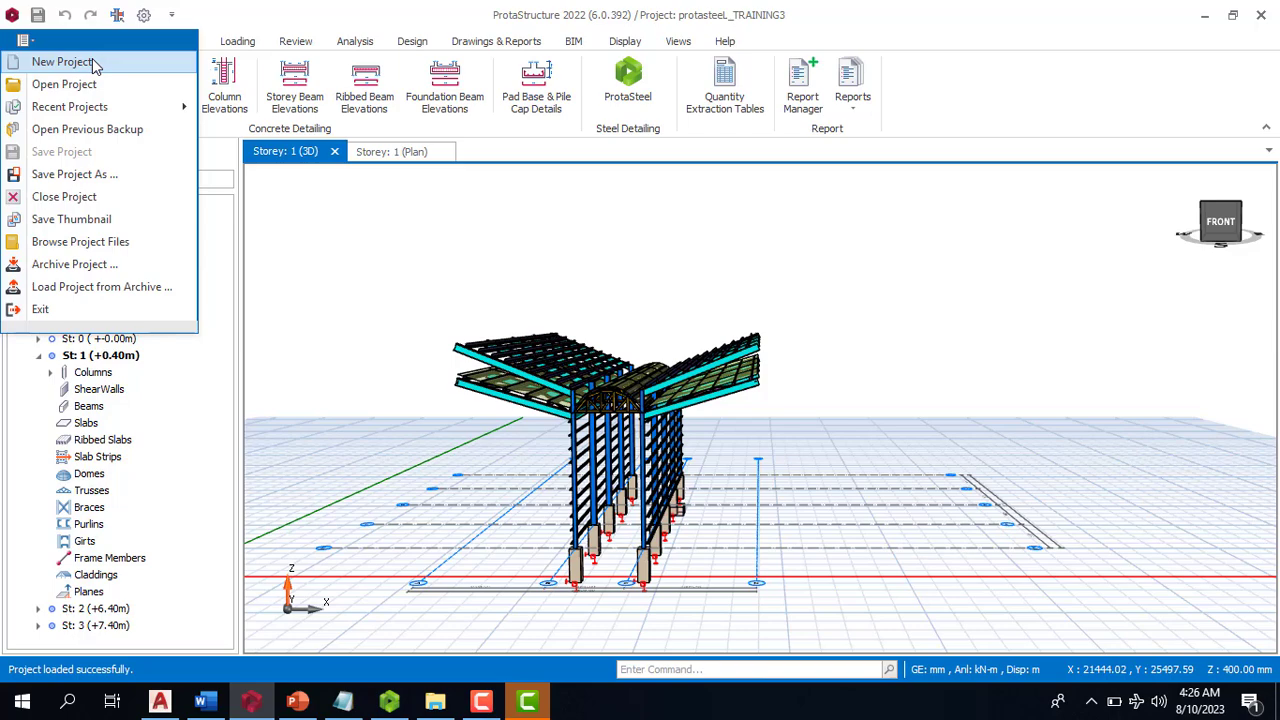
click(93, 63)
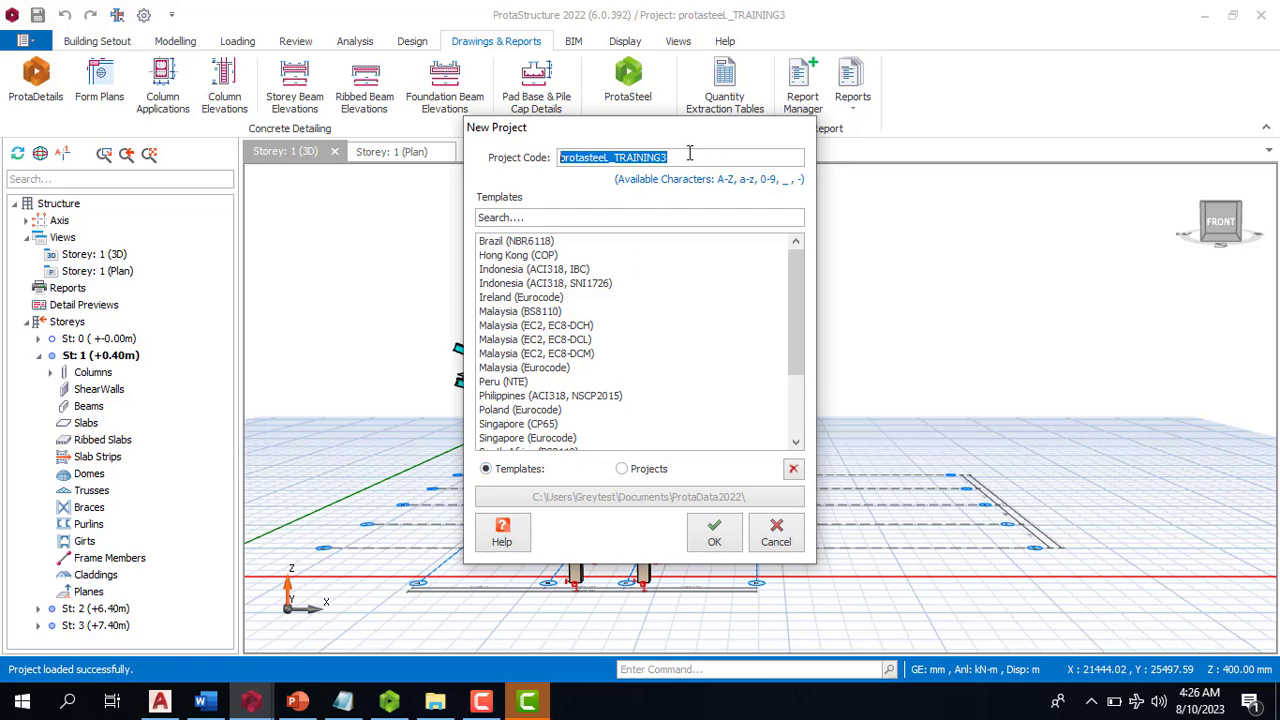
text(CANTILEVER_STEEL)
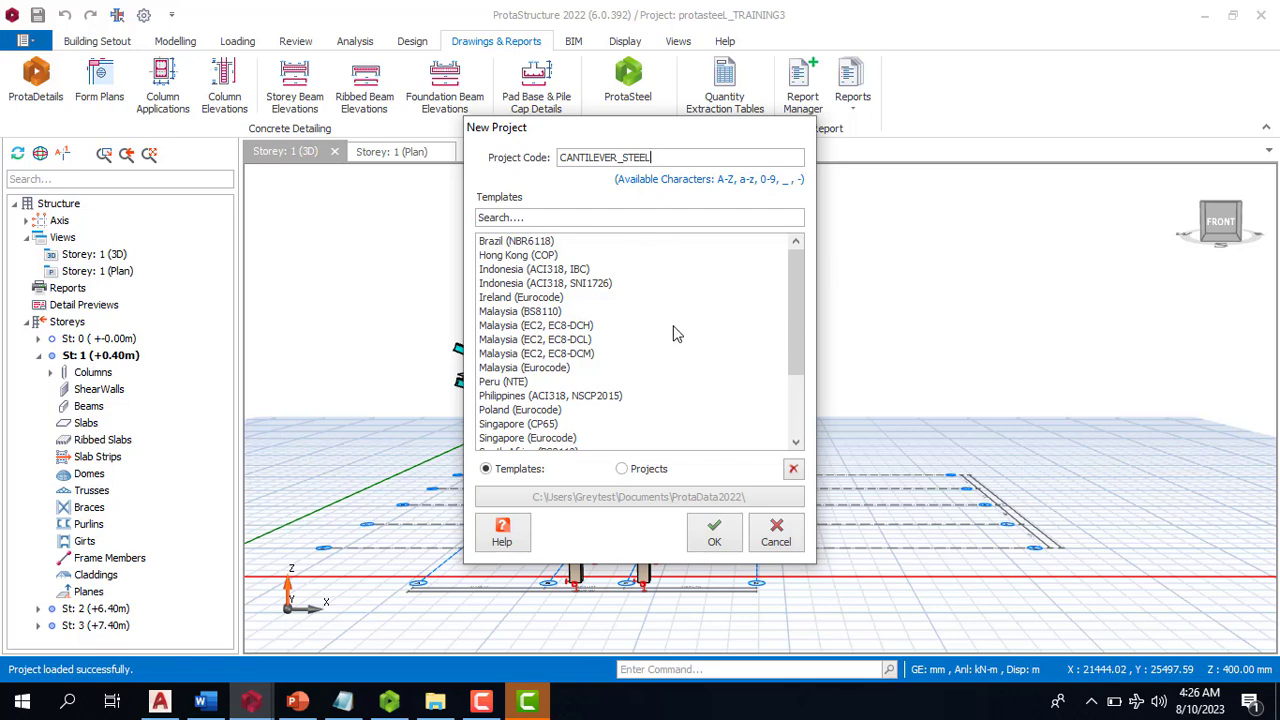
click(716, 540)
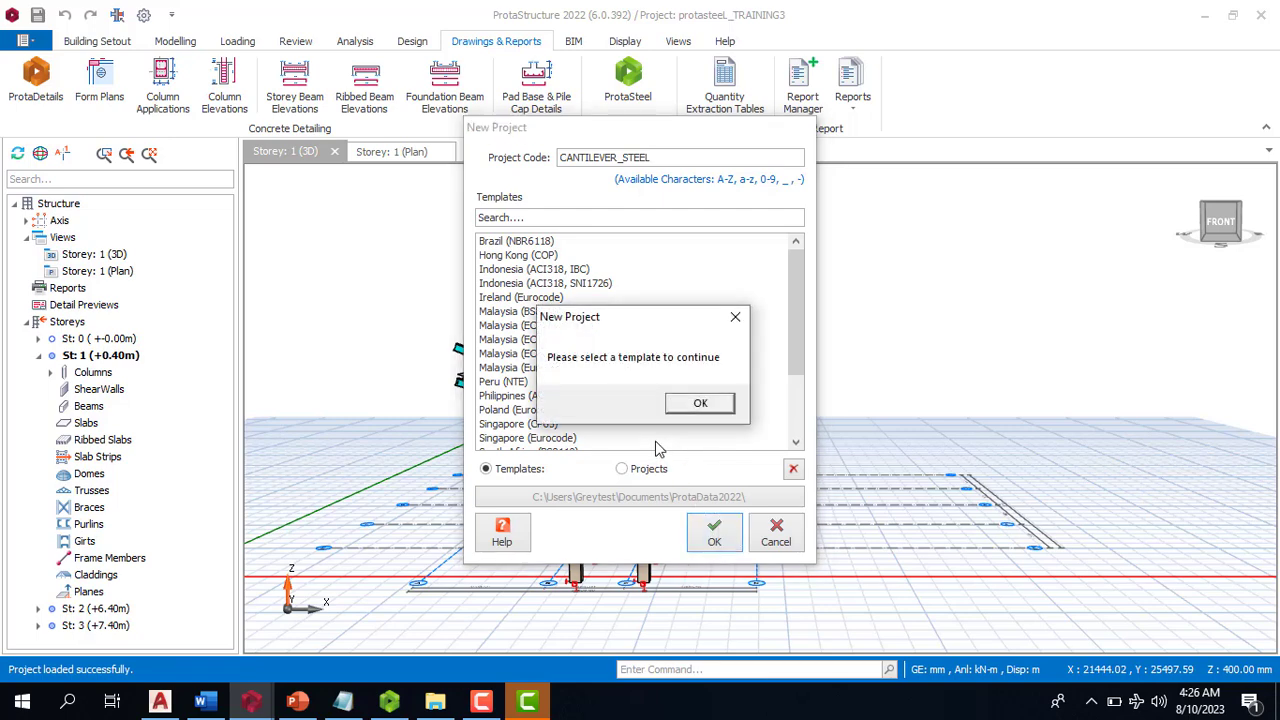
click(738, 320)
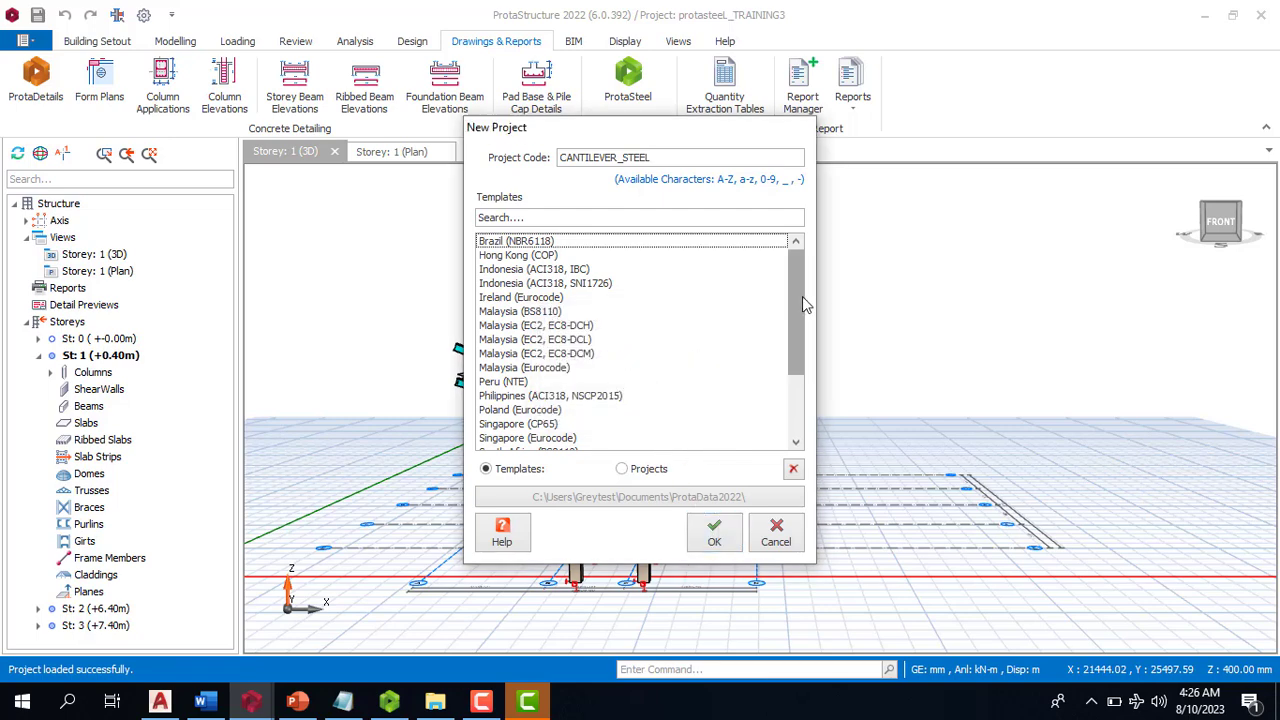
drag(802, 297, 773, 440)
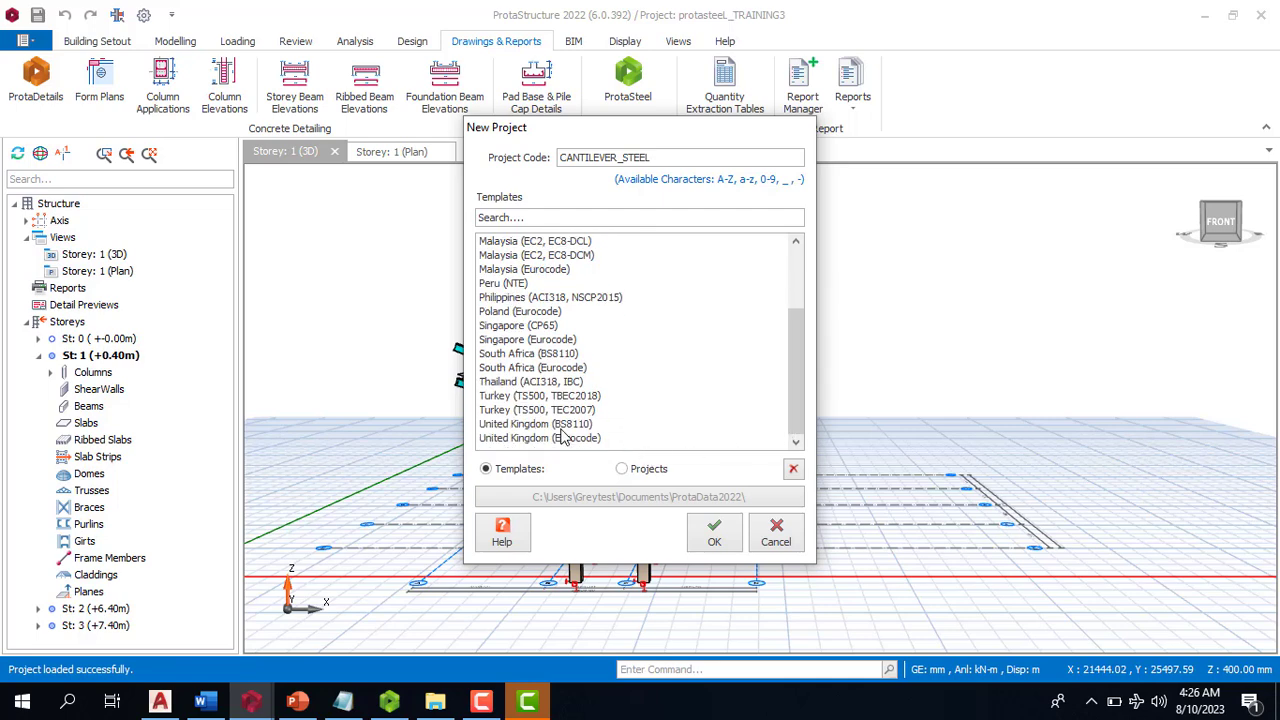
click(524, 426)
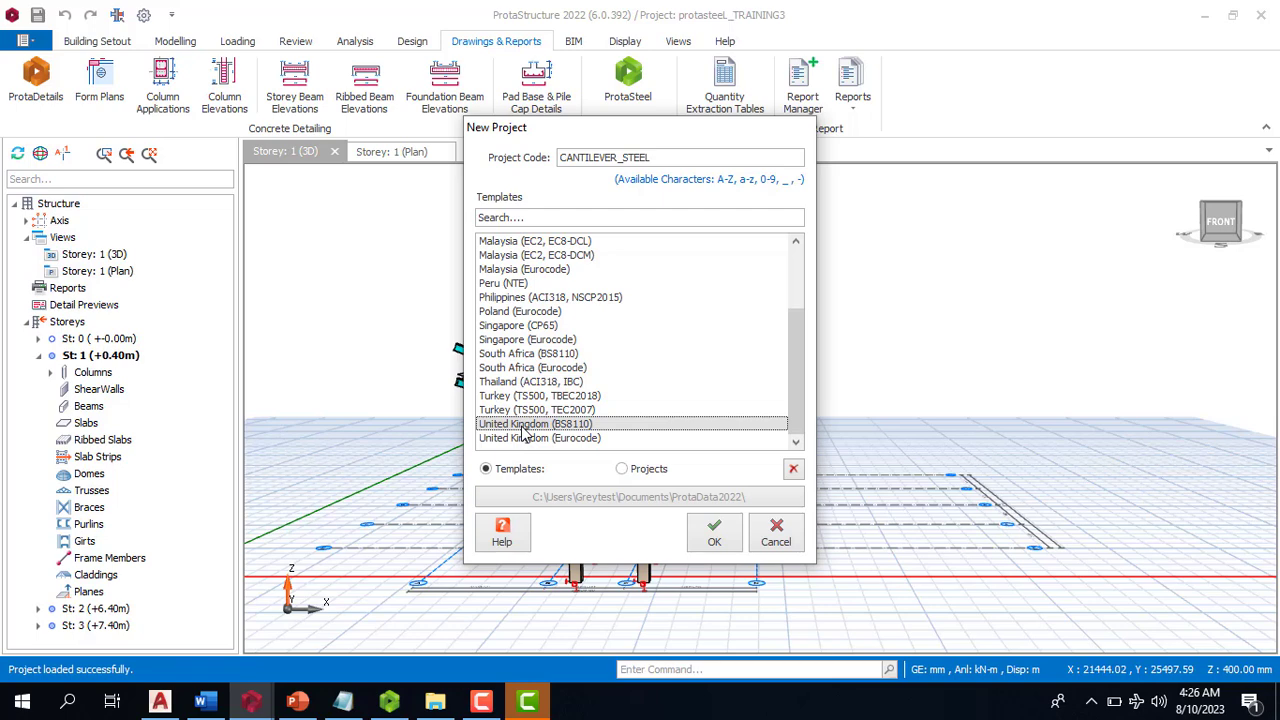
click(718, 535)
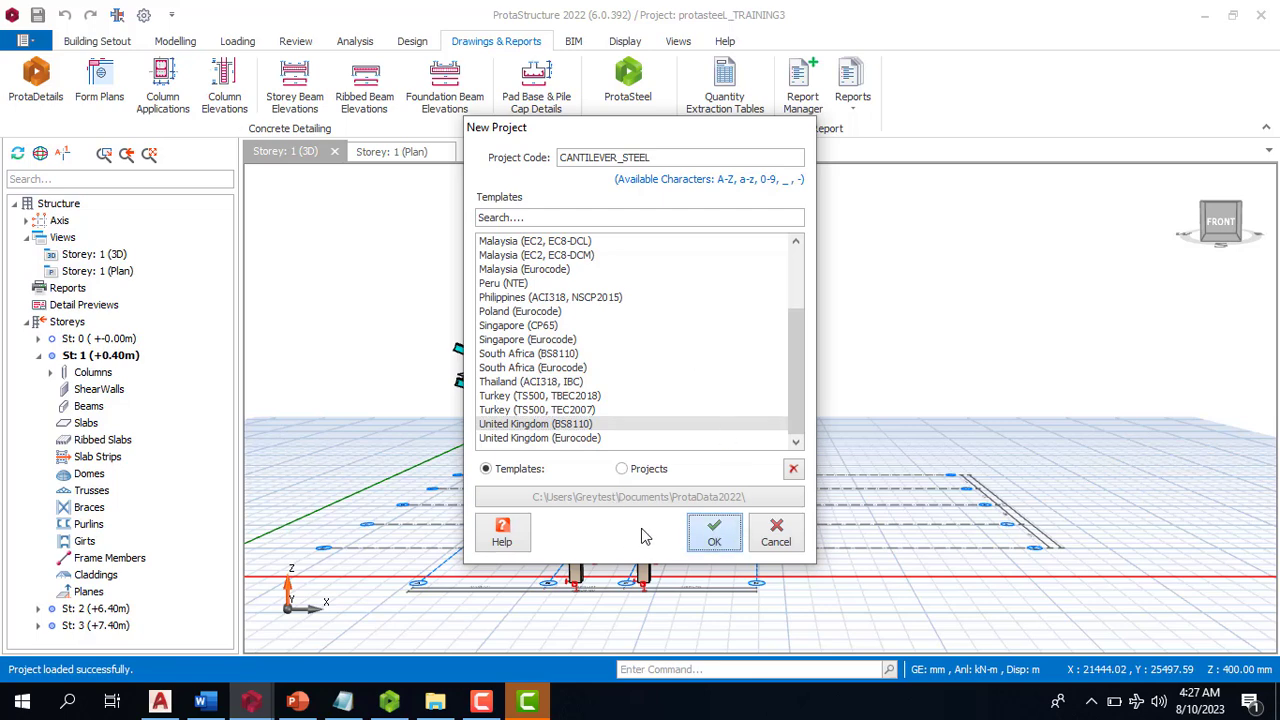
click(720, 545)
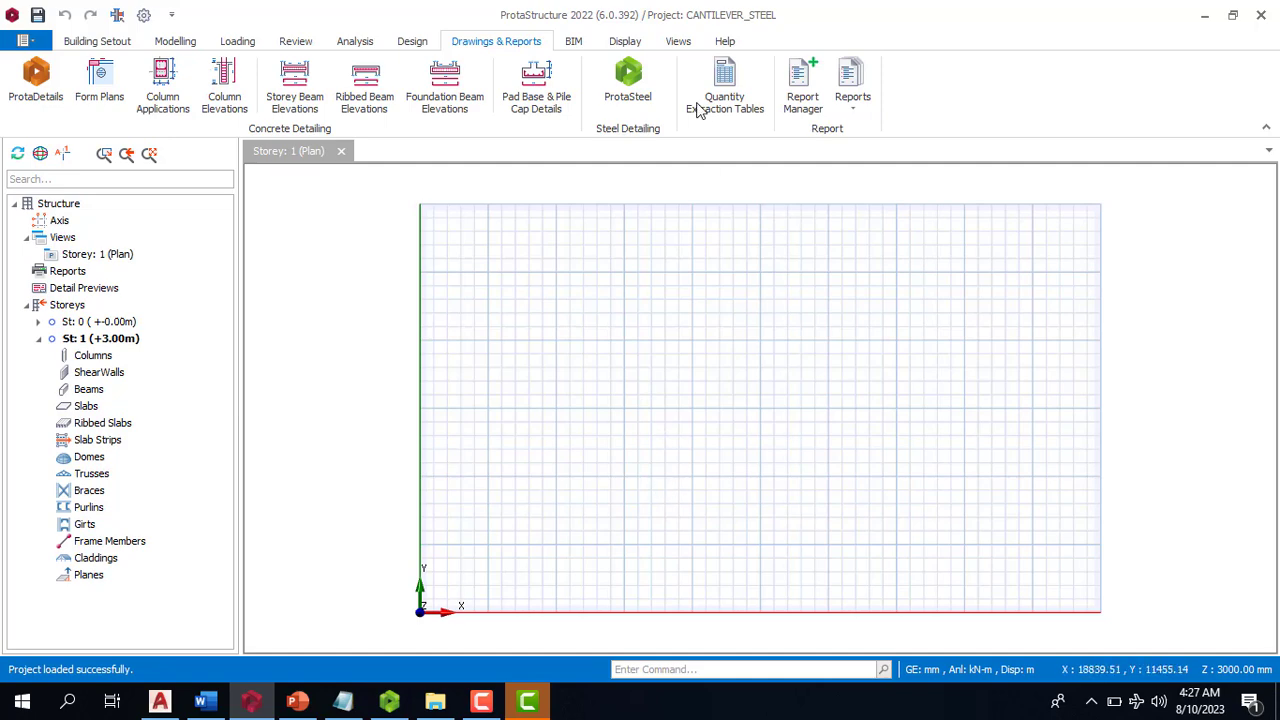
Look over the steel member types offered for modelling, such as columns, beams and trusses
click(172, 44)
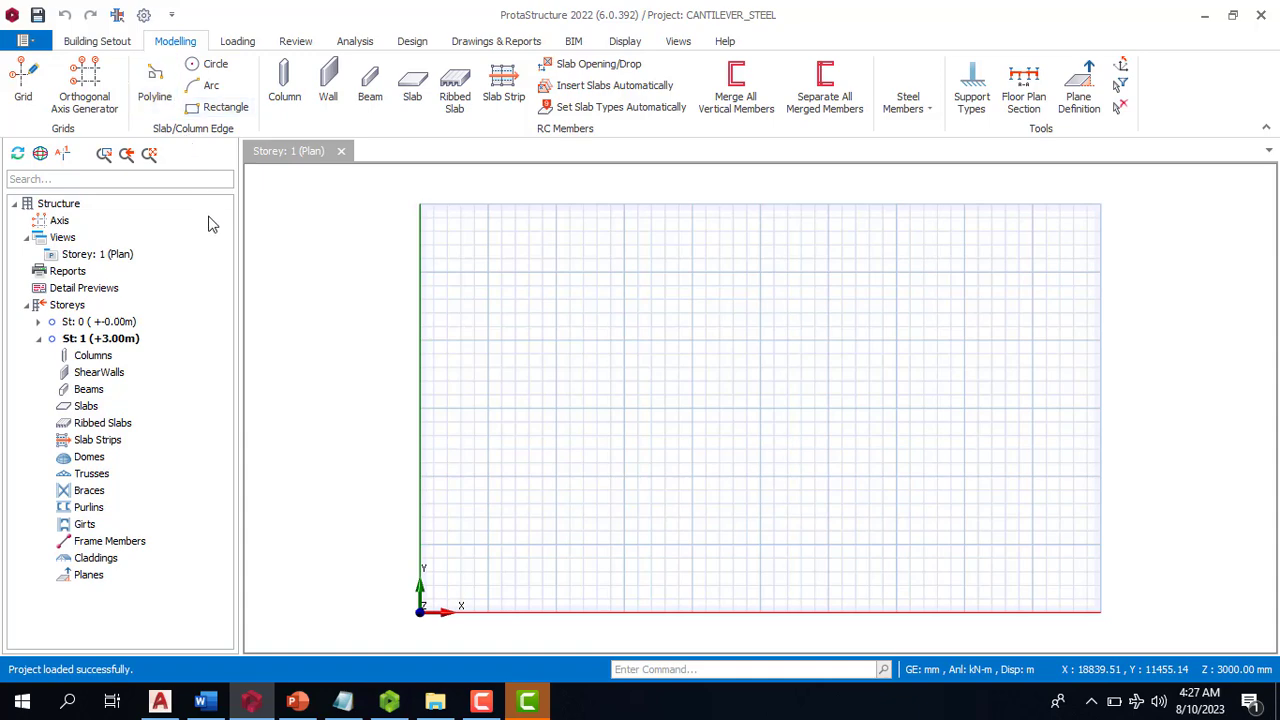
click(925, 120)
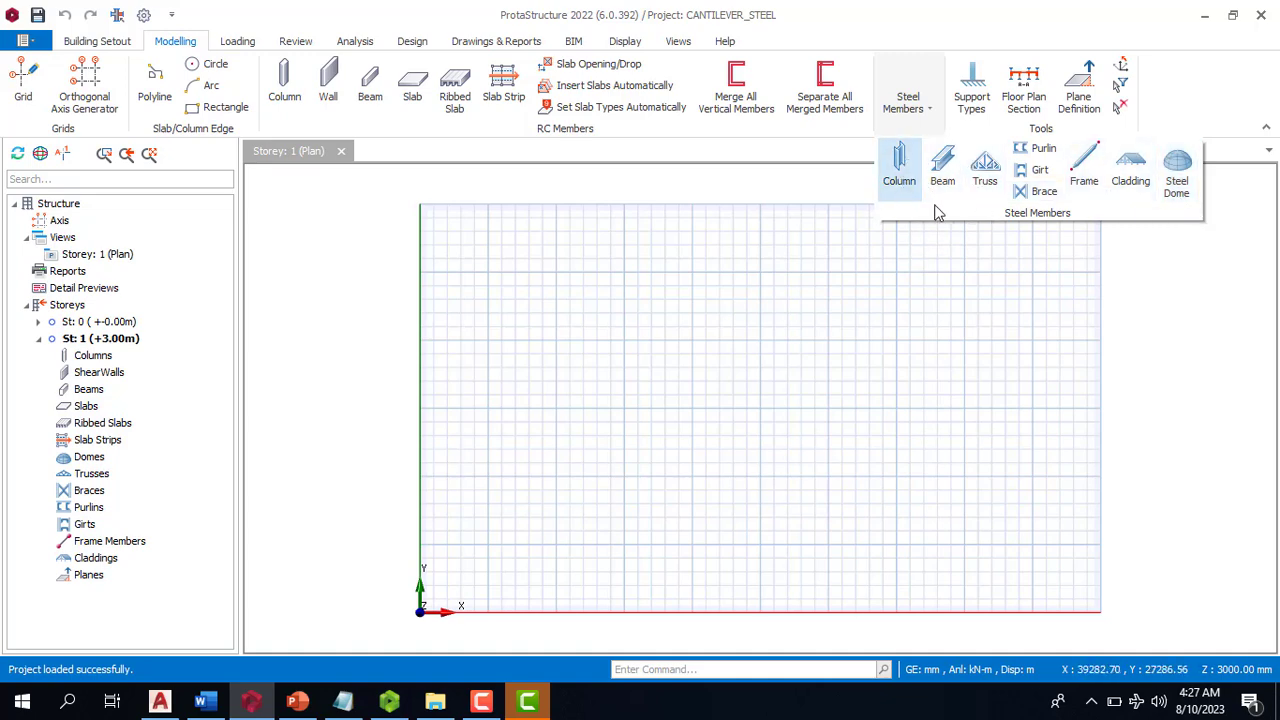
click(985, 160)
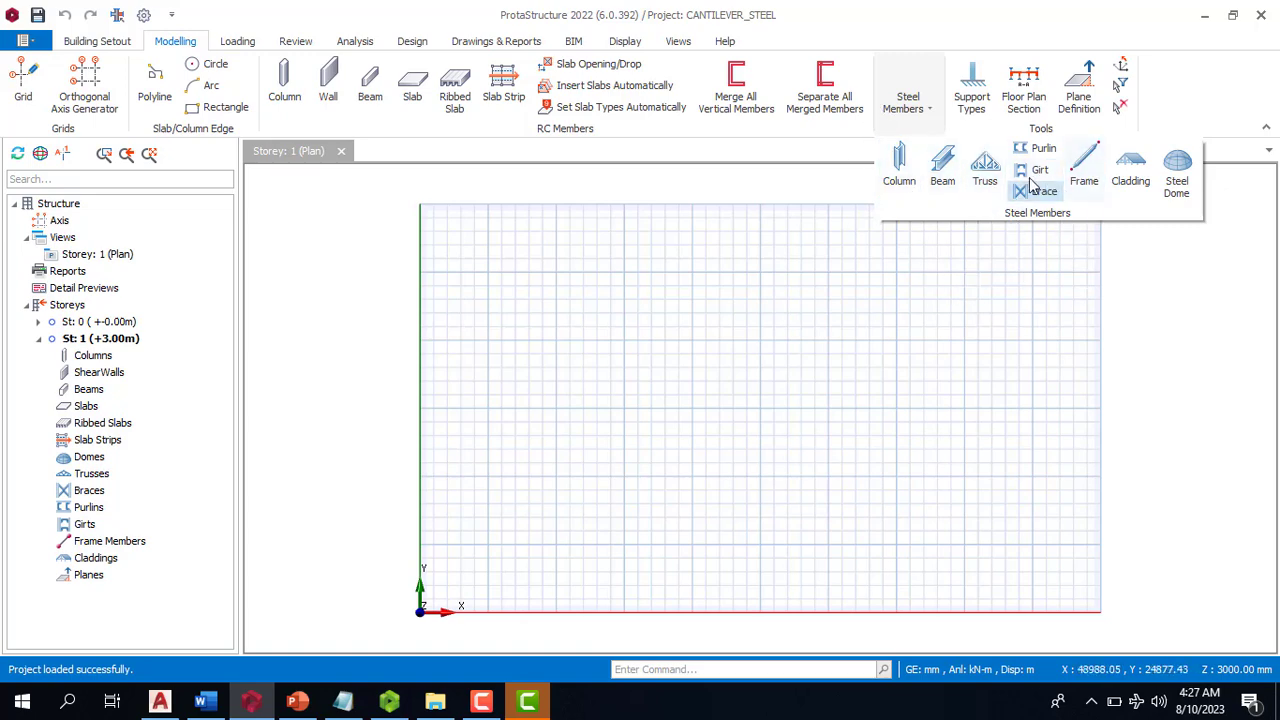
click(942, 165)
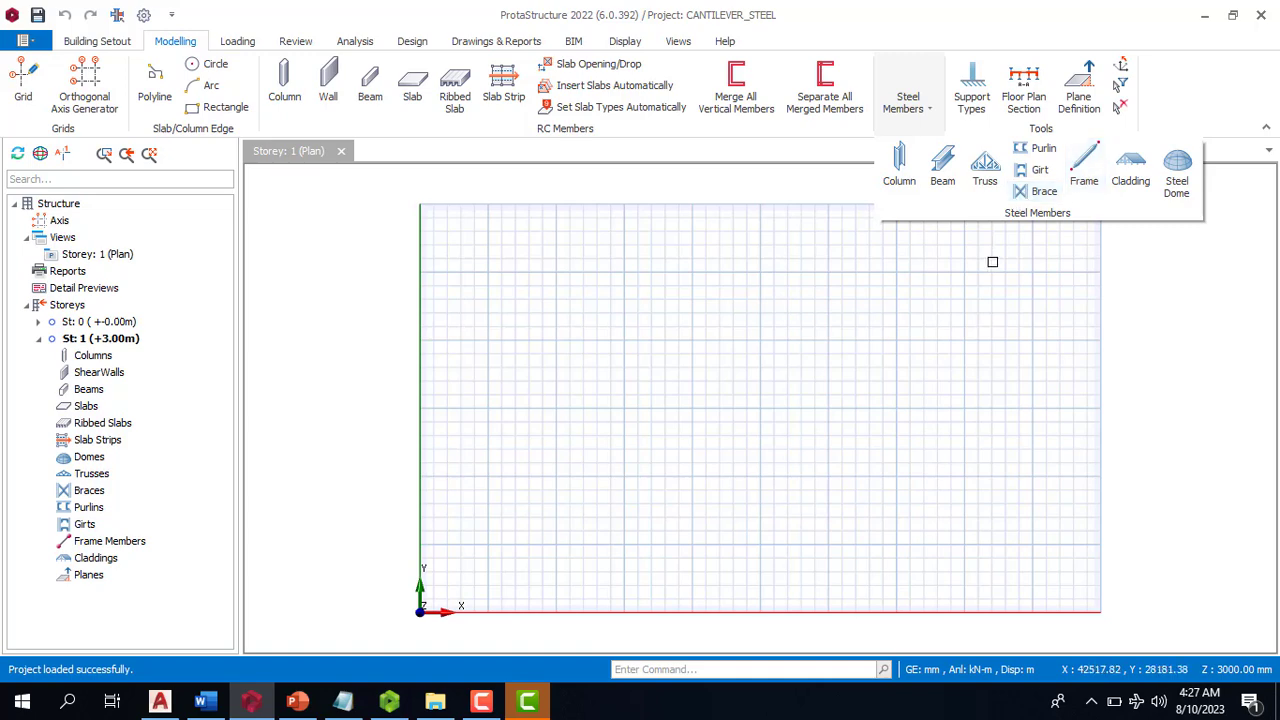
click(1168, 84)
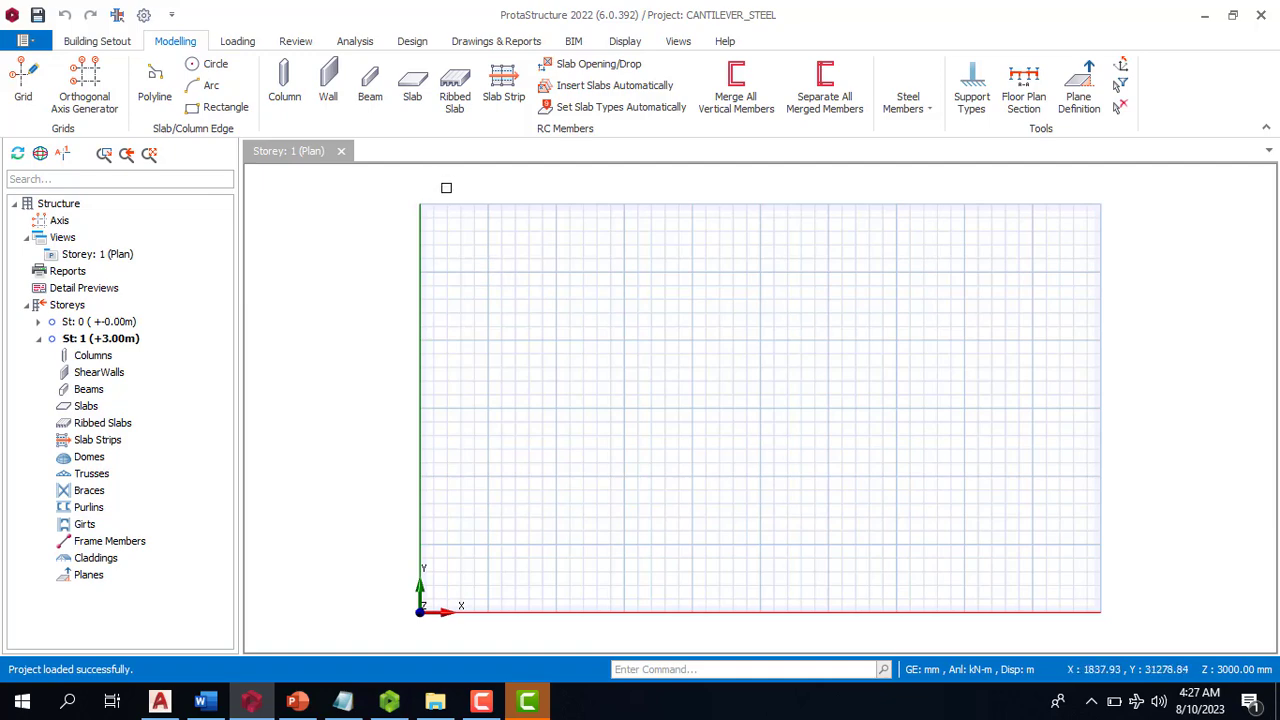
Draw a vertical grid axis A about 27500 mm long in the Storey 1 plan, to the right of the origin
click(33, 92)
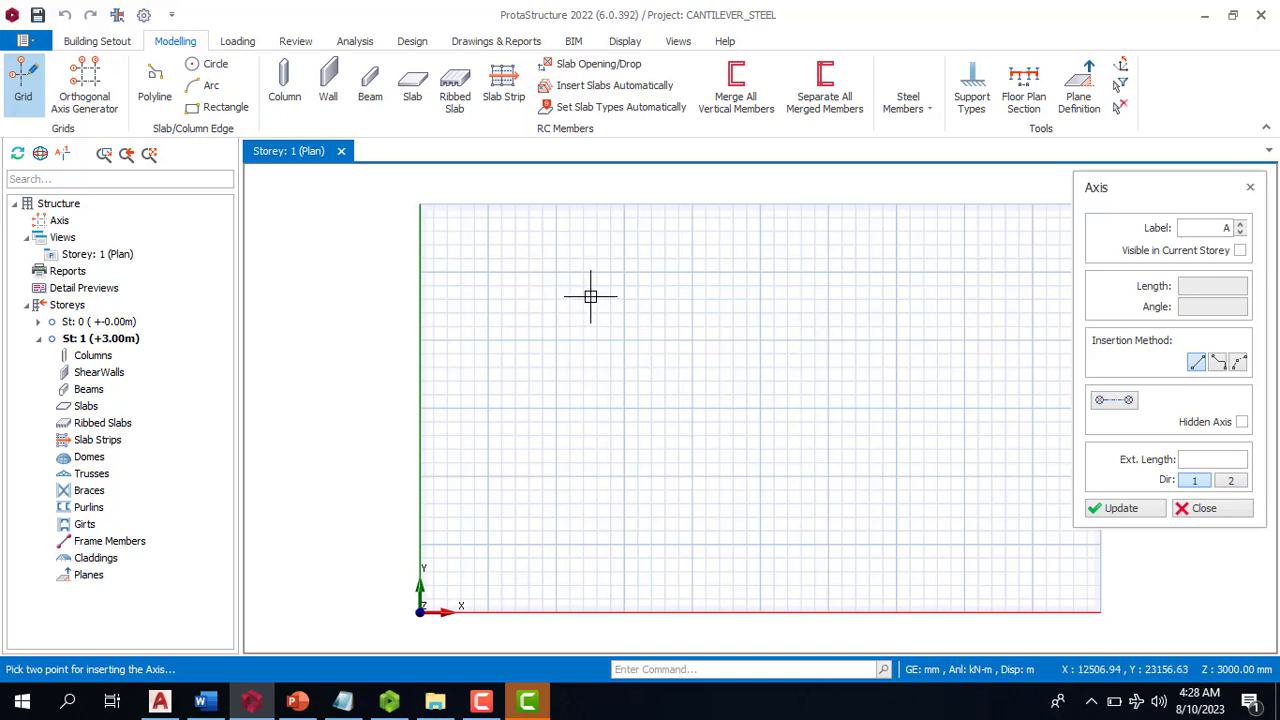
click(553, 198)
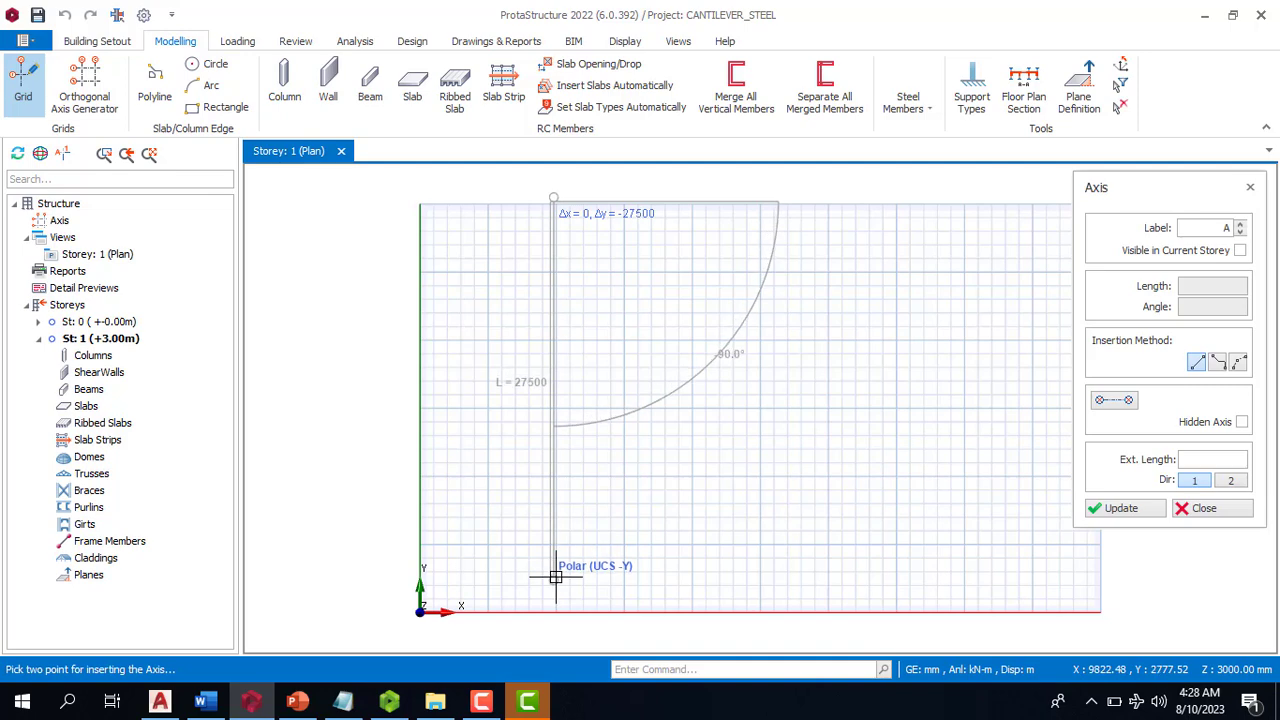
click(555, 578)
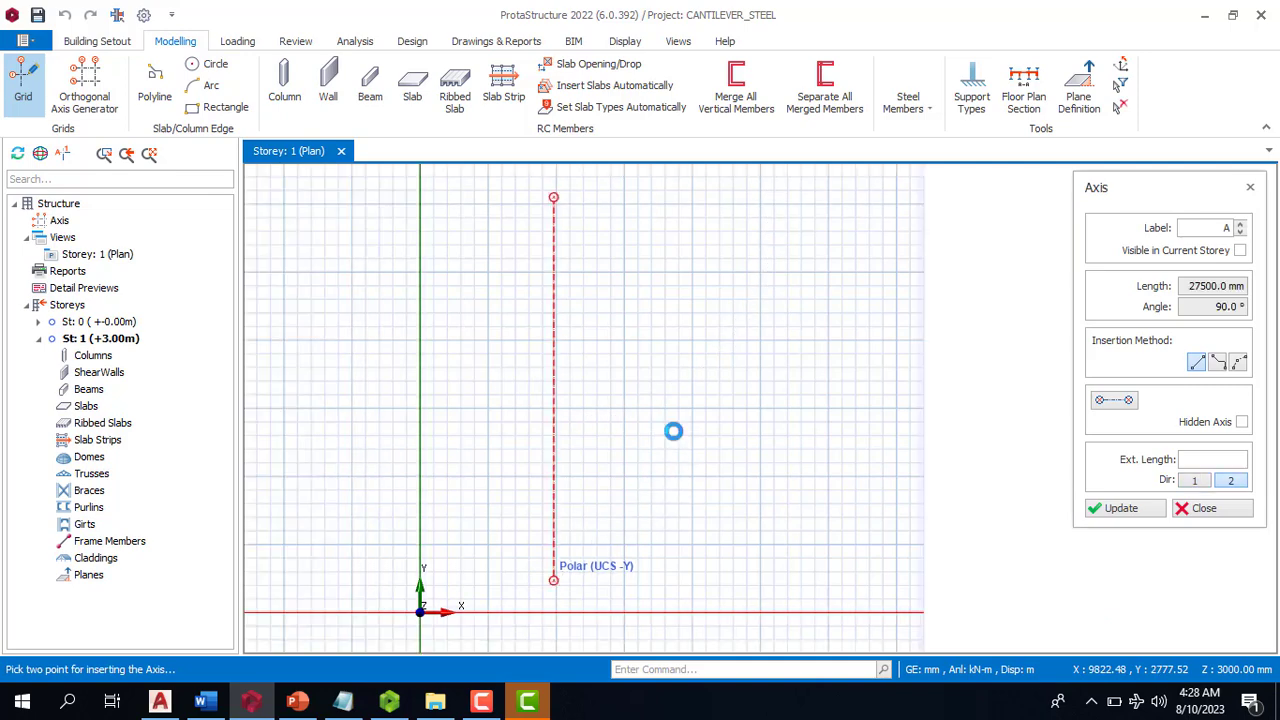
key(Escape)
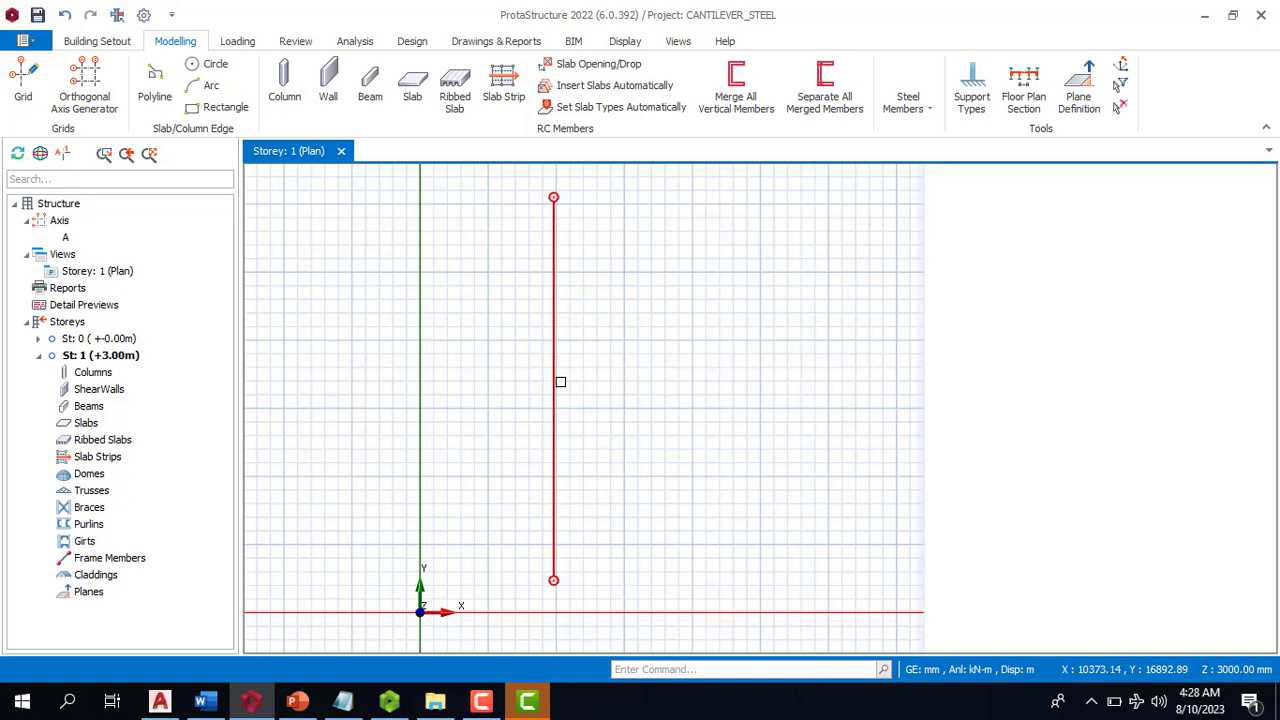
right_click(553, 373)
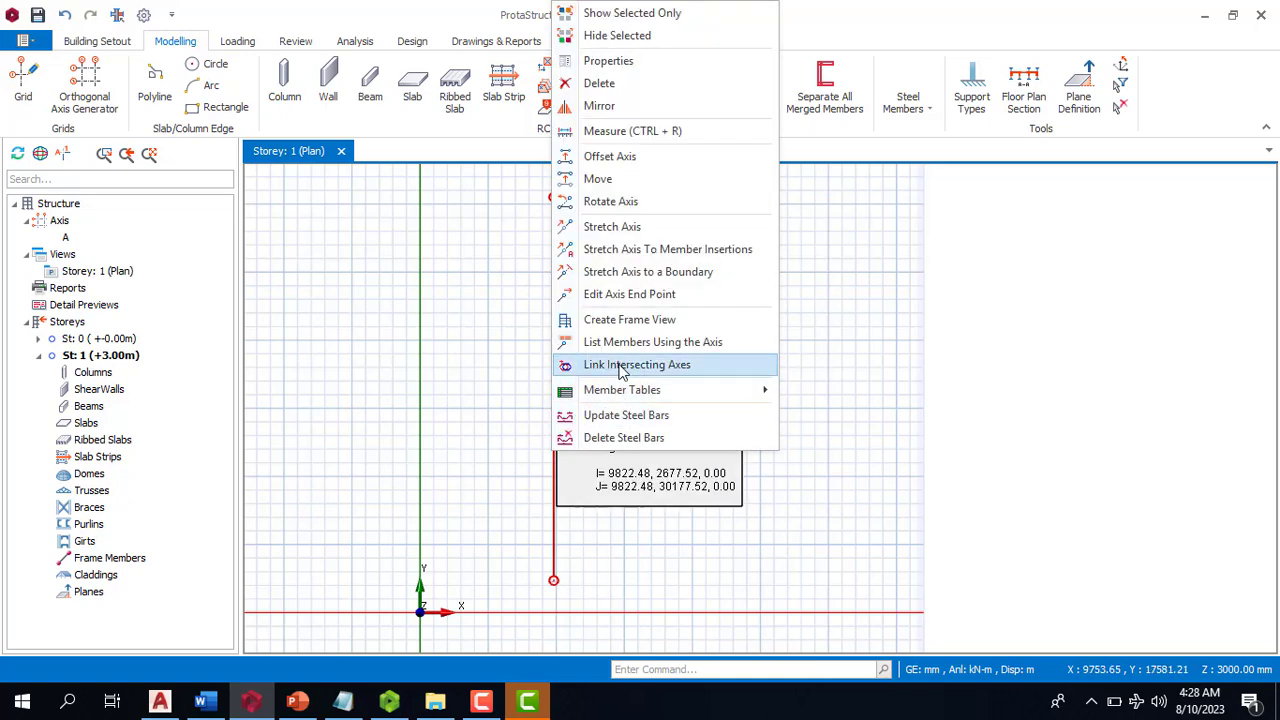
click(618, 160)
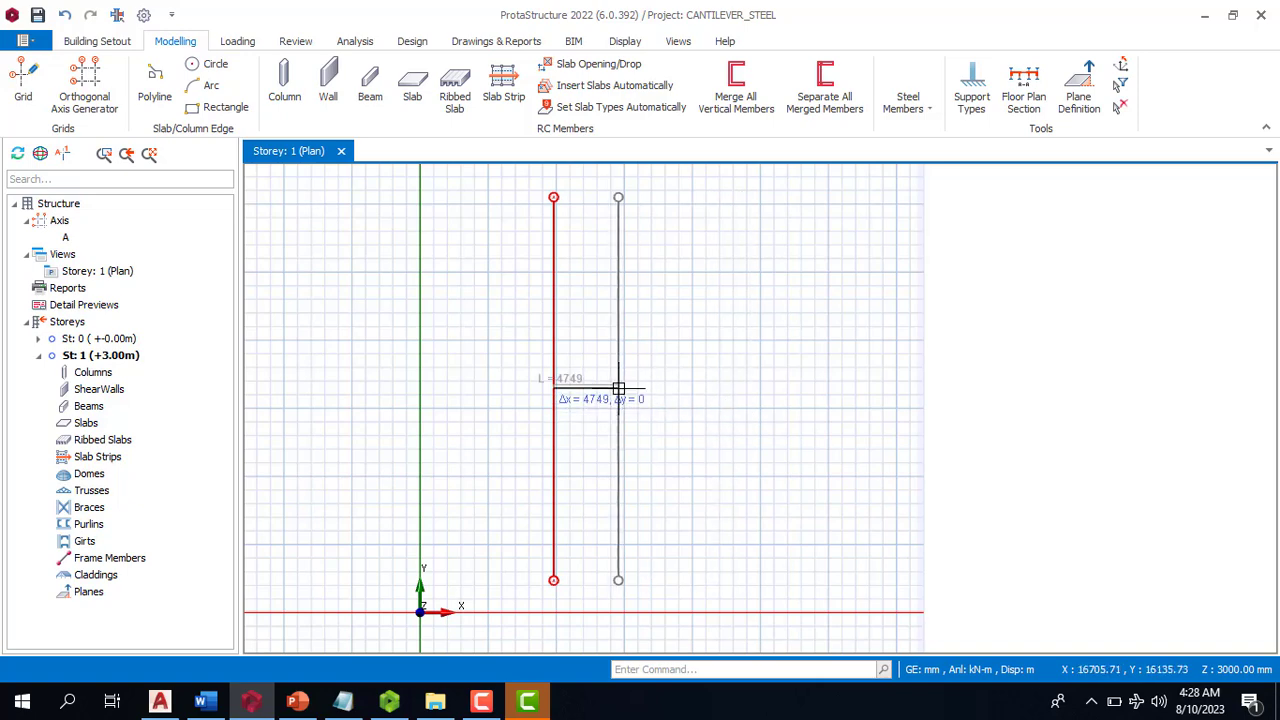
key(Escape)
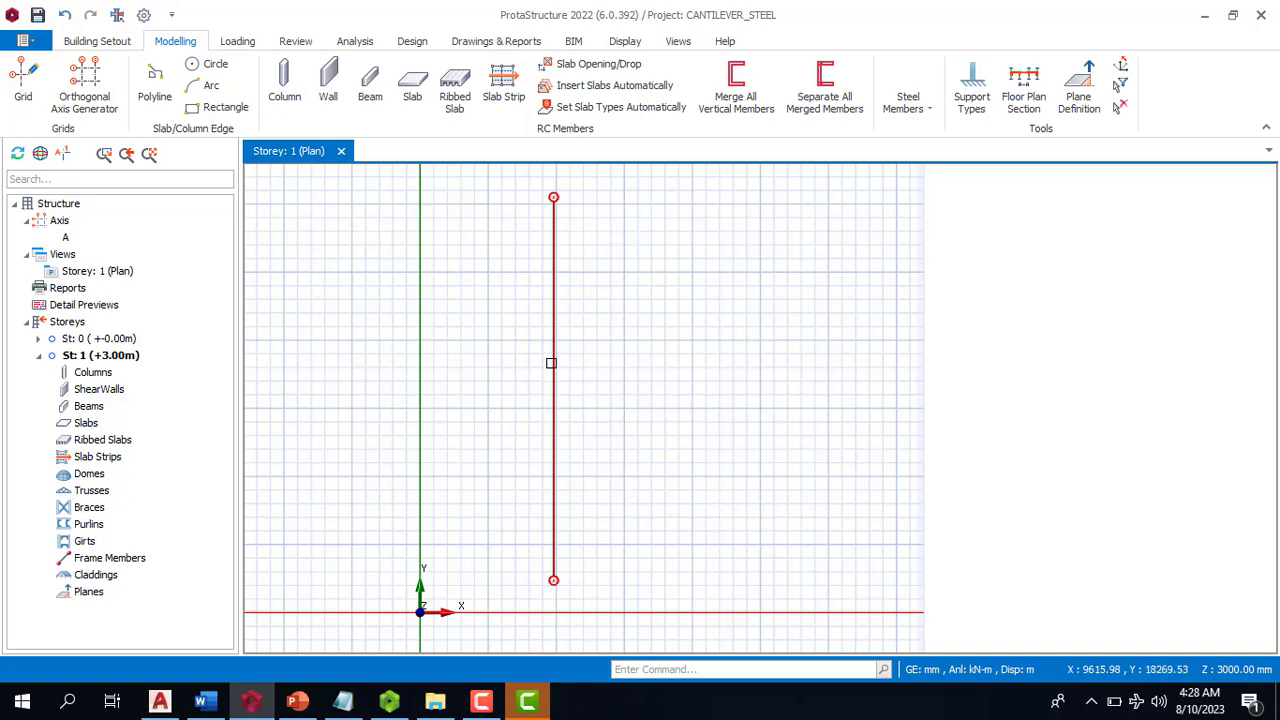
Offset axis A by 2000 mm in the positive X direction to add a second vertical axis
right_click(551, 364)
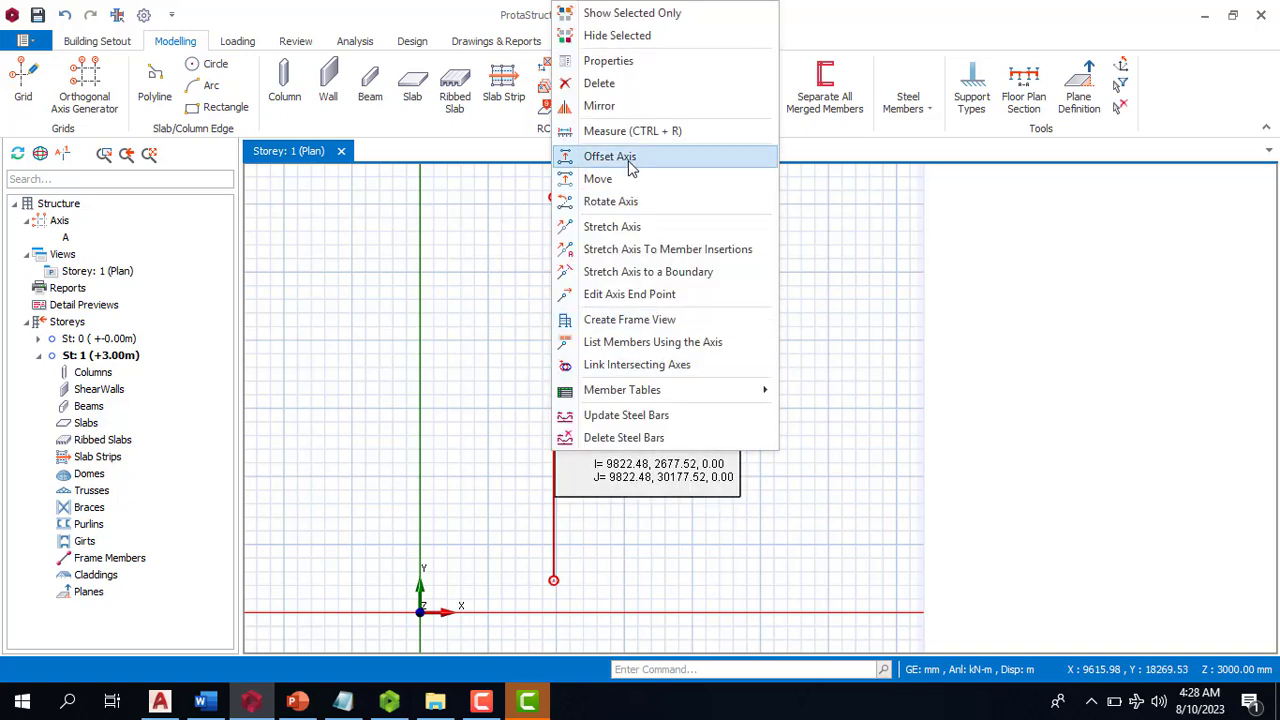
click(630, 160)
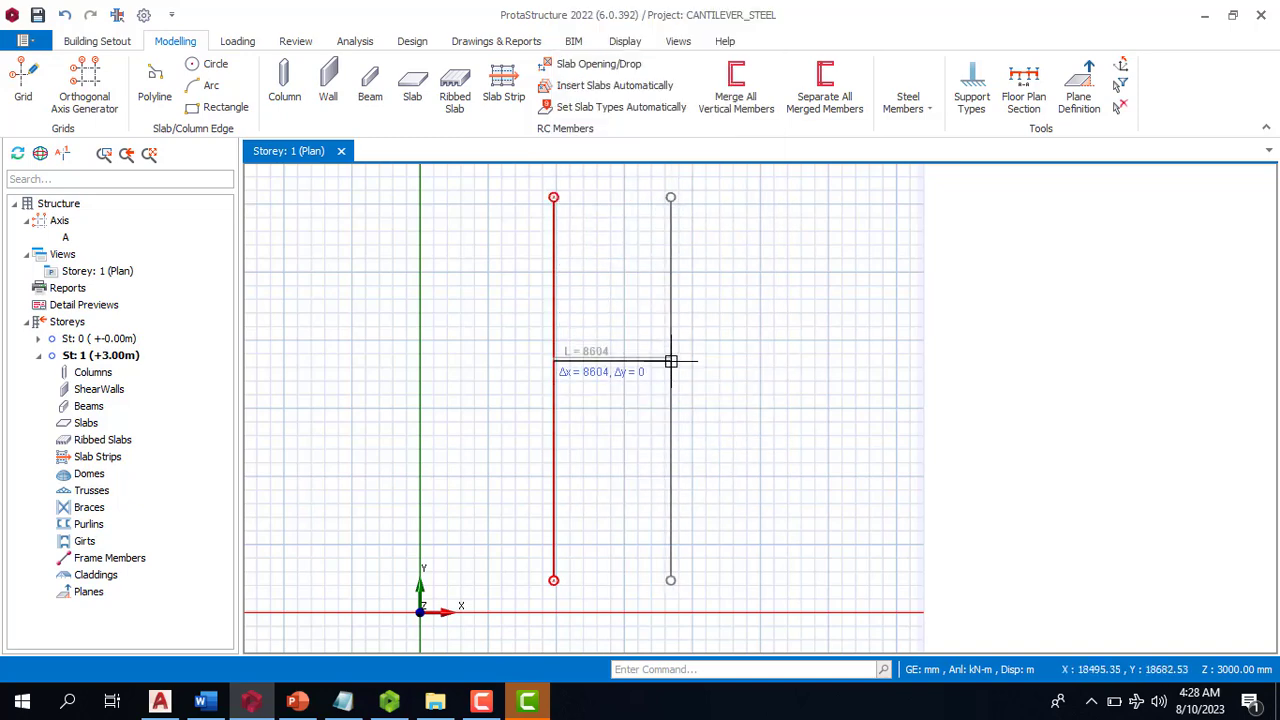
key(Tab)
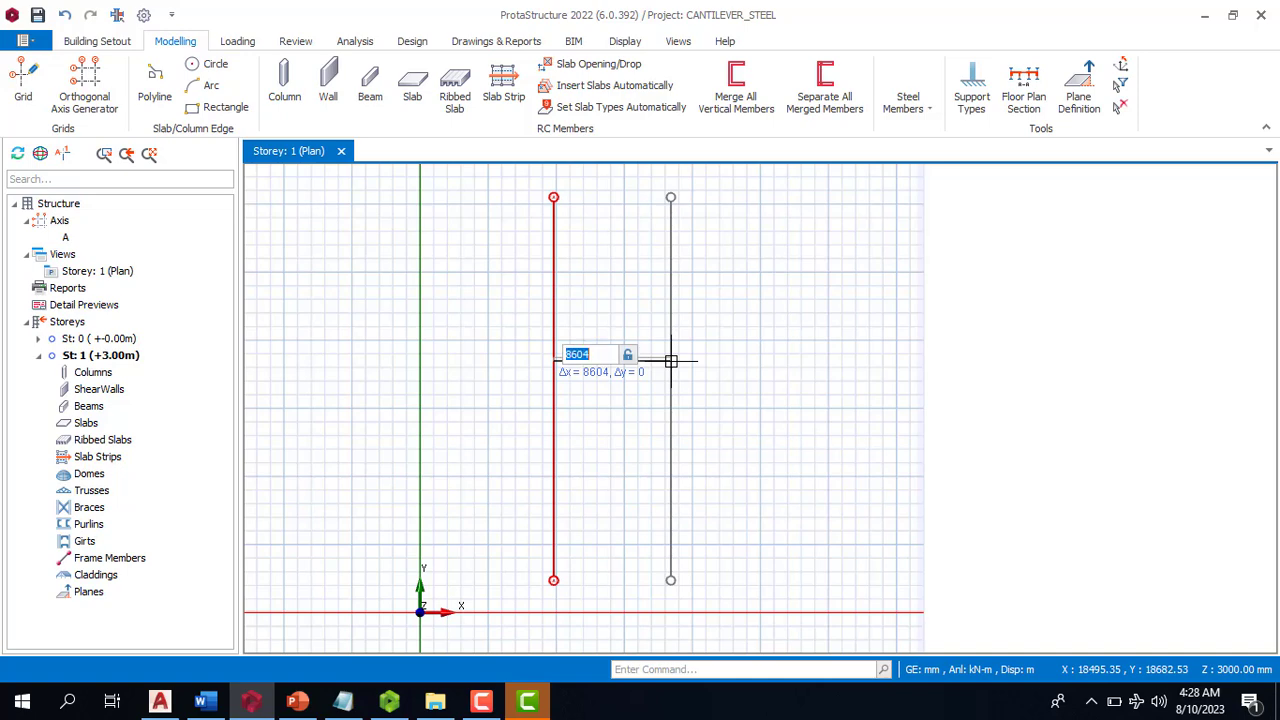
text(2000)
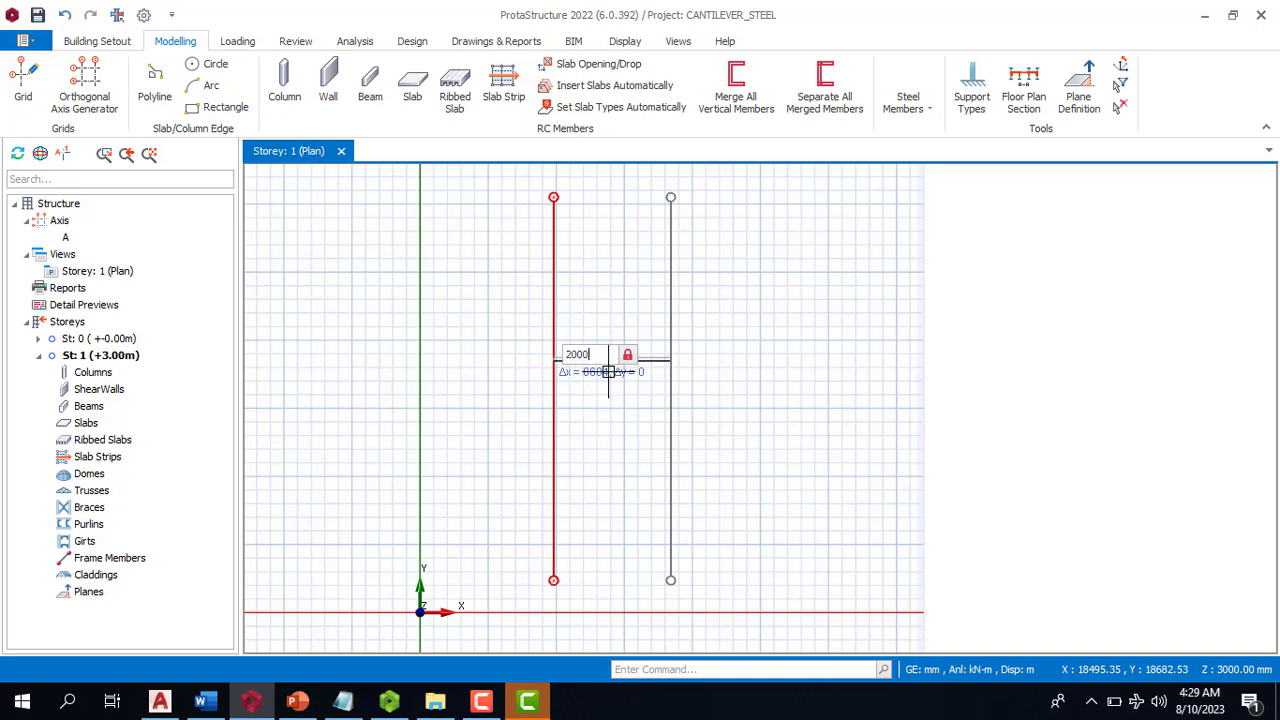
key(Return)
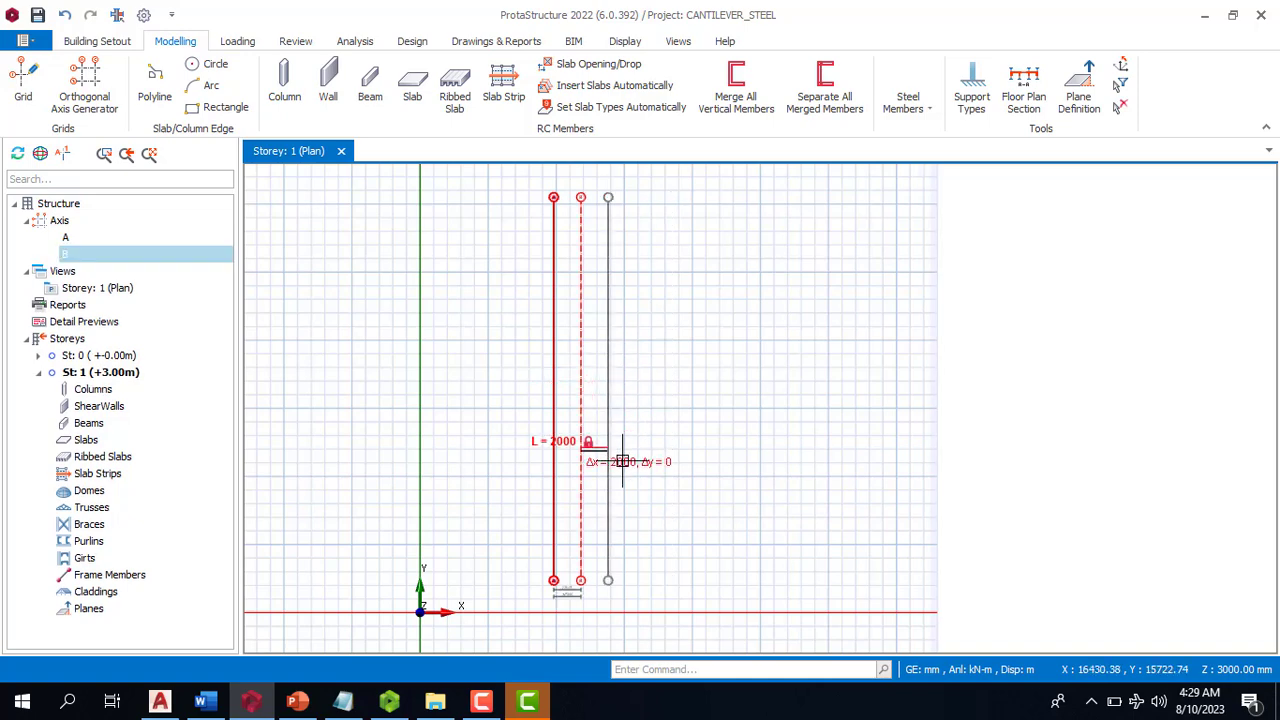
Offset vertical axis A by -2000 mm in X to add another vertical axis between it and the origin
scroll(557, 371, up, 3)
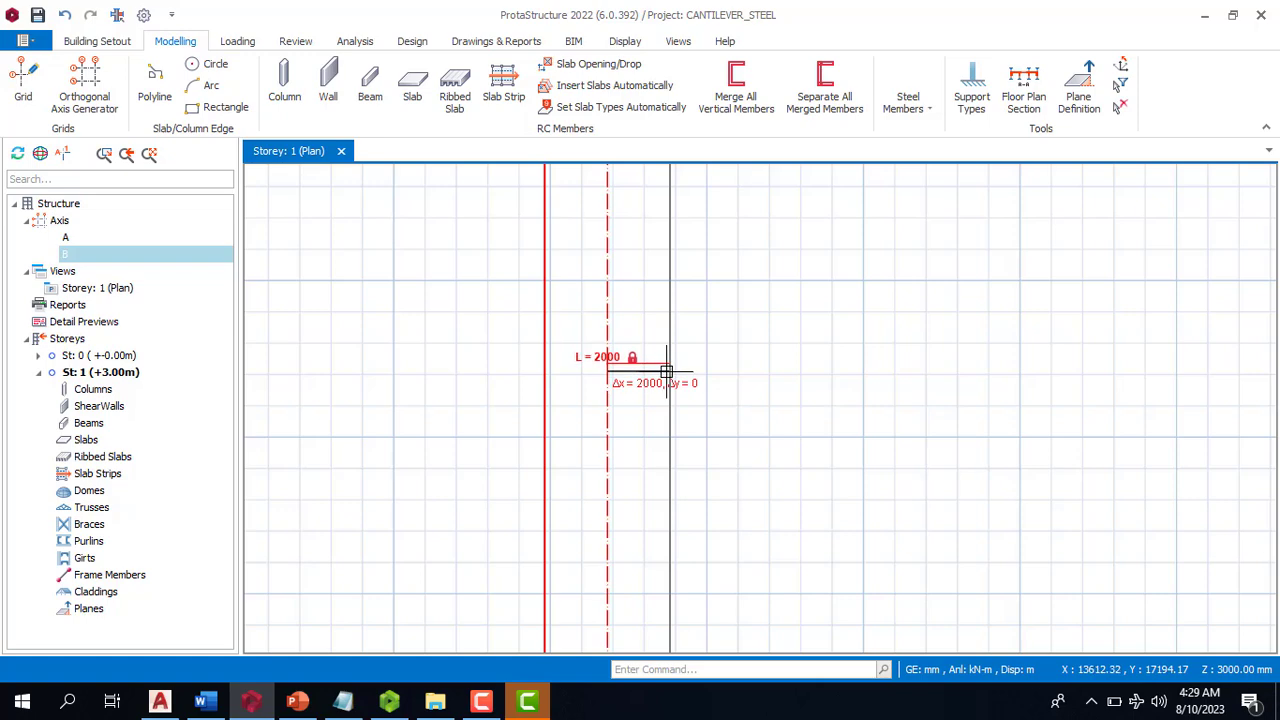
scroll(675, 358, down, 3)
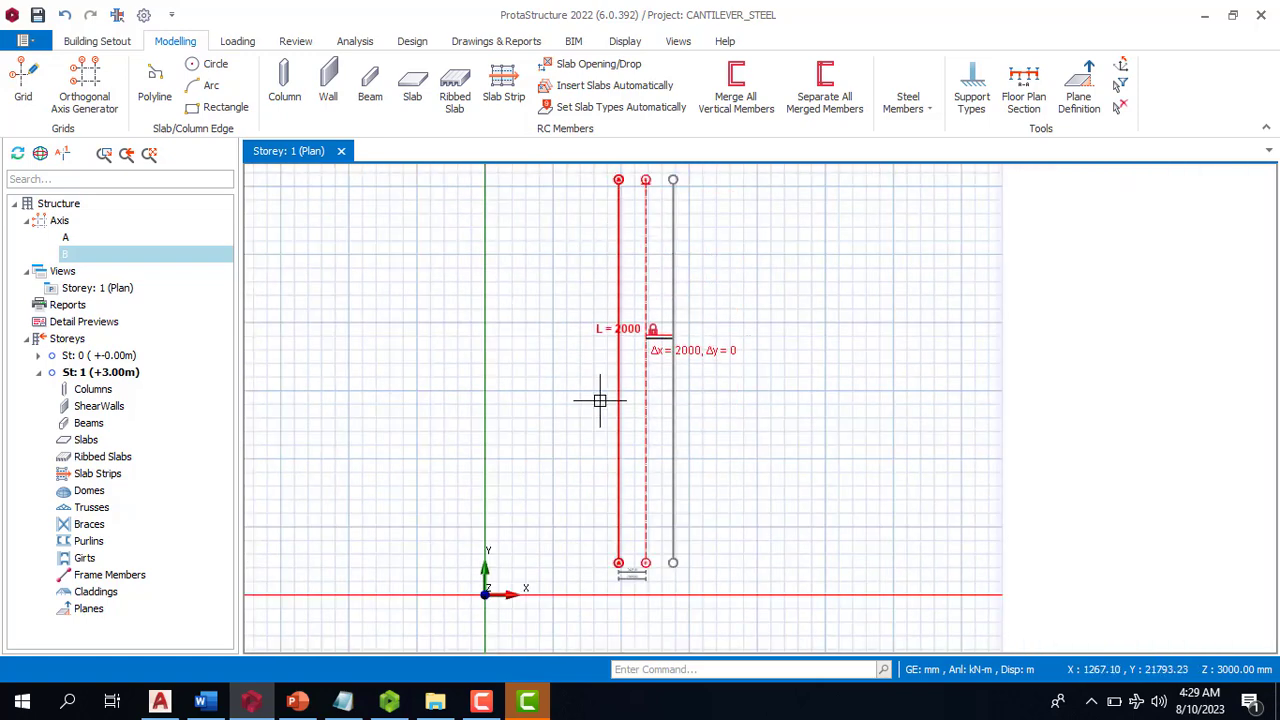
key(Escape)
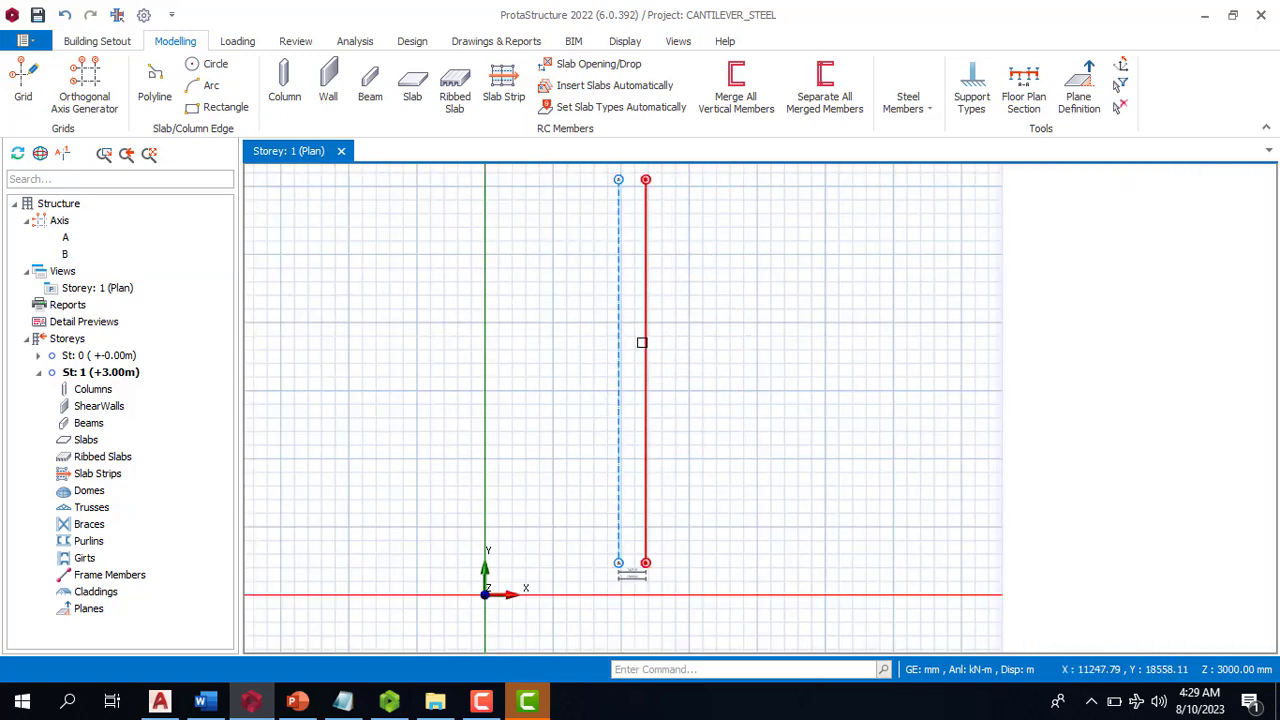
click(618, 338)
scroll(620, 338, up, 3)
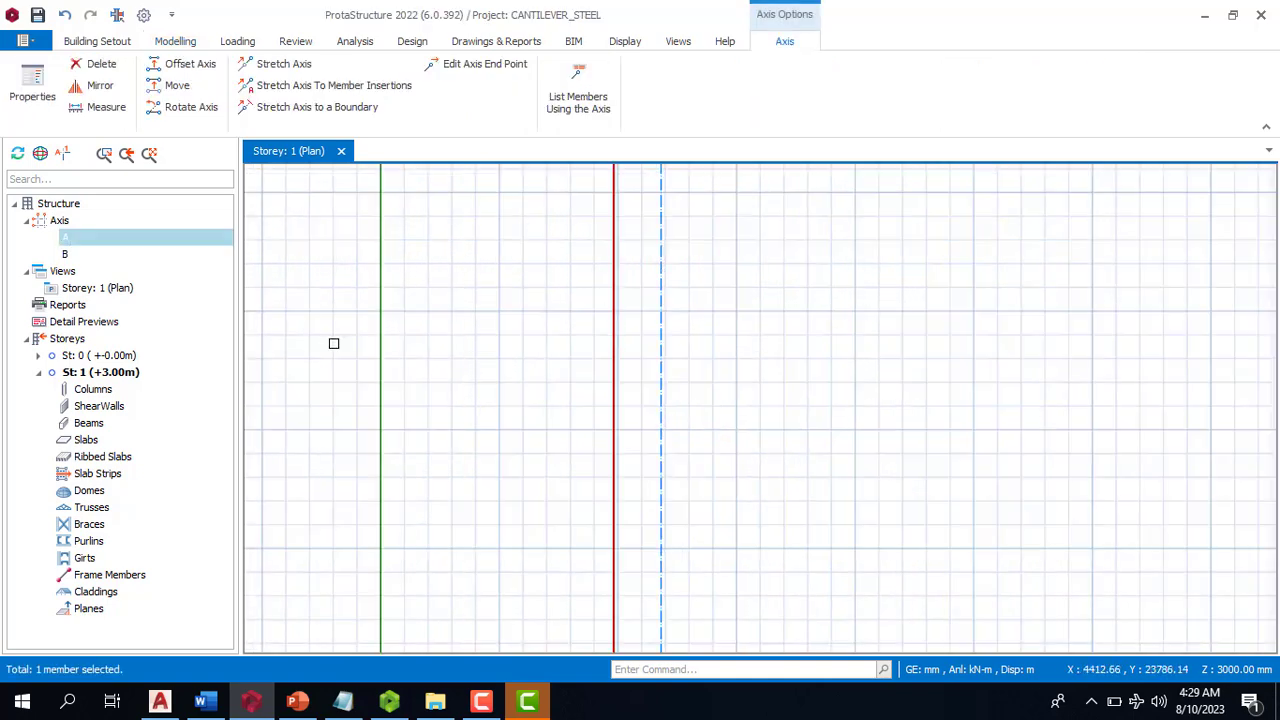
right_click(614, 330)
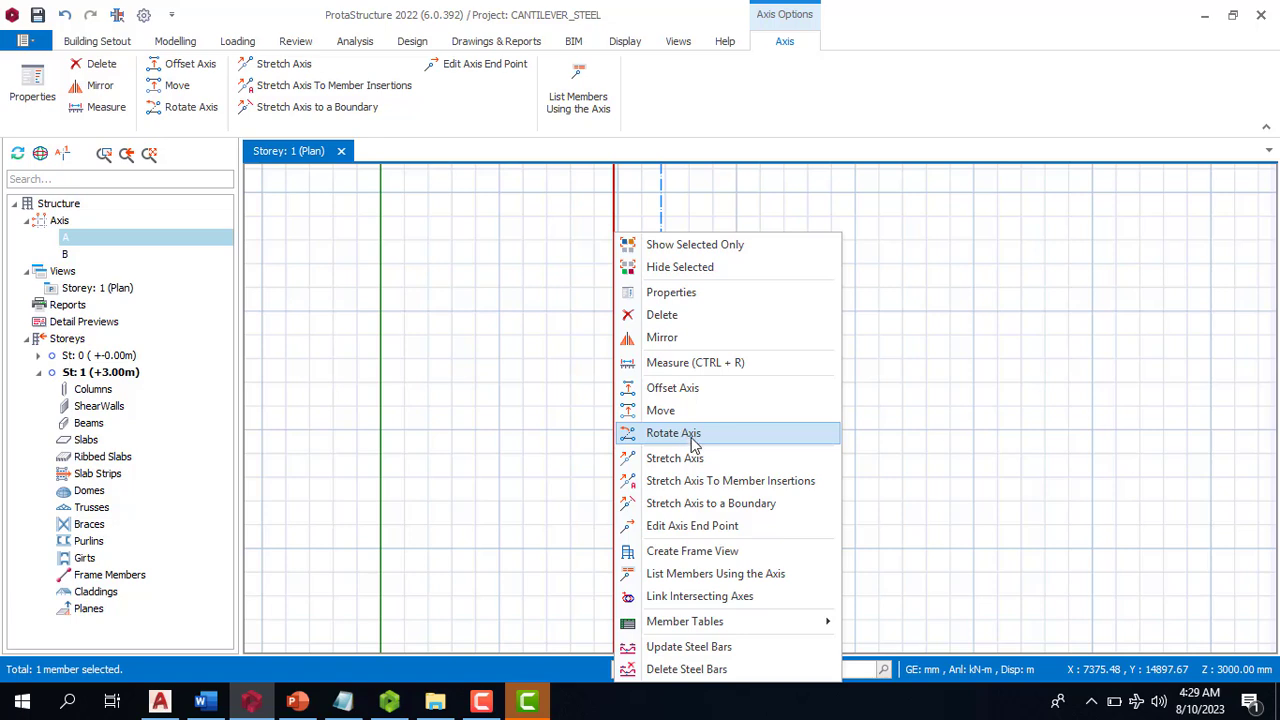
click(689, 390)
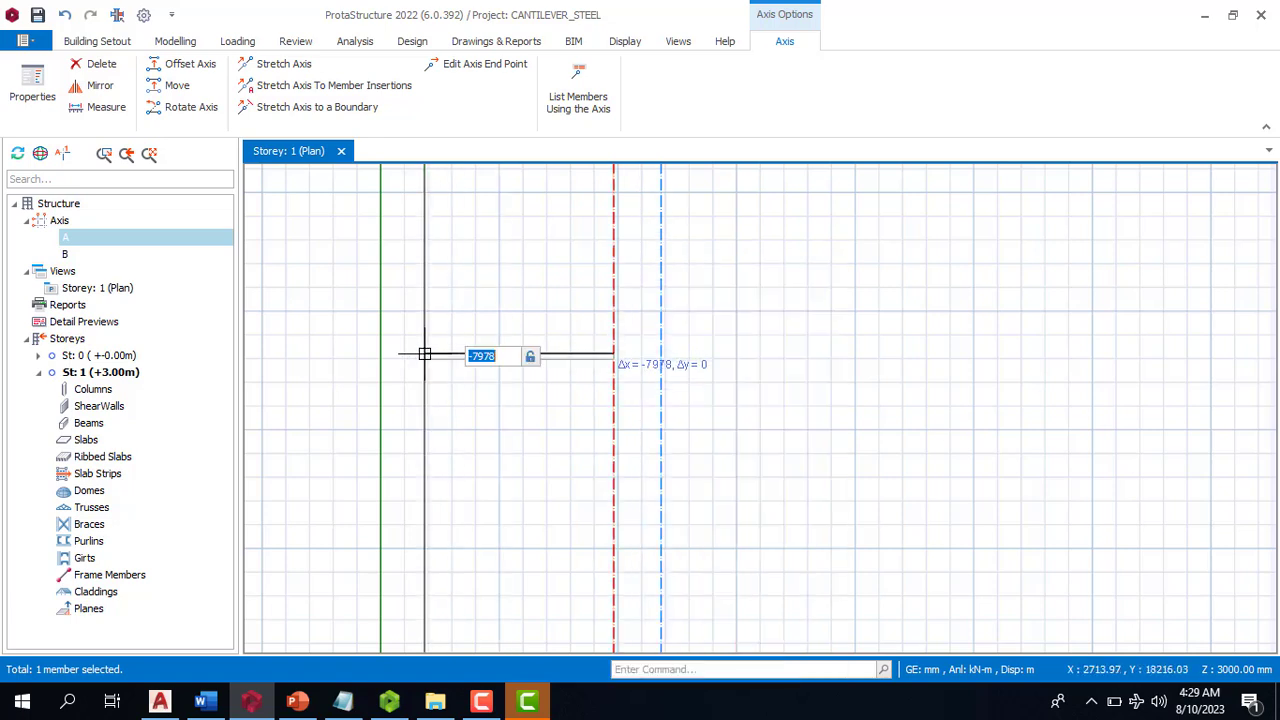
text(-2000)
key(Return)
scroll(517, 386, down, 2)
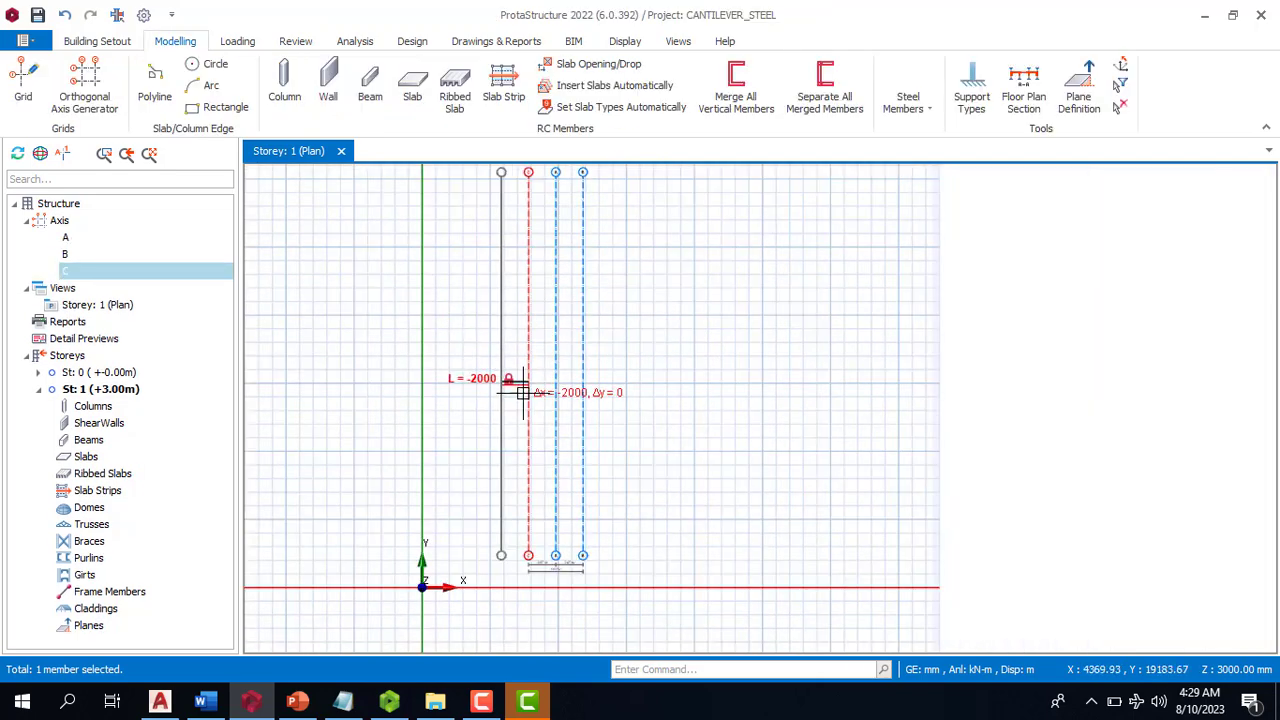
key(Escape)
Delete the vertical axis nearest the origin, leaving axes A and B
scroll(591, 380, up, 2)
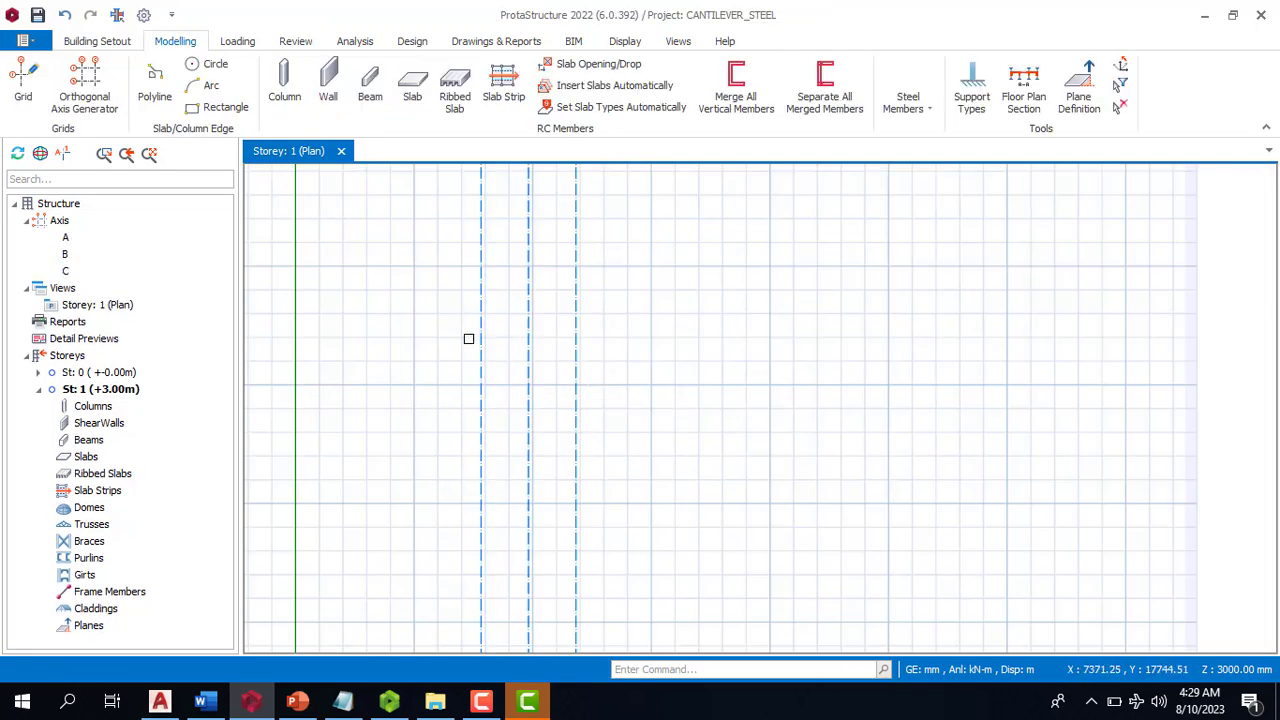
click(482, 323)
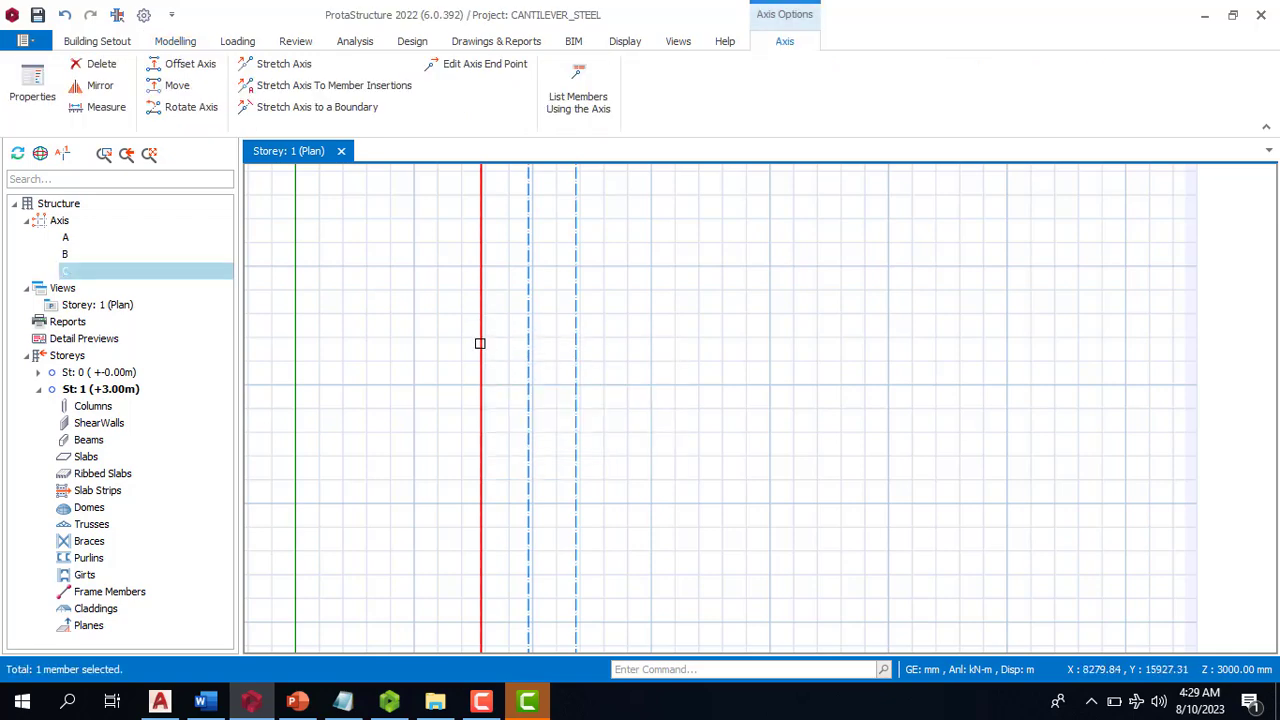
right_click(478, 352)
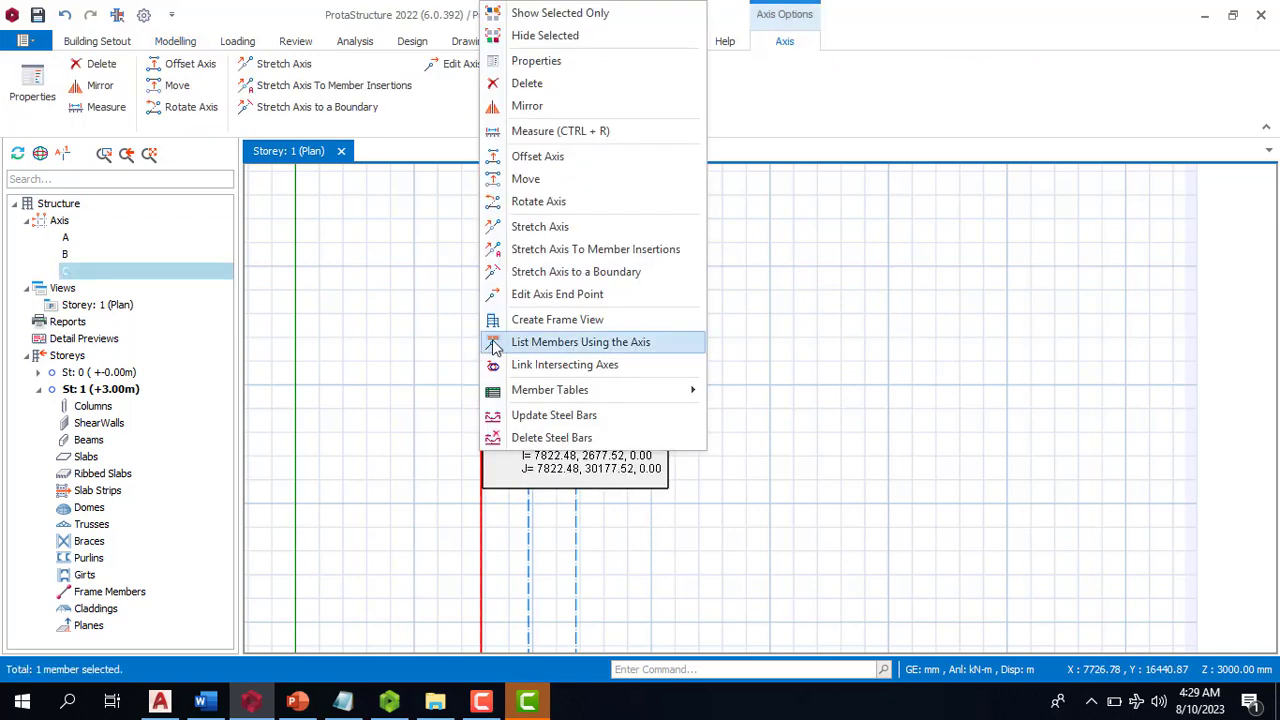
click(558, 84)
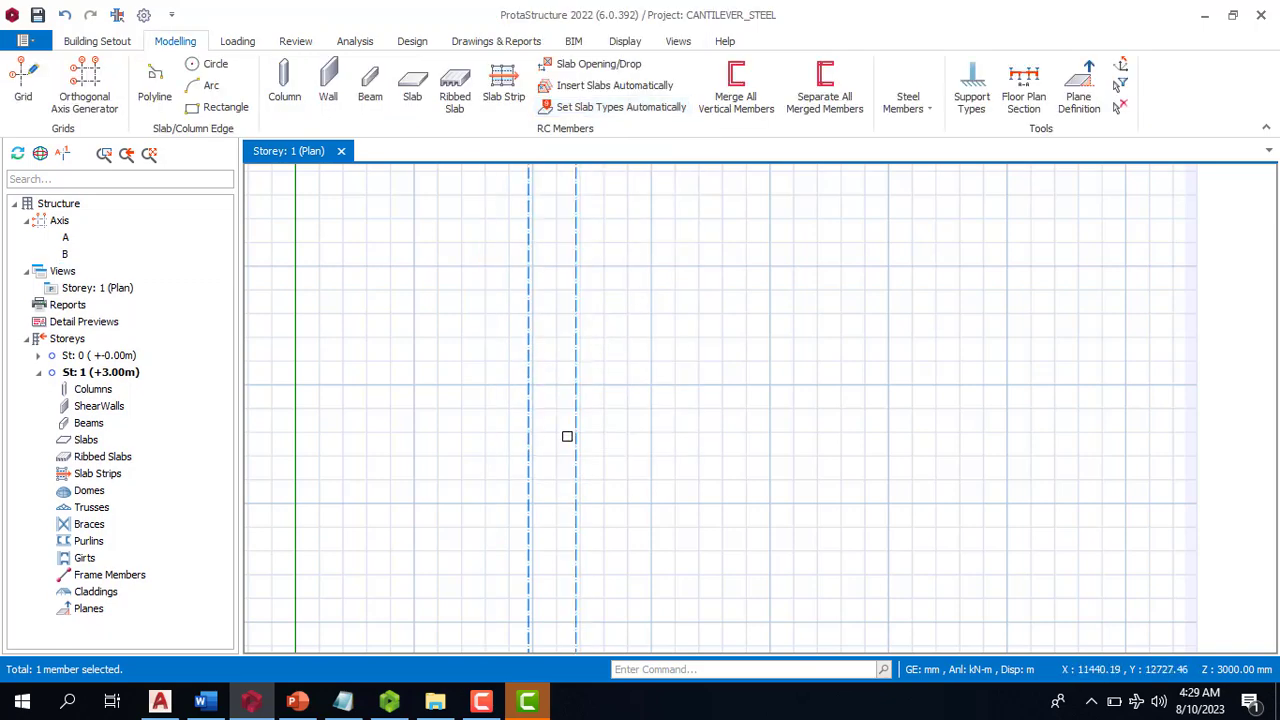
scroll(566, 434, down, 3)
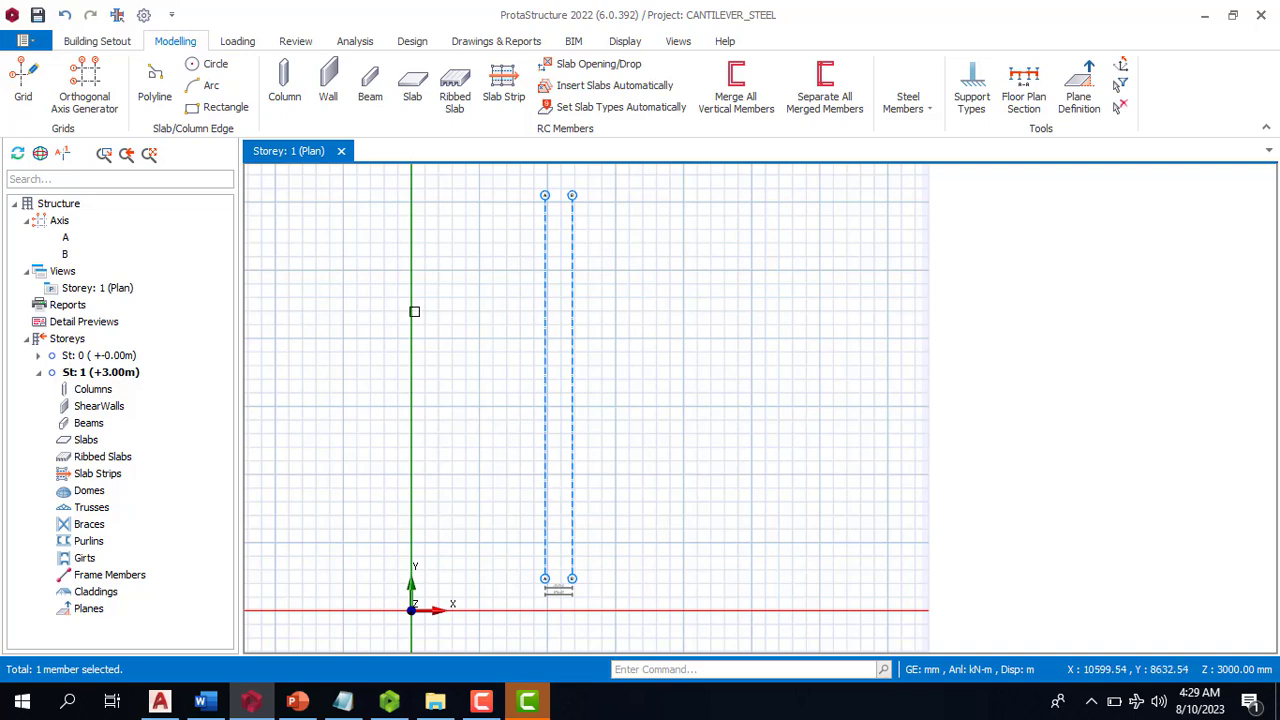
Draw a horizontal grid axis about 12700 mm long crossing the lower part of vertical axes A and B
click(23, 80)
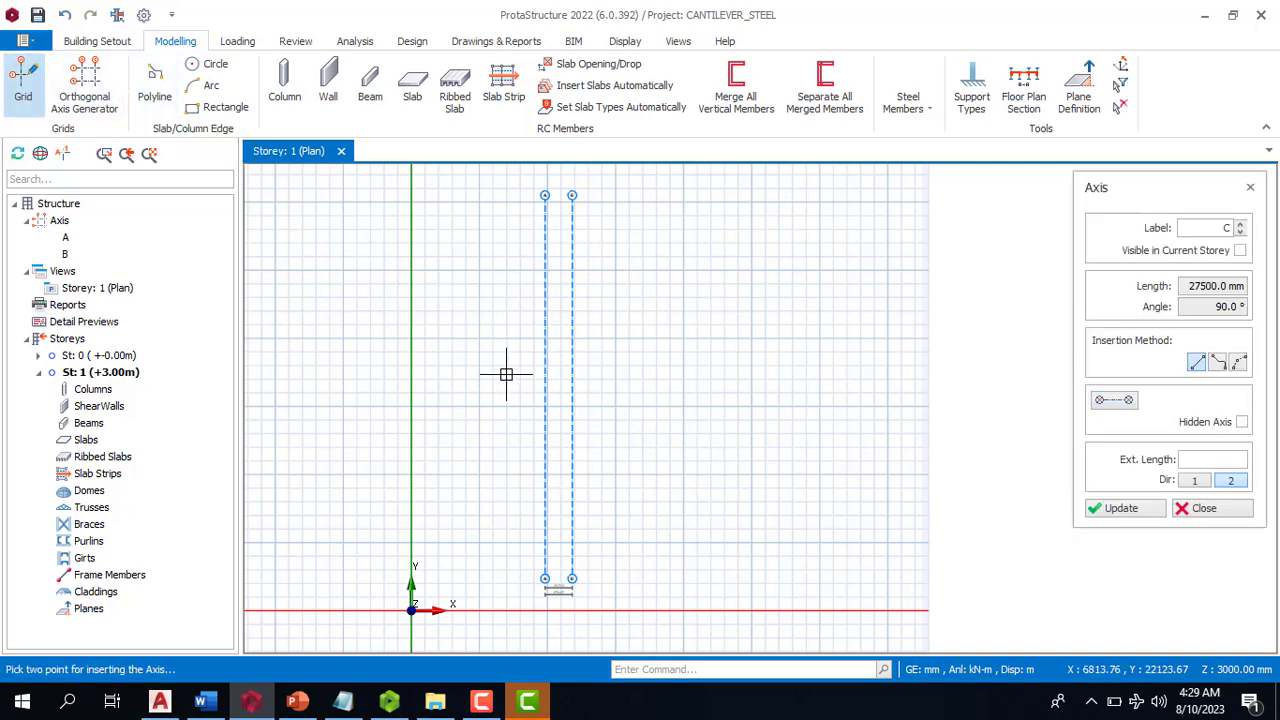
click(488, 458)
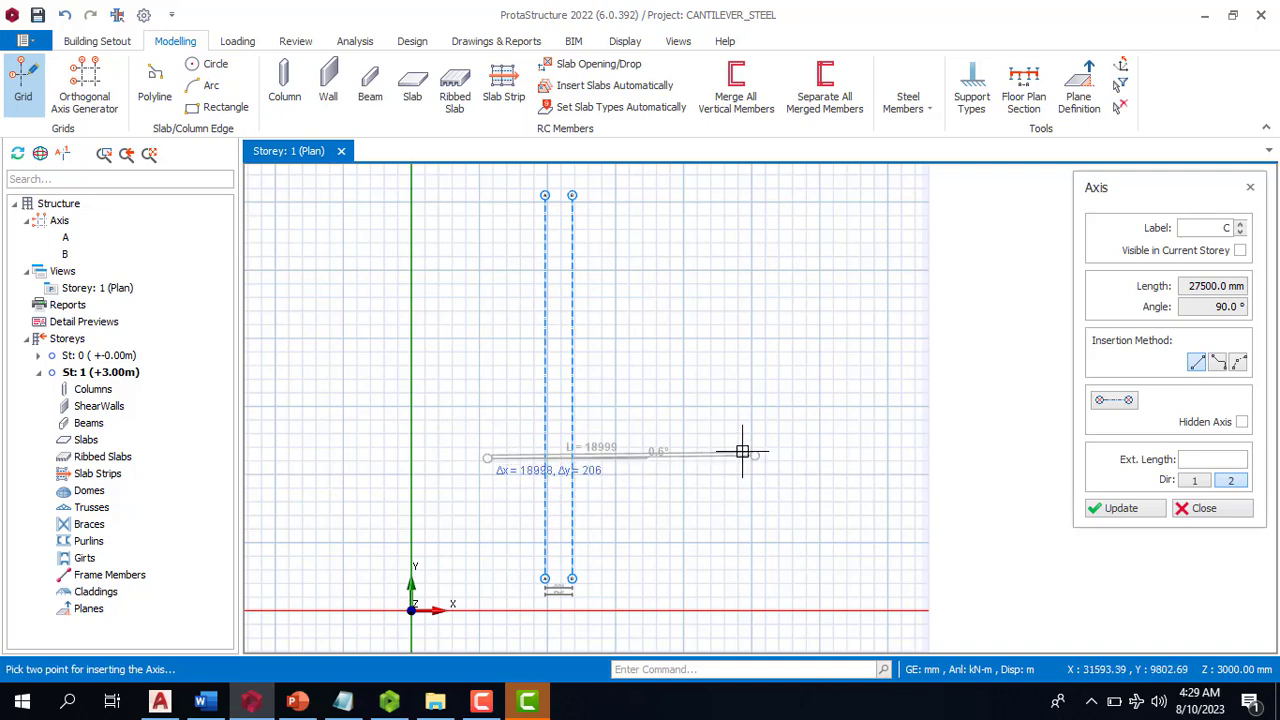
click(669, 450)
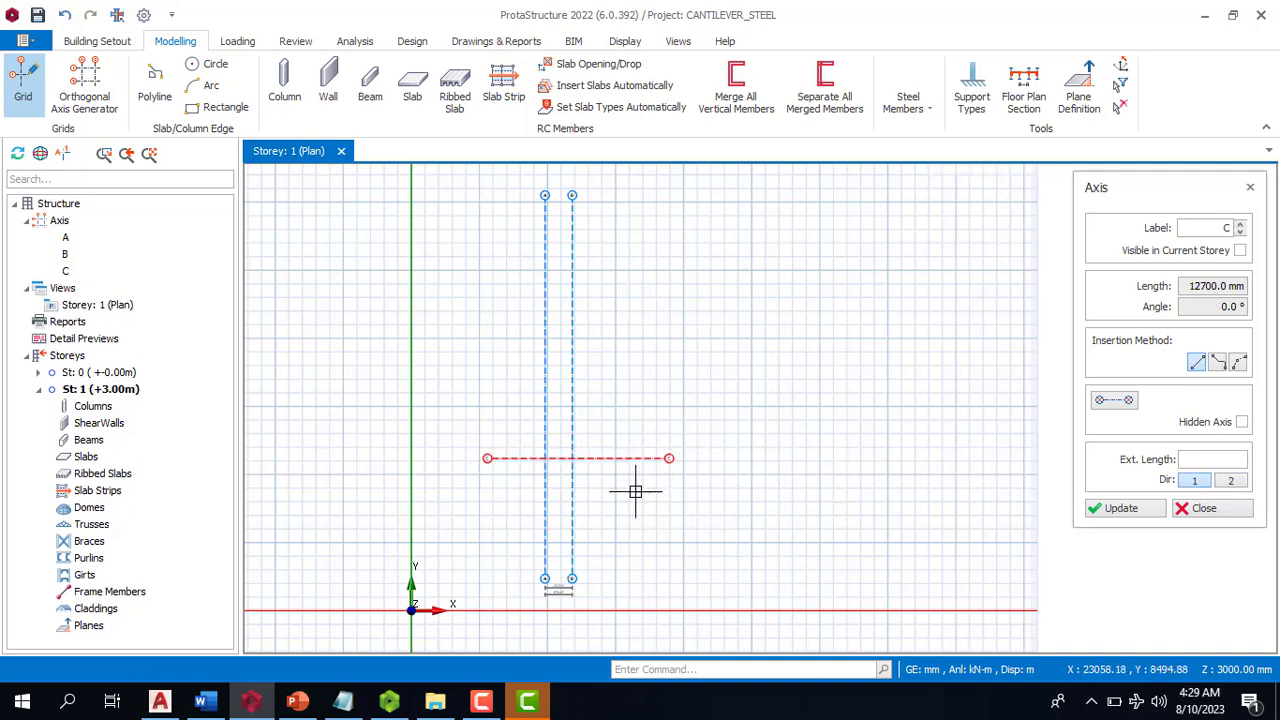
scroll(600, 434, up, 1)
key(Escape)
scroll(630, 460, down, 1)
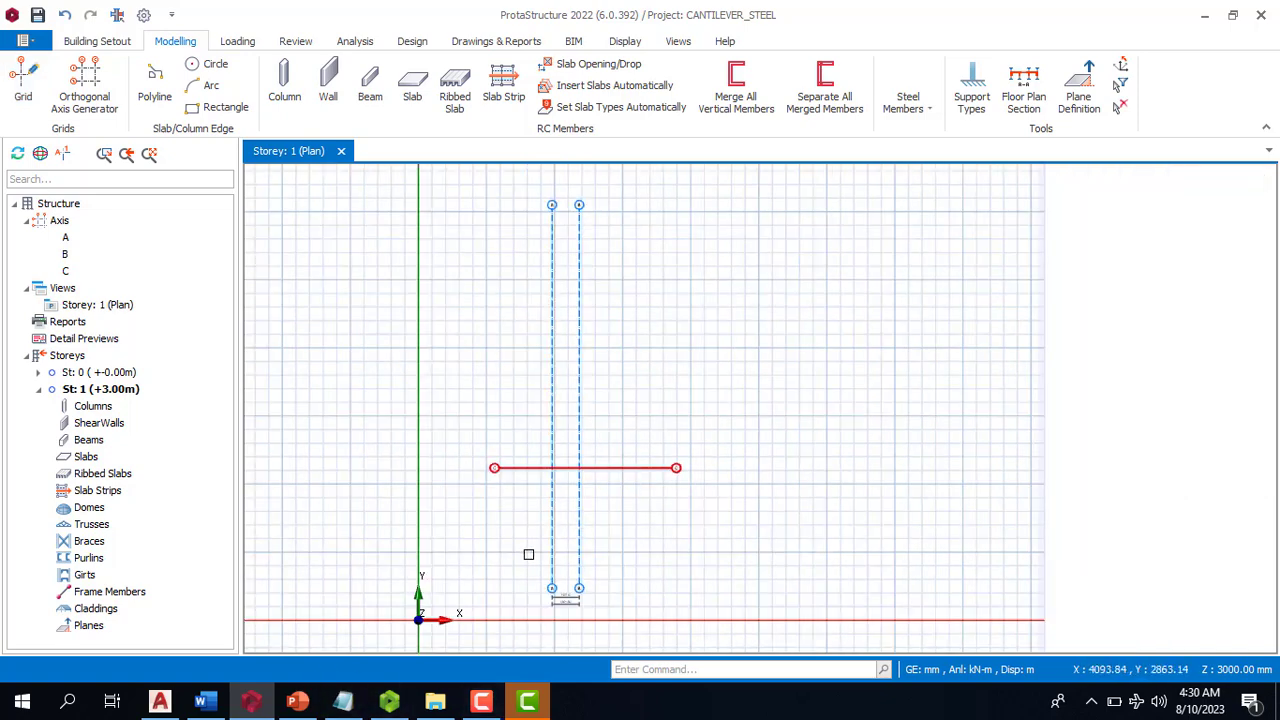
Offset the horizontal axis upward three times at 6000 mm spacing to make four horizontal axes
right_click(643, 468)
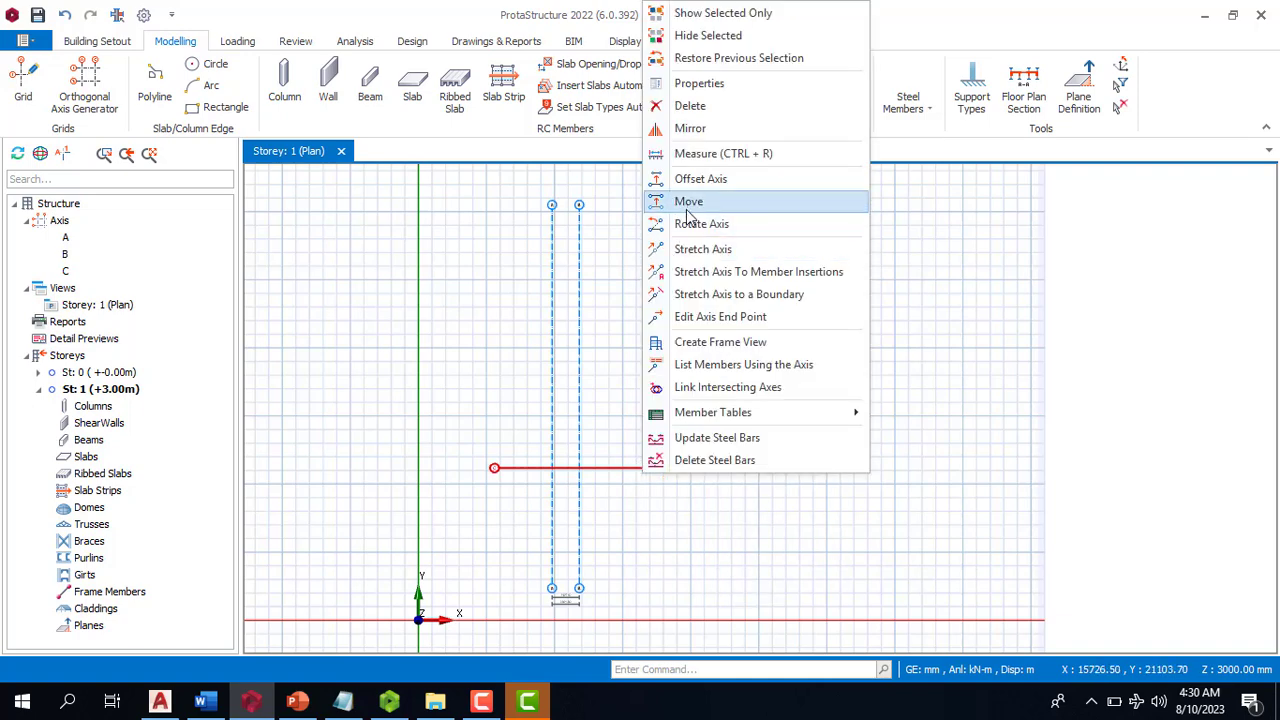
click(700, 179)
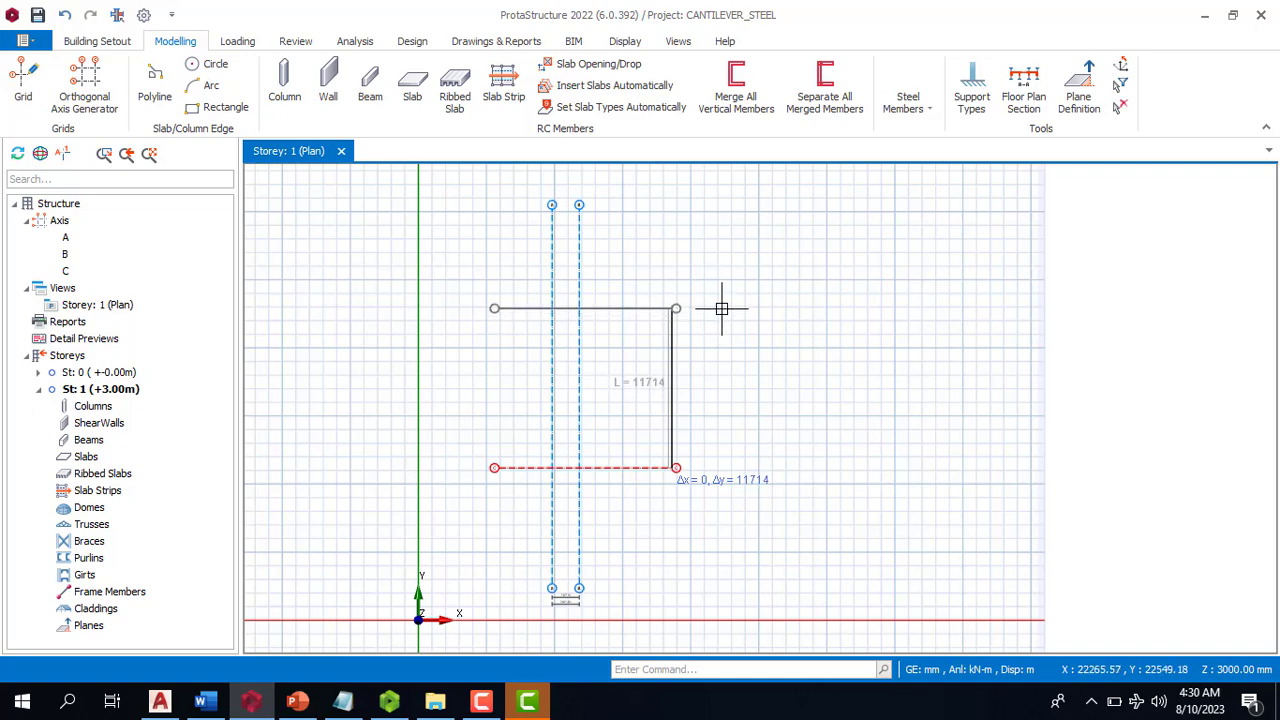
key(Tab)
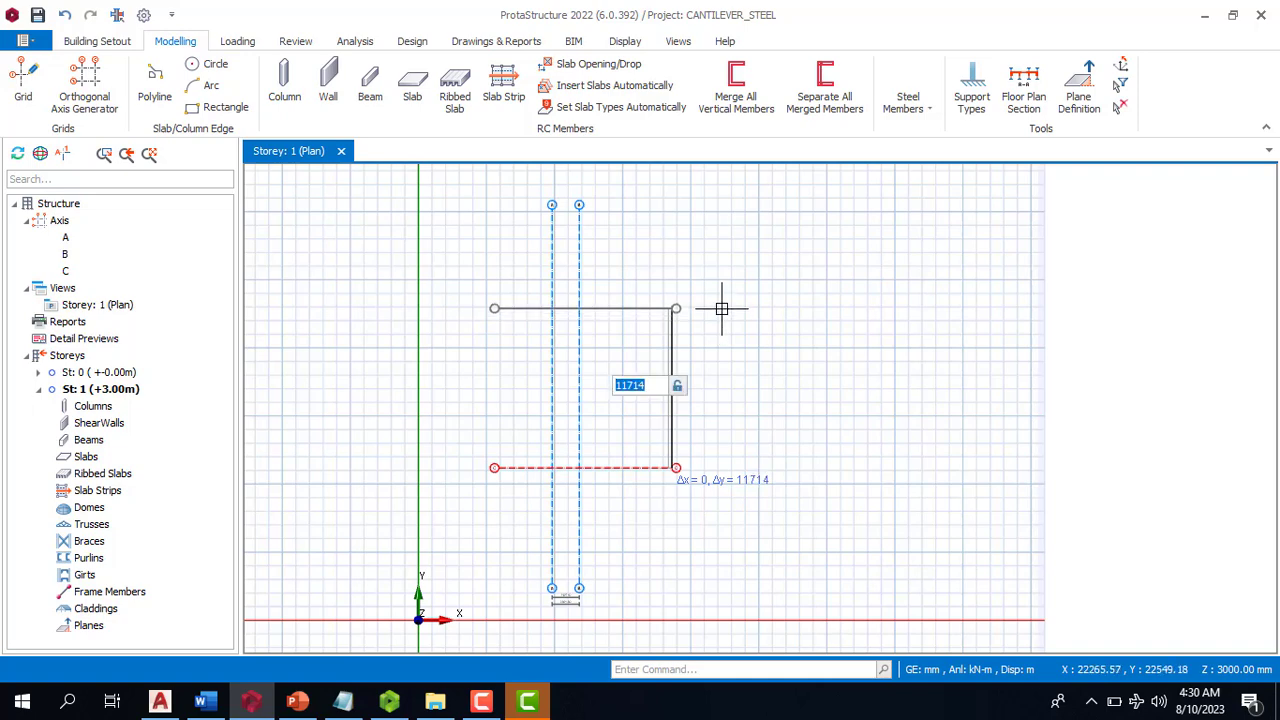
text(6000)
key(Return)
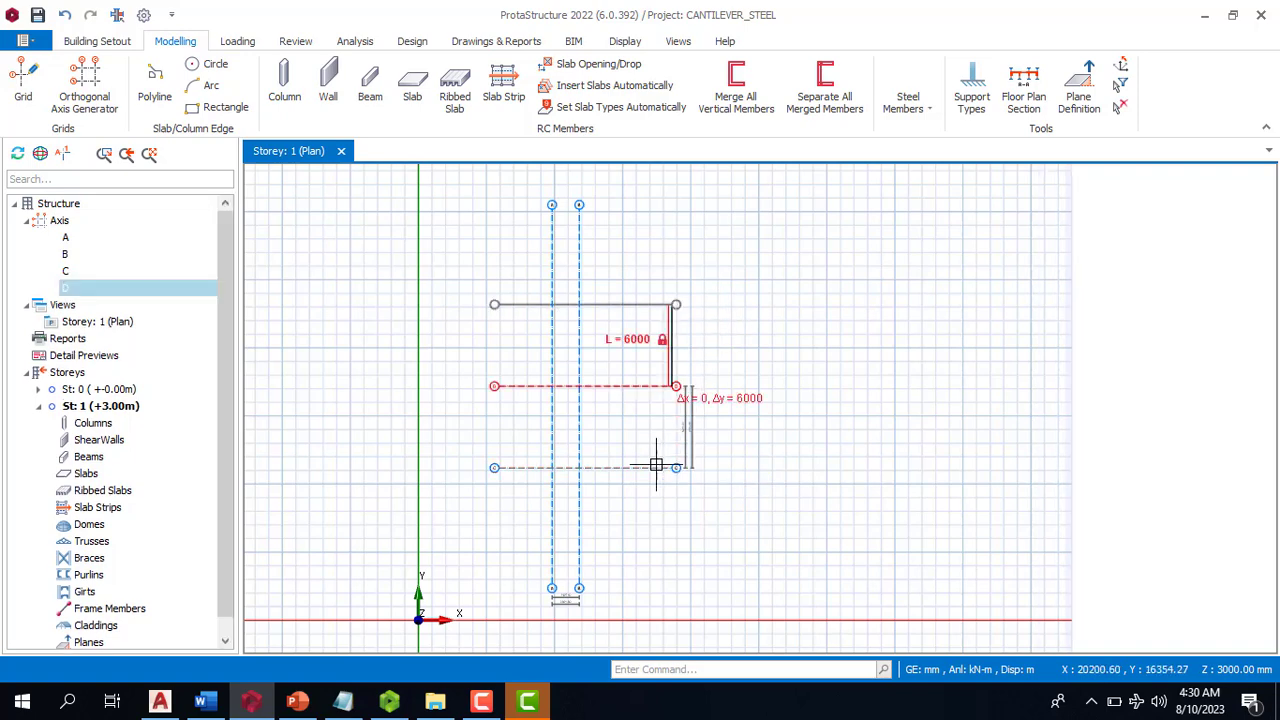
click(694, 330)
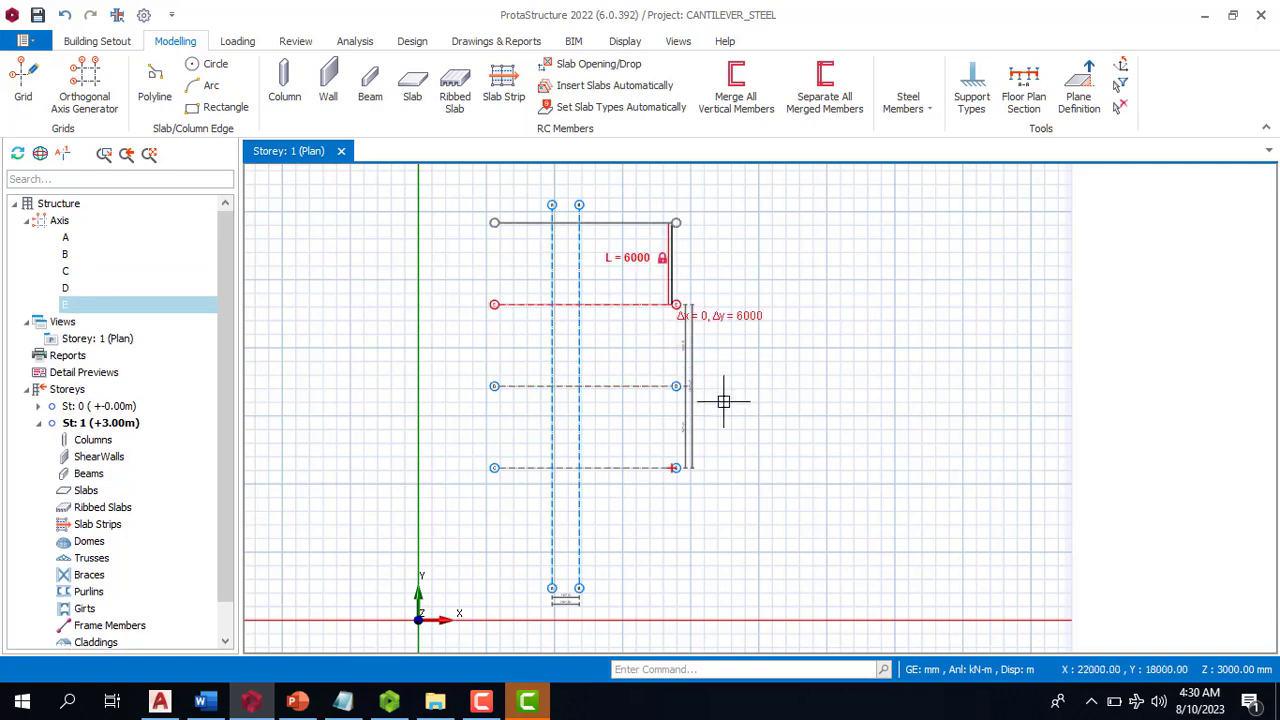
click(755, 290)
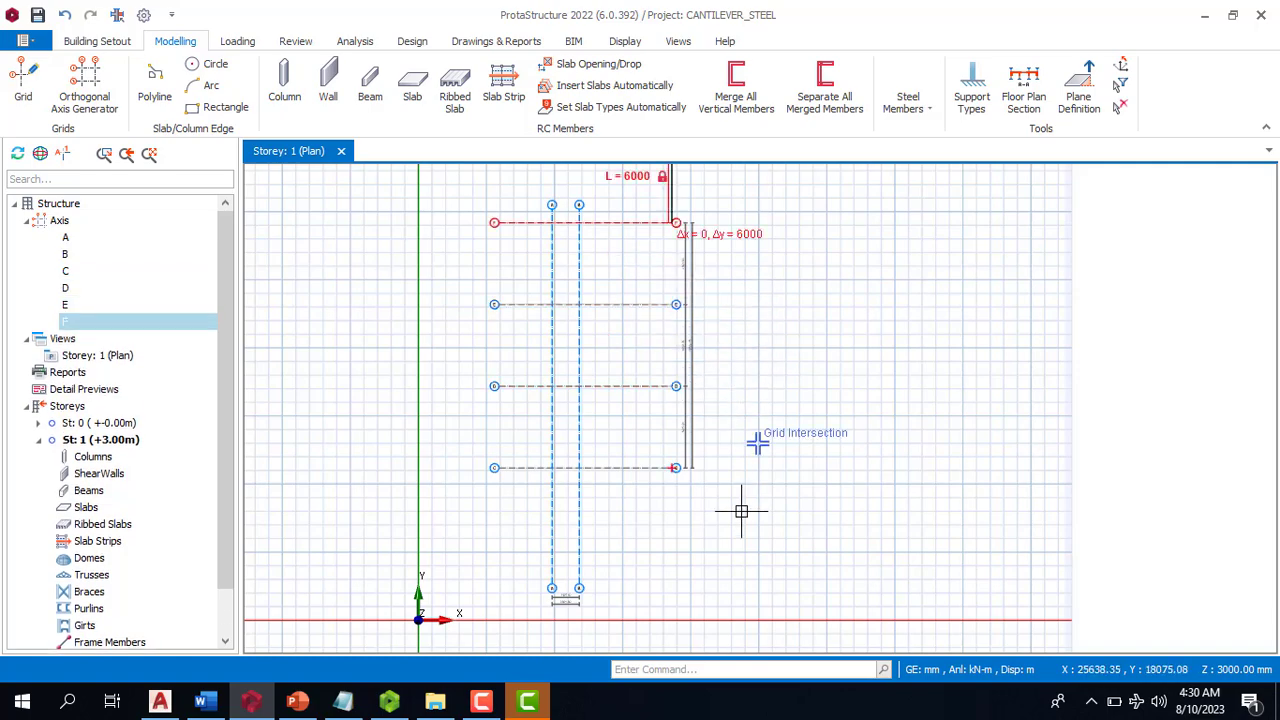
key(Escape)
scroll(703, 300, down, 2)
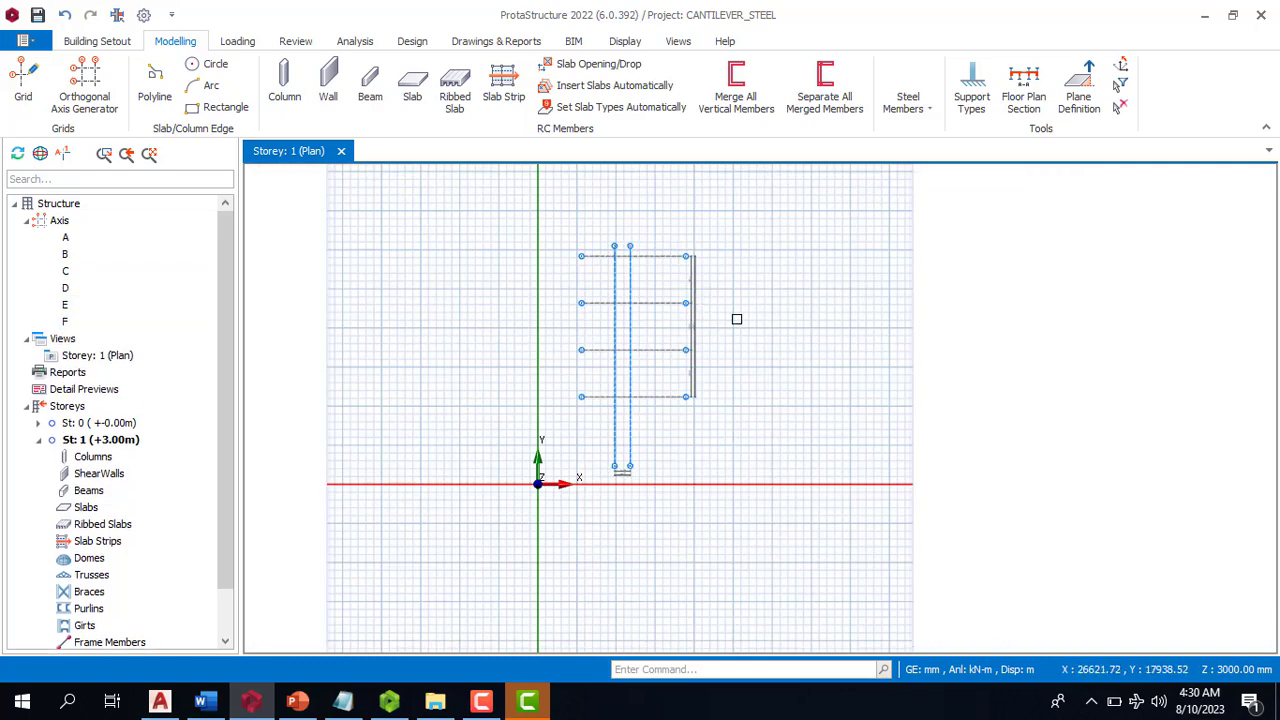
Start a new concrete column and set its section to b1 400 mm and b2 400 mm
scroll(735, 315, up, 2)
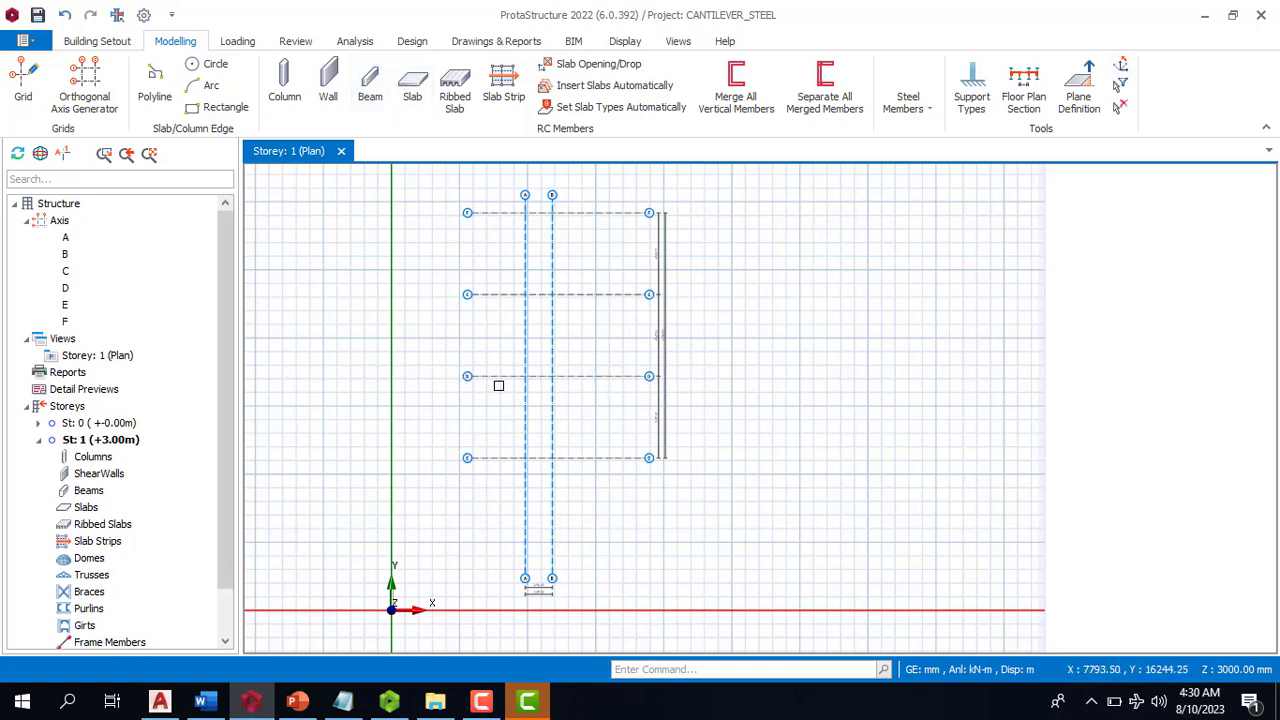
scroll(541, 186, up, 1)
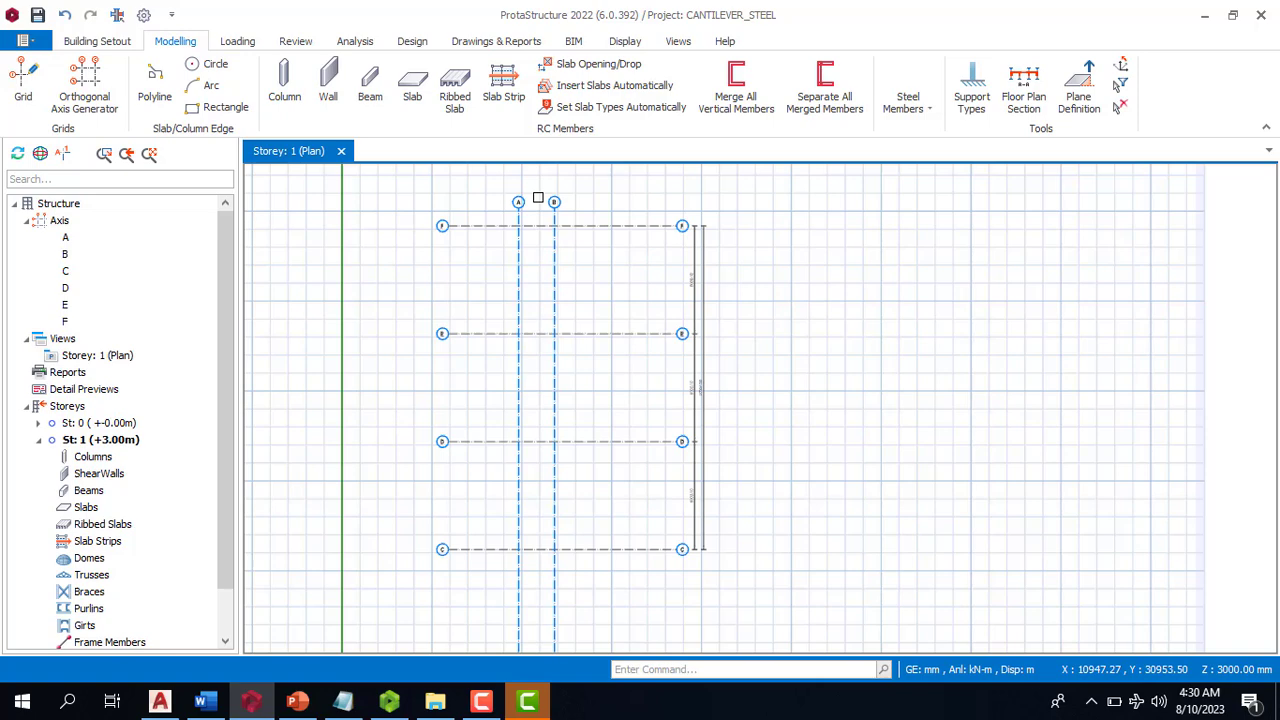
click(286, 82)
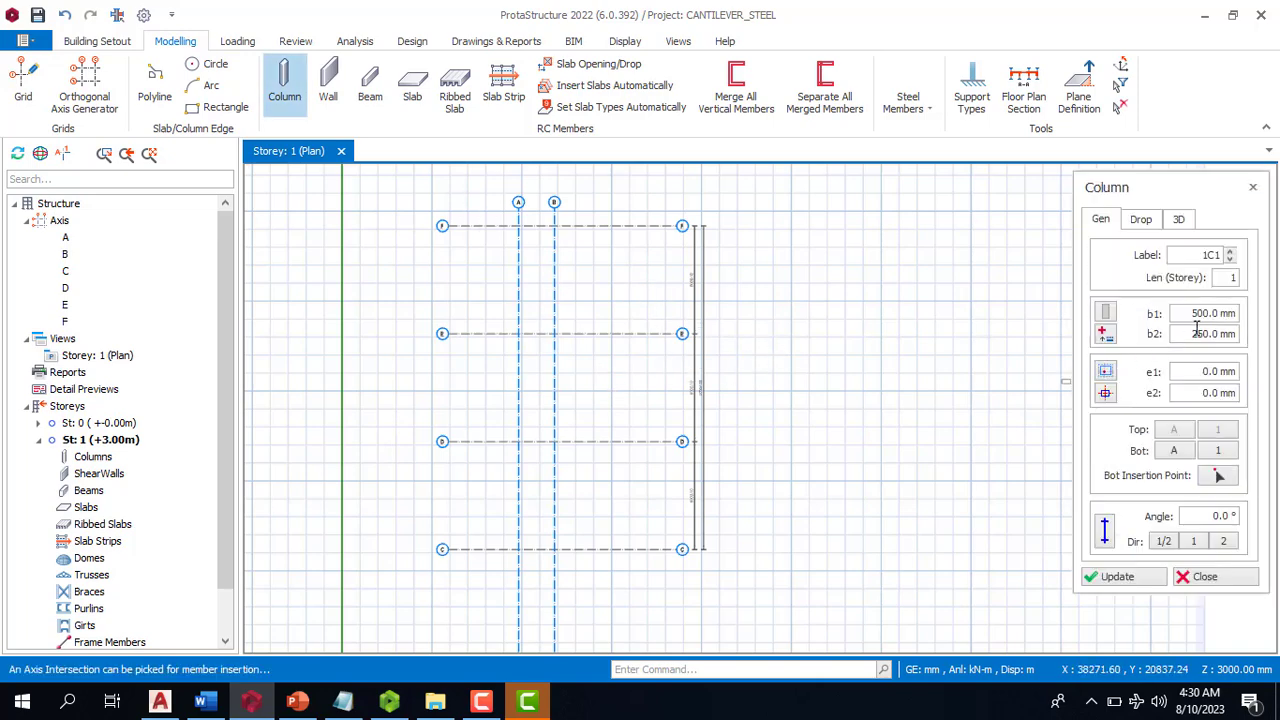
click(1199, 314)
double_click(1199, 314)
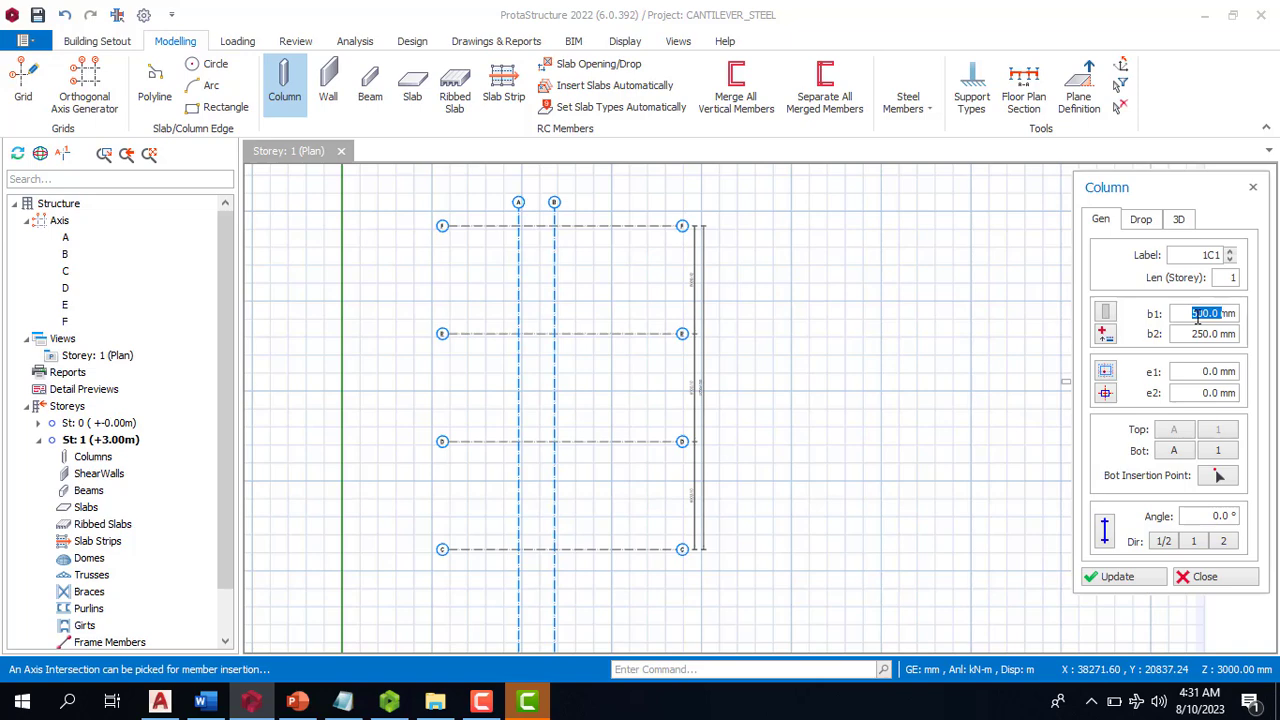
text(4)
double_click(1194, 334)
text(40)
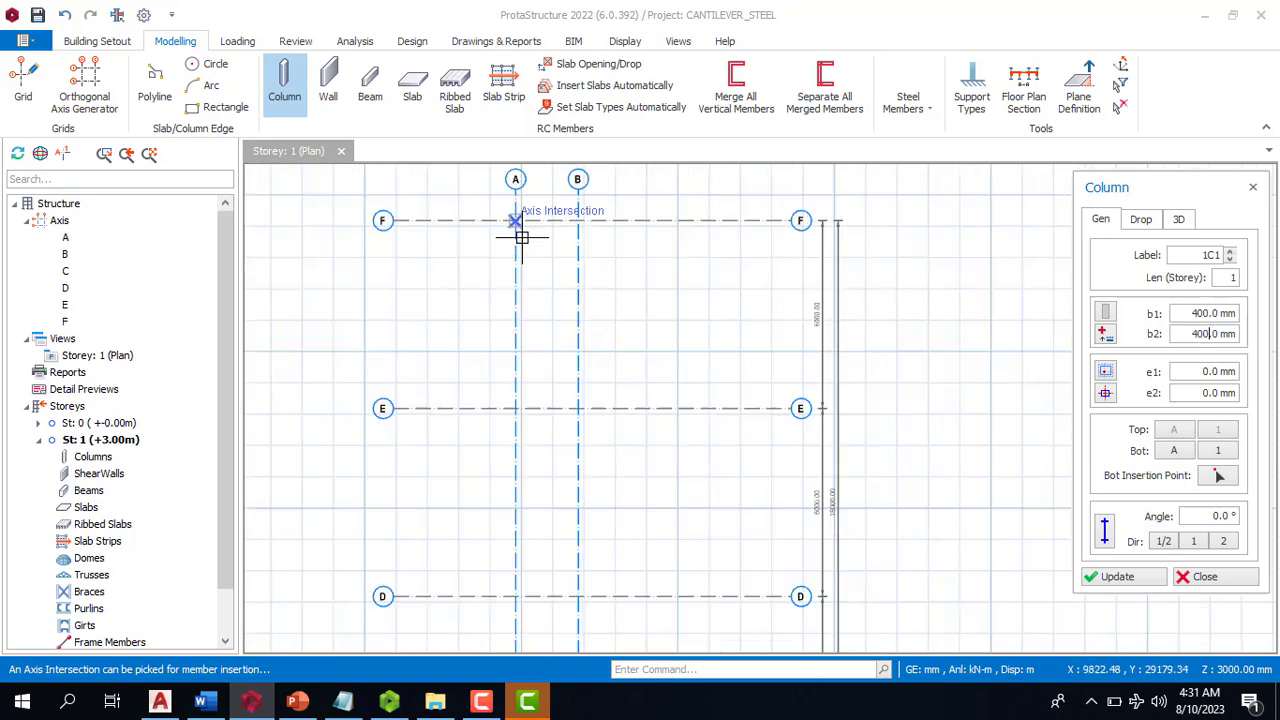
Place columns where axes A and B intersect horizontal axes F and E
scroll(525, 225, up, 2)
click(515, 219)
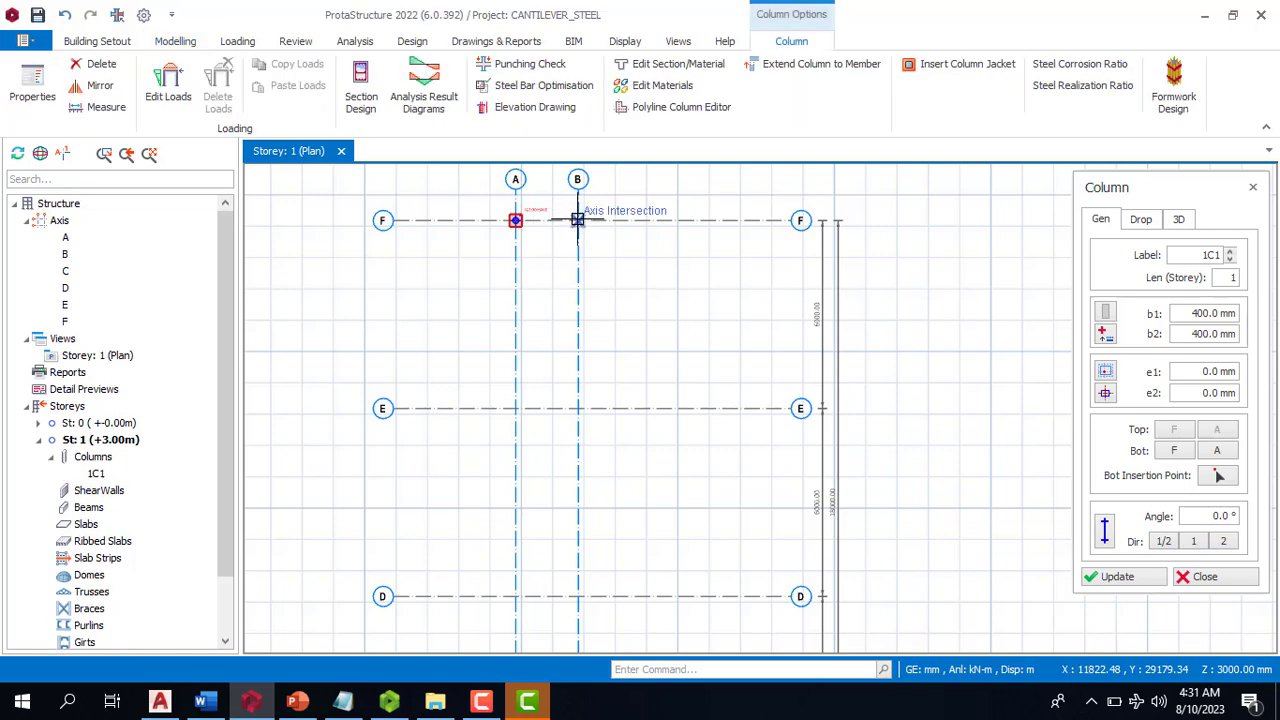
click(611, 232)
scroll(611, 232, down, 1)
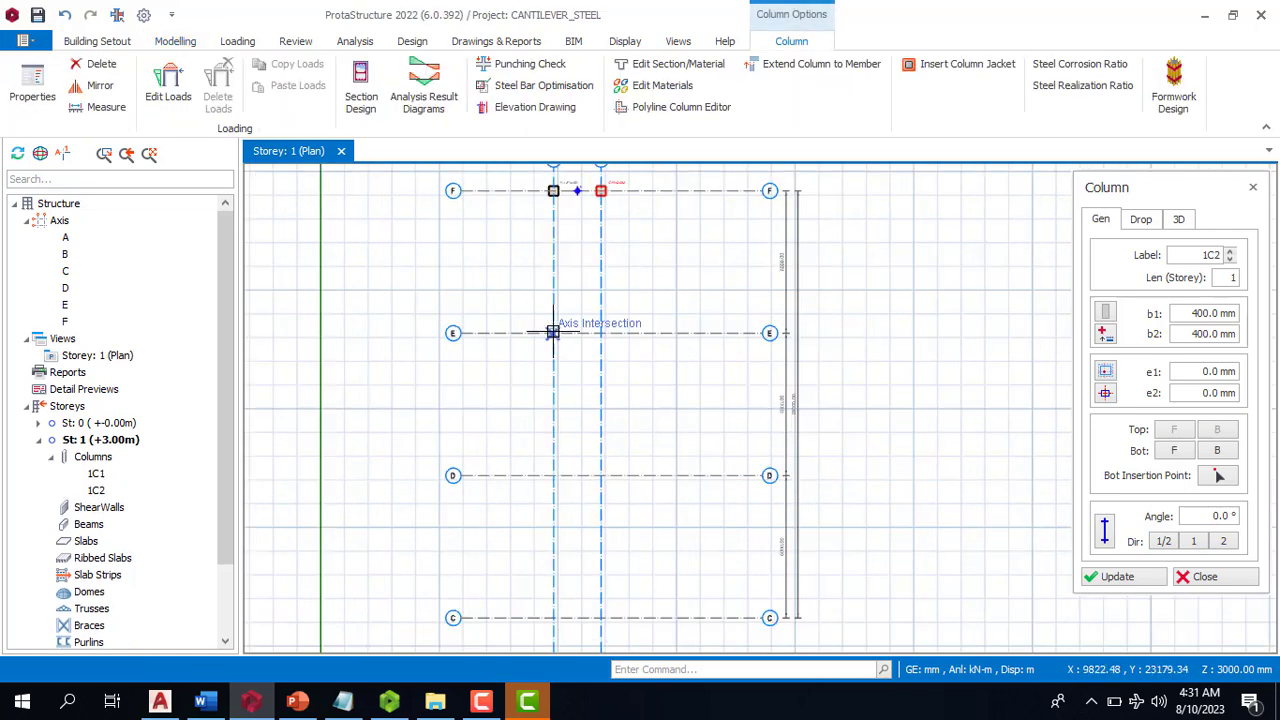
click(553, 333)
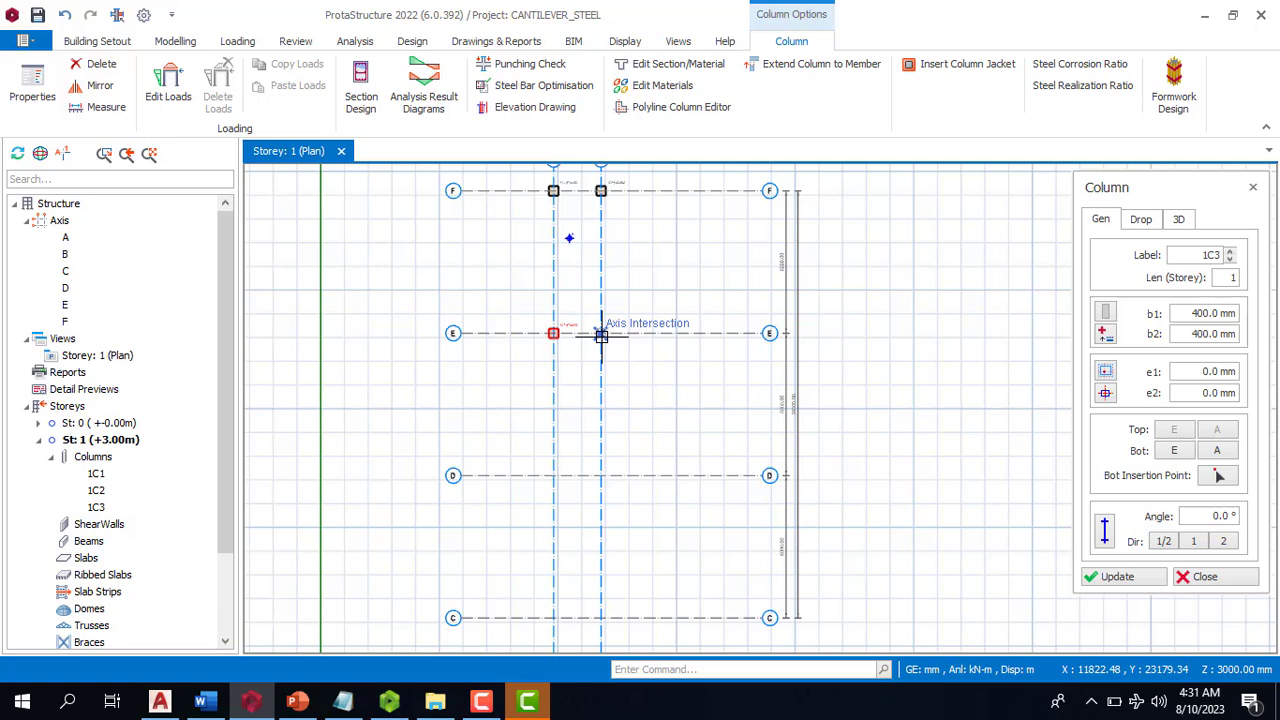
click(601, 336)
key(Escape)
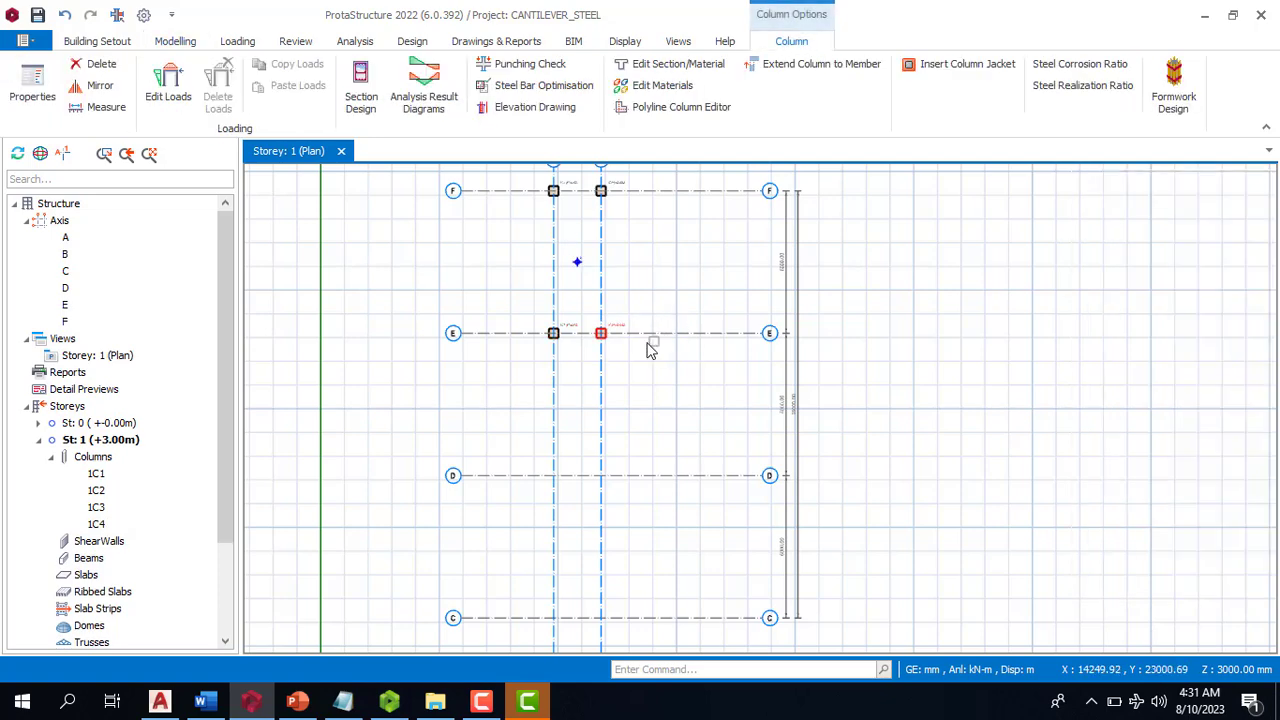
Delete the four concrete columns at the intersections of axes A and B with axes E and F
click(601, 333)
key(Delete)
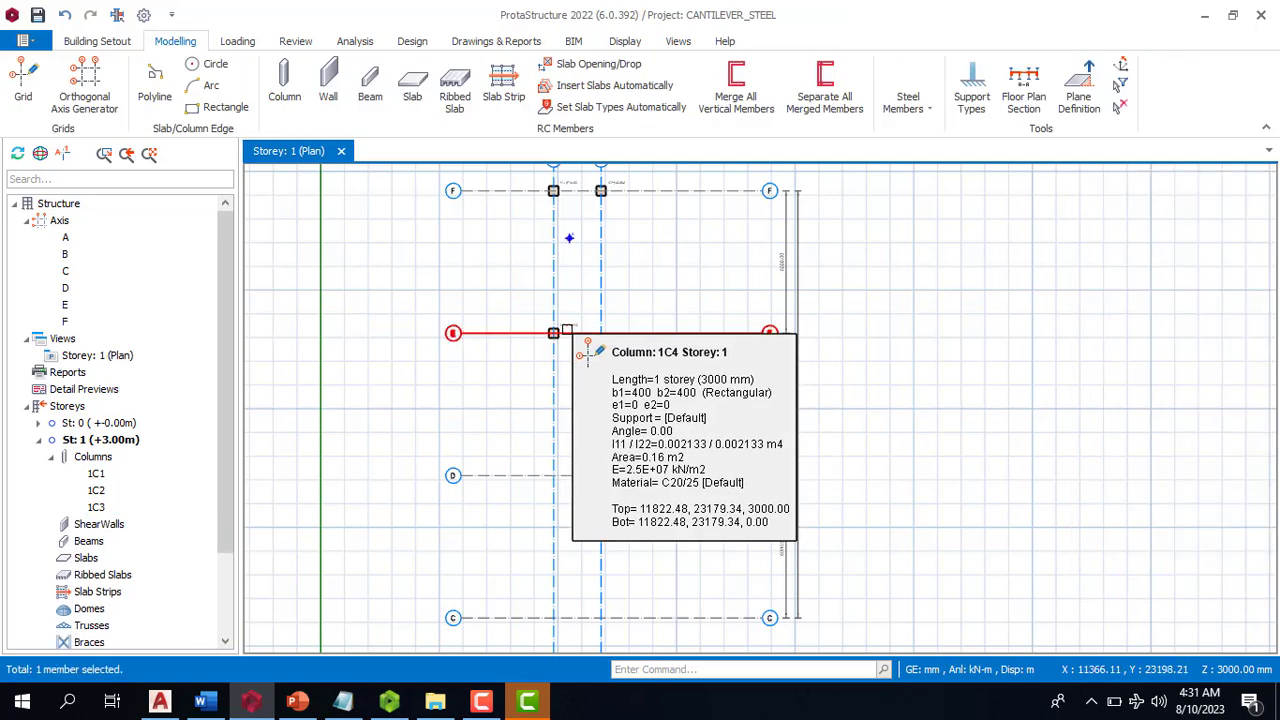
click(555, 332)
key(Delete)
click(601, 190)
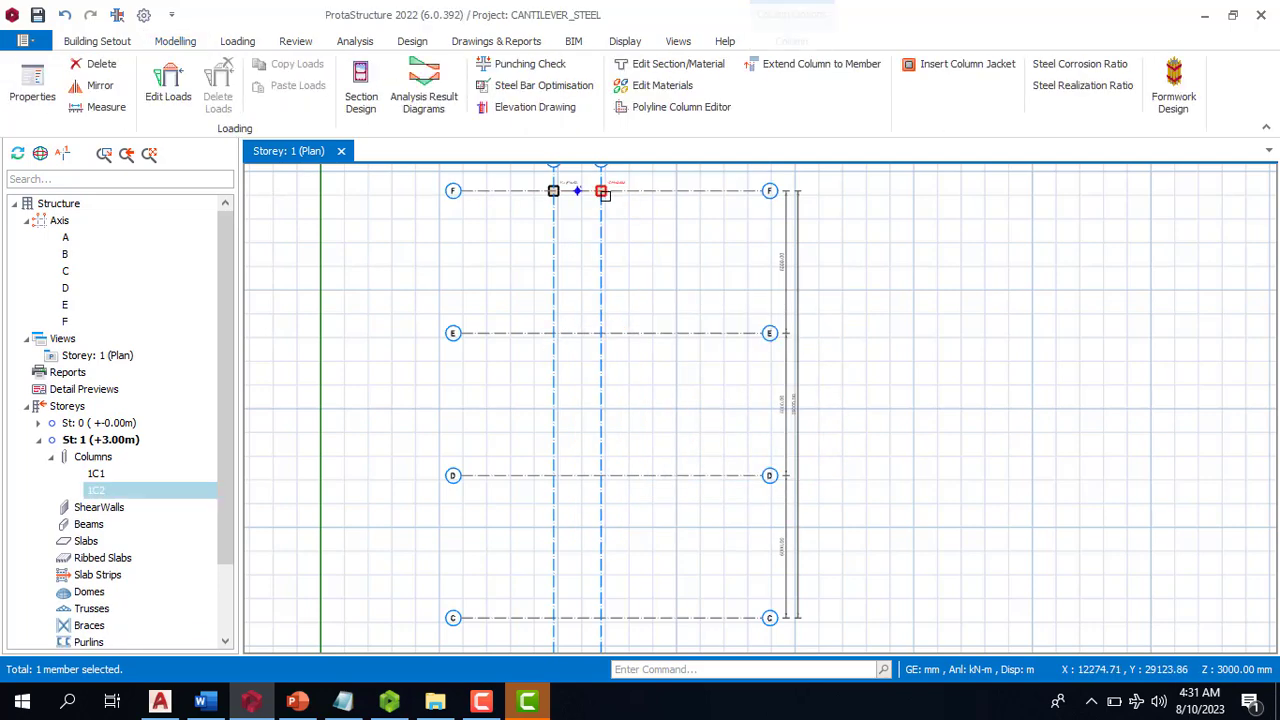
key(Delete)
key(Delete)
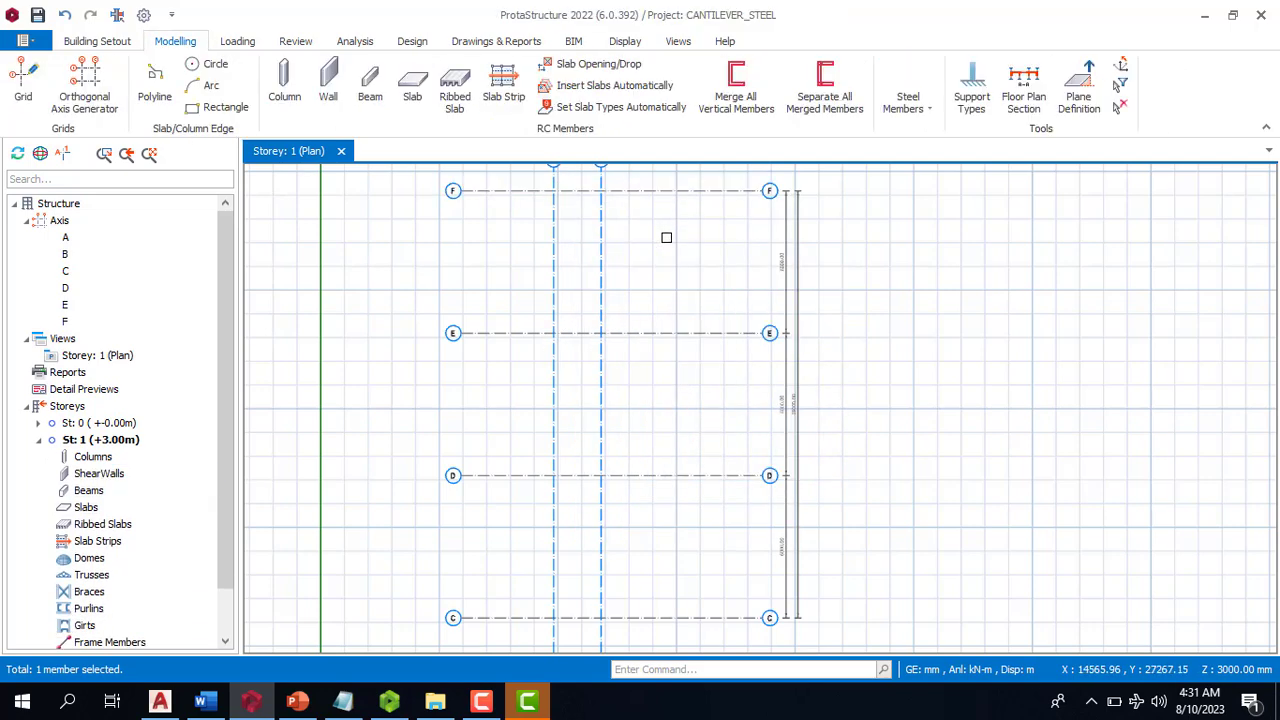
scroll(668, 250, down, 3)
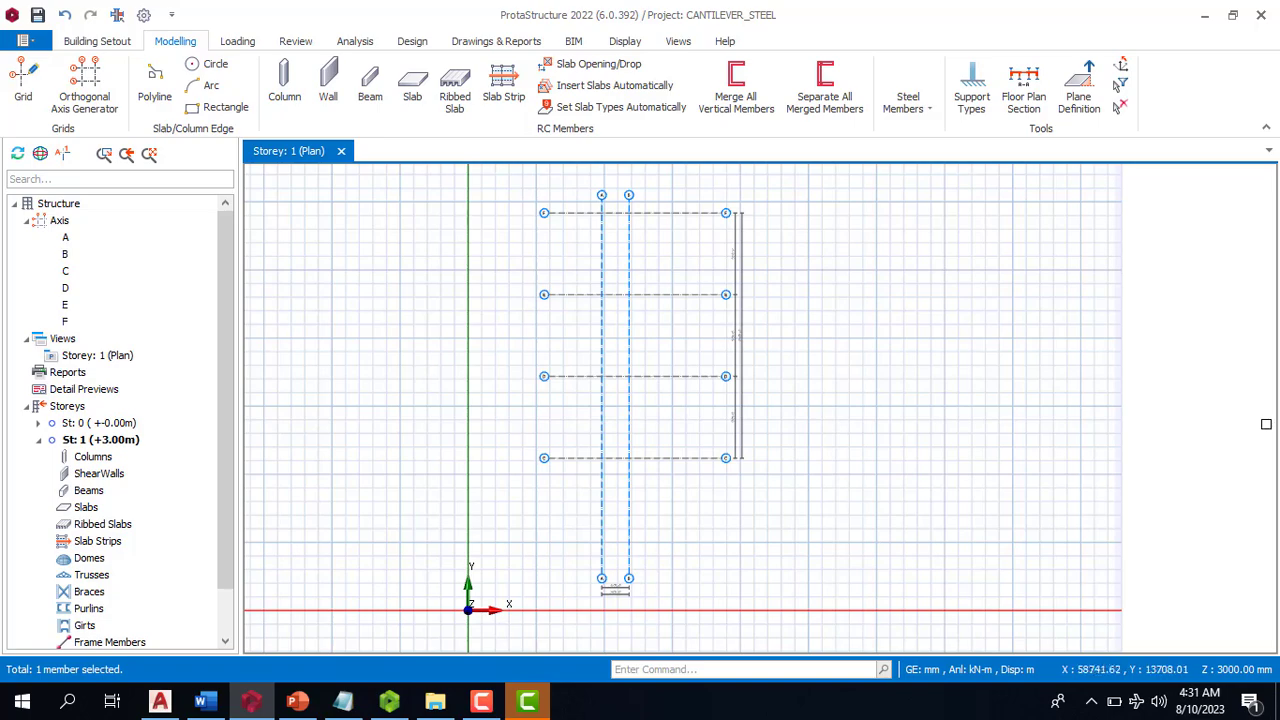
scroll(666, 429, down, 2)
scroll(703, 406, up, 3)
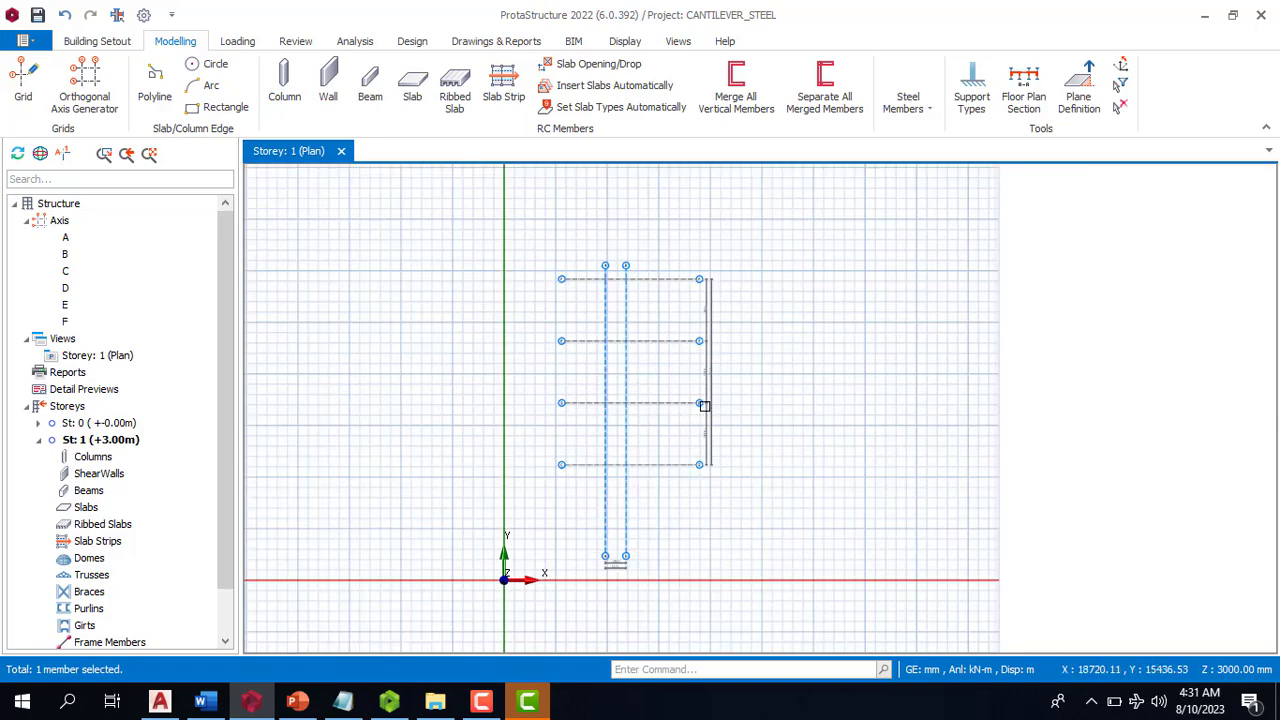
click(26, 222)
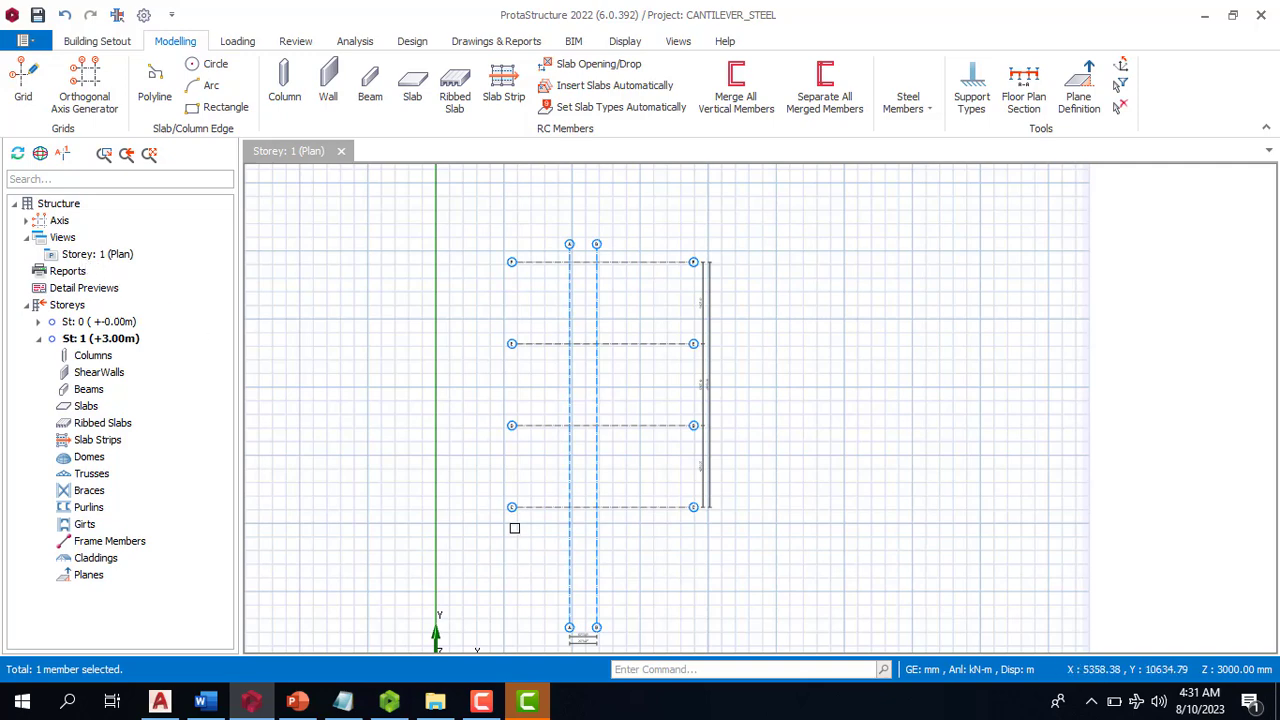
click(484, 703)
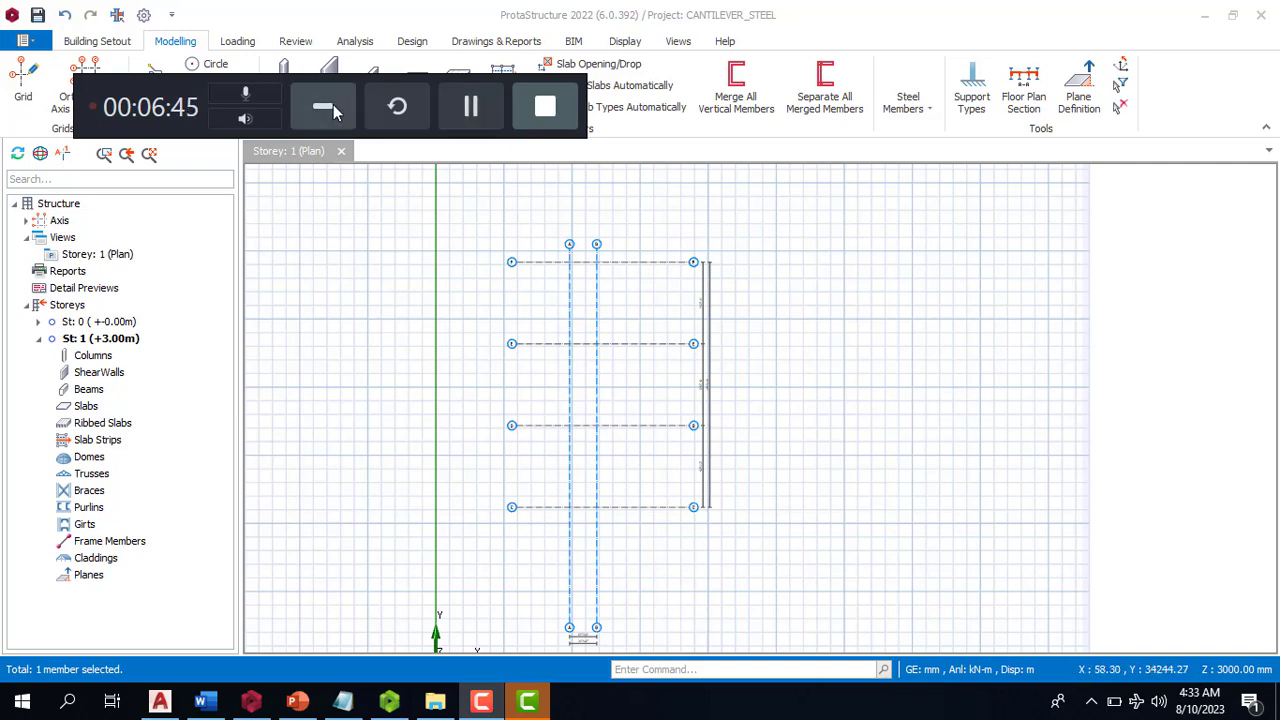
click(330, 106)
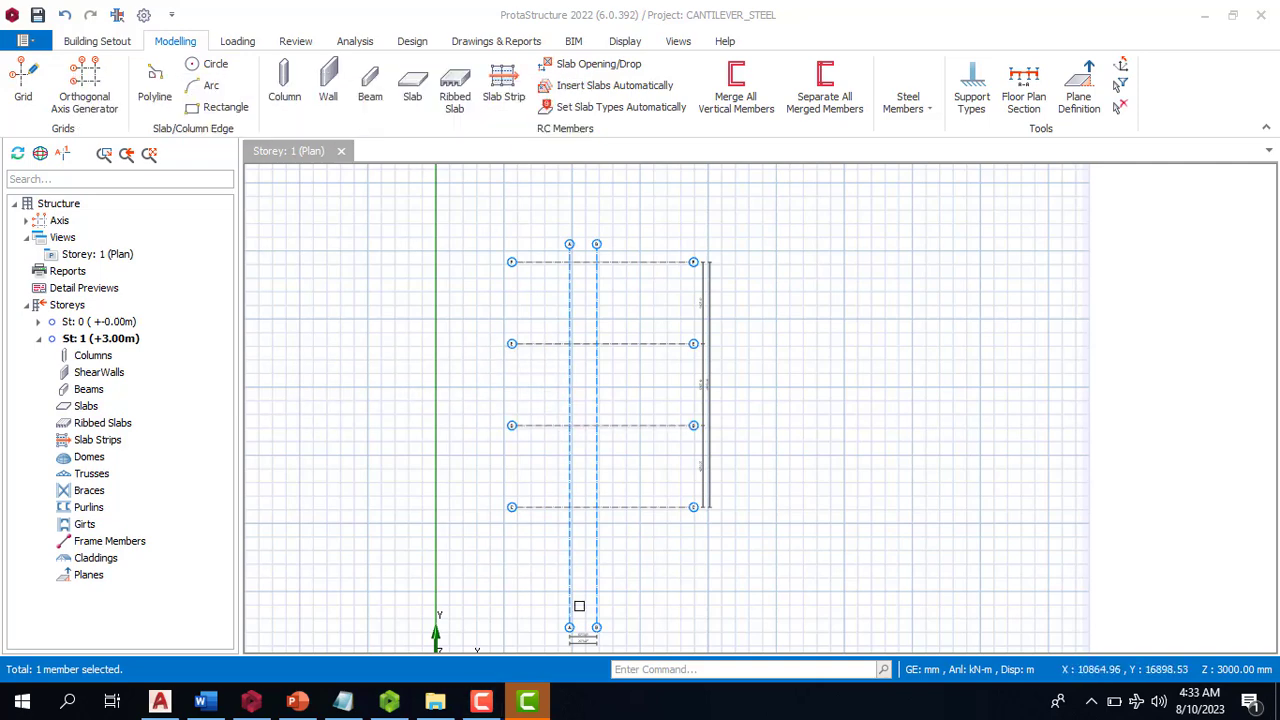
Insert storey number 2 above the existing top storey with an inserted storey height of 3000 mm
click(74, 308)
right_click(74, 308)
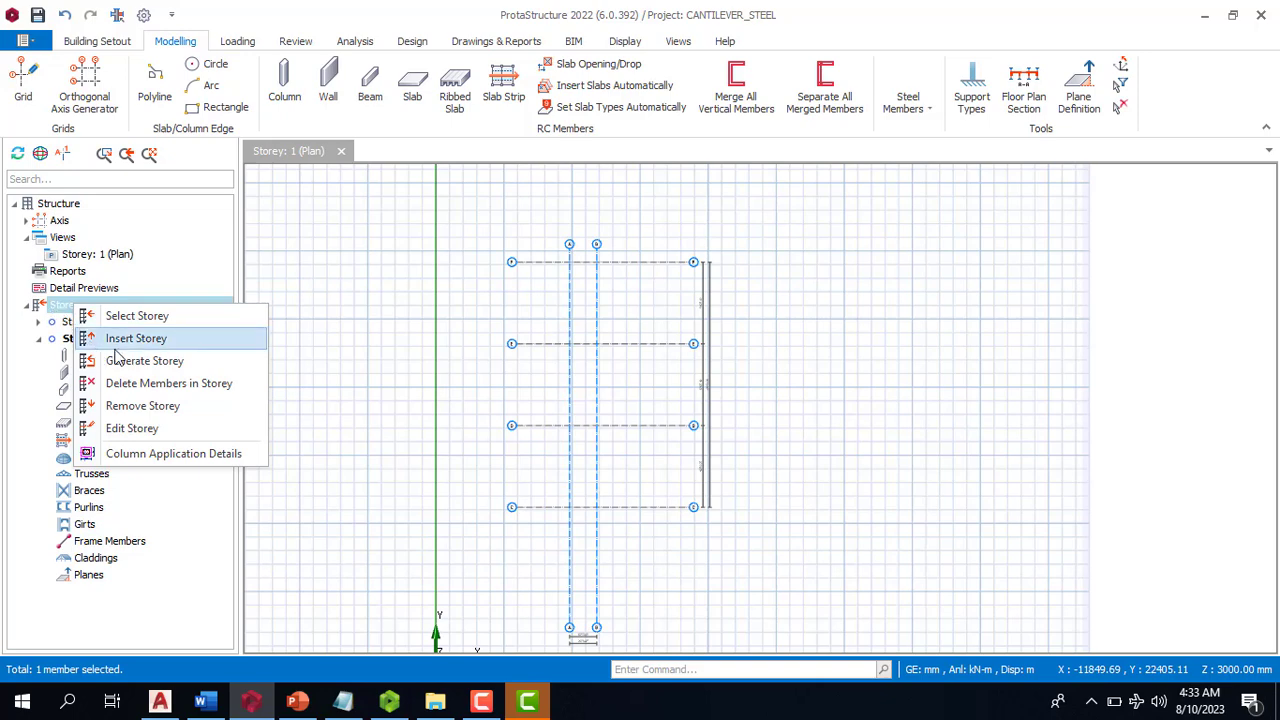
click(145, 340)
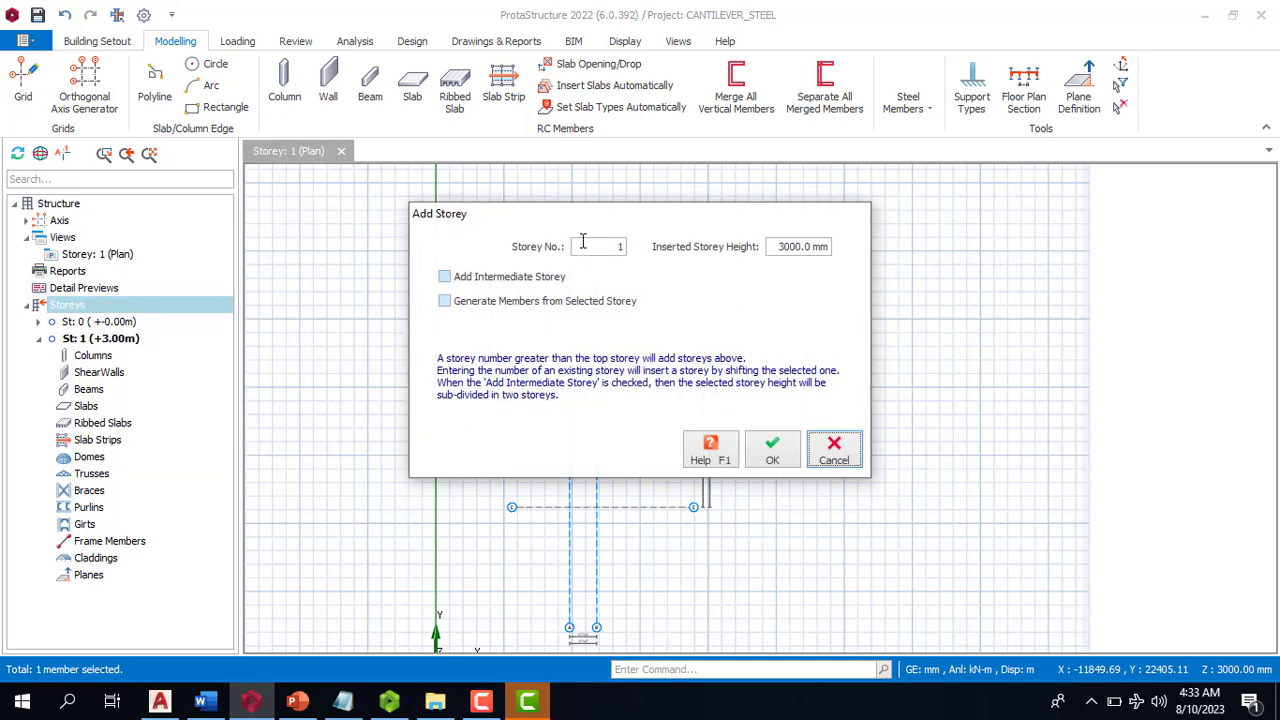
double_click(603, 249)
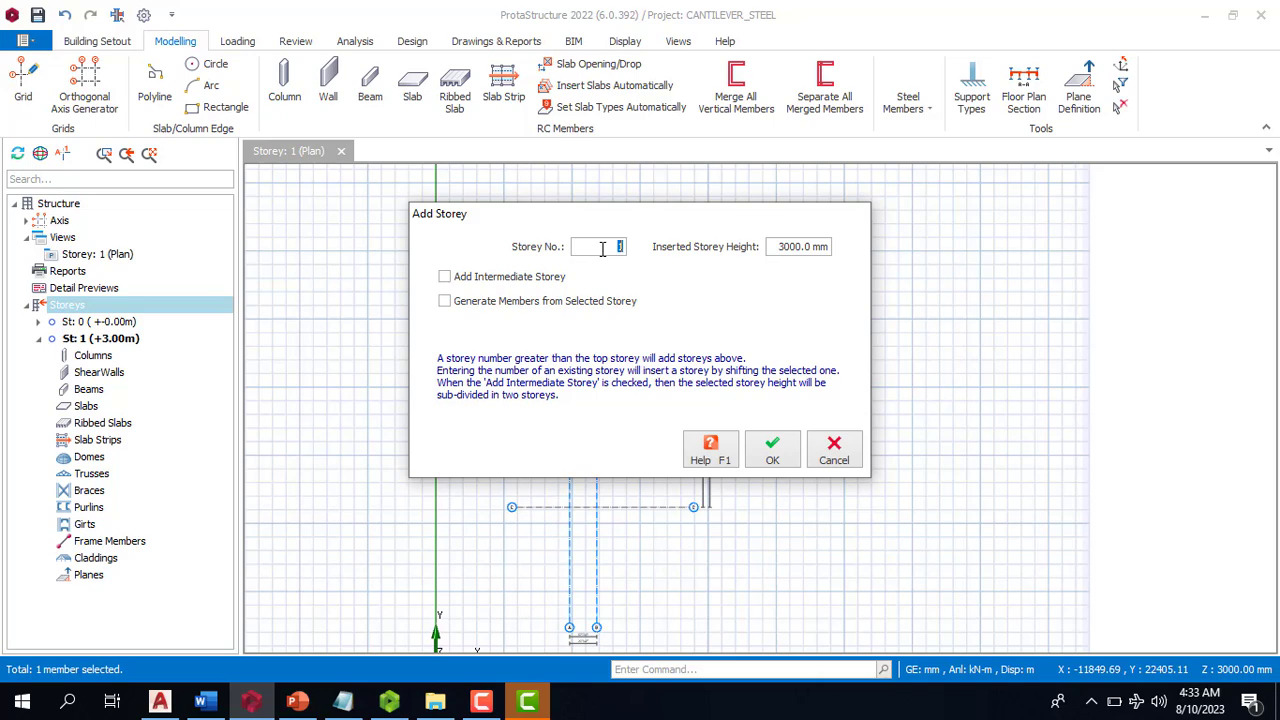
text(3)
click(785, 456)
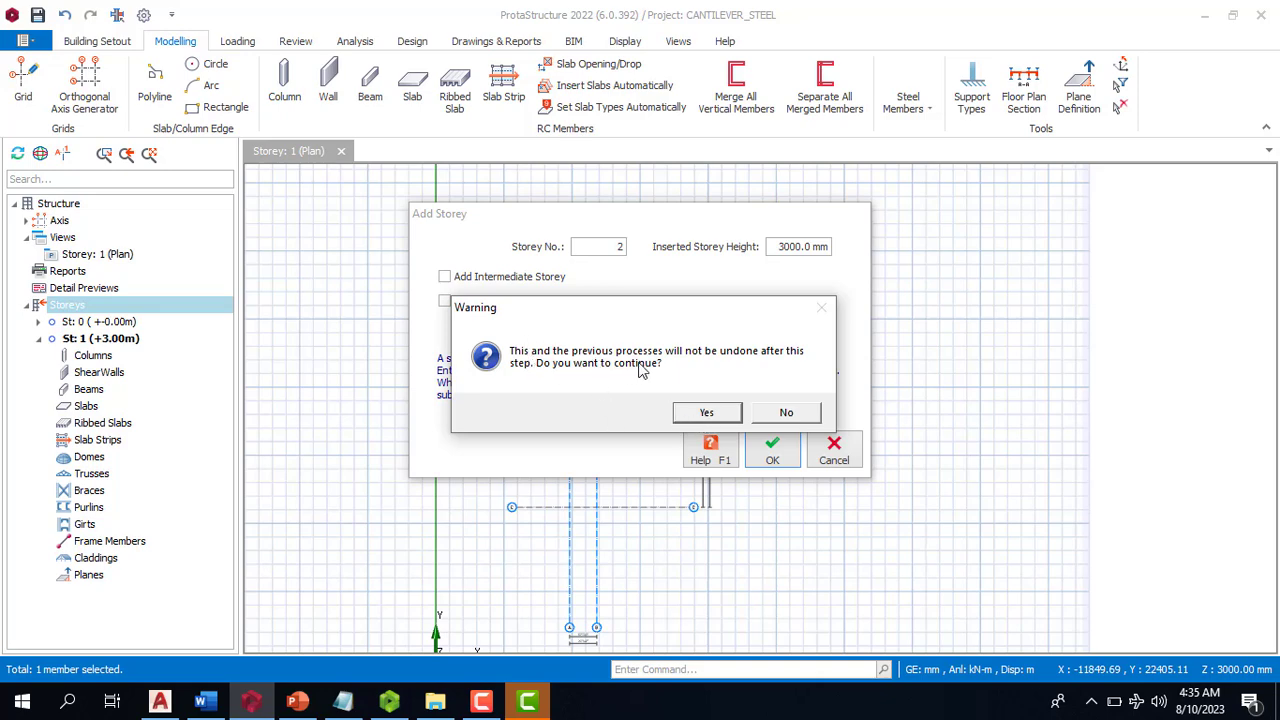
click(708, 413)
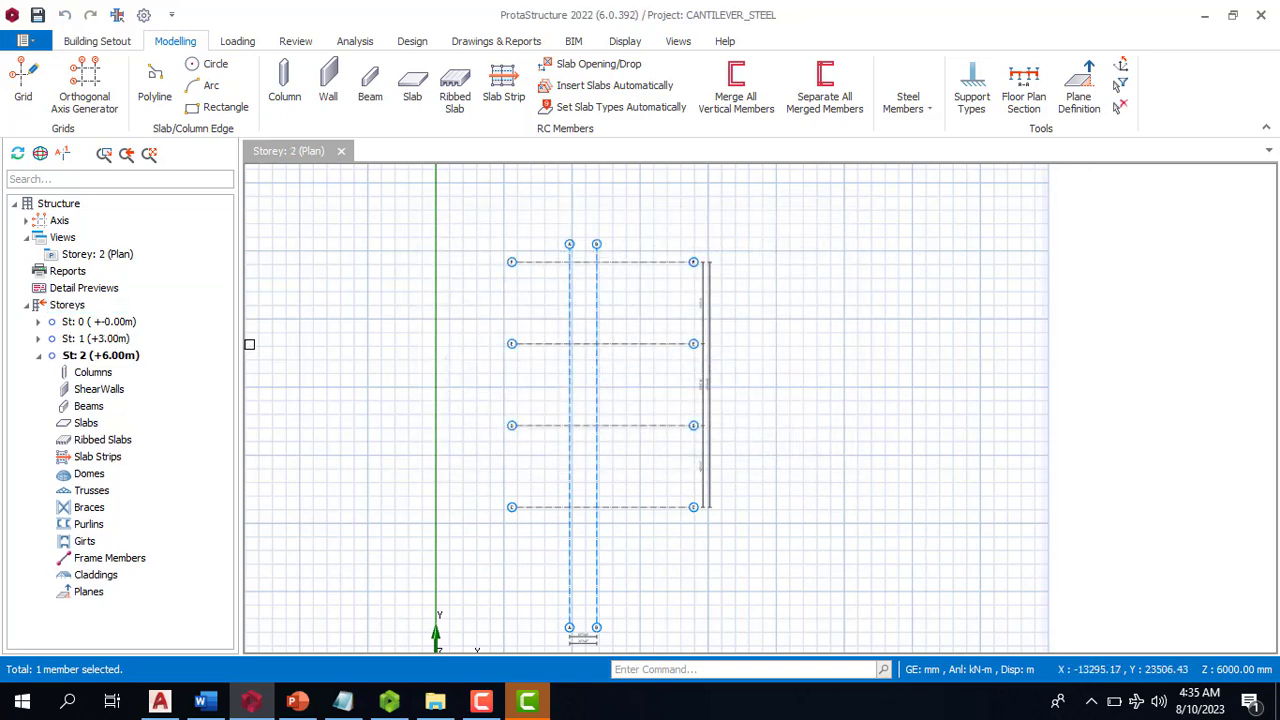
Open the storey table for editing and set the height of storey 1 to 600 mm
right_click(66, 313)
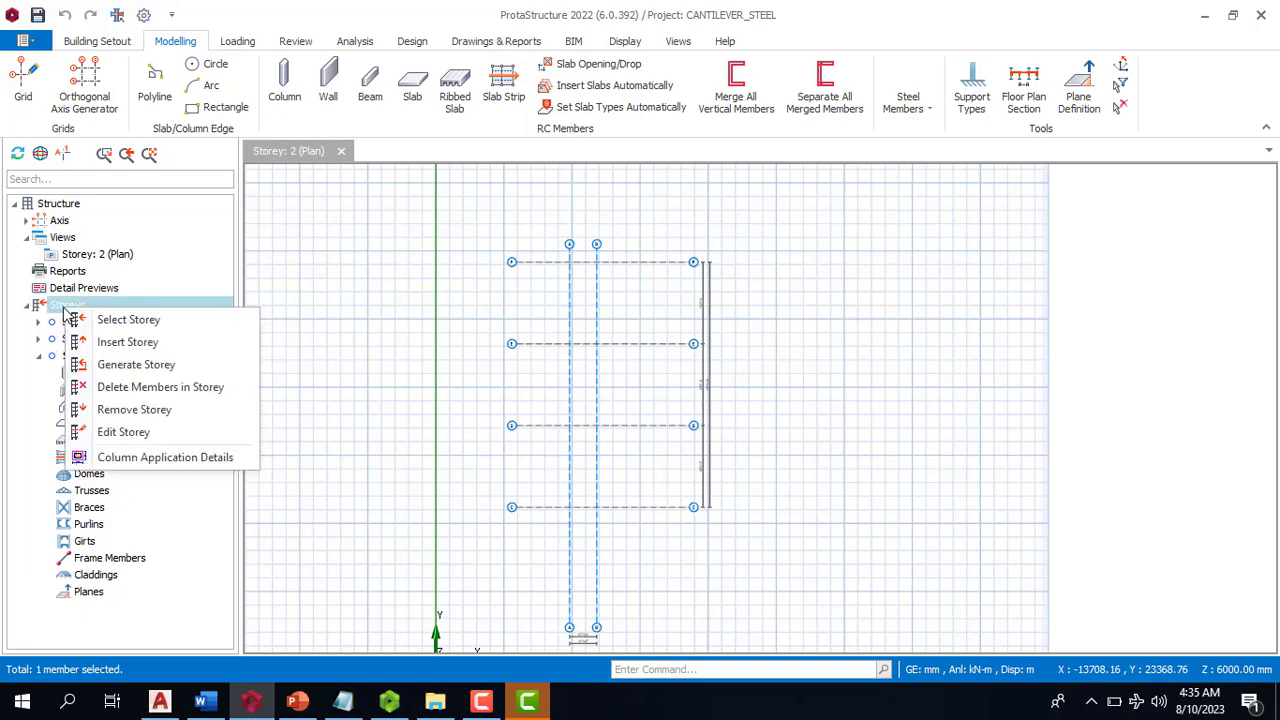
click(107, 438)
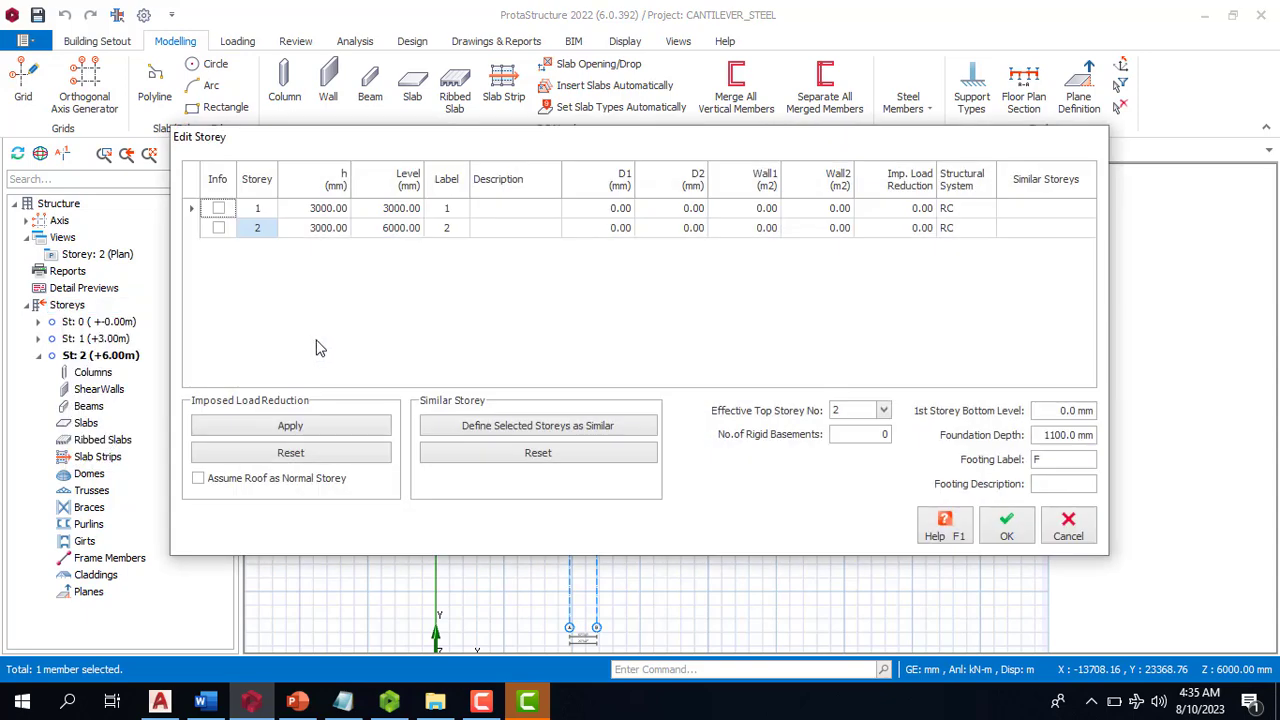
click(316, 212)
click(316, 212)
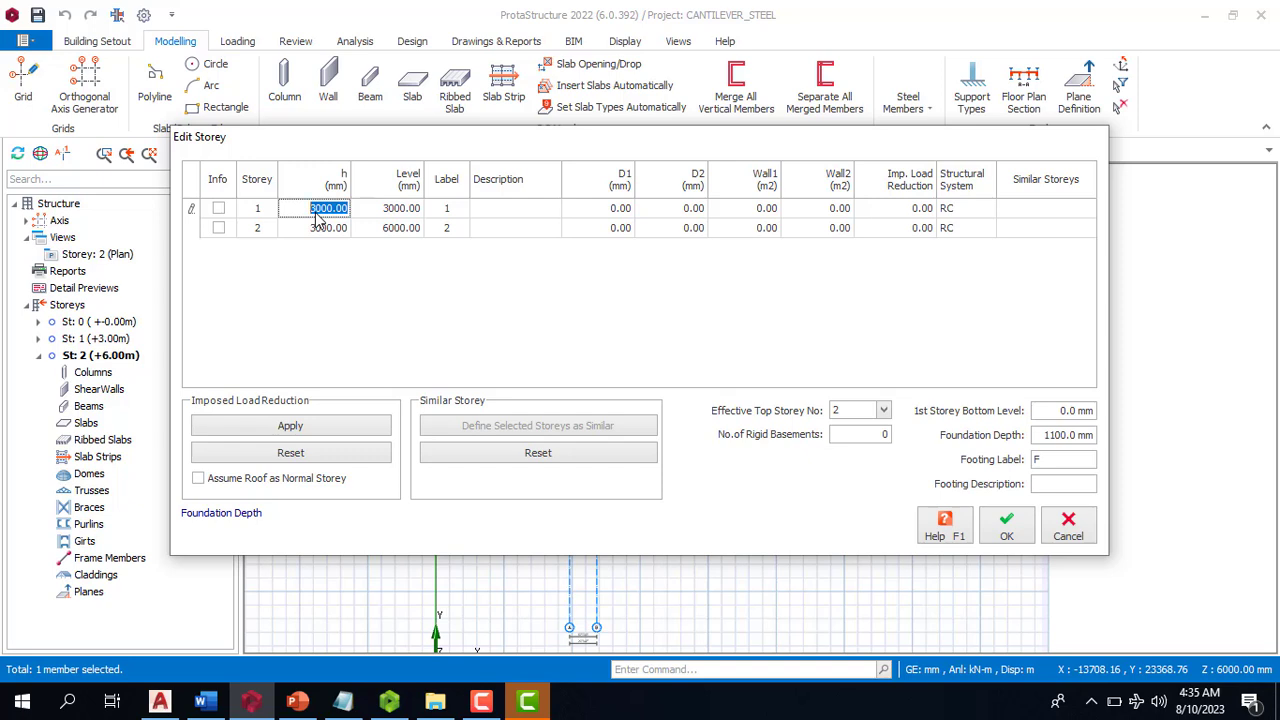
text(600)
click(329, 233)
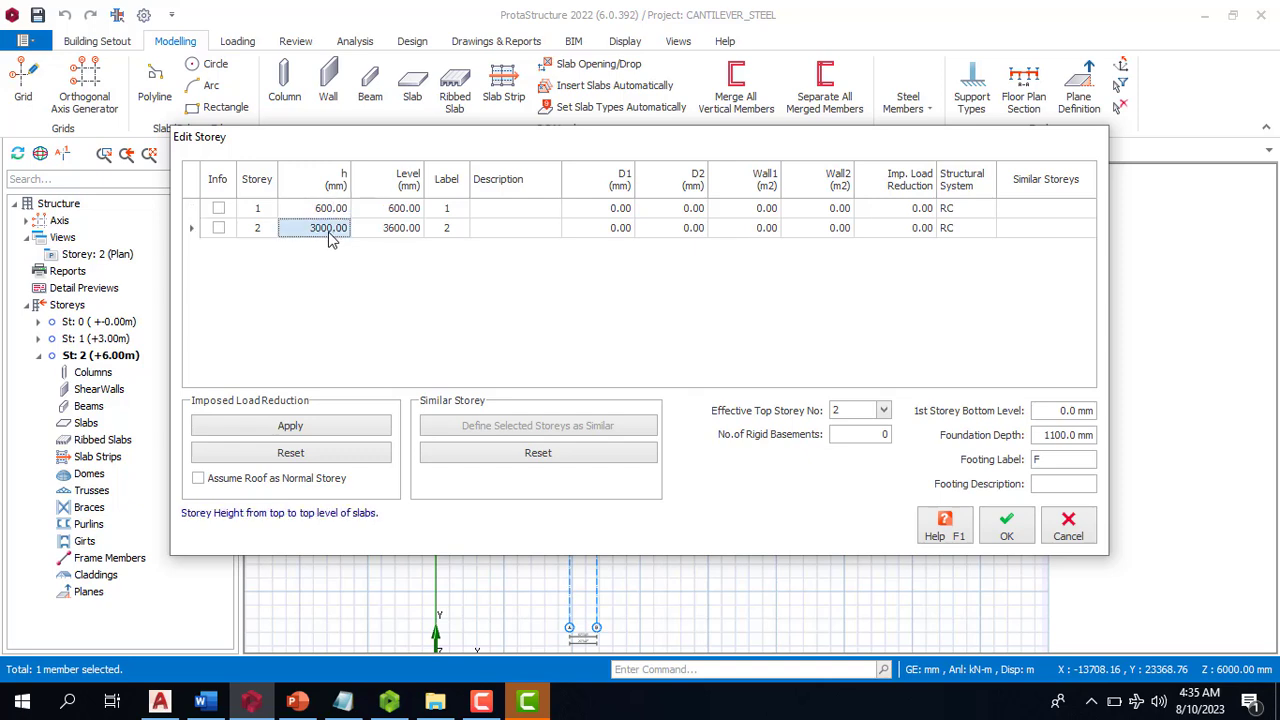
Set storey 2's structural system to Steel and its height to 6000 mm, and apply the storey edits
click(958, 212)
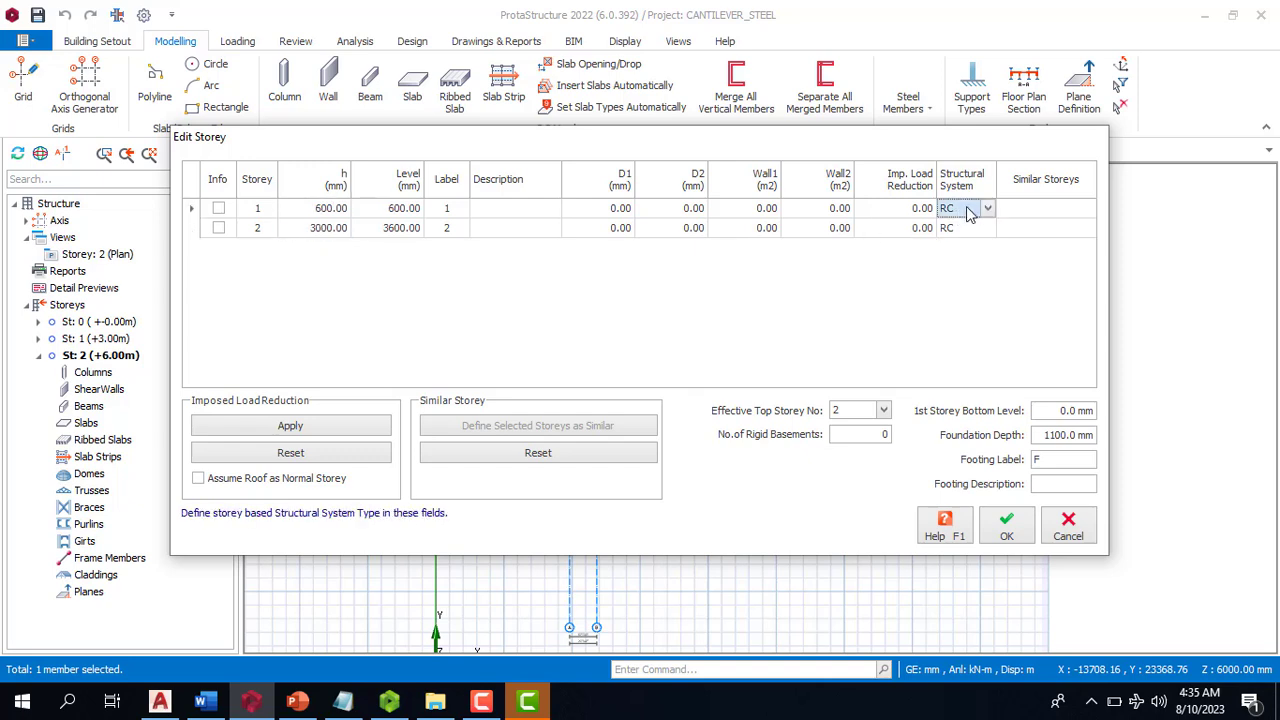
click(964, 230)
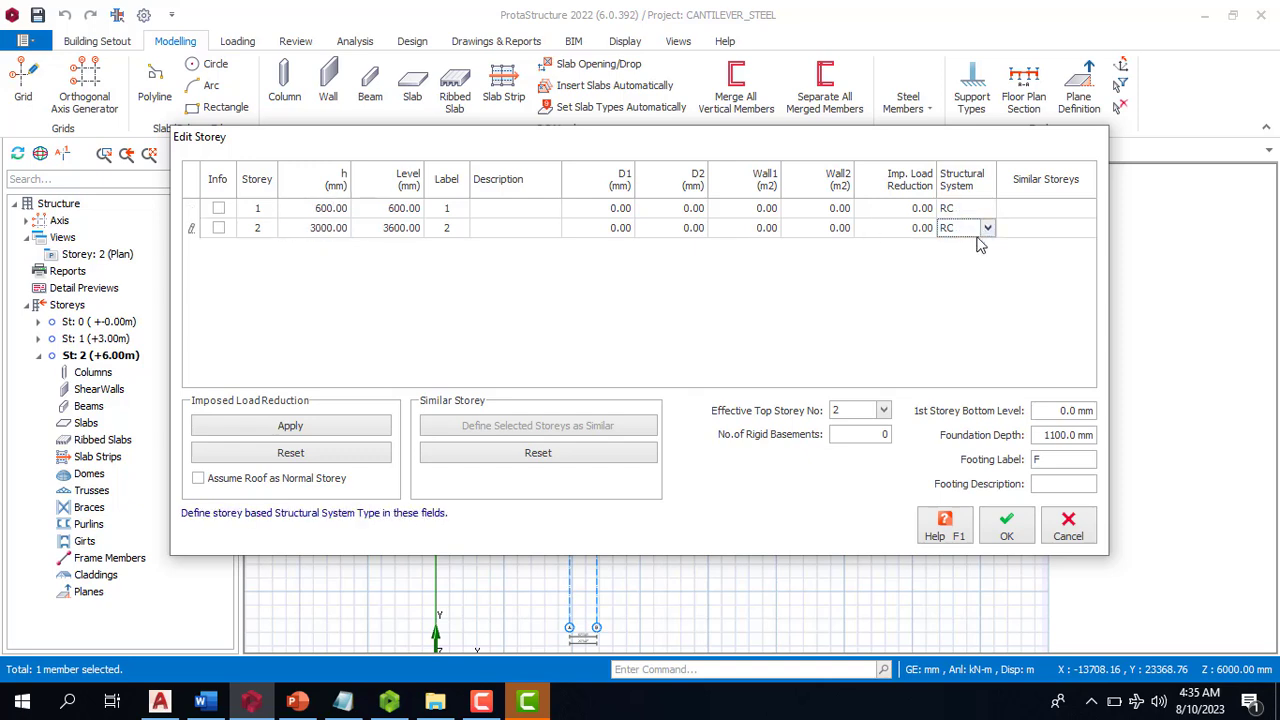
click(987, 229)
click(954, 262)
click(322, 232)
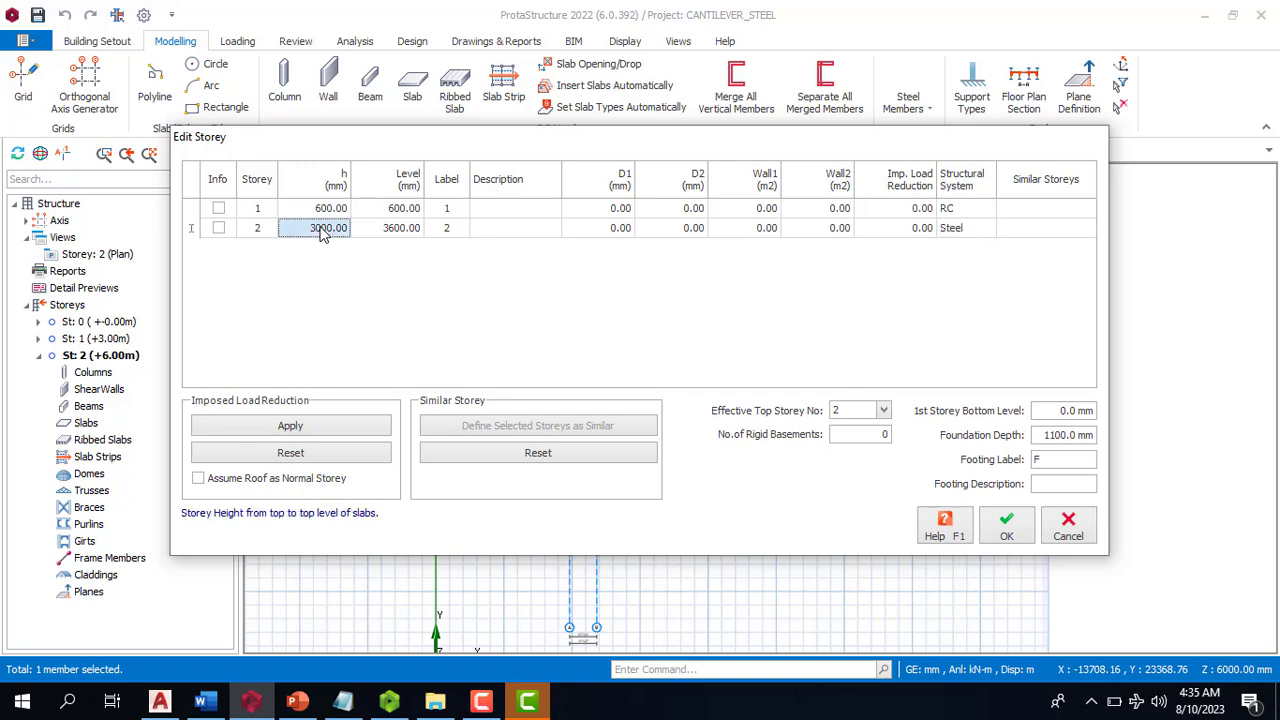
text(6000)
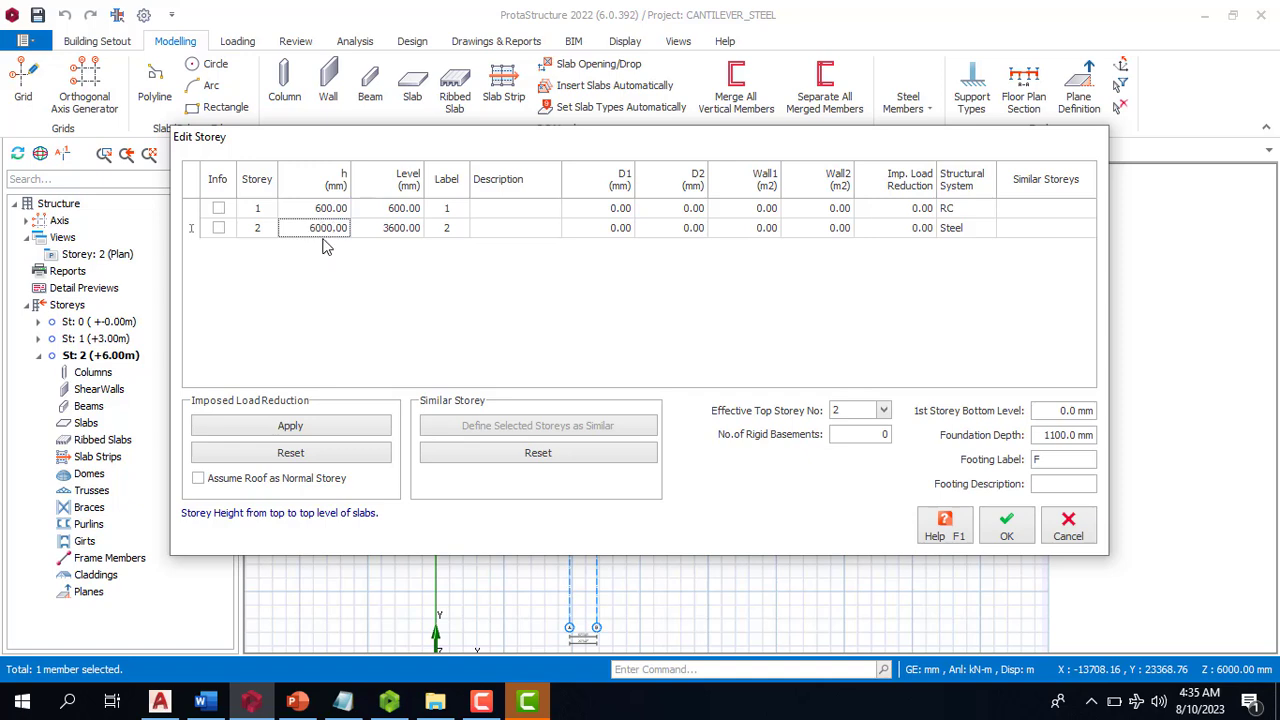
click(386, 233)
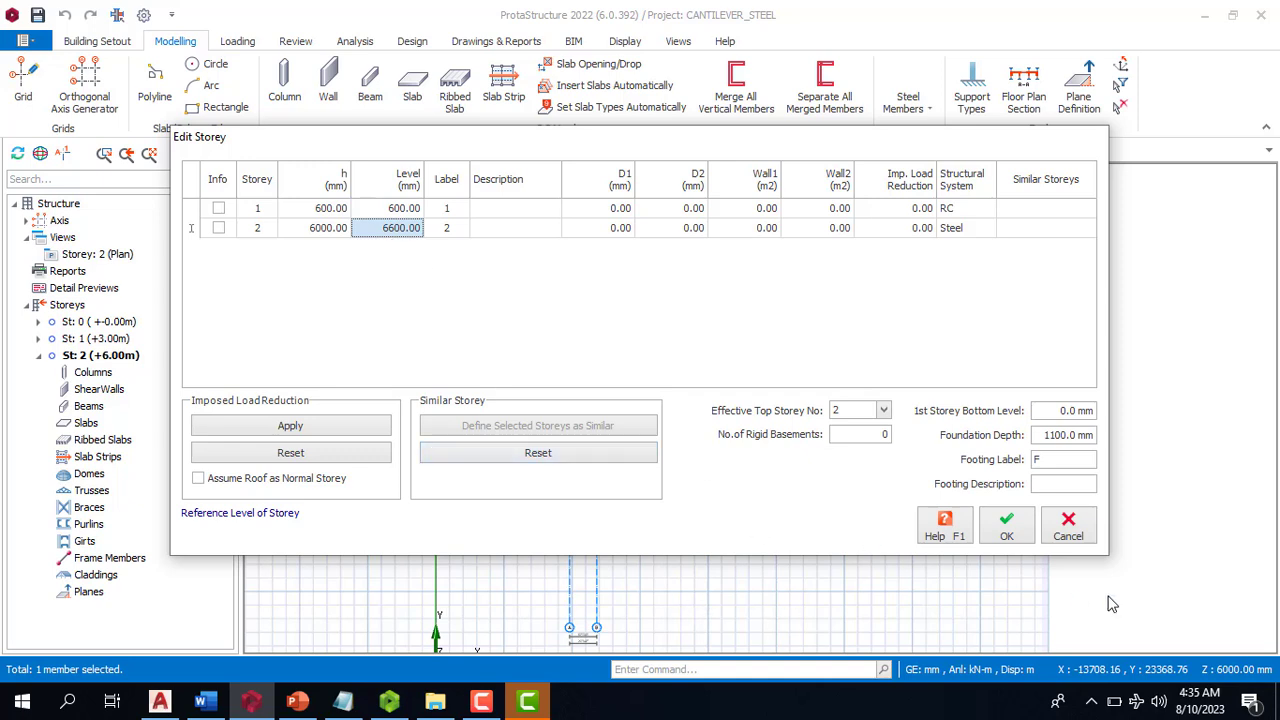
click(1054, 432)
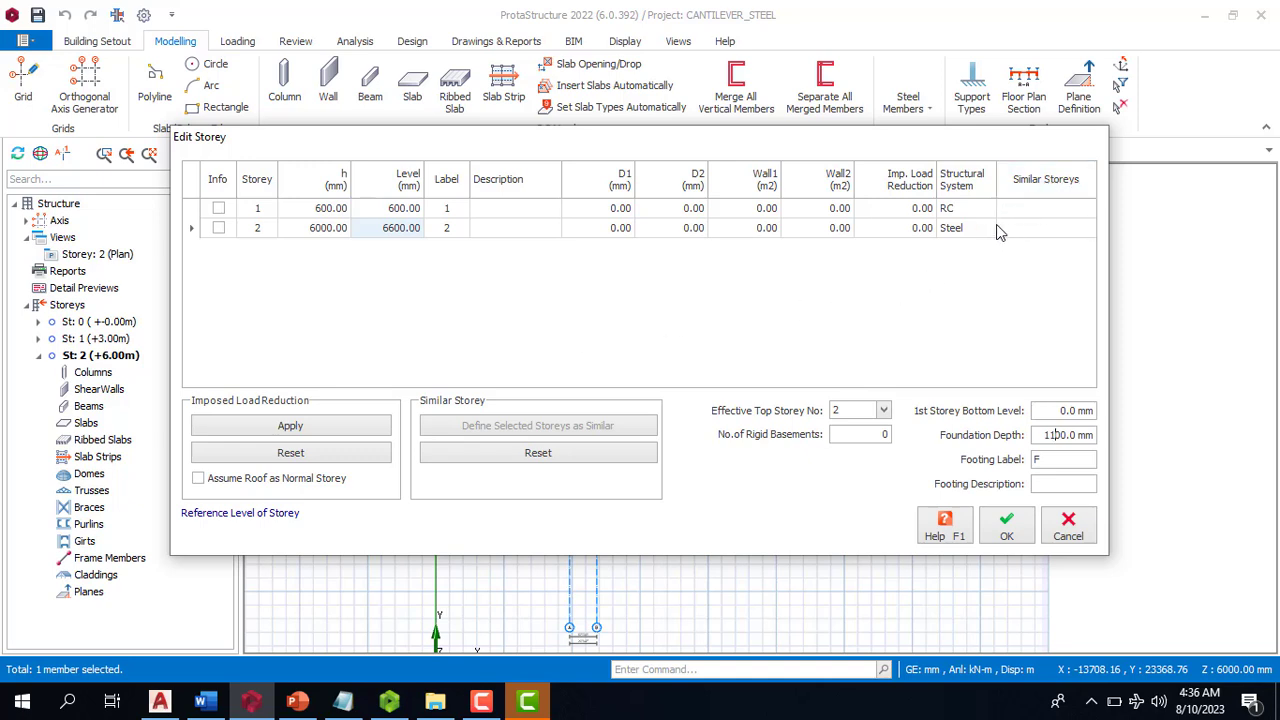
click(1007, 530)
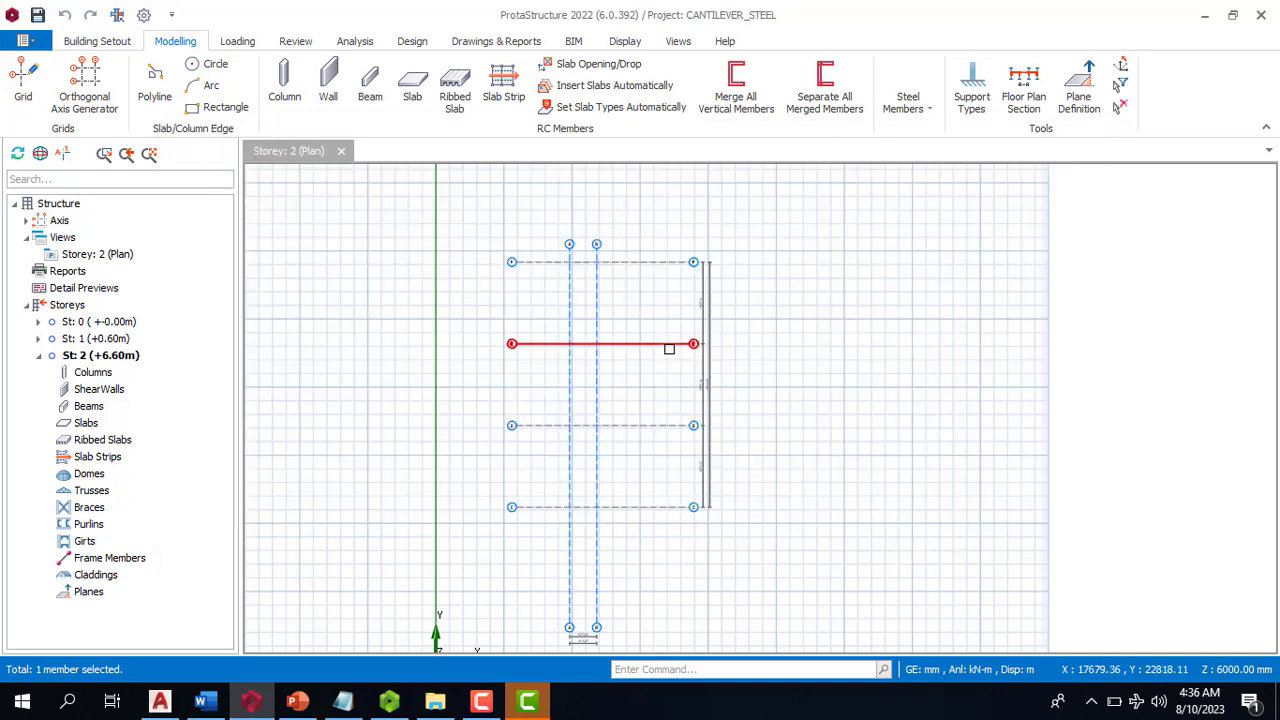
scroll(526, 343, down, 2)
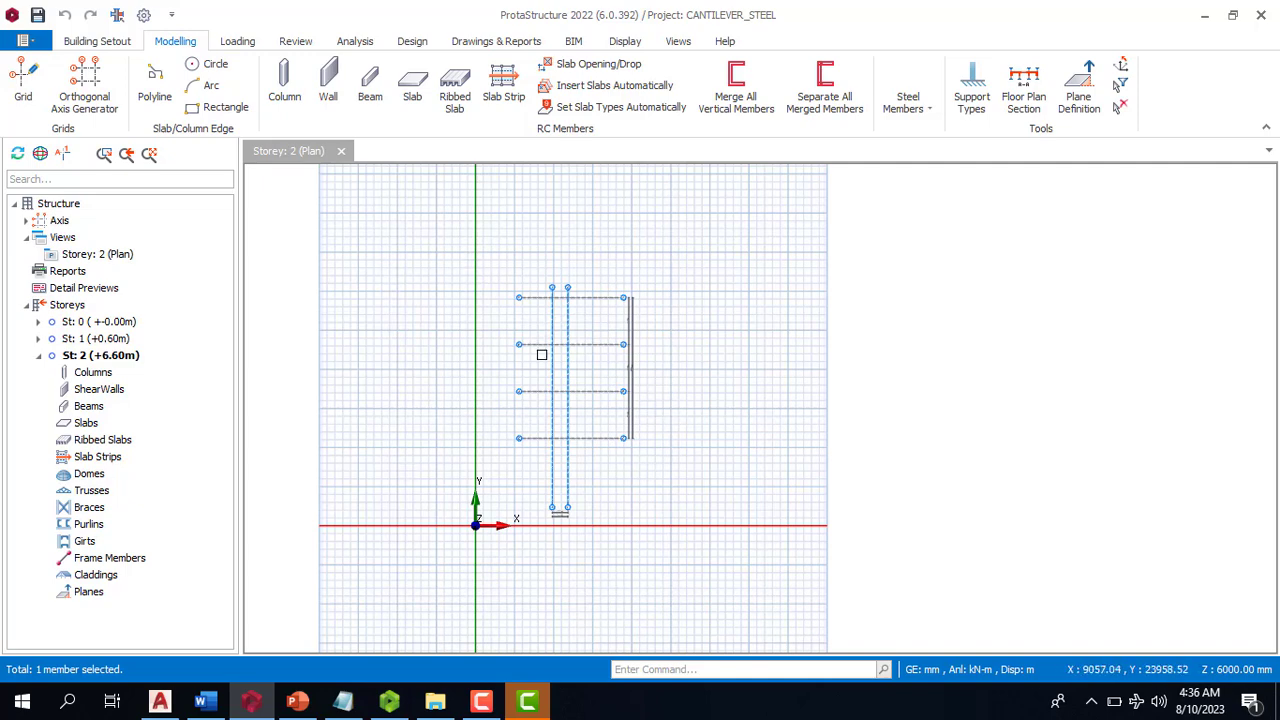
scroll(543, 355, up, 1)
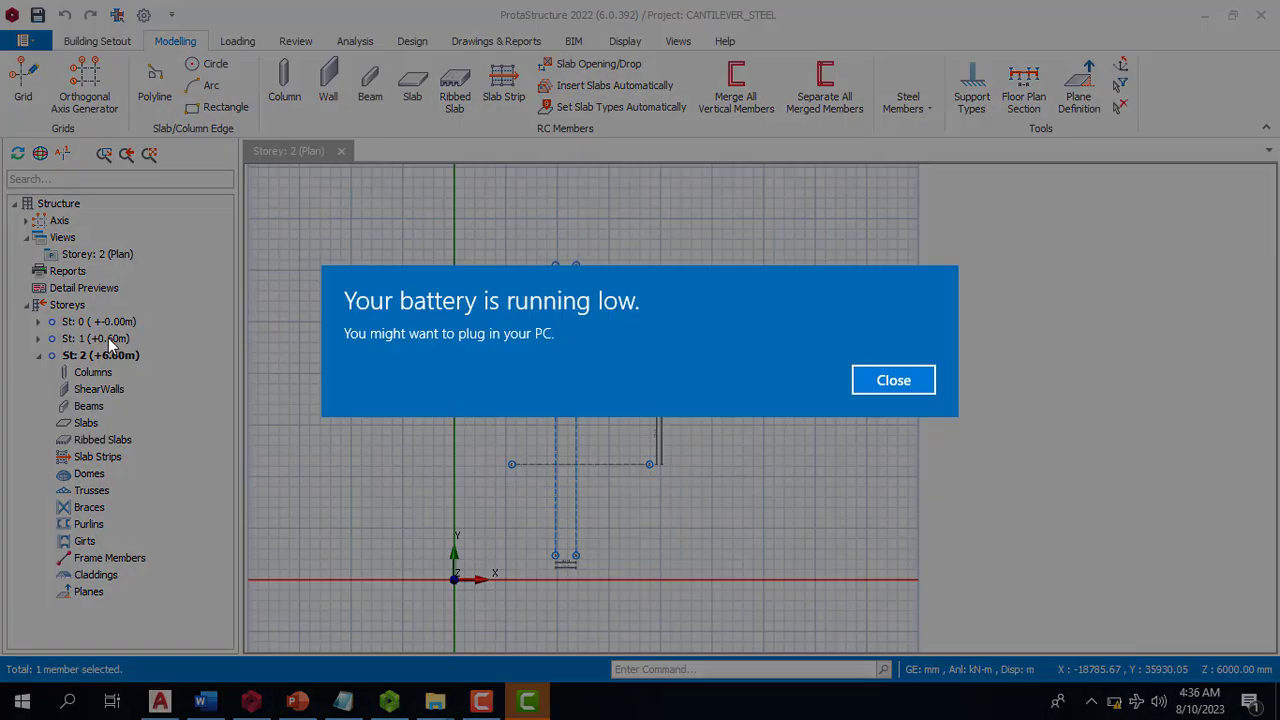
click(860, 388)
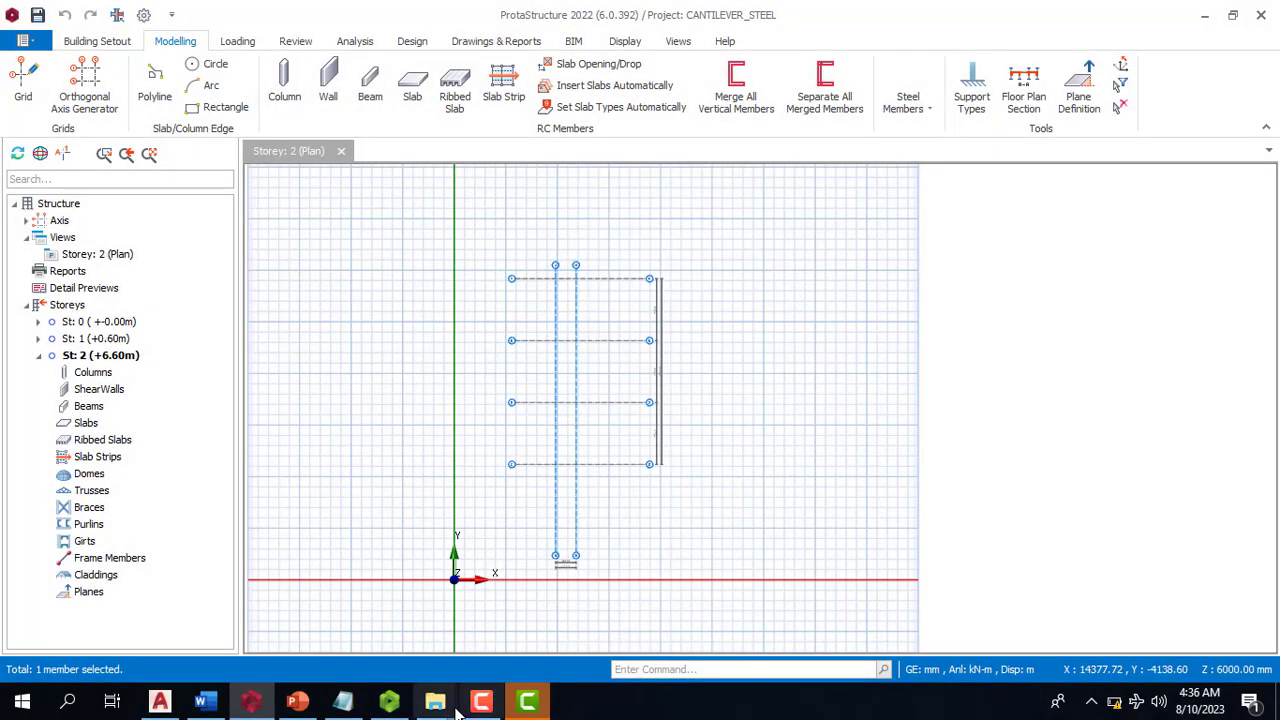
click(481, 702)
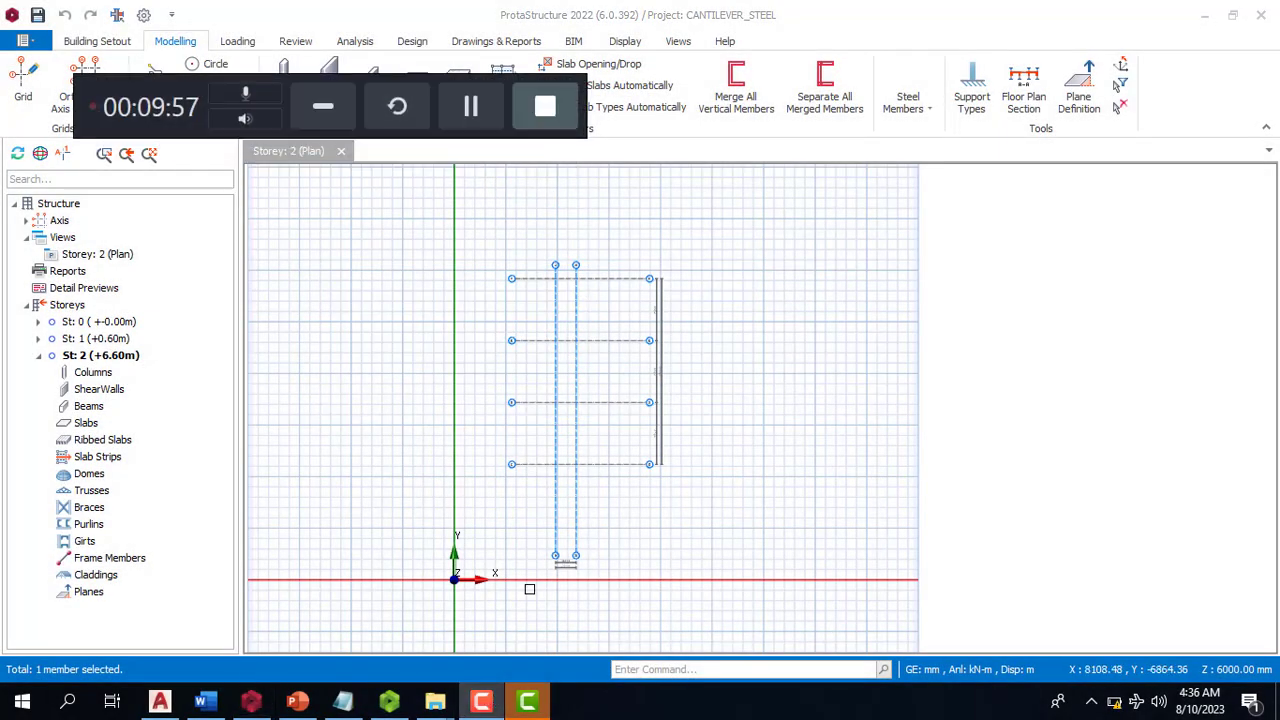
click(475, 107)
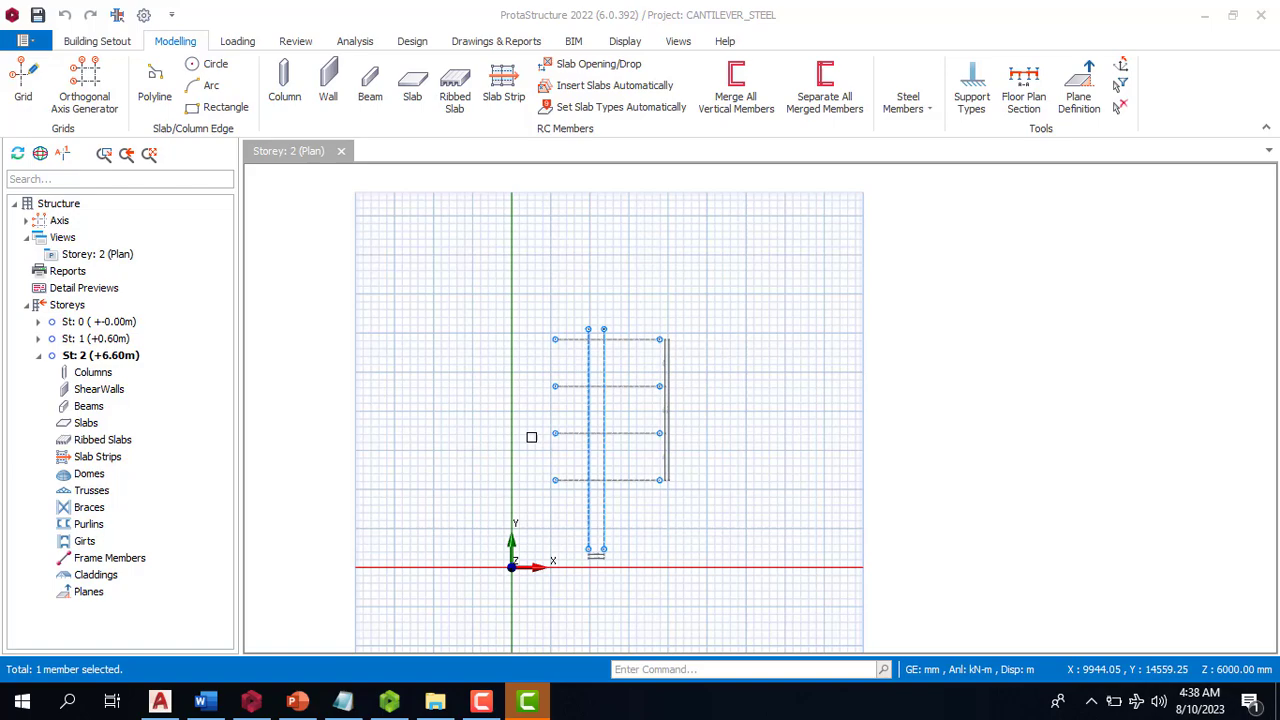
scroll(590, 413, up, 1)
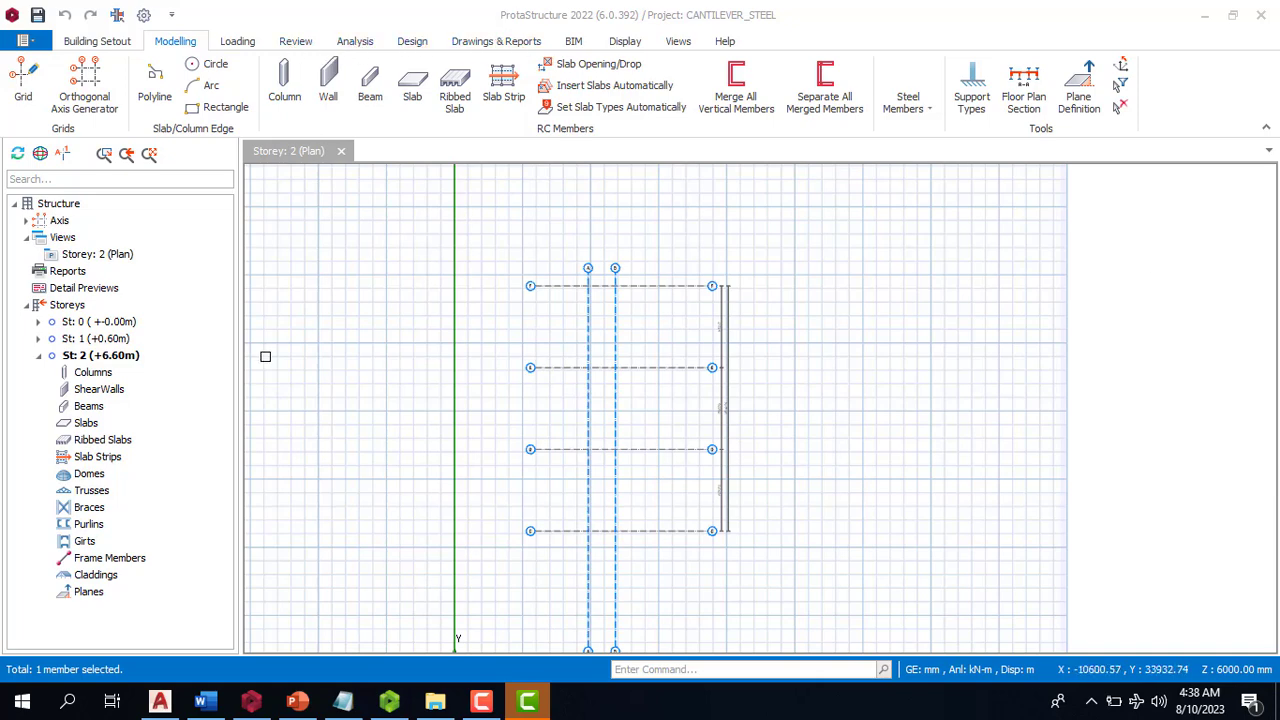
Create a 3D physical model view alongside the existing storey 2 plan view
click(64, 239)
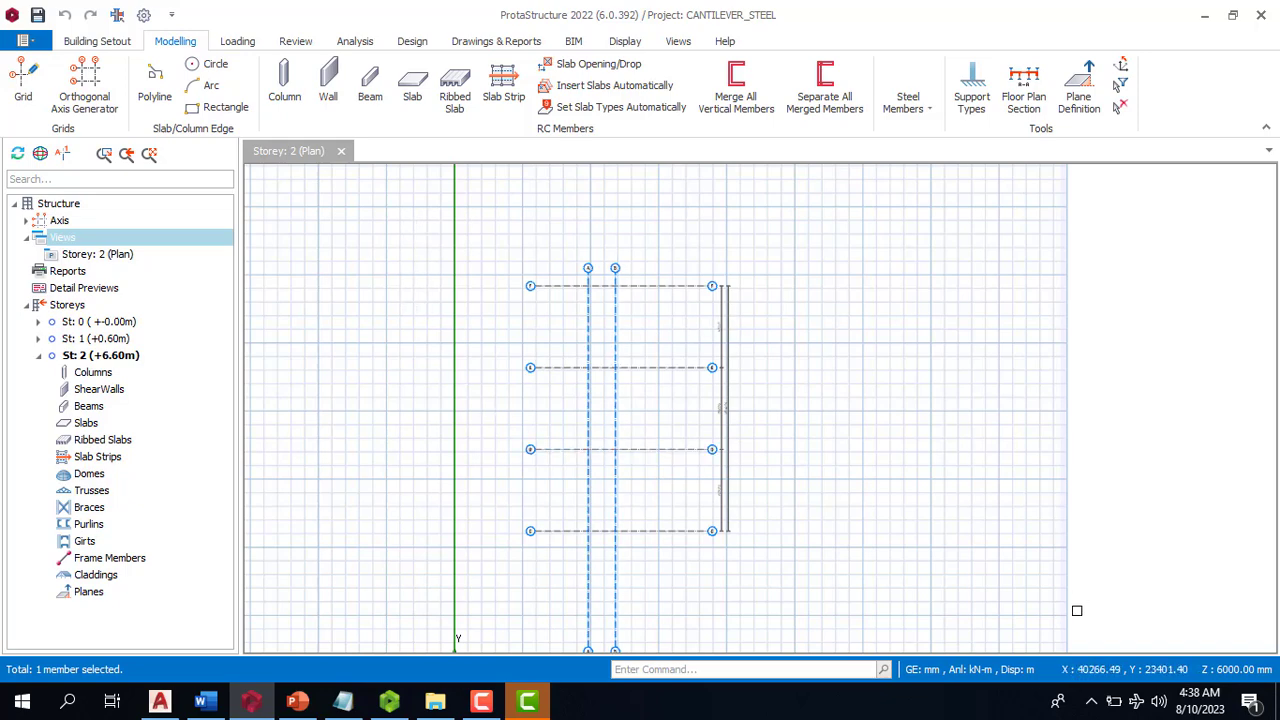
right_click(68, 245)
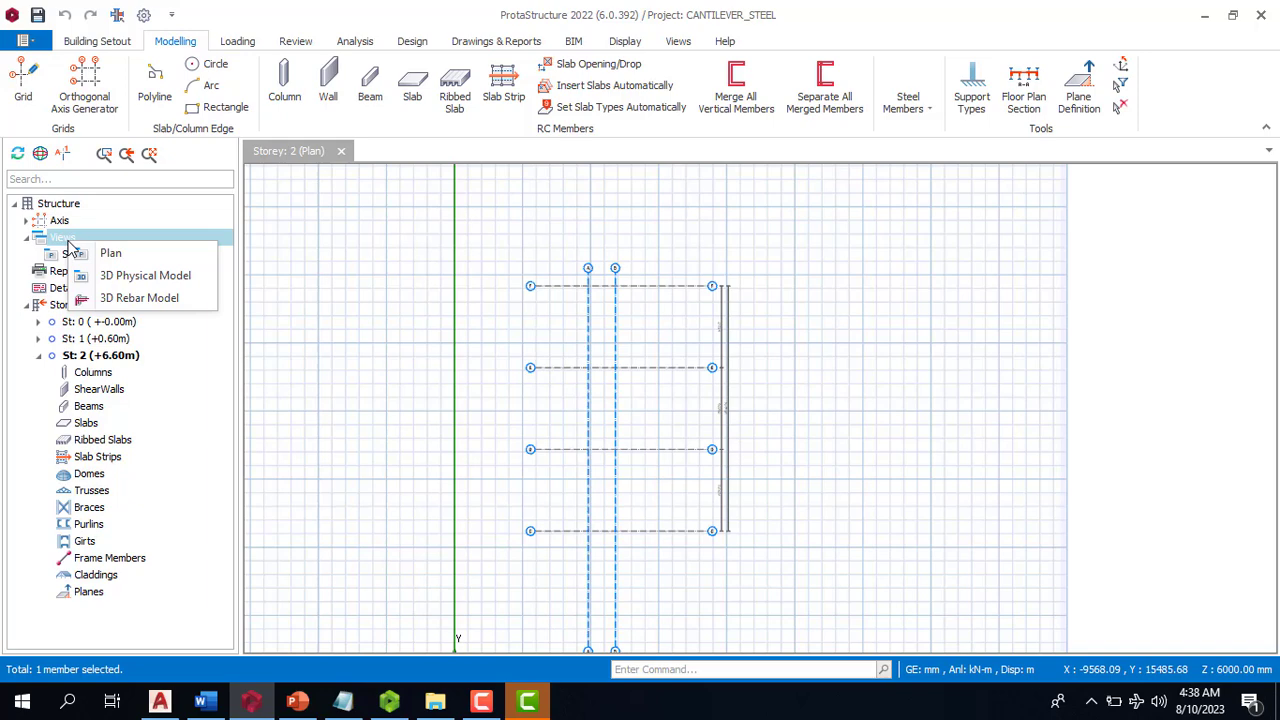
click(160, 276)
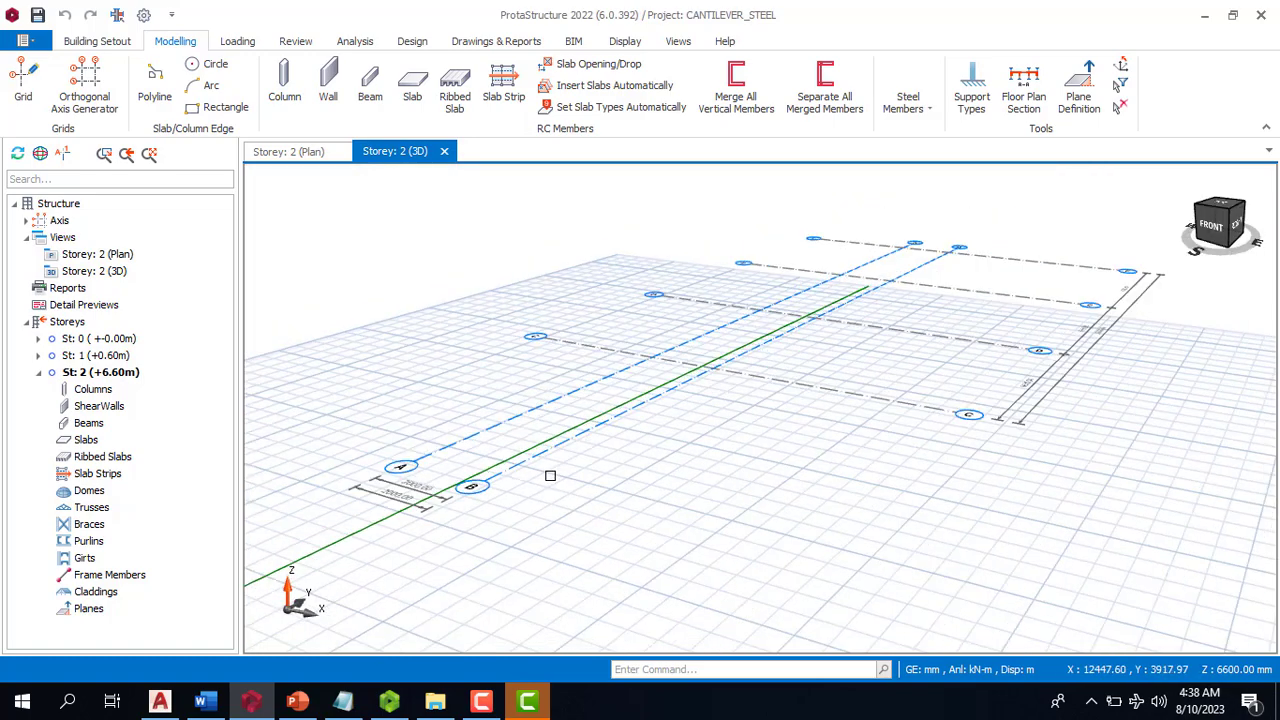
click(305, 153)
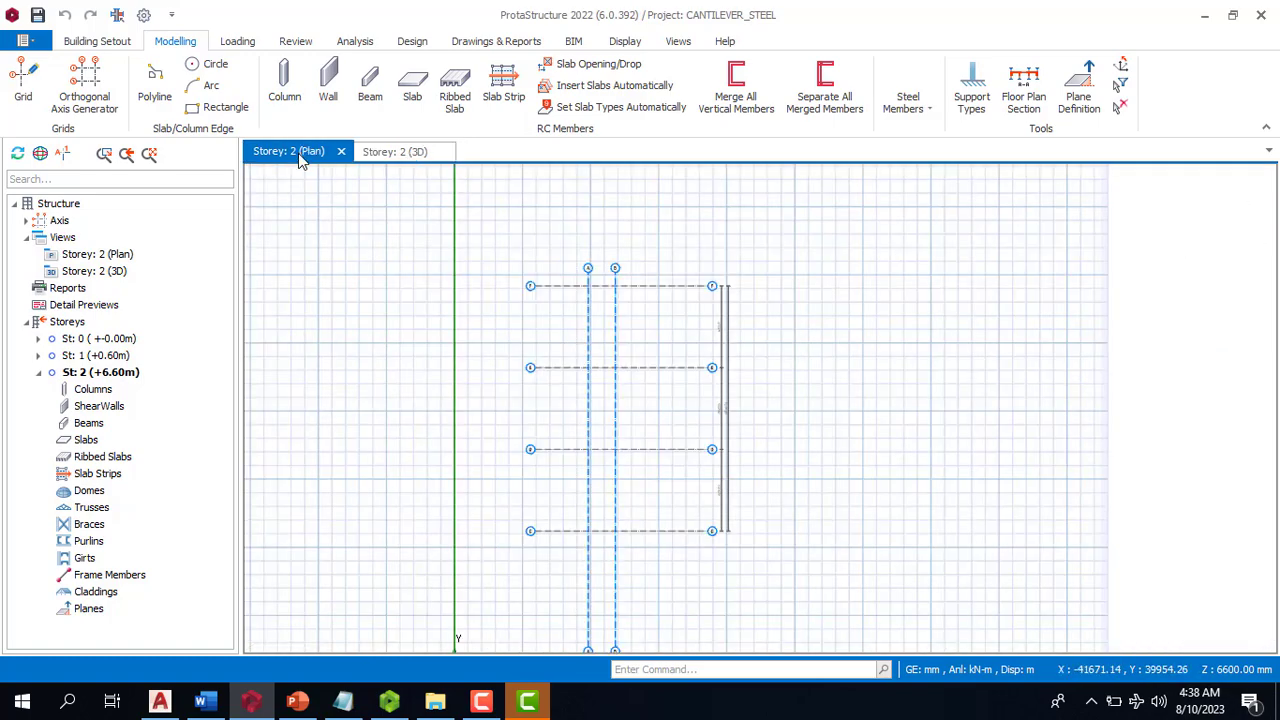
click(382, 163)
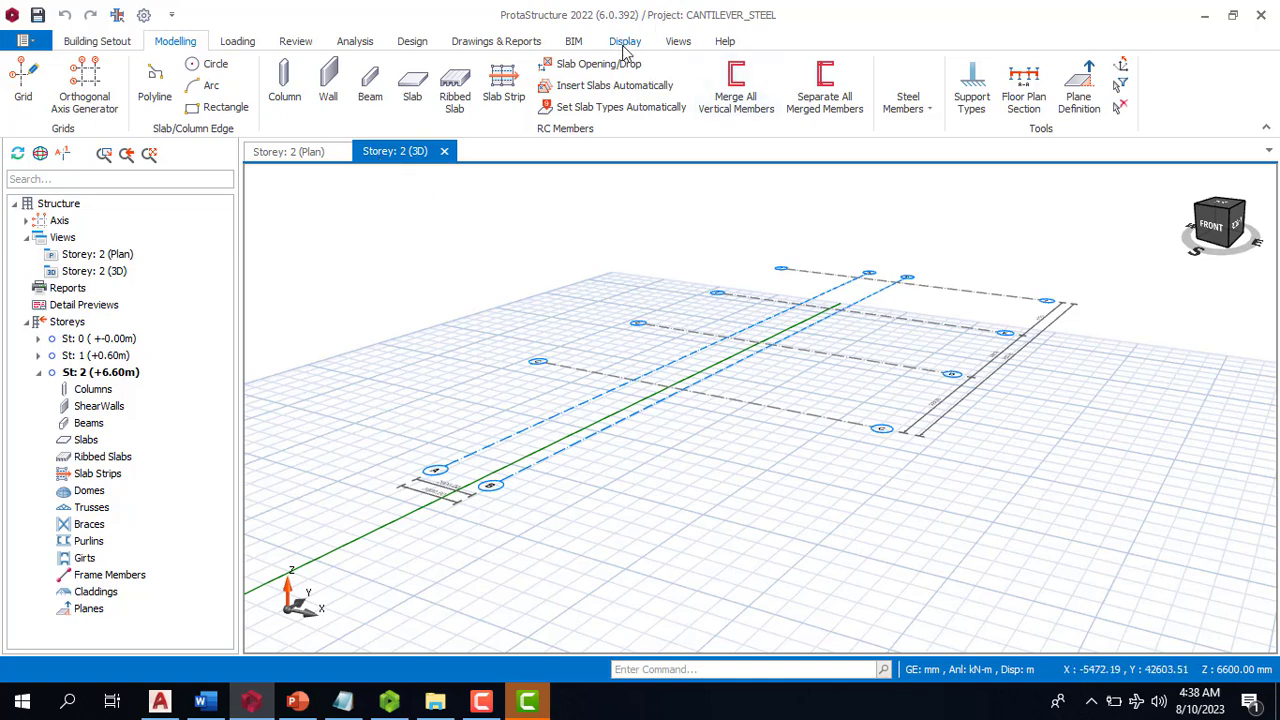
Tile the storey 2 plan and 3D views vertically so both show side by side
click(677, 44)
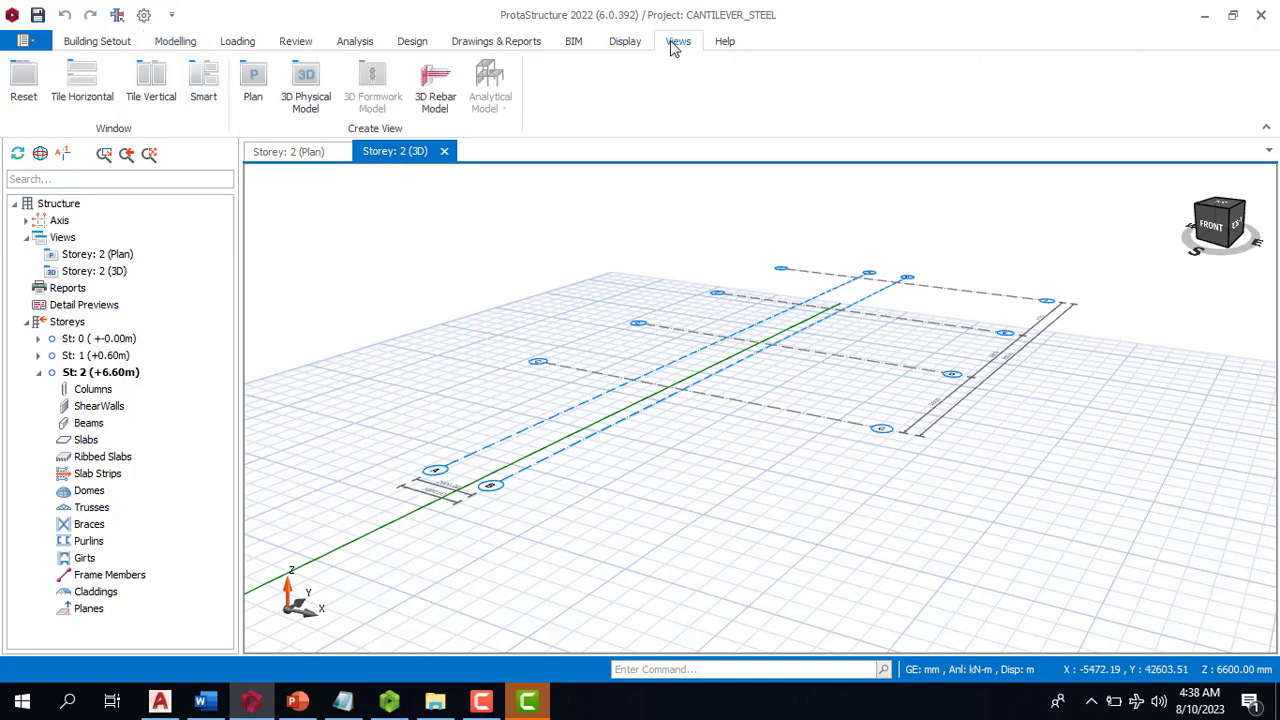
click(150, 90)
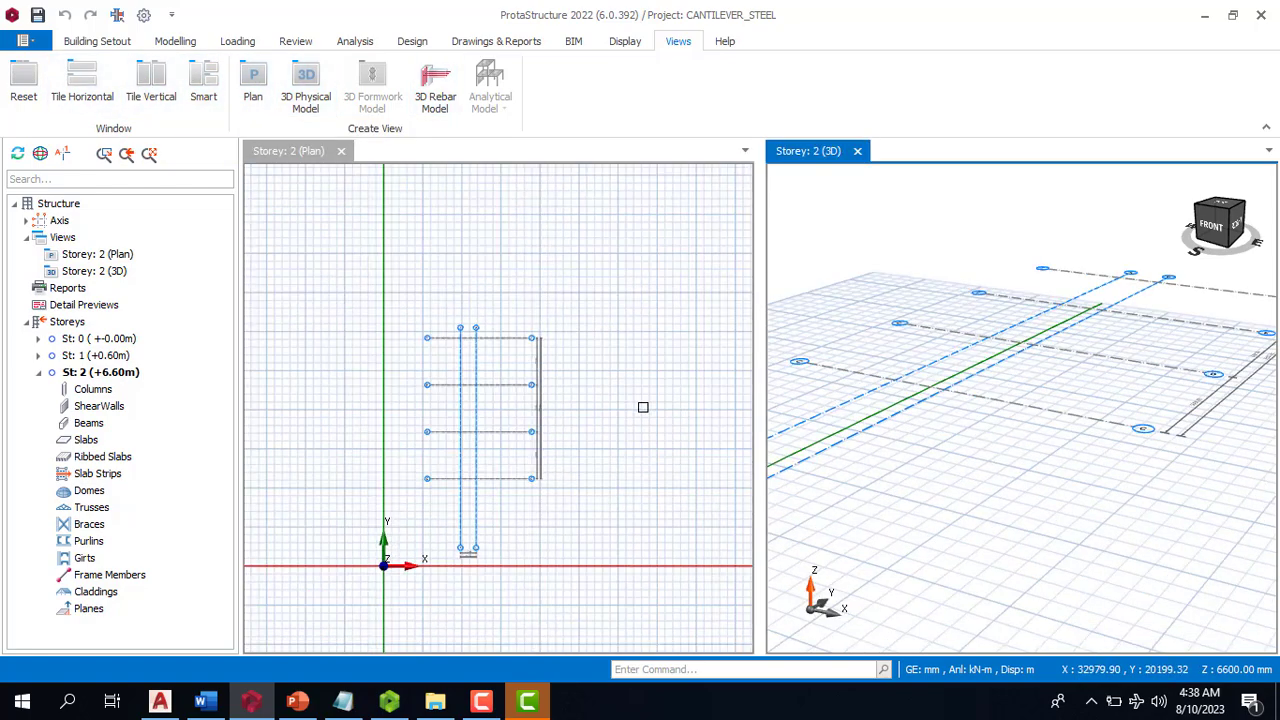
scroll(412, 439, up, 1)
scroll(536, 405, up, 1)
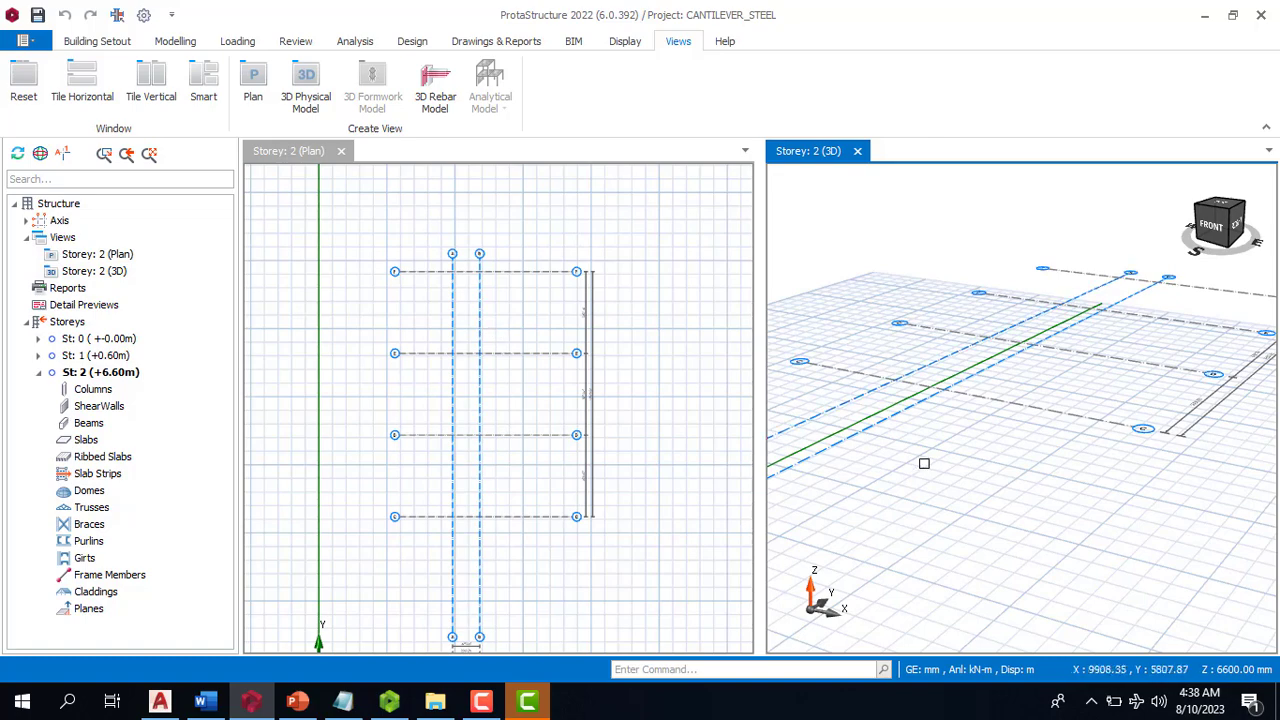
Switch the plan view from storey 2 to storey 1 and make it the active view
scroll(926, 452, down, 2)
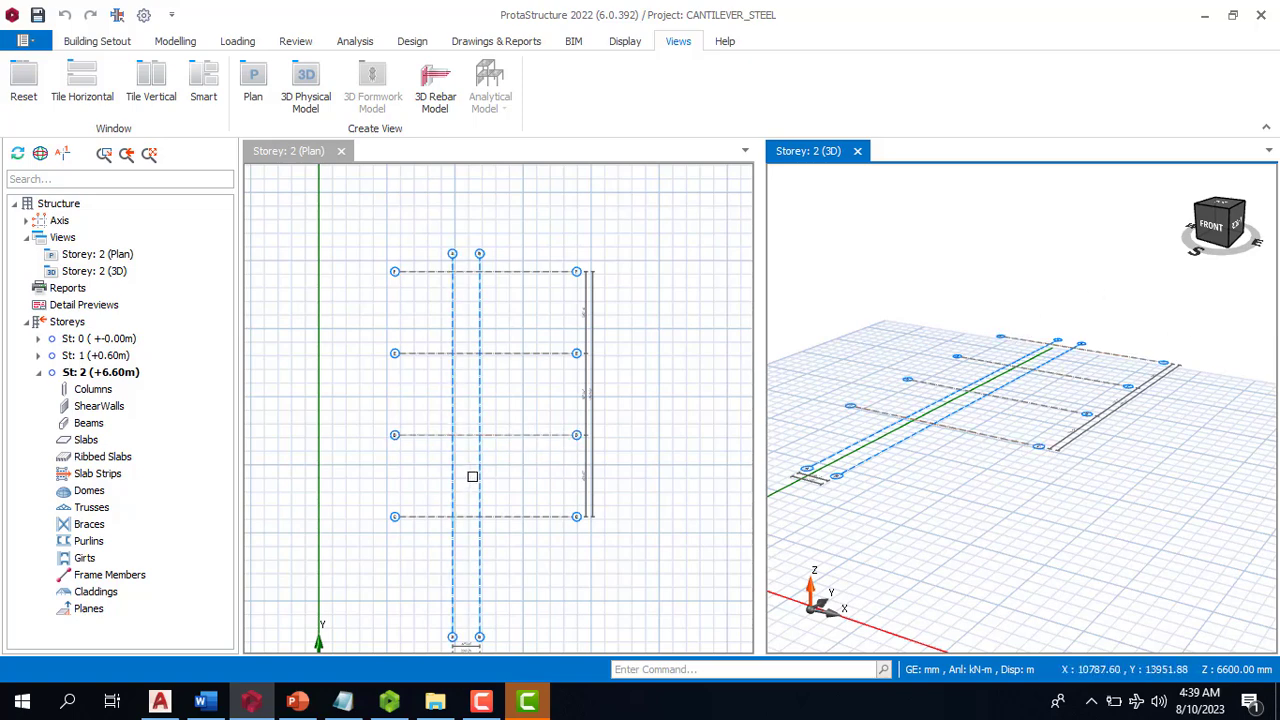
click(516, 222)
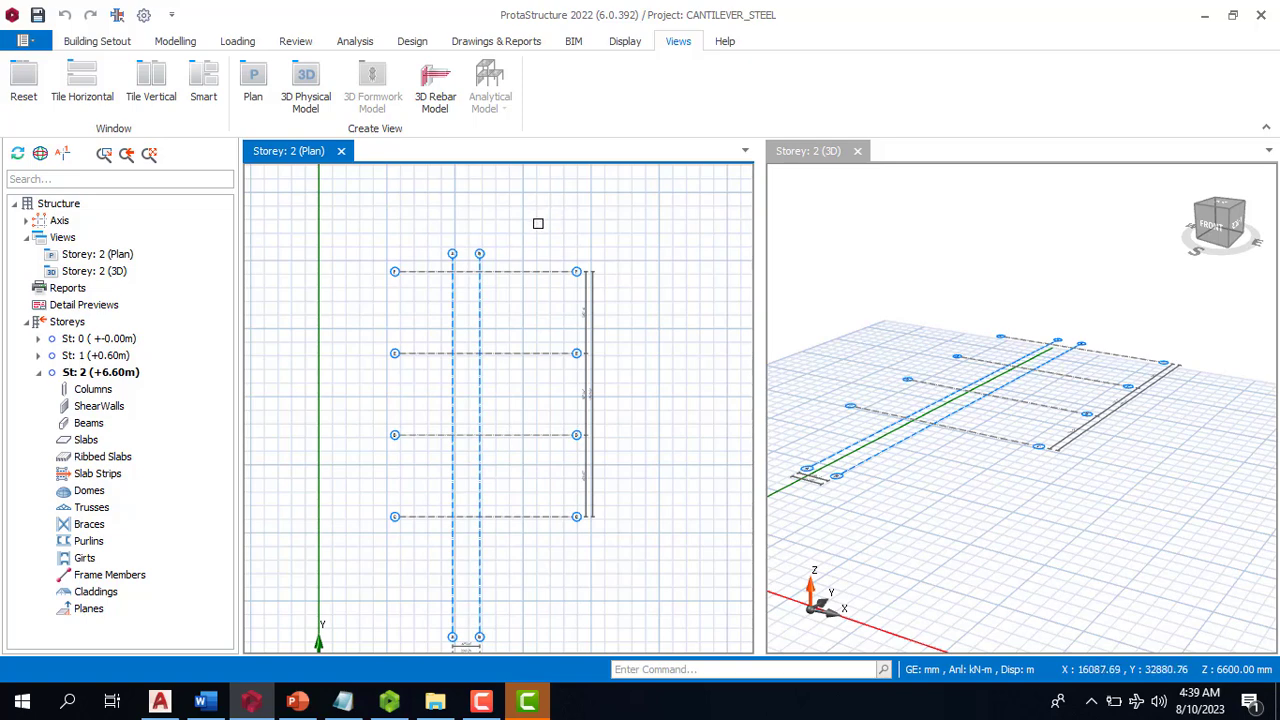
click(74, 360)
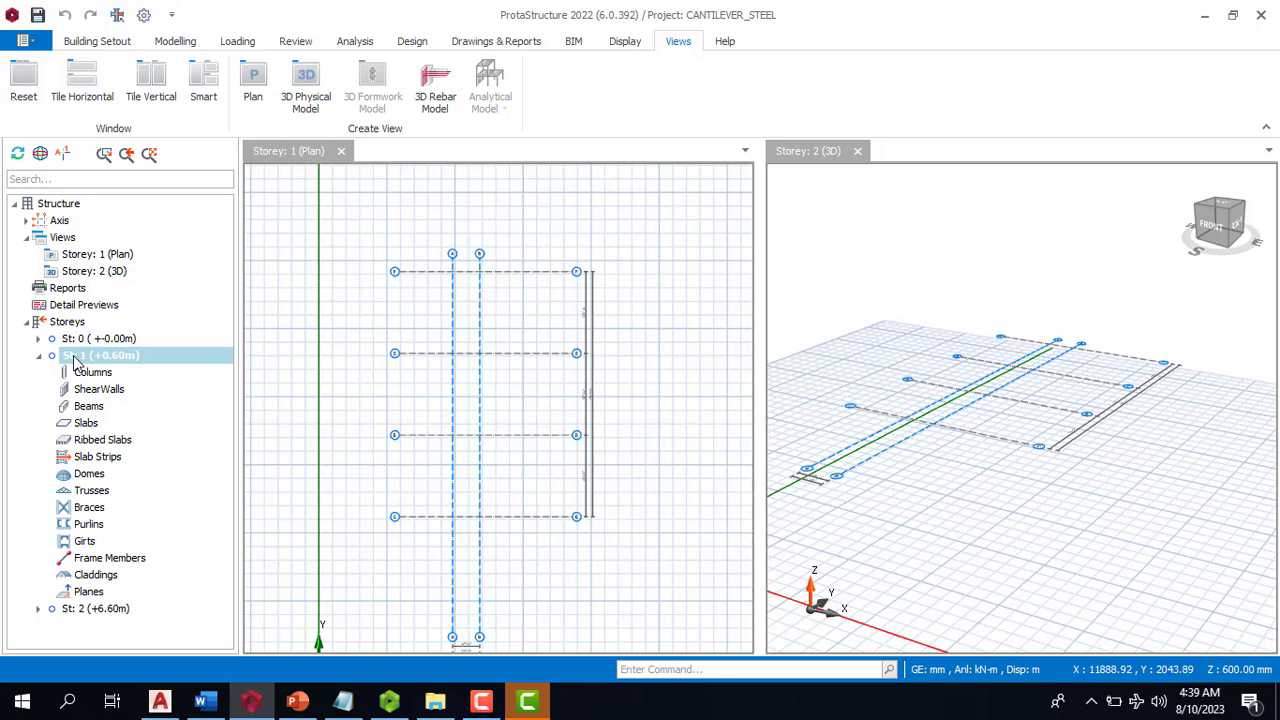
click(386, 229)
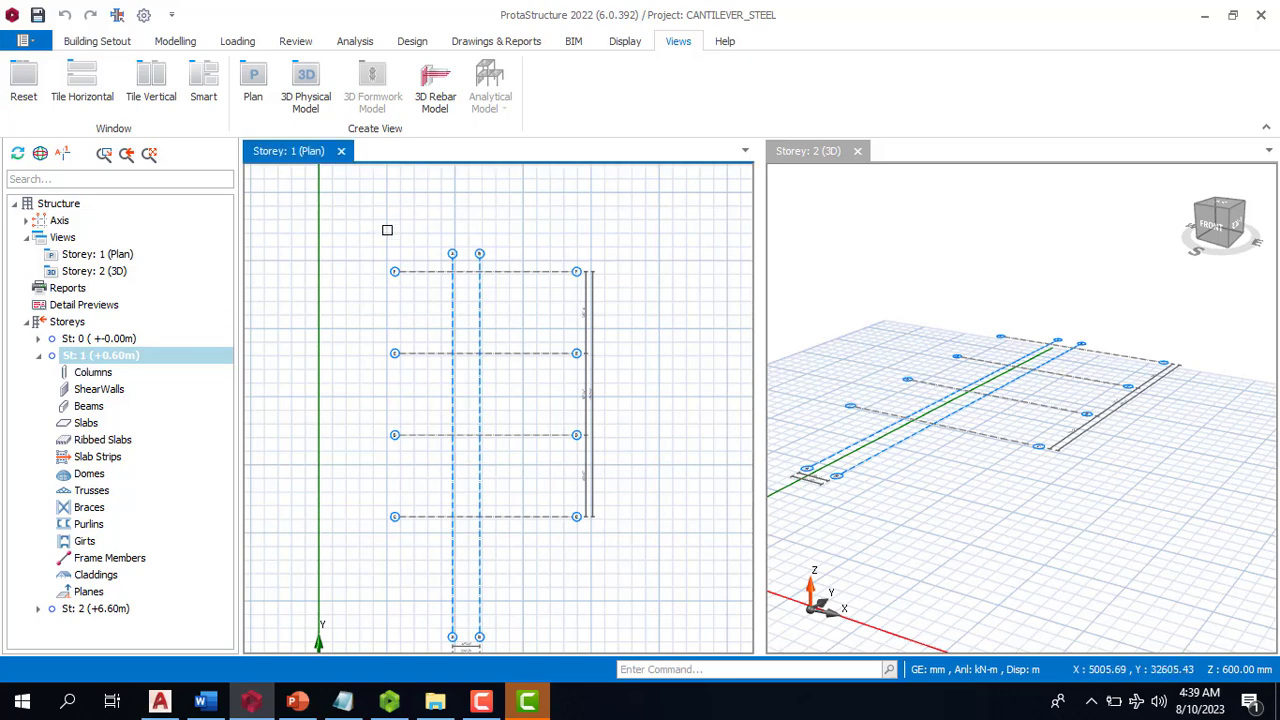
Start an RC column in storey 1 and set its section to b1 400 mm by b2 400 mm
click(173, 44)
click(283, 80)
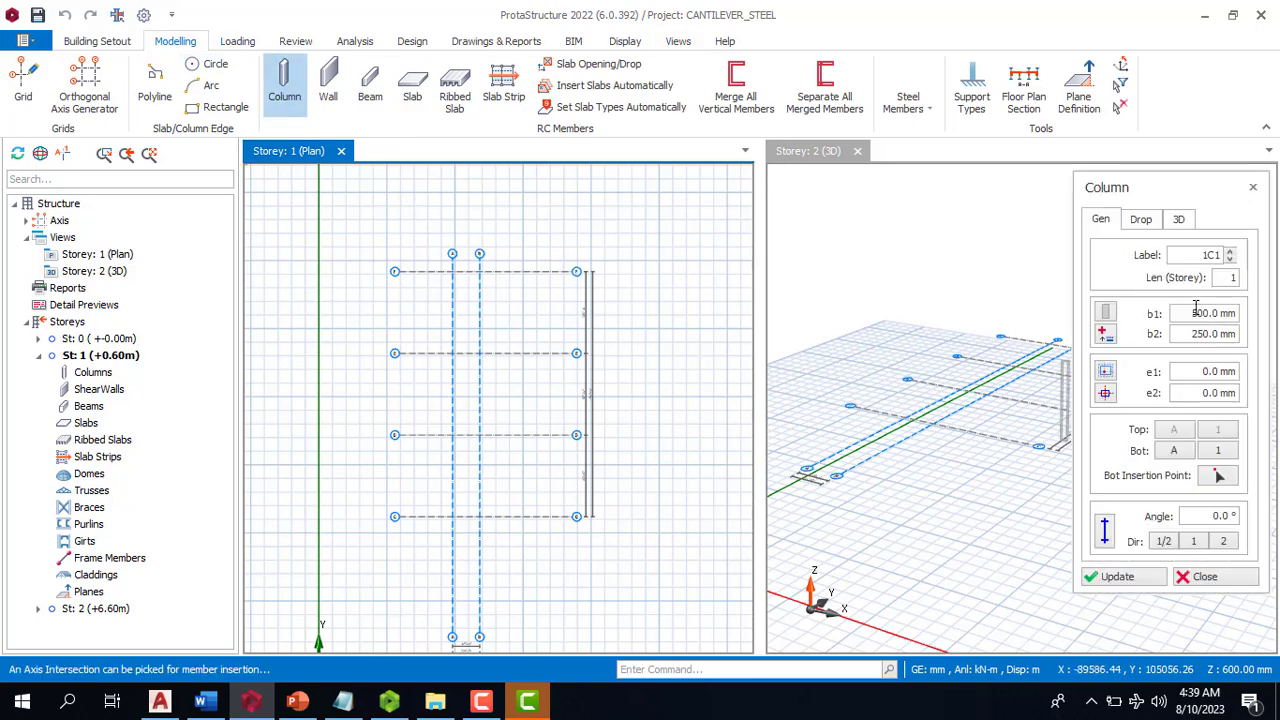
double_click(1203, 314)
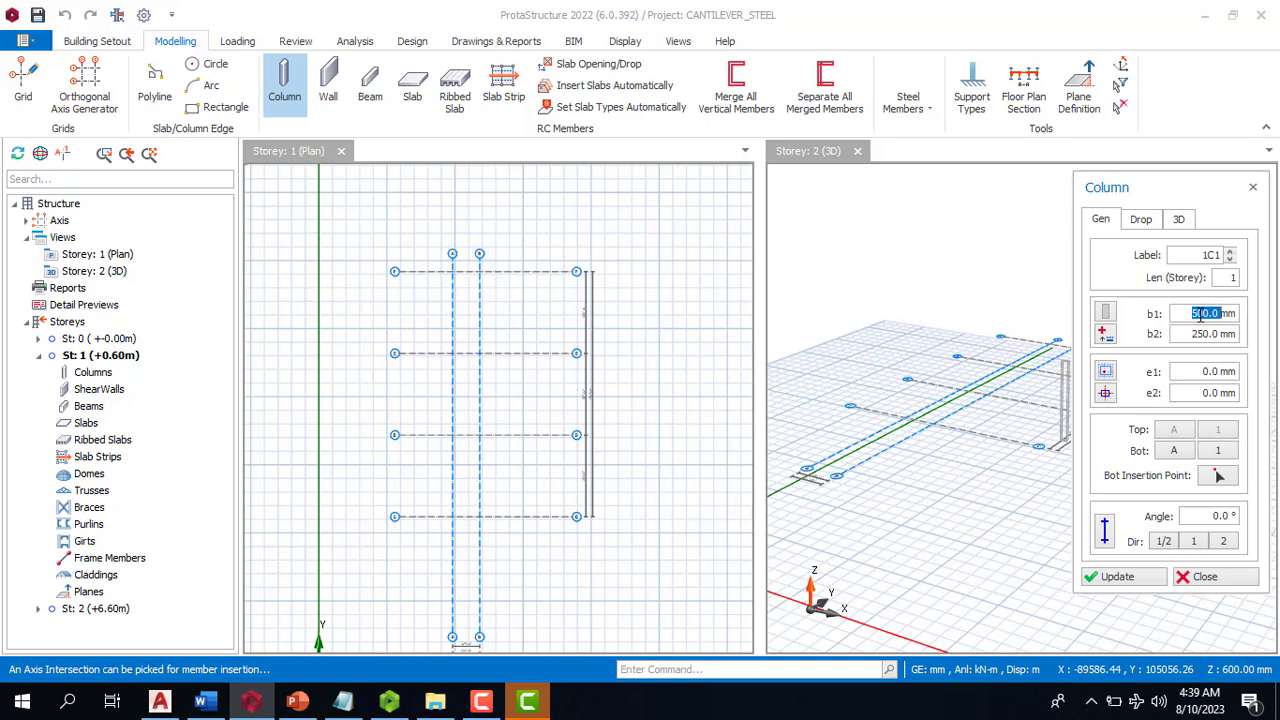
text(400)
double_click(1197, 334)
text(40)
Place four 400x400 mm RC columns where axes F and E cross axes A and B
scroll(443, 286, up, 5)
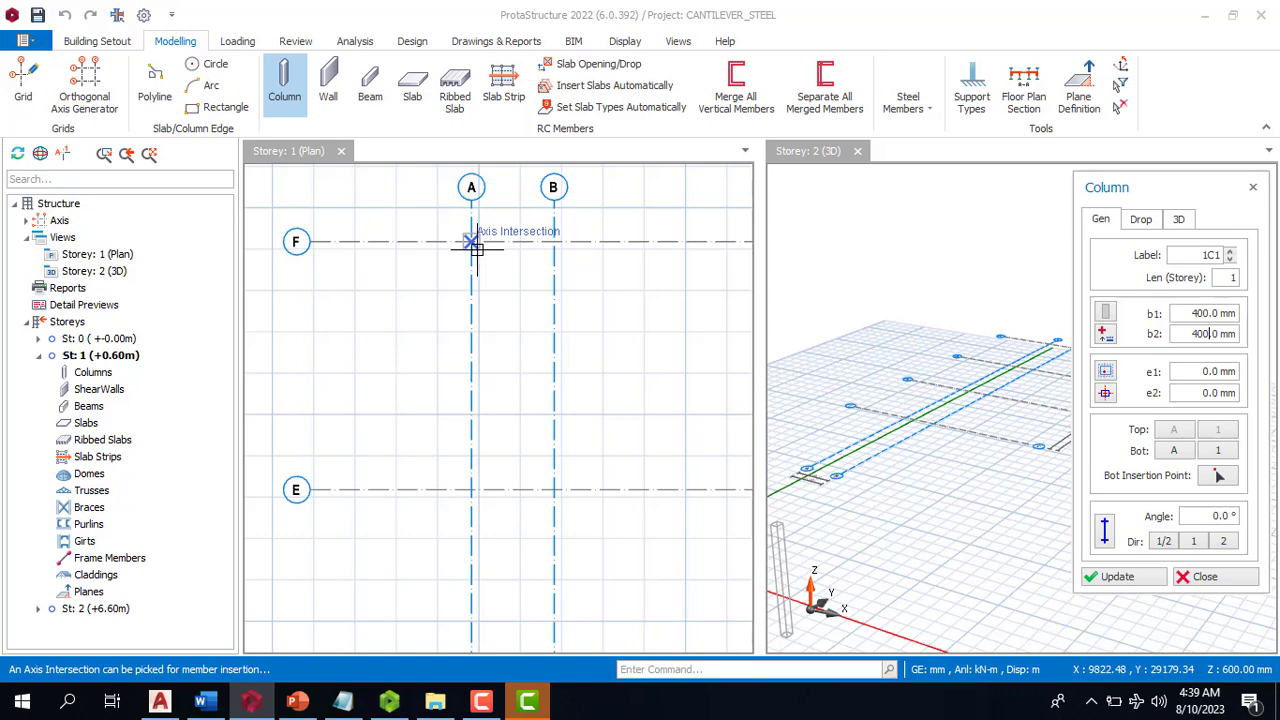
click(472, 243)
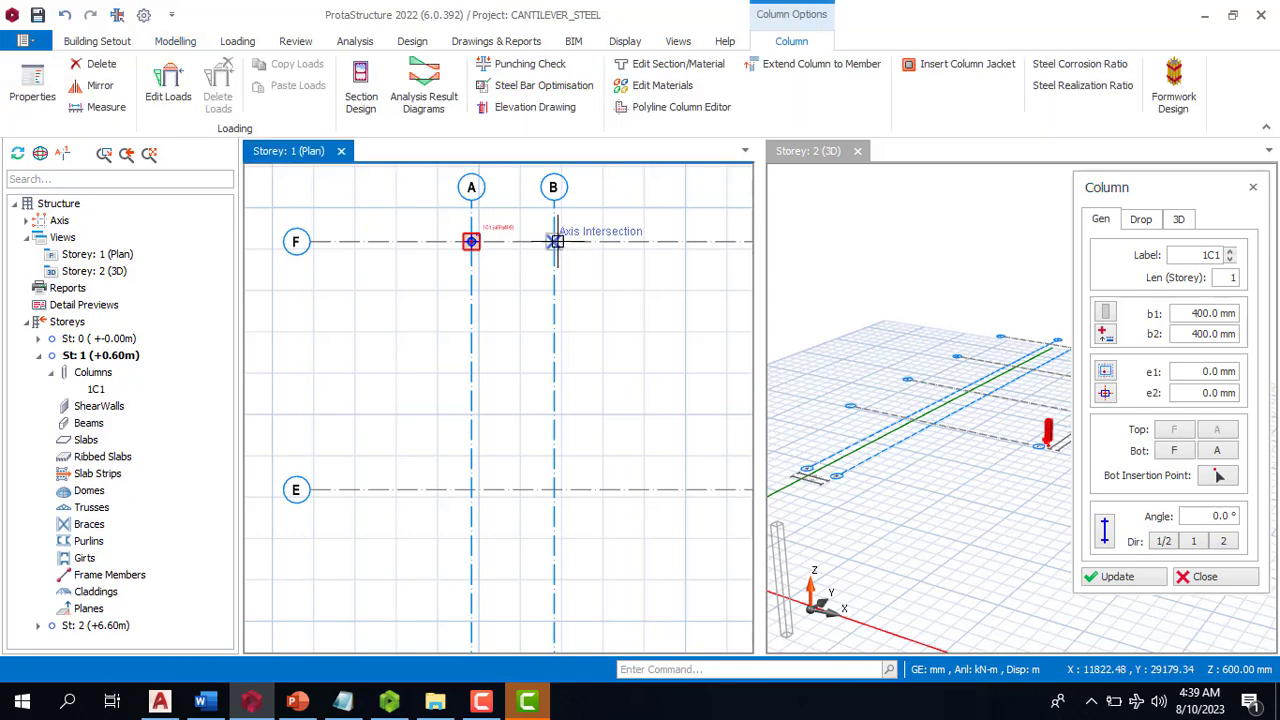
click(556, 241)
scroll(572, 165, down, 2)
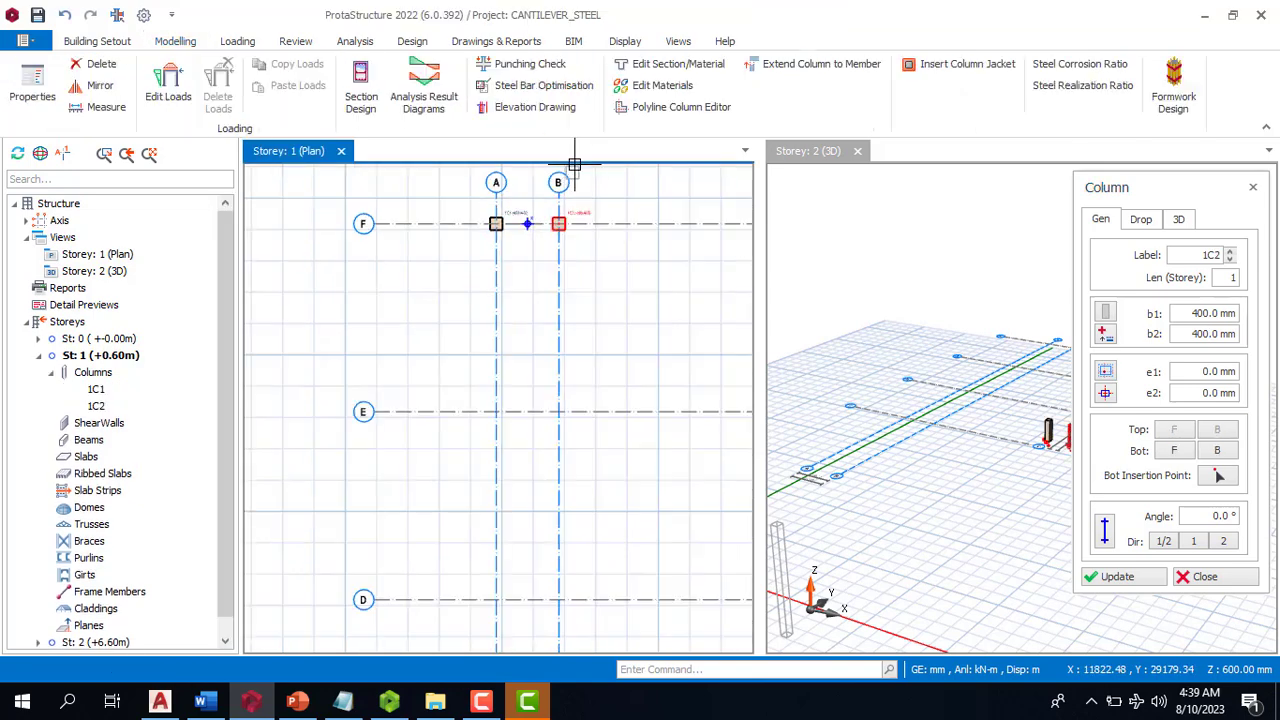
click(498, 412)
click(558, 411)
scroll(540, 304, down, 3)
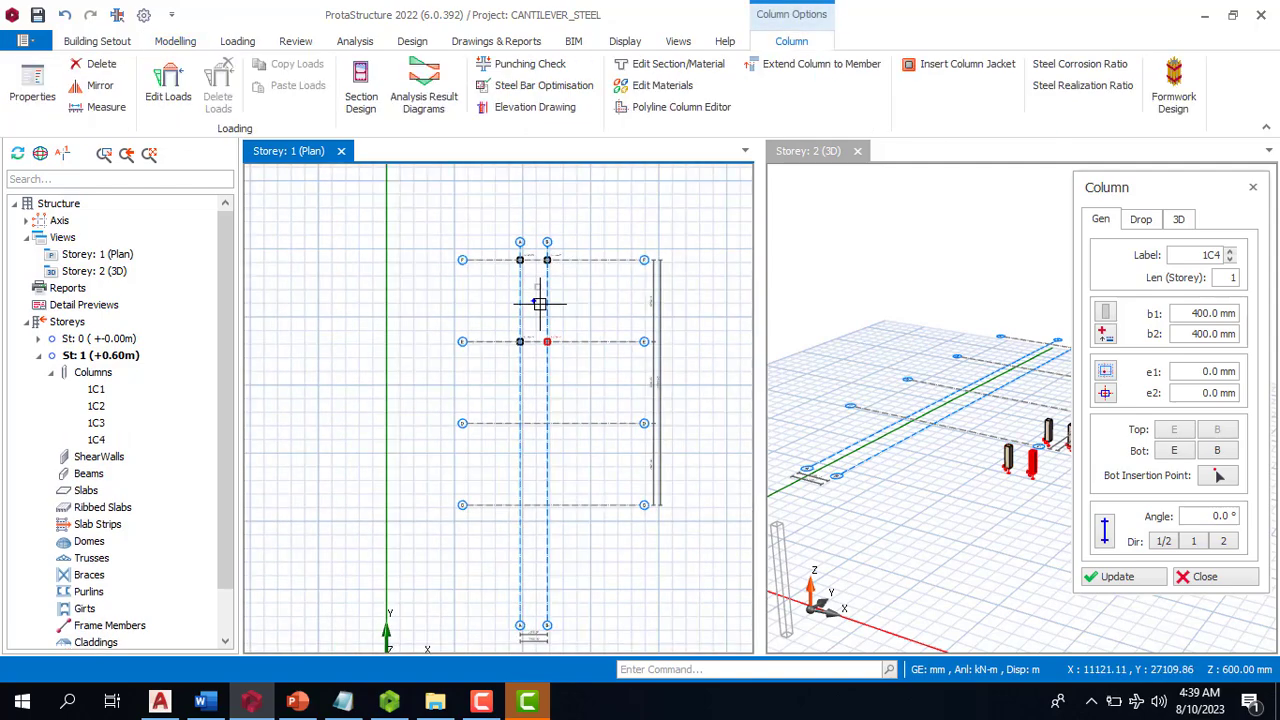
Place four more 400x400 mm RC columns where axes D and C cross axes A and B, and end column placement
scroll(543, 445, up, 3)
click(502, 400)
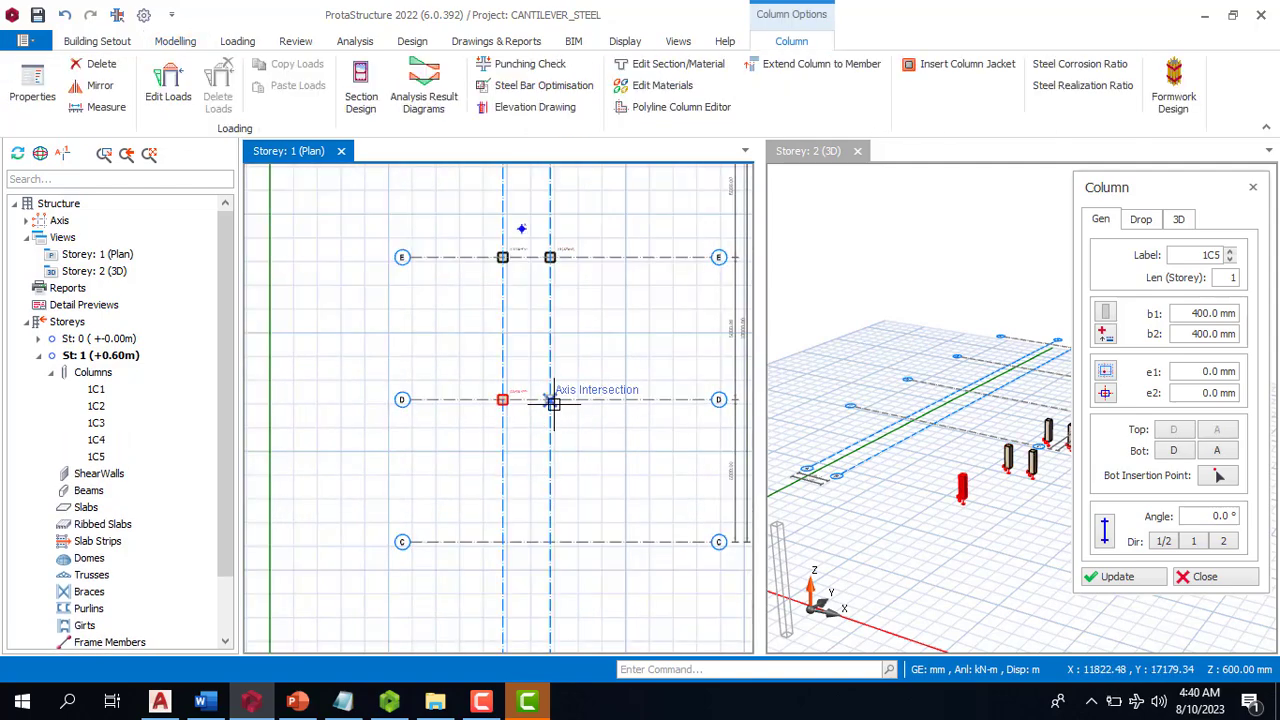
click(553, 403)
click(502, 542)
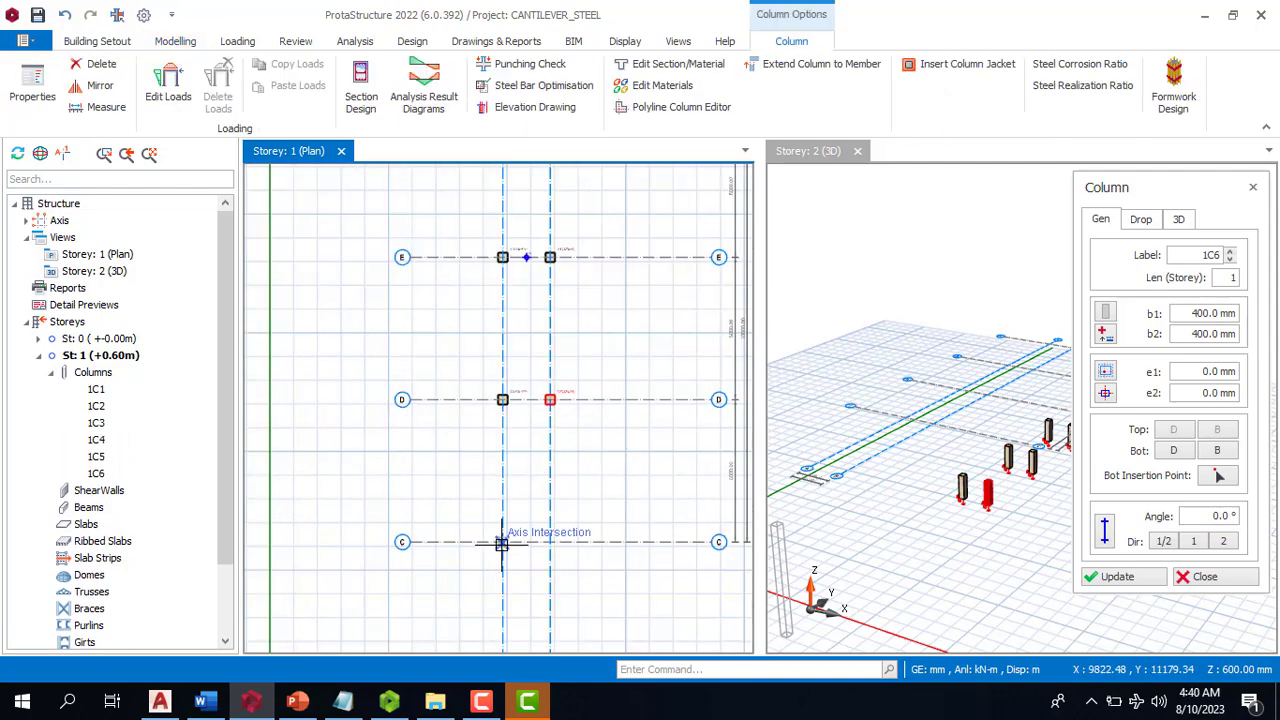
click(552, 542)
scroll(526, 480, down, 2)
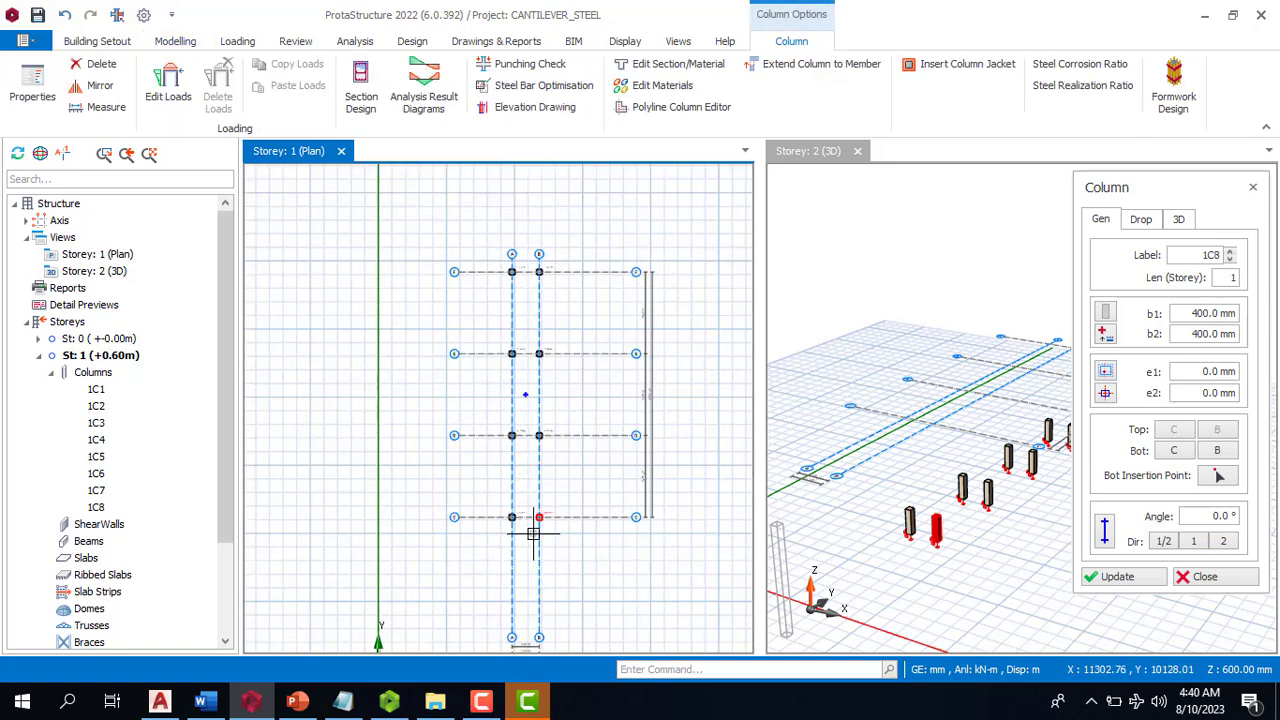
scroll(551, 490, up, 1)
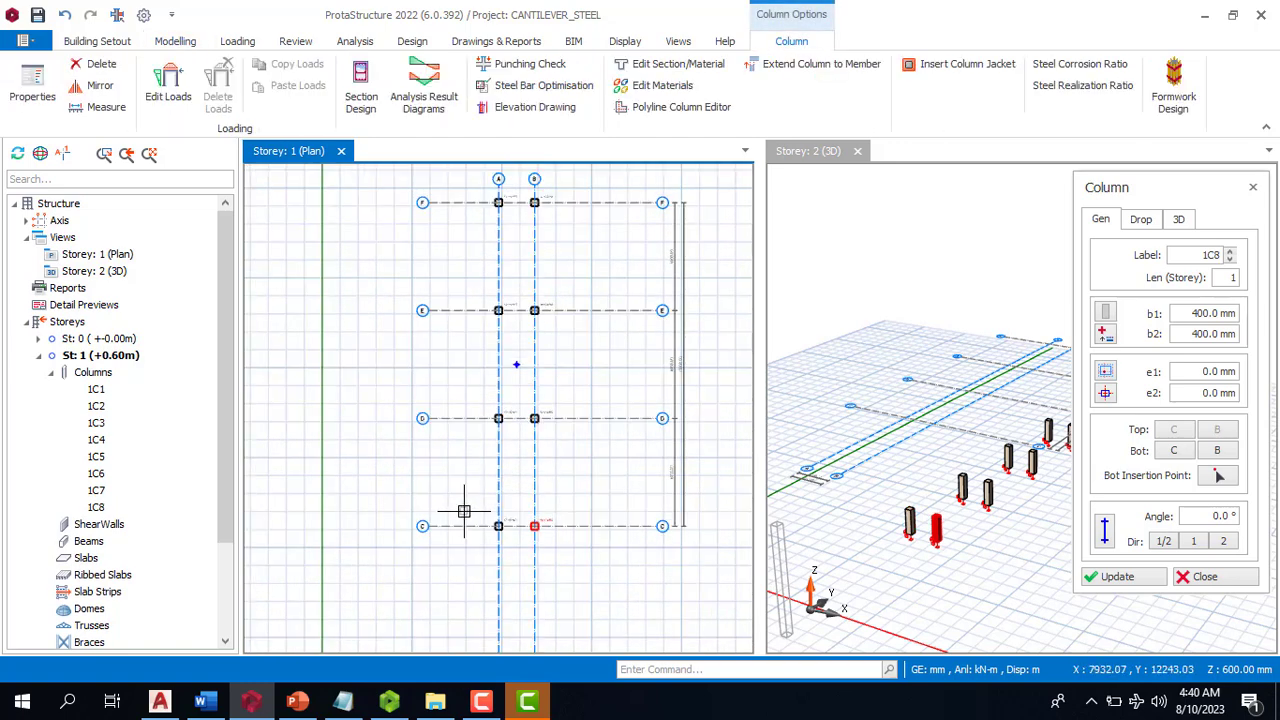
scroll(872, 514, down, 2)
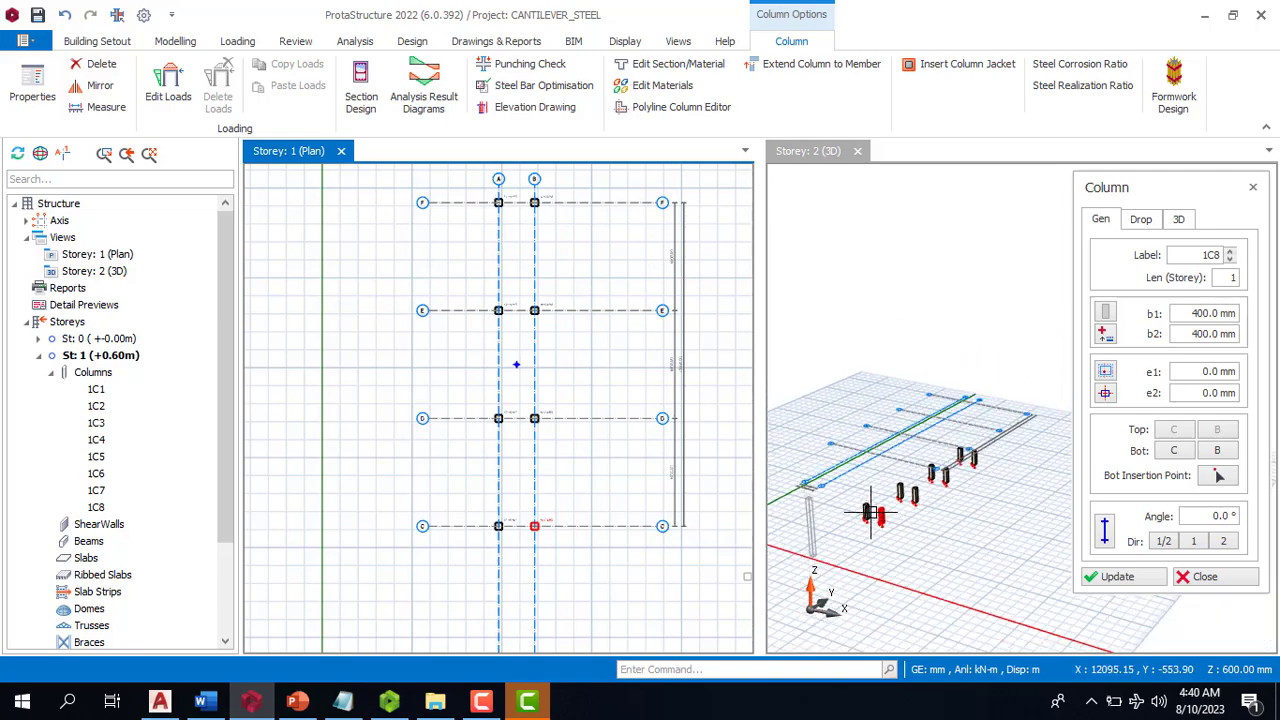
scroll(872, 514, up, 1)
scroll(886, 508, up, 1)
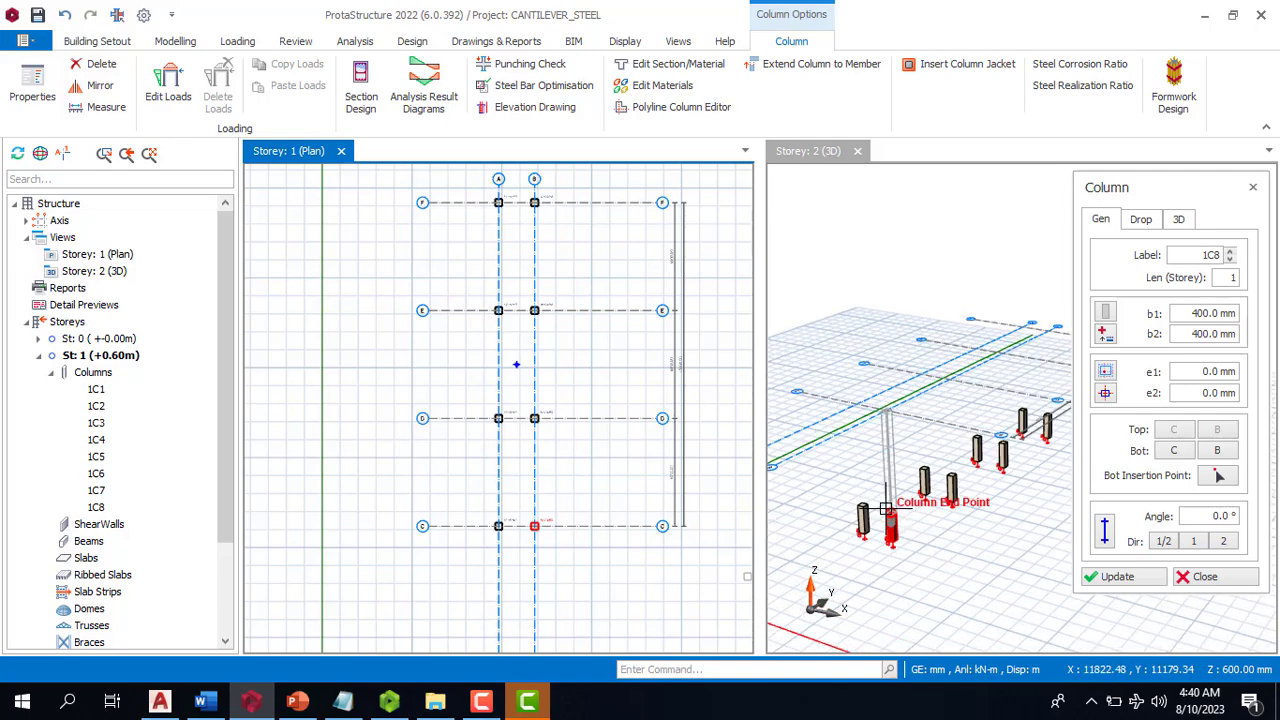
key(Escape)
Start a steel column and assign it the UKC305X305X97 section from the BS universal column database
scroll(525, 458, down, 2)
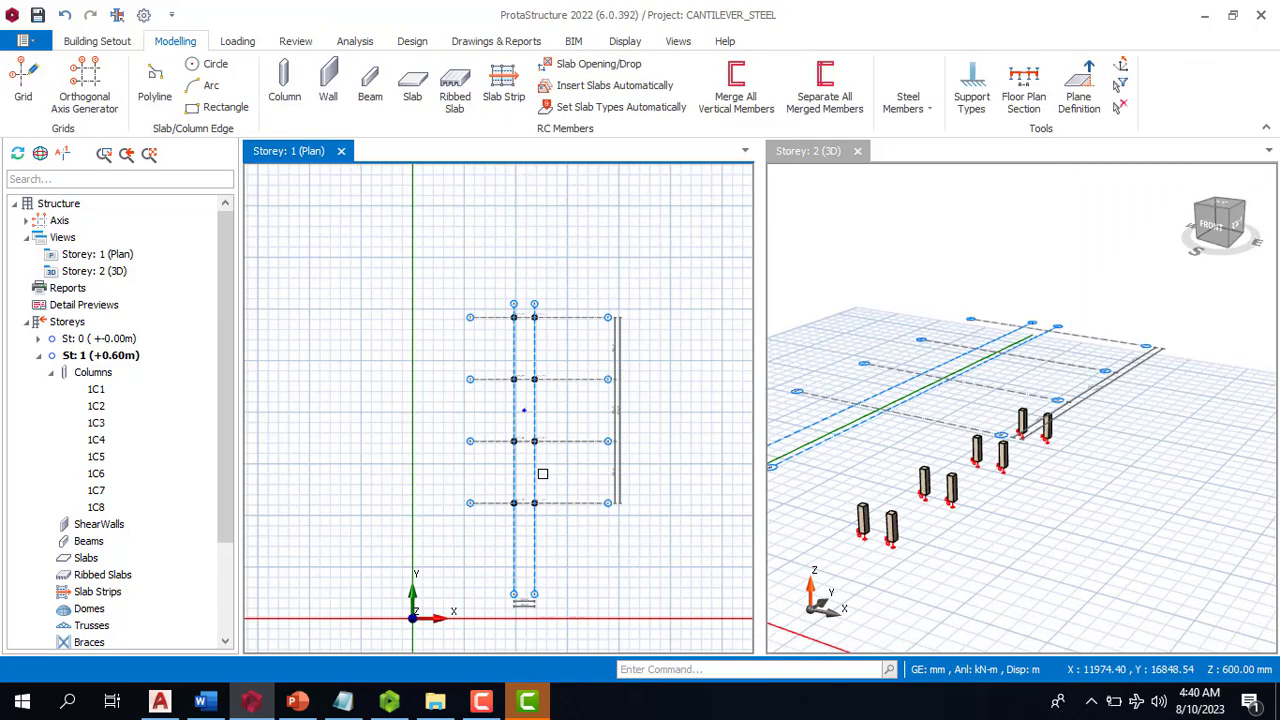
scroll(543, 437, up, 1)
mouse_move(528, 440)
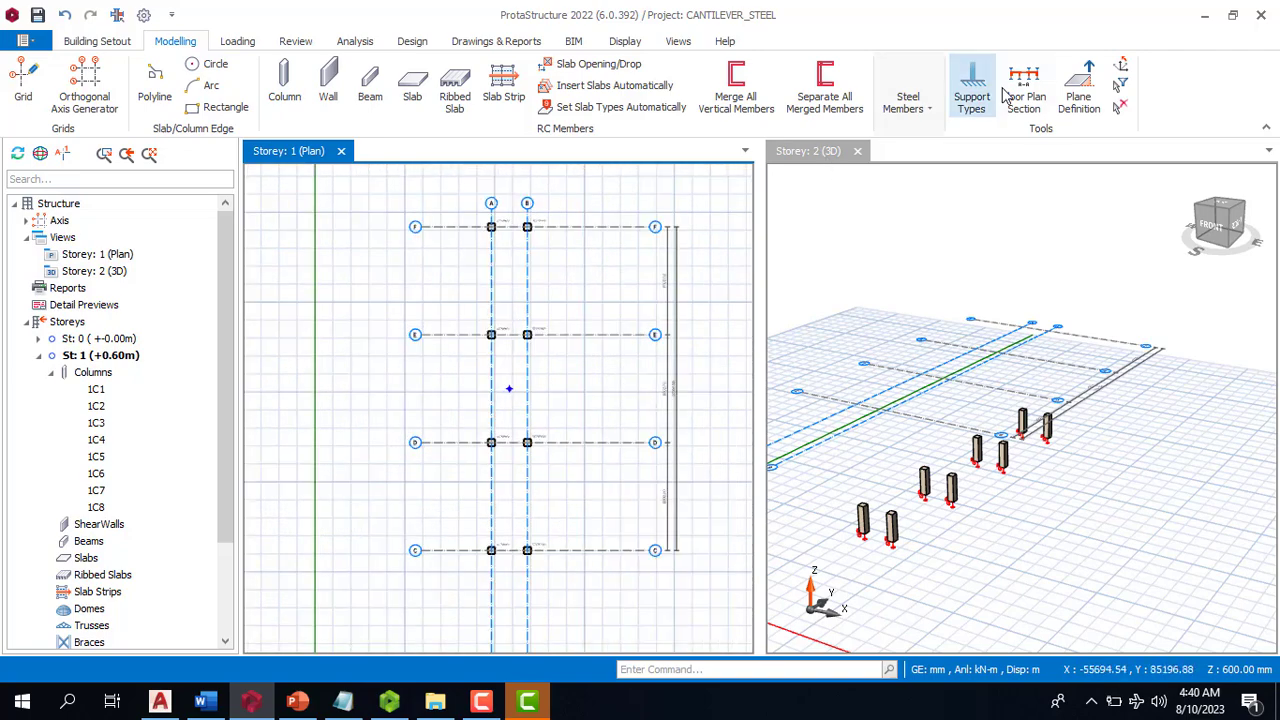
click(908, 102)
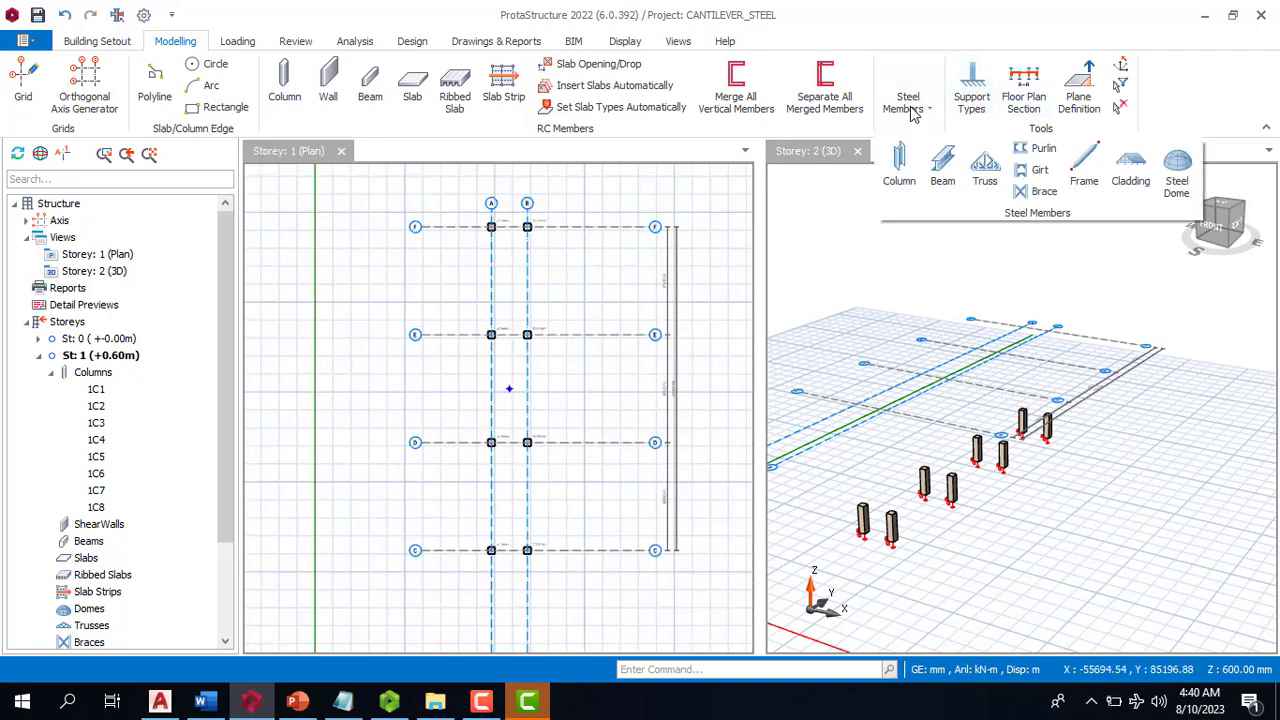
click(899, 168)
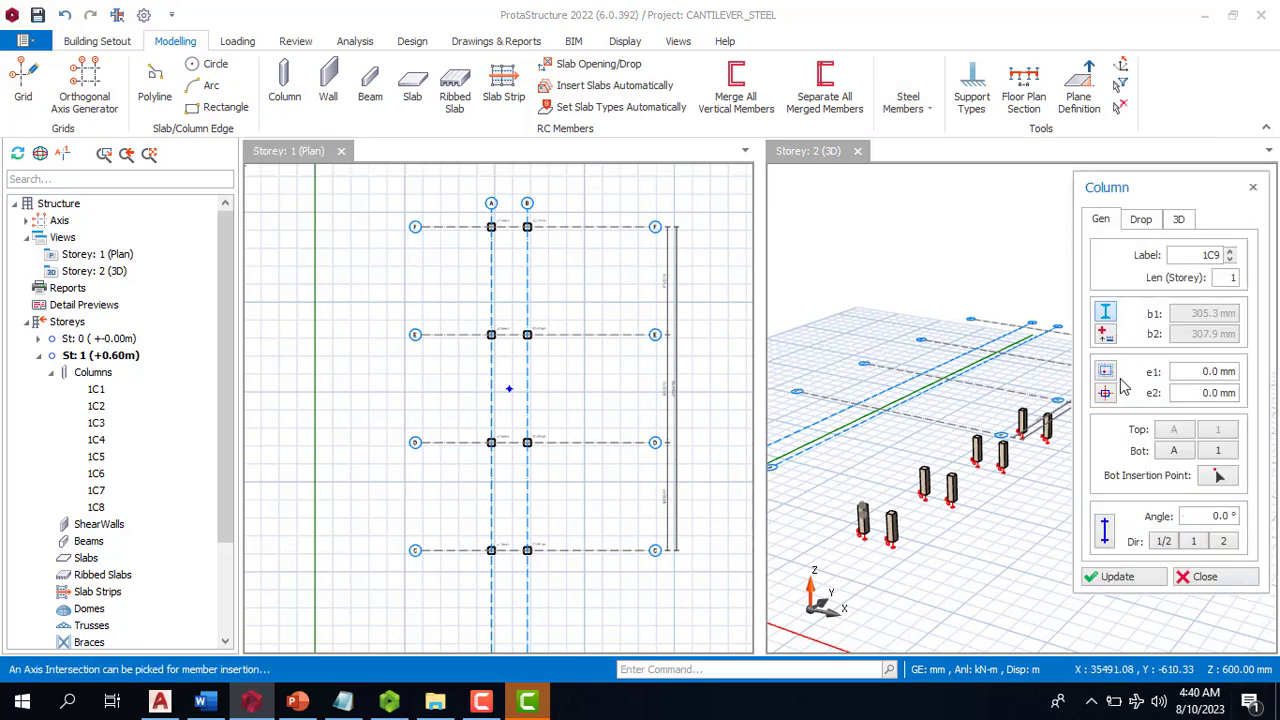
click(1105, 312)
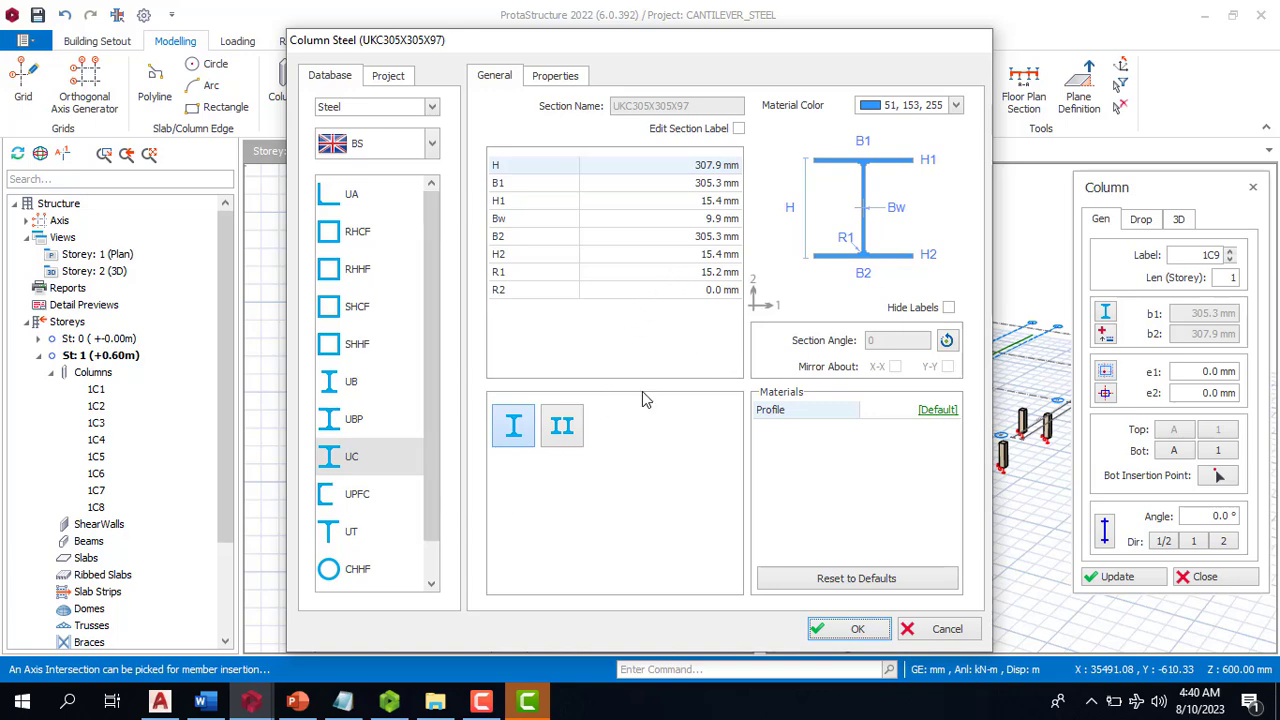
click(843, 632)
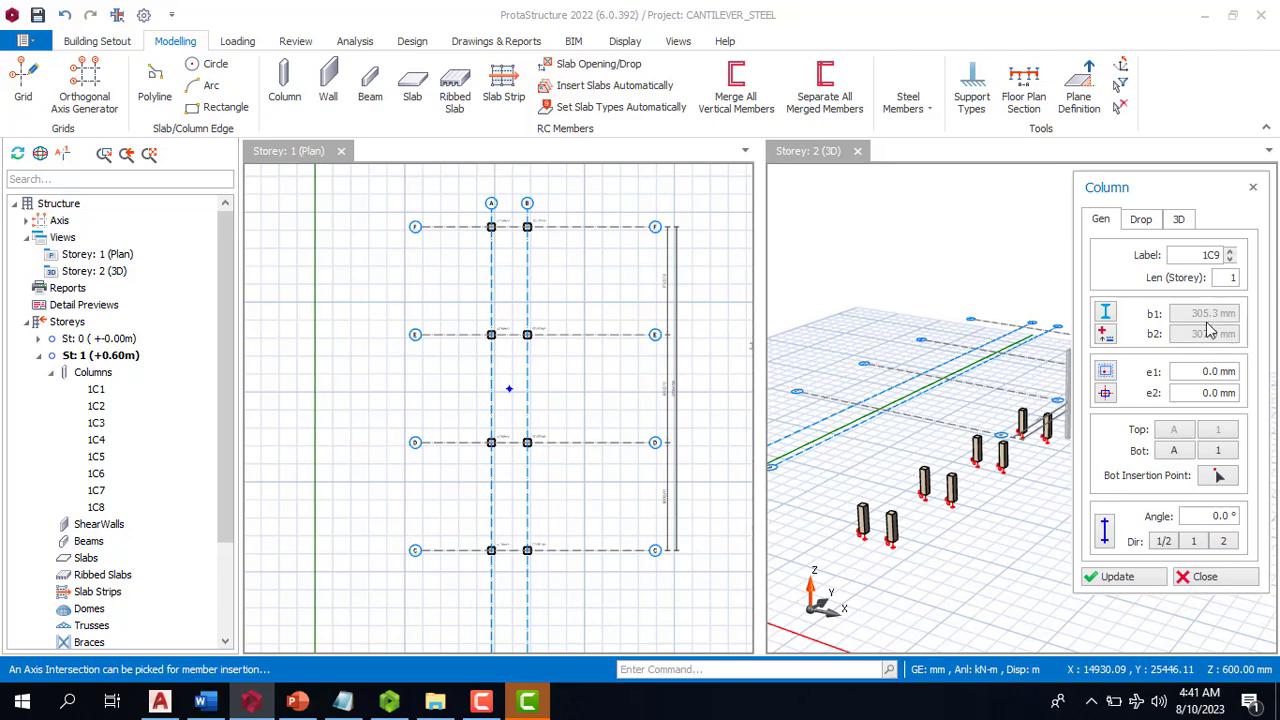
click(1105, 313)
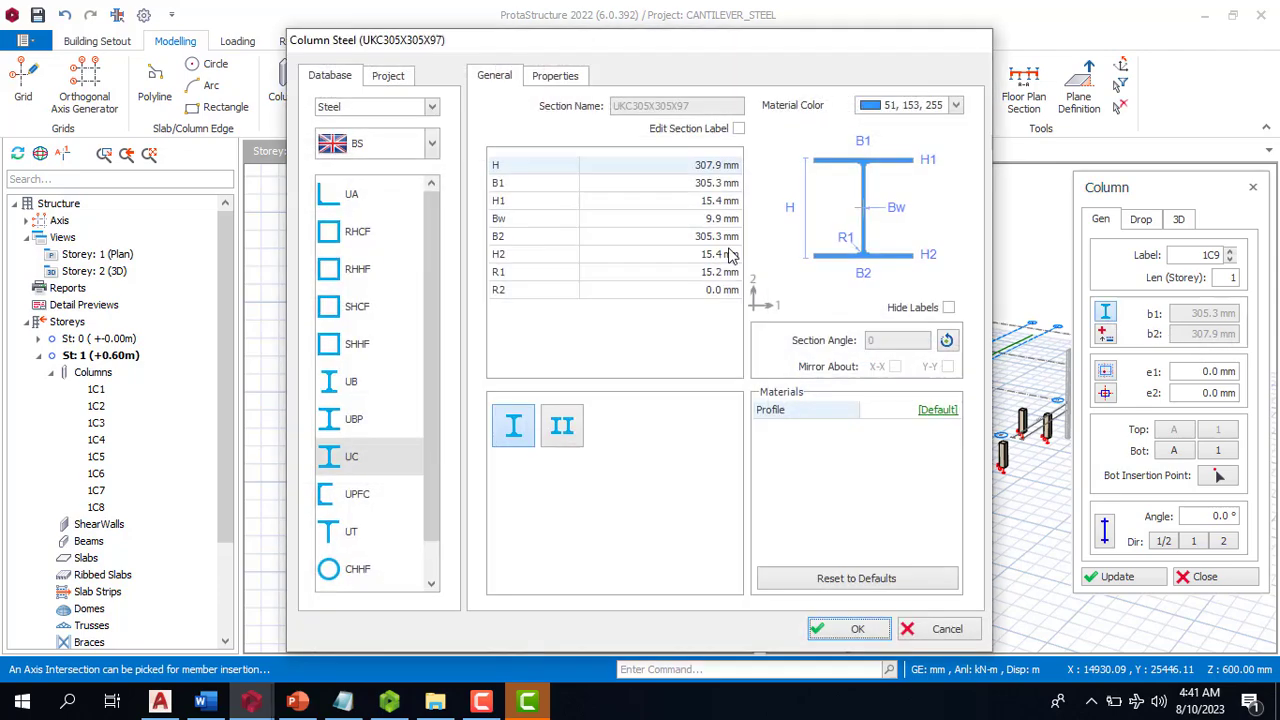
click(392, 463)
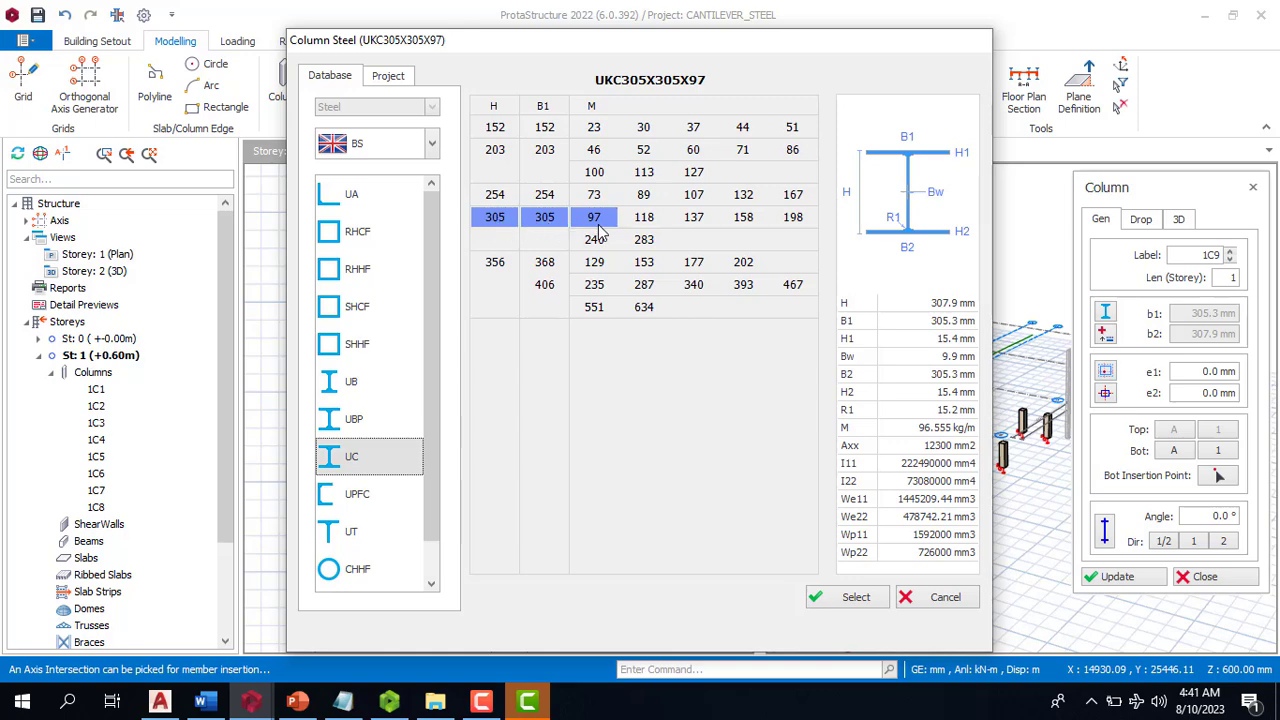
click(855, 598)
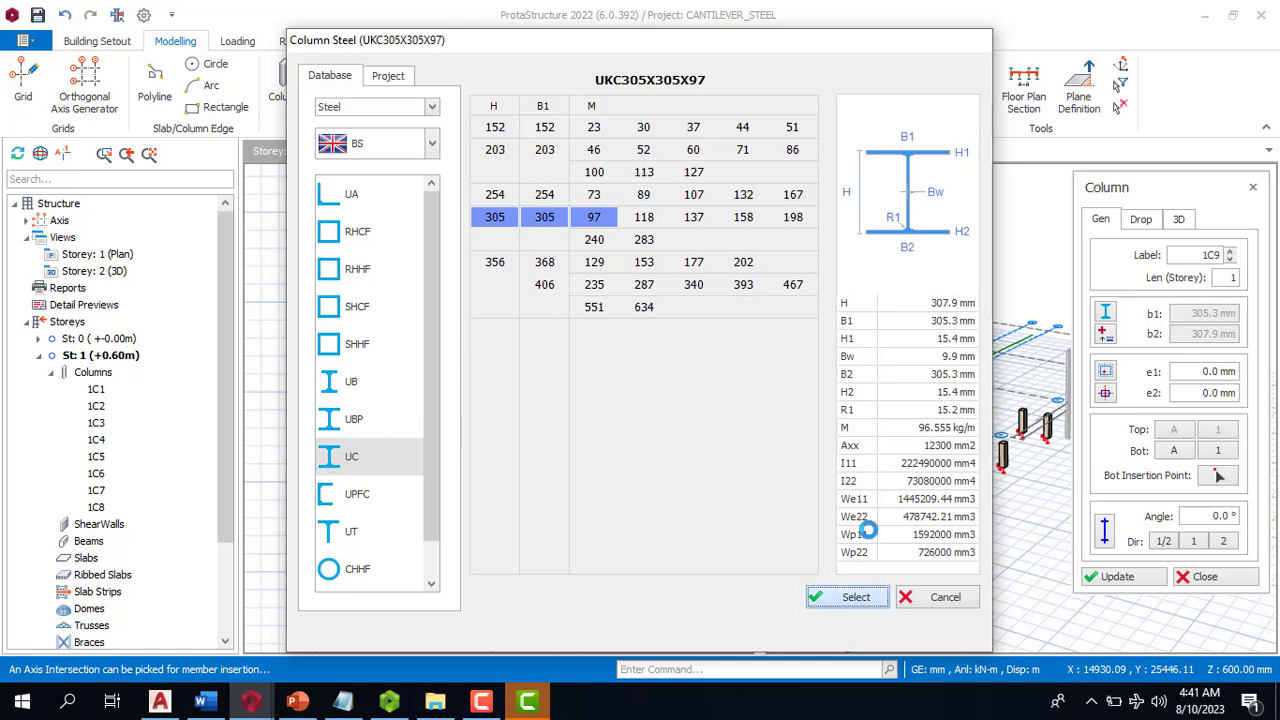
click(870, 633)
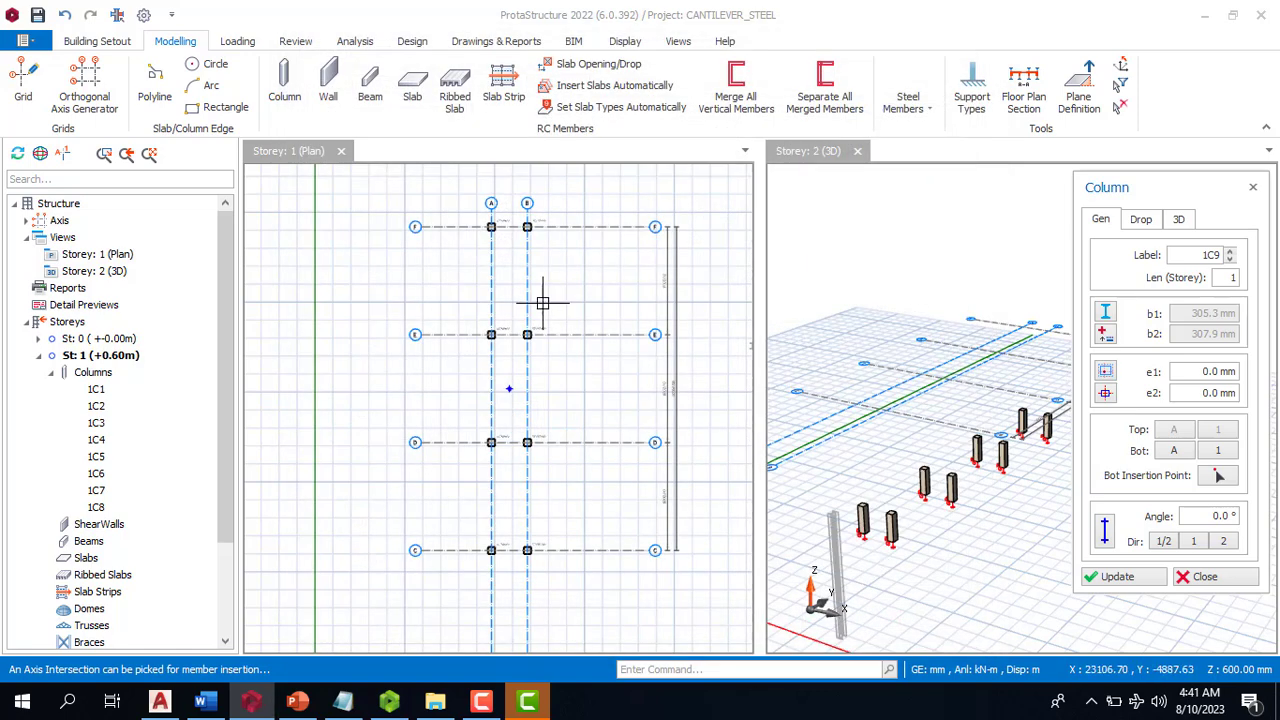
Place UKC305X305X97 steel columns over the RC columns where axes F and E cross axes A and B
scroll(540, 213, up, 1)
scroll(480, 250, up, 3)
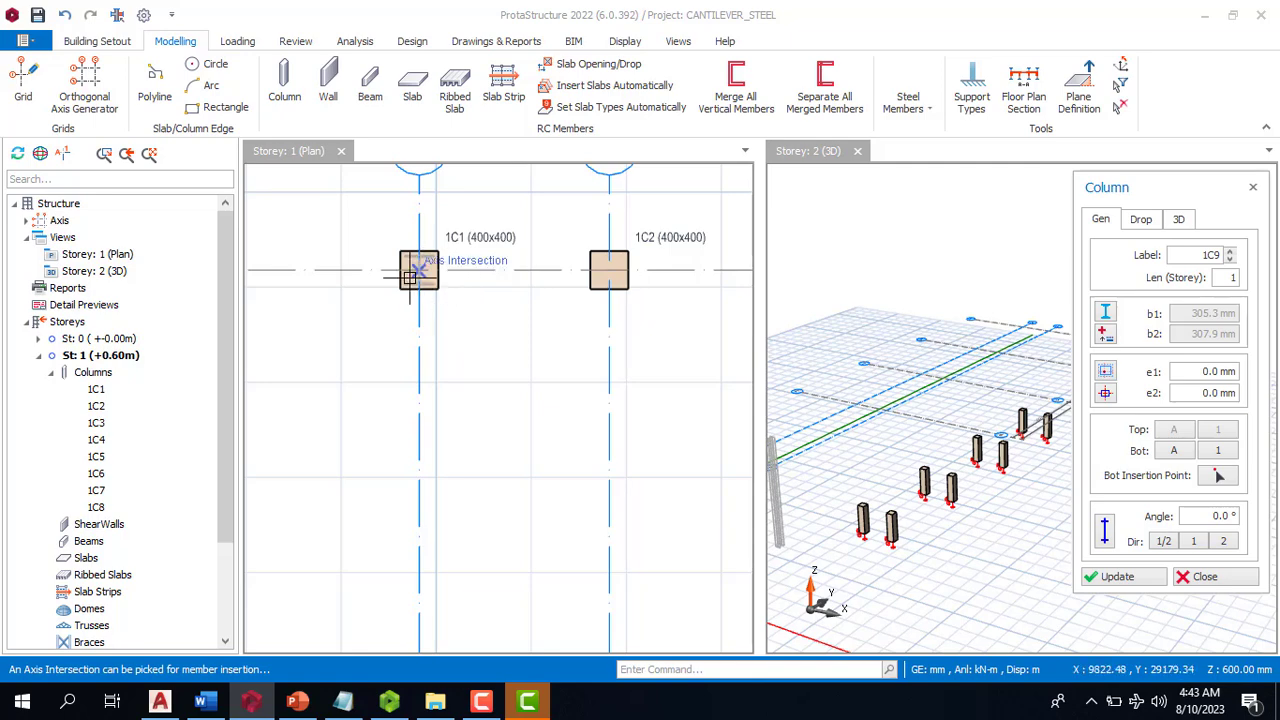
click(414, 273)
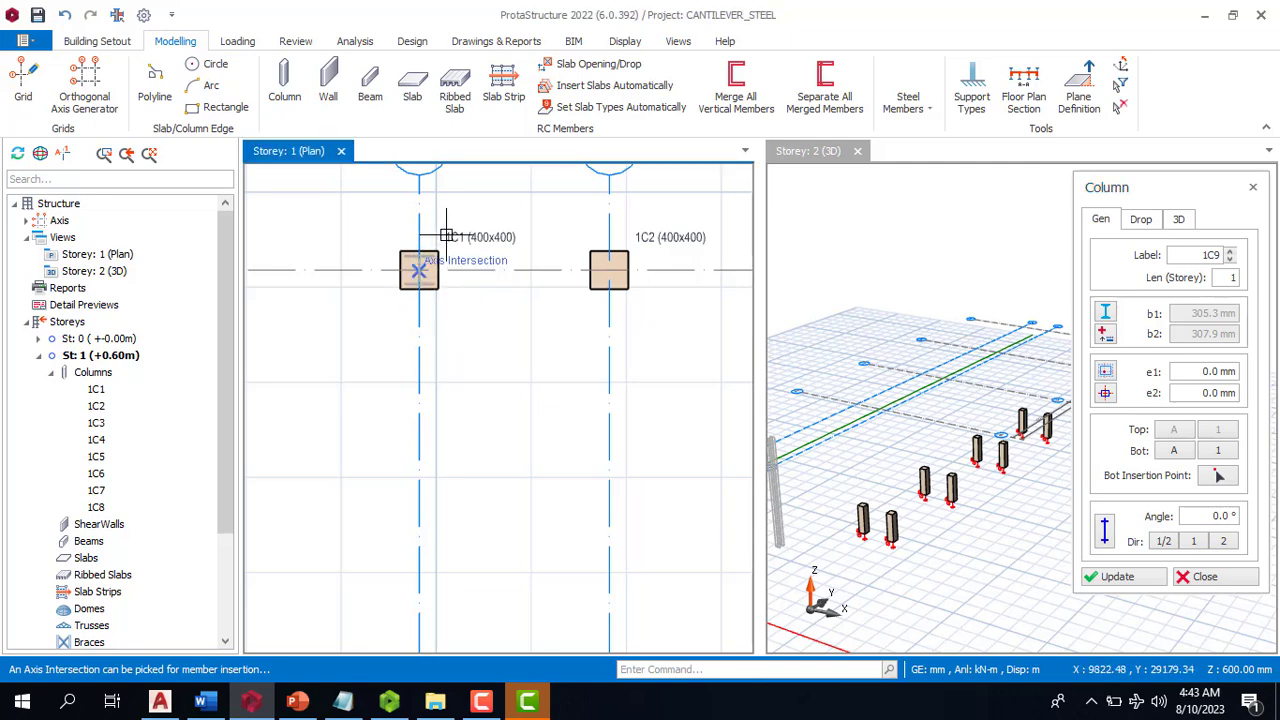
click(609, 264)
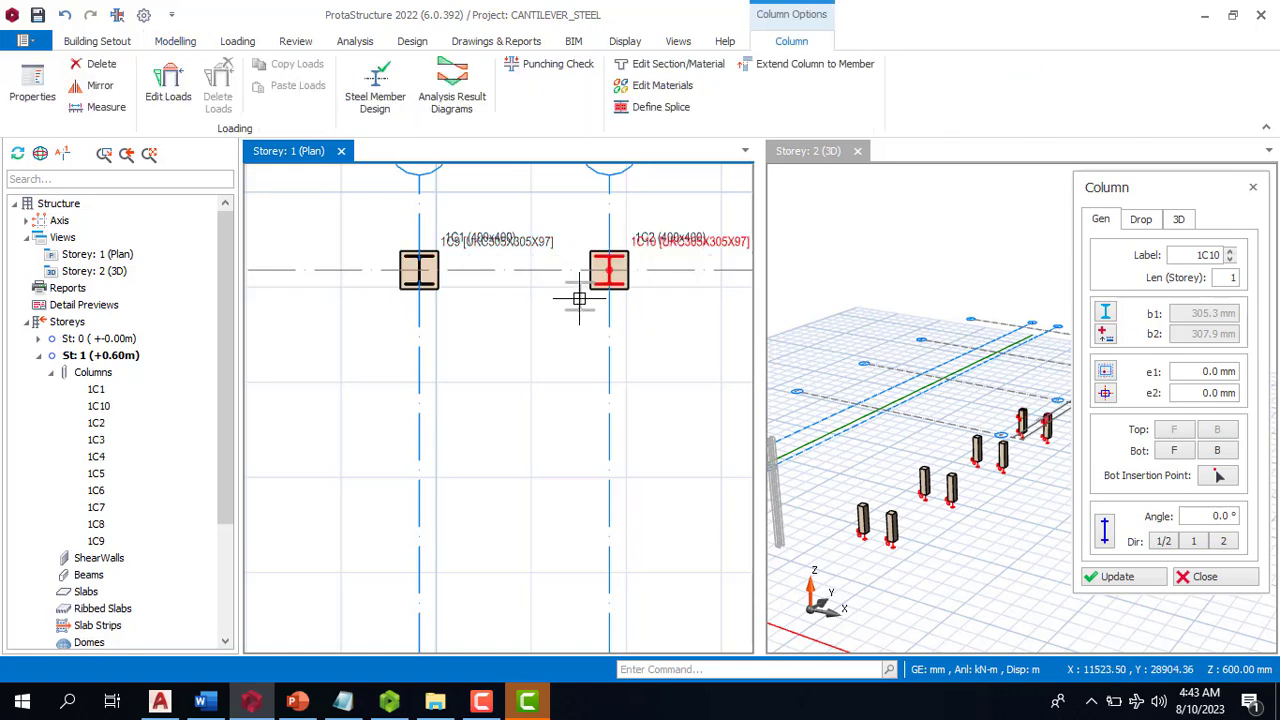
scroll(579, 298, down, 3)
scroll(521, 368, up, 4)
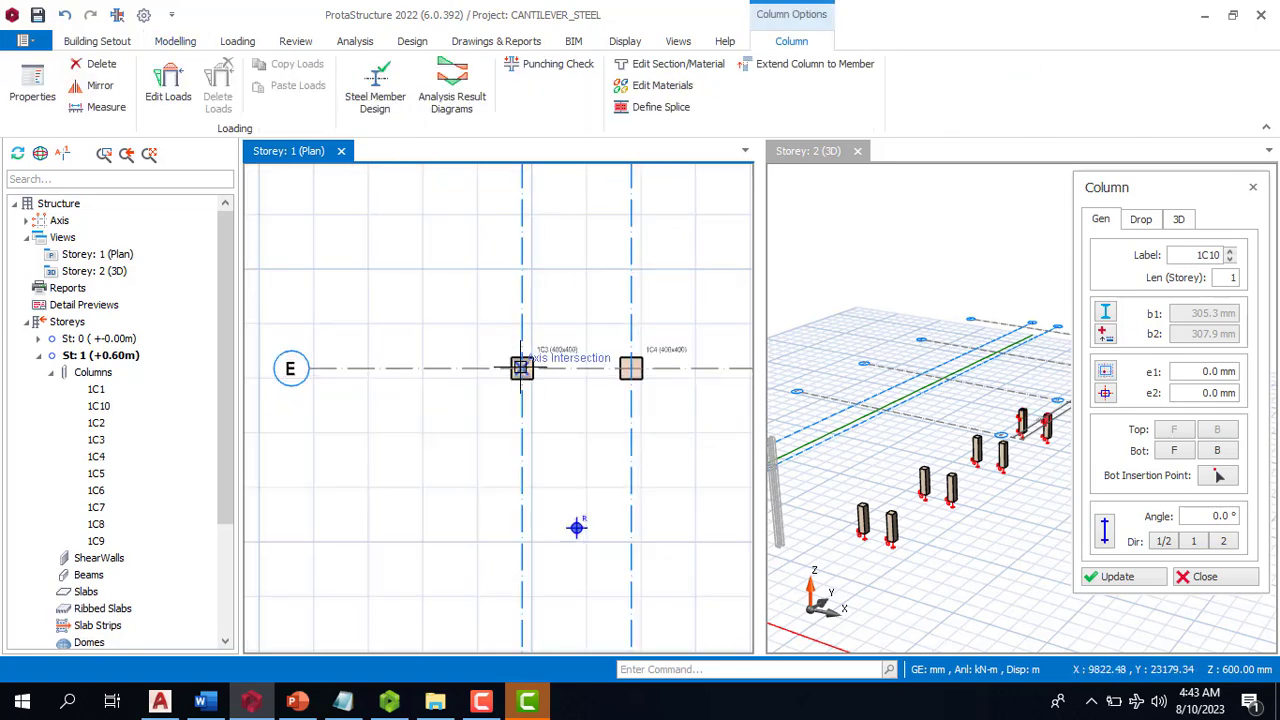
click(521, 368)
click(629, 366)
scroll(612, 315, down, 1)
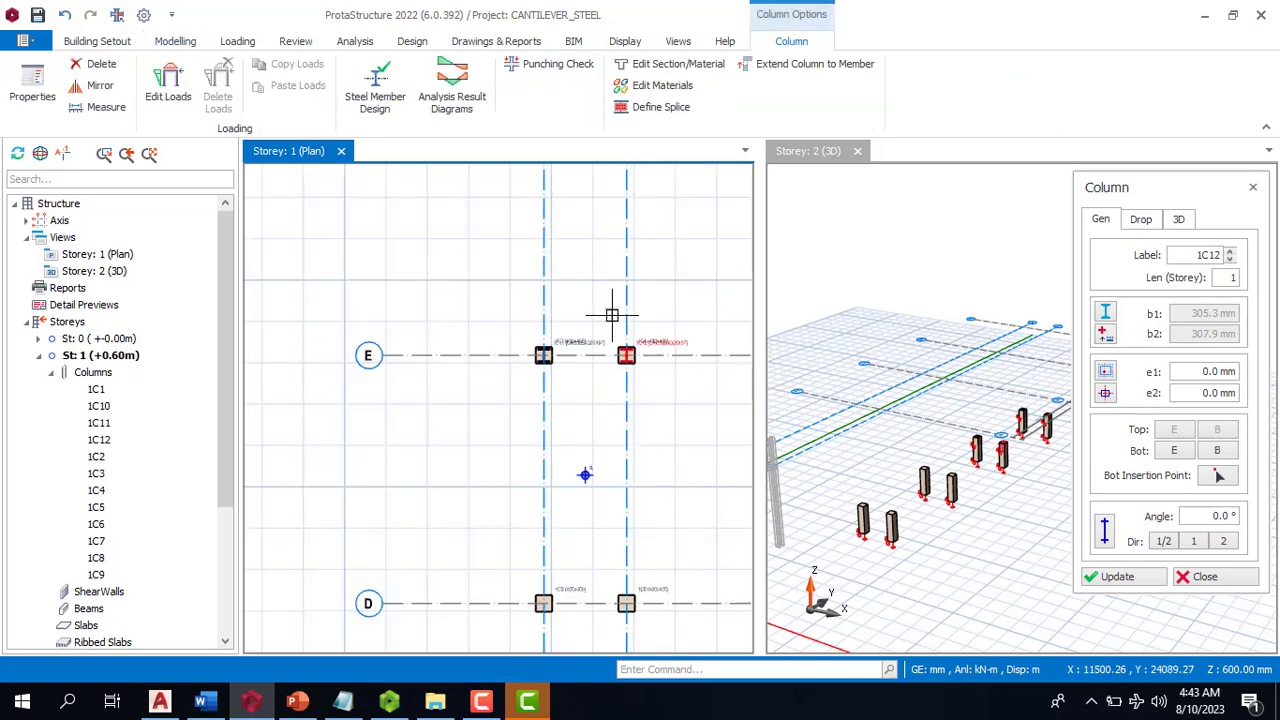
Place two UKC305X305X97 steel columns where axis D crosses axes A and B
scroll(612, 315, down, 1)
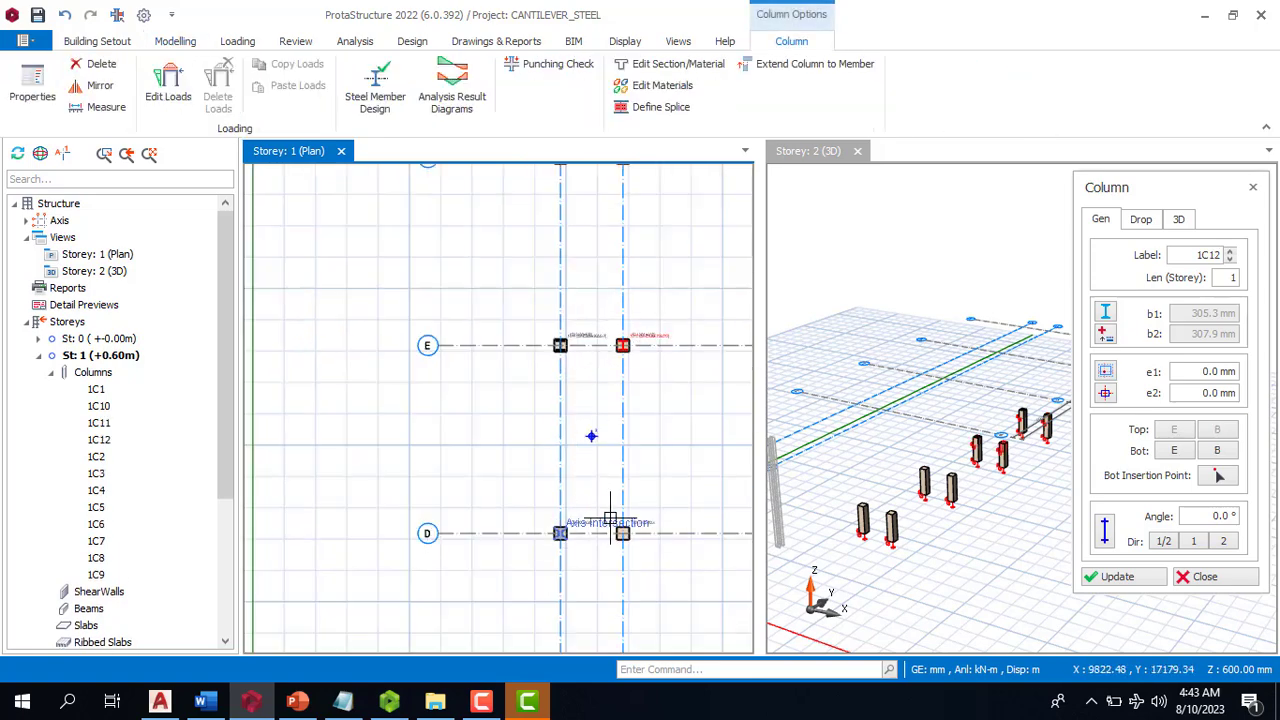
click(560, 533)
scroll(623, 532, up, 2)
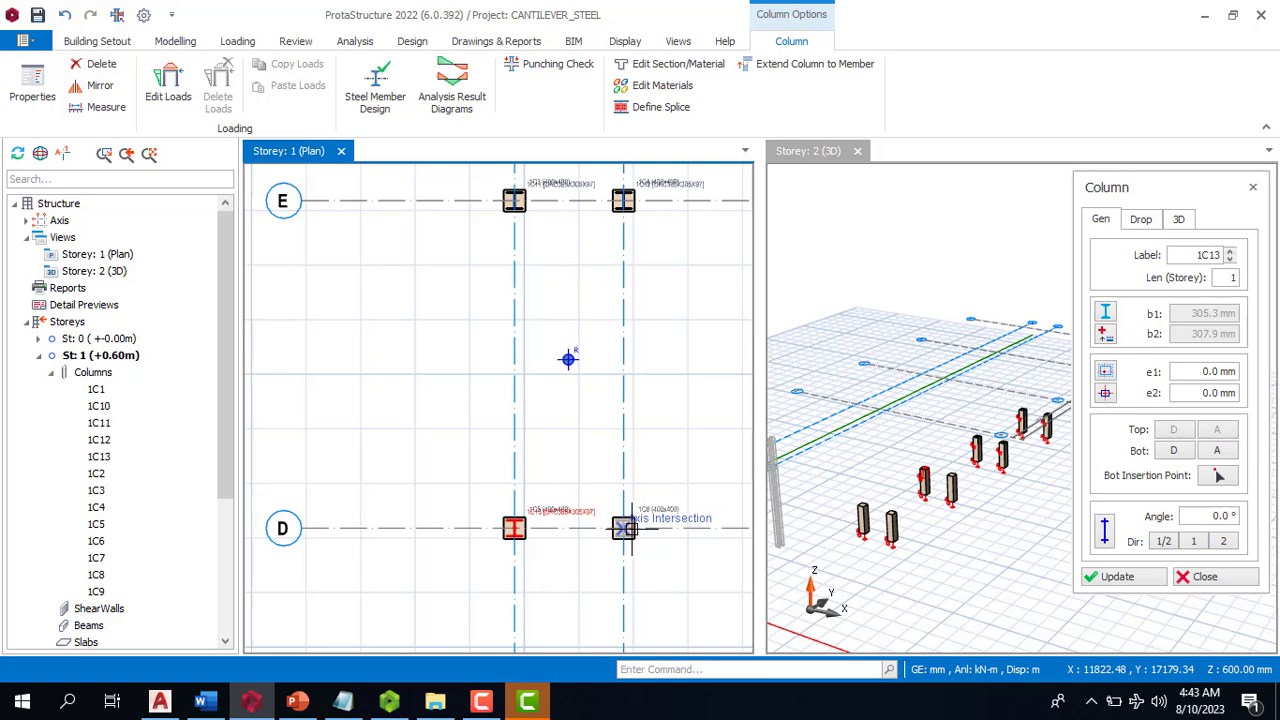
click(624, 528)
scroll(503, 372, down, 2)
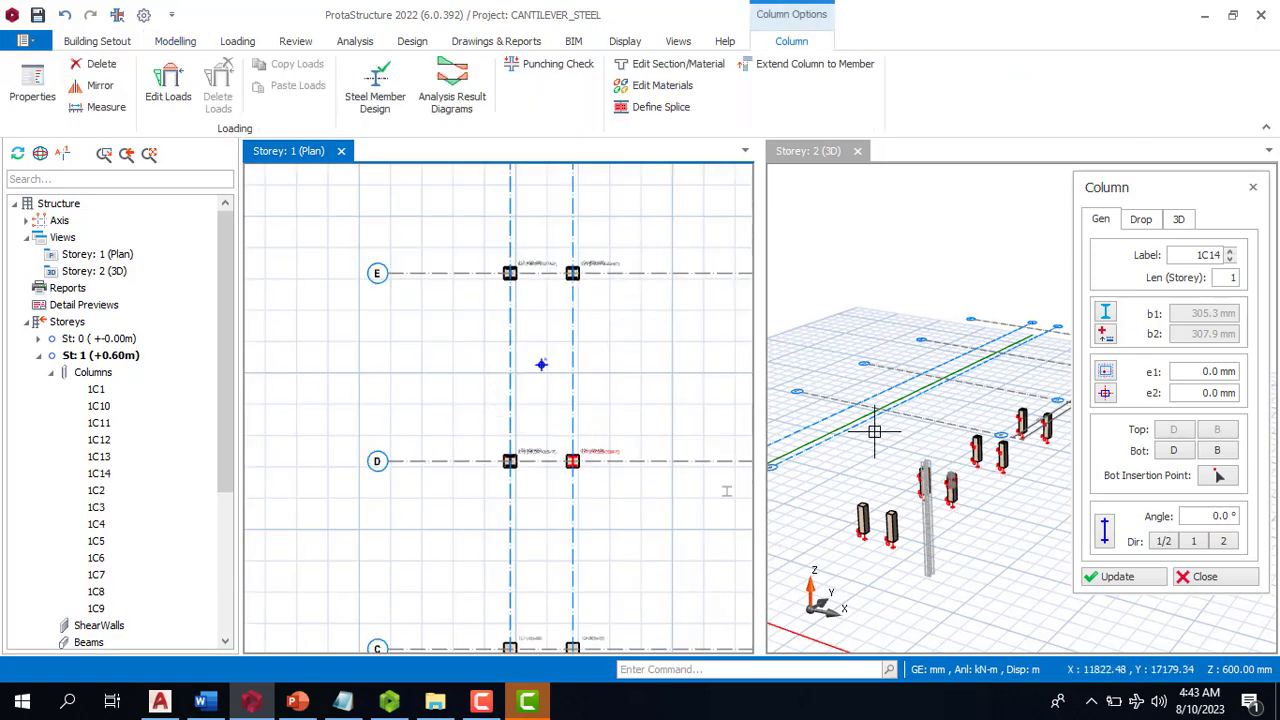
scroll(886, 455, down, 3)
scroll(920, 444, up, 3)
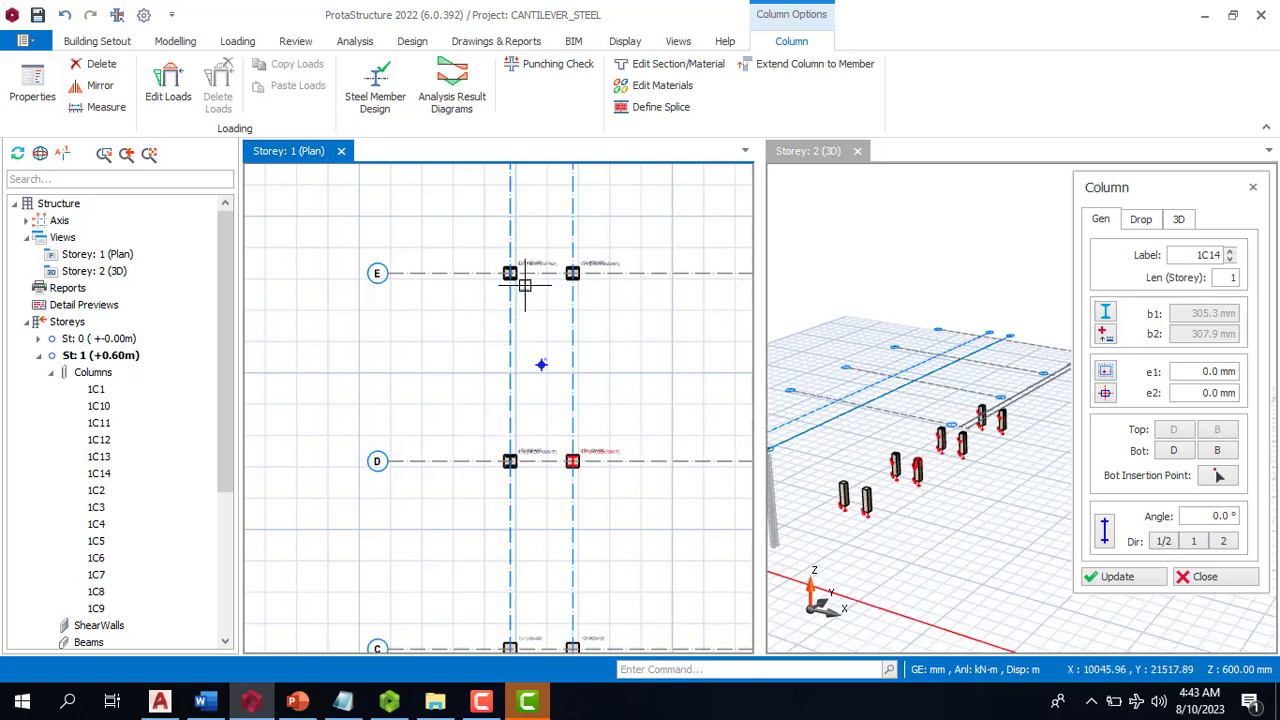
End column placement and delete the steel column where axis E crosses axis A on storey 1
scroll(524, 285, up, 3)
scroll(517, 371, down, 2)
key(Escape)
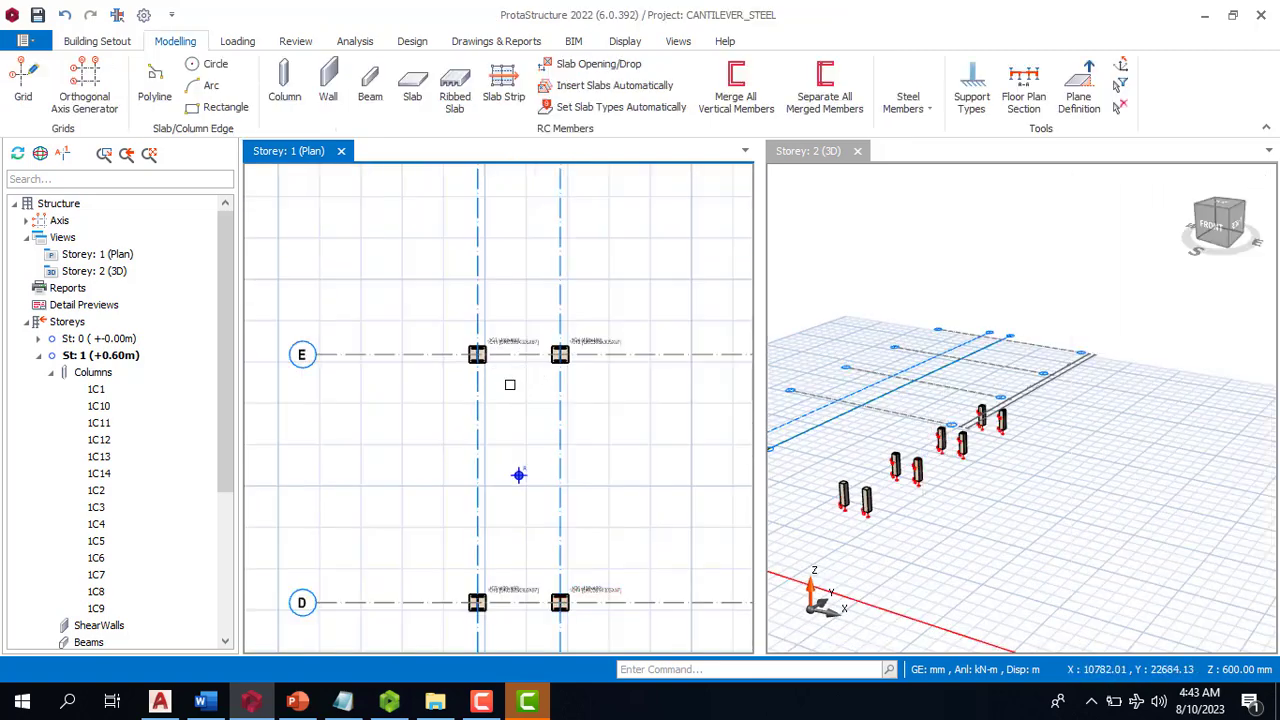
scroll(510, 385, up, 3)
click(529, 313)
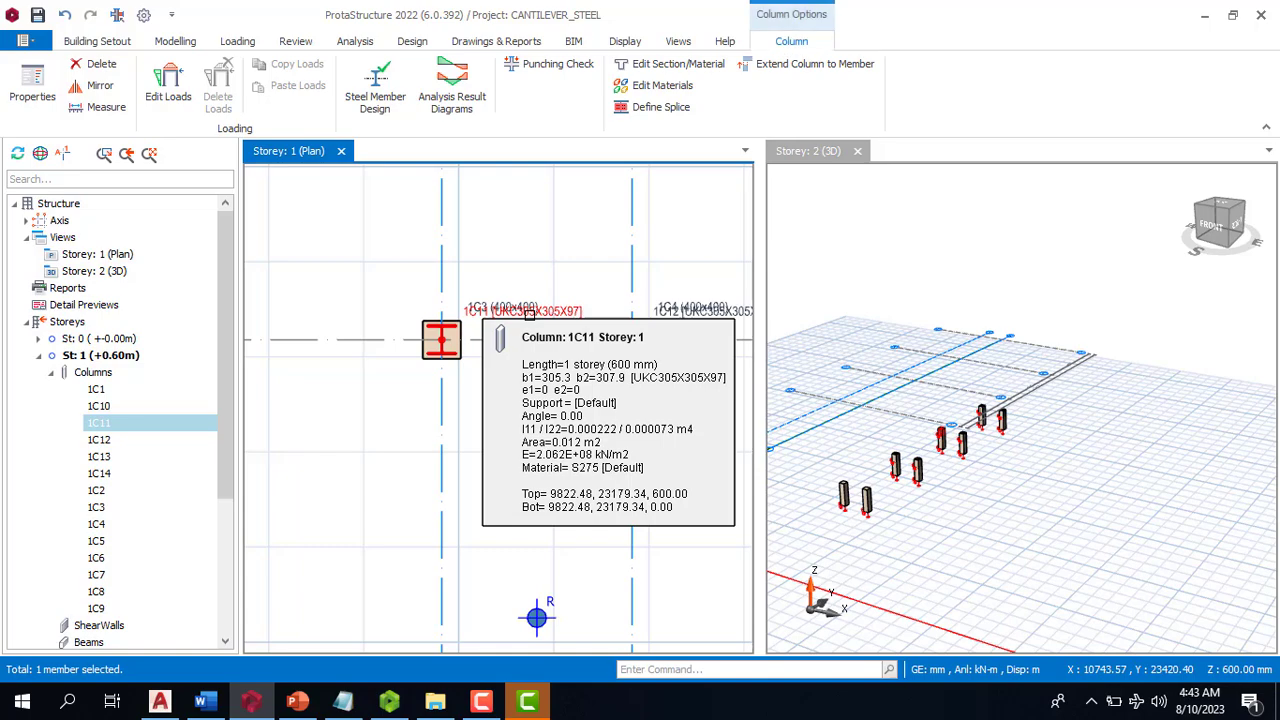
key(Delete)
Delete the 400x400 RC column where axis E crosses axis B, and undo that deletion
click(685, 311)
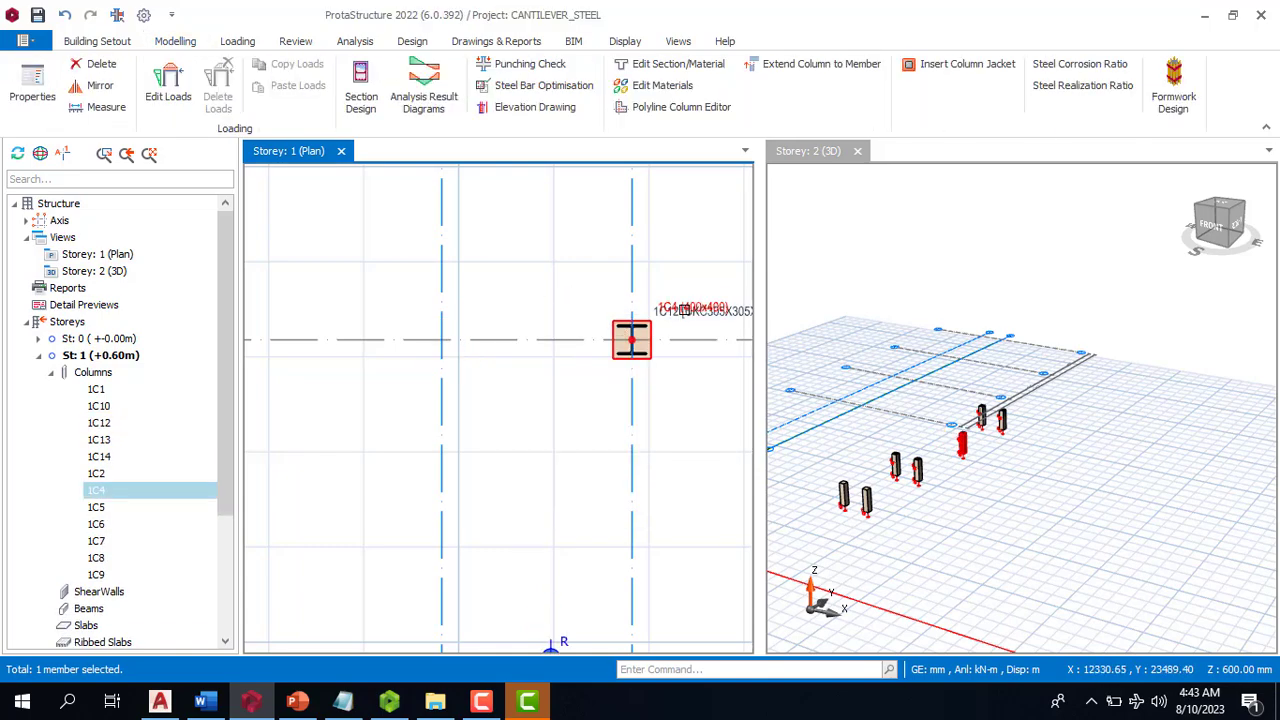
key(Delete)
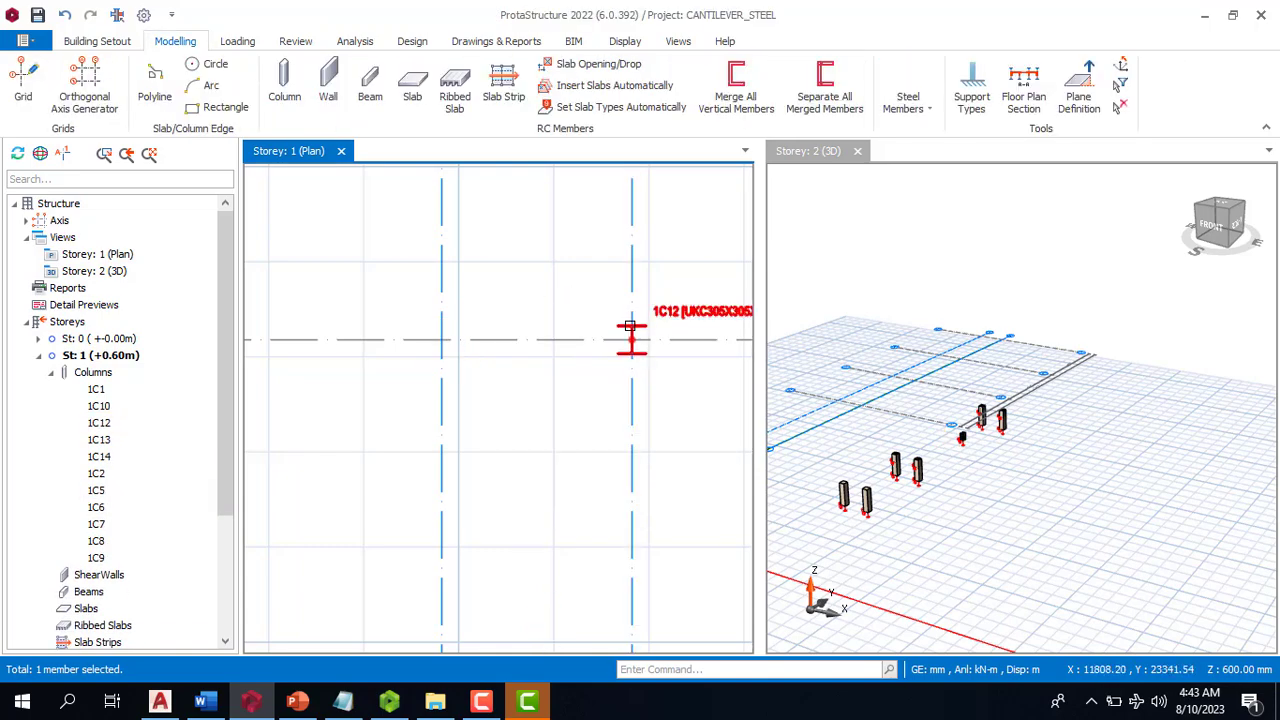
key(ctrl+z)
key(ctrl+z)
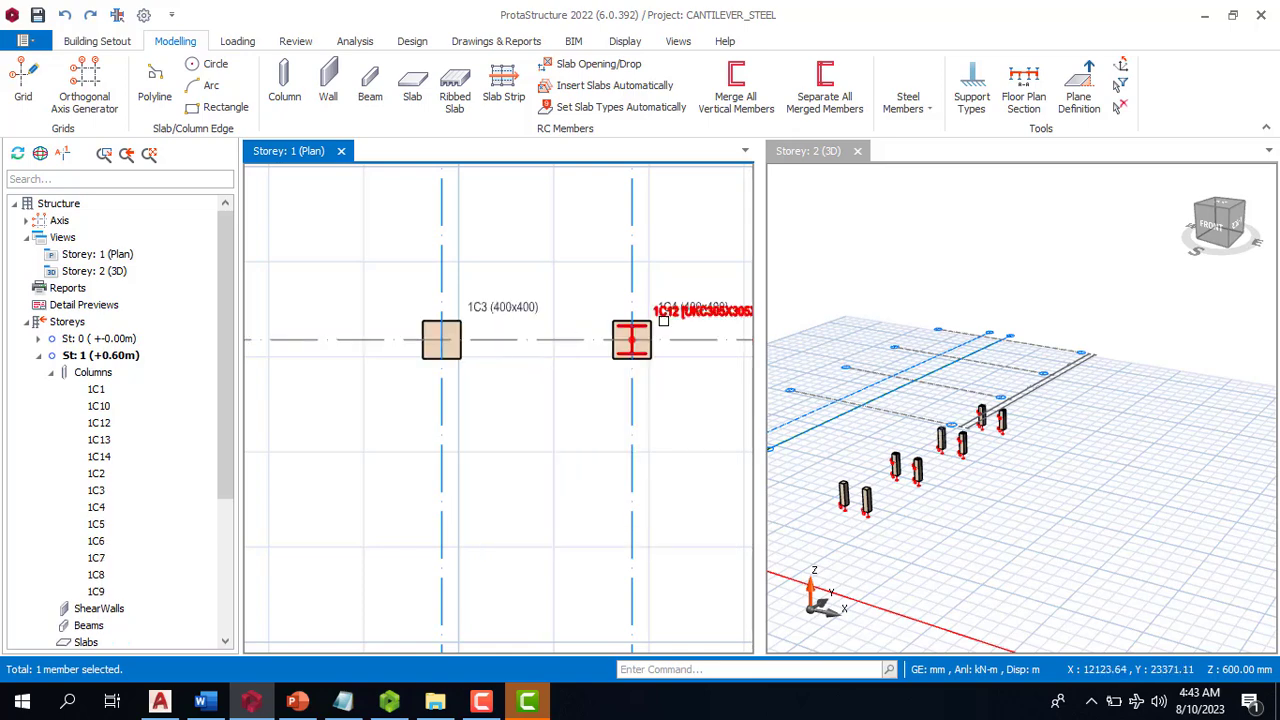
Delete the UKC305X305X97 steel column where axis E crosses axis B, keeping the RC column
scroll(663, 320, up, 3)
scroll(601, 329, down, 4)
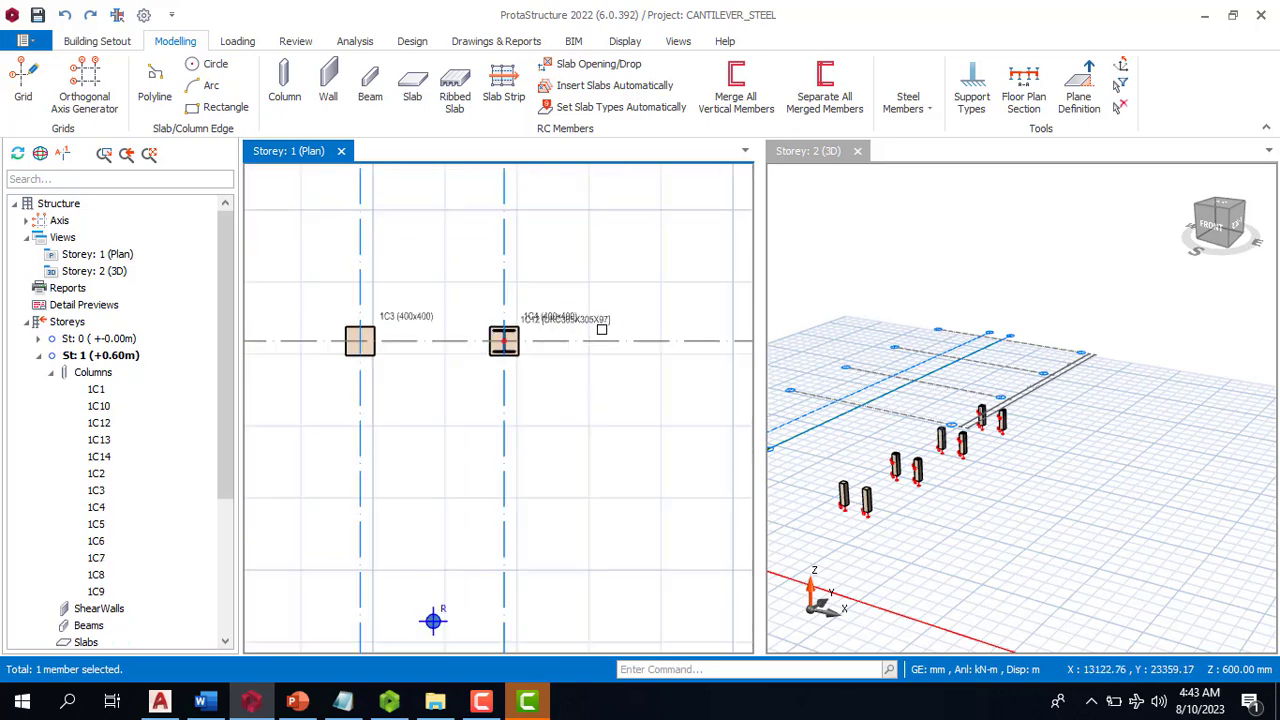
click(604, 327)
key(Delete)
scroll(621, 293, down, 3)
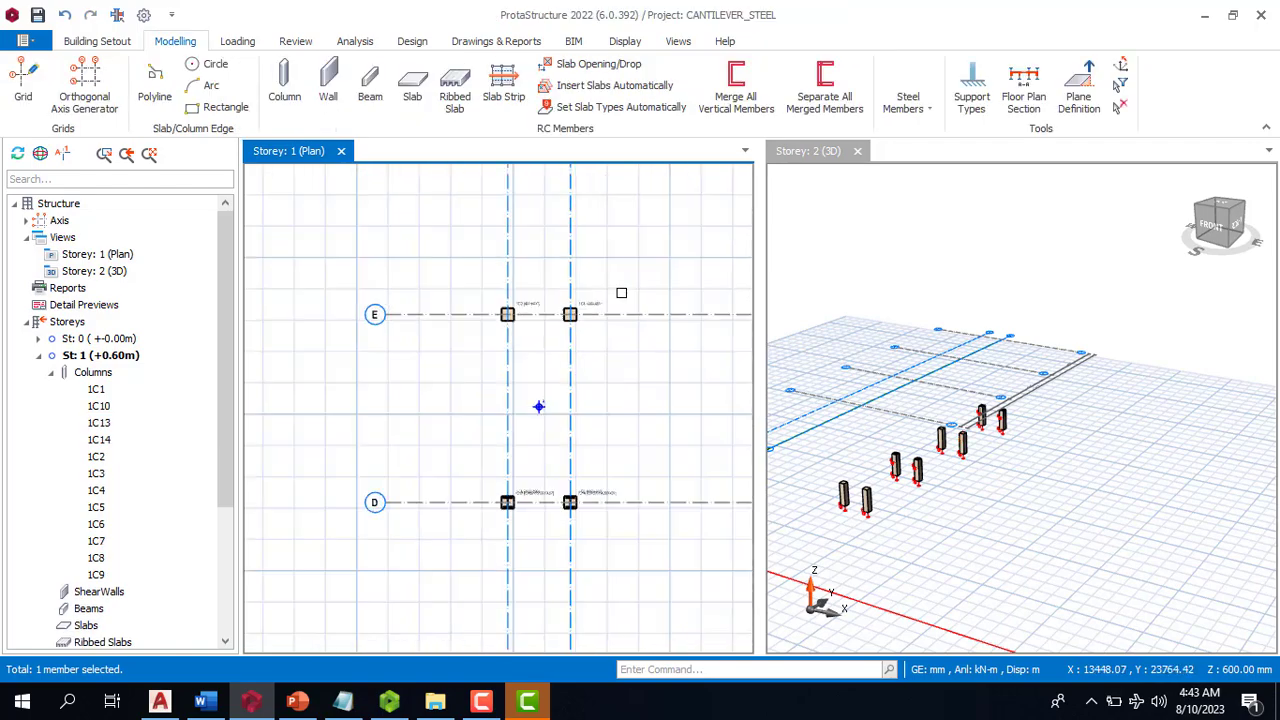
Delete the steel columns where axis D crosses axes A and B on storey 1
scroll(560, 420, up, 3)
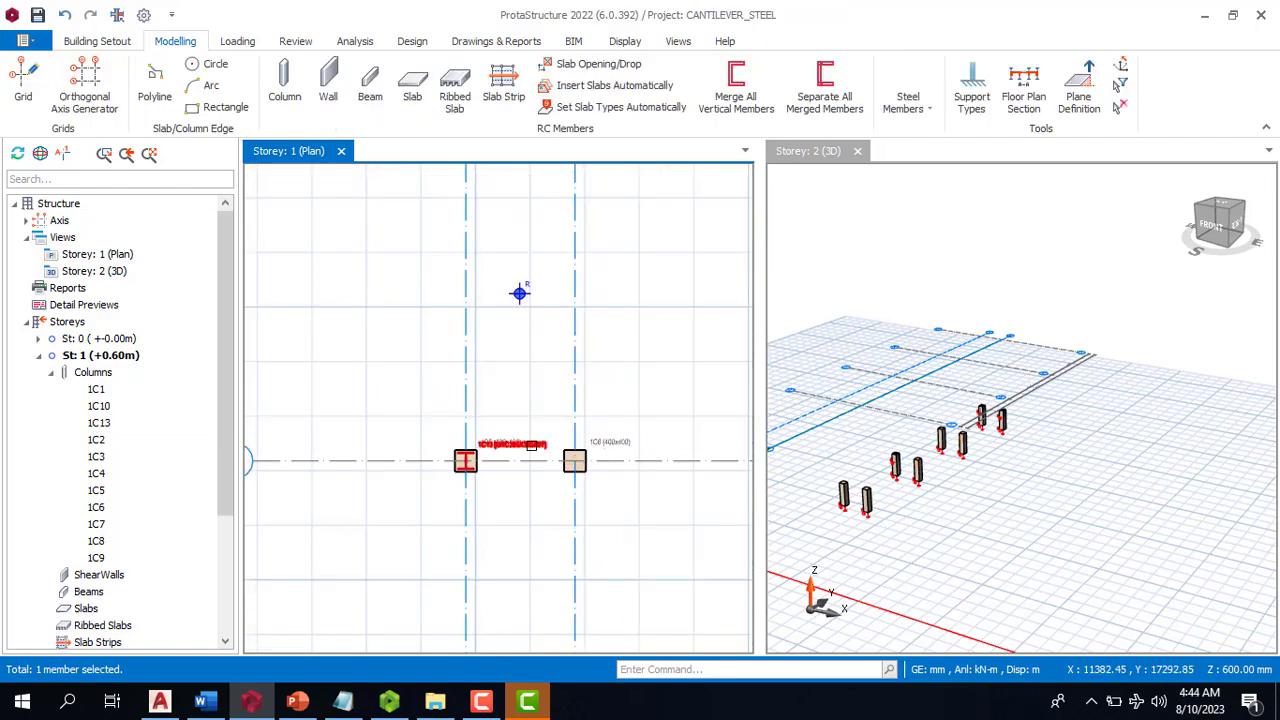
click(532, 444)
key(Delete)
Delete the two steel columns where axis F crosses axes A and B on storey 1
scroll(591, 406, down, 3)
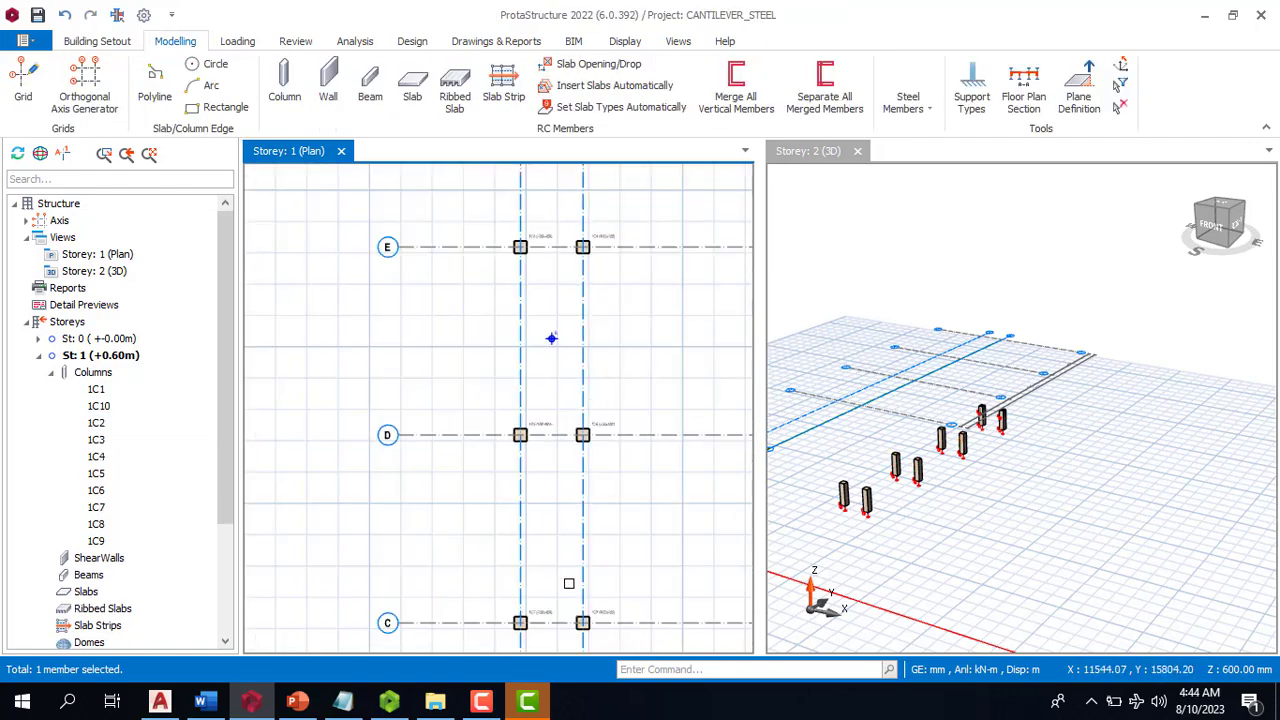
scroll(568, 583, up, 2)
scroll(600, 380, down, 5)
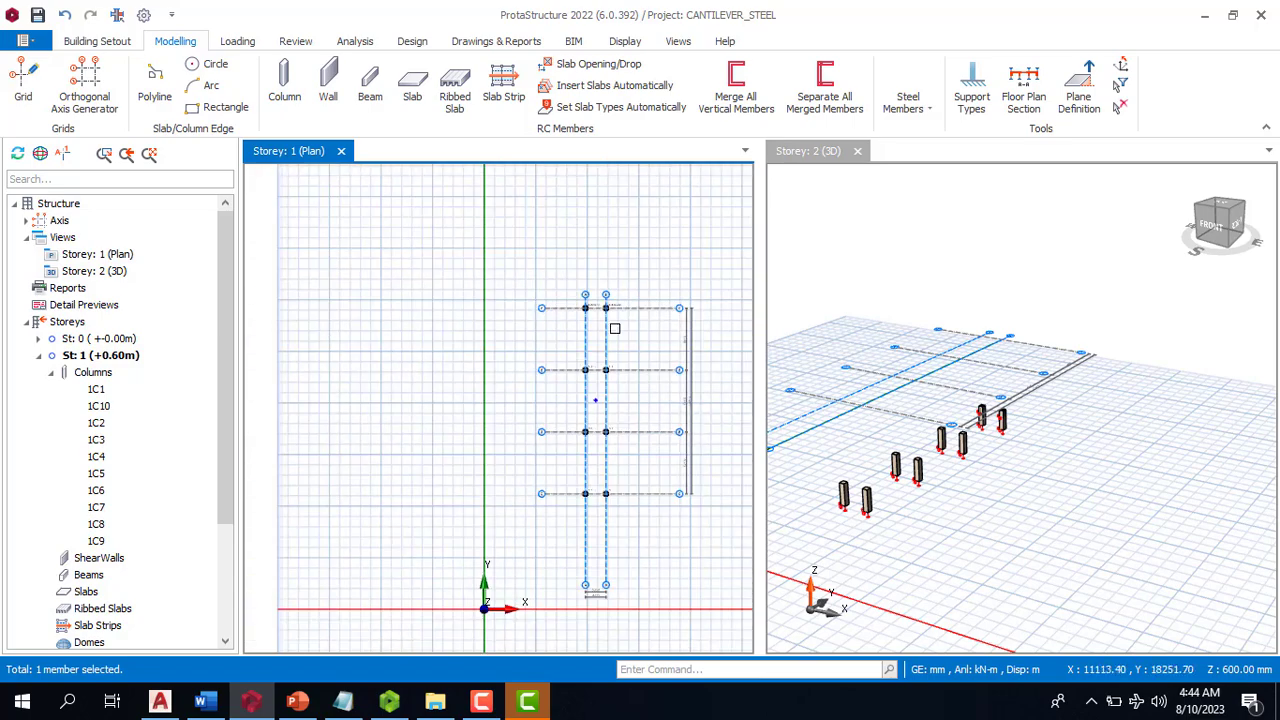
scroll(611, 303, up, 5)
click(539, 346)
key(Delete)
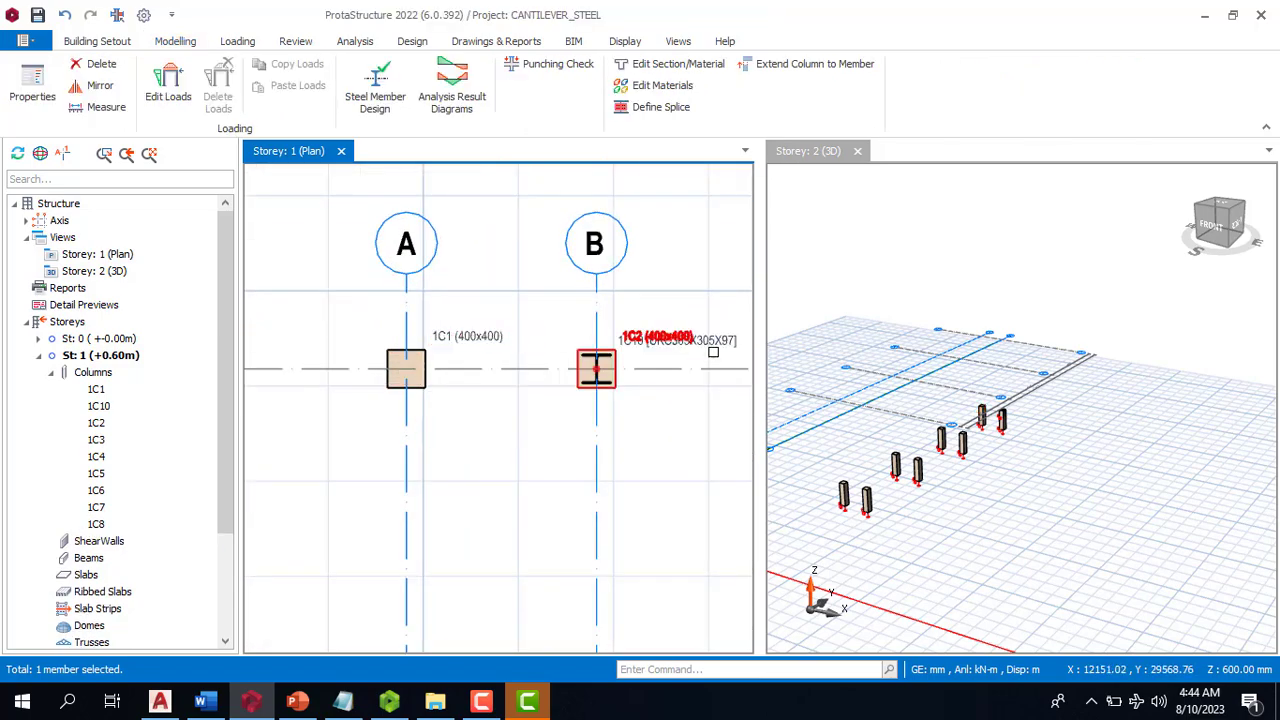
click(596, 368)
key(Delete)
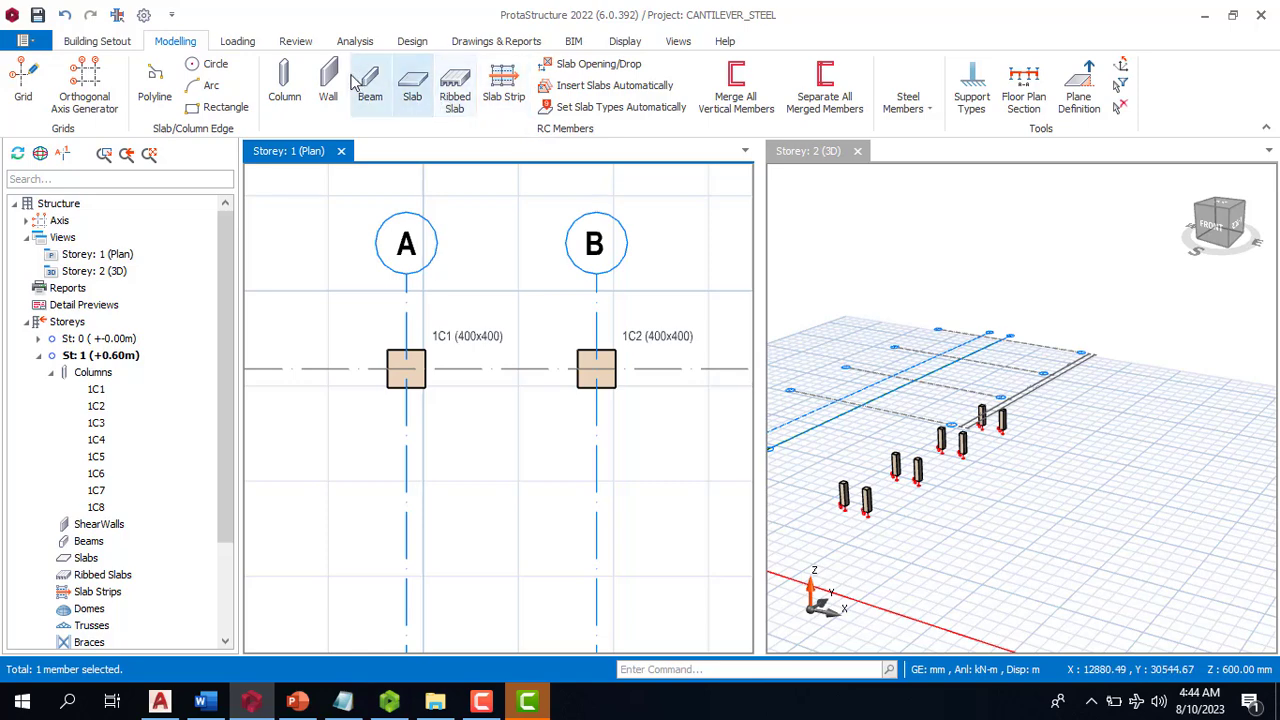
Make storey 2 (+6.60m) the active storey for steel column placement
click(905, 102)
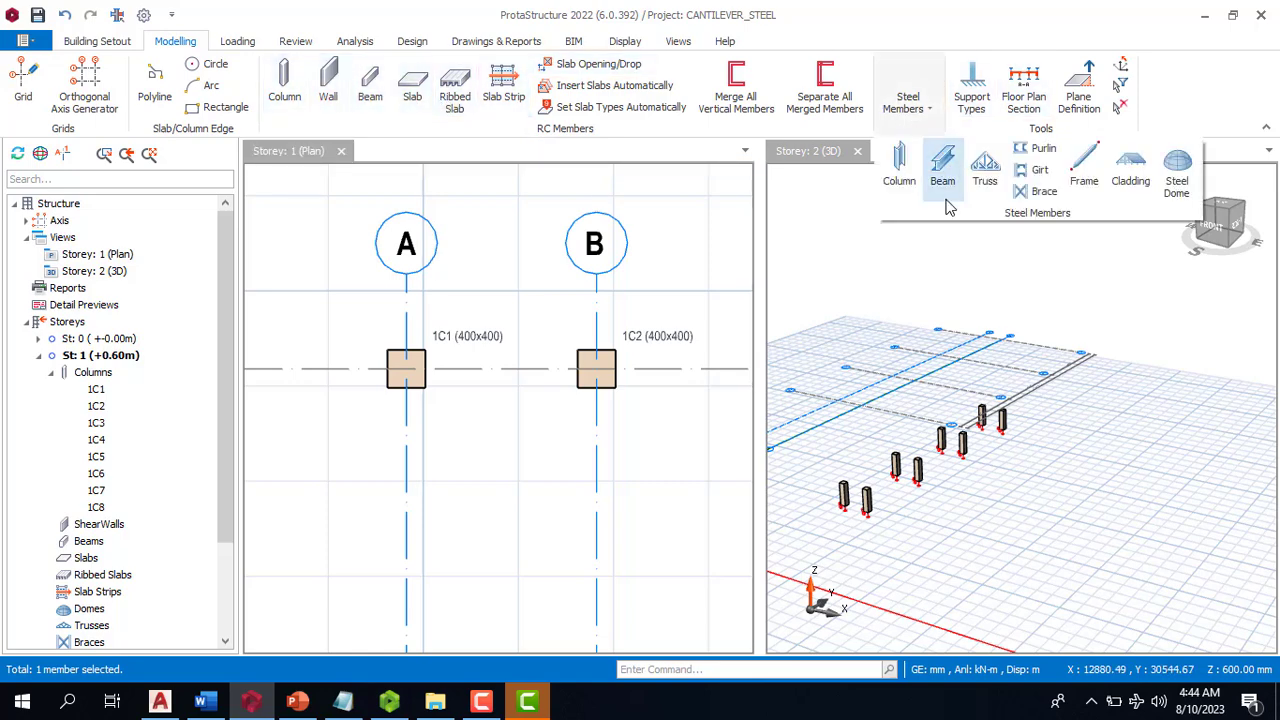
click(901, 172)
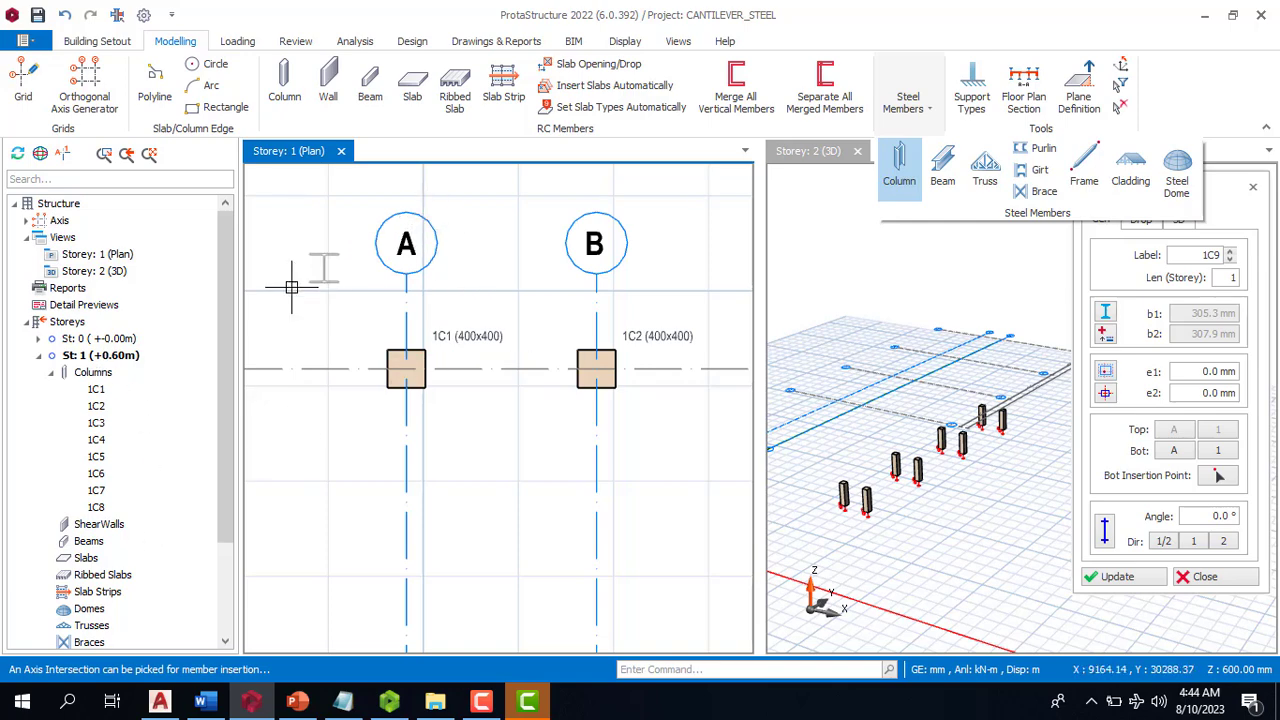
scroll(196, 460, down, 3)
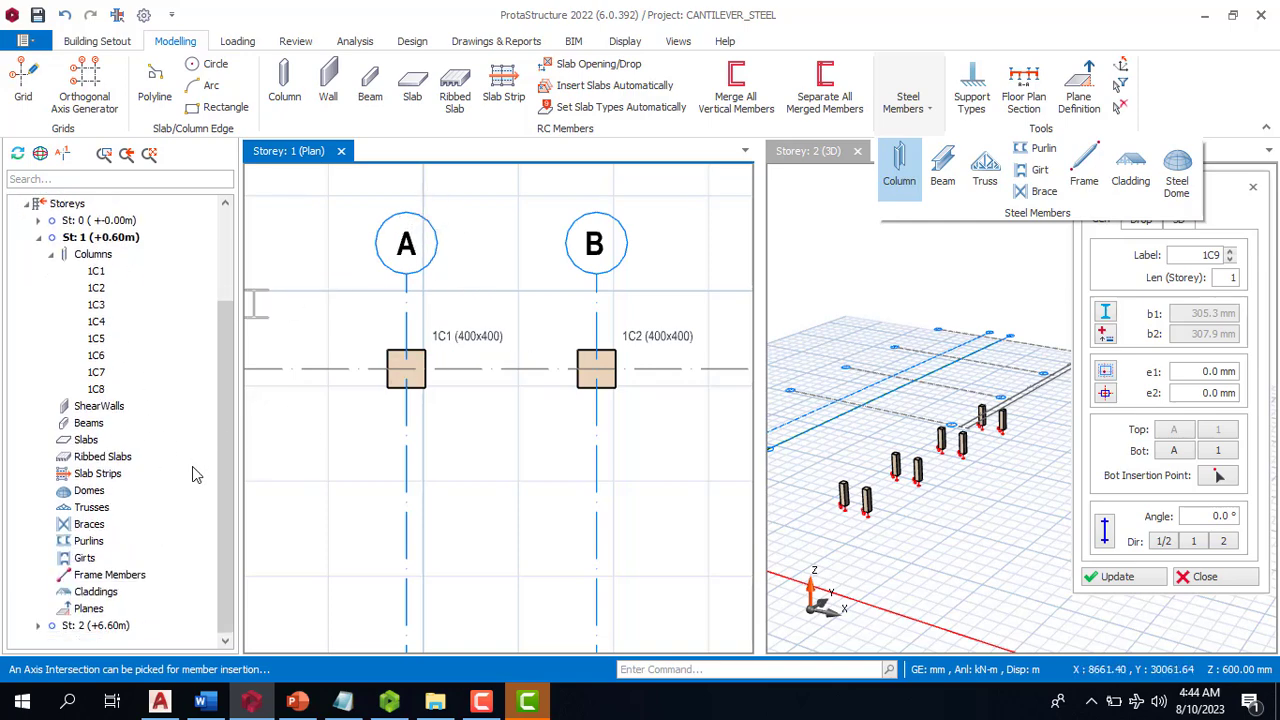
click(92, 625)
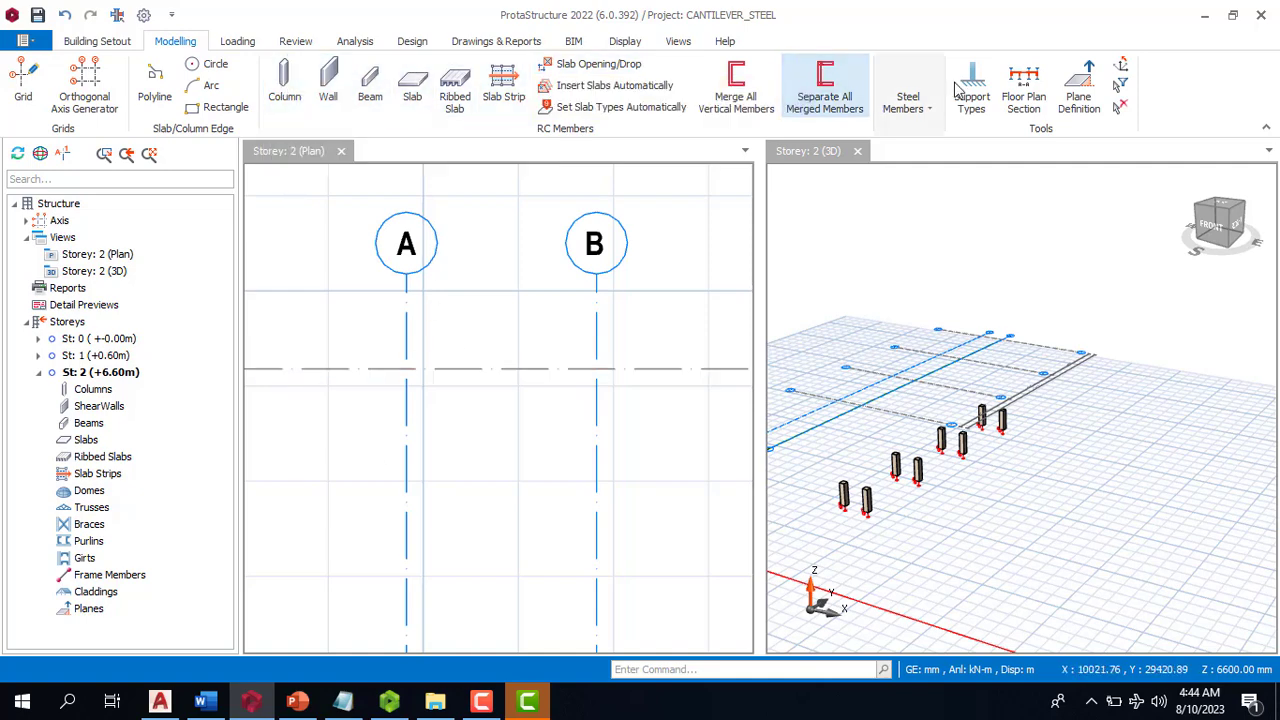
Place UKC305X305X97 steel columns on storey 2 where axes F and E cross axes A and B
click(929, 114)
click(897, 172)
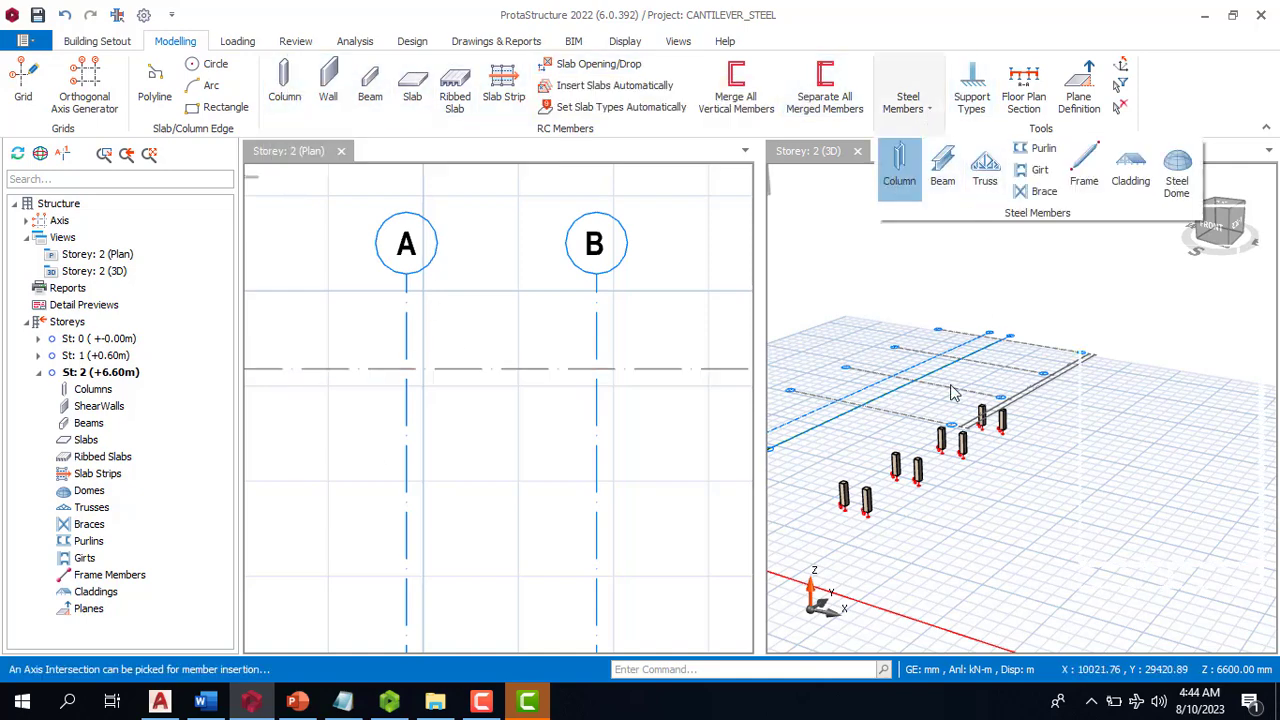
scroll(560, 241, down, 3)
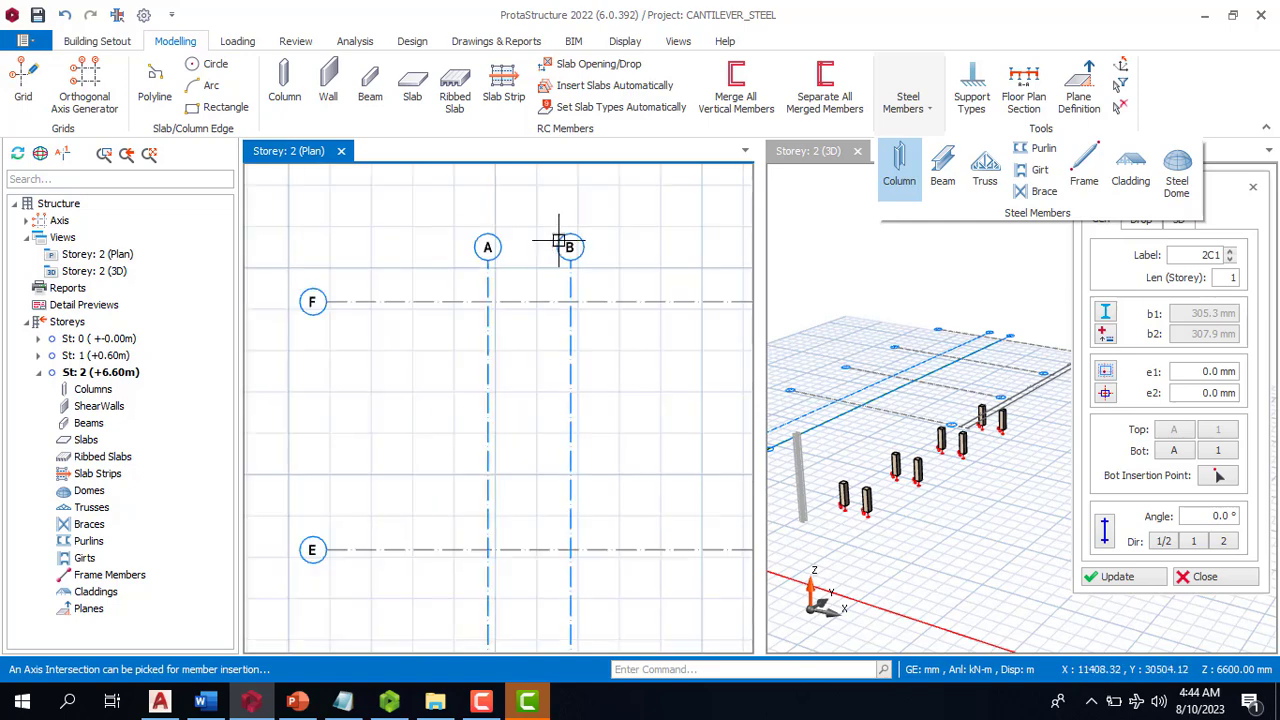
click(504, 300)
click(572, 302)
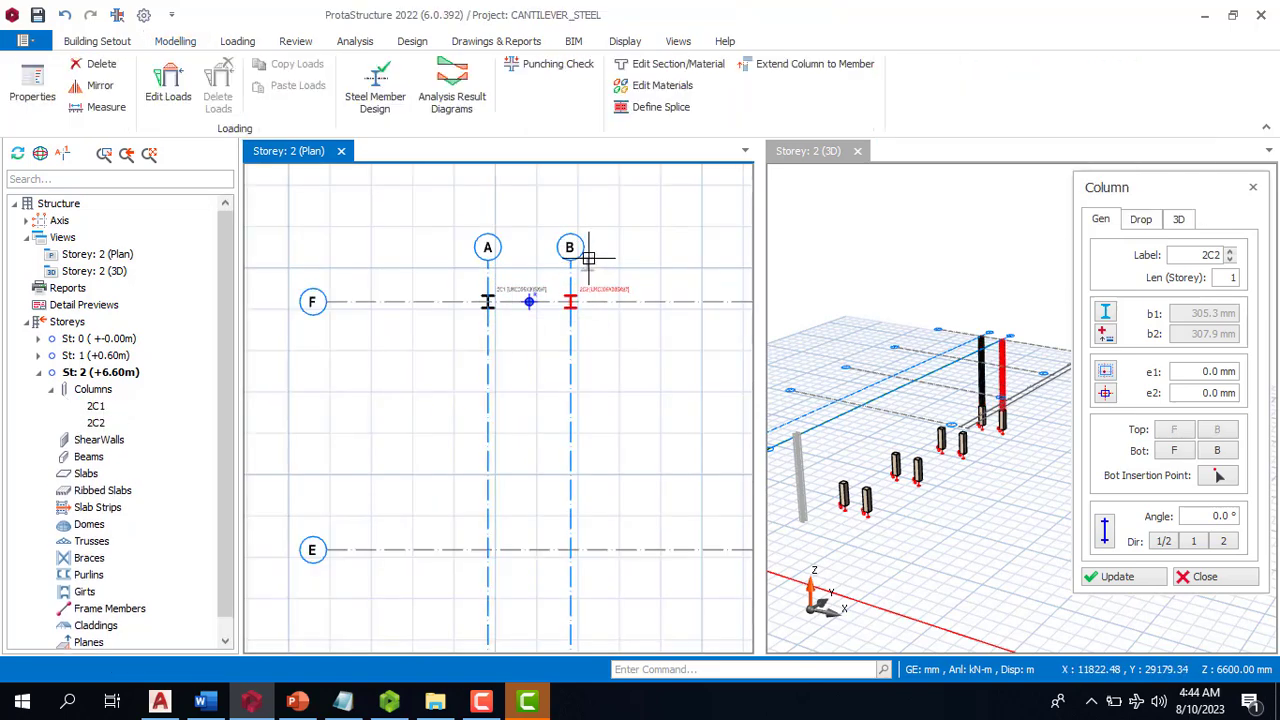
scroll(575, 305, down, 3)
scroll(560, 385, up, 3)
click(527, 376)
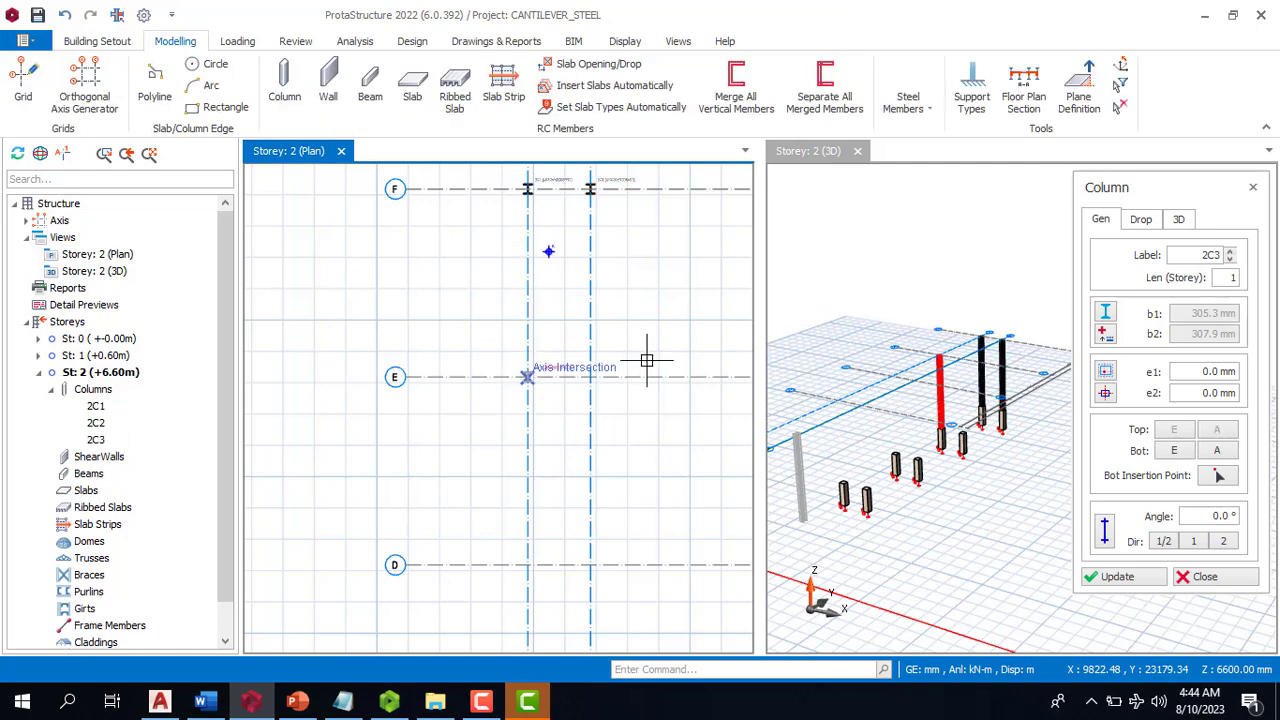
click(595, 377)
Place storey 2 steel columns together at the intersections of axes D and C with axes A and B, and end placement
scroll(523, 414, down, 3)
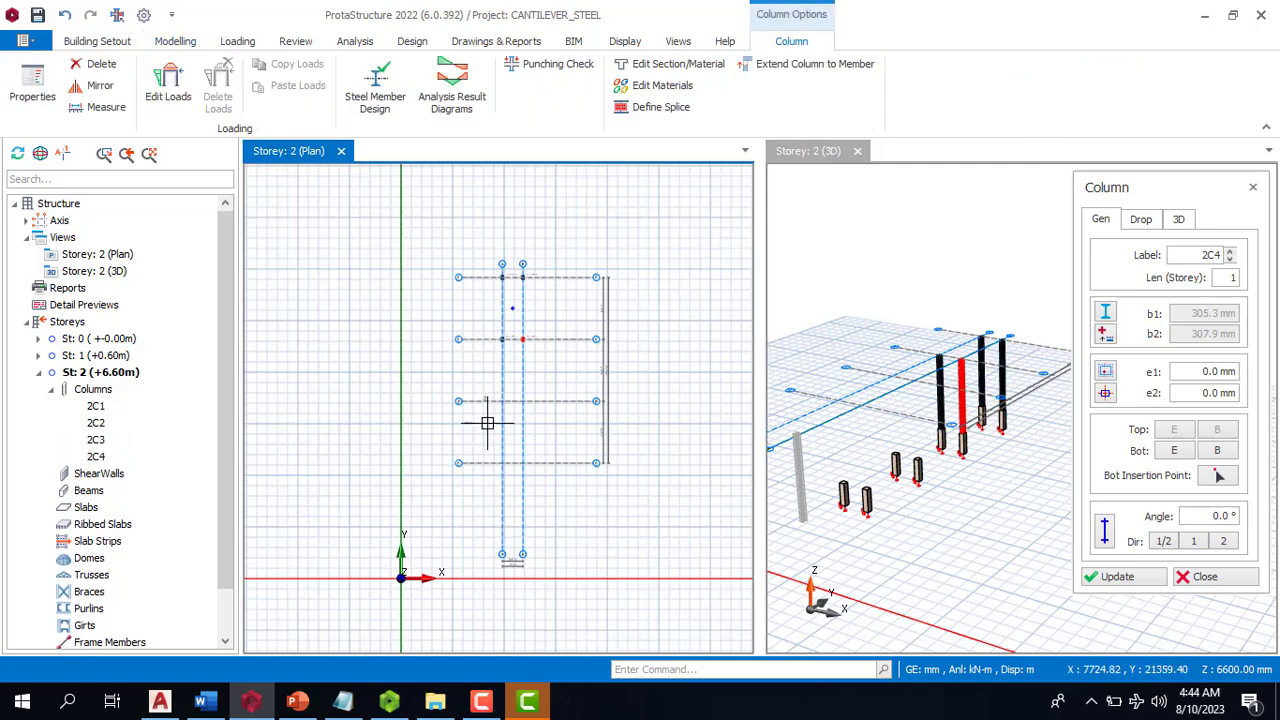
drag(480, 338, 597, 486)
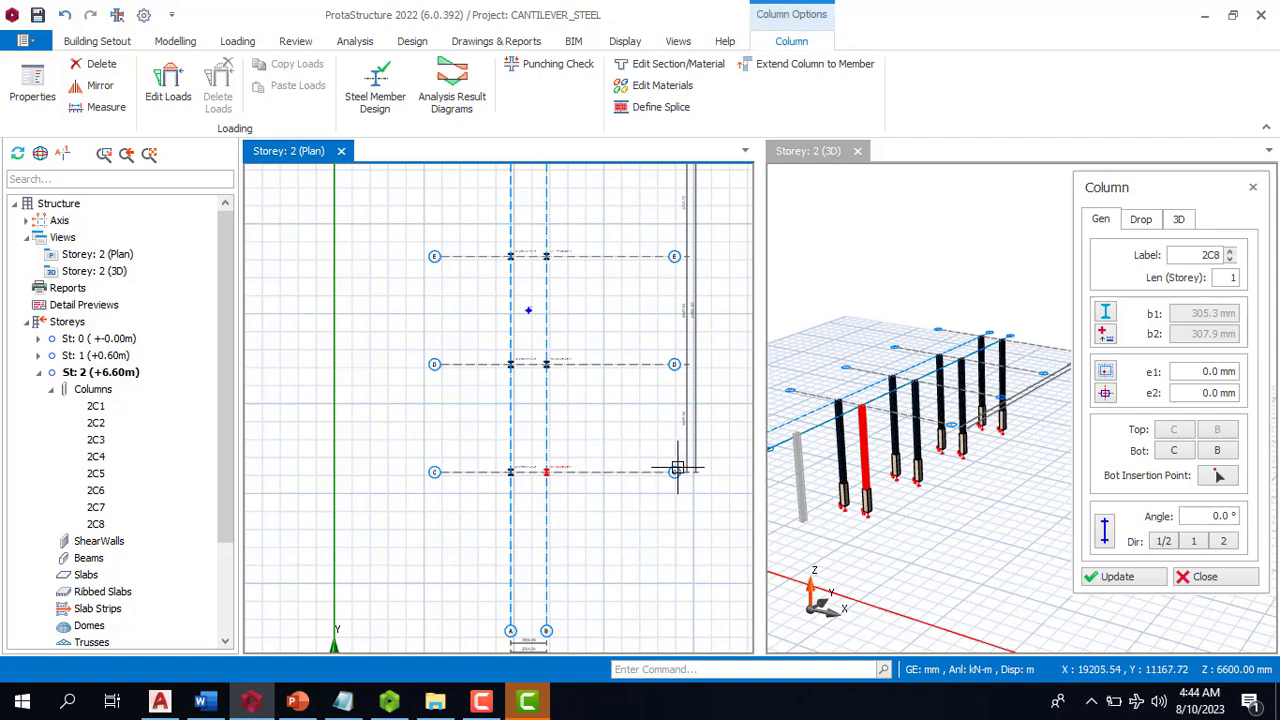
key(Escape)
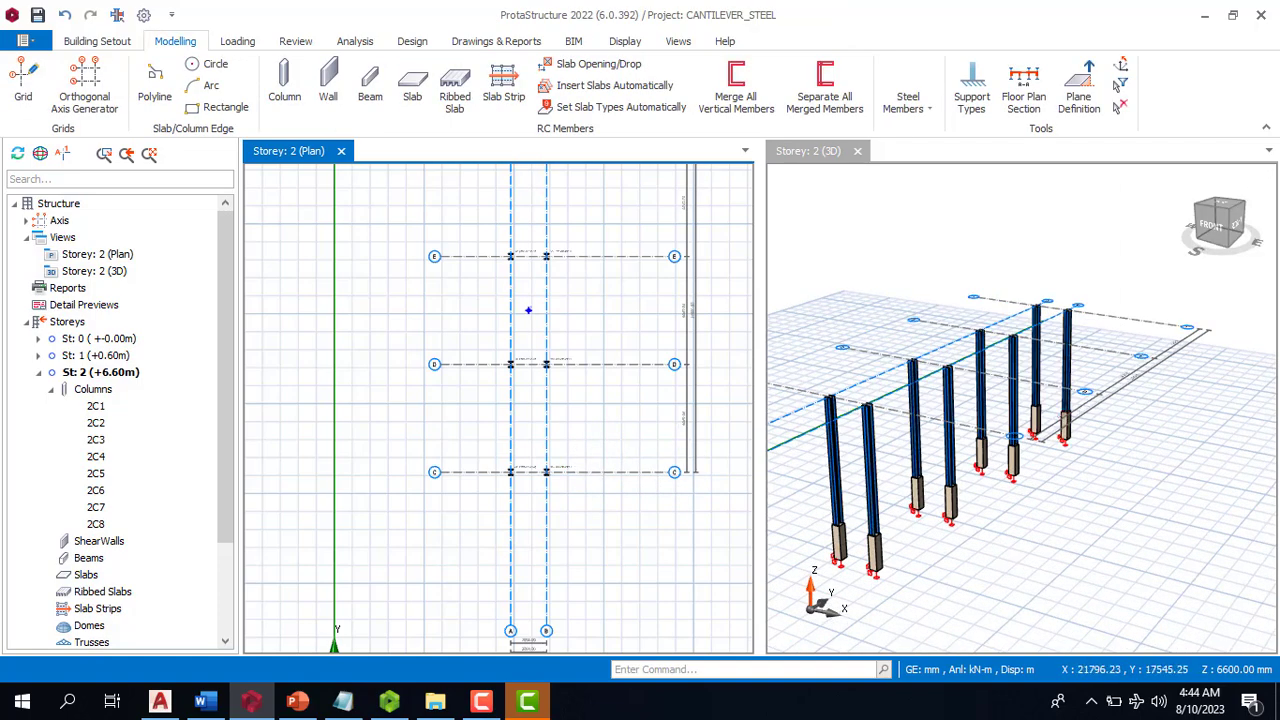
scroll(997, 366, down, 3)
scroll(958, 393, up, 3)
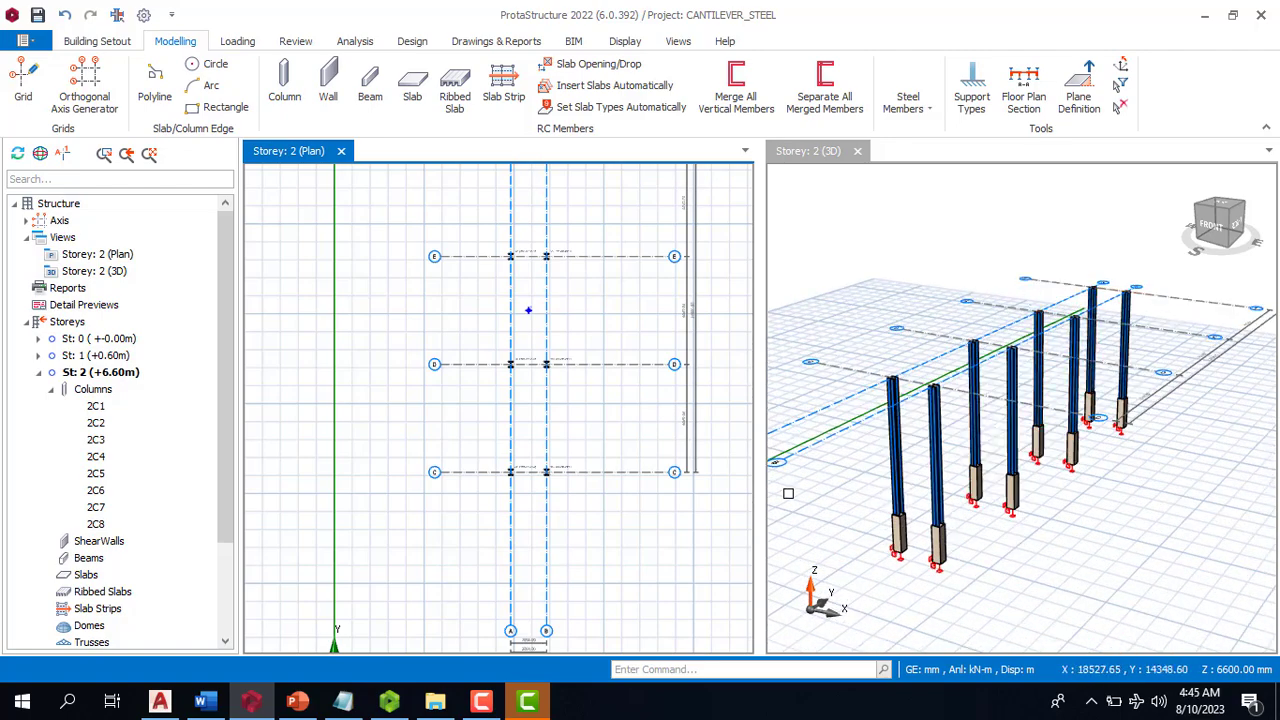
scroll(411, 457, down, 3)
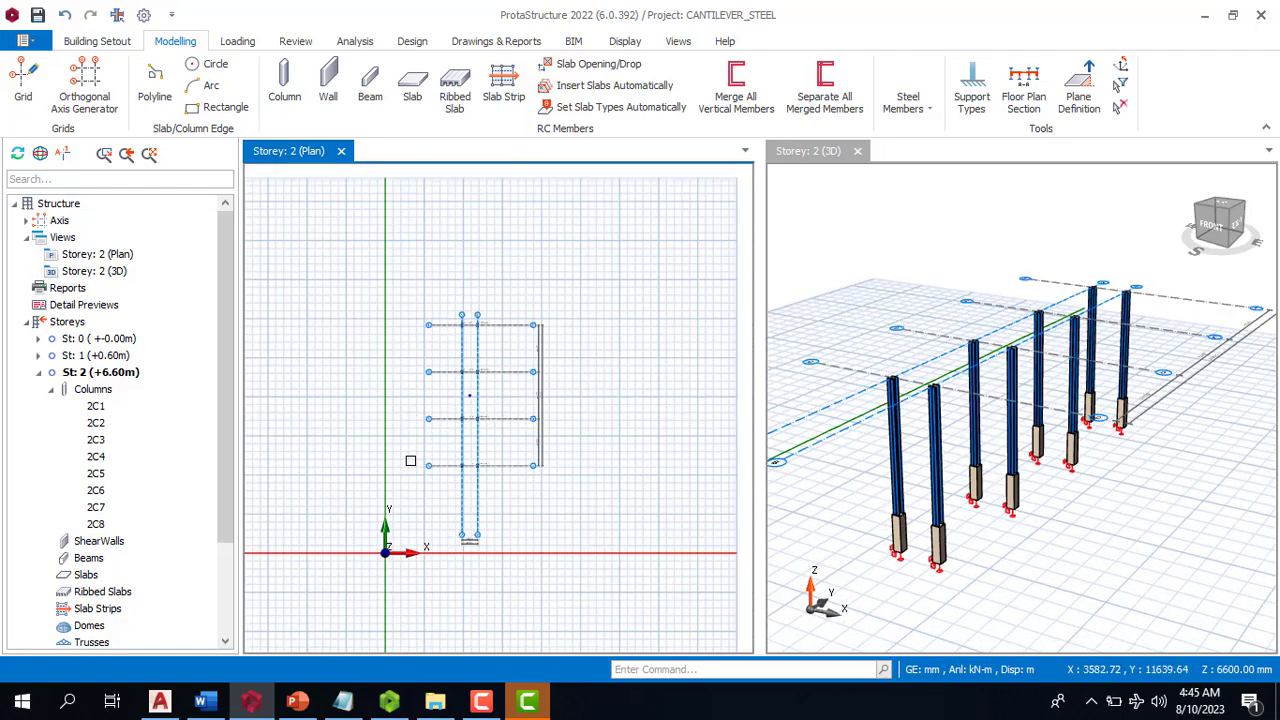
scroll(456, 484, up, 2)
scroll(457, 430, down, 2)
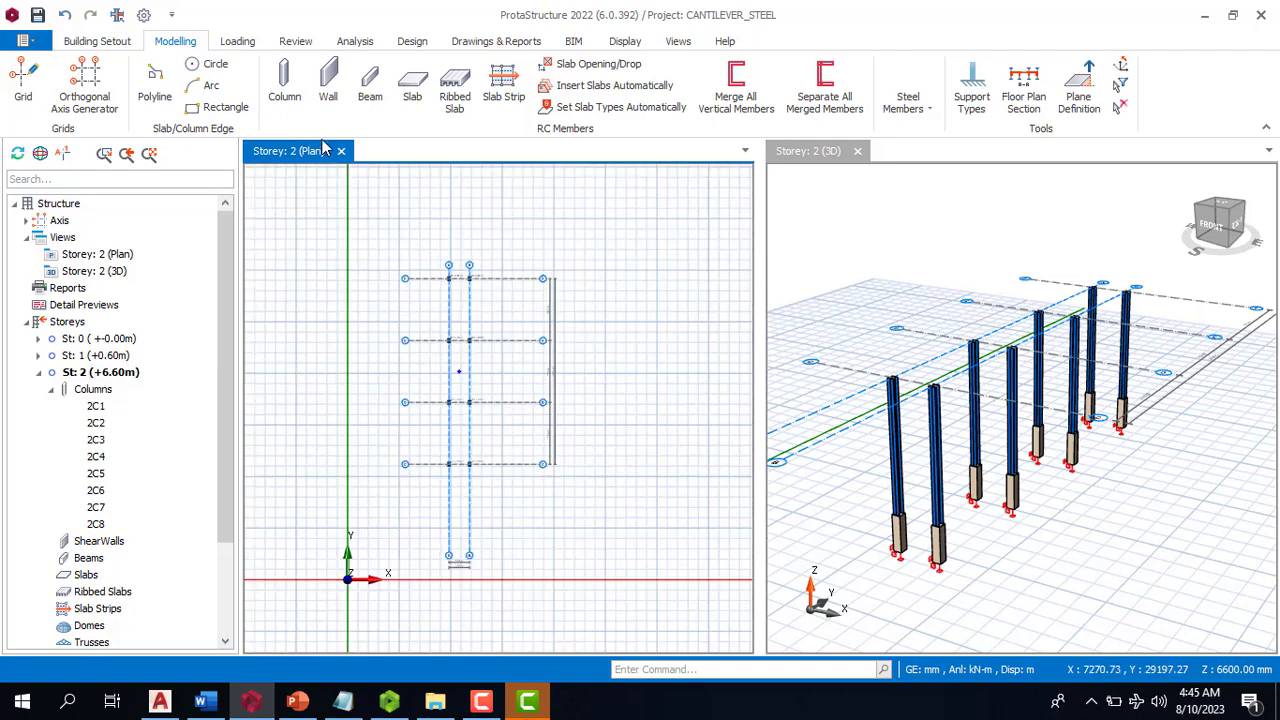
Start a steel beam on storey 2 and assign it the UKC305X305X97 section from the BS universal column database
click(385, 82)
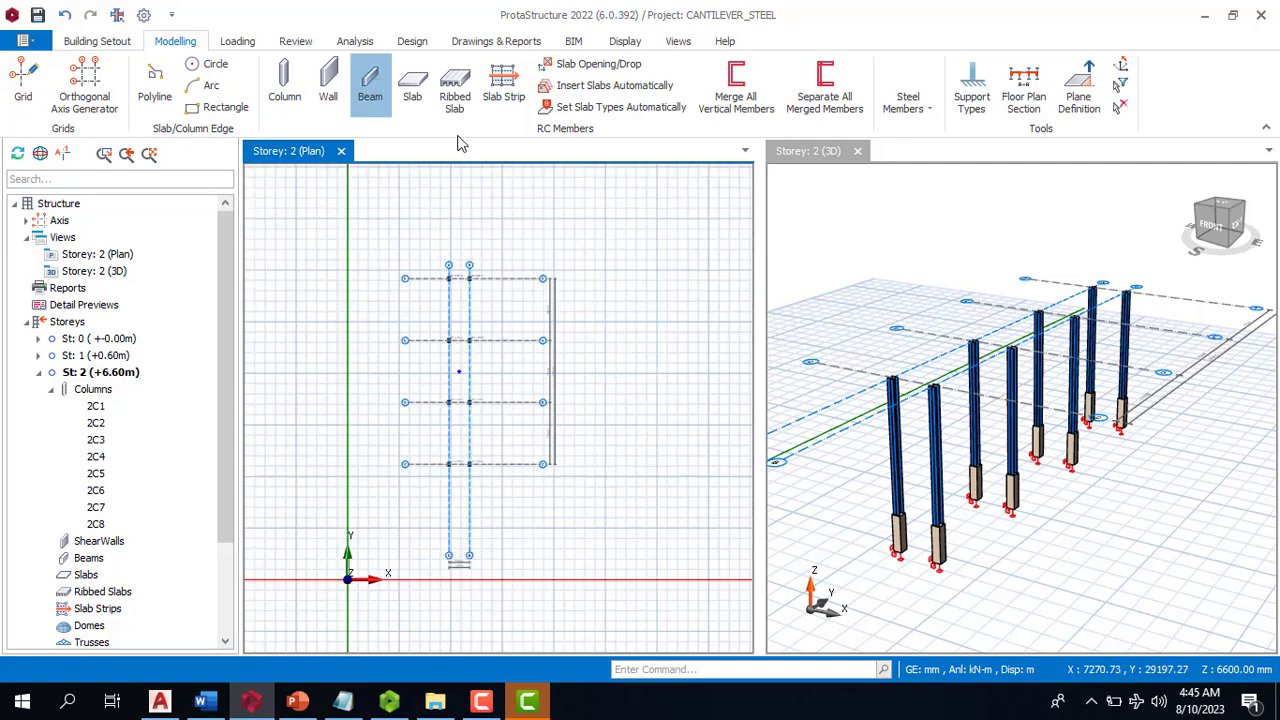
click(908, 100)
click(942, 168)
scroll(449, 335, up, 2)
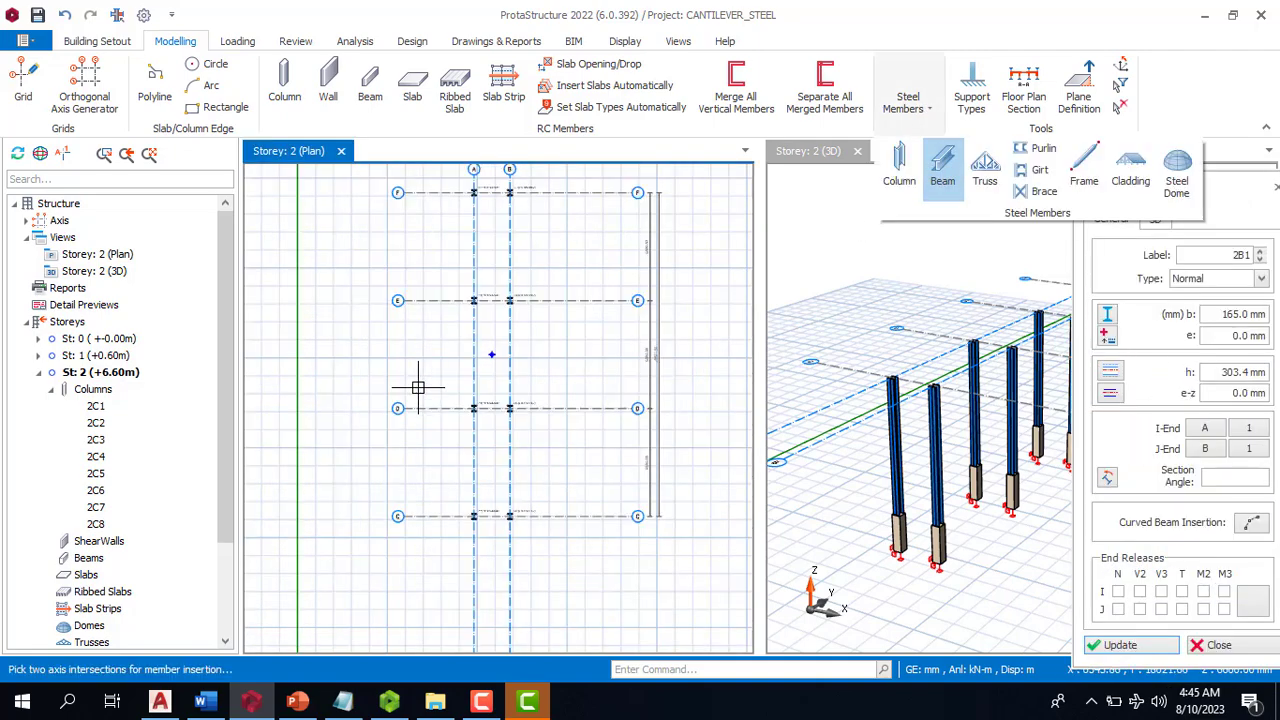
scroll(420, 380, up, 2)
scroll(449, 209, up, 2)
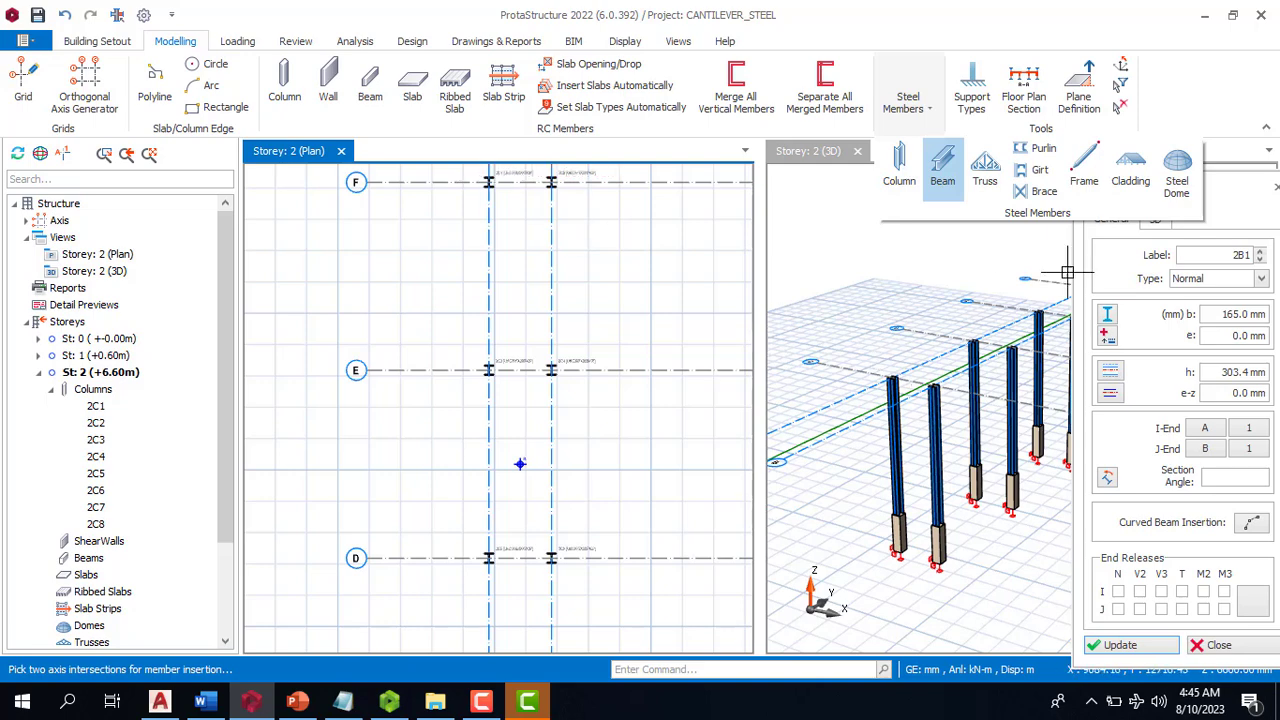
click(1114, 315)
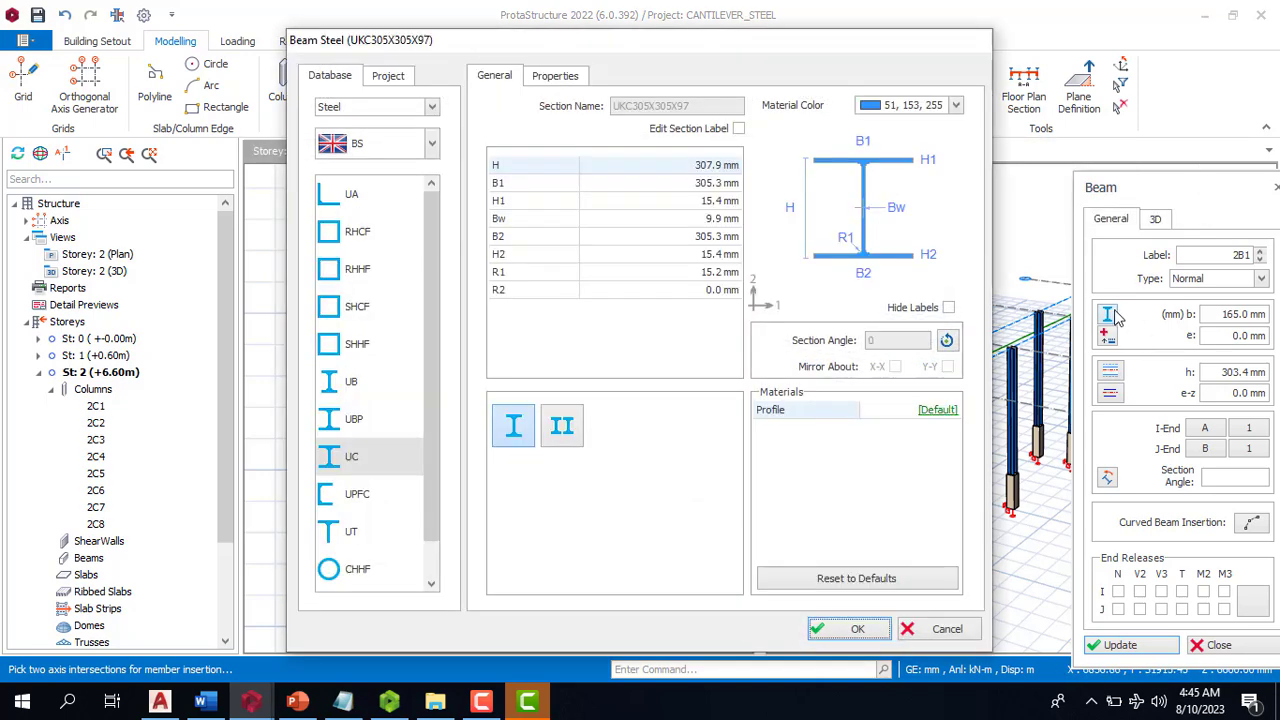
click(351, 452)
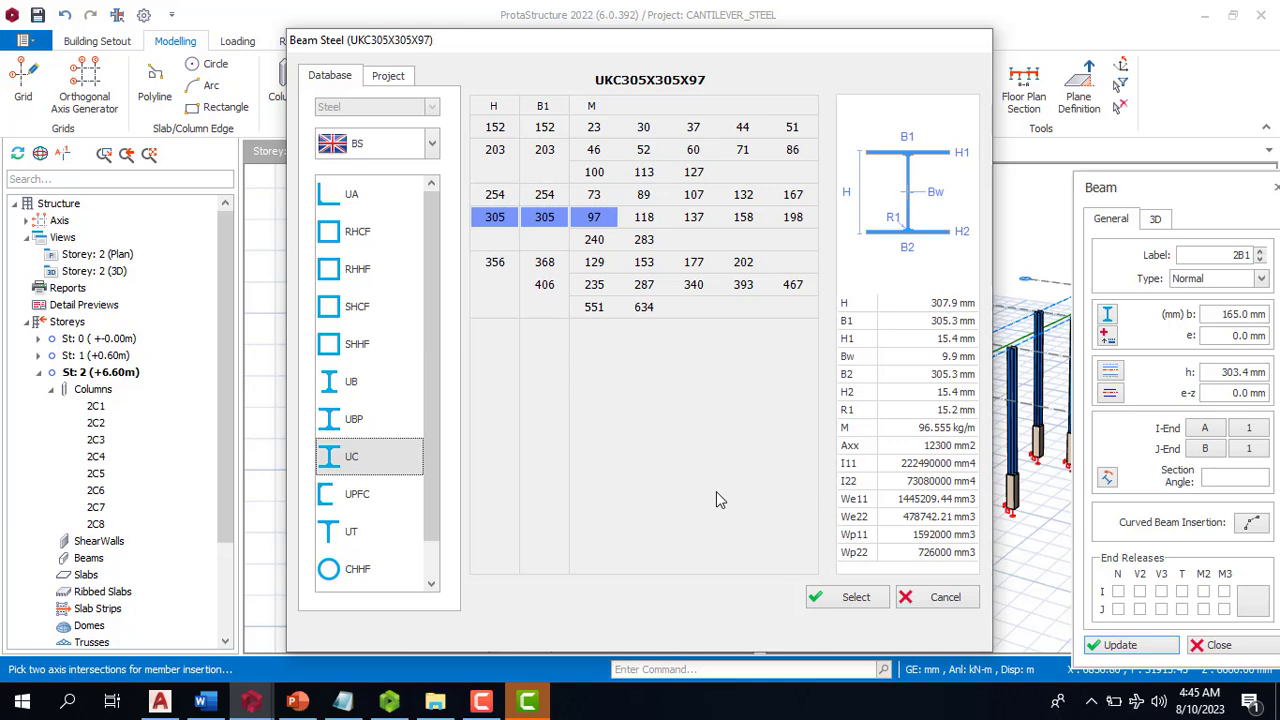
click(856, 601)
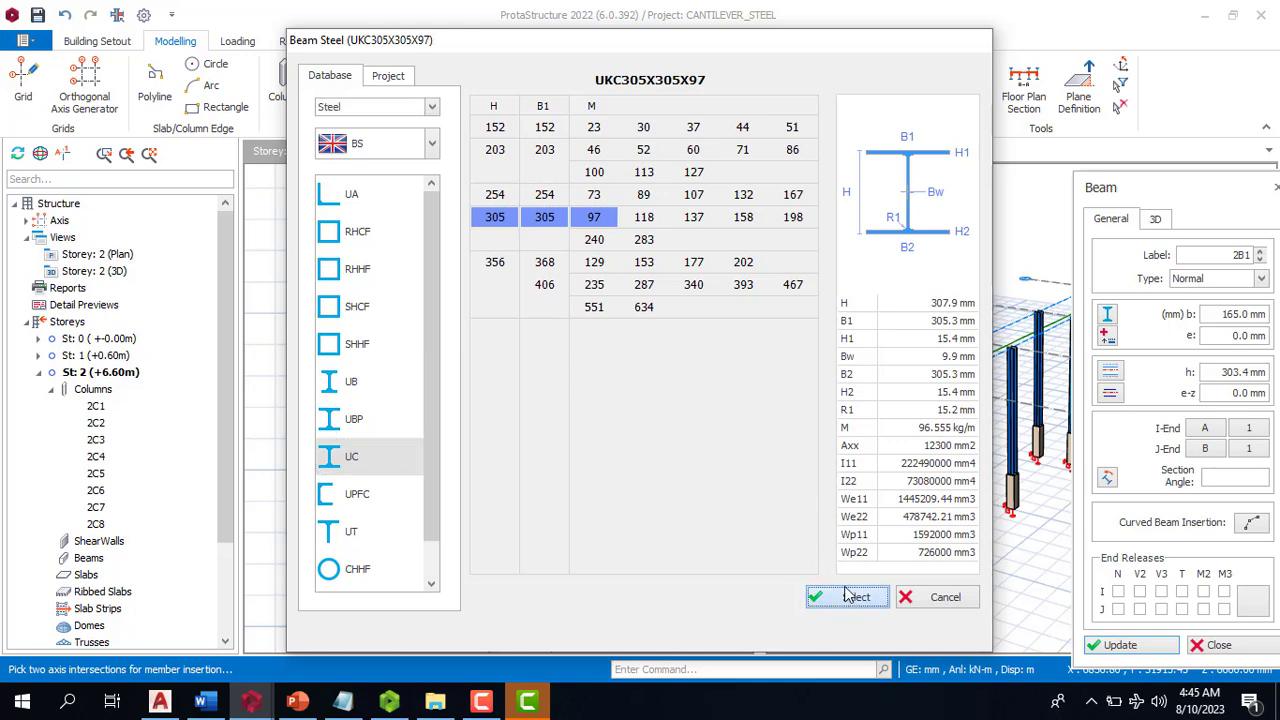
click(850, 628)
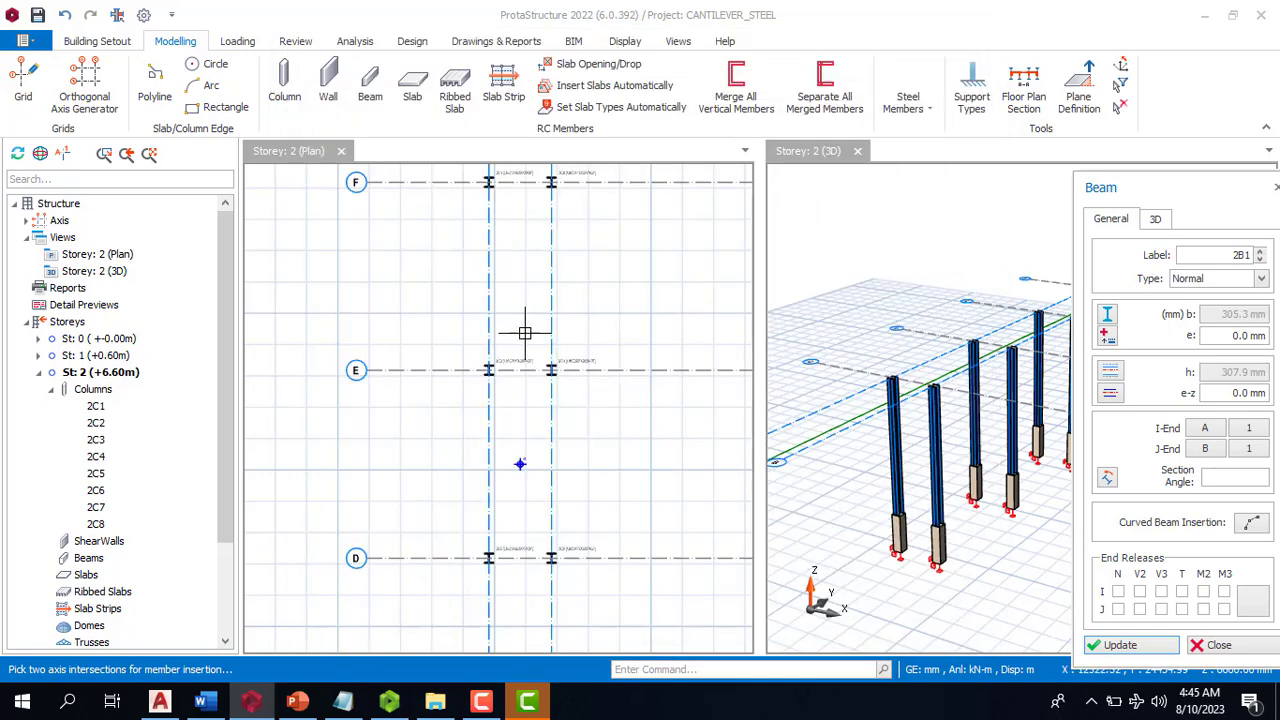
Place the steel beam along axis A from axis F to axis C on storey 2, splitting it at the columns it crosses
scroll(467, 394, down, 1)
scroll(466, 271, up, 3)
click(496, 275)
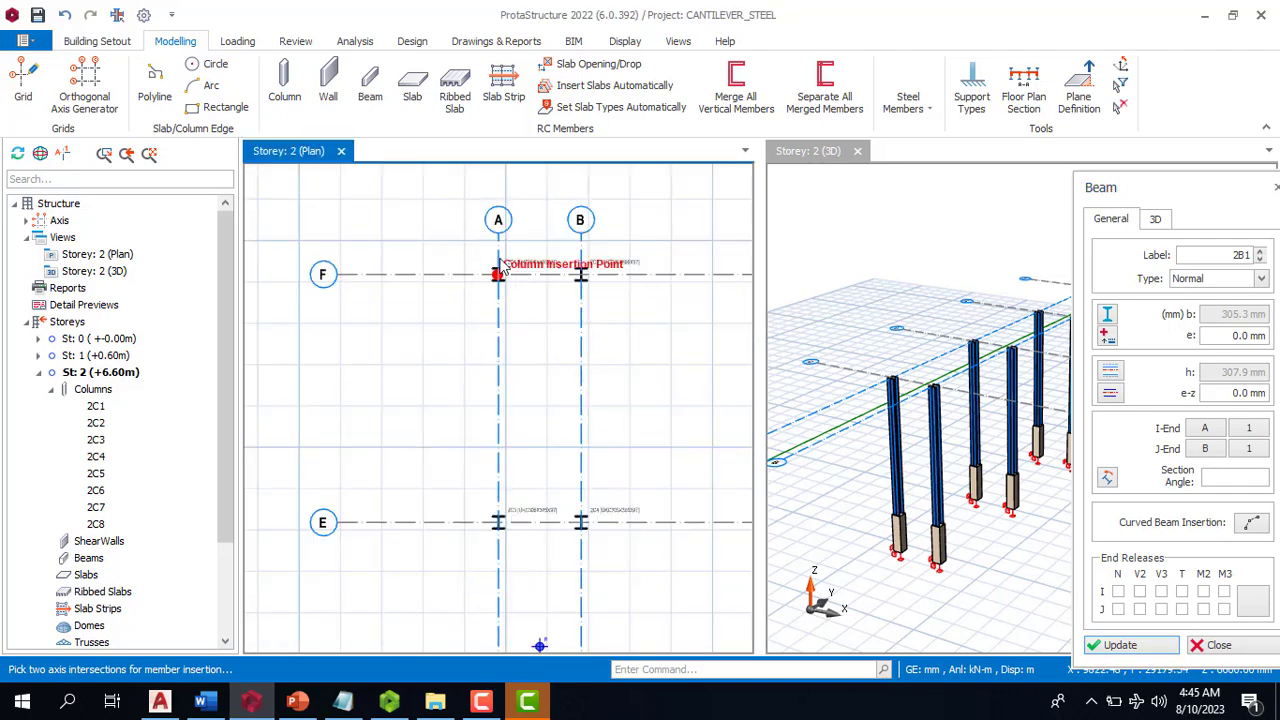
scroll(512, 235, down, 3)
scroll(505, 525, up, 4)
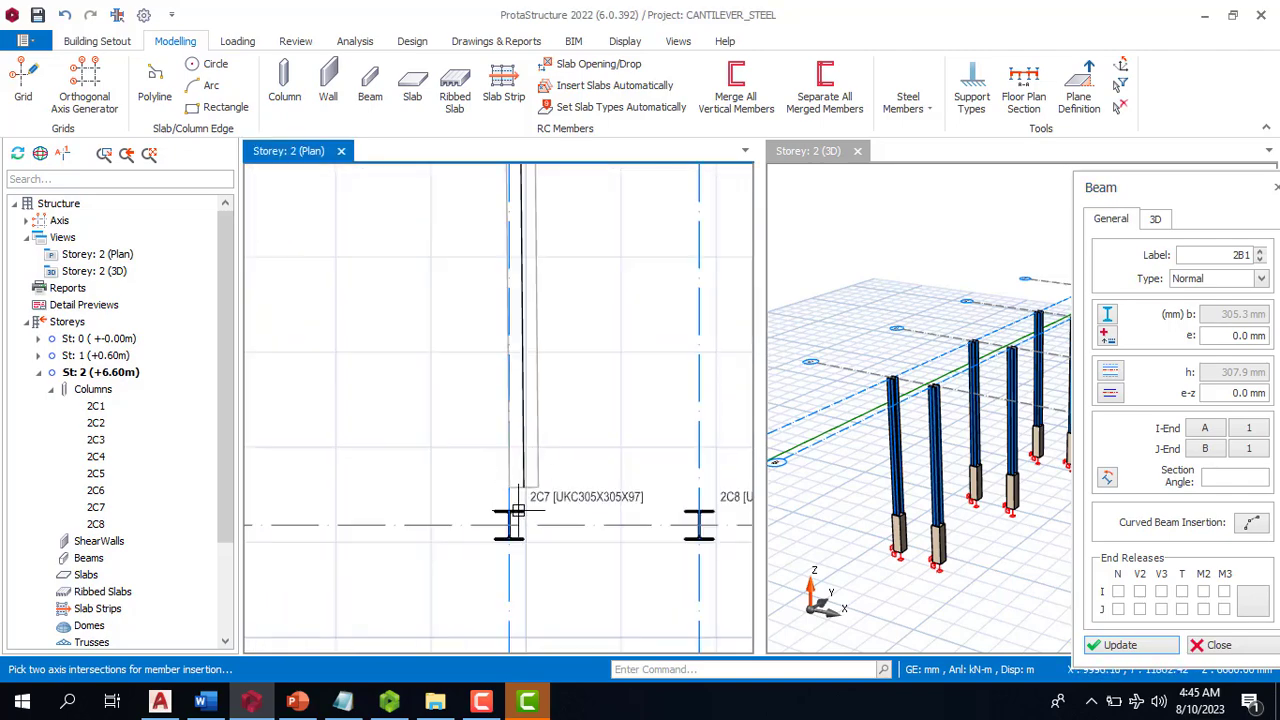
click(510, 522)
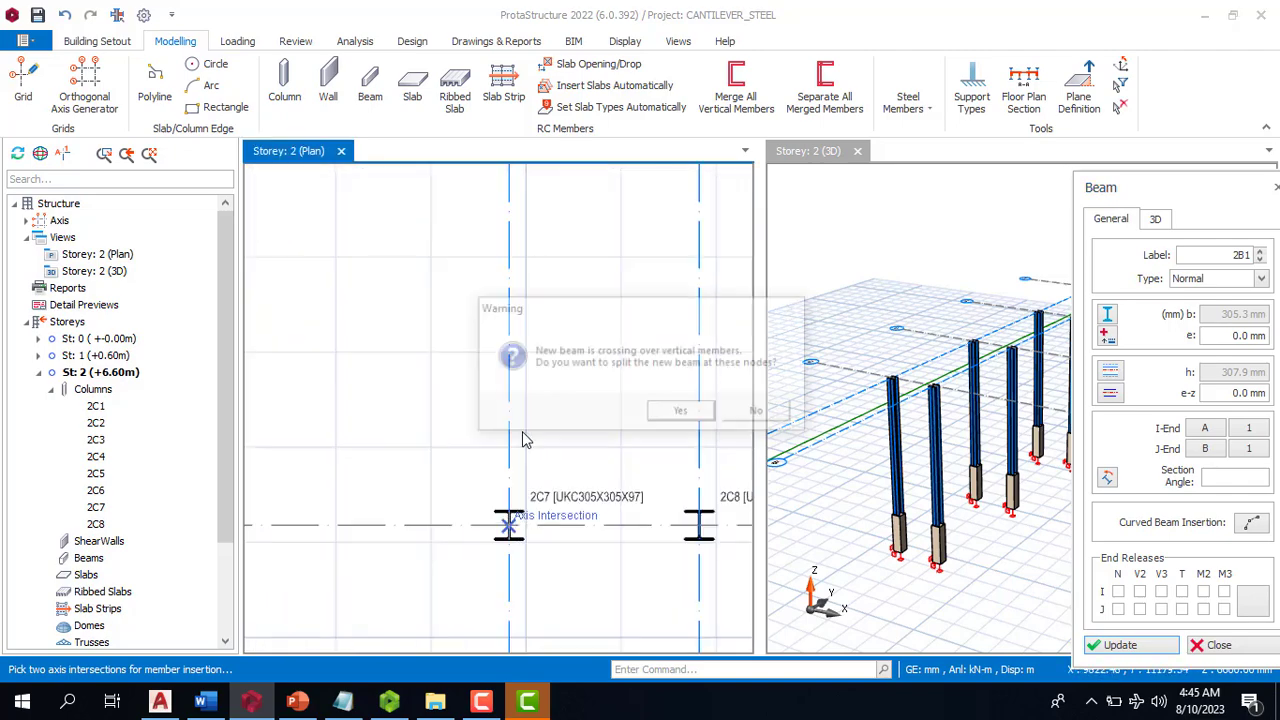
click(675, 411)
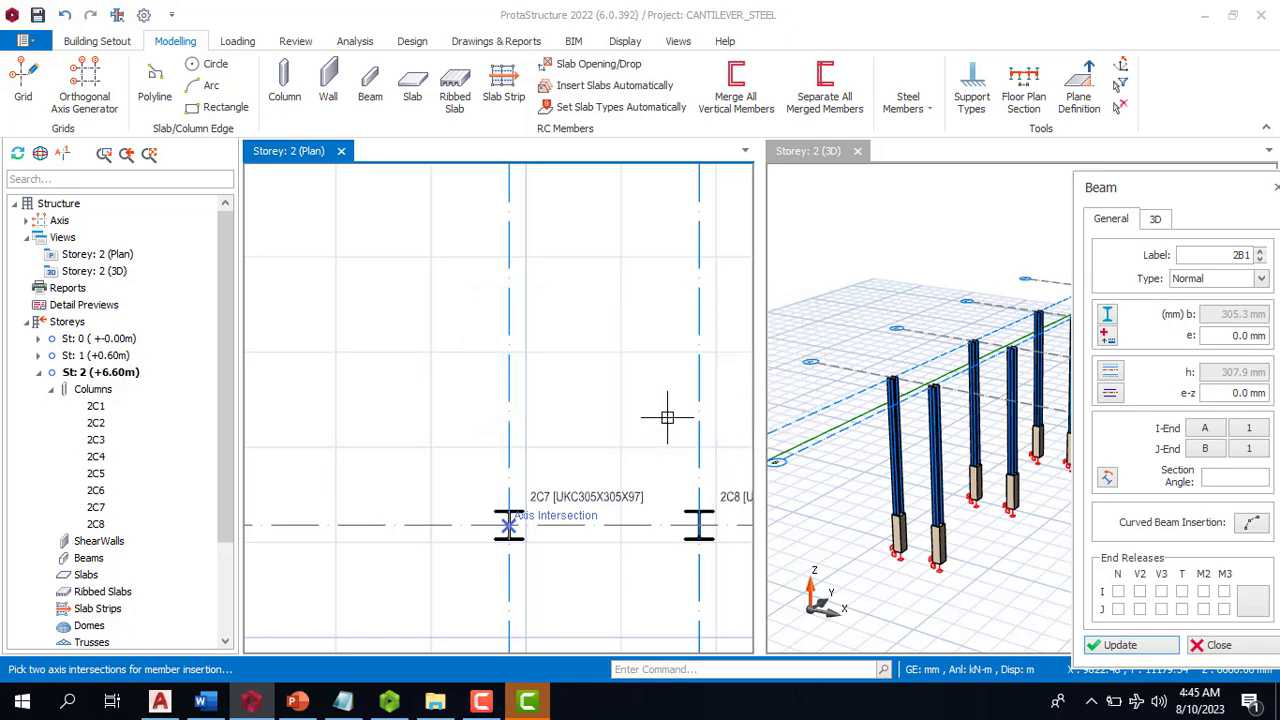
click(503, 491)
Place a matching steel beam along axis B from axis F to axis C, split it at the crossed columns, and end beam placement
scroll(574, 537, down, 5)
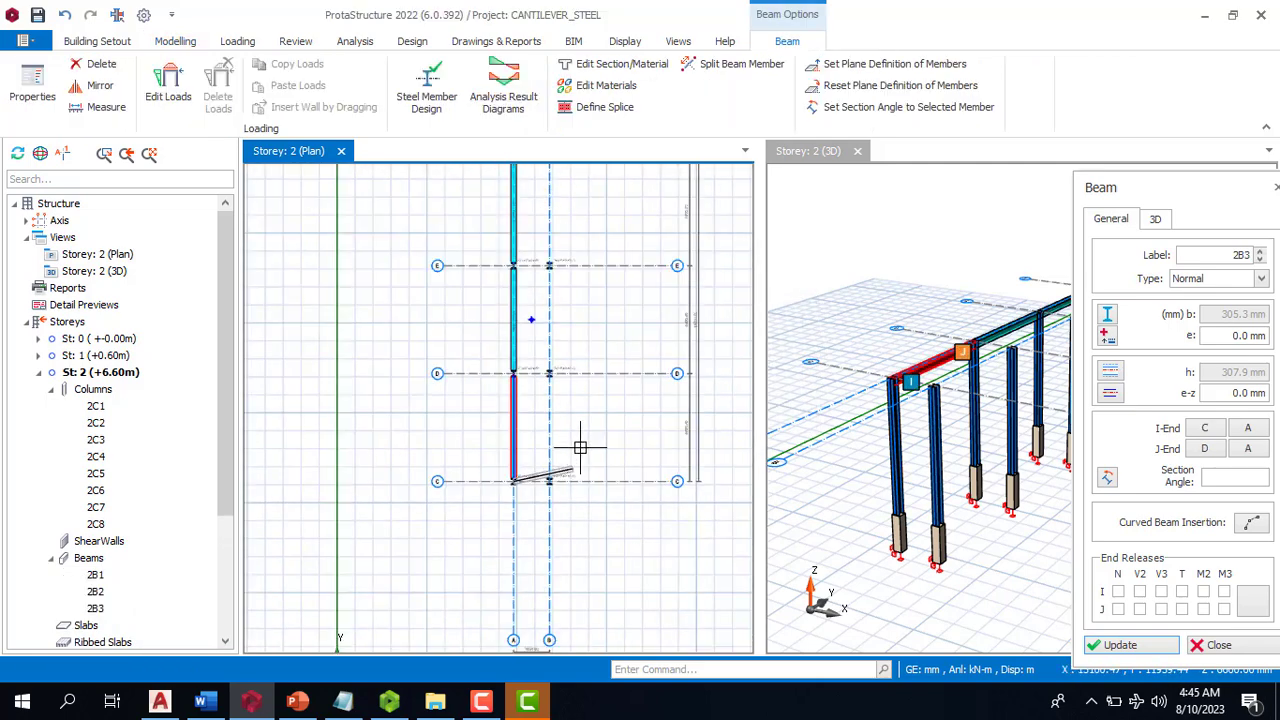
scroll(563, 240, up, 5)
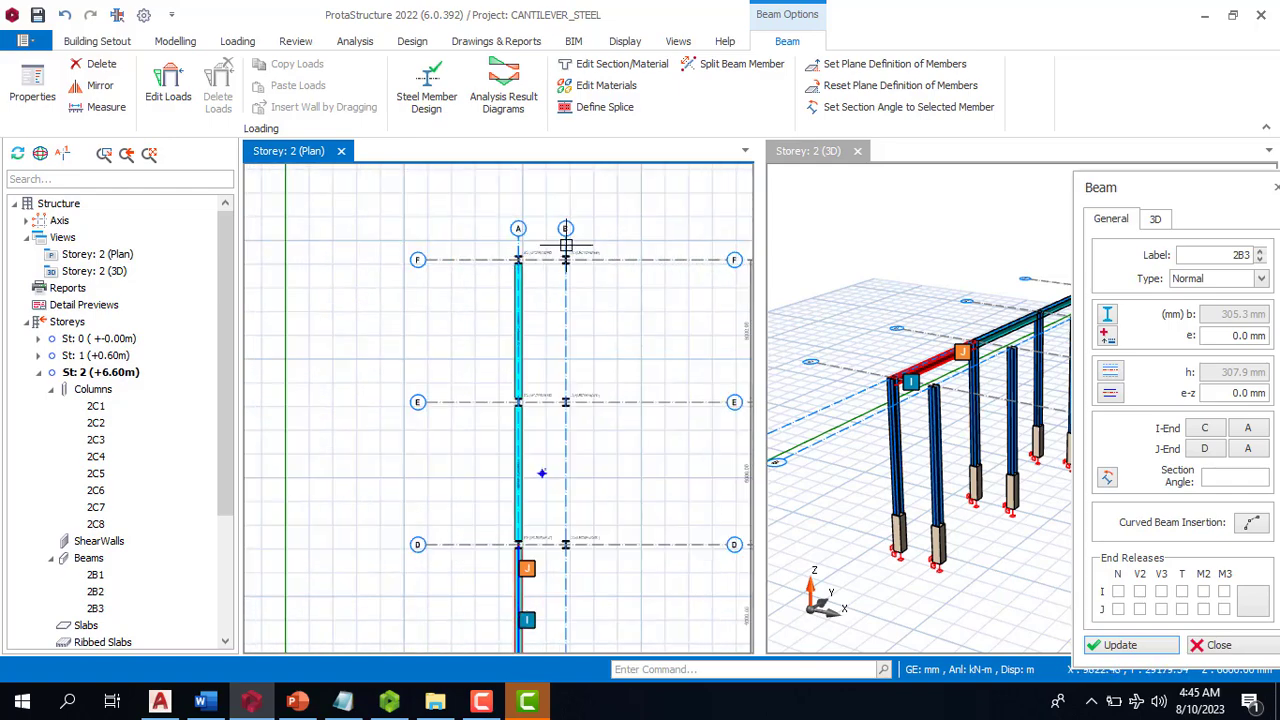
scroll(571, 212, up, 2)
scroll(535, 180, down, 5)
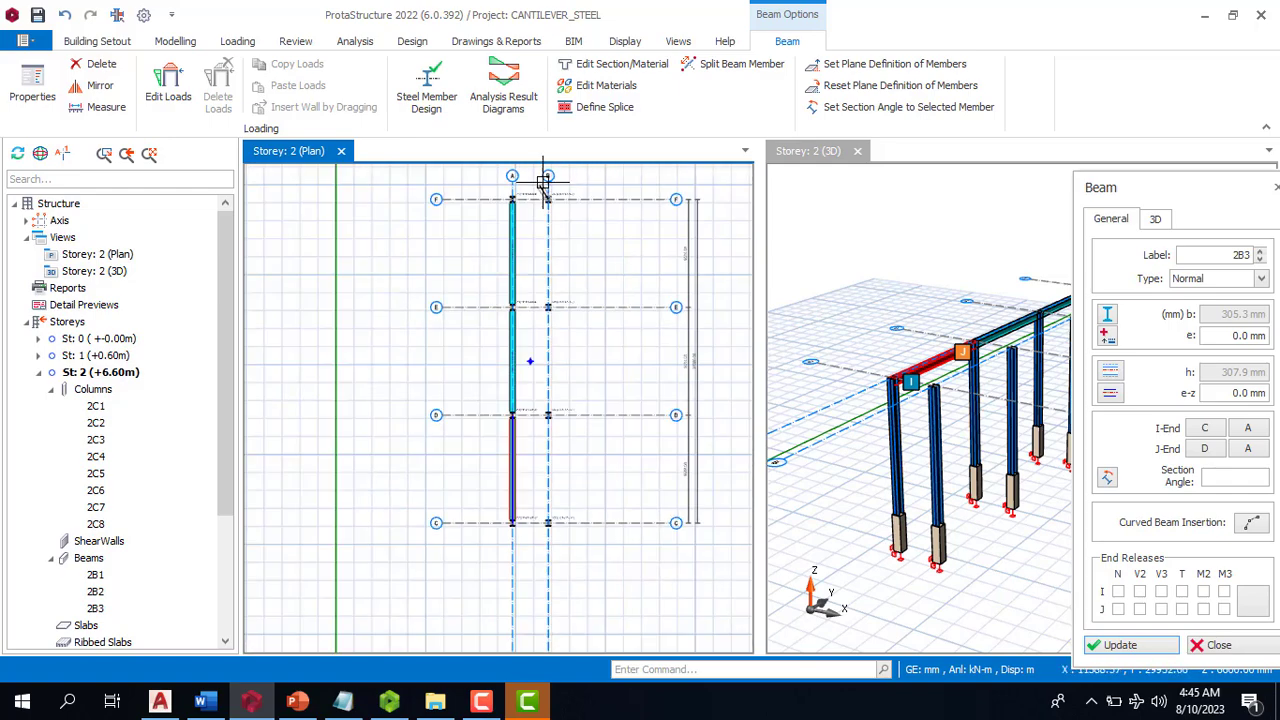
scroll(553, 530, up, 3)
click(540, 514)
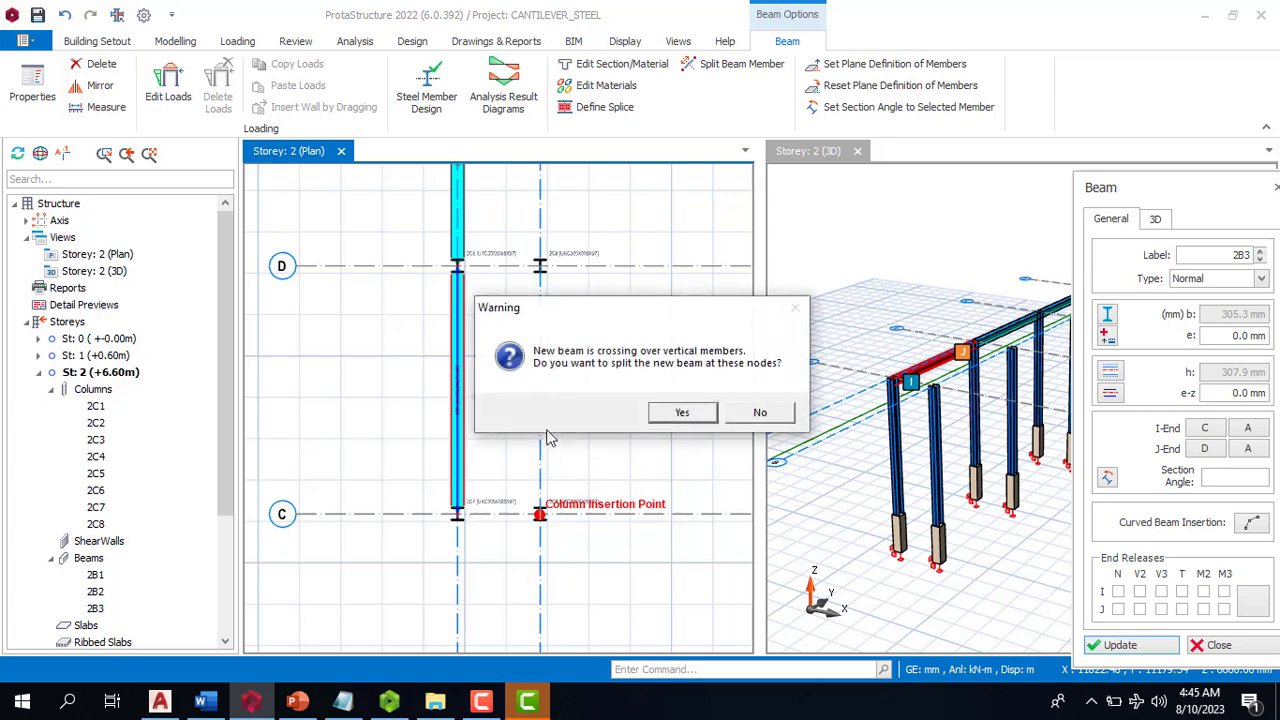
click(657, 416)
scroll(530, 440, down, 2)
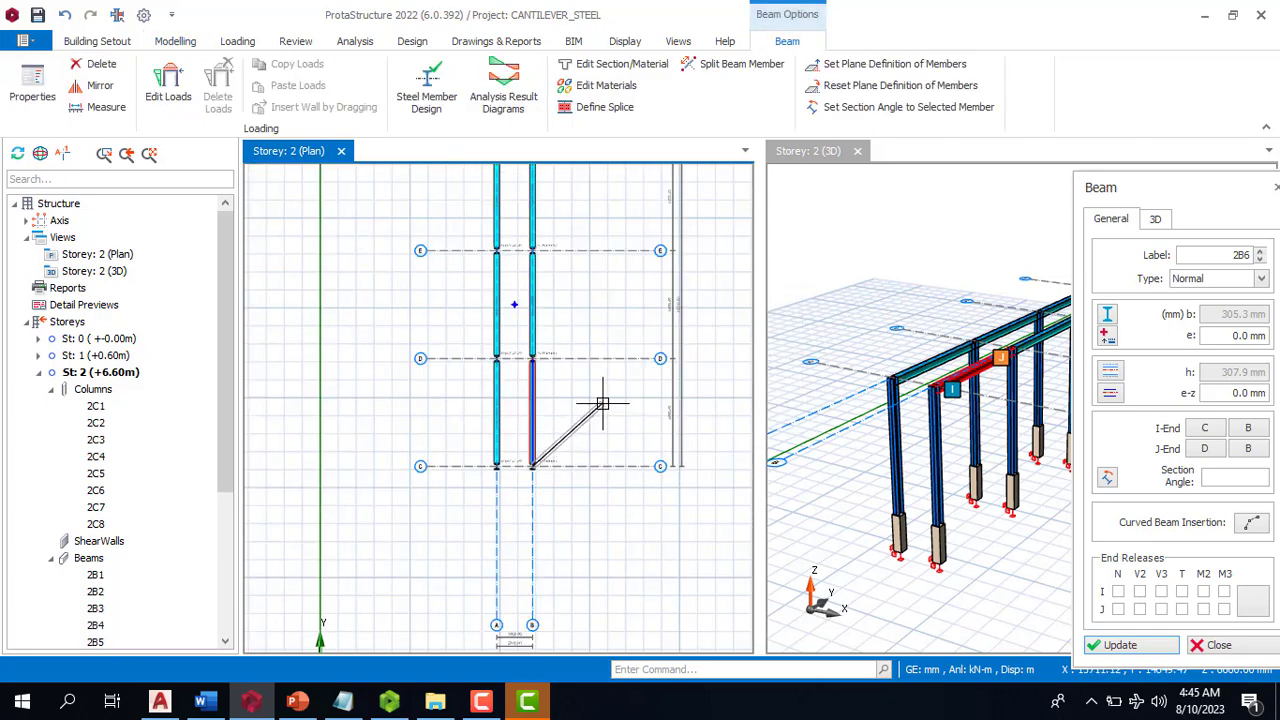
key(Escape)
scroll(587, 401, down, 2)
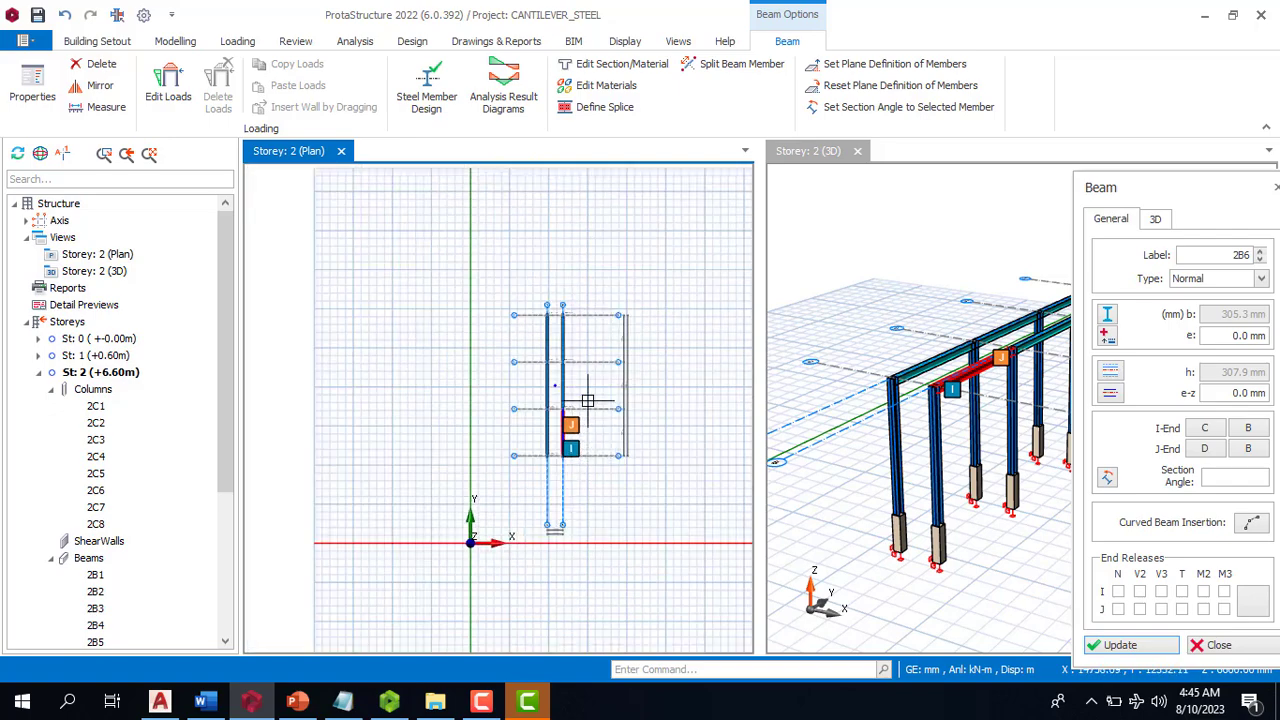
scroll(587, 402, up, 2)
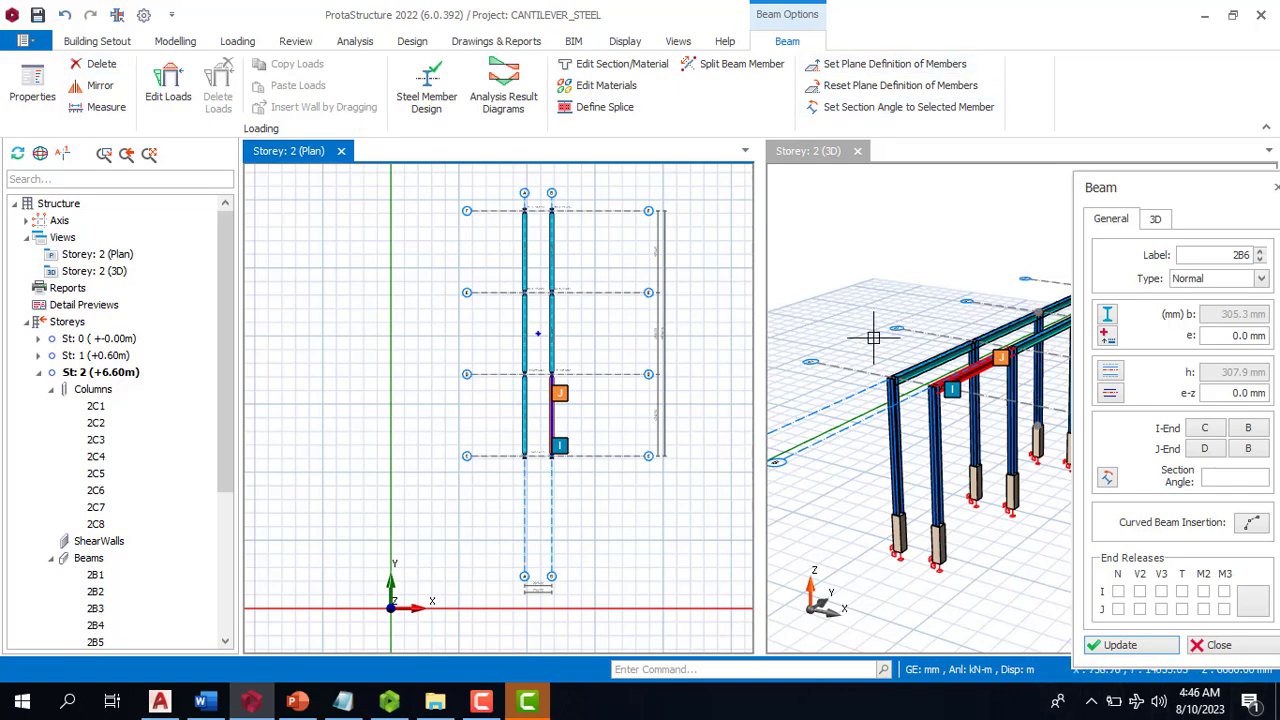
scroll(852, 323, down, 3)
key(Escape)
scroll(899, 367, up, 3)
key(Escape)
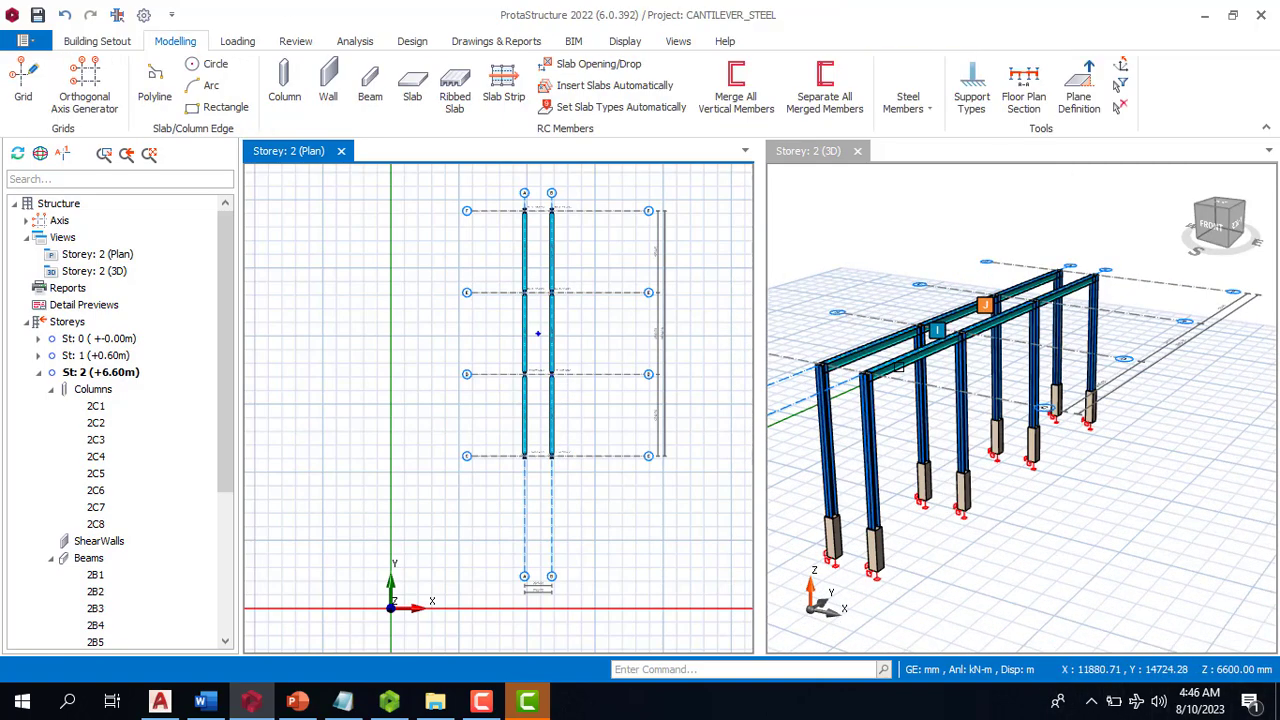
scroll(1008, 360, down, 2)
scroll(877, 443, up, 2)
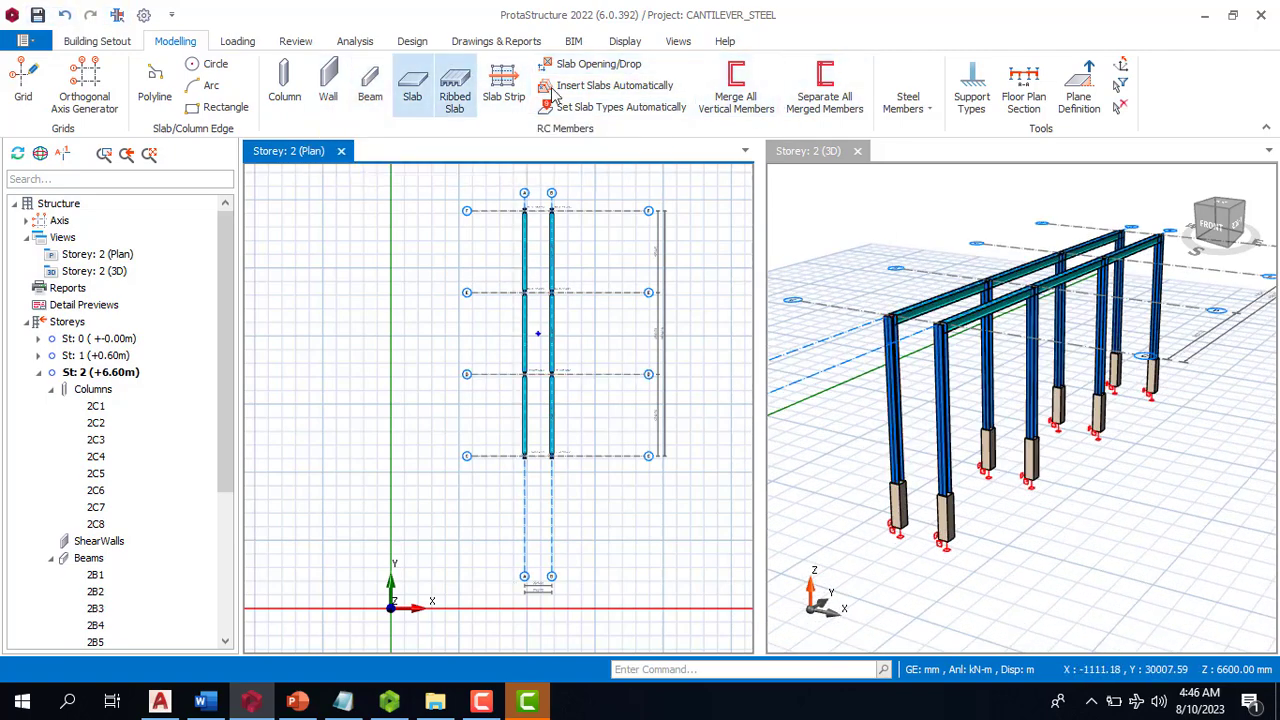
click(908, 103)
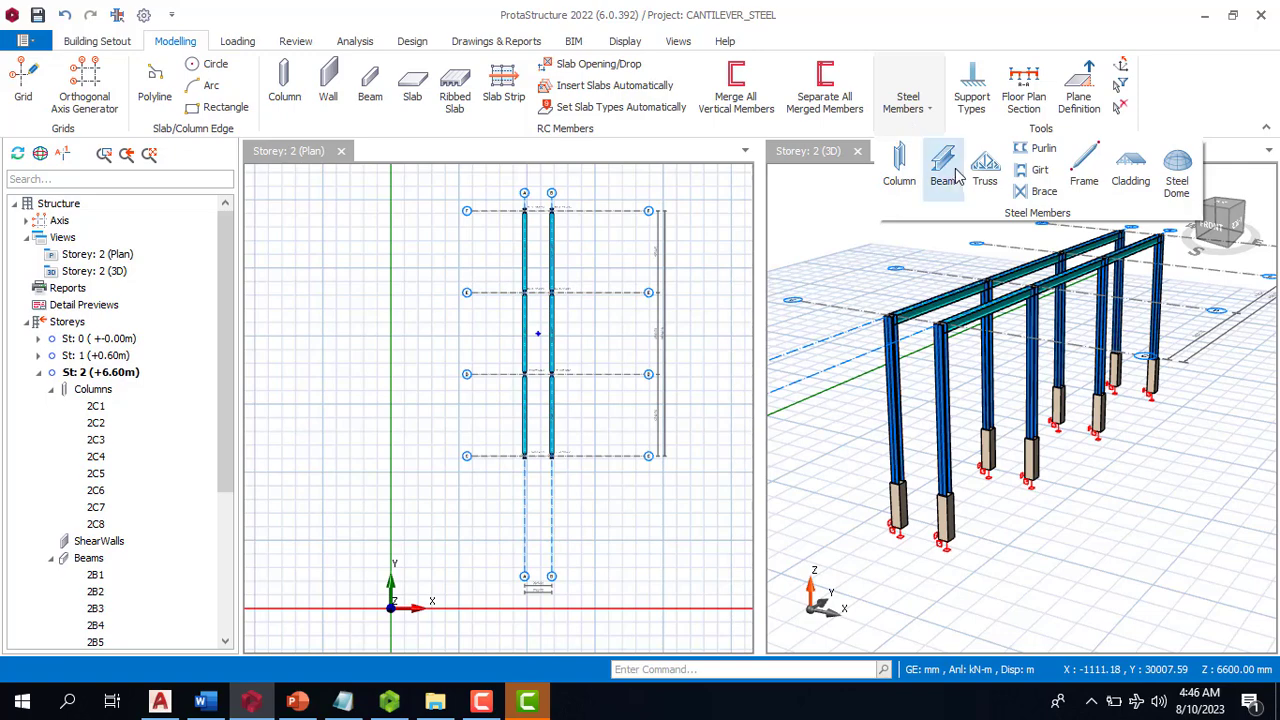
click(995, 178)
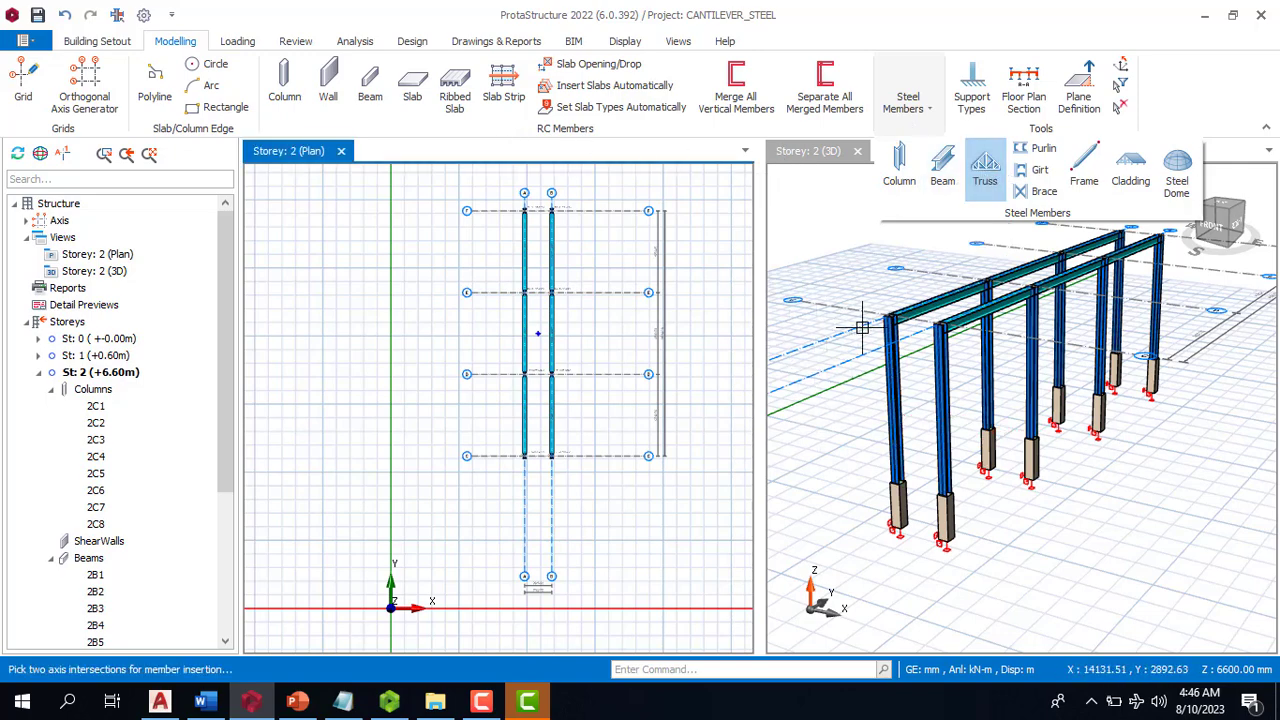
scroll(865, 320, up, 2)
click(903, 307)
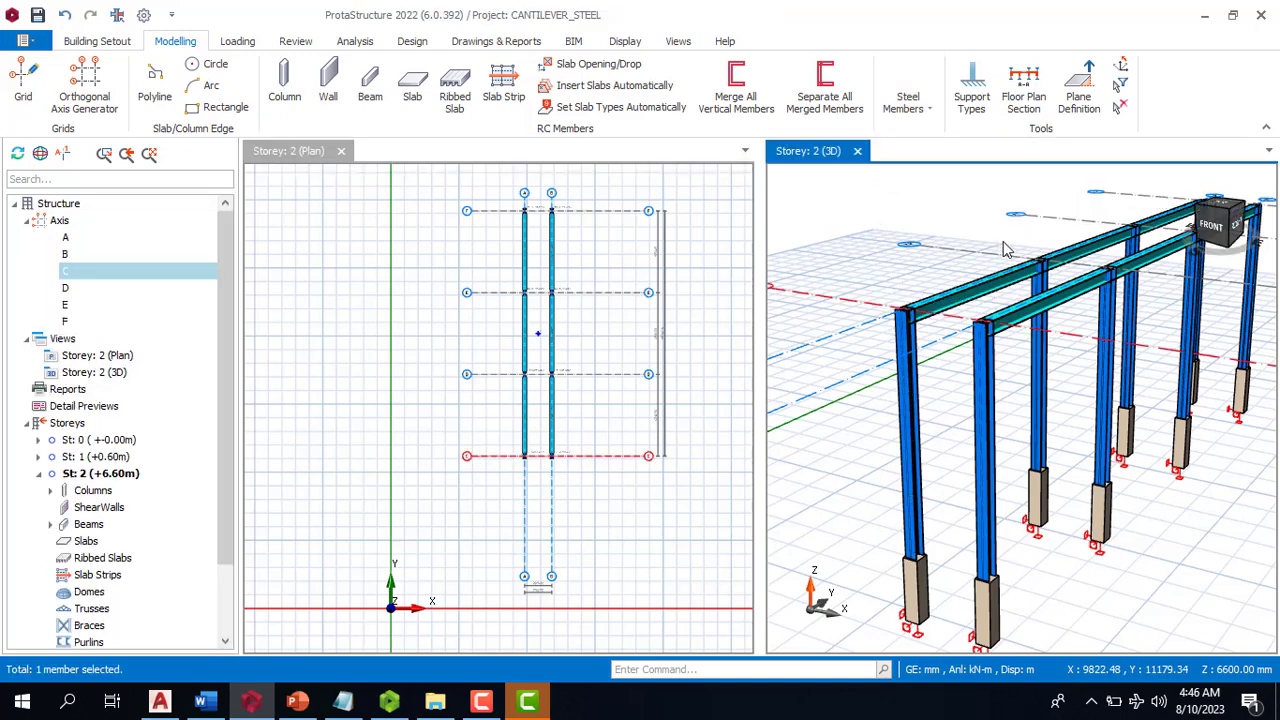
key(Escape)
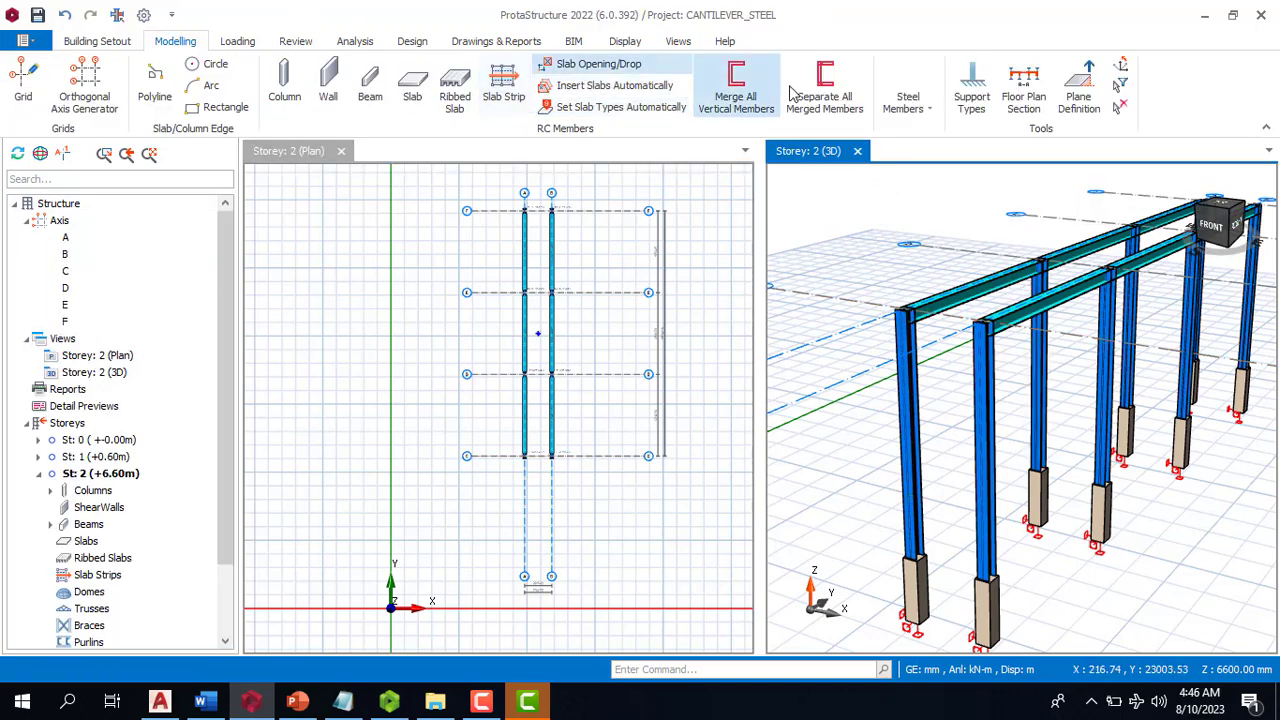
click(905, 100)
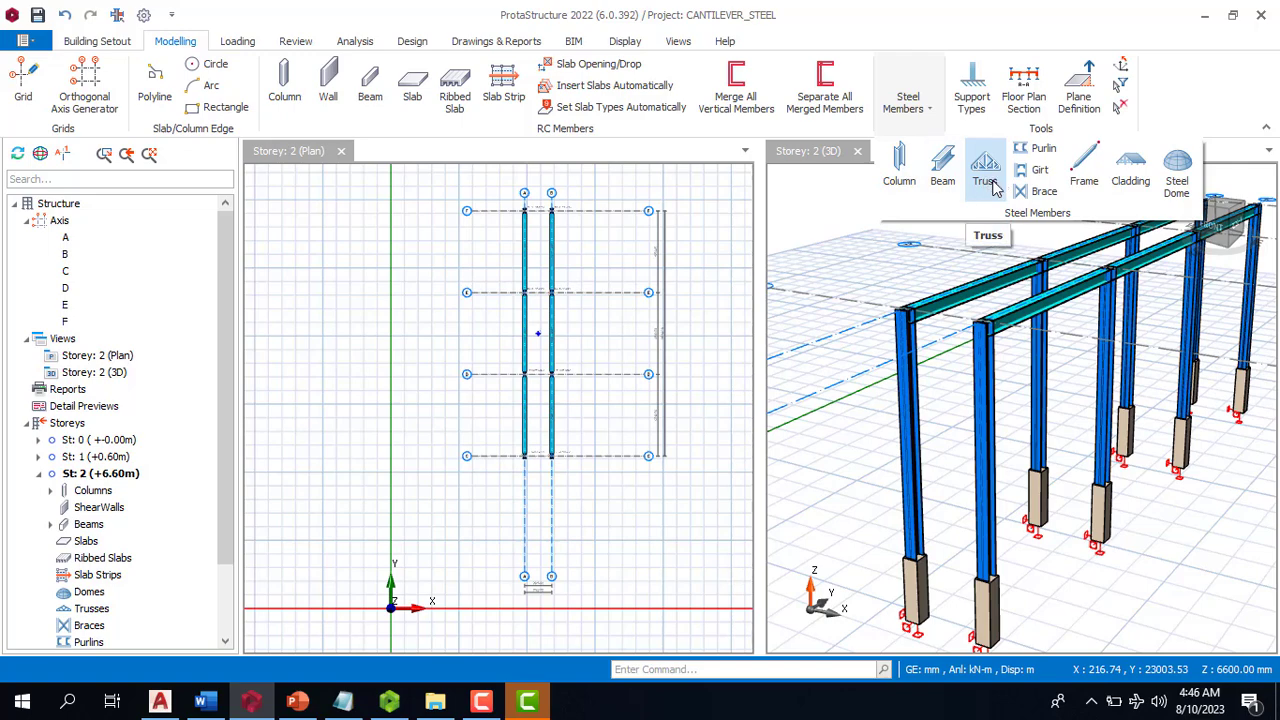
click(985, 185)
scroll(520, 489, up, 3)
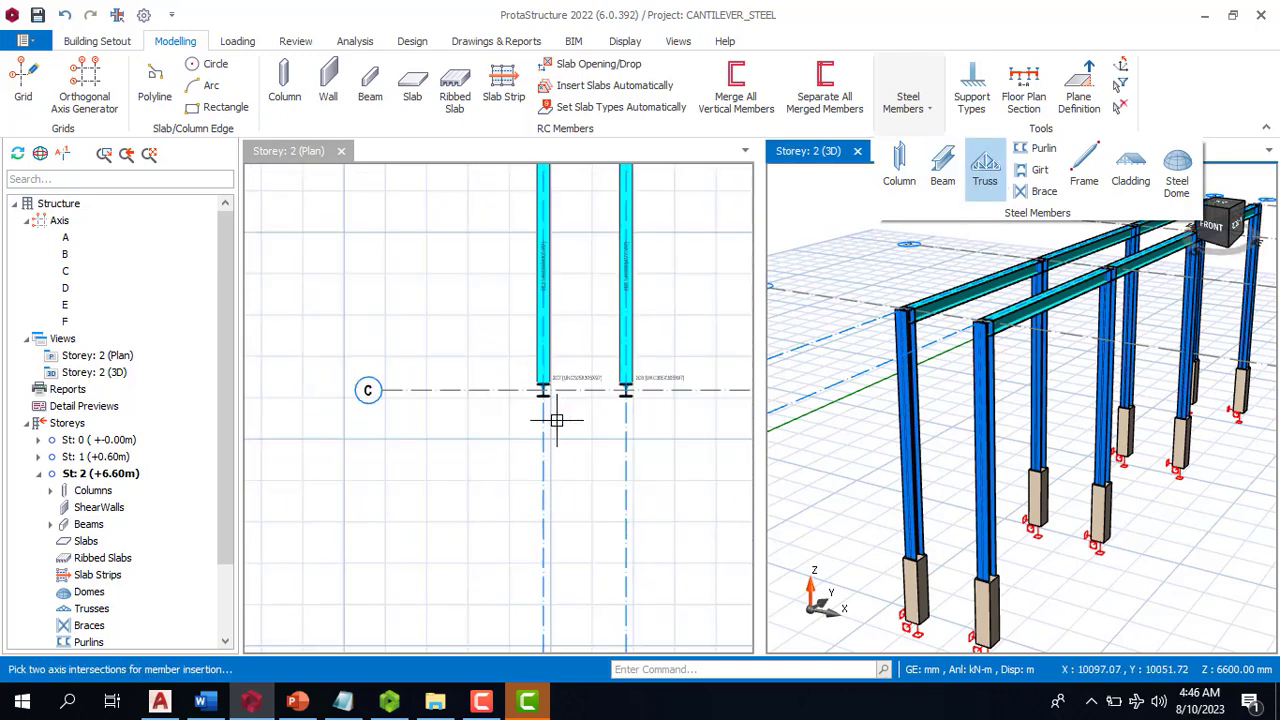
click(626, 390)
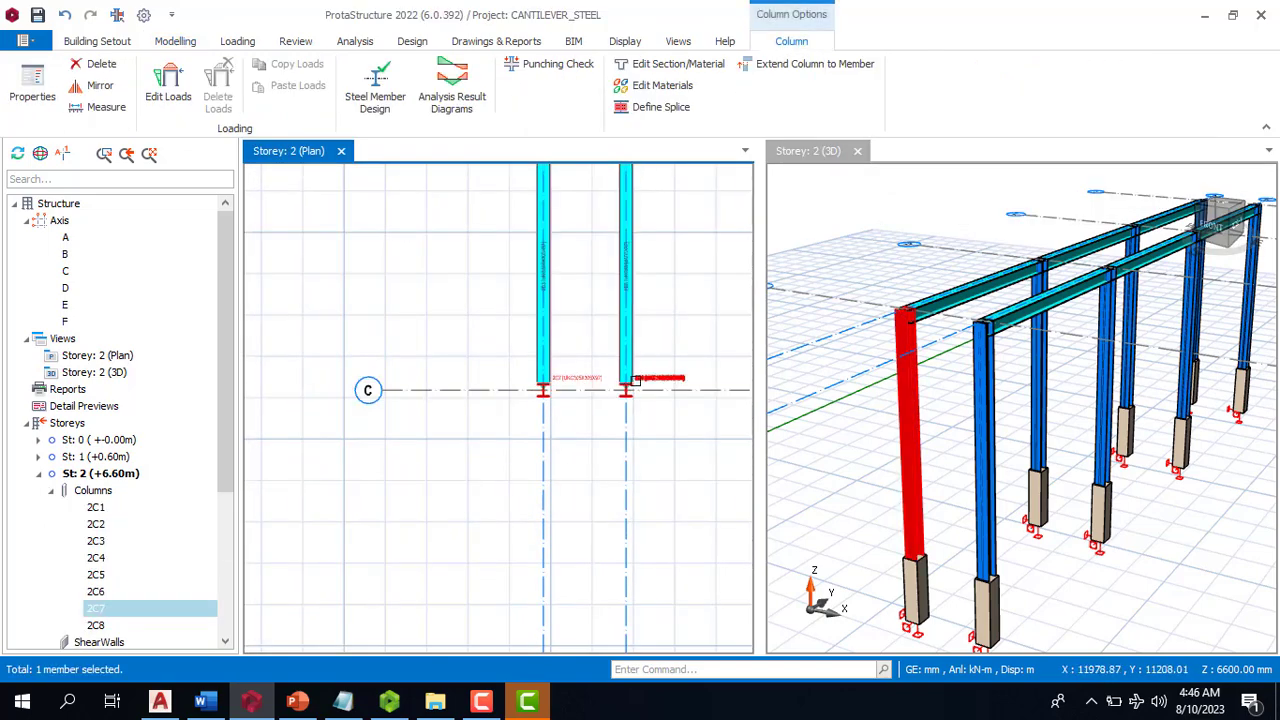
key(Escape)
scroll(514, 397, down, 3)
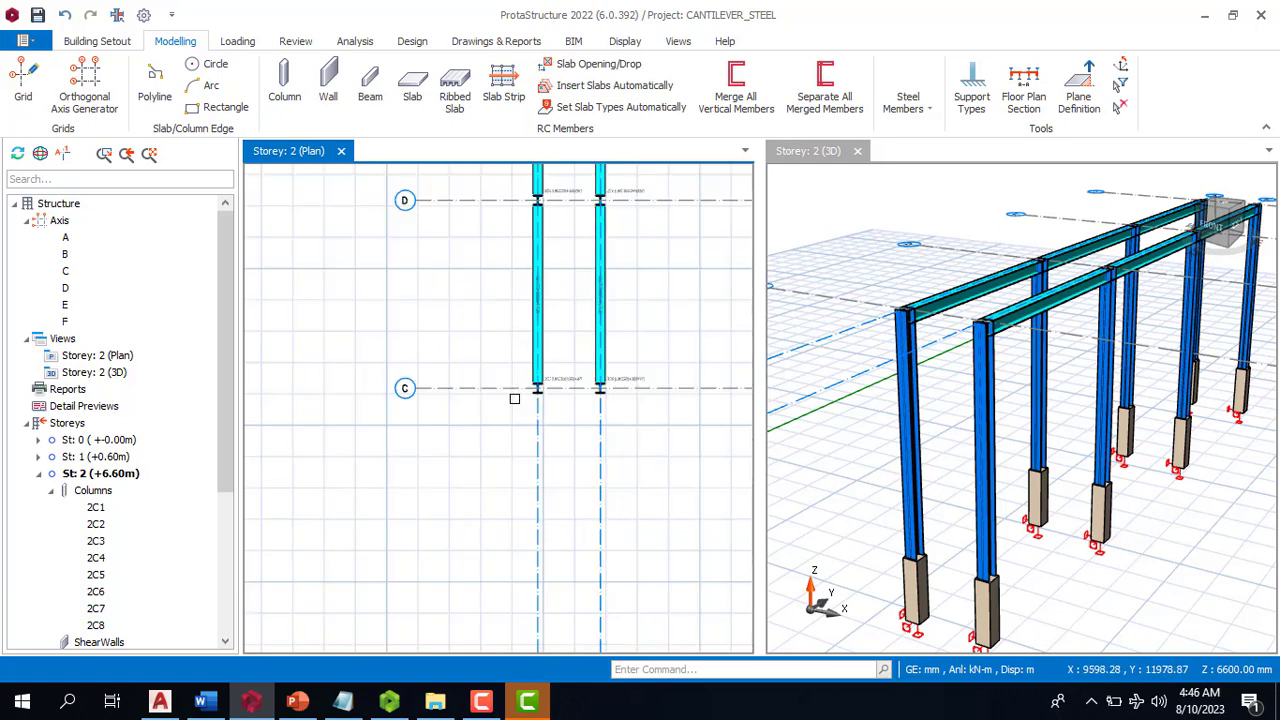
Start a steel truss on storey 2 along axis C, spanning between the columns at axes A and B
click(908, 102)
click(985, 170)
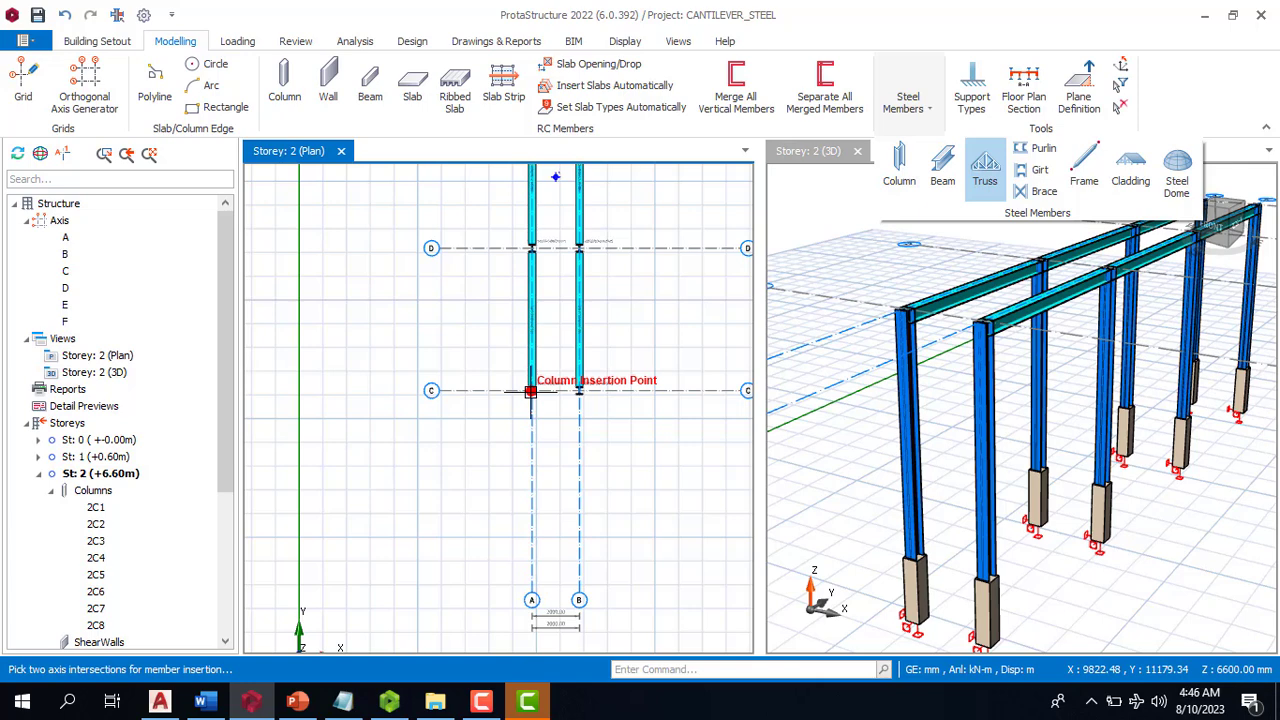
click(530, 390)
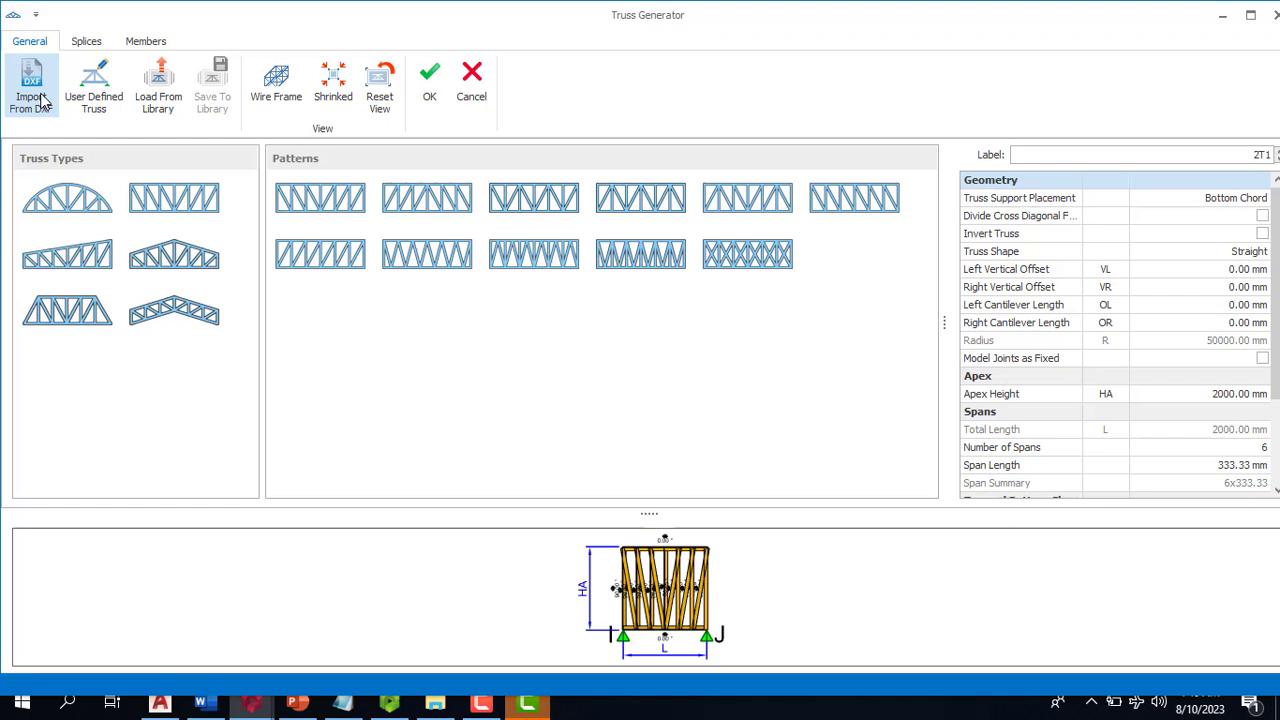
Preview the six truss types available in the Truss Generator and settle on the arched type with its first pattern
click(85, 203)
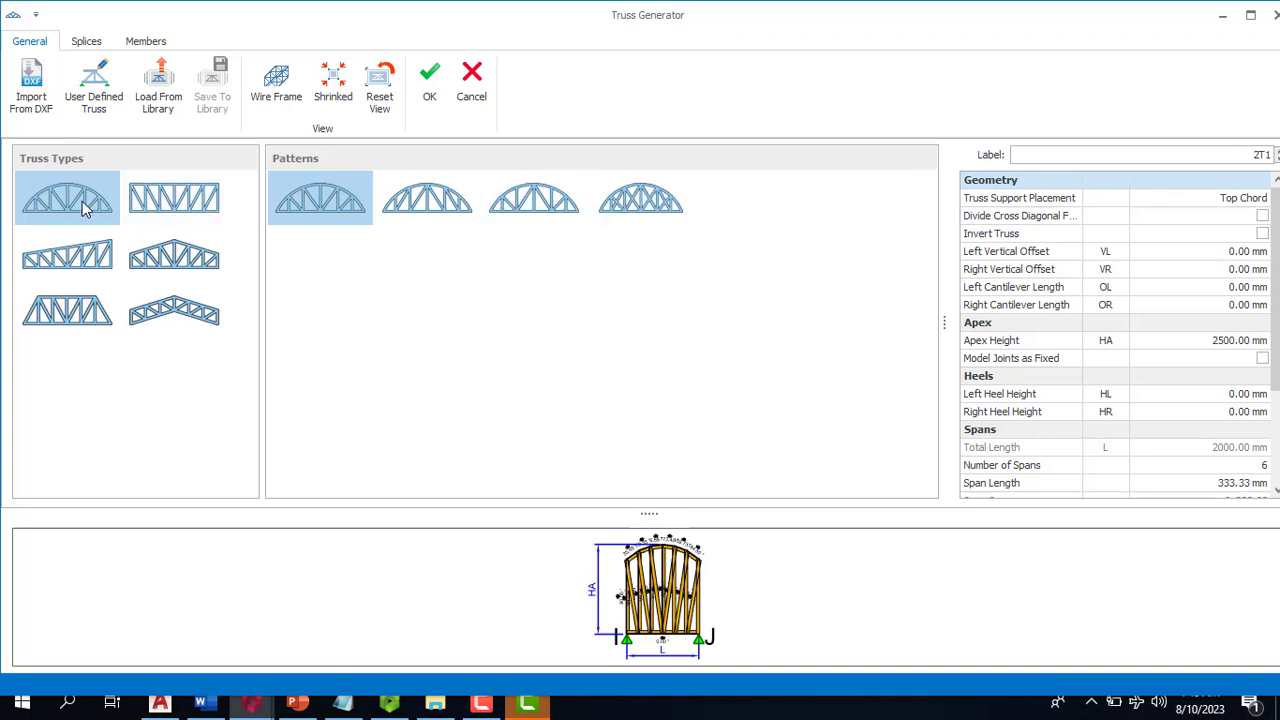
click(149, 203)
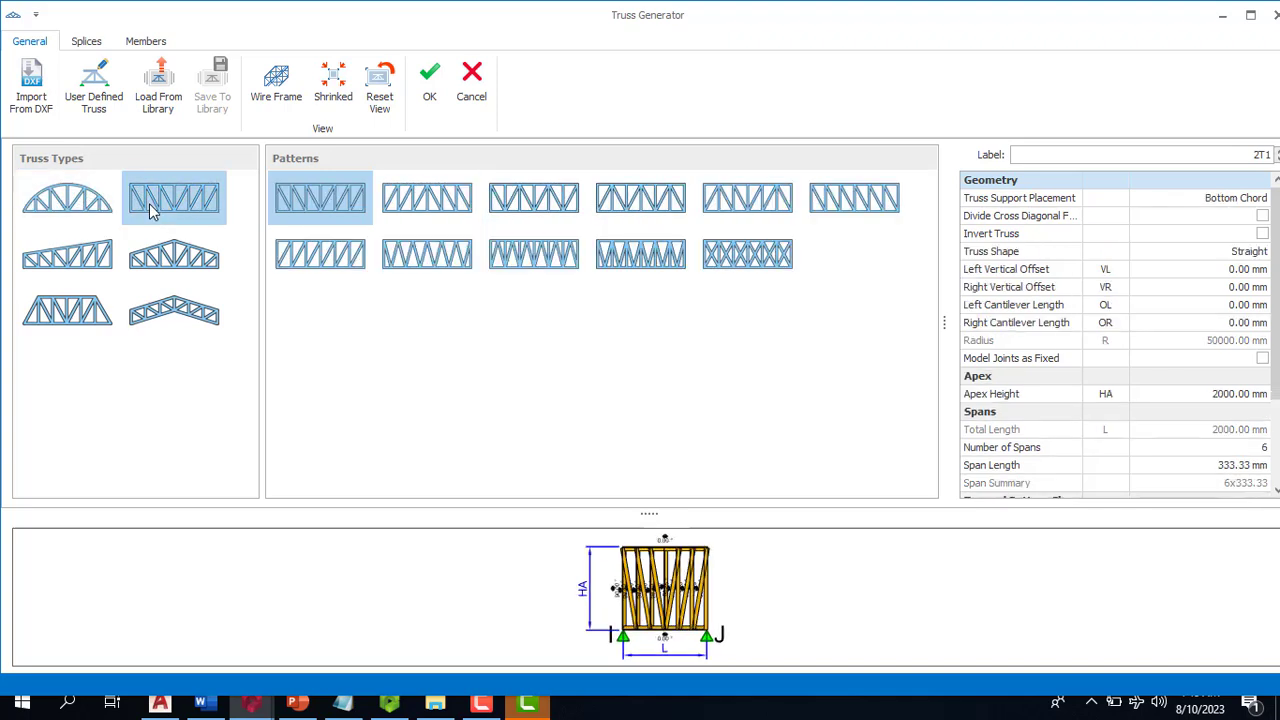
click(77, 262)
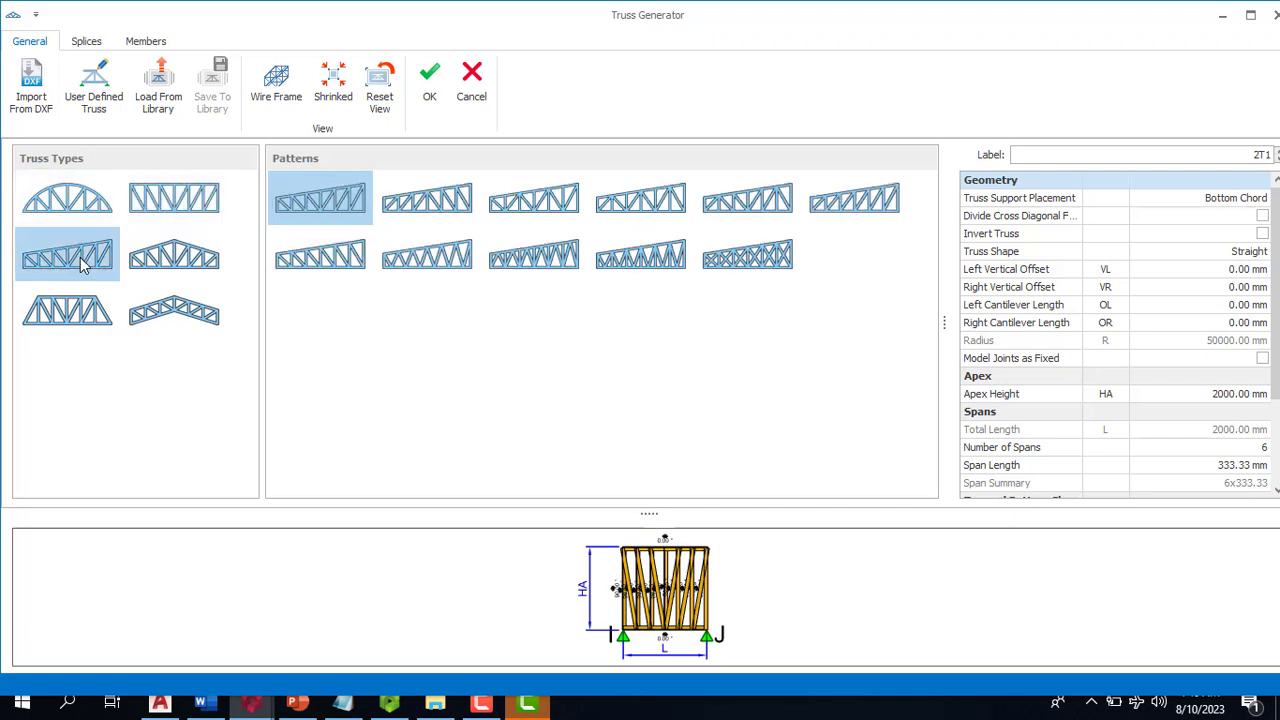
click(196, 270)
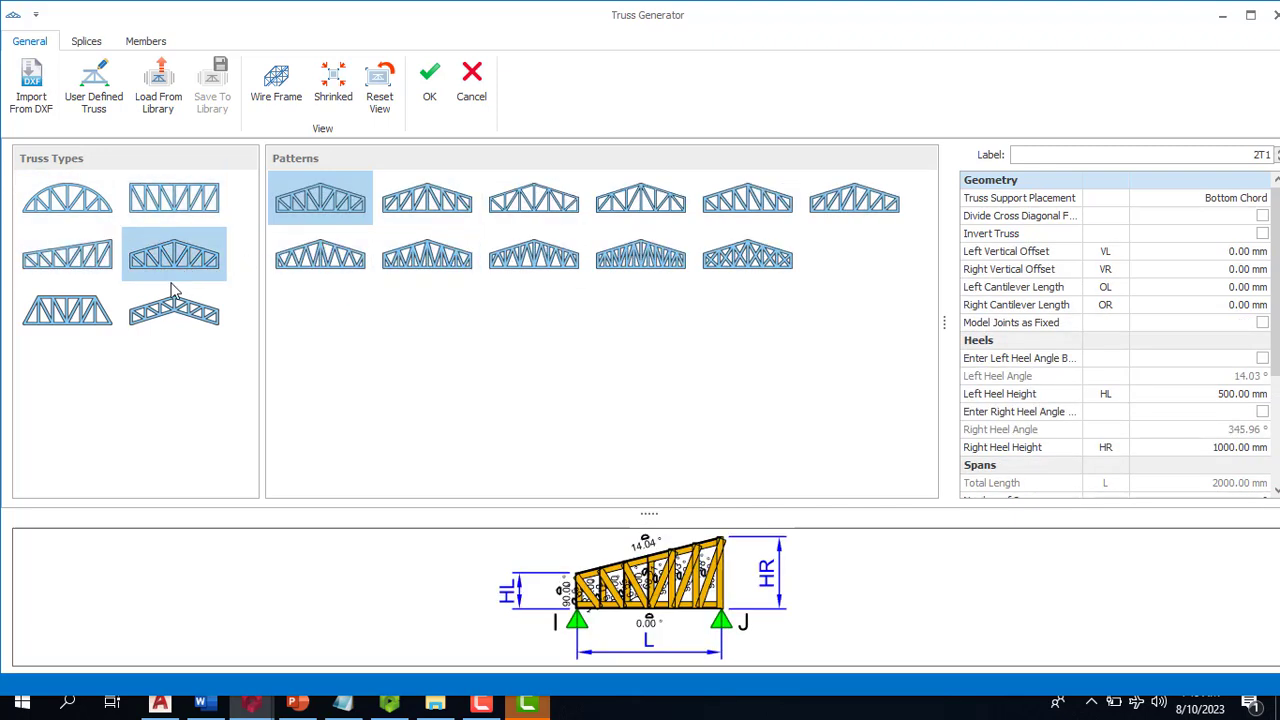
click(75, 328)
click(146, 310)
click(70, 200)
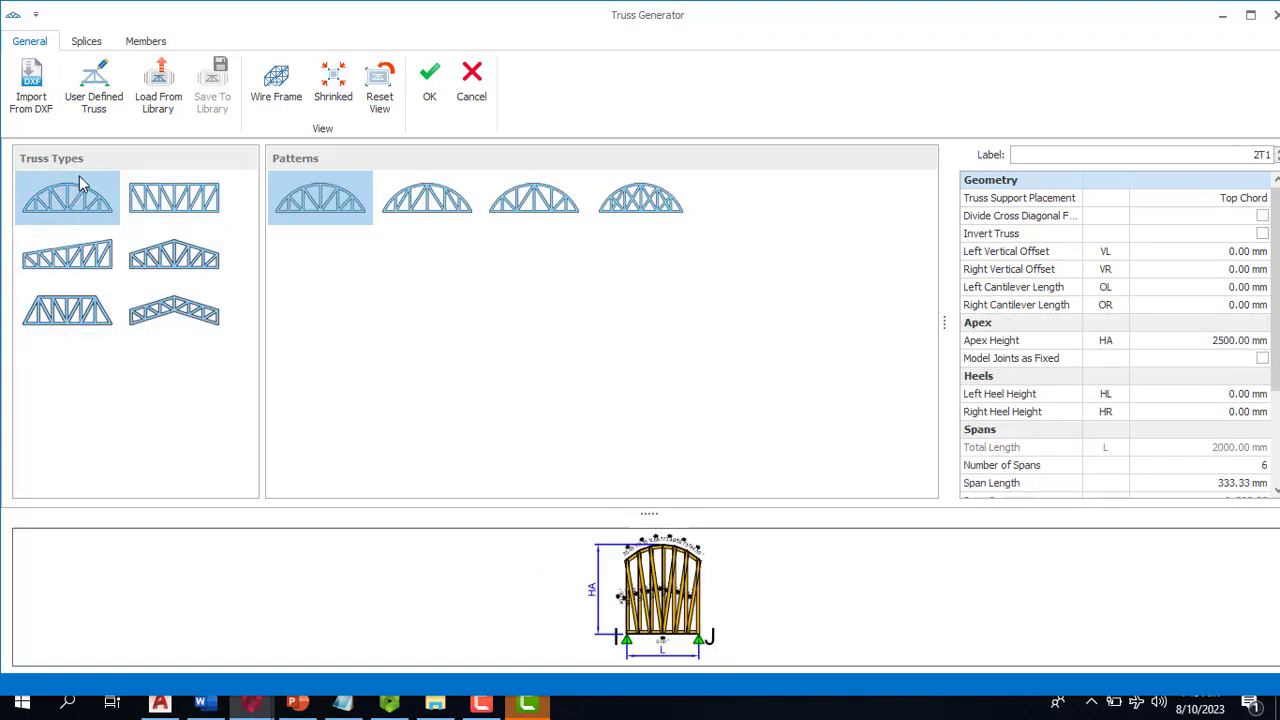
Open the arched truss as a user-defined truss and examine its chords, verticals, diagonals and guideline spacings in the editor
click(107, 108)
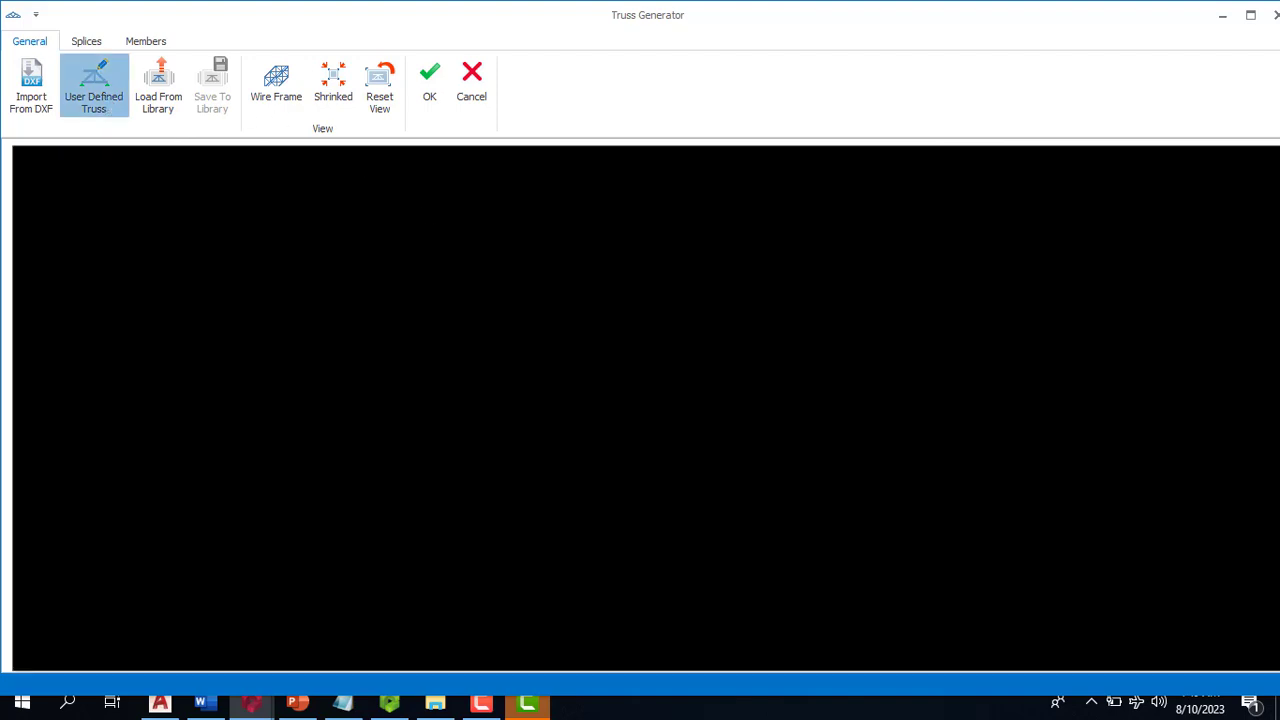
scroll(673, 377, down, 3)
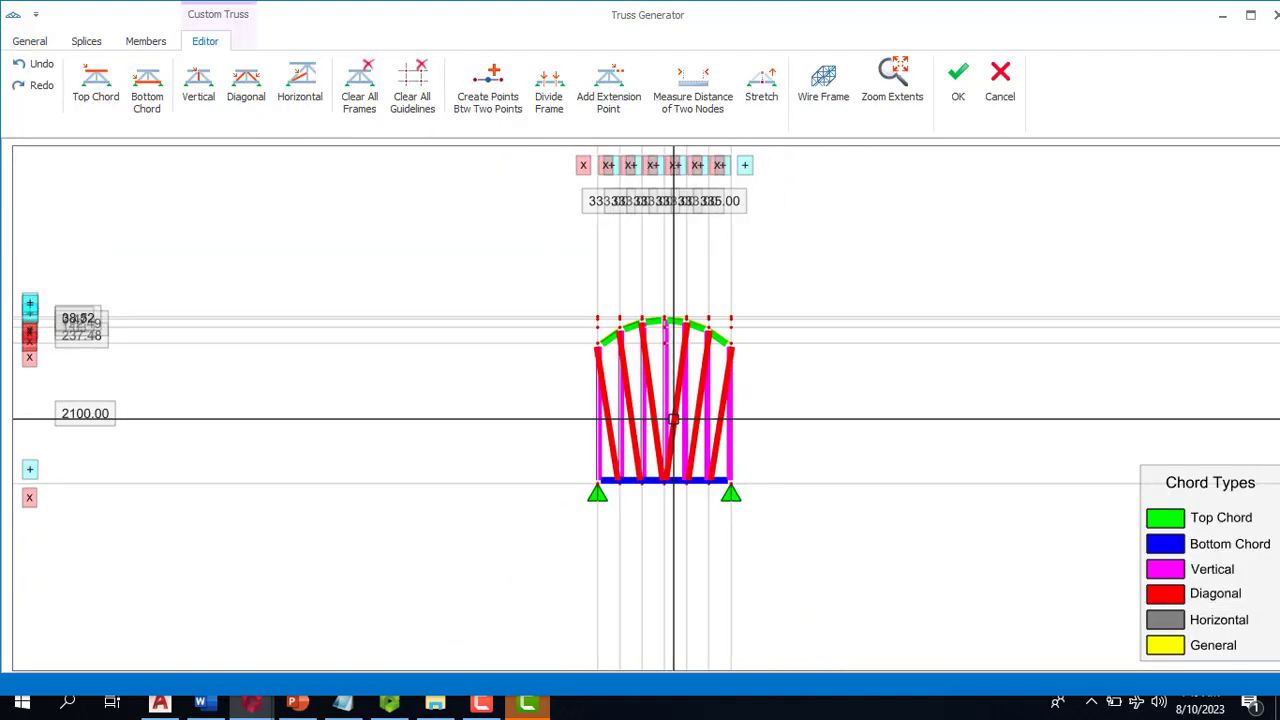
scroll(747, 385, up, 3)
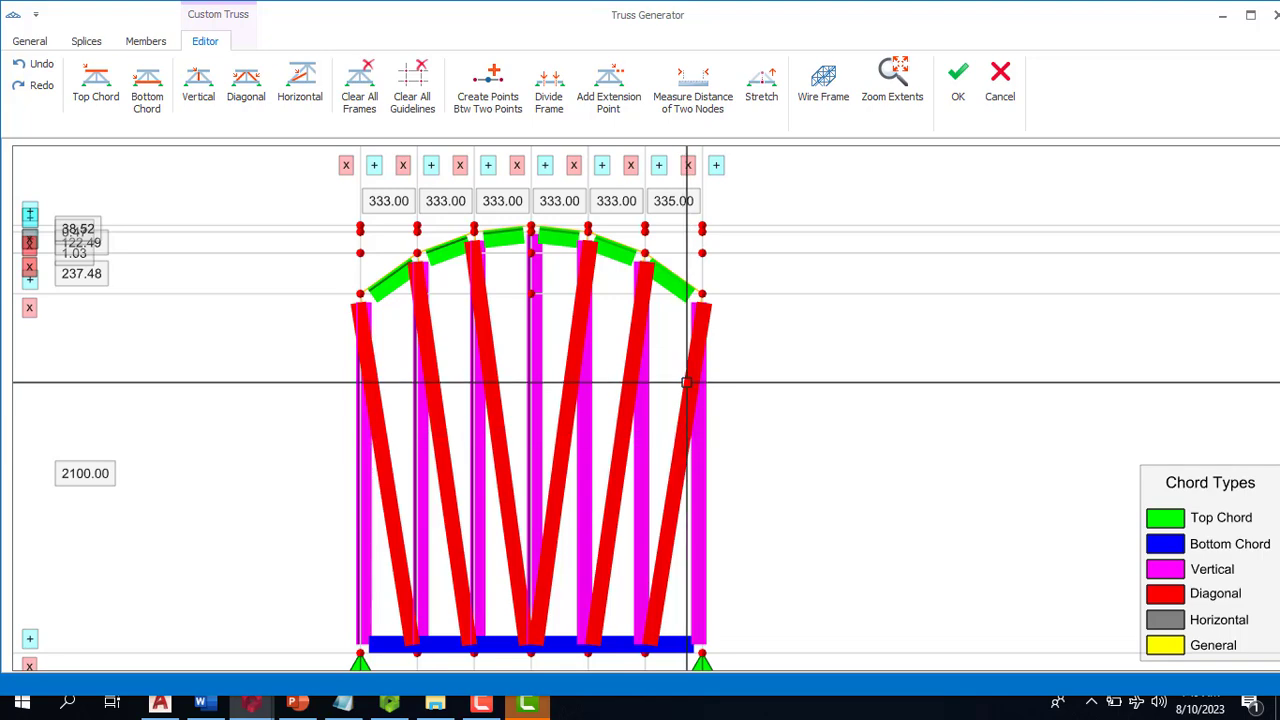
scroll(556, 401, down, 2)
scroll(556, 401, up, 2)
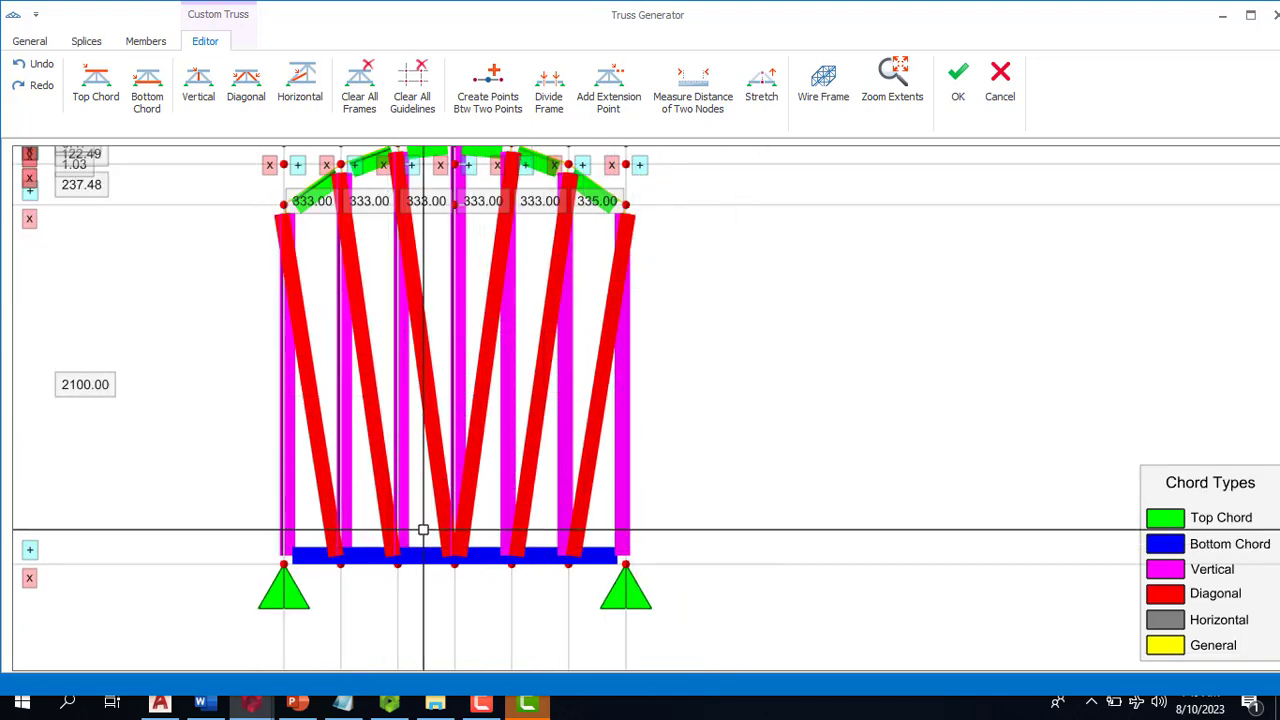
scroll(430, 520, down, 3)
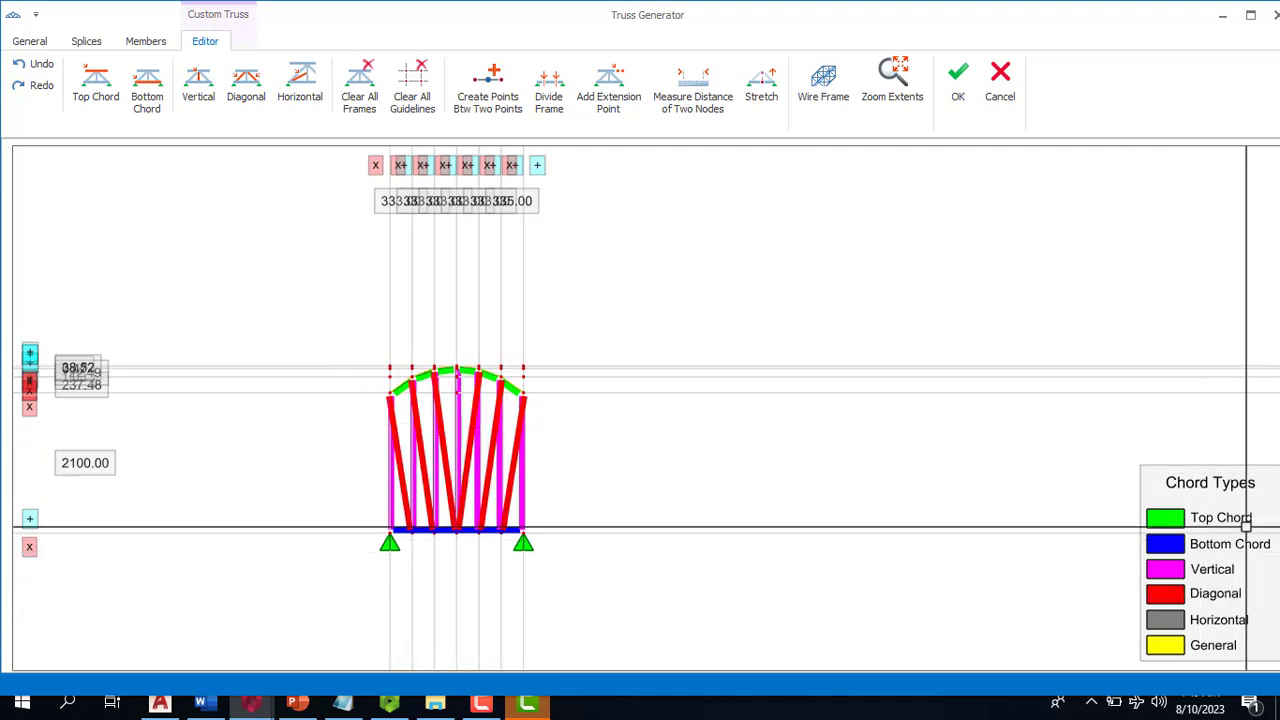
scroll(428, 400, up, 4)
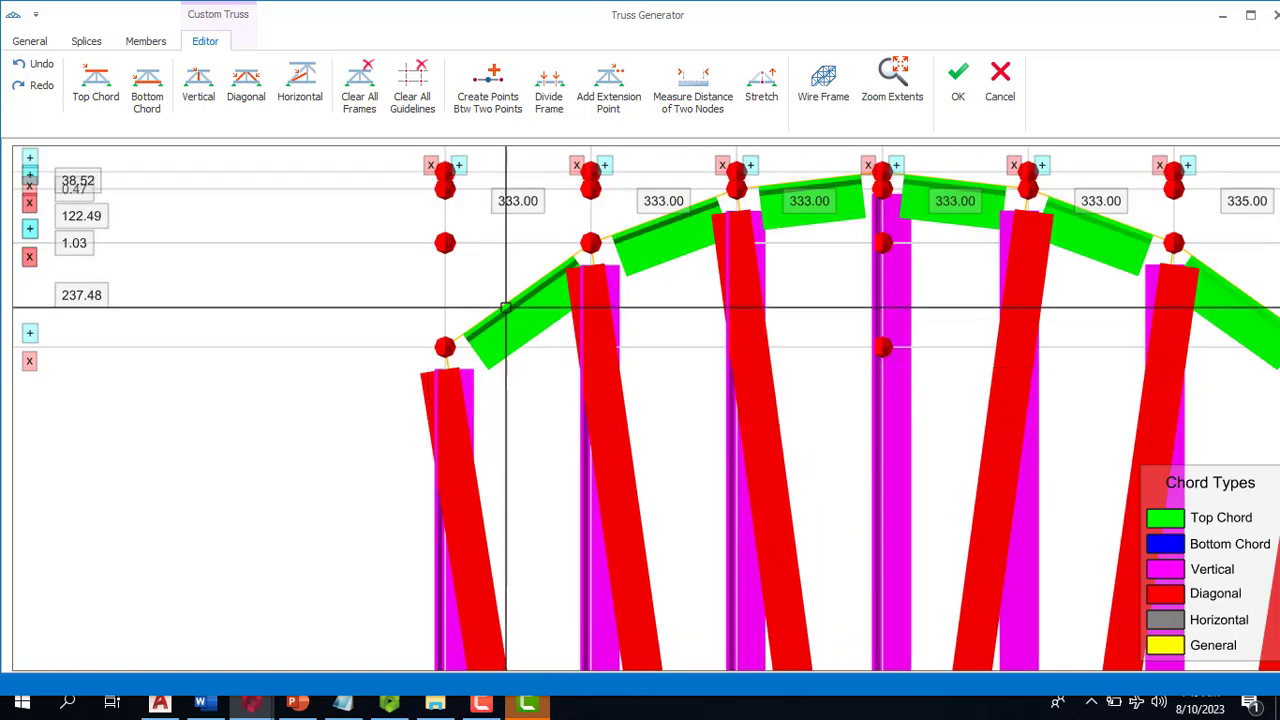
scroll(923, 404, down, 3)
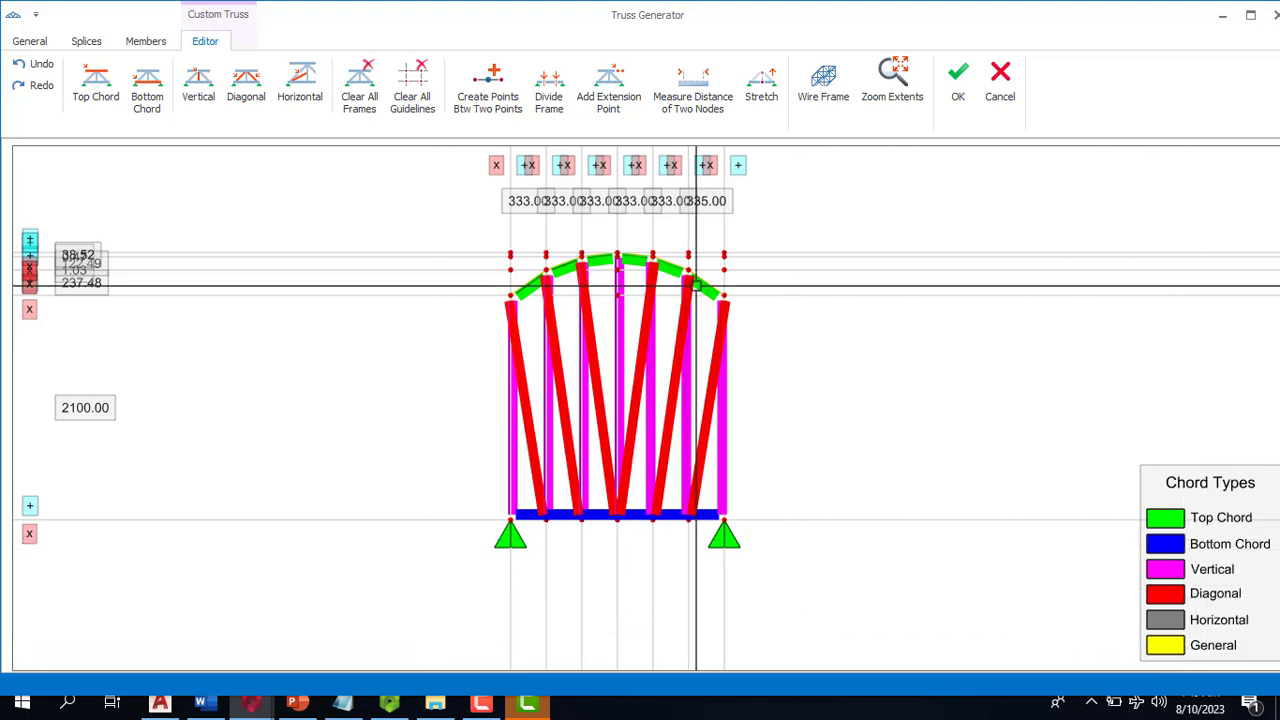
Examine the arched truss's layout and the top chord segments near axis B in the editor, and discard the user-defined truss
scroll(610, 375, down, 2)
scroll(630, 422, up, 3)
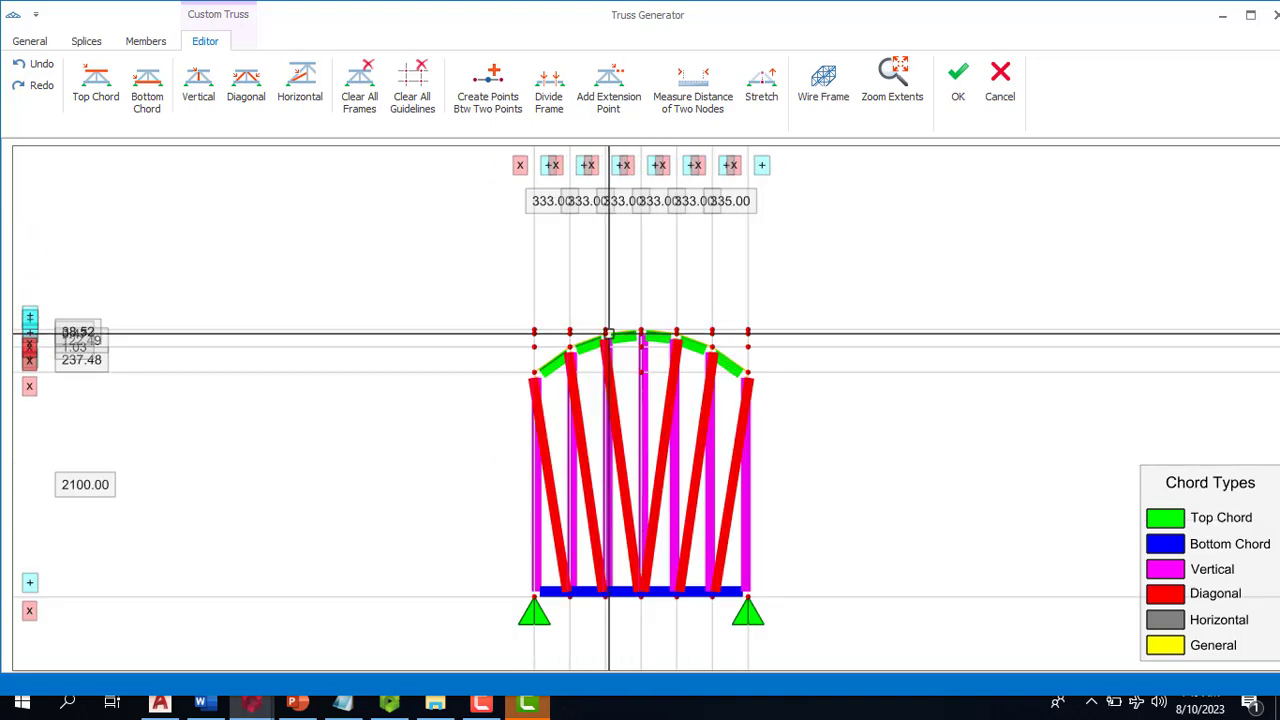
scroll(671, 418, down, 2)
scroll(754, 446, up, 2)
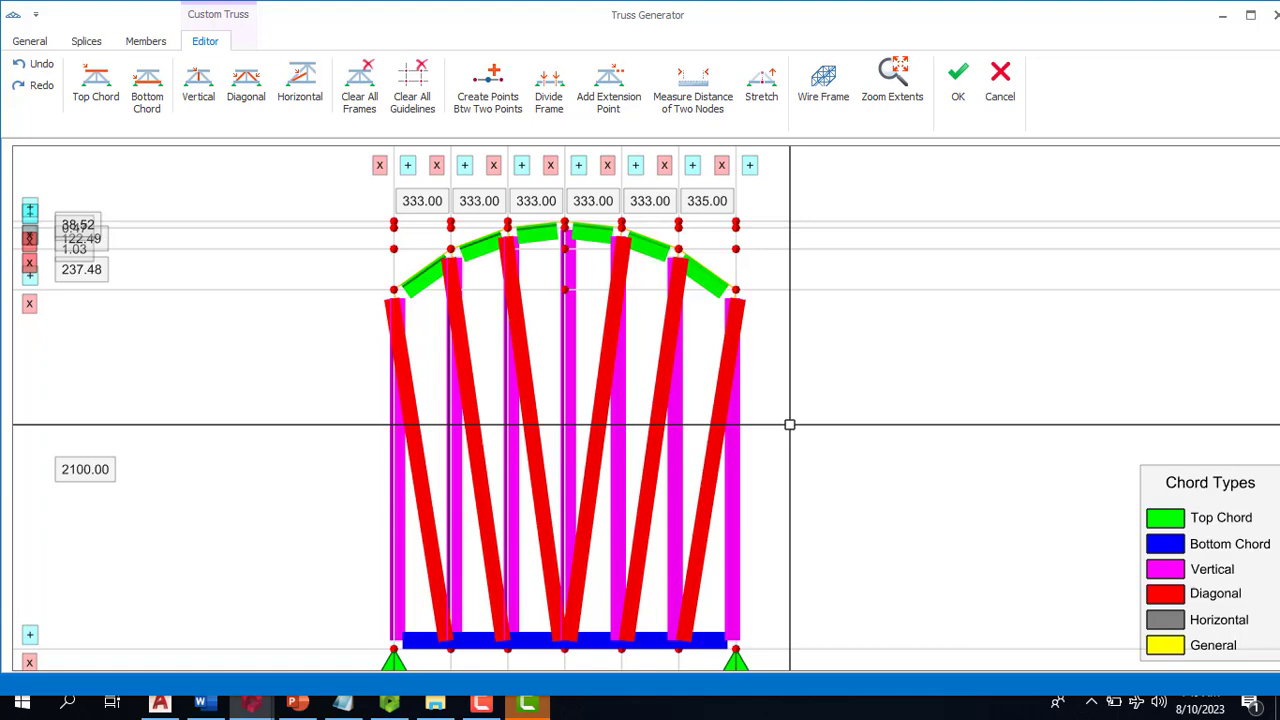
scroll(805, 340, down, 2)
scroll(801, 370, up, 2)
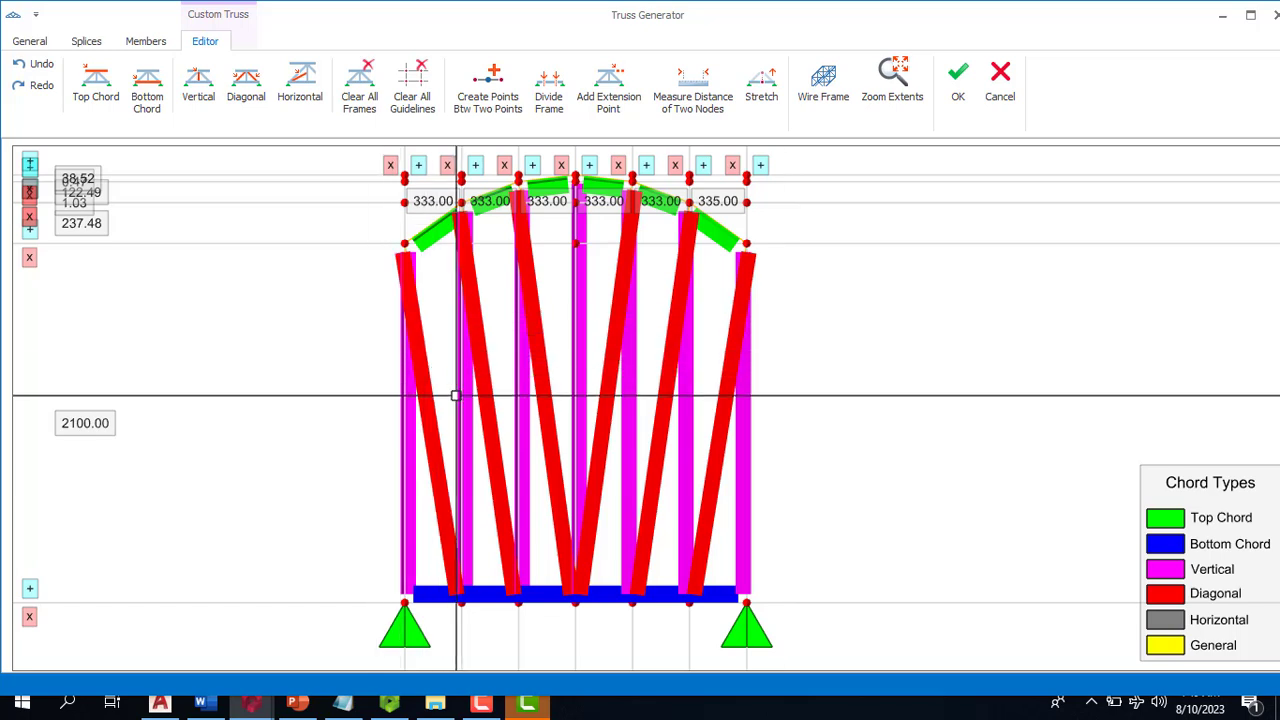
click(711, 236)
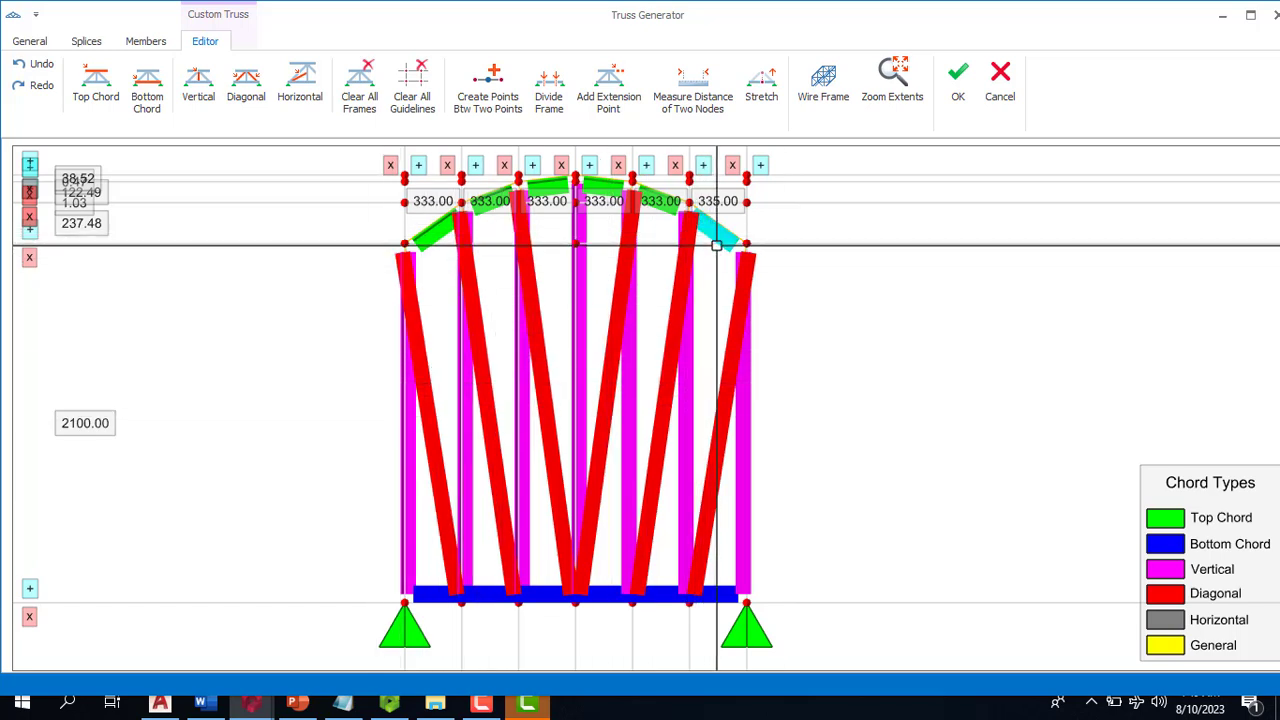
click(662, 194)
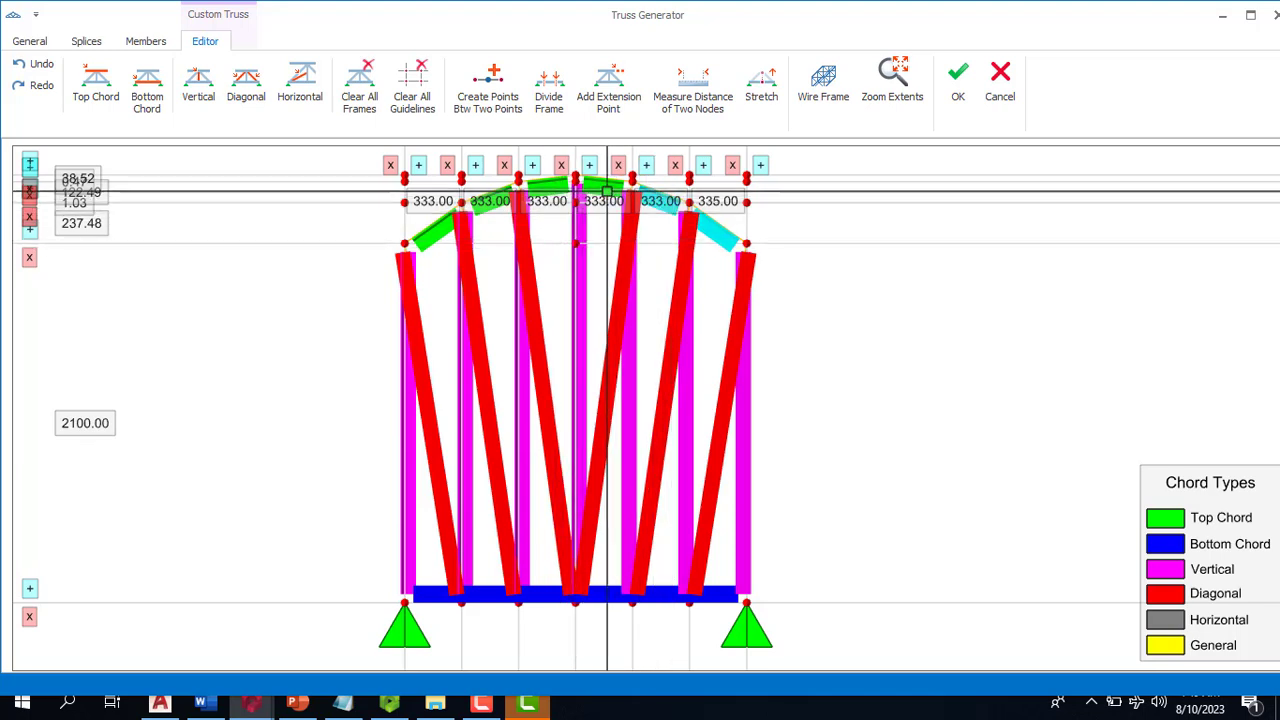
click(607, 191)
key(Escape)
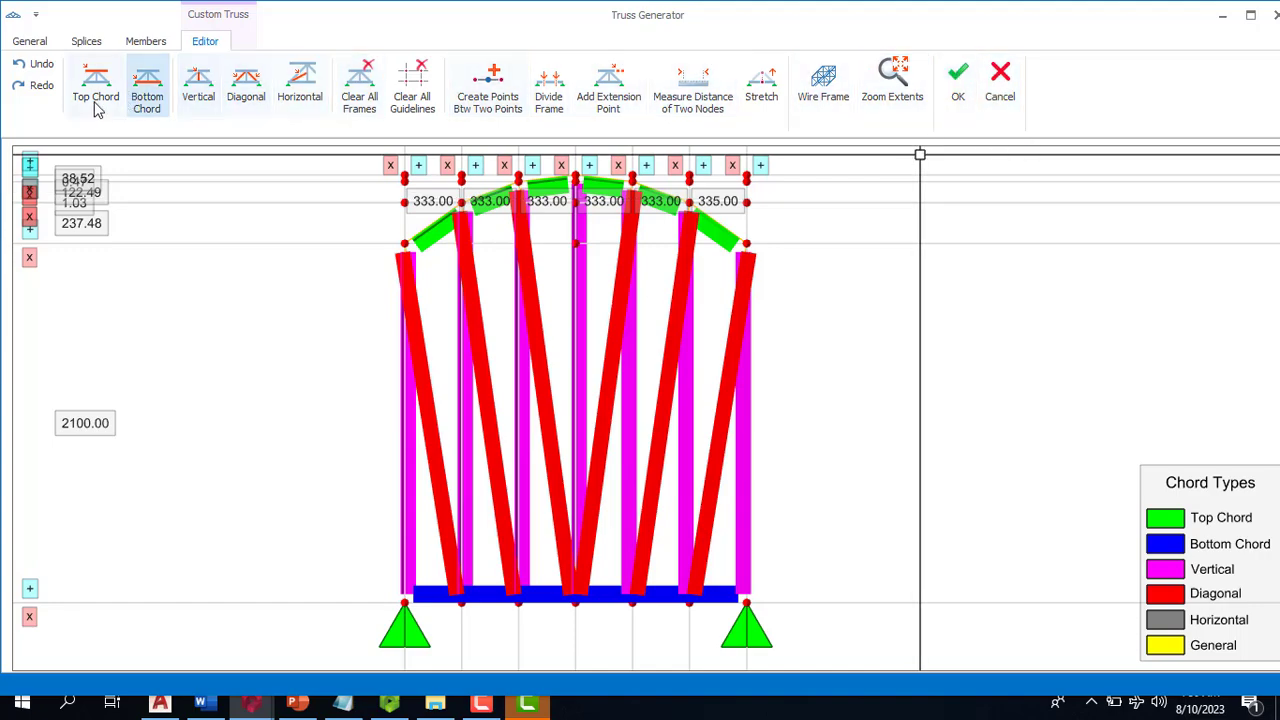
click(998, 90)
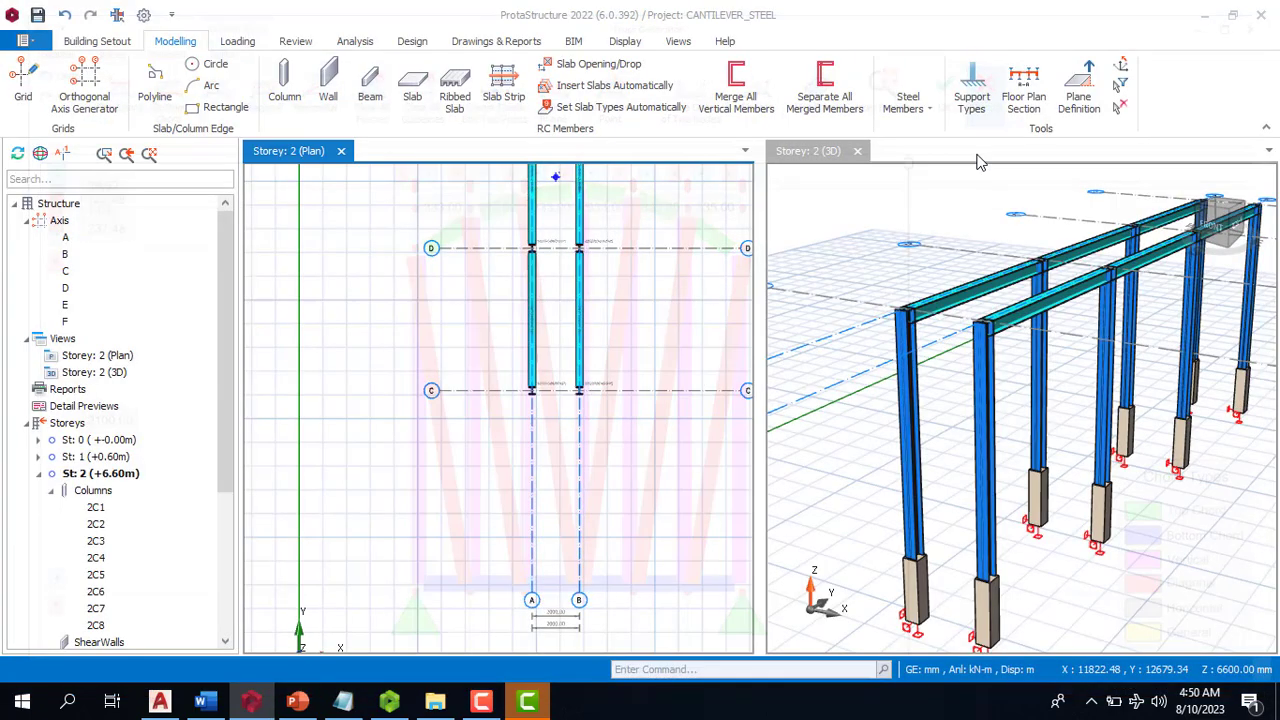
click(912, 108)
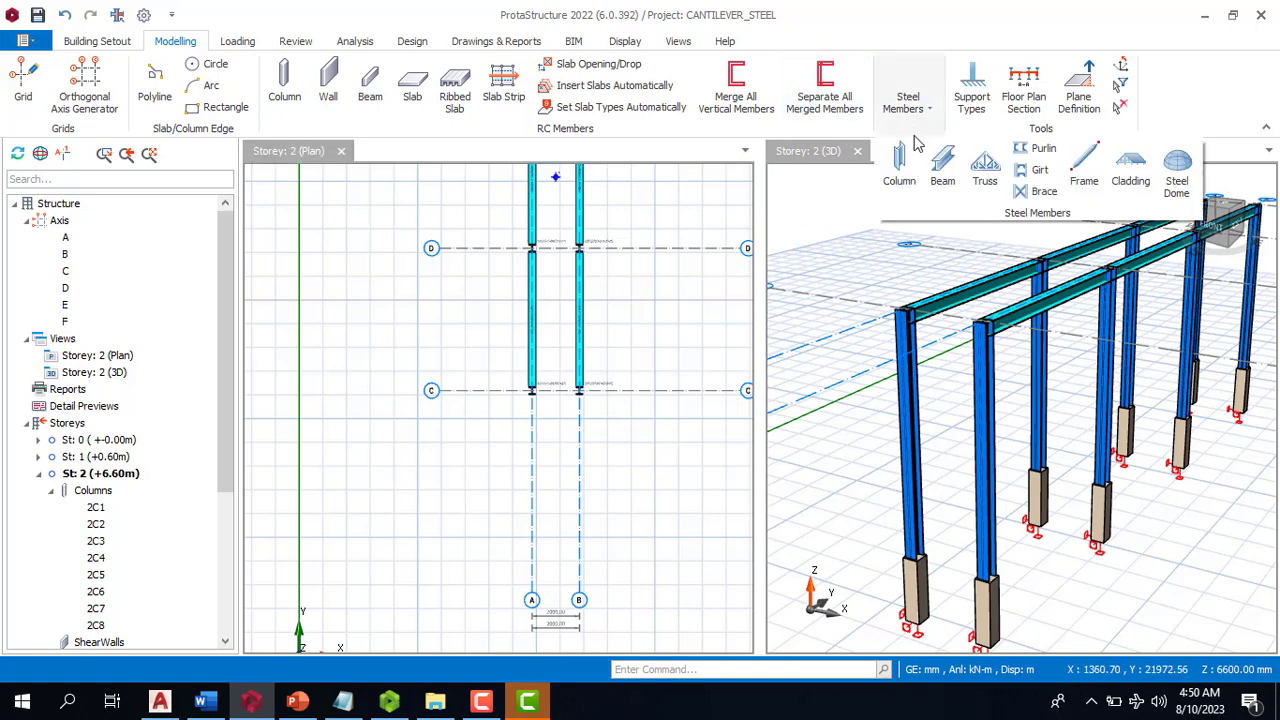
click(985, 167)
click(531, 389)
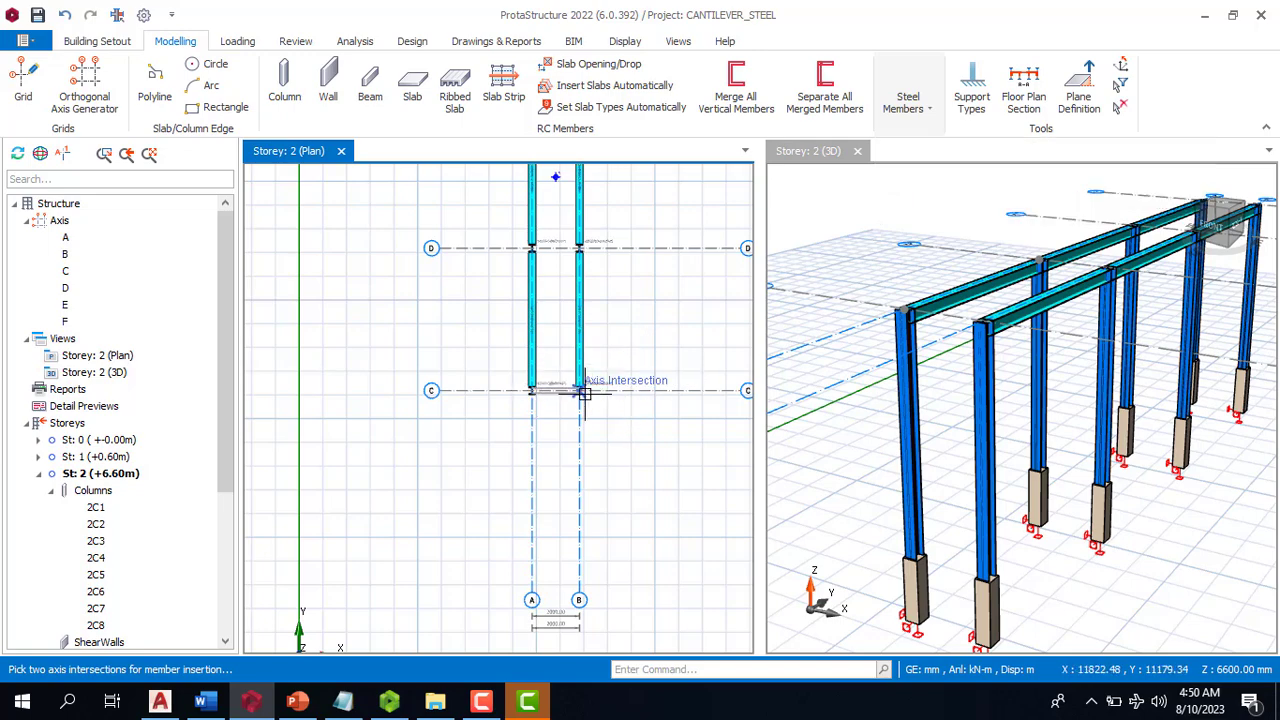
click(569, 395)
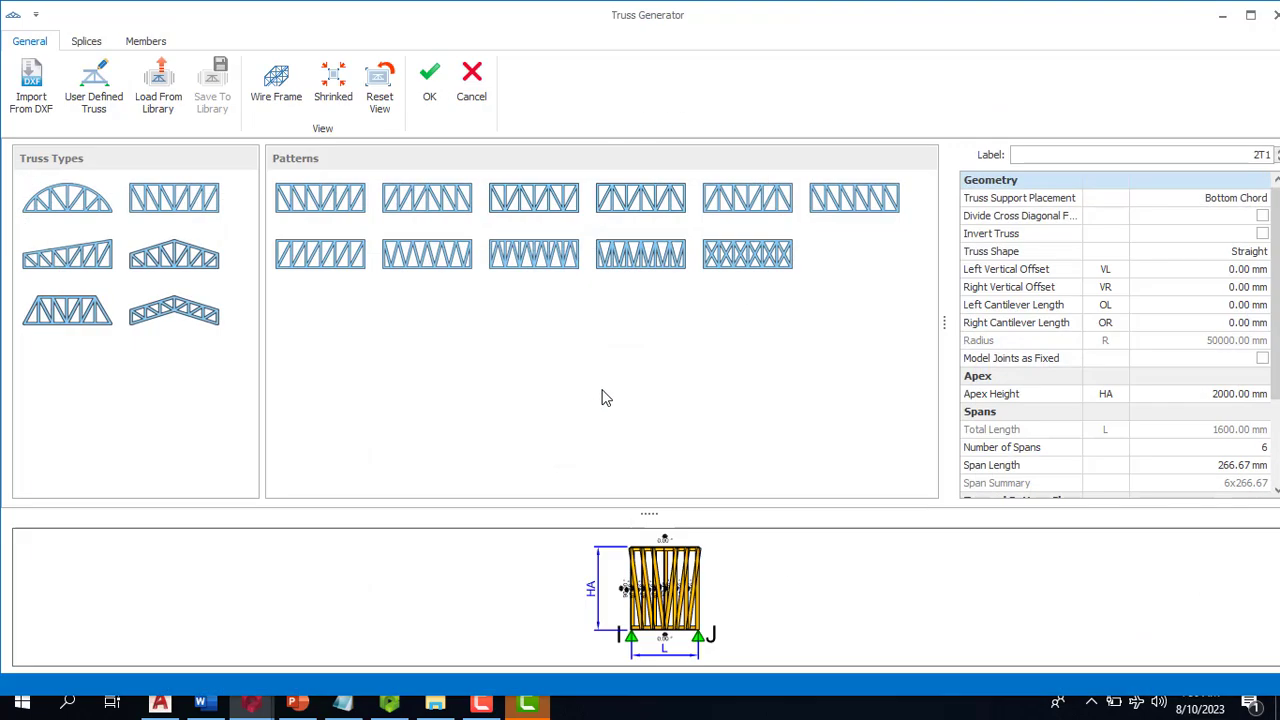
click(471, 80)
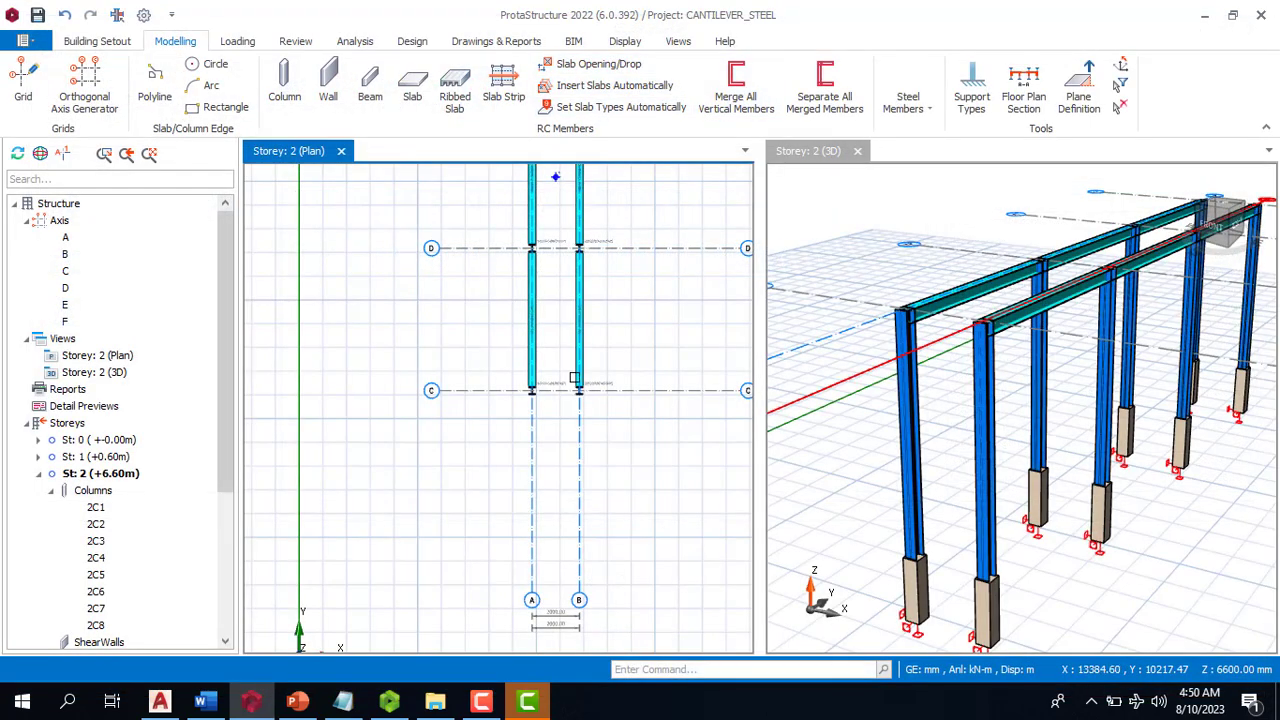
Start a steel truss along axis C between the column insertion points at axes A and B, using the arched type
click(928, 104)
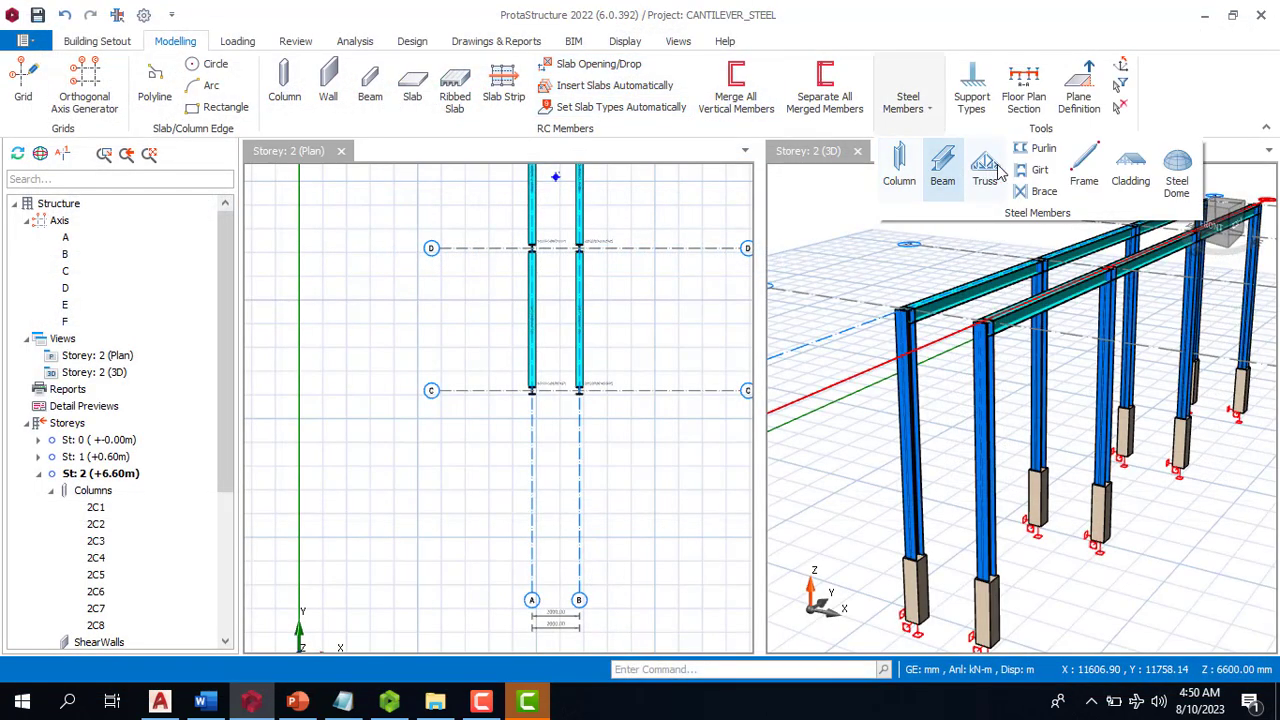
click(969, 181)
click(536, 393)
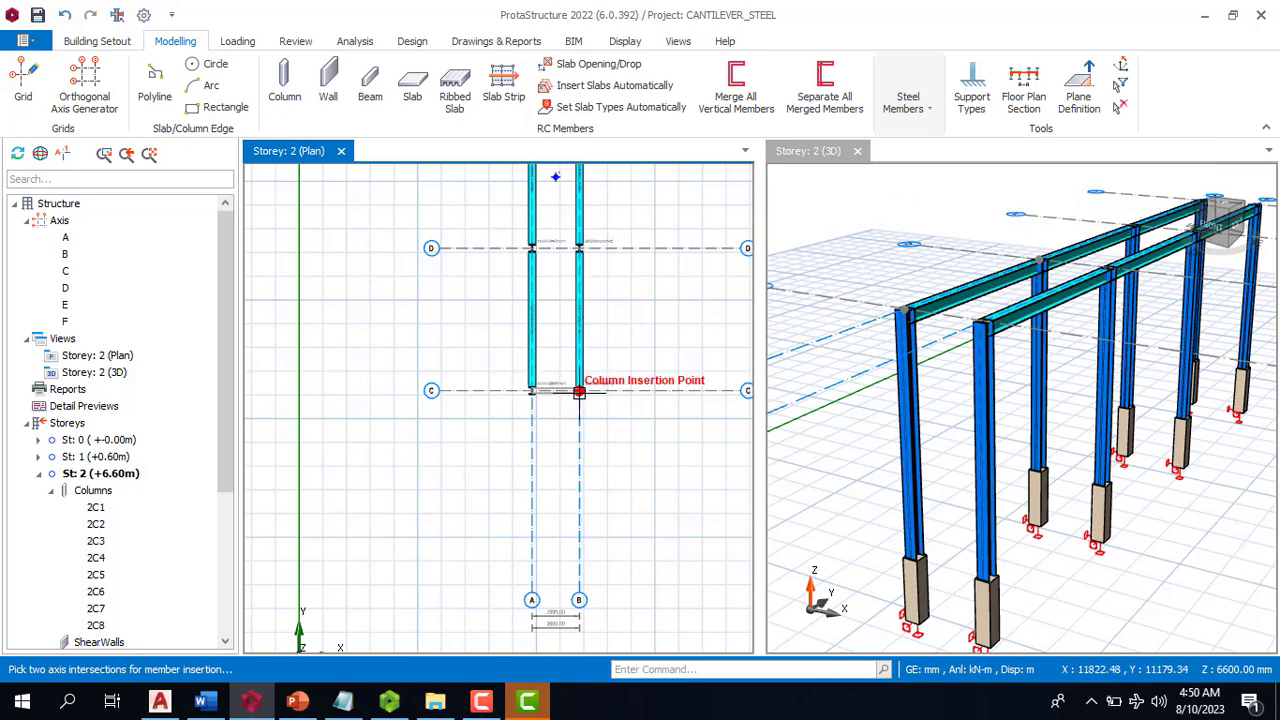
scroll(582, 390, up, 3)
click(580, 388)
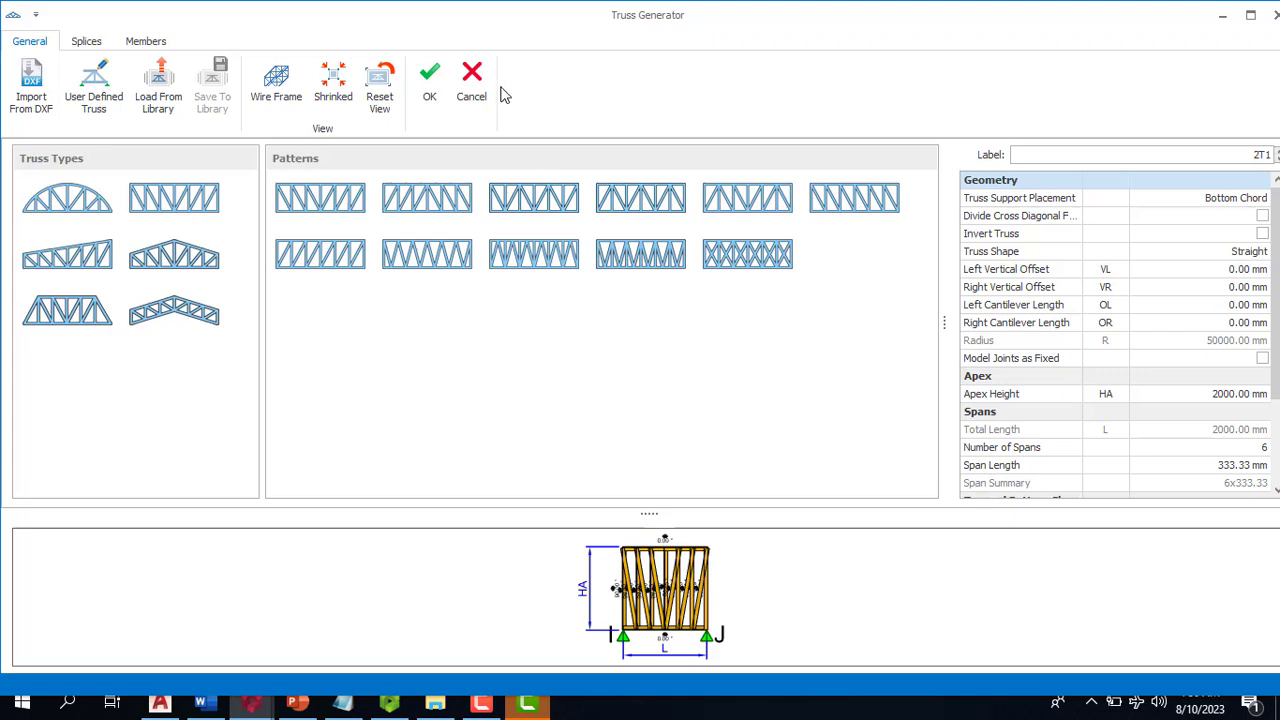
click(80, 208)
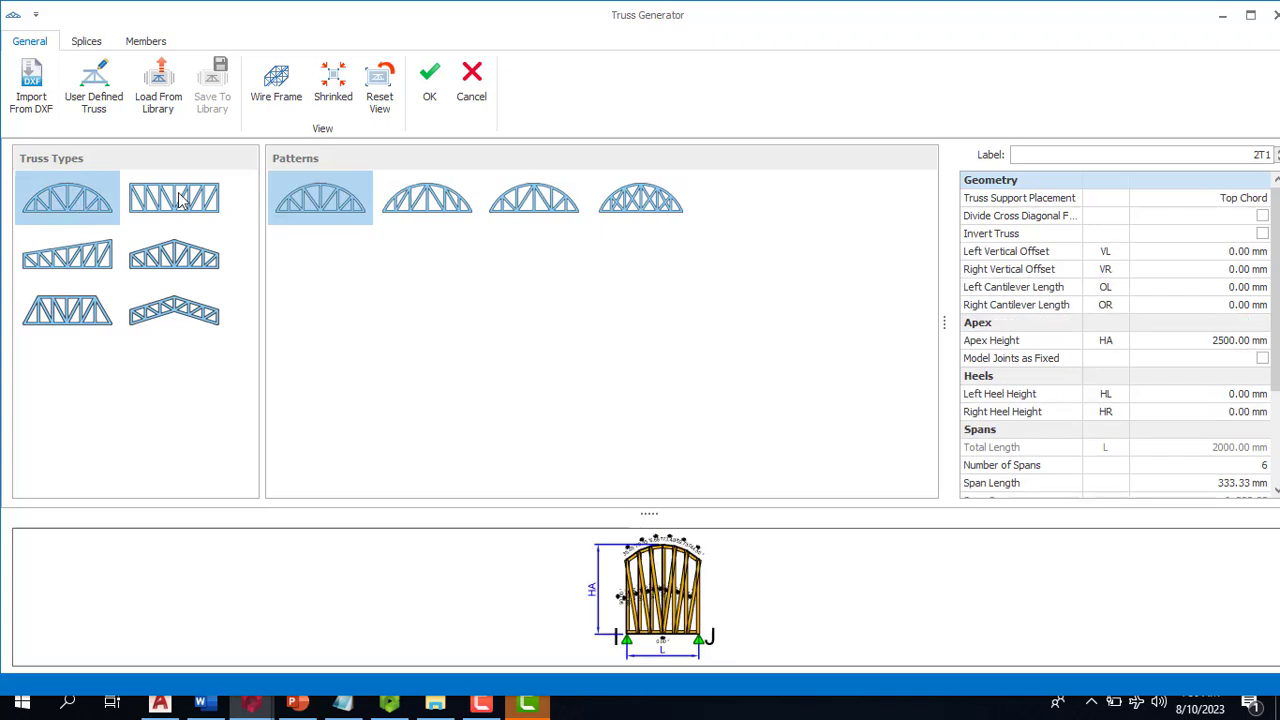
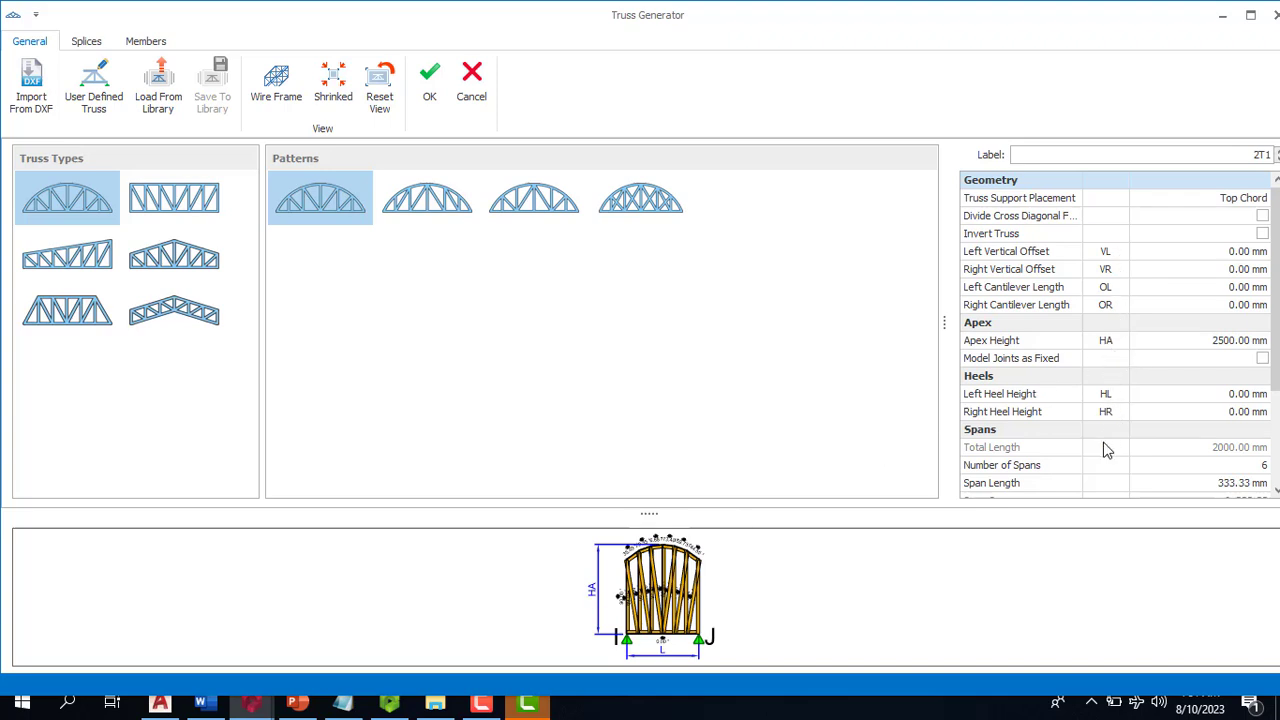
Examine the arched truss preview, including its apex height, span, supports and chord angles, and cancel the Truss Generator
scroll(680, 617, up, 5)
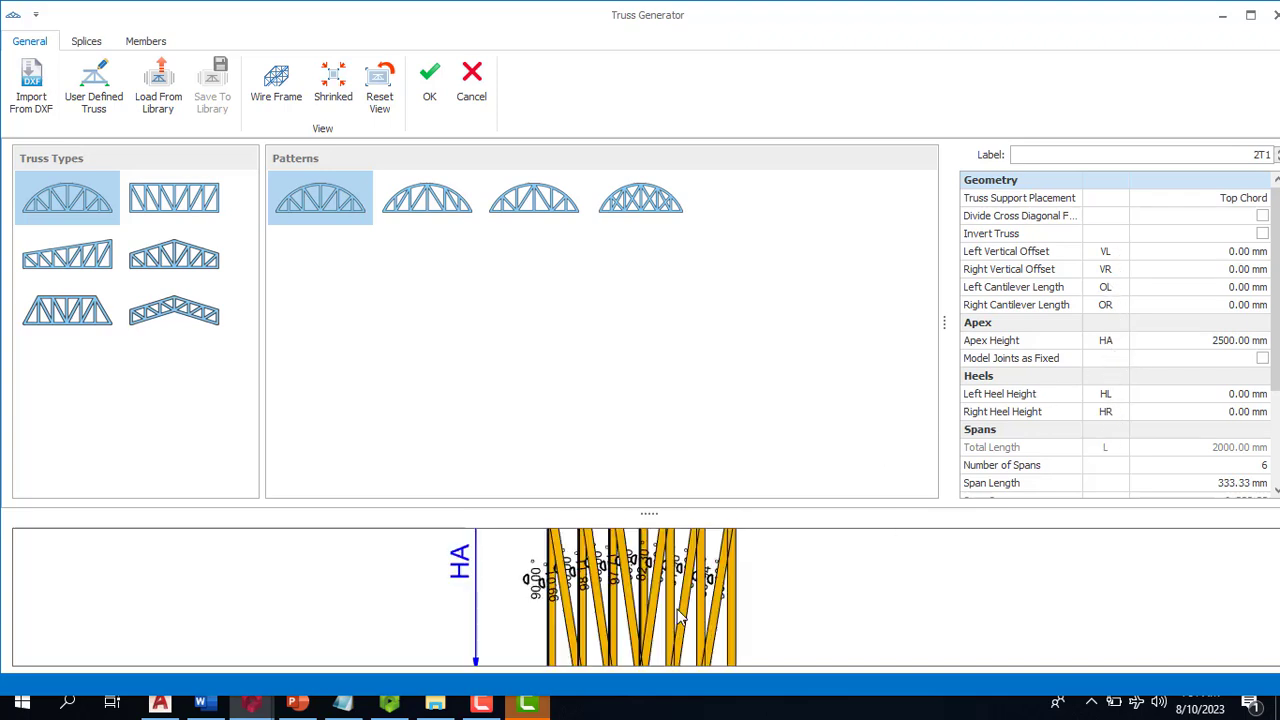
scroll(680, 600, down, 5)
scroll(700, 553, up, 2)
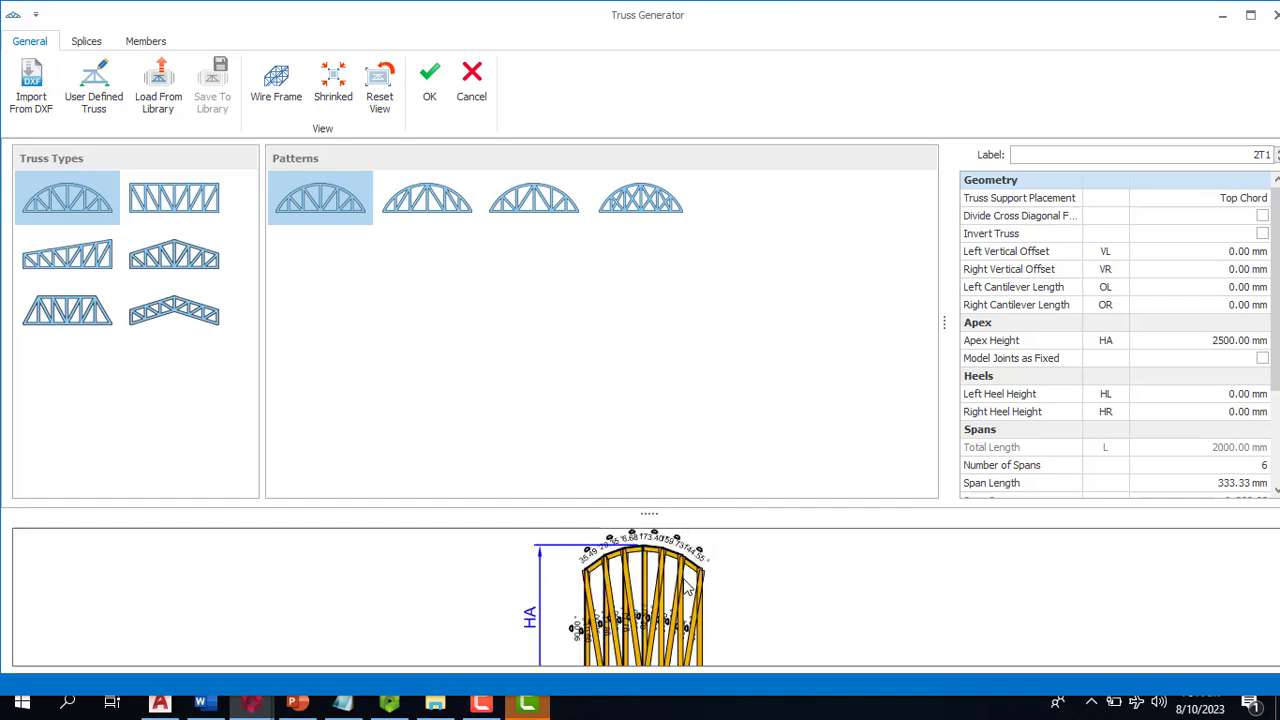
scroll(686, 580, up, 3)
scroll(684, 576, down, 5)
scroll(682, 583, up, 6)
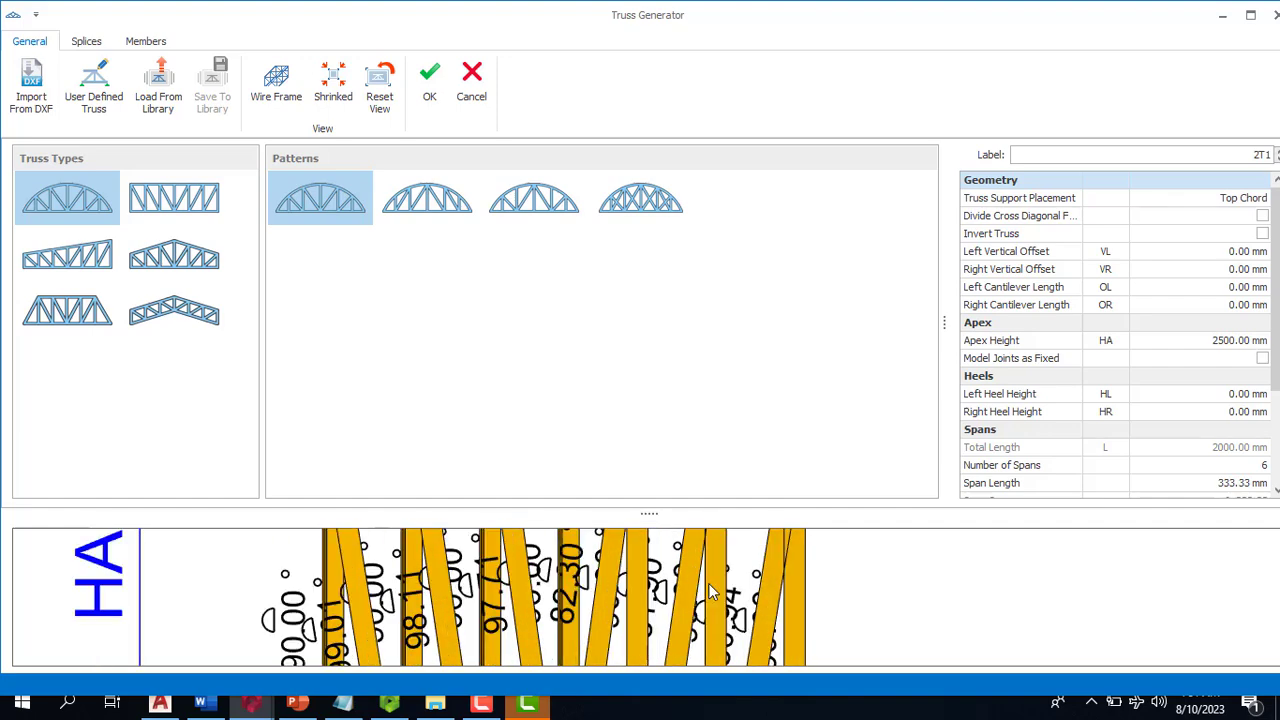
scroll(708, 590, down, 5)
scroll(640, 600, up, 2)
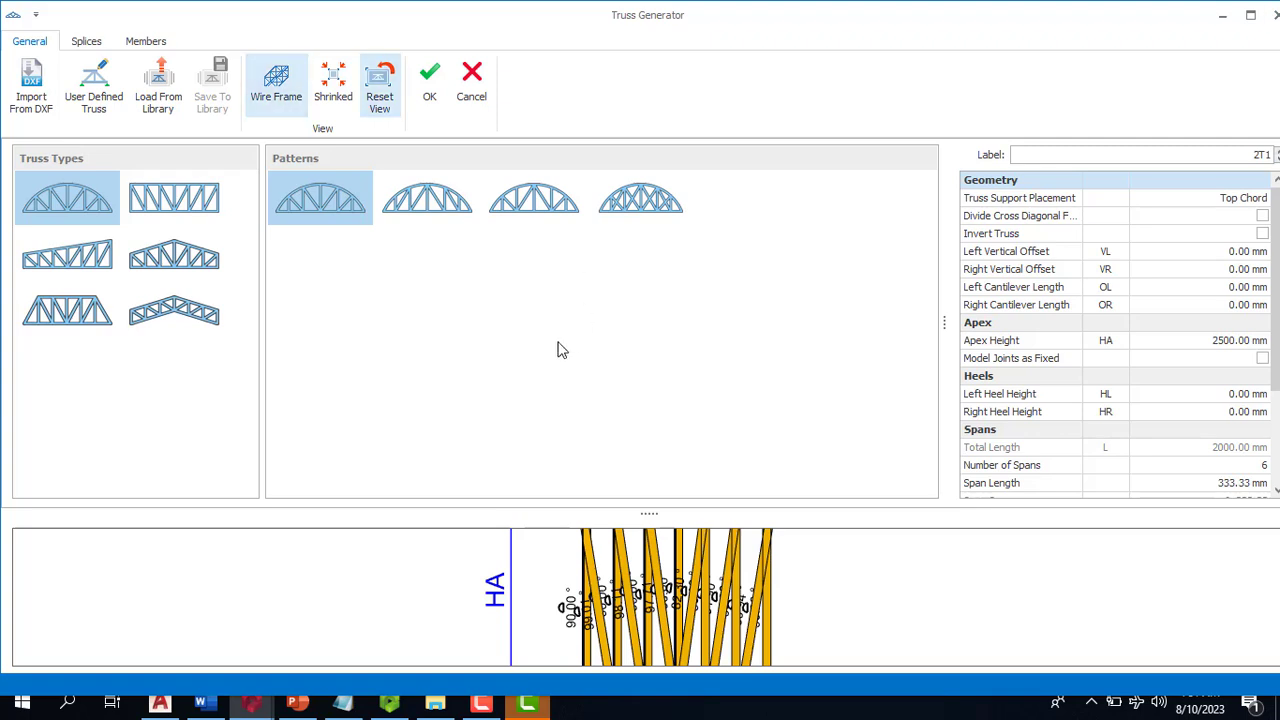
scroll(560, 592, down, 5)
scroll(543, 590, up, 4)
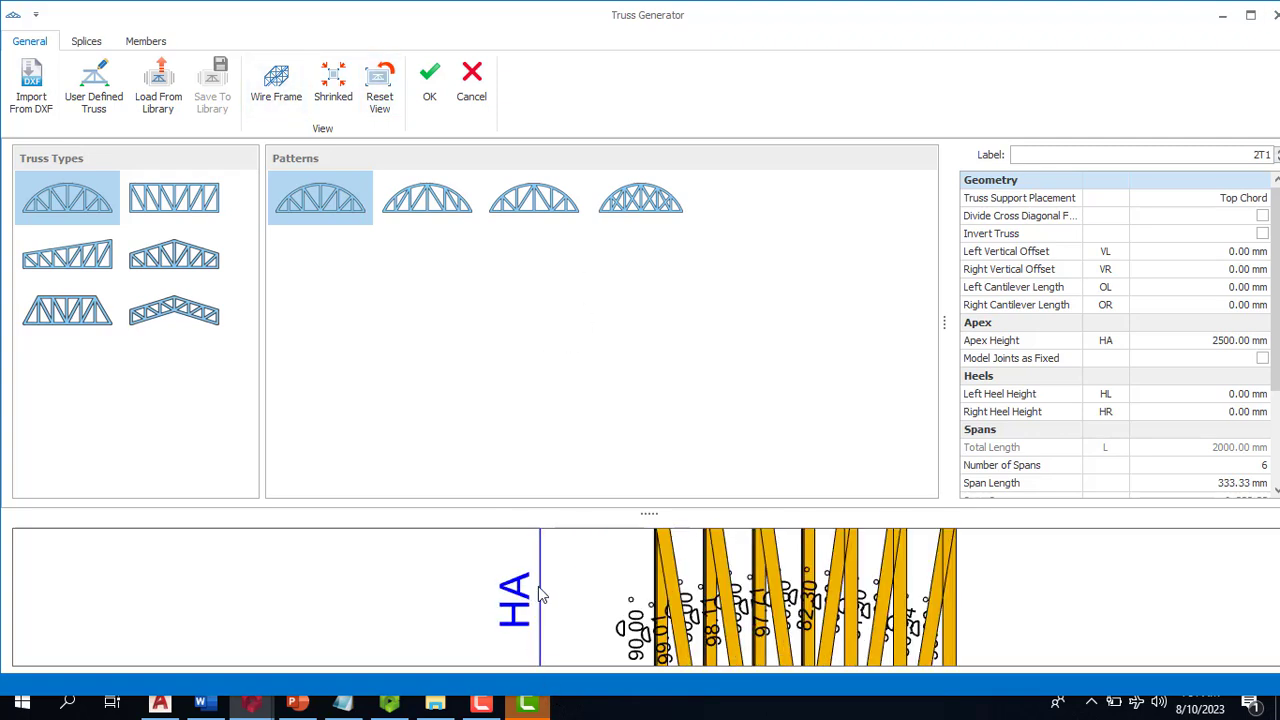
scroll(617, 625, down, 5)
scroll(614, 630, up, 4)
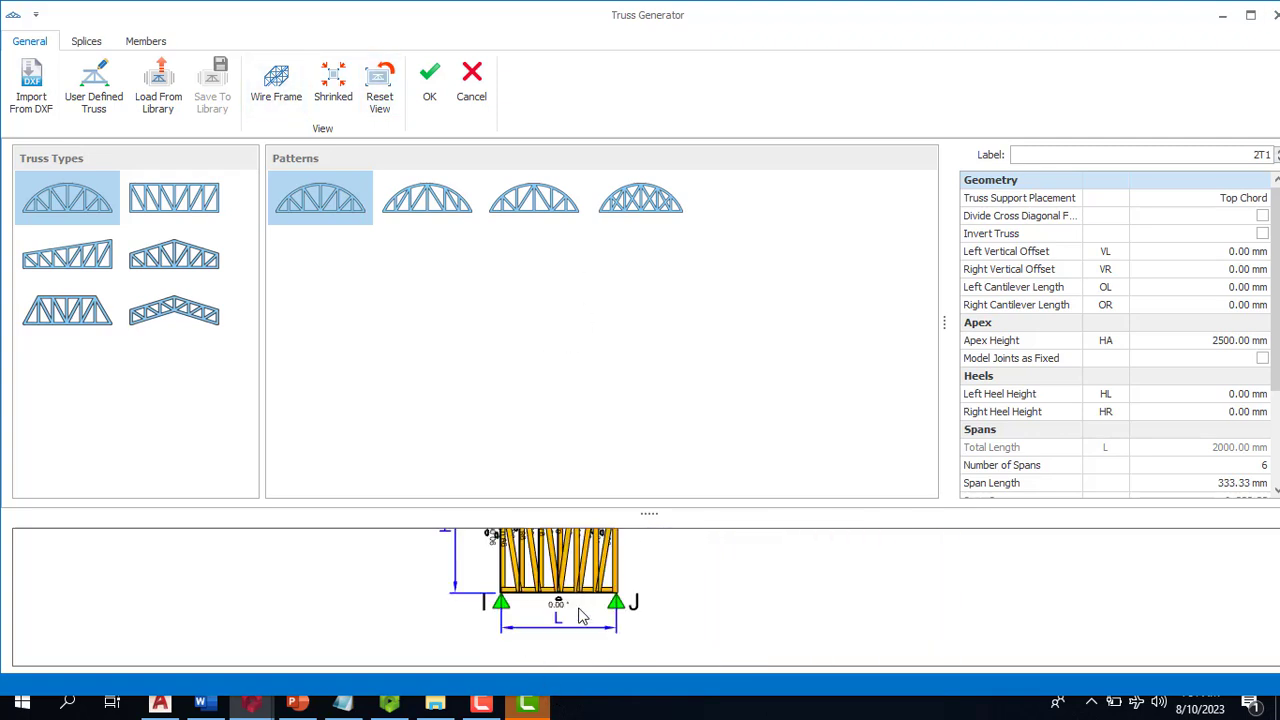
scroll(614, 632, down, 2)
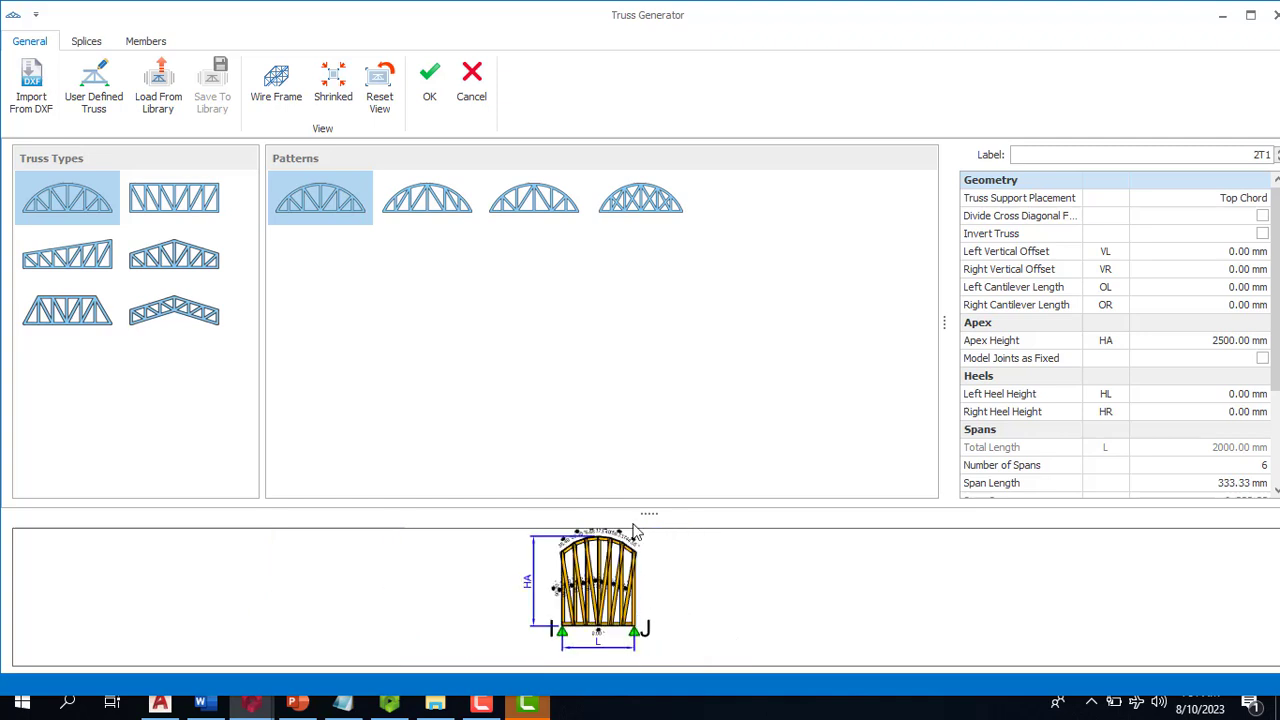
scroll(635, 532, up, 4)
scroll(645, 536, down, 2)
scroll(655, 540, up, 1)
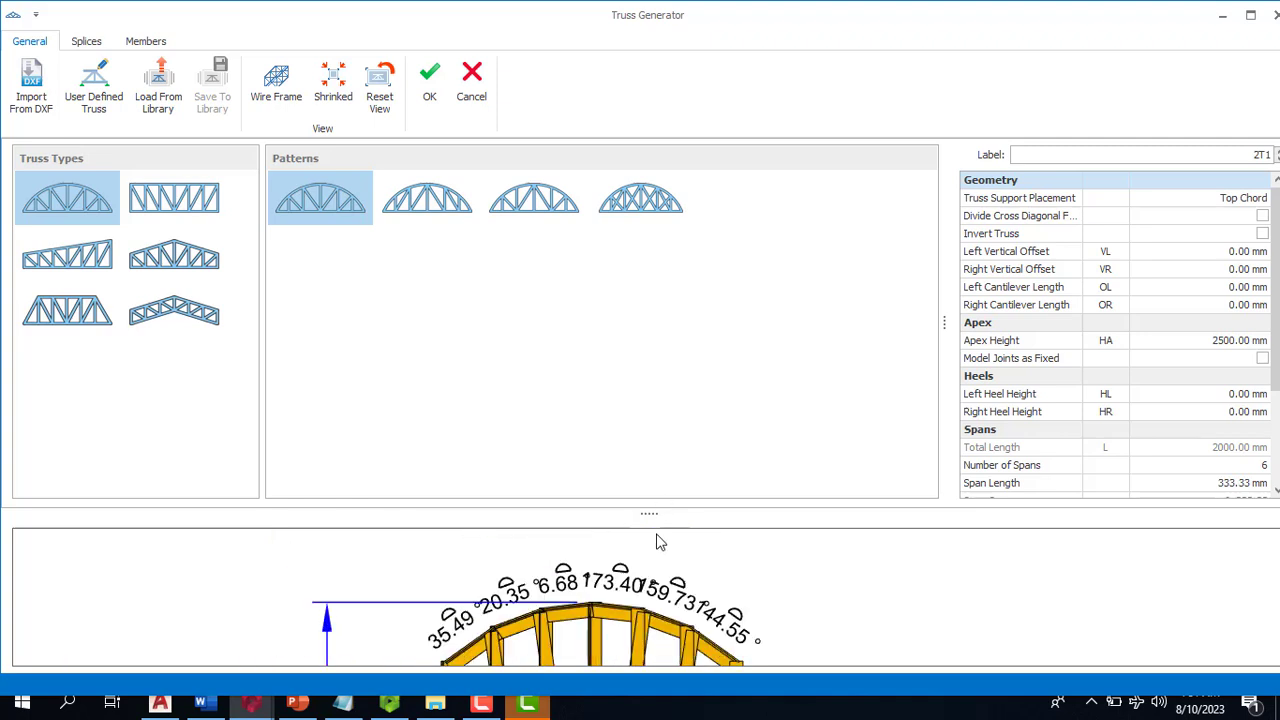
scroll(603, 612, down, 5)
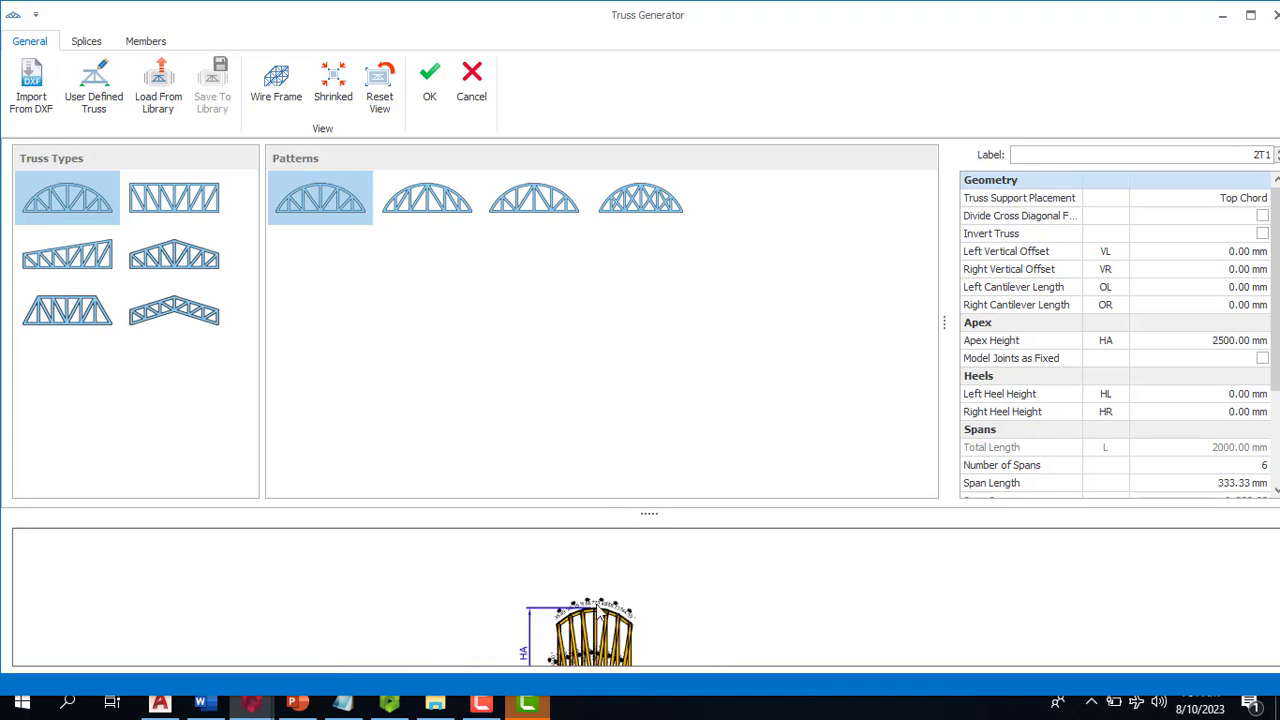
scroll(625, 590, up, 4)
scroll(614, 505, down, 5)
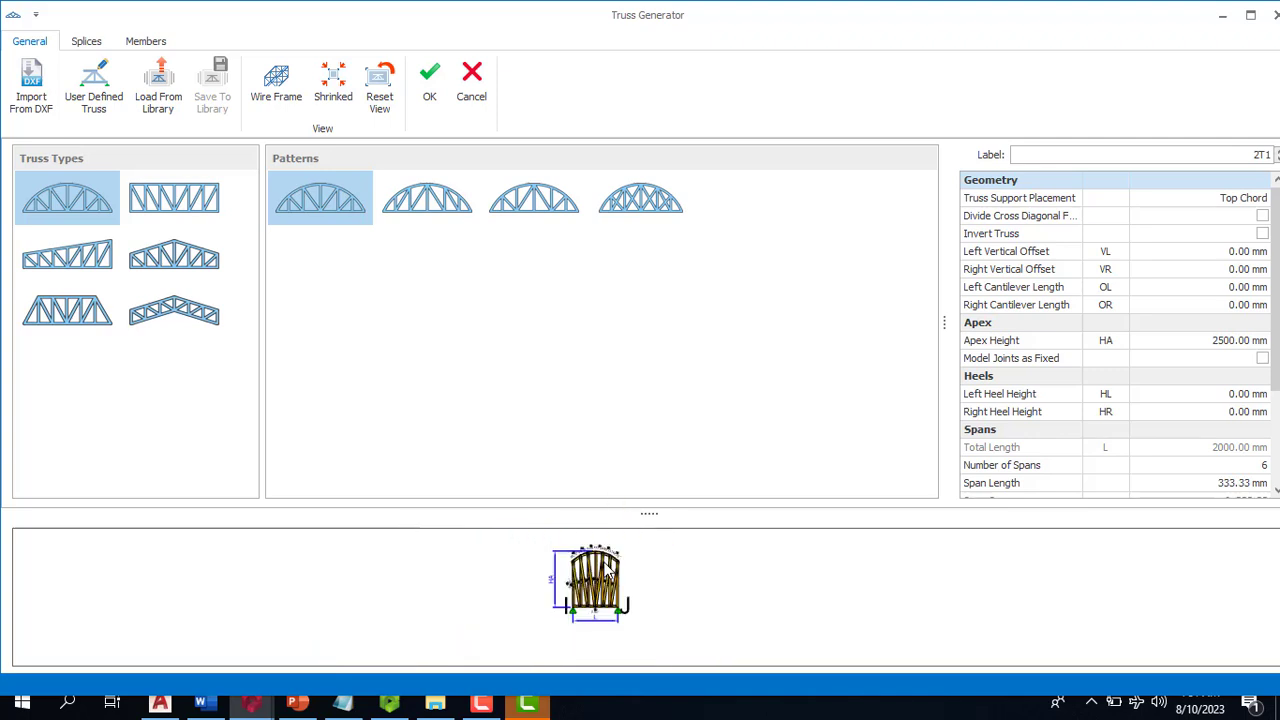
scroll(607, 547, up, 5)
scroll(583, 575, down, 5)
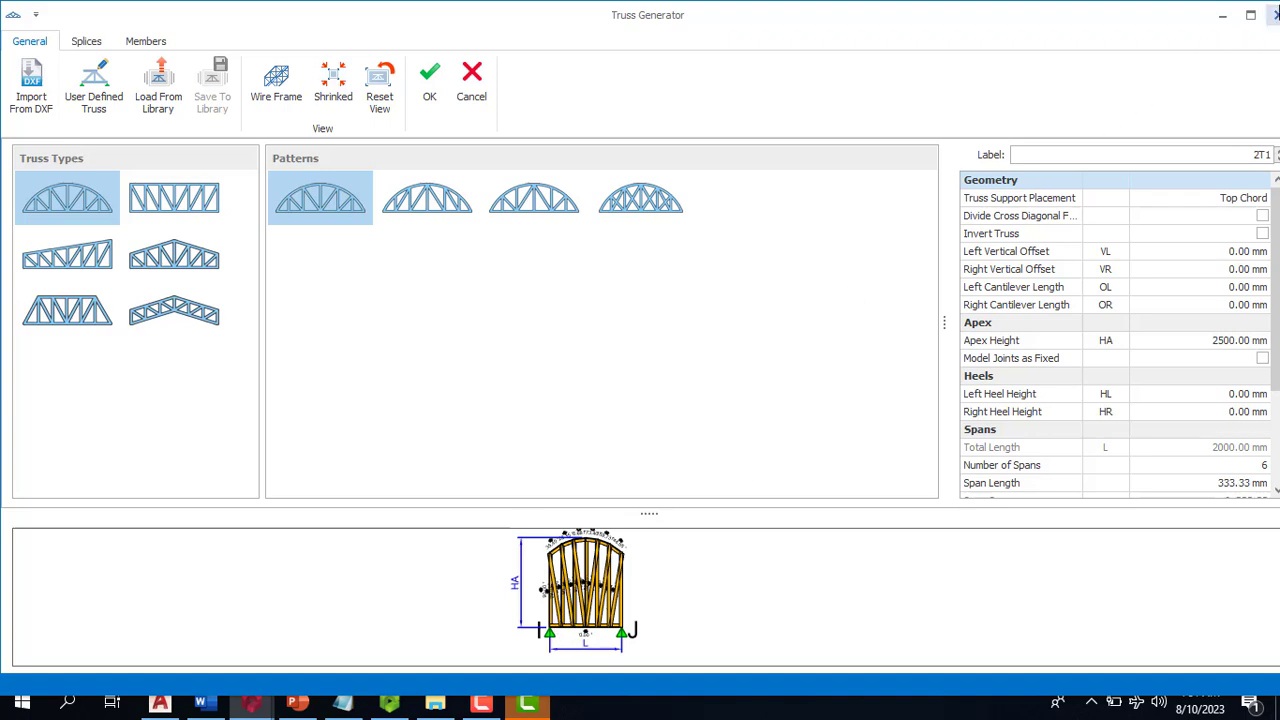
click(476, 100)
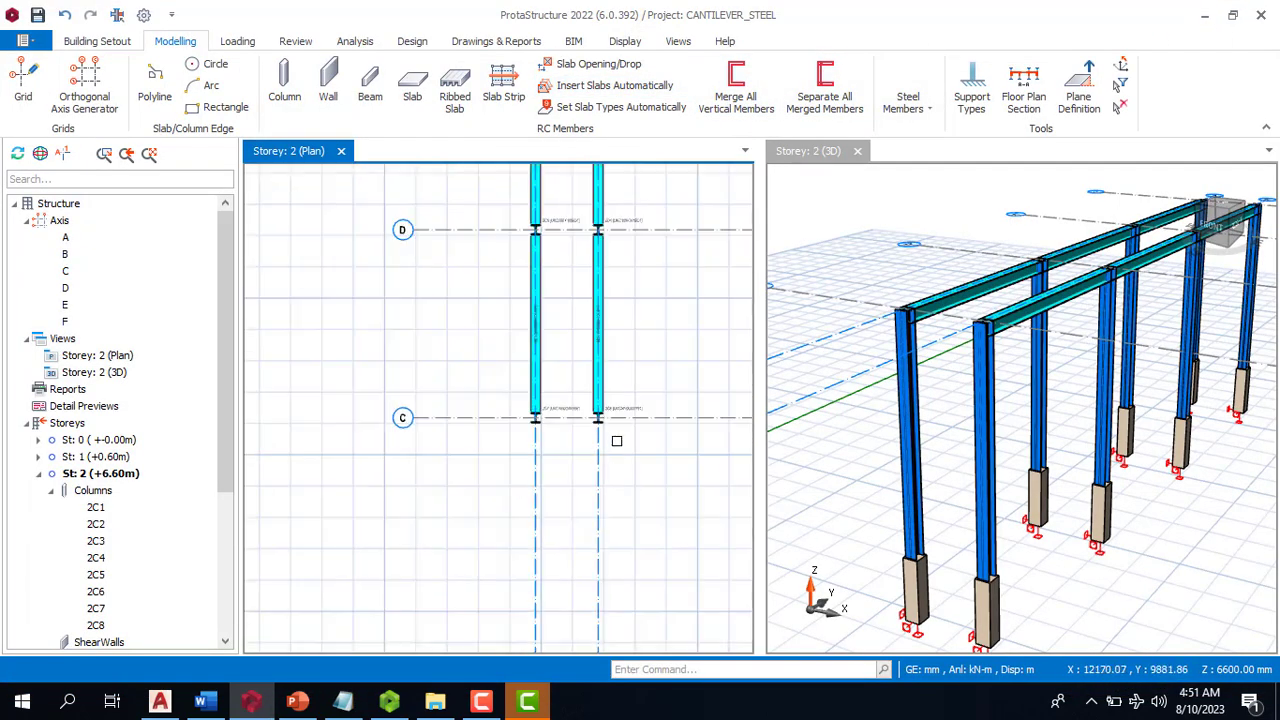
Offset axis B by 1000 mm in the positive X direction, away from axis A
scroll(584, 470, down, 3)
scroll(587, 412, down, 3)
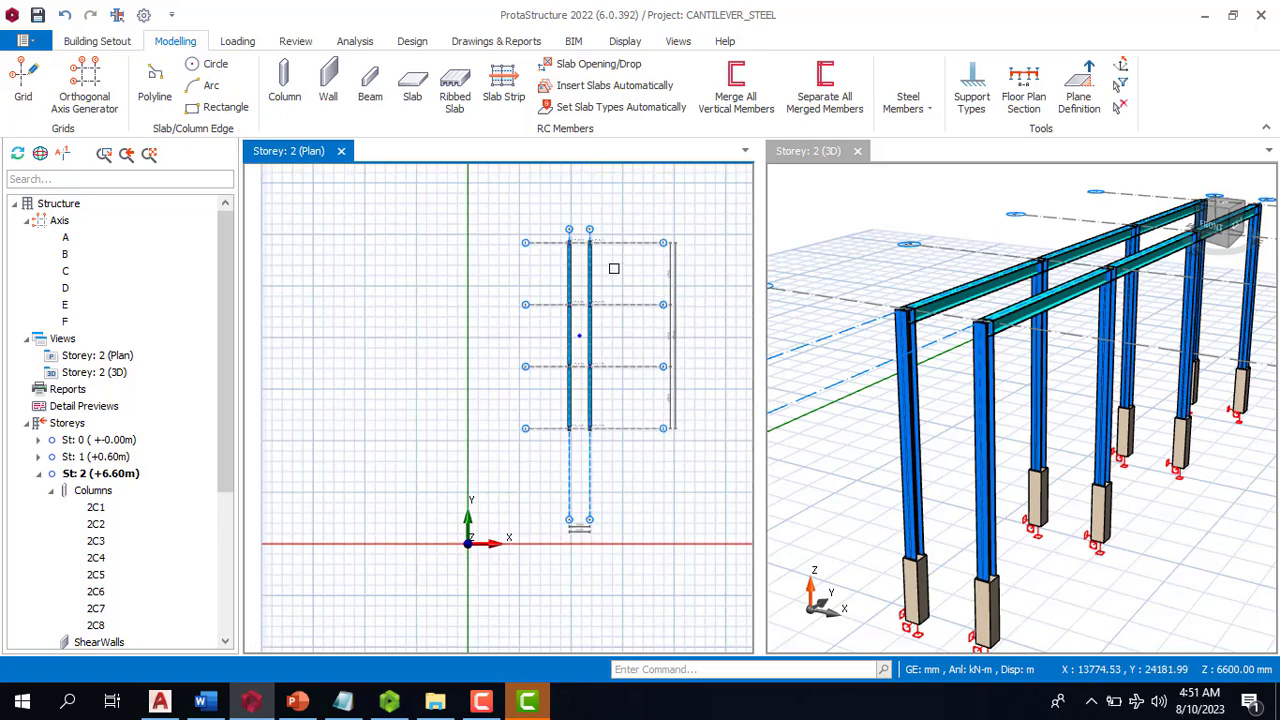
scroll(597, 323, up, 3)
scroll(529, 286, down, 3)
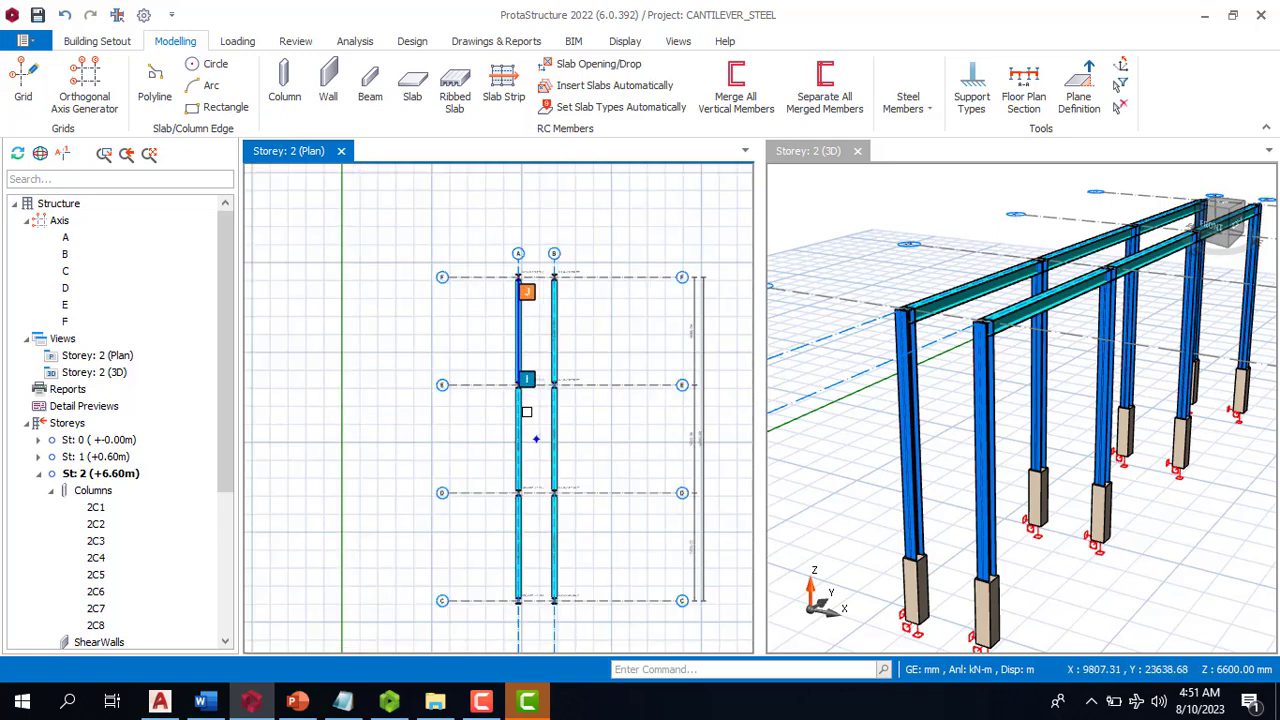
scroll(554, 388, up, 1)
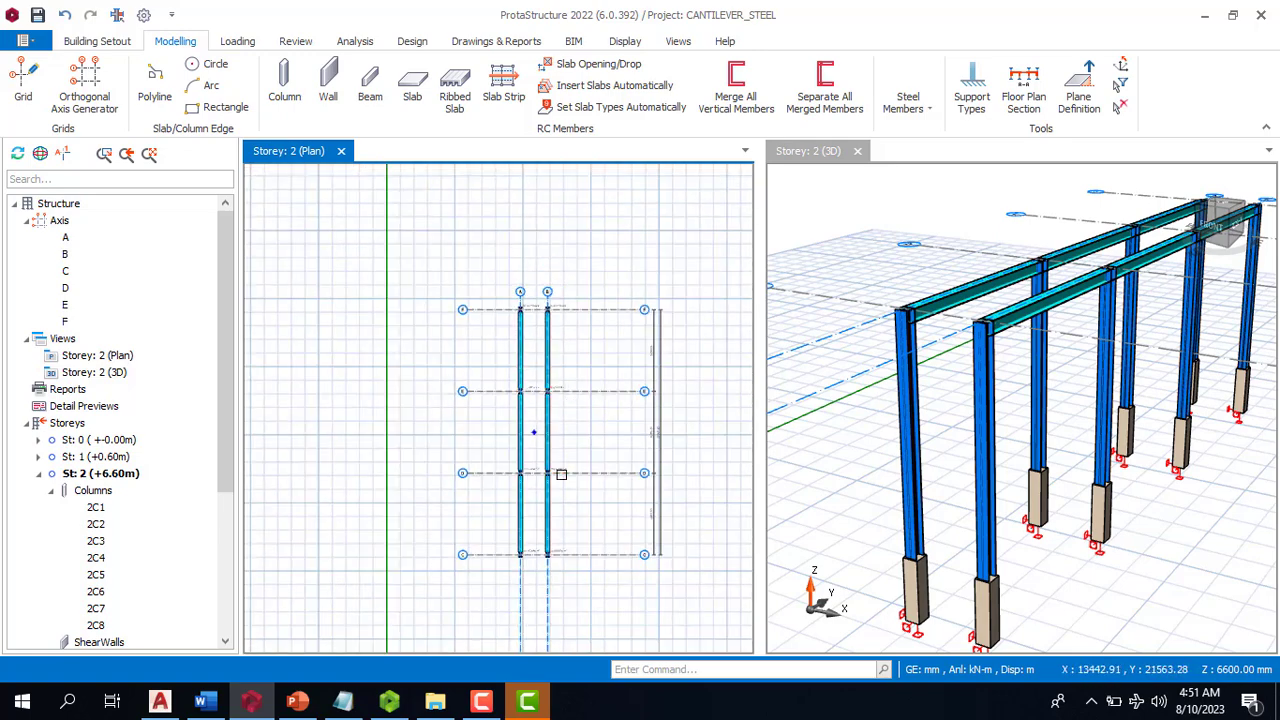
scroll(540, 477, down, 1)
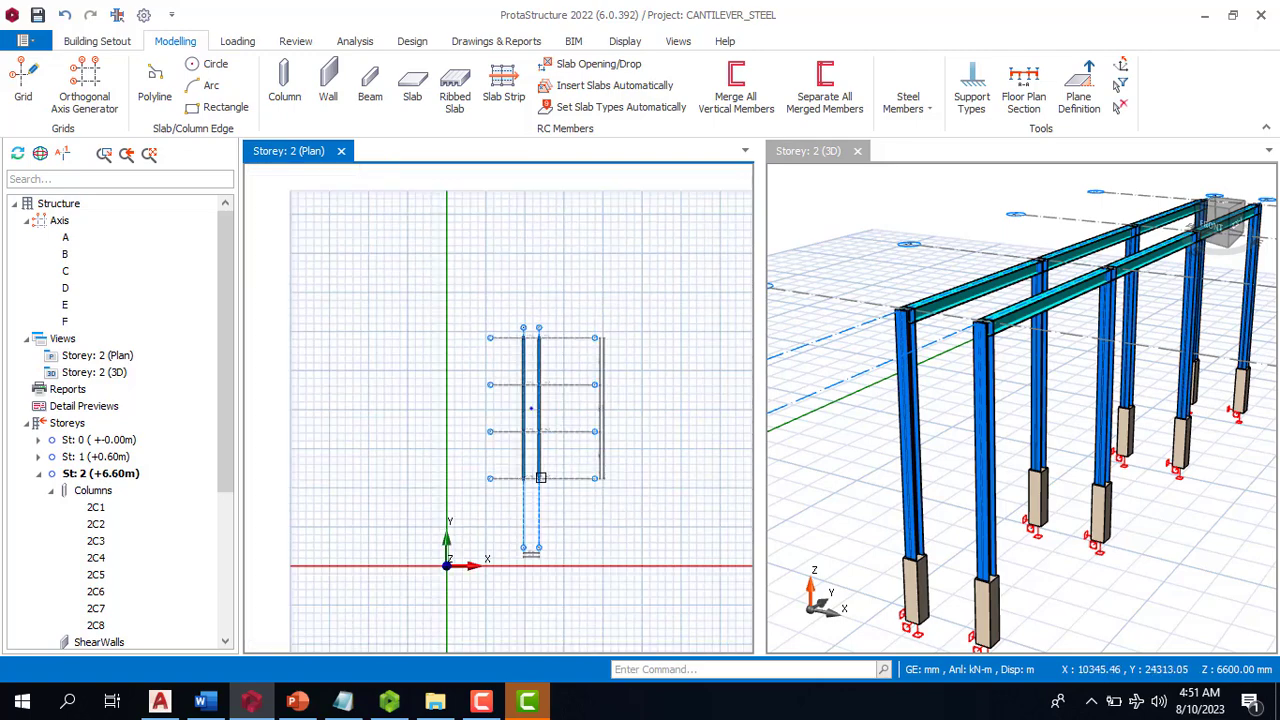
scroll(540, 477, up, 1)
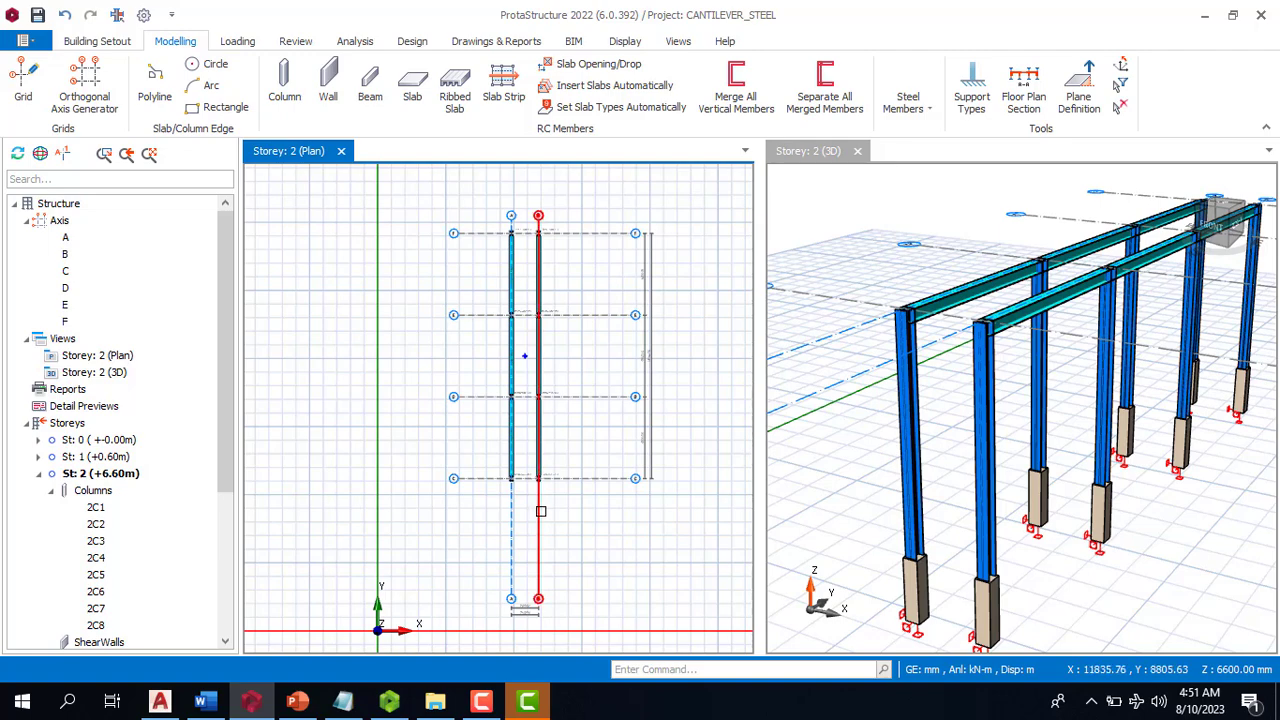
click(540, 511)
right_click(540, 511)
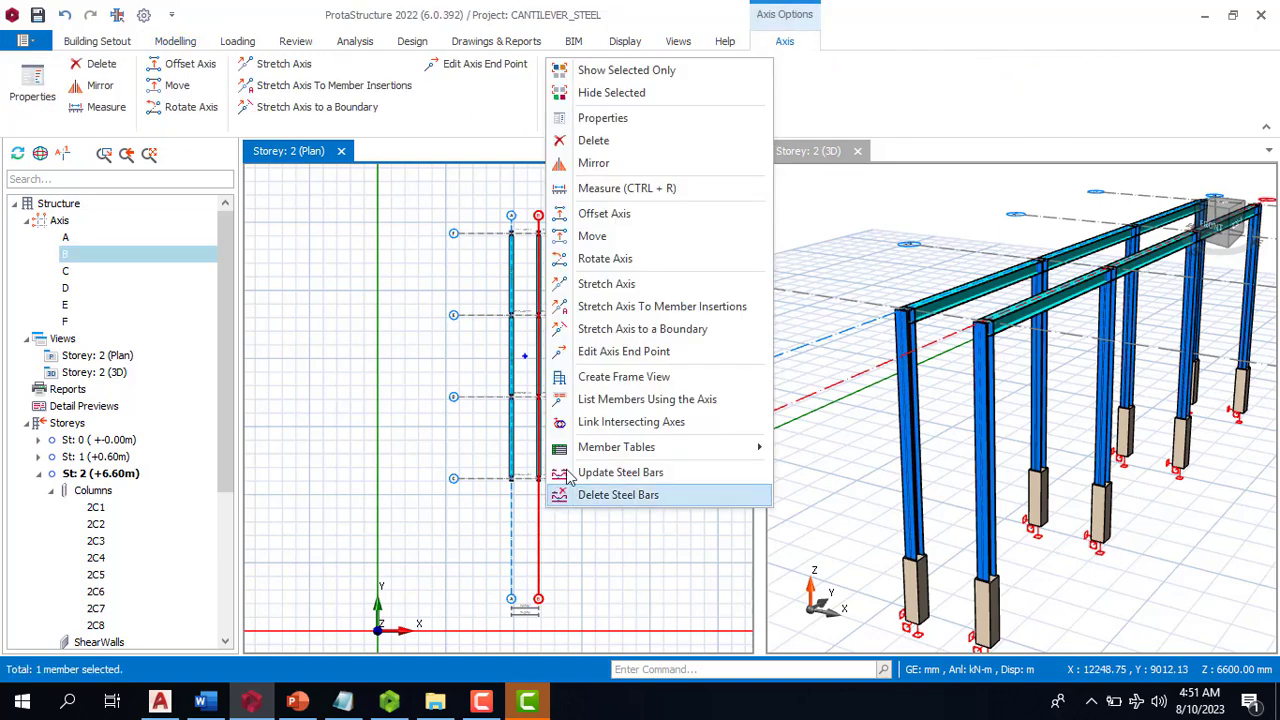
click(617, 214)
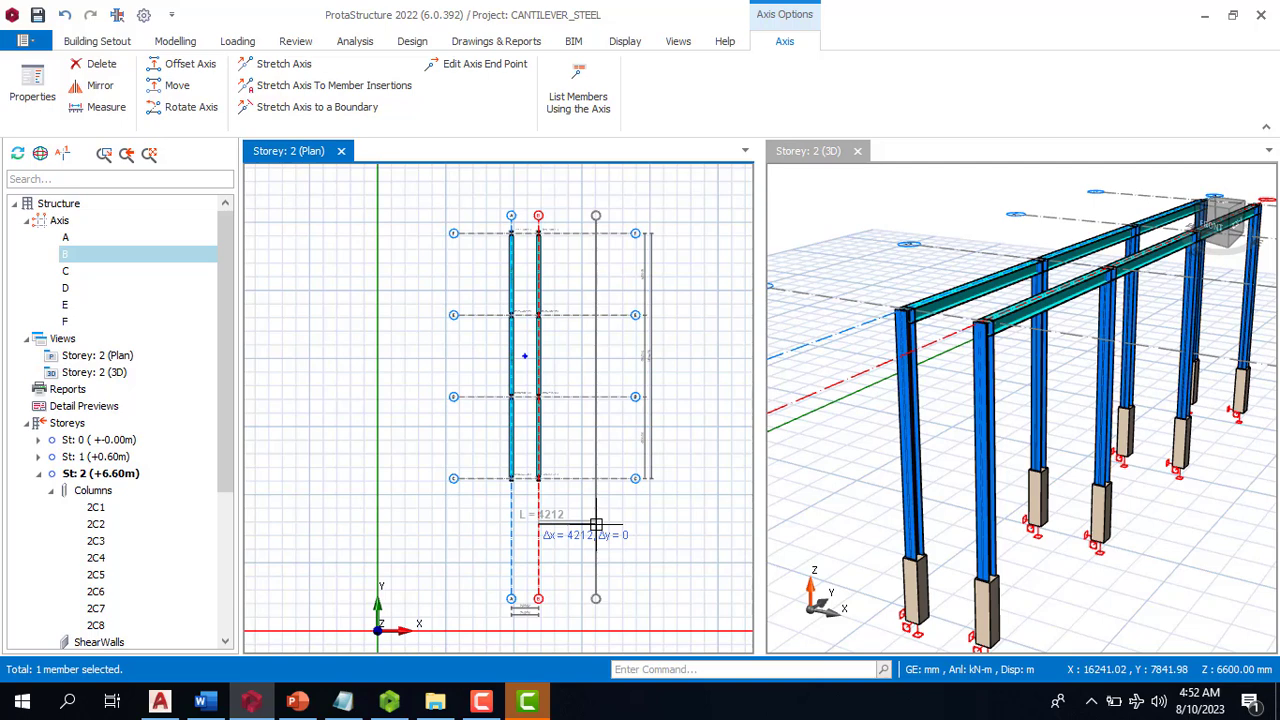
key(Tab)
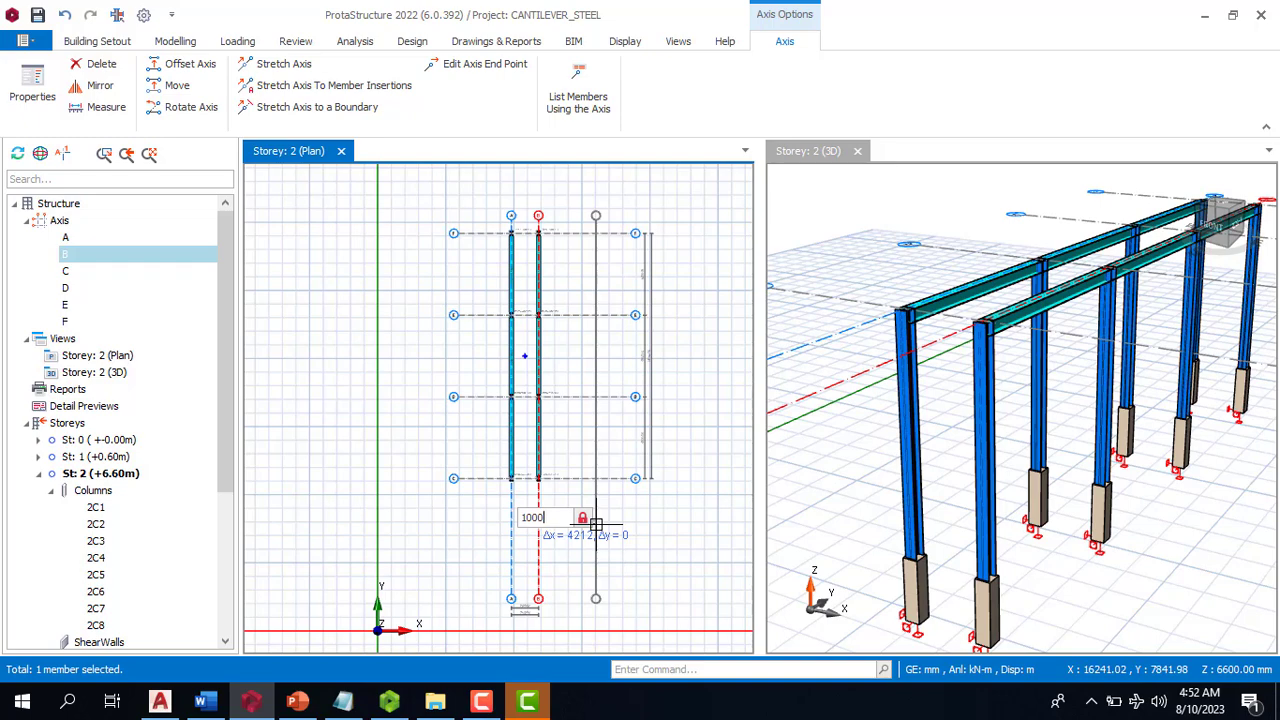
key(Return)
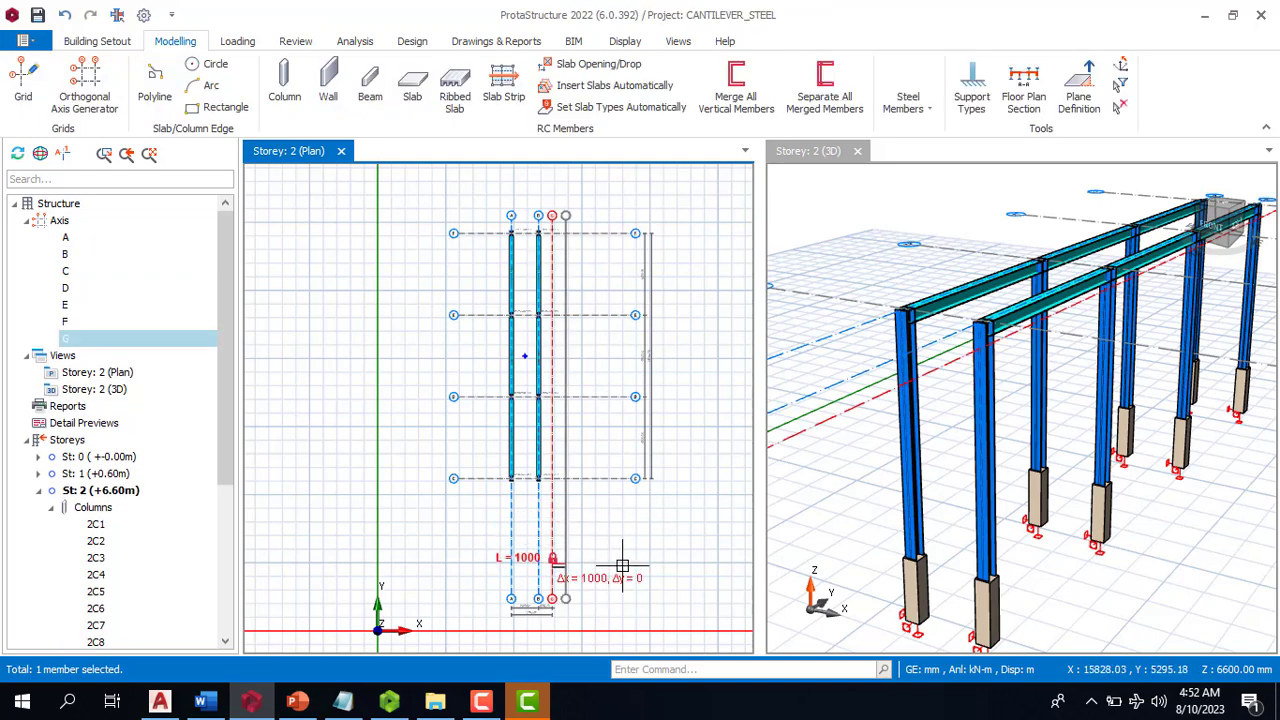
Delete the newly offset axis beside axis B
scroll(522, 475, up, 3)
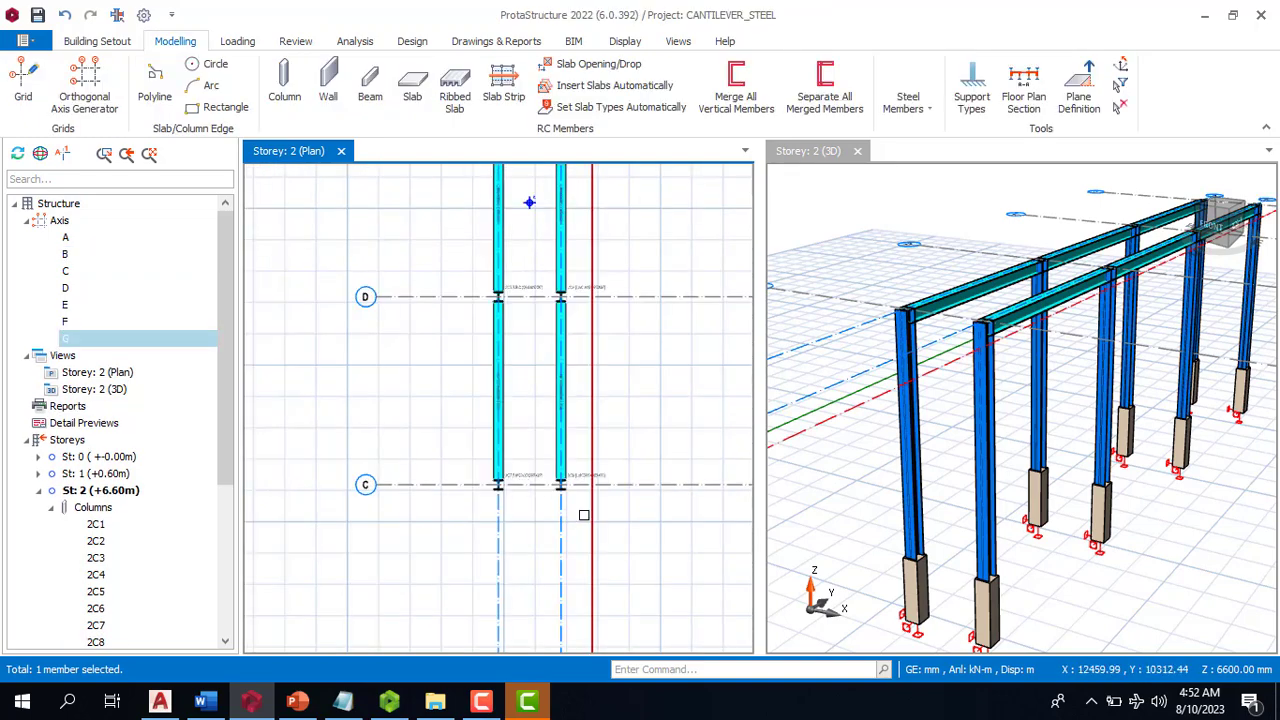
click(589, 517)
key(Delete)
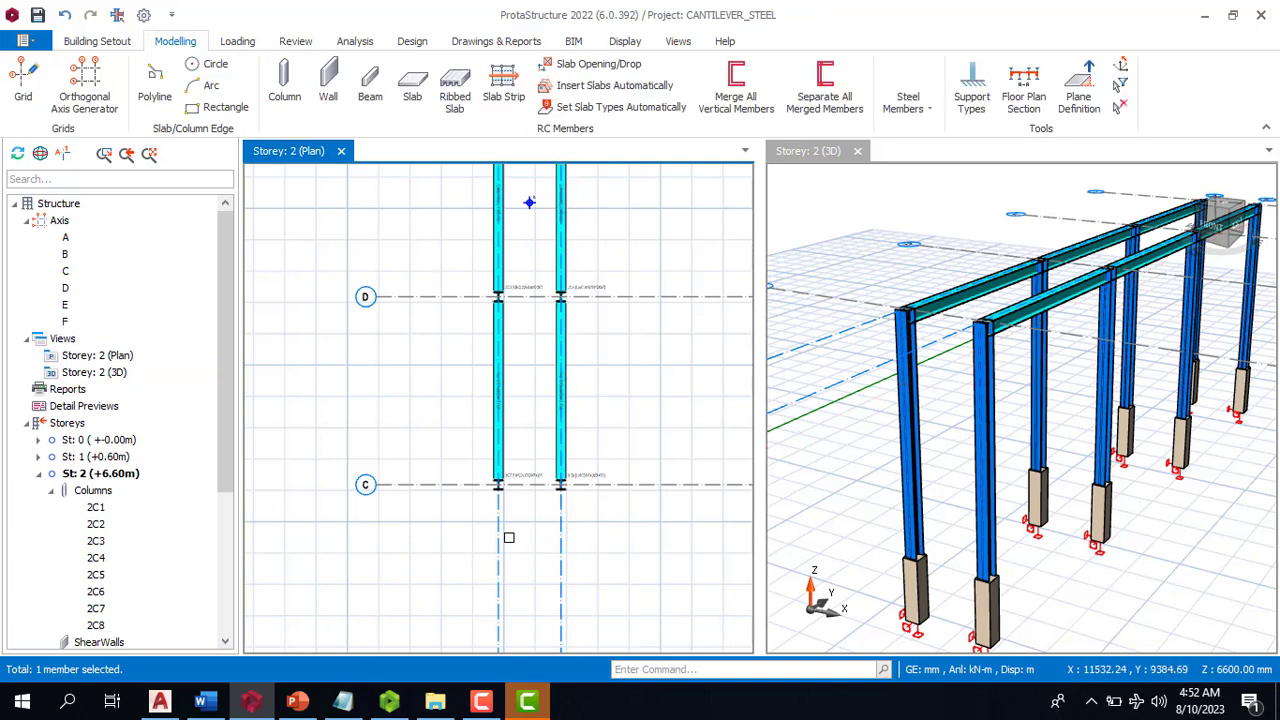
Offset axis A by 4000 mm in the positive X direction to add an axis beyond axis B, and end the command
click(497, 531)
right_click(505, 527)
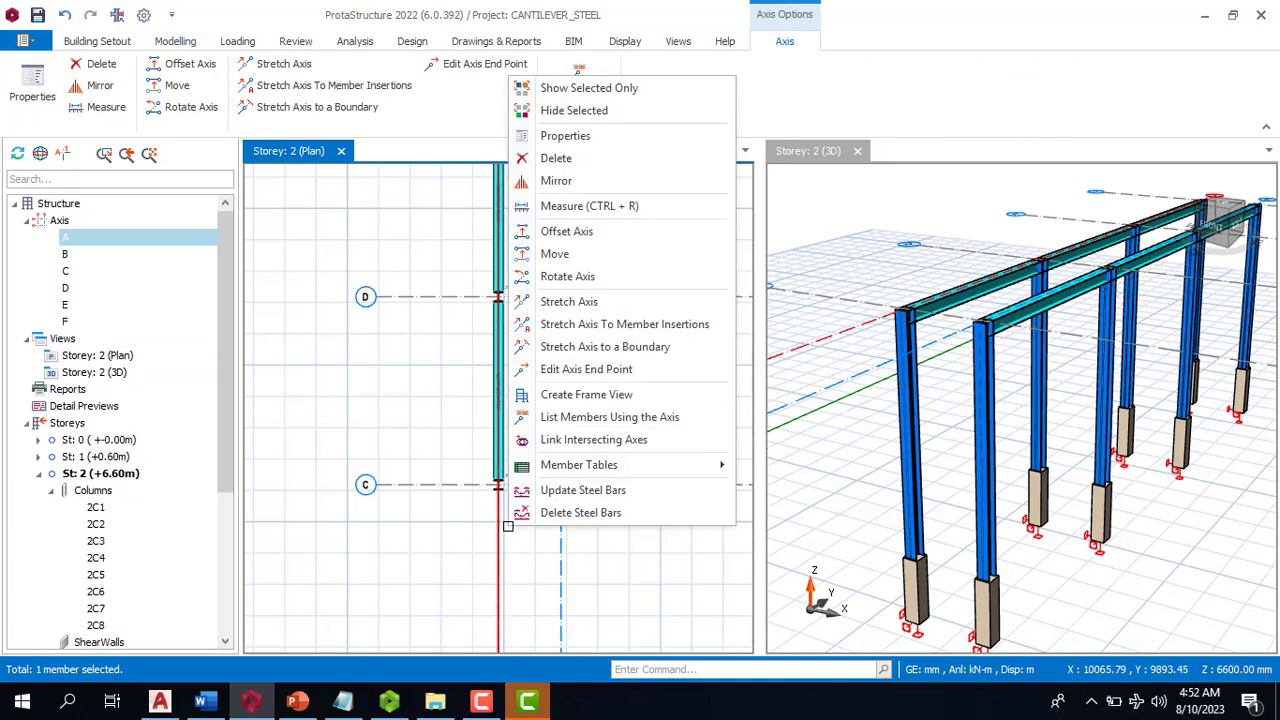
click(588, 233)
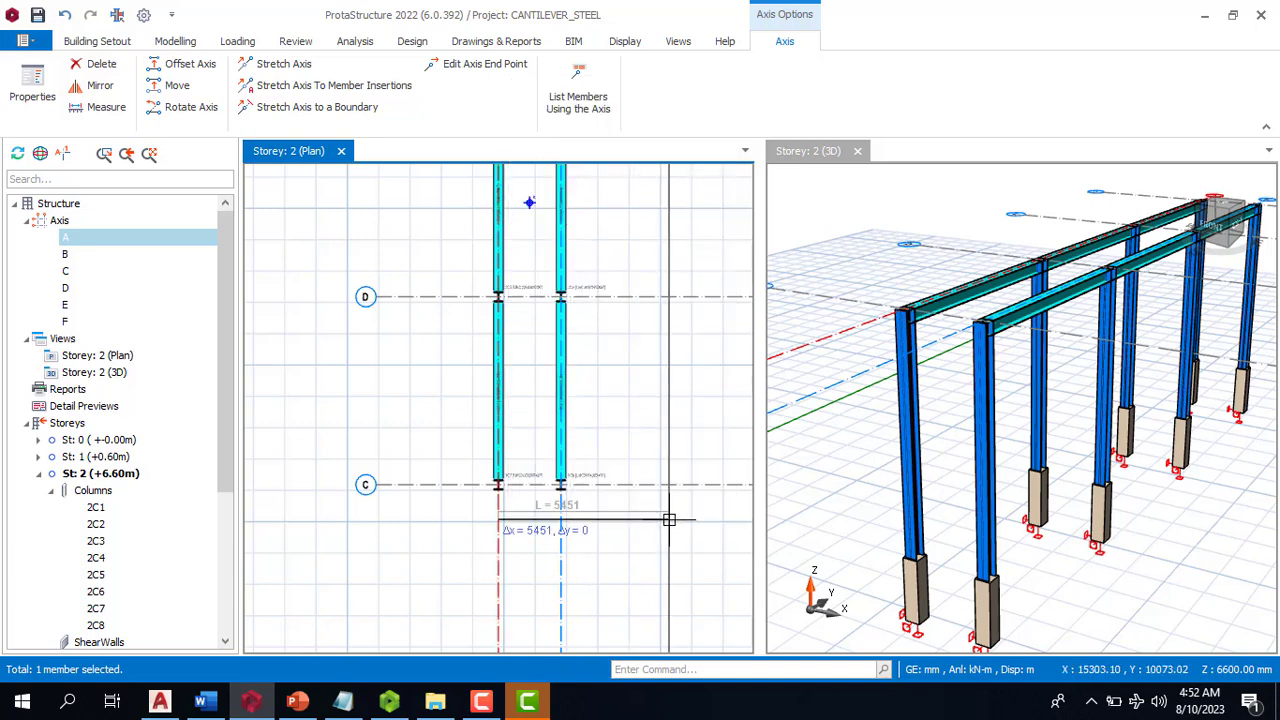
key(Tab)
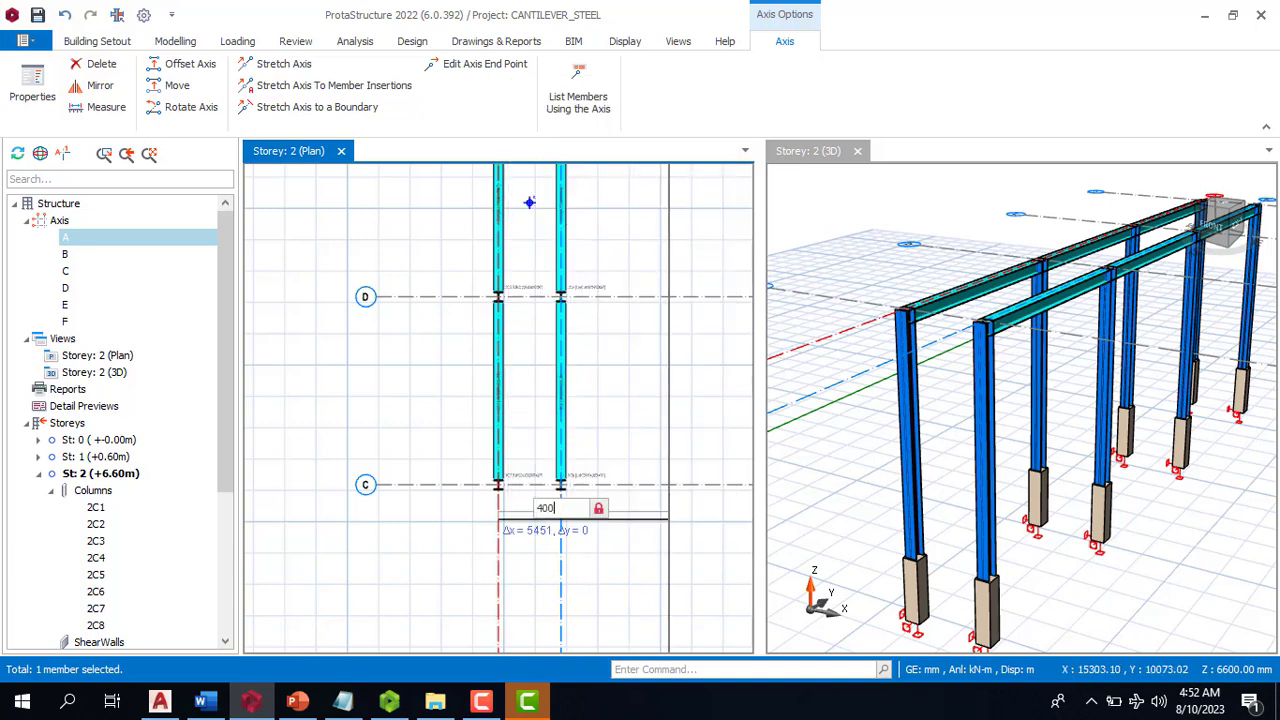
key(Return)
scroll(498, 501, down, 3)
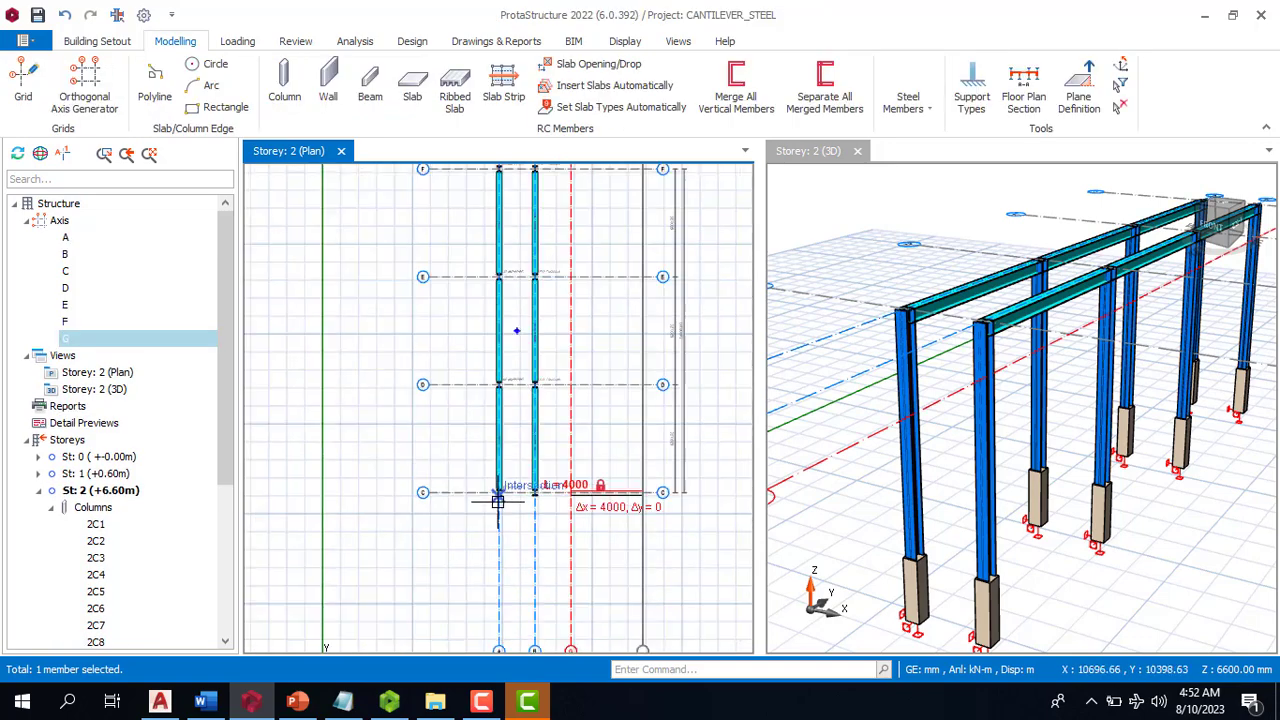
key(Escape)
Try to move the storey 2 steel column at axes B and F onto axis G, and clear the selection
scroll(511, 261, up, 2)
scroll(511, 241, up, 2)
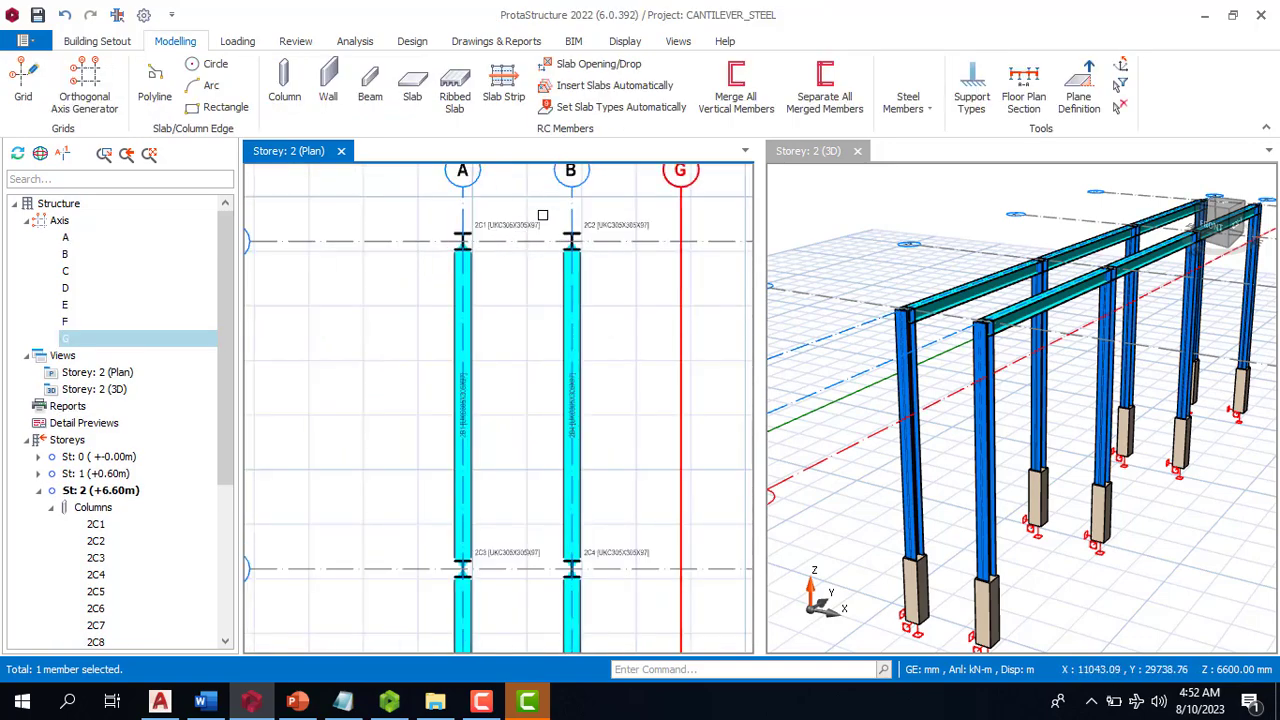
click(571, 244)
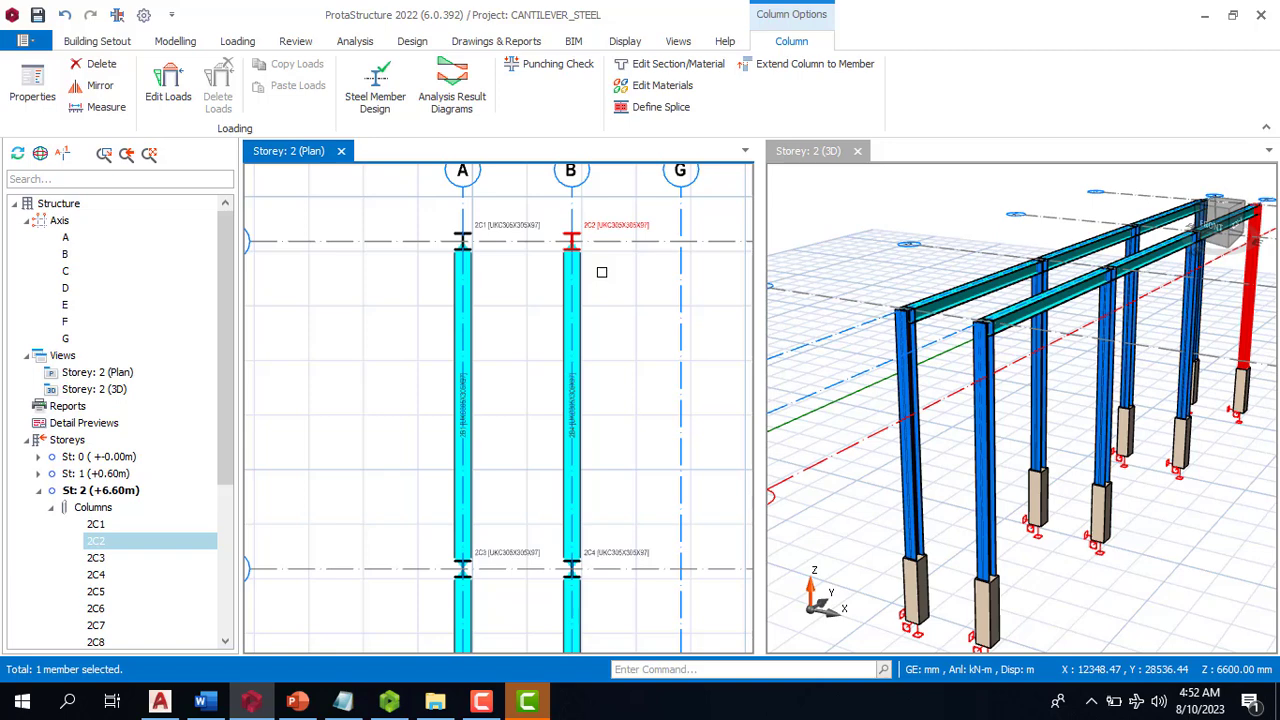
right_click(586, 243)
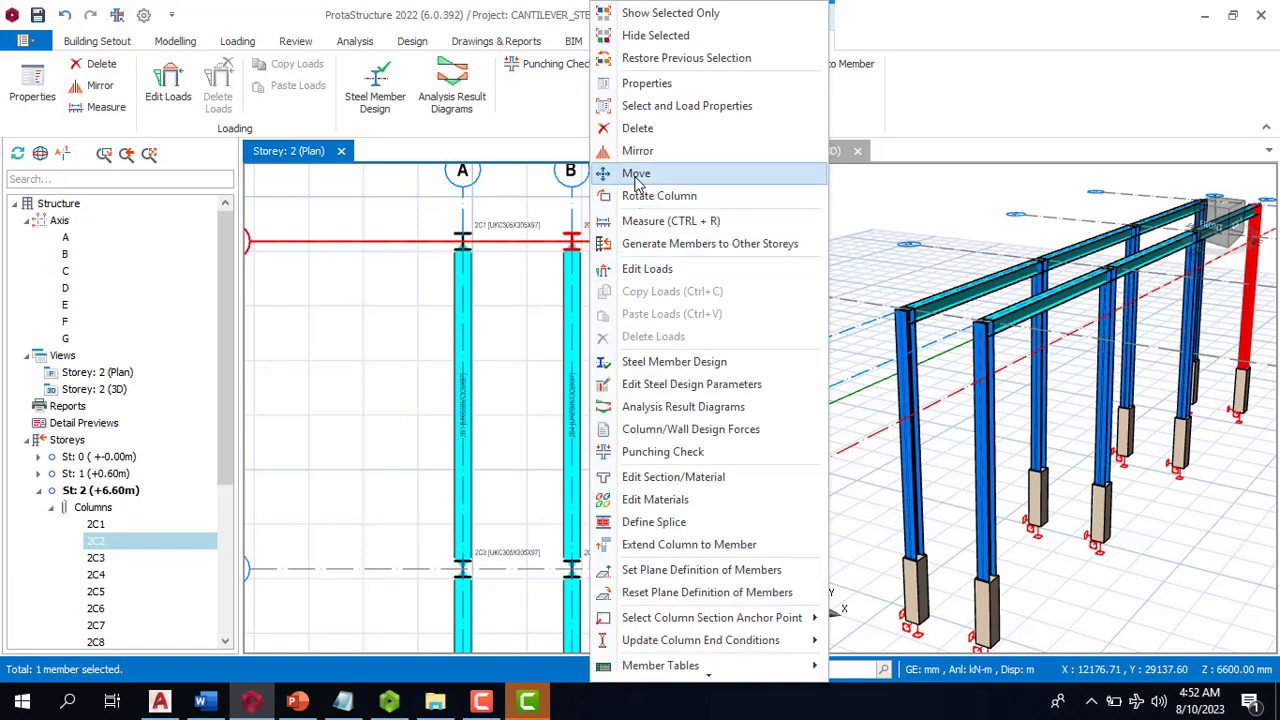
click(636, 174)
click(675, 236)
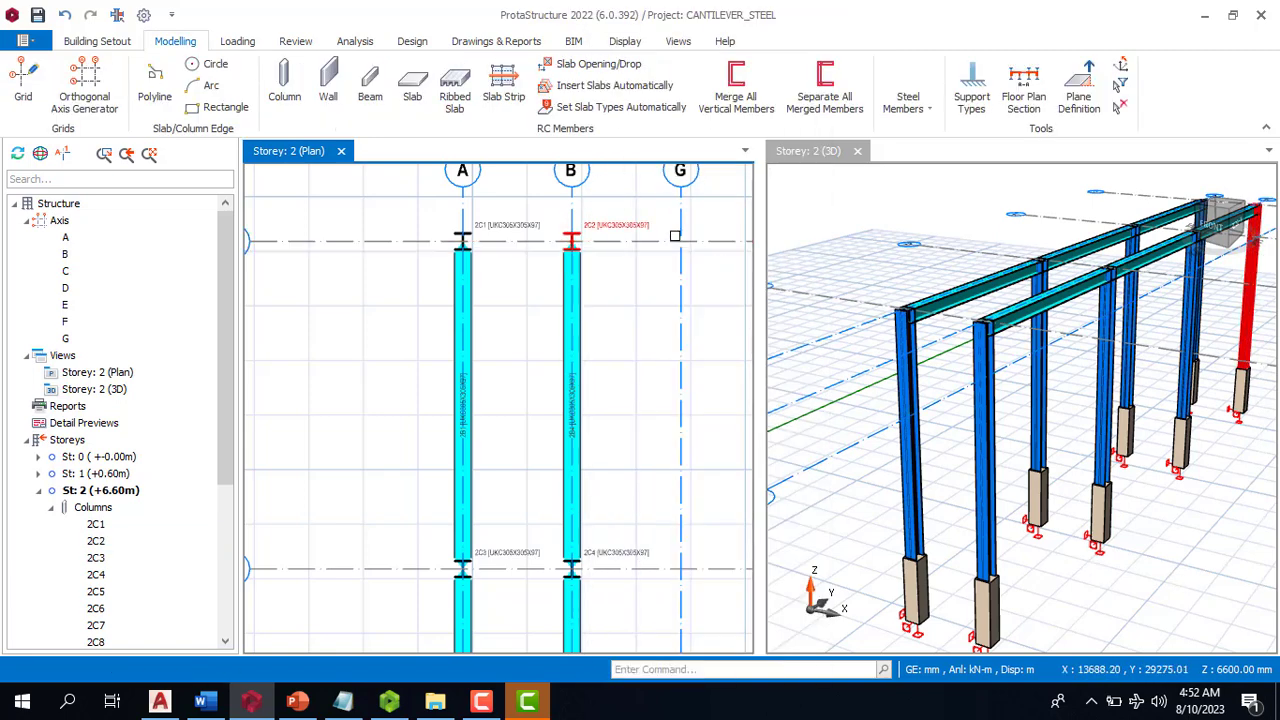
scroll(588, 268, down, 2)
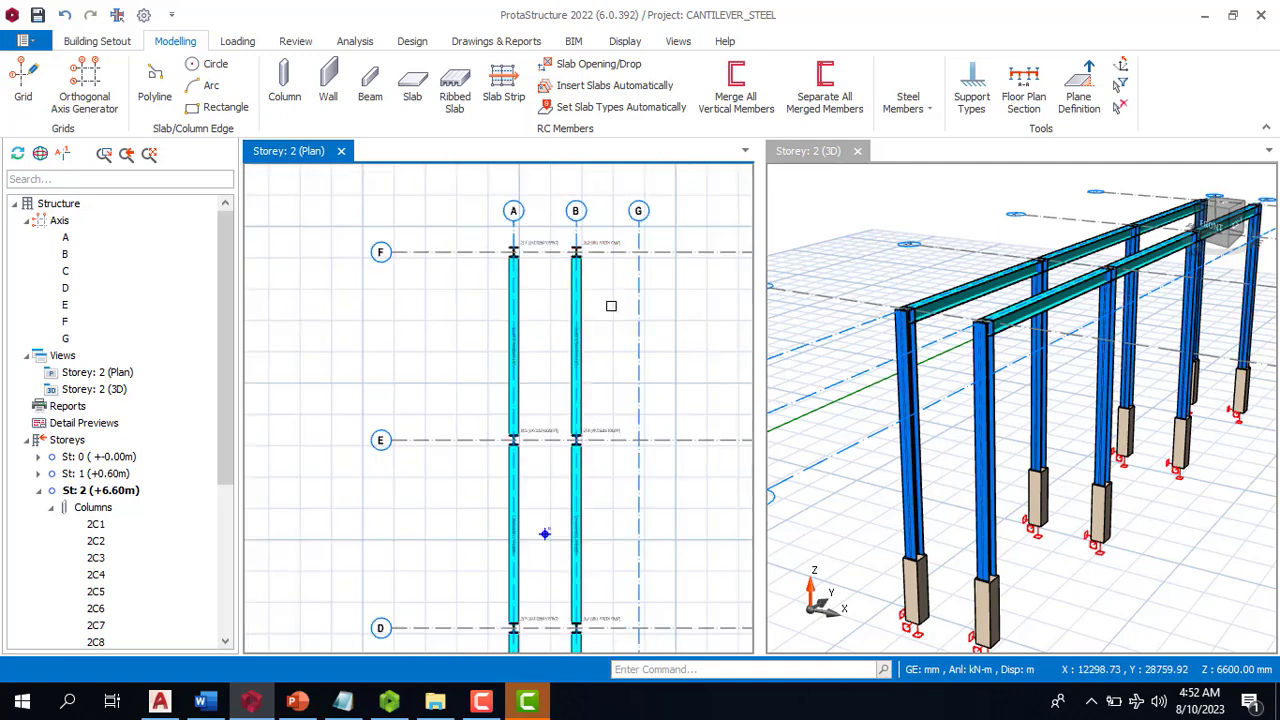
drag(557, 227, 616, 392)
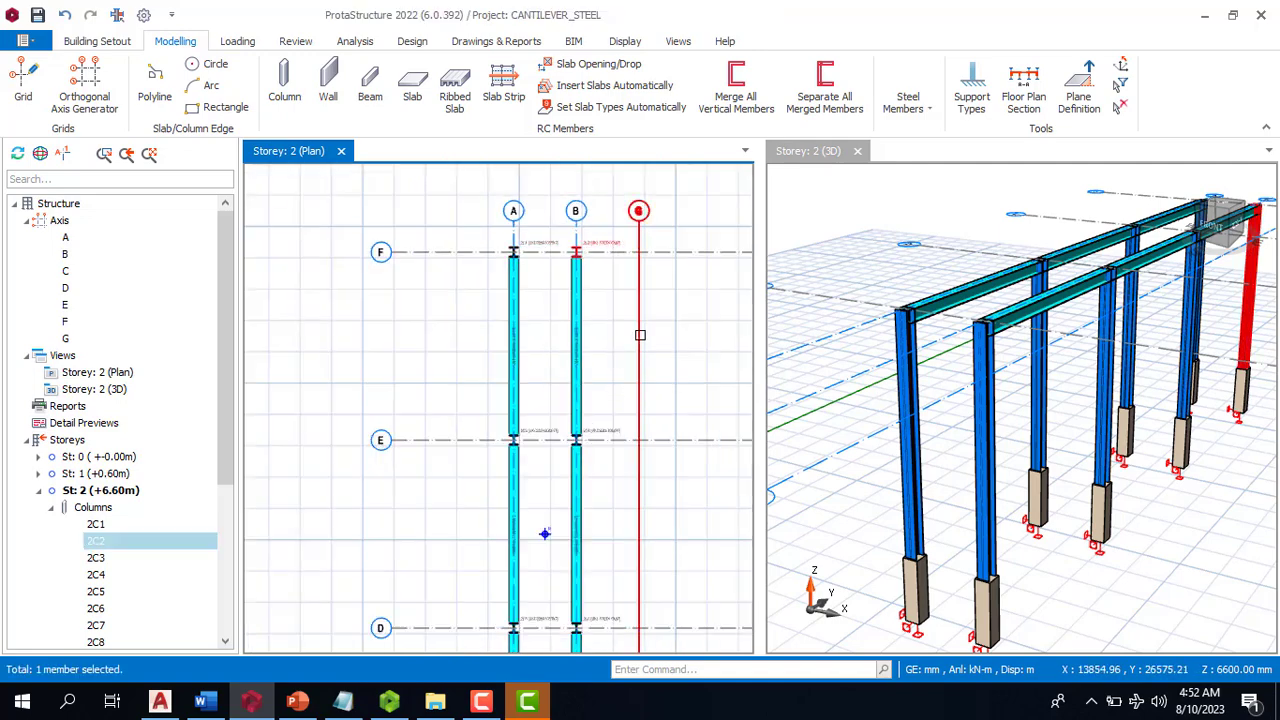
scroll(629, 391, down, 3)
key(Escape)
scroll(574, 275, up, 3)
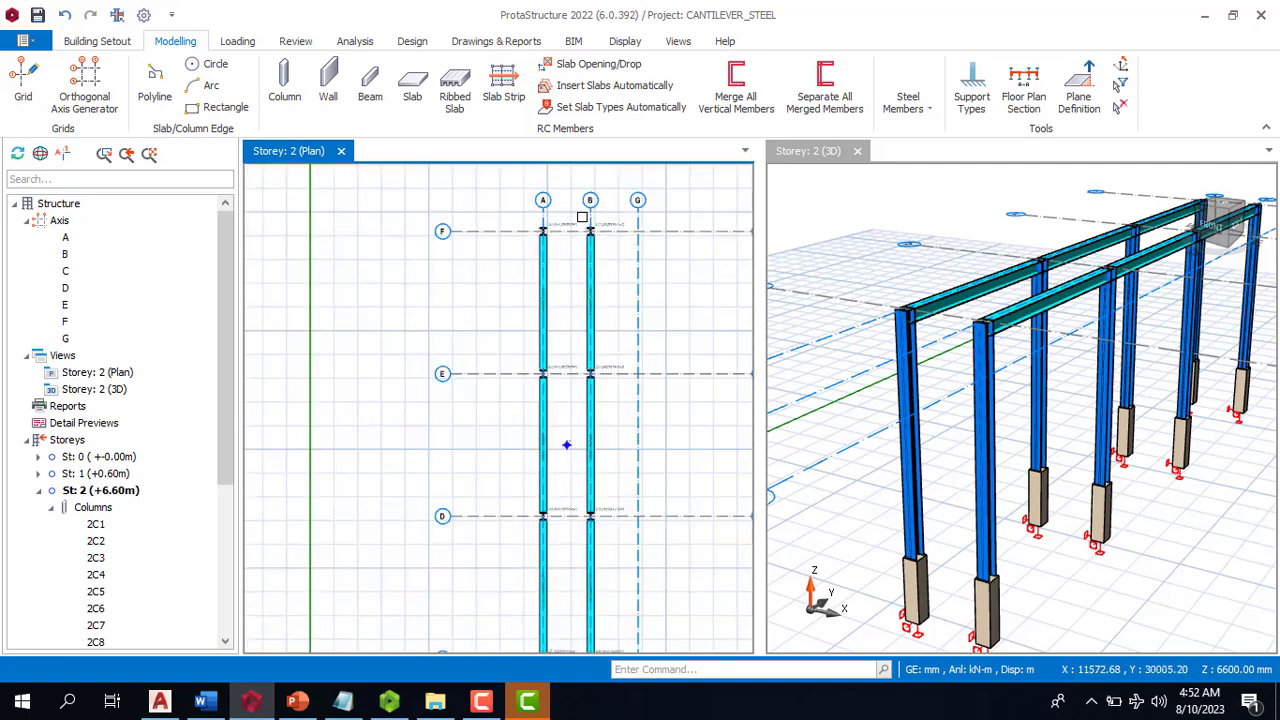
Delete the storey 2 steel beams along axis B between axes C and F
drag(574, 216, 607, 600)
scroll(565, 283, down, 4)
scroll(572, 397, up, 3)
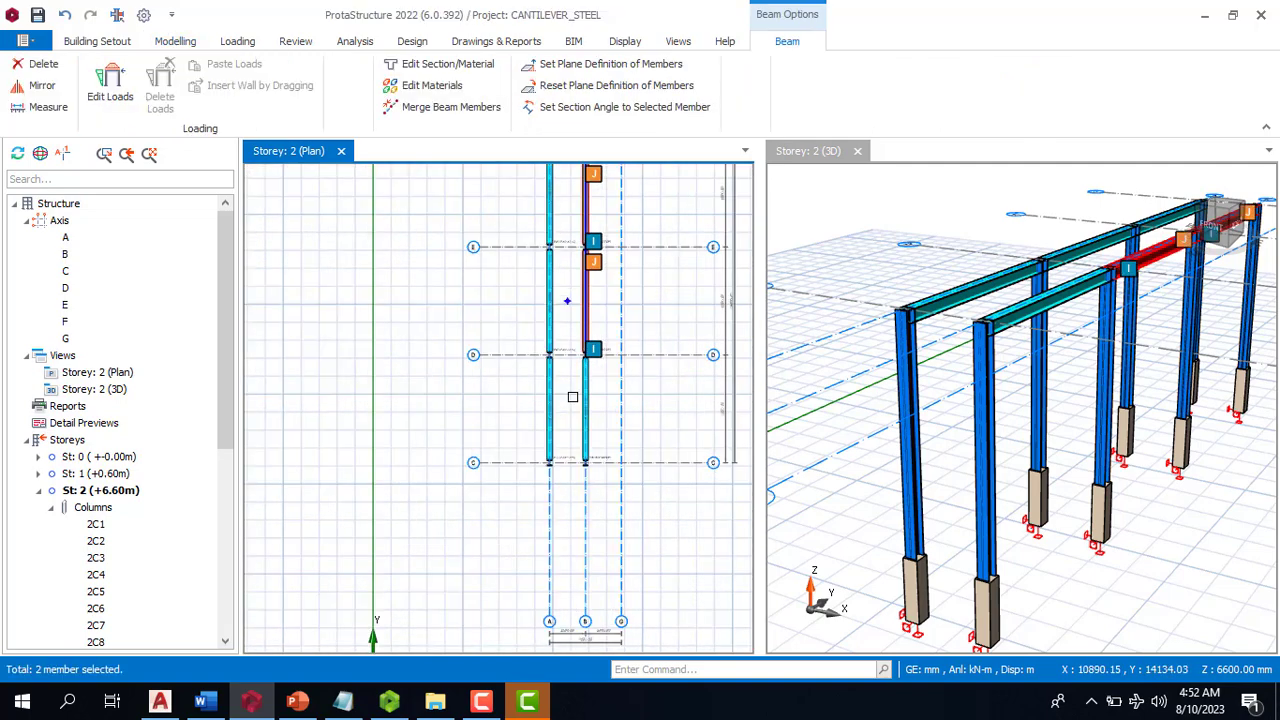
drag(573, 397, 625, 373)
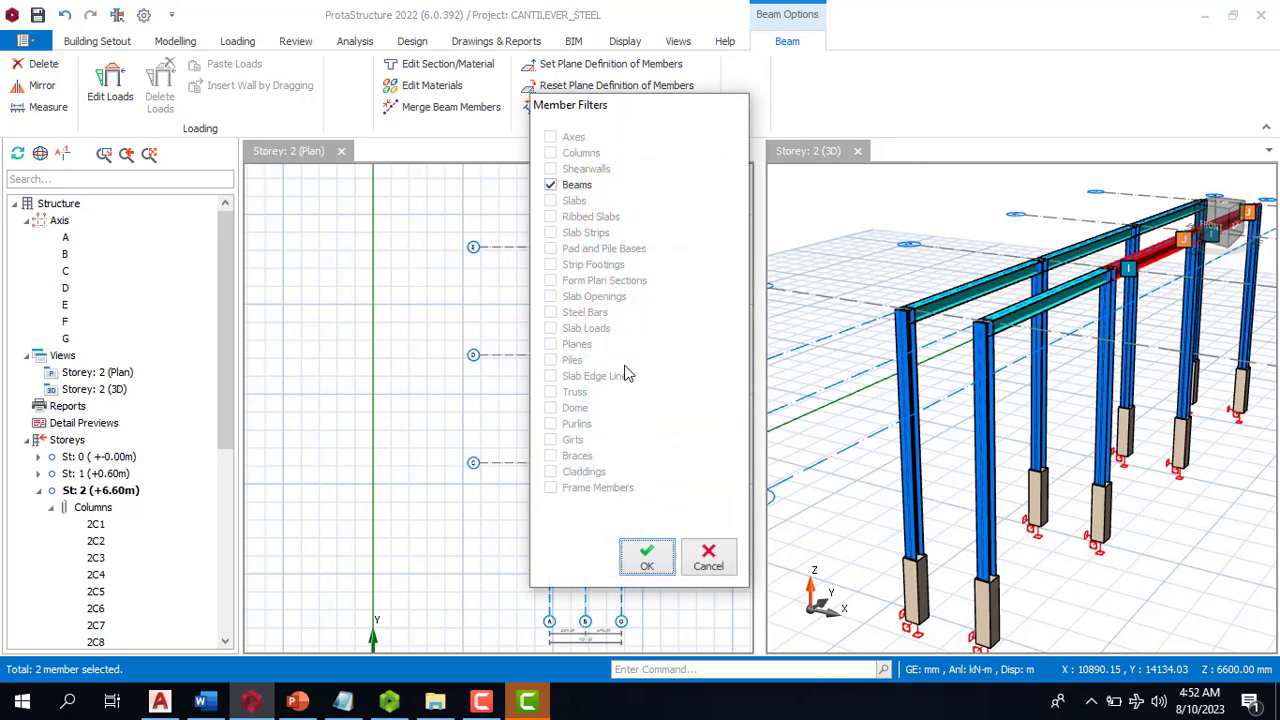
click(650, 558)
scroll(651, 528, up, 2)
scroll(620, 458, up, 2)
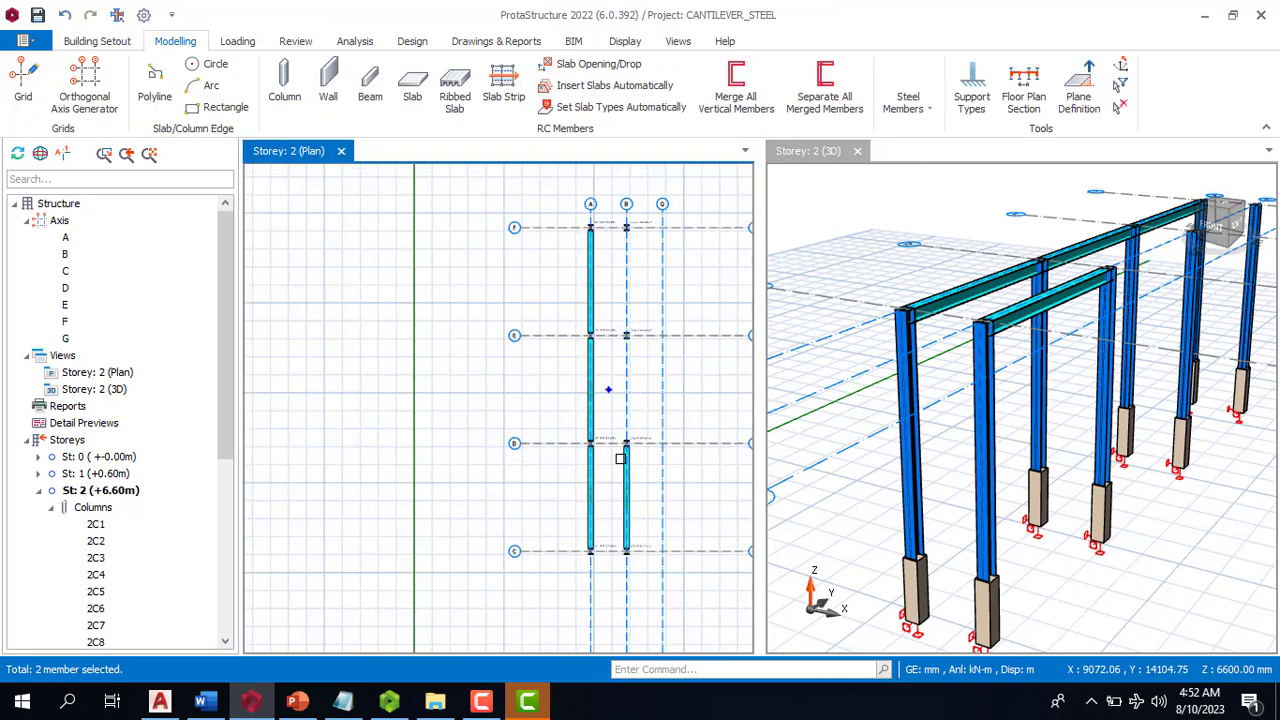
drag(610, 412, 651, 600)
key(Delete)
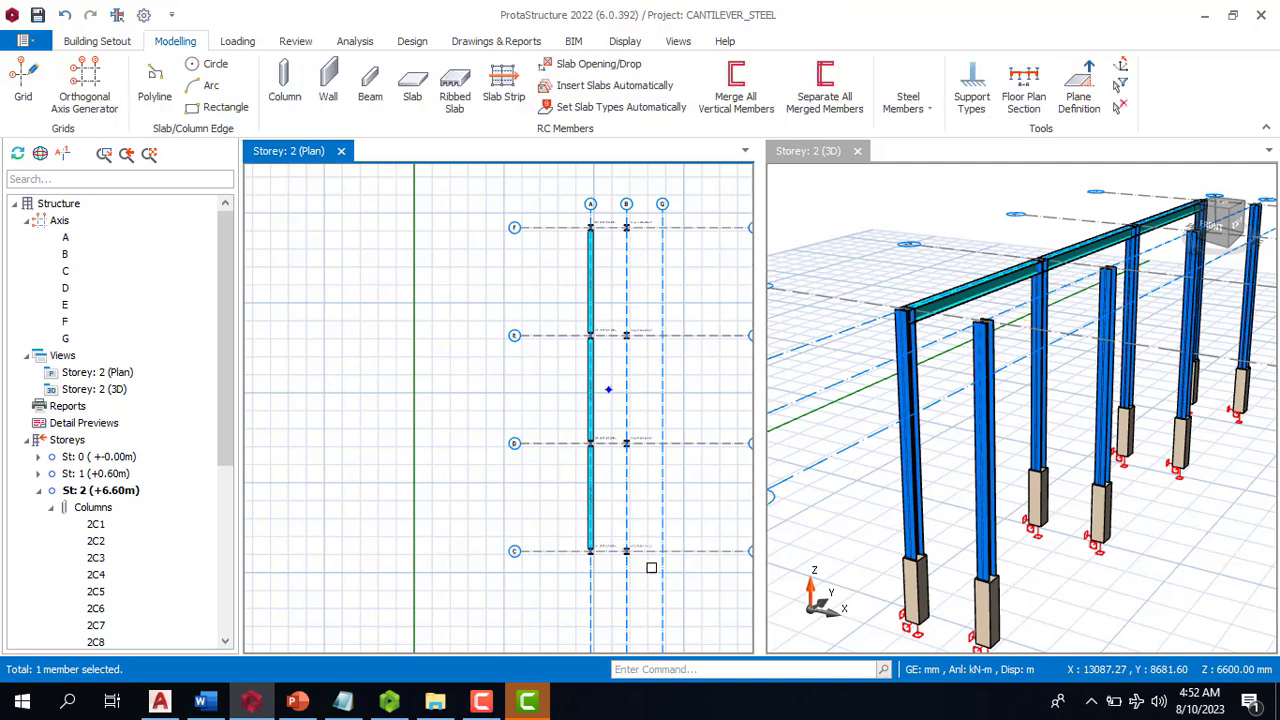
Delete the four storey 2 steel columns on axis B at axes C, D, E and F
drag(613, 421, 651, 600)
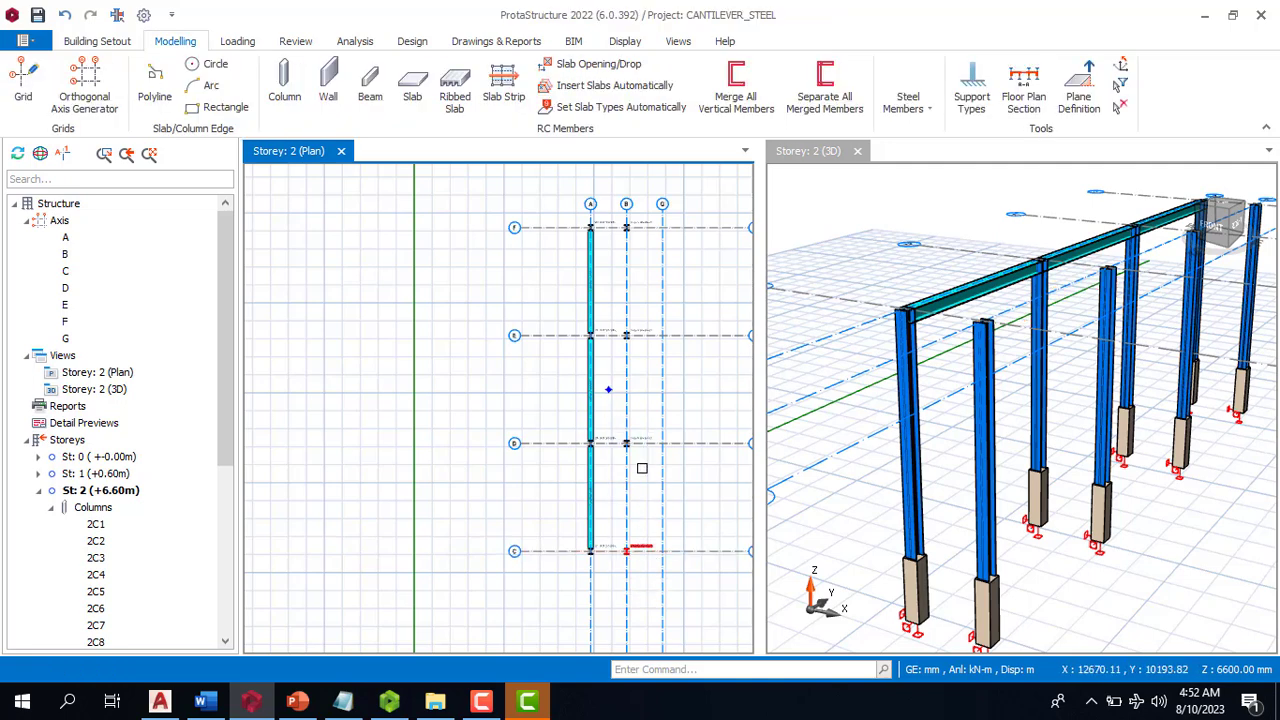
click(641, 440)
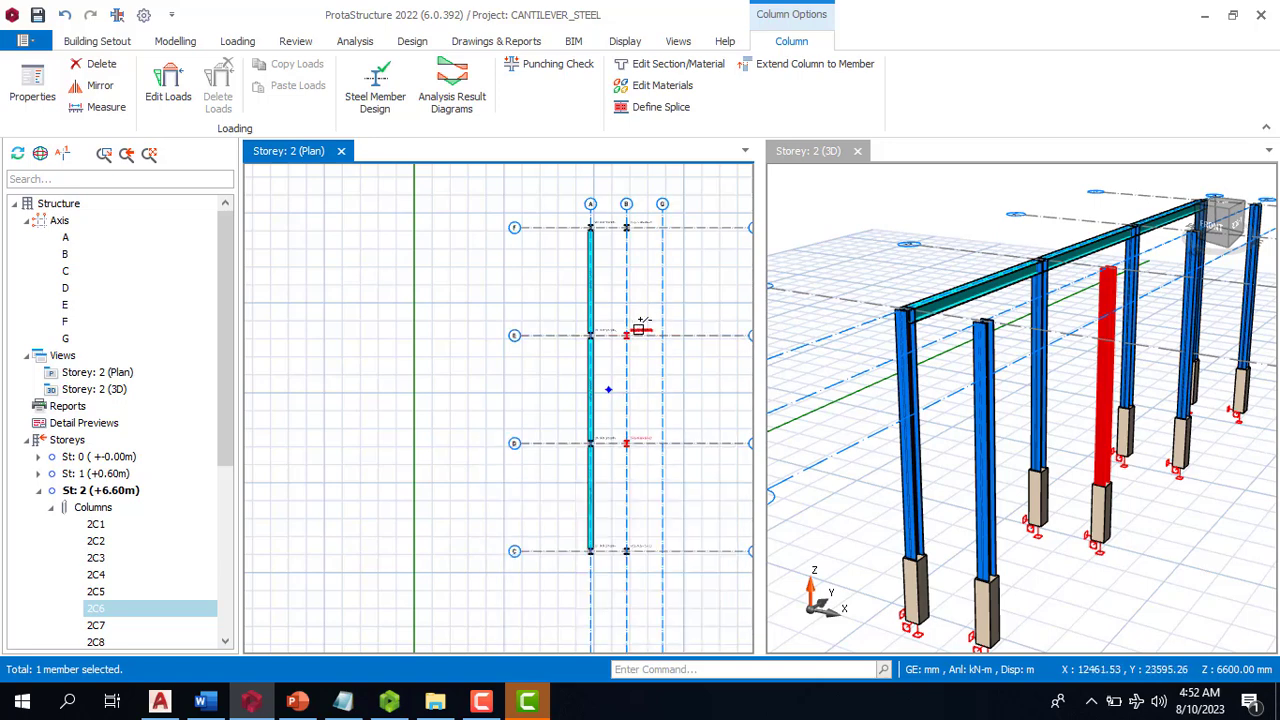
click(638, 330)
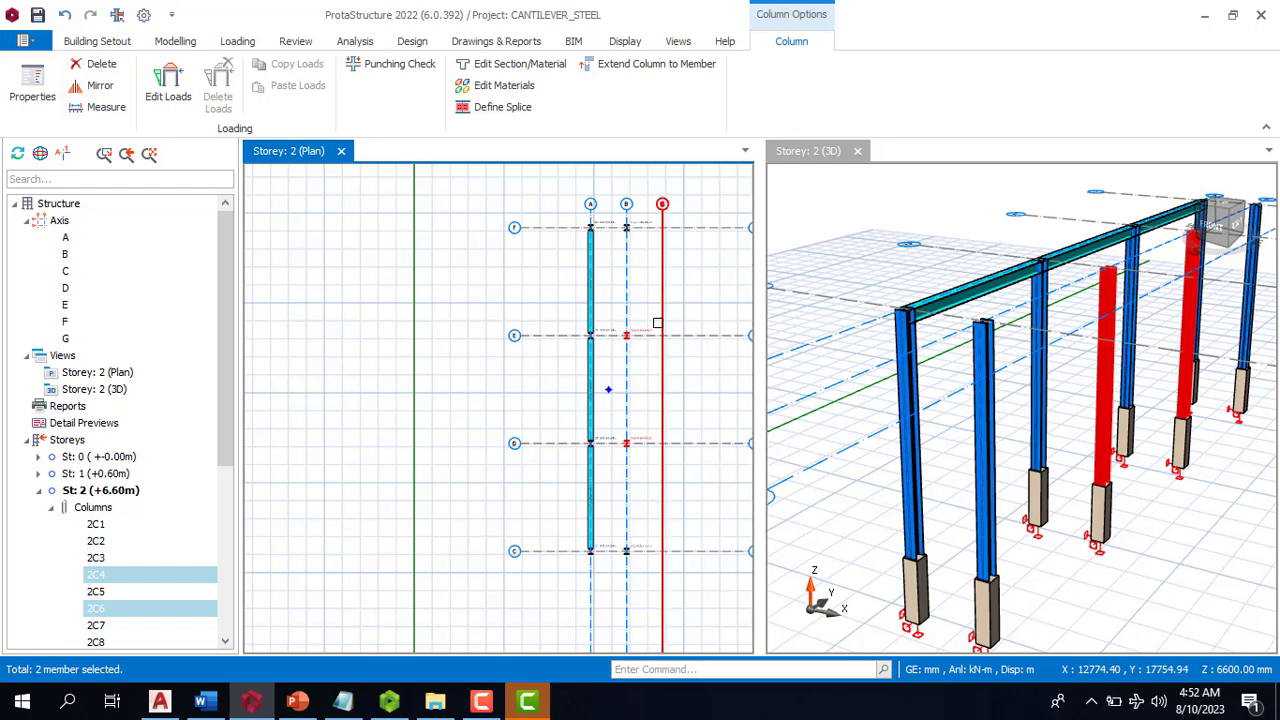
scroll(655, 566, up, 3)
ctrl+click(636, 525)
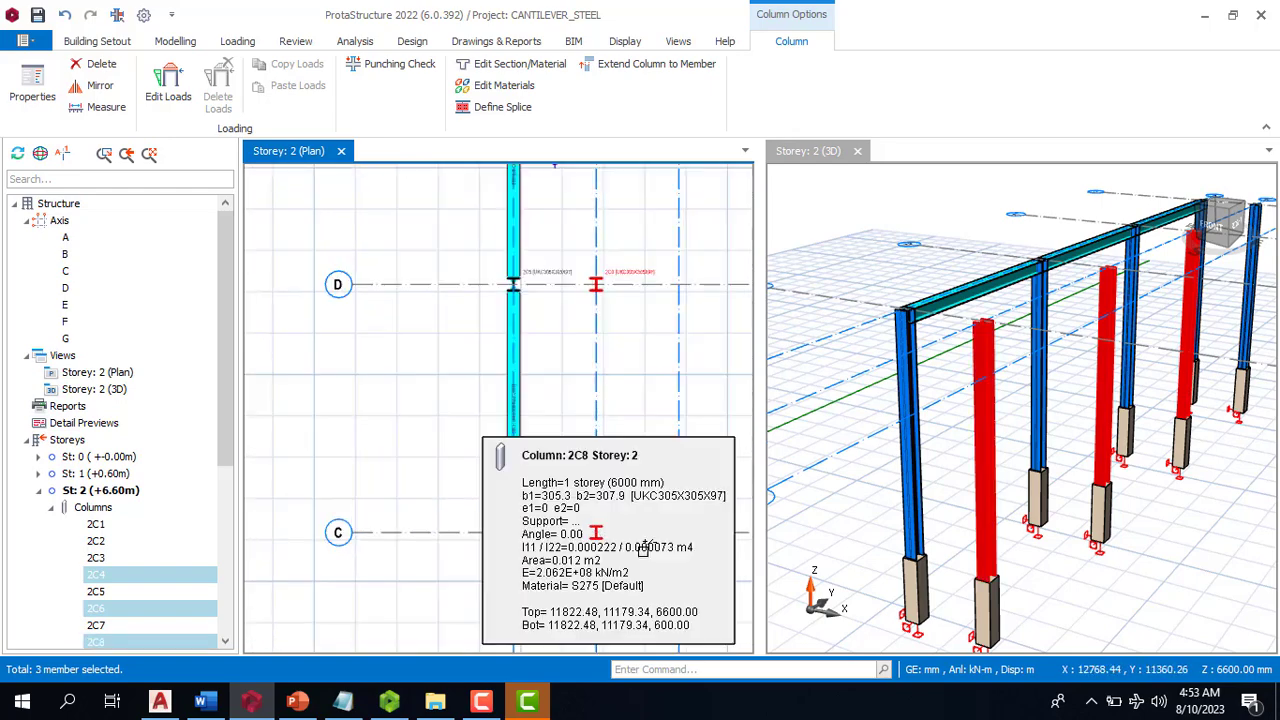
scroll(643, 550, down, 3)
scroll(623, 237, up, 2)
ctrl+click(648, 196)
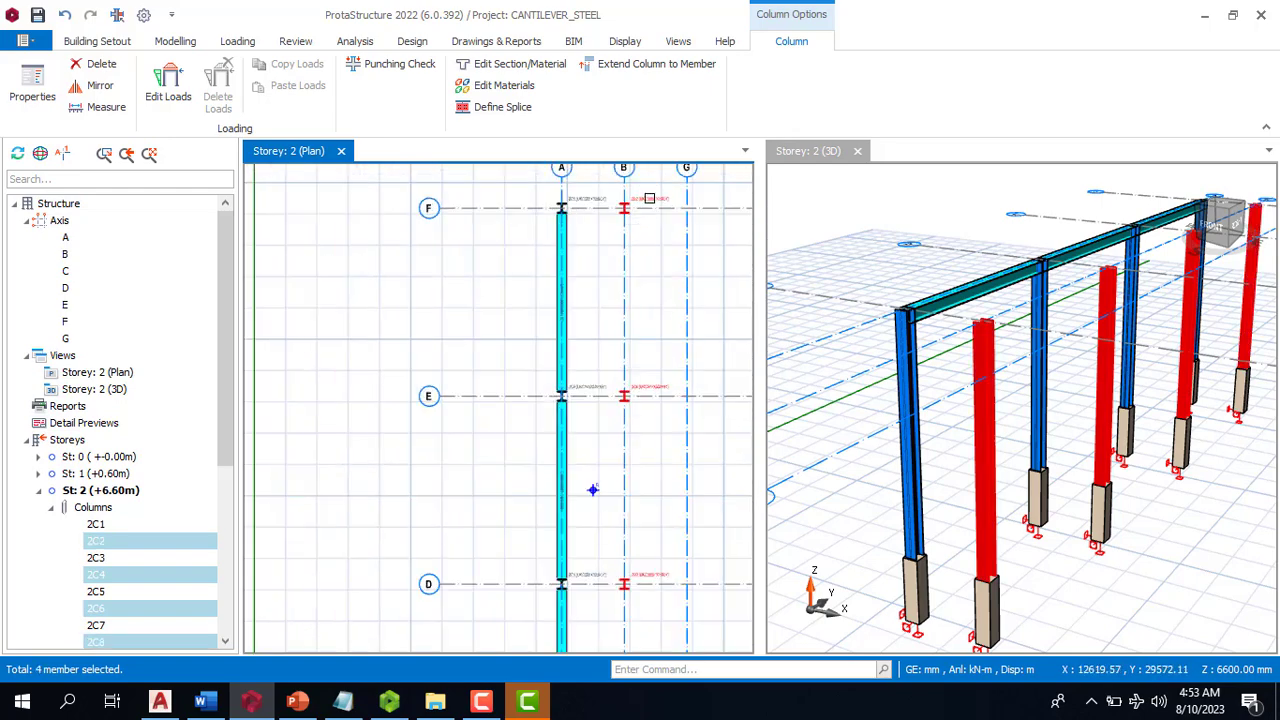
key(Delete)
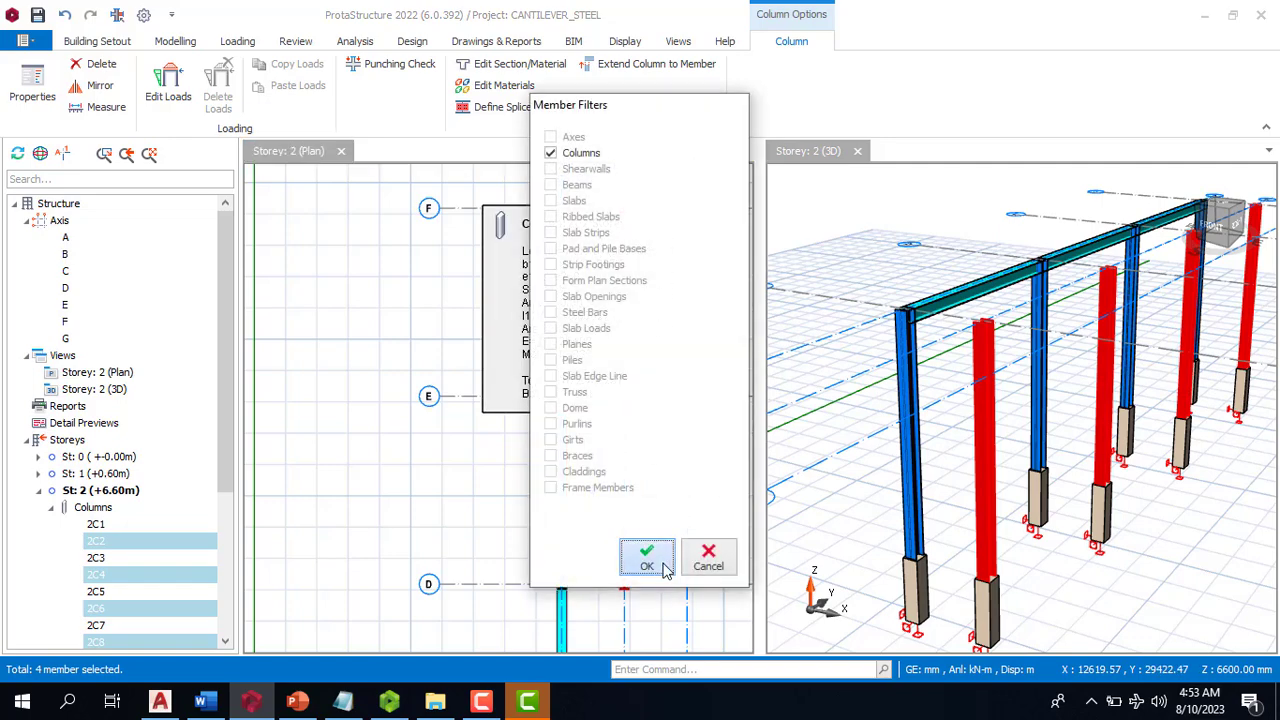
click(649, 556)
Open the storey 1 plan and delete the 400x400 RC column at axes B and F
scroll(662, 572, down, 4)
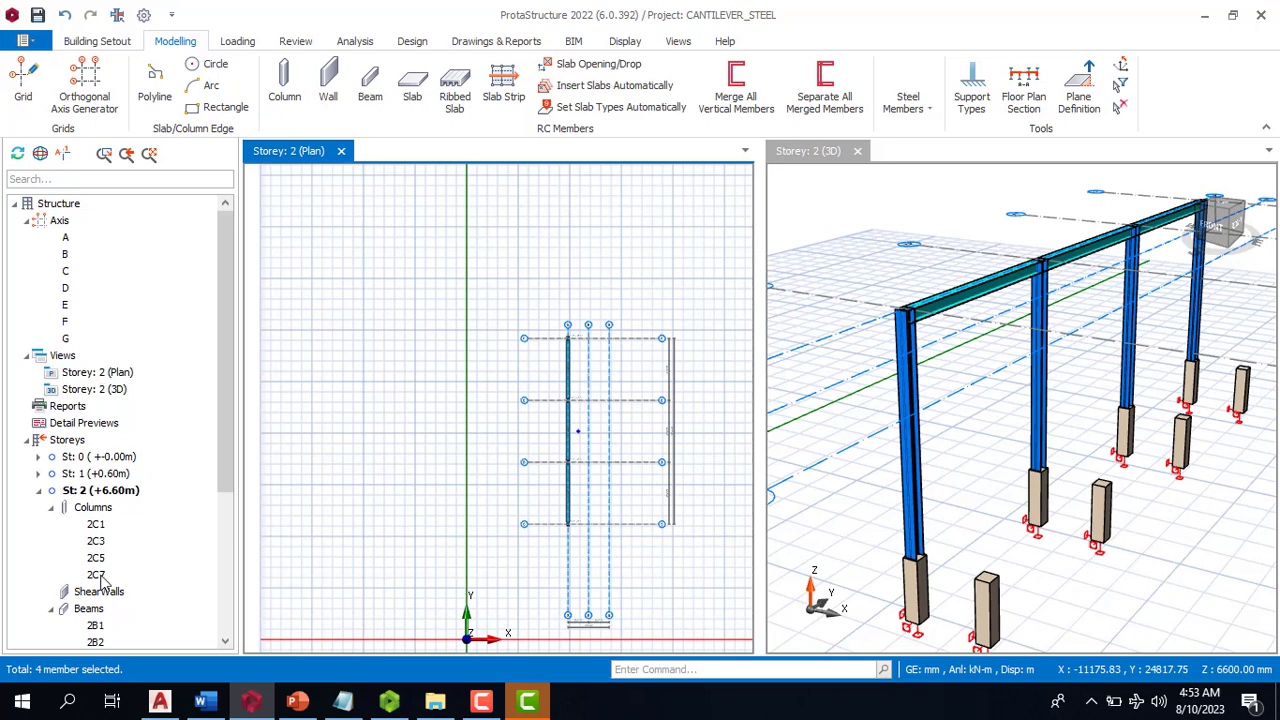
scroll(106, 515, down, 1)
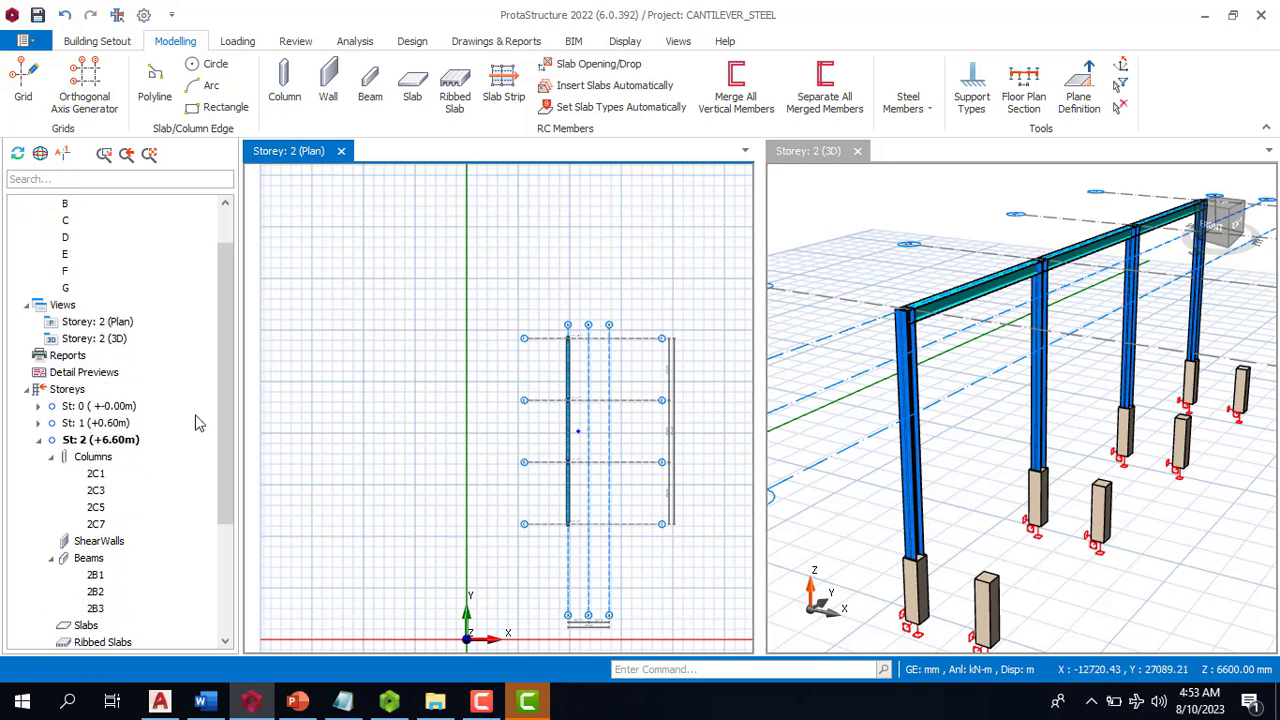
click(95, 423)
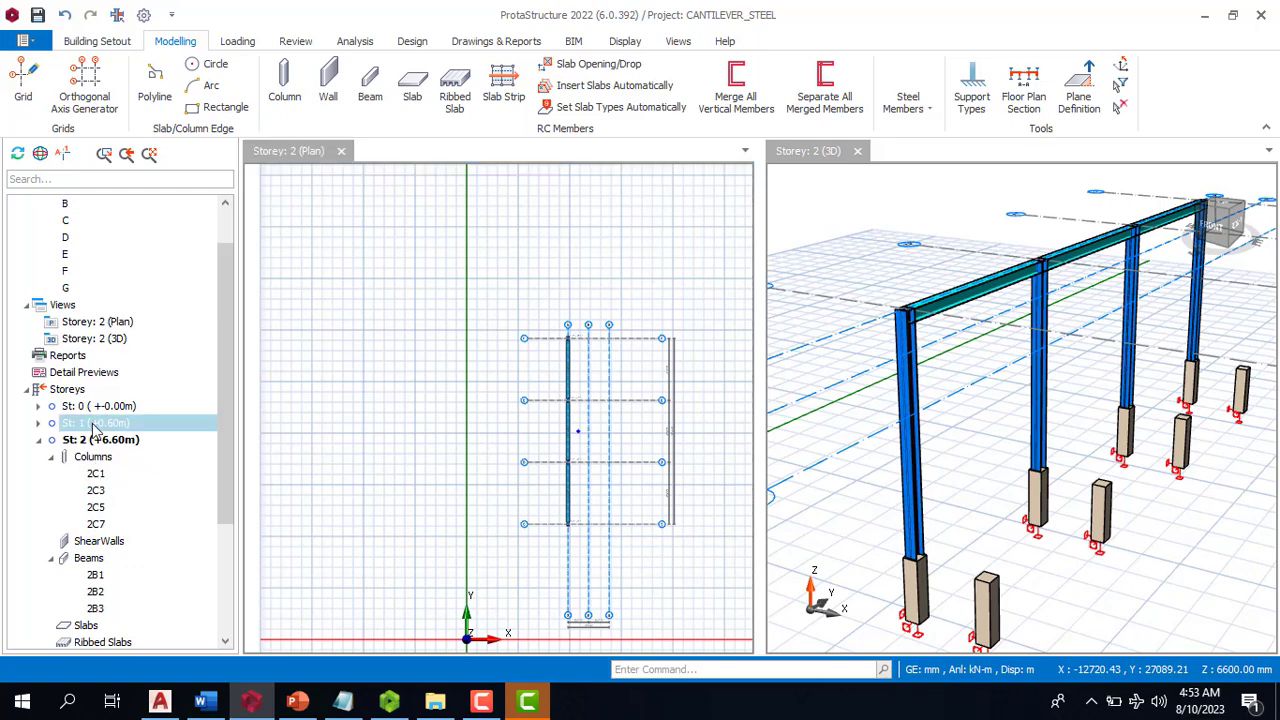
scroll(562, 333, up, 6)
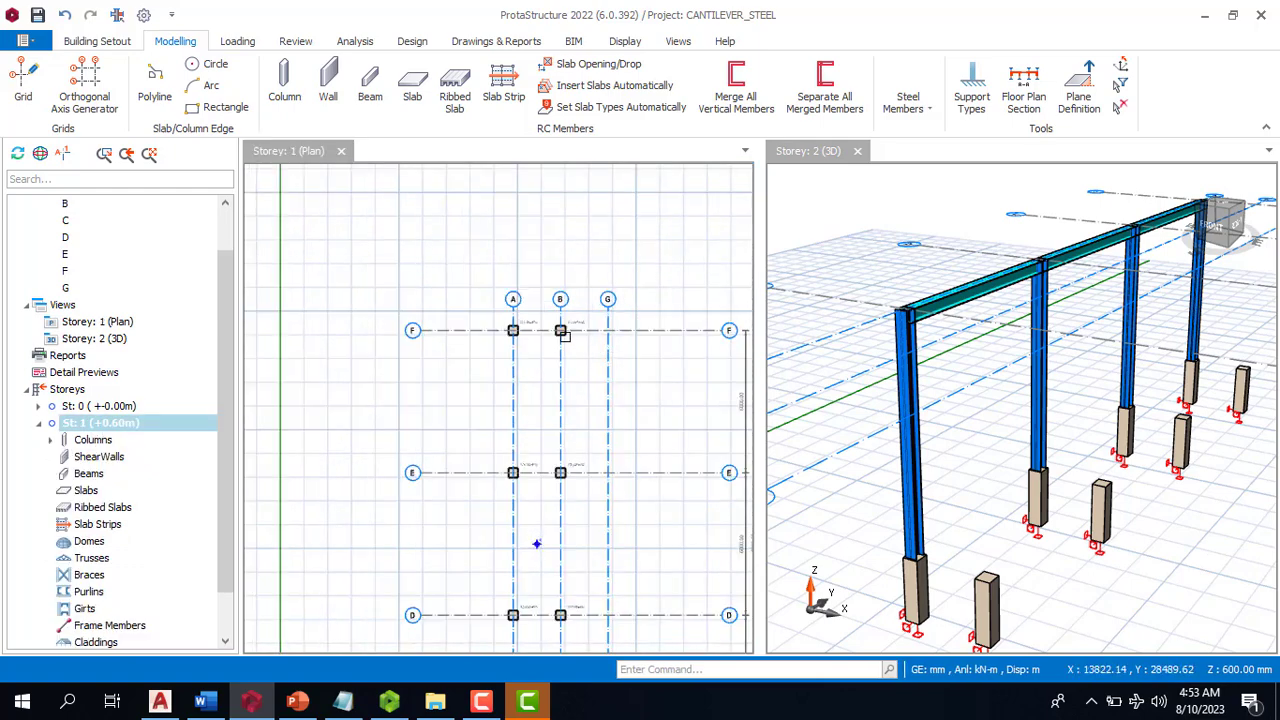
scroll(531, 328, down, 3)
scroll(531, 328, up, 4)
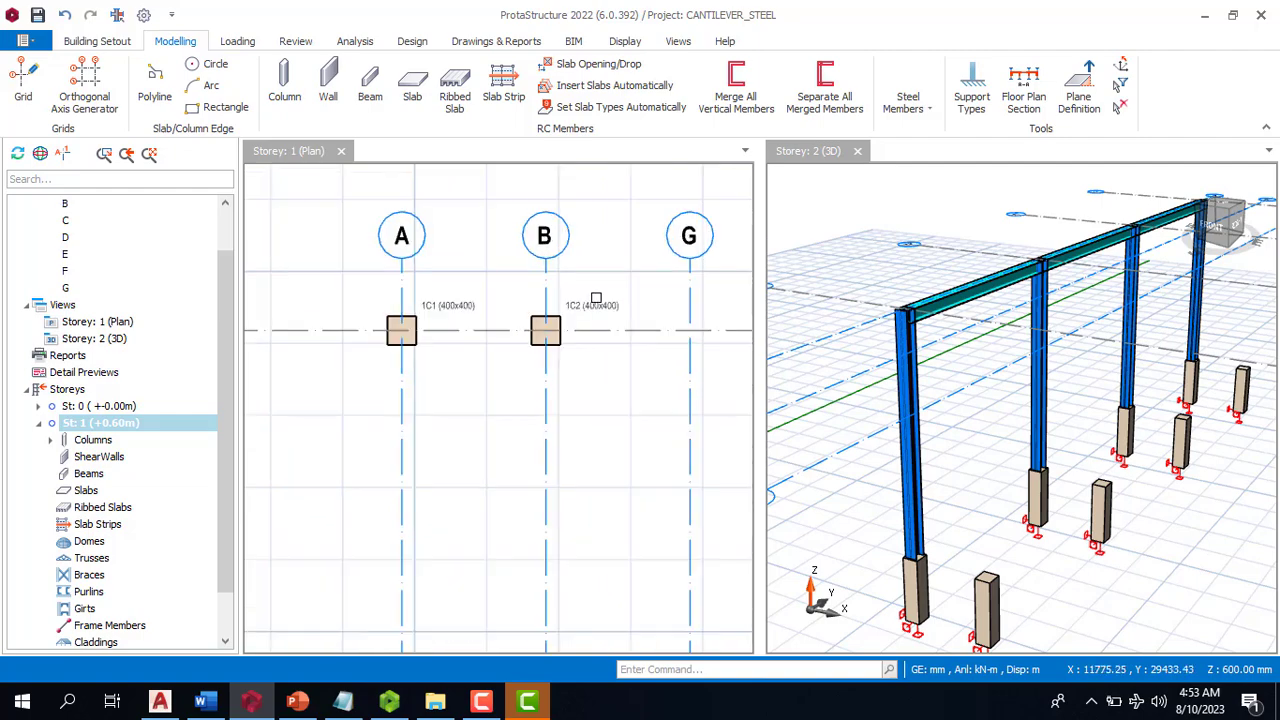
click(596, 305)
key(Delete)
scroll(565, 262, down, 5)
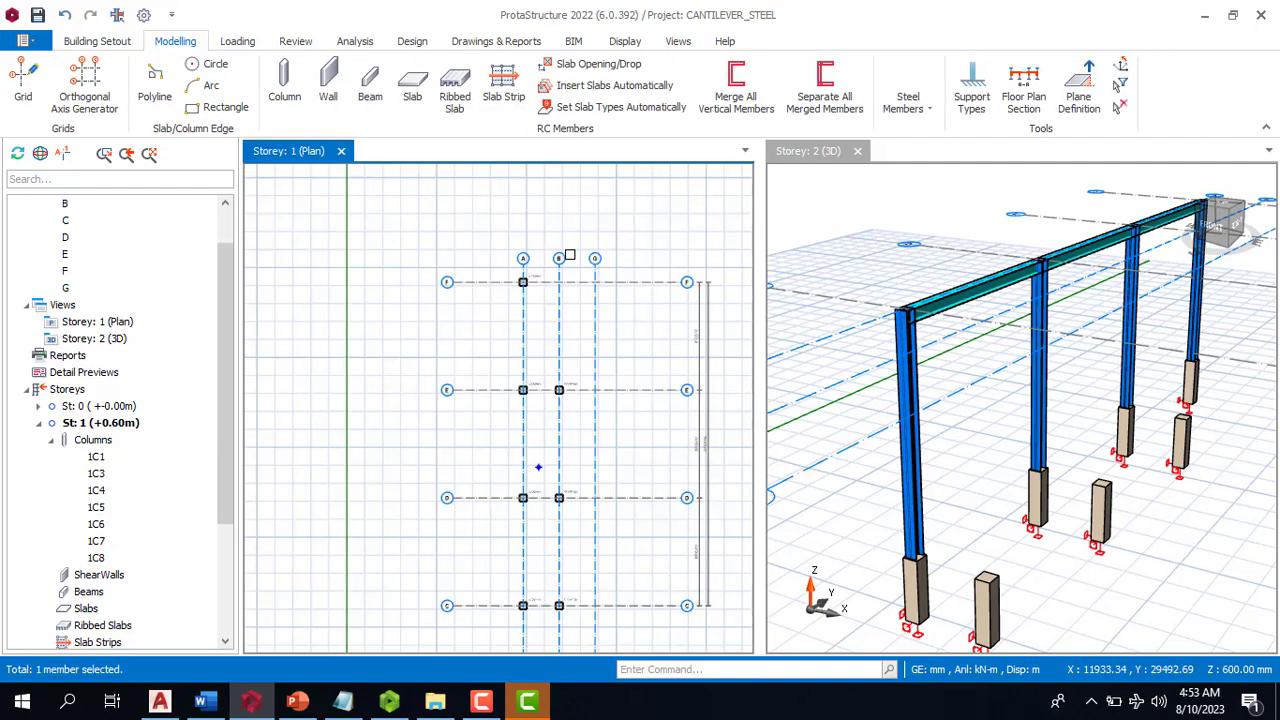
Delete the three remaining storey 1 RC columns on axis B at axes E, D and C
scroll(548, 486, up, 2)
click(588, 303)
key(Delete)
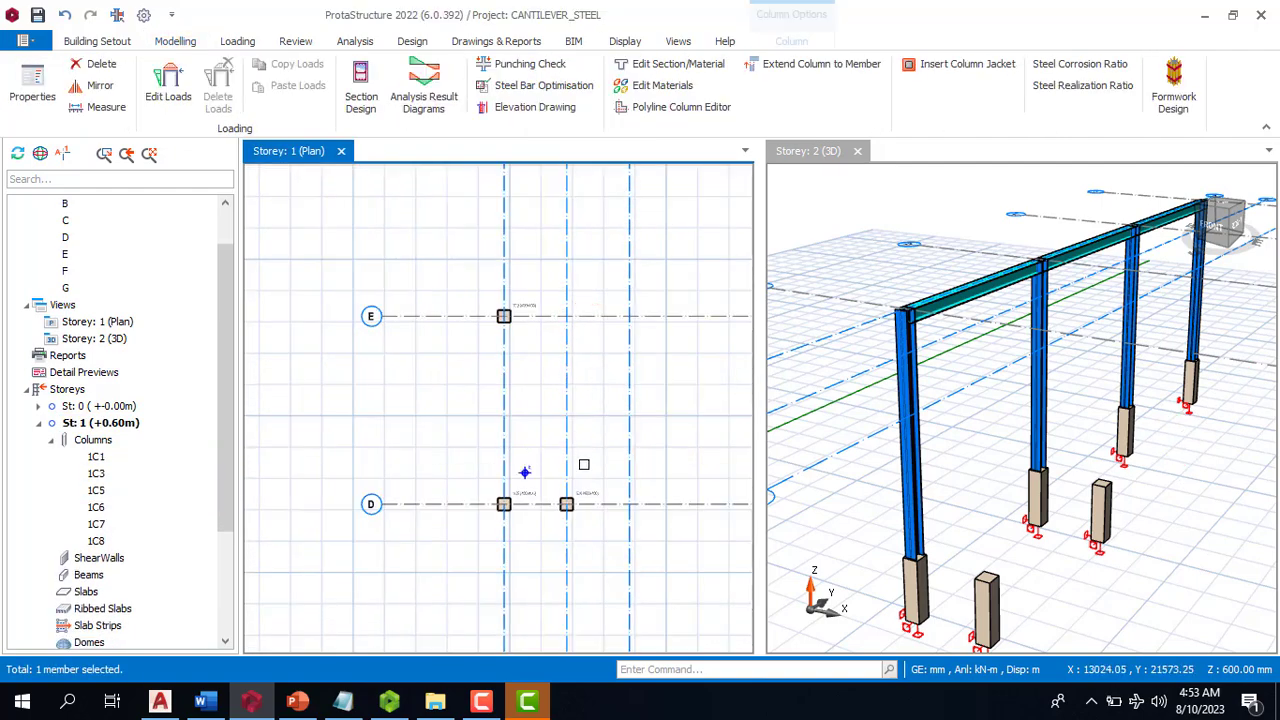
click(576, 497)
key(Delete)
scroll(555, 369, down, 3)
scroll(557, 458, up, 3)
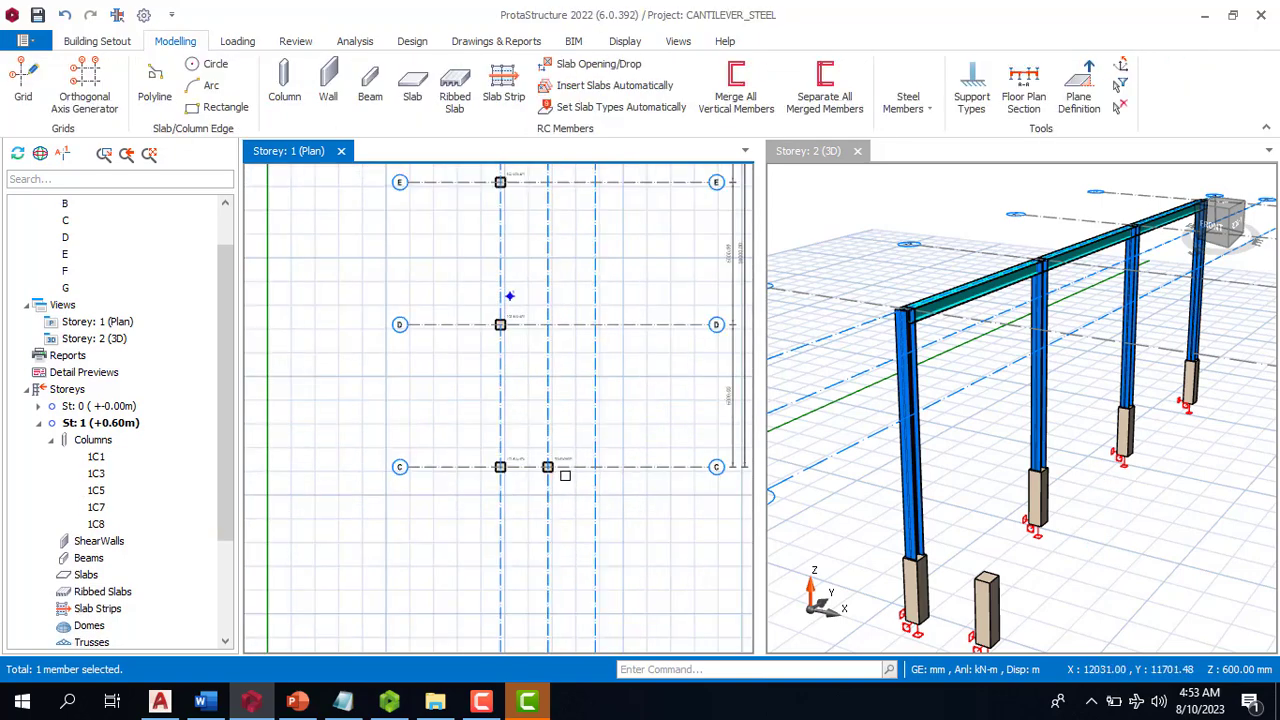
click(565, 456)
key(Delete)
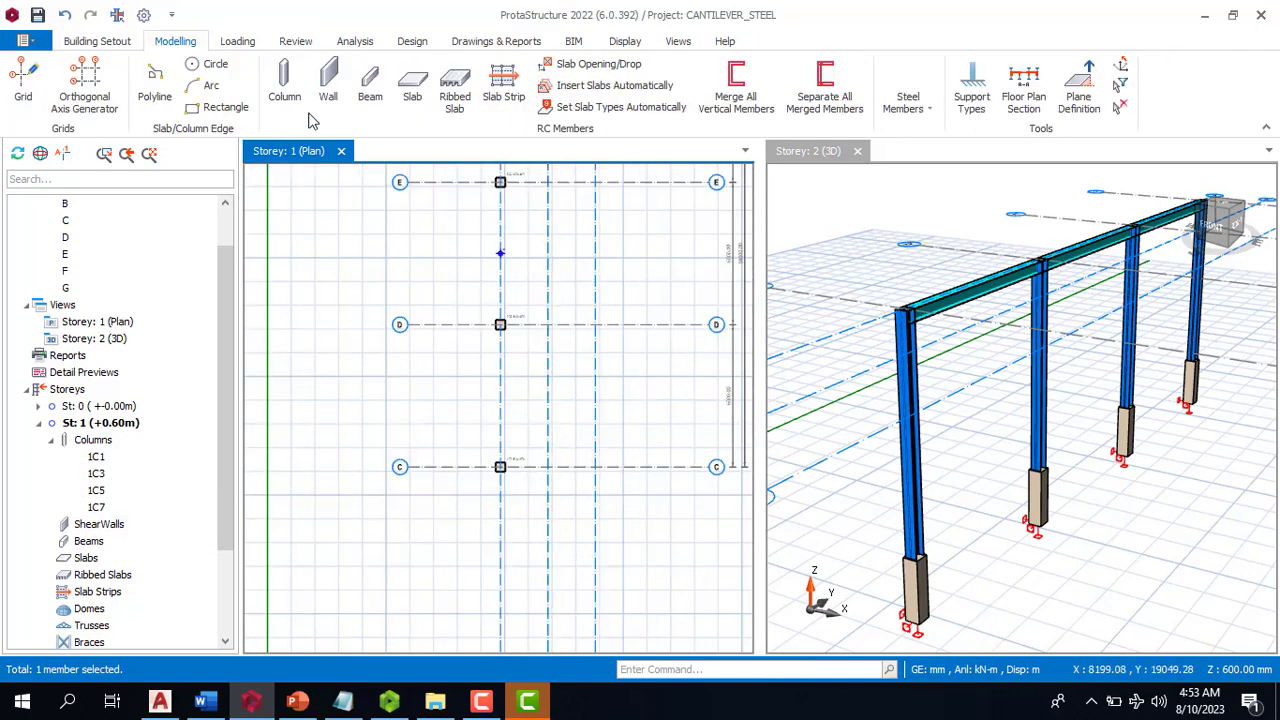
Insert 400 x 400 mm RC columns on storey 1 where axis G crosses axes F, E, D and C
click(290, 90)
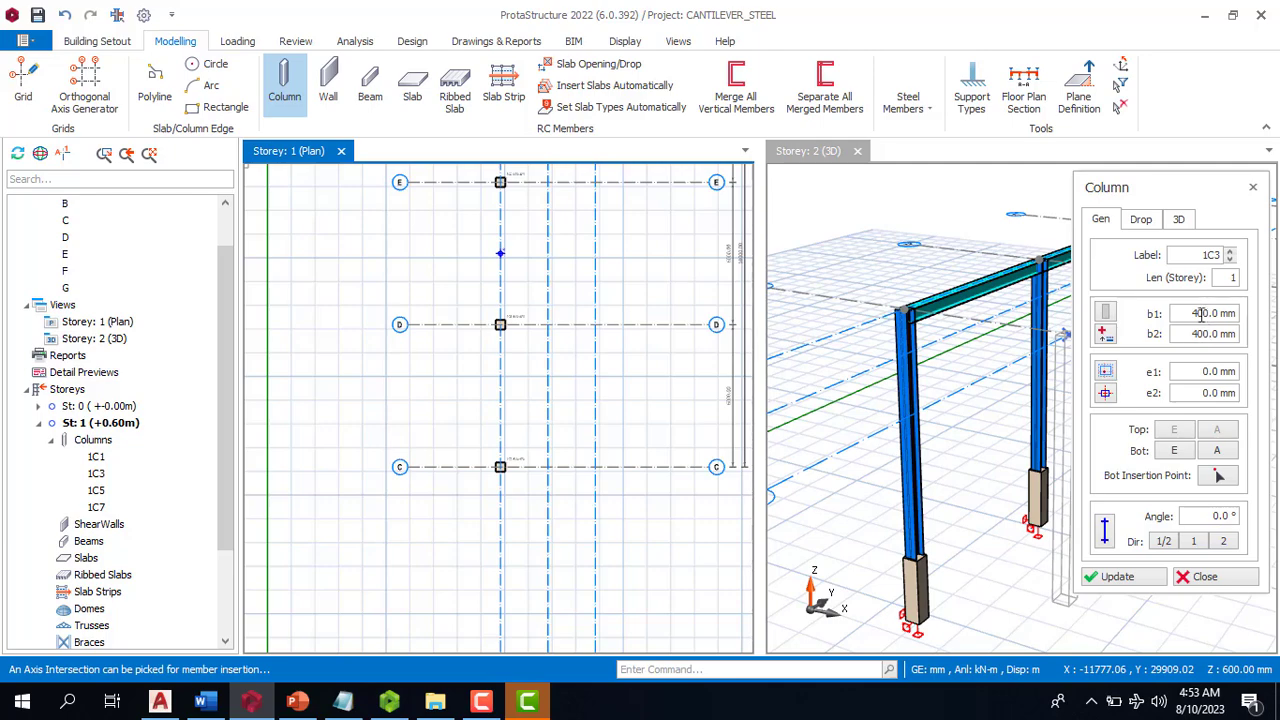
scroll(597, 250, down, 3)
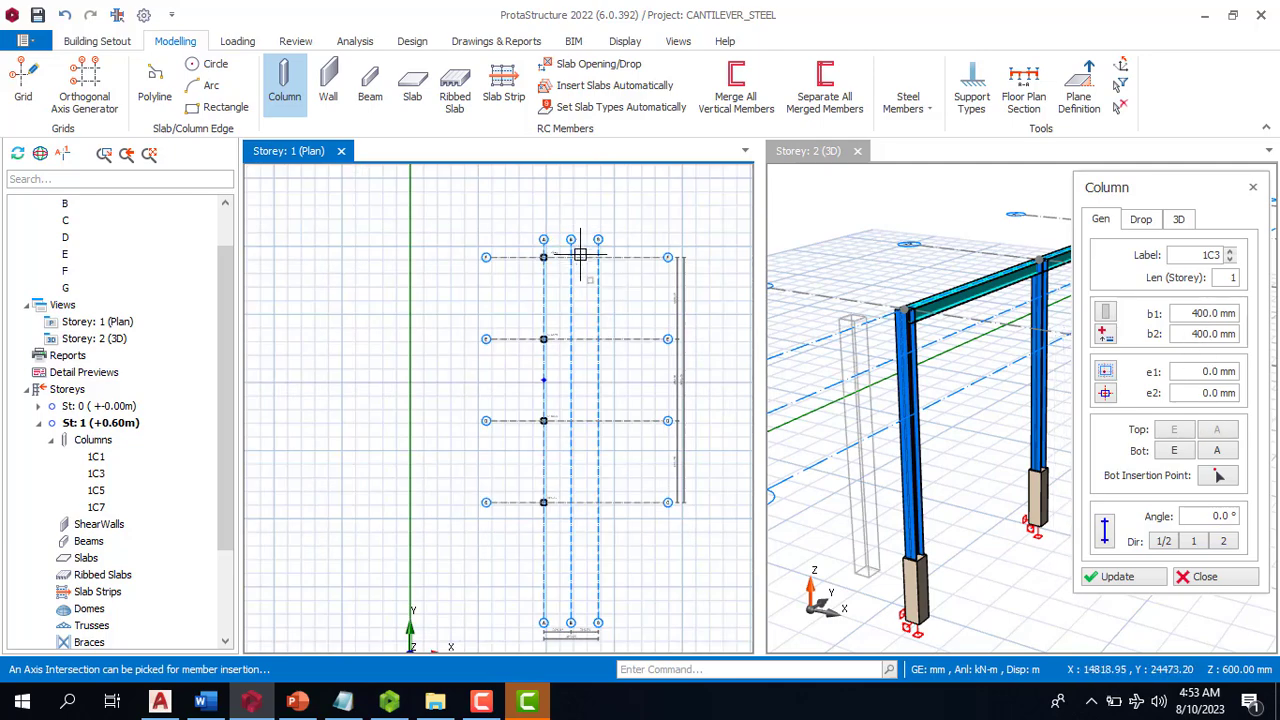
click(597, 257)
click(597, 339)
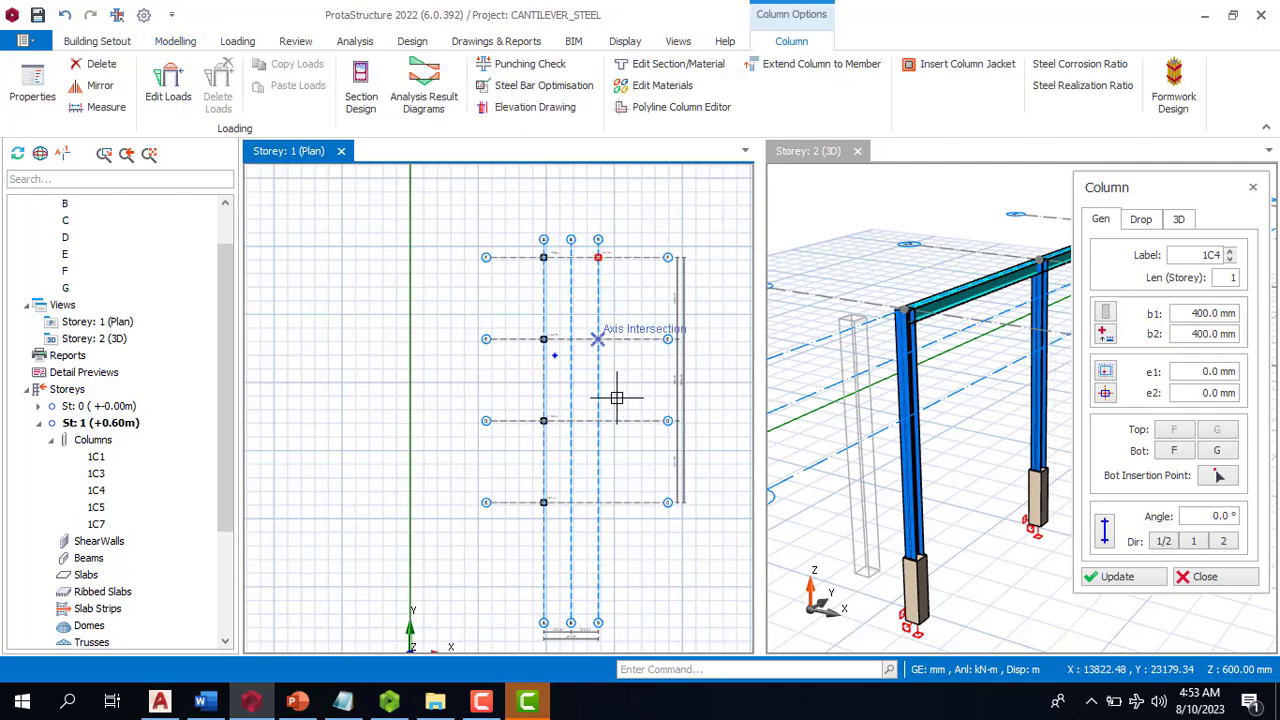
click(597, 420)
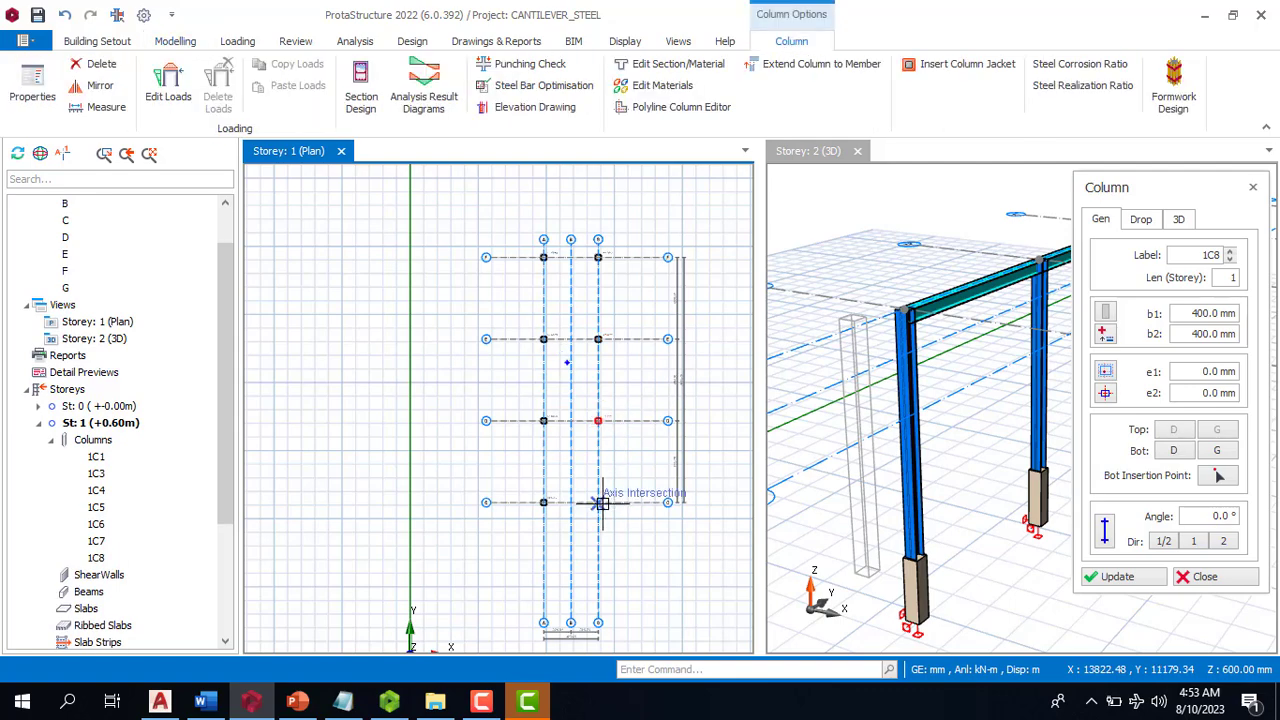
click(597, 502)
key(Escape)
Delete axis B, the vertical axis between A and G
click(569, 531)
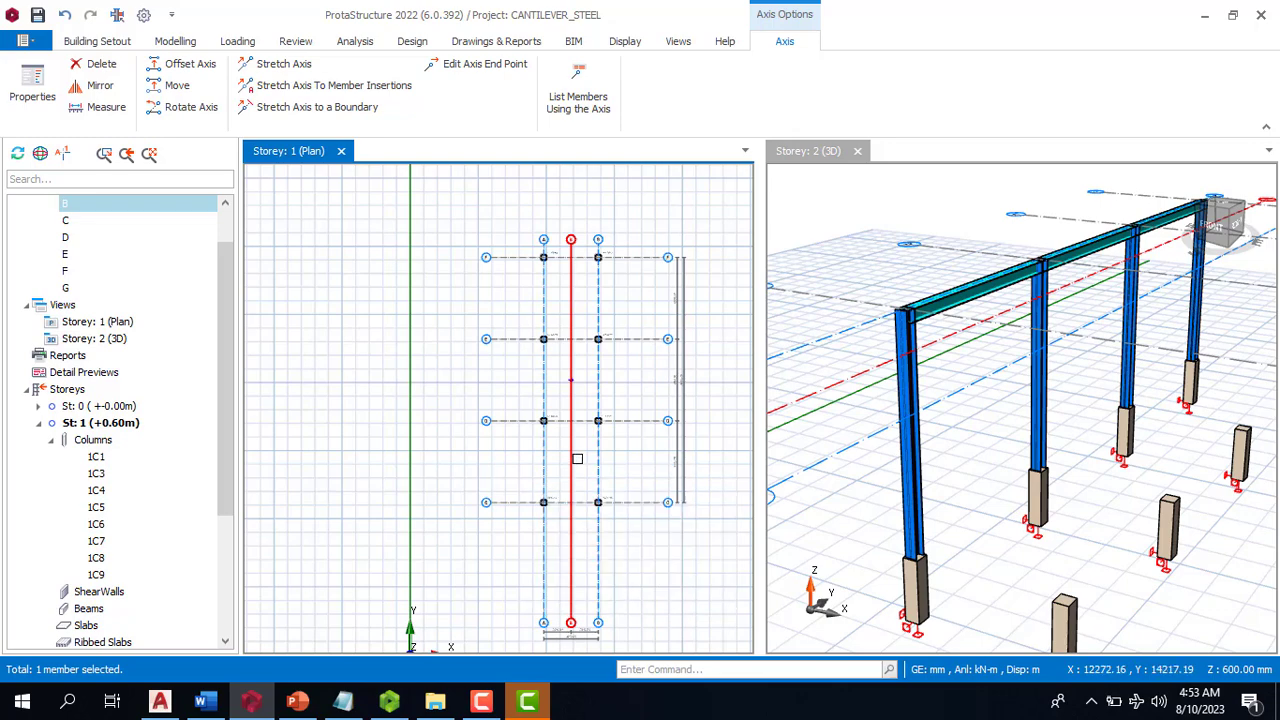
right_click(571, 446)
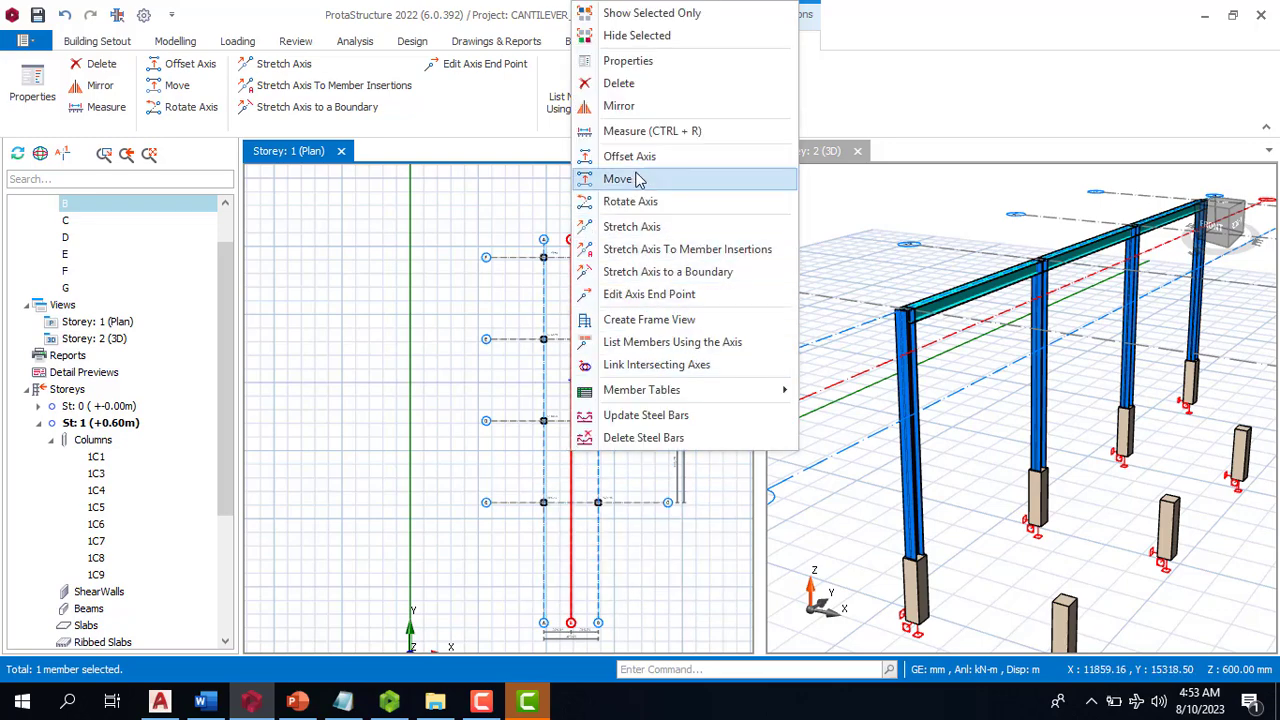
click(622, 84)
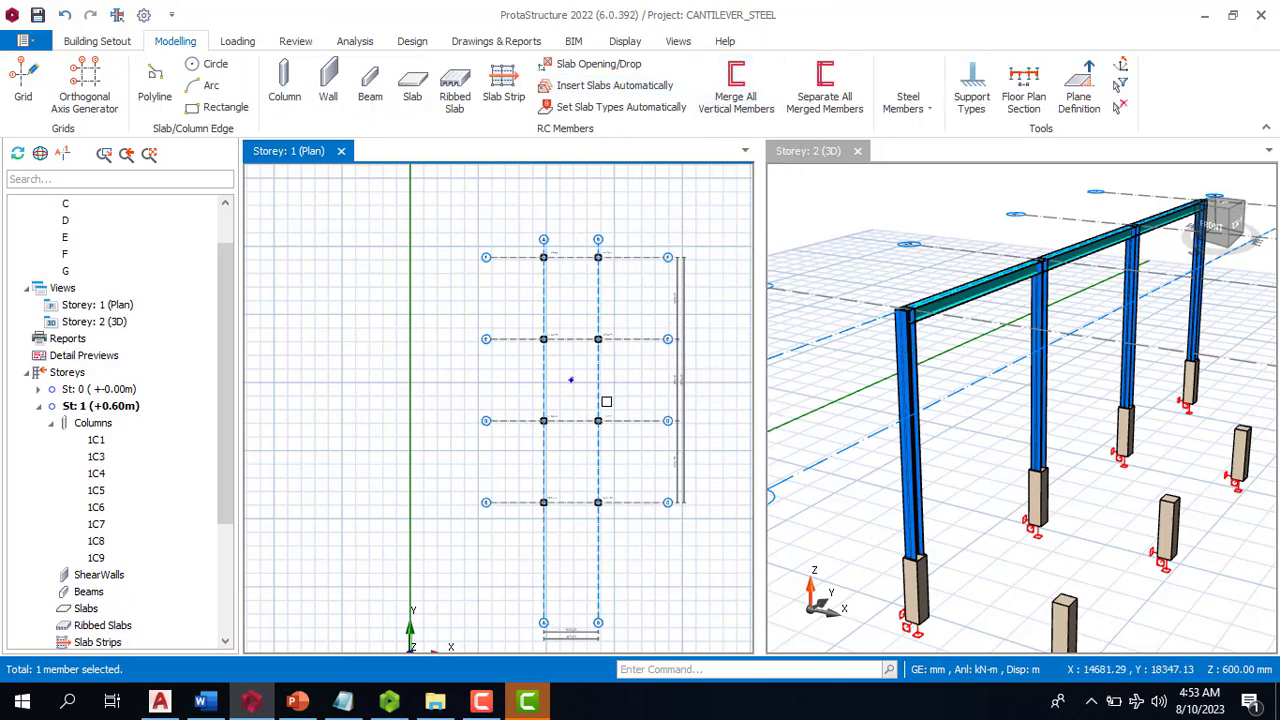
scroll(628, 289, up, 3)
scroll(540, 297, down, 2)
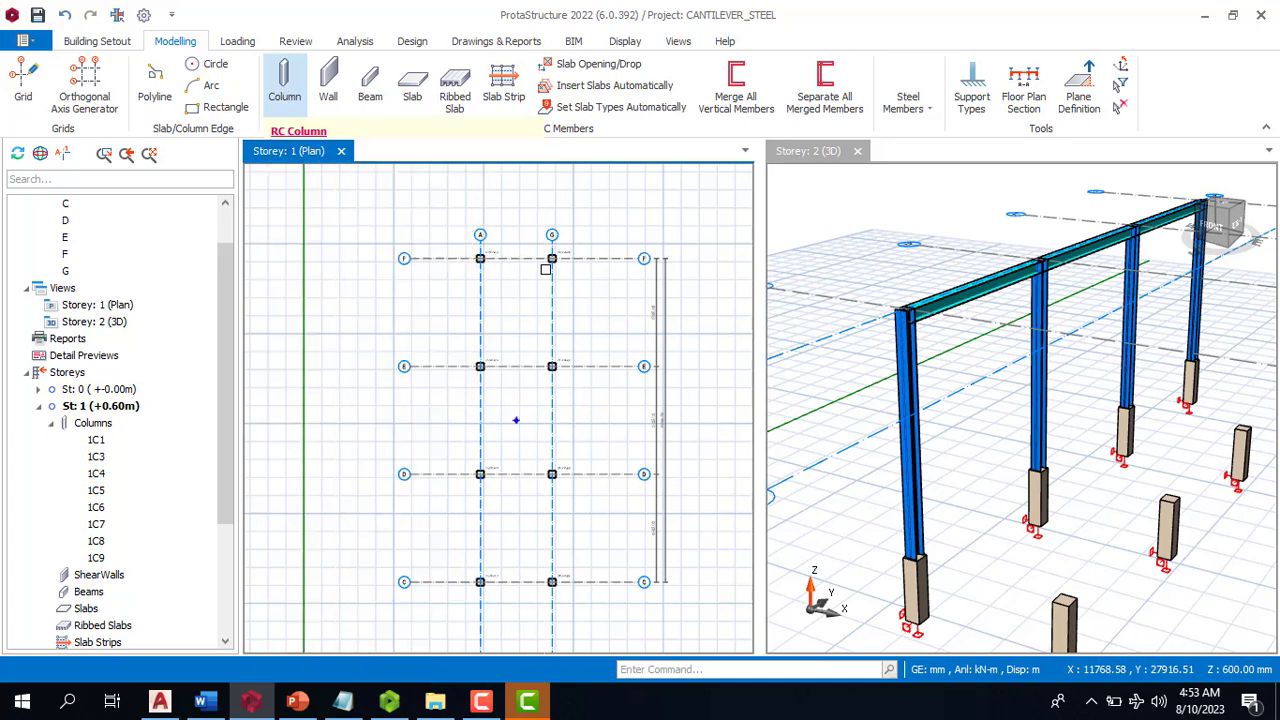
Switch to the storey 2 plan and insert steel columns where axis G crosses axes F, E, D and C
click(63, 425)
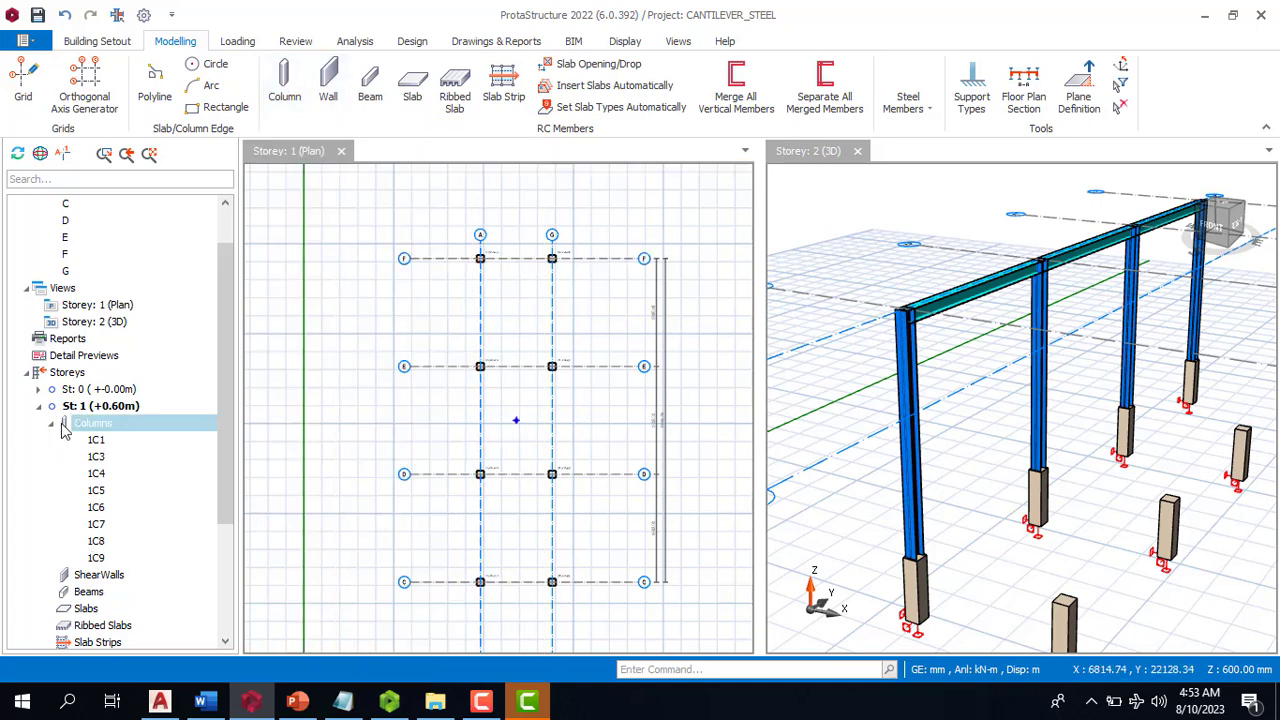
click(53, 423)
scroll(113, 420, down, 1)
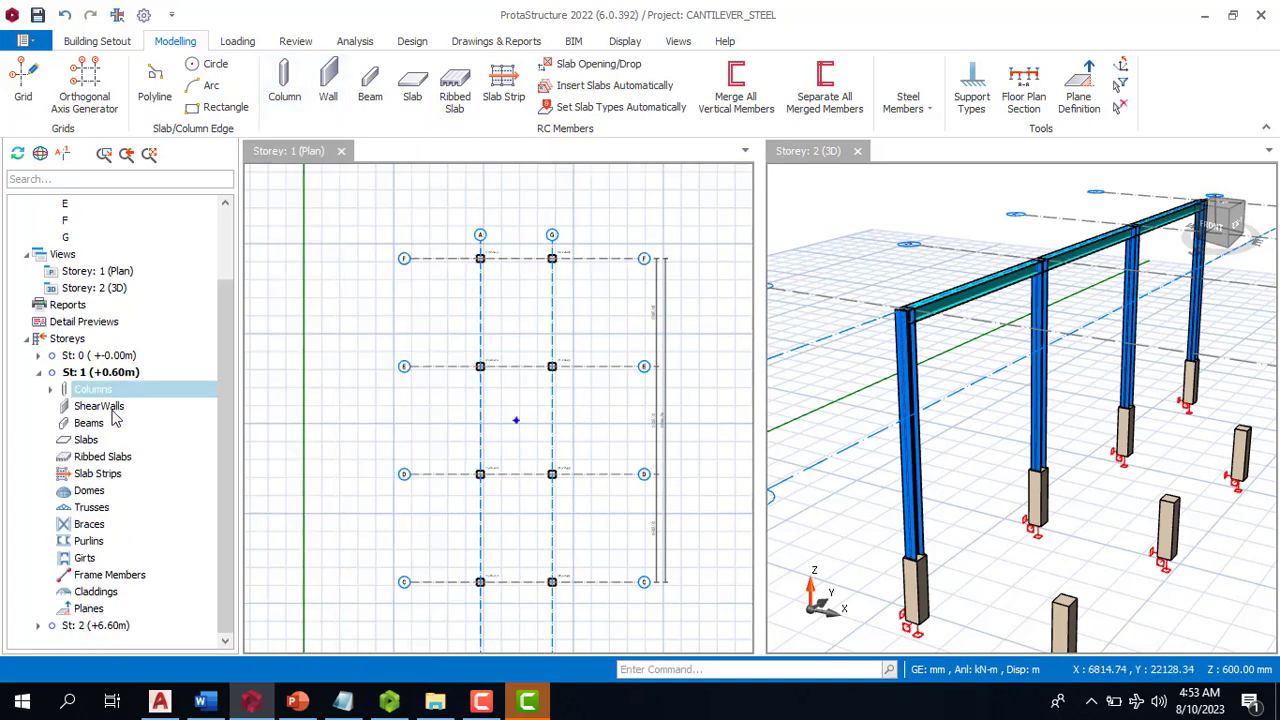
double_click(101, 625)
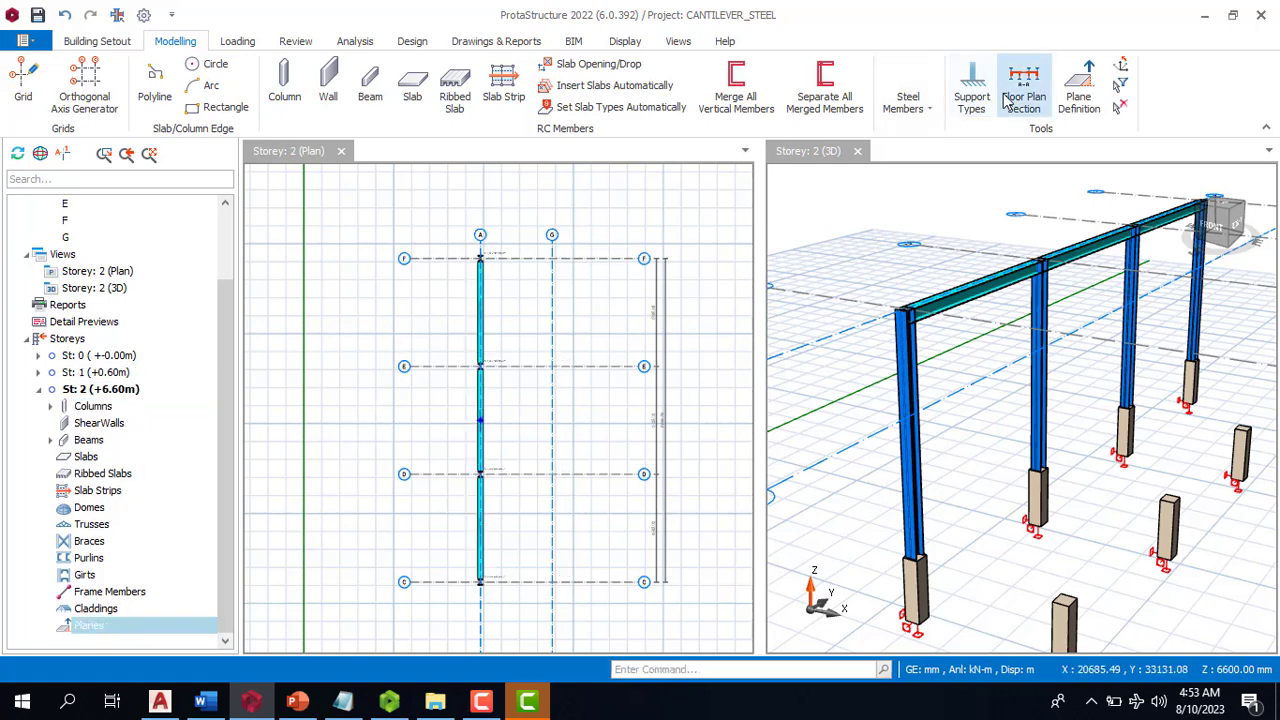
click(907, 100)
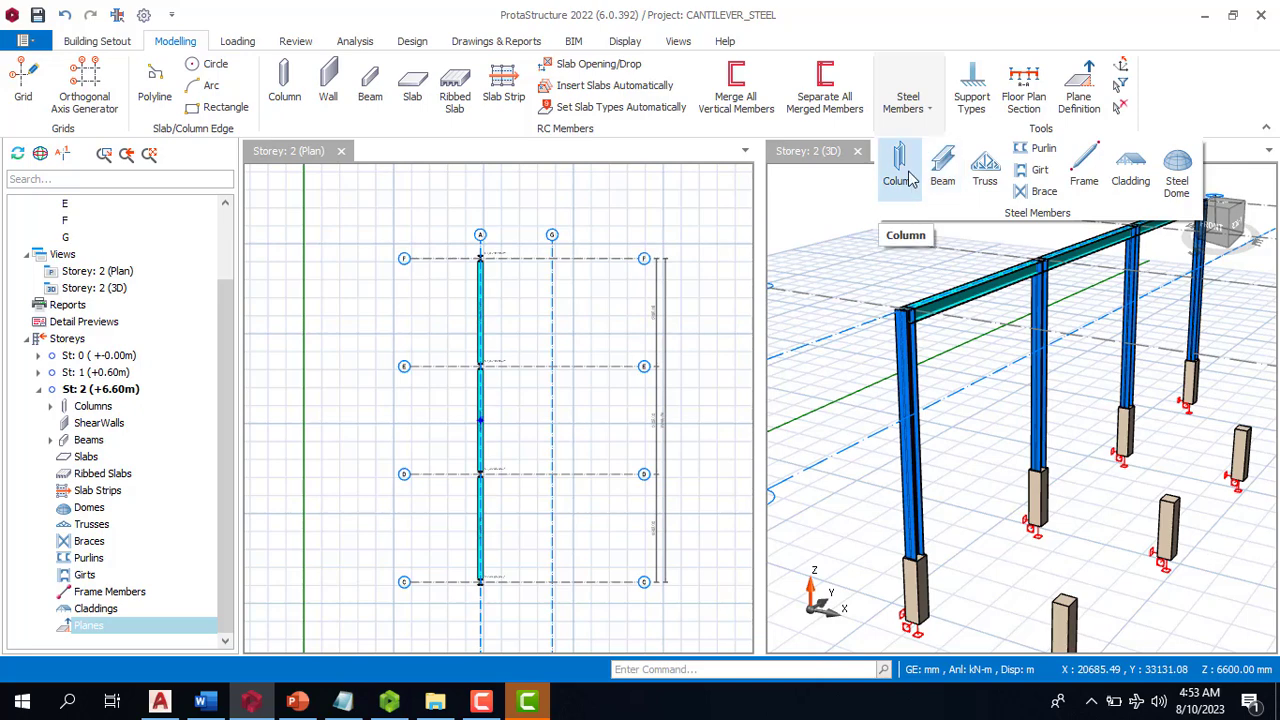
click(900, 172)
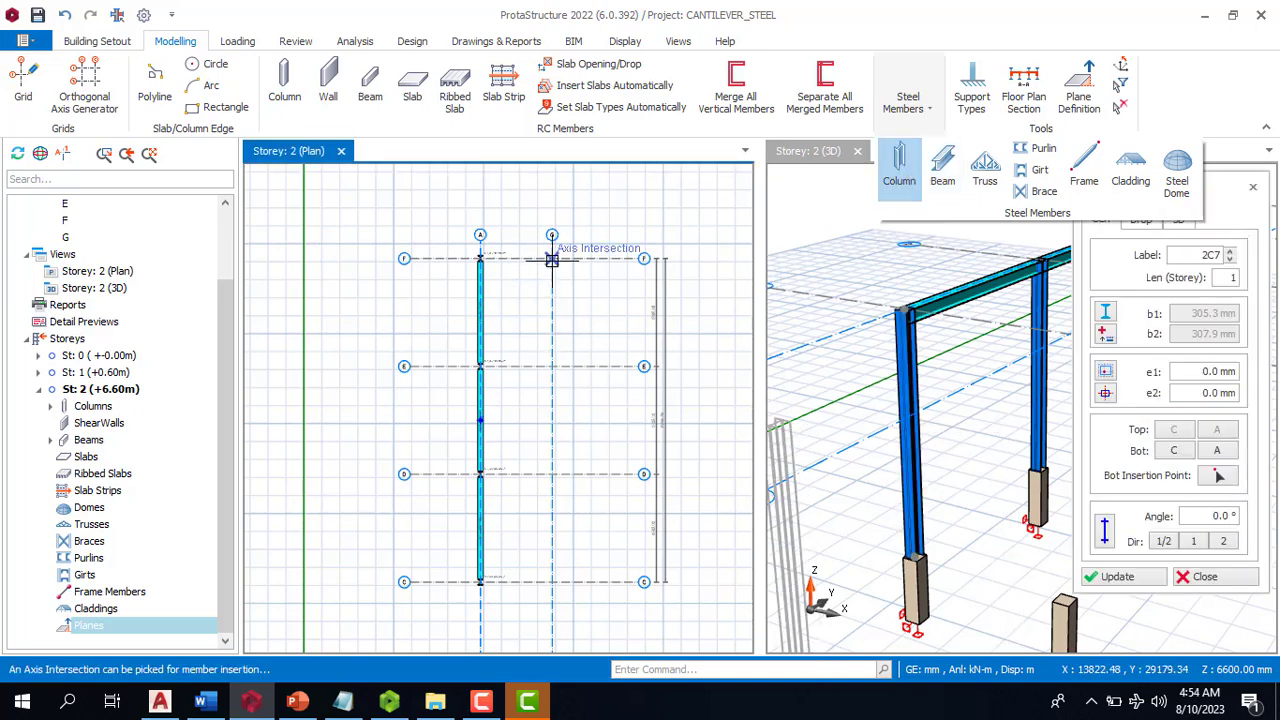
click(551, 259)
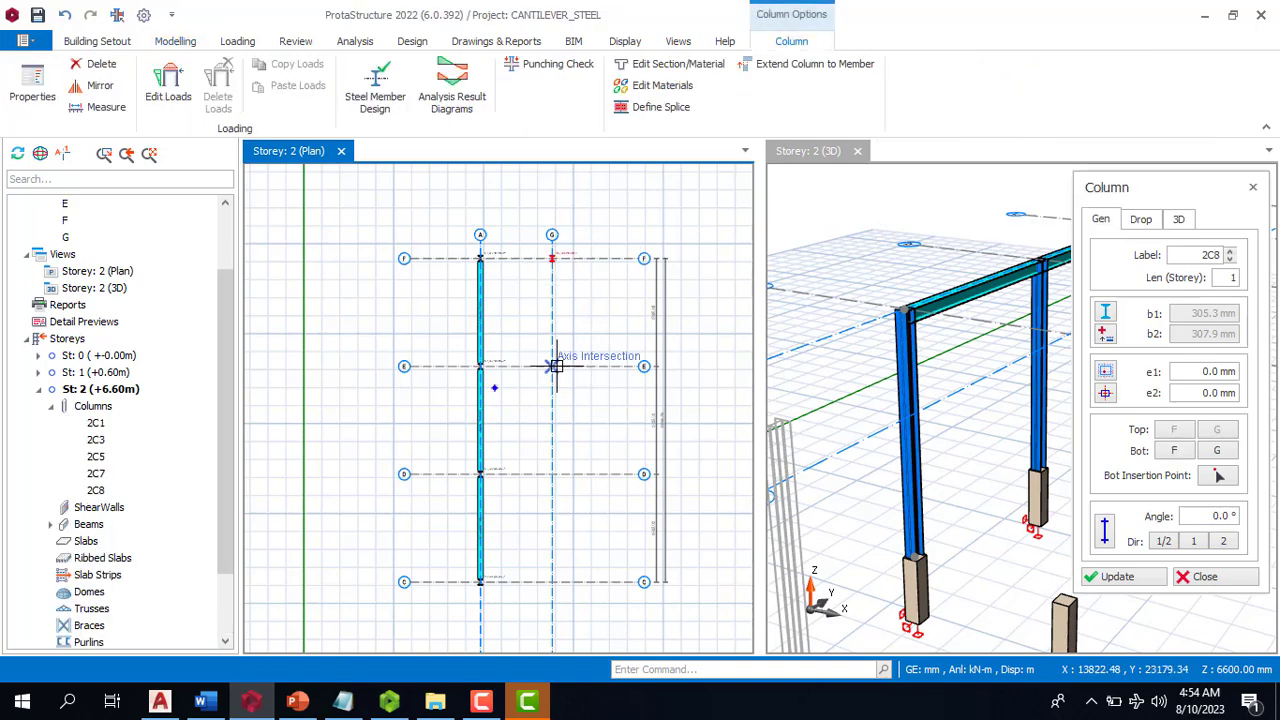
click(556, 366)
scroll(543, 374, down, 2)
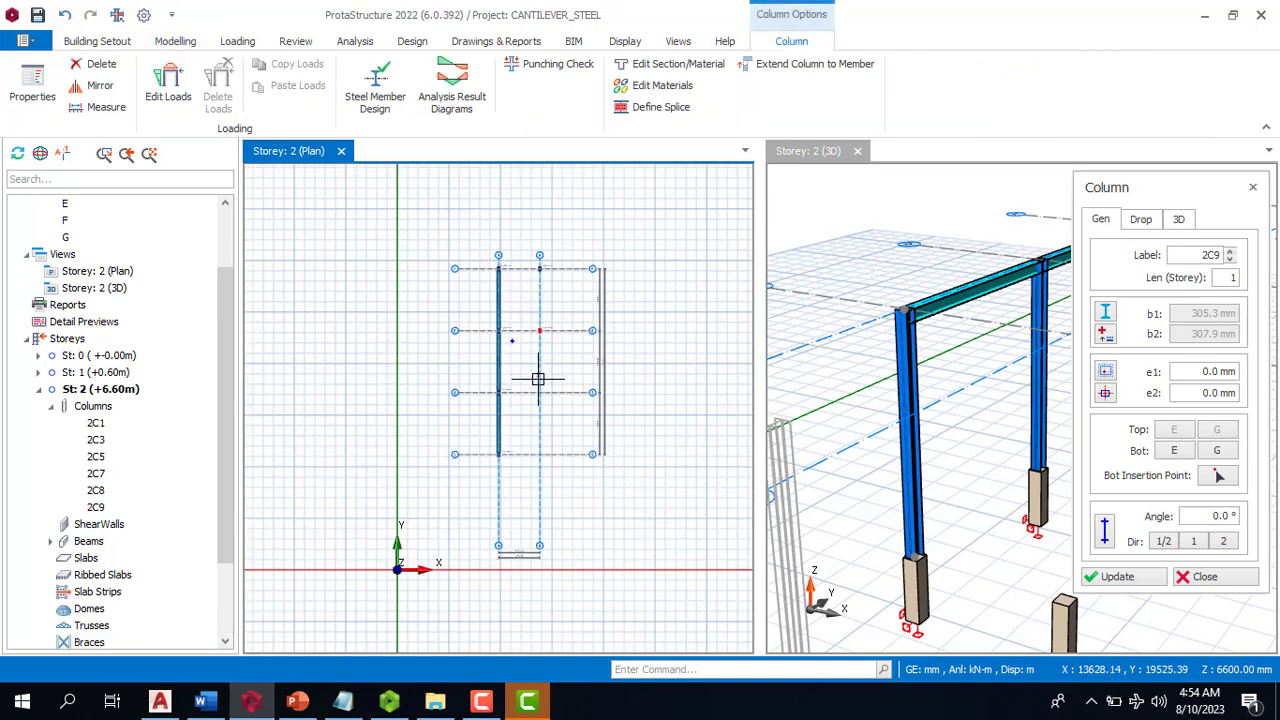
click(544, 437)
scroll(432, 392, down, 3)
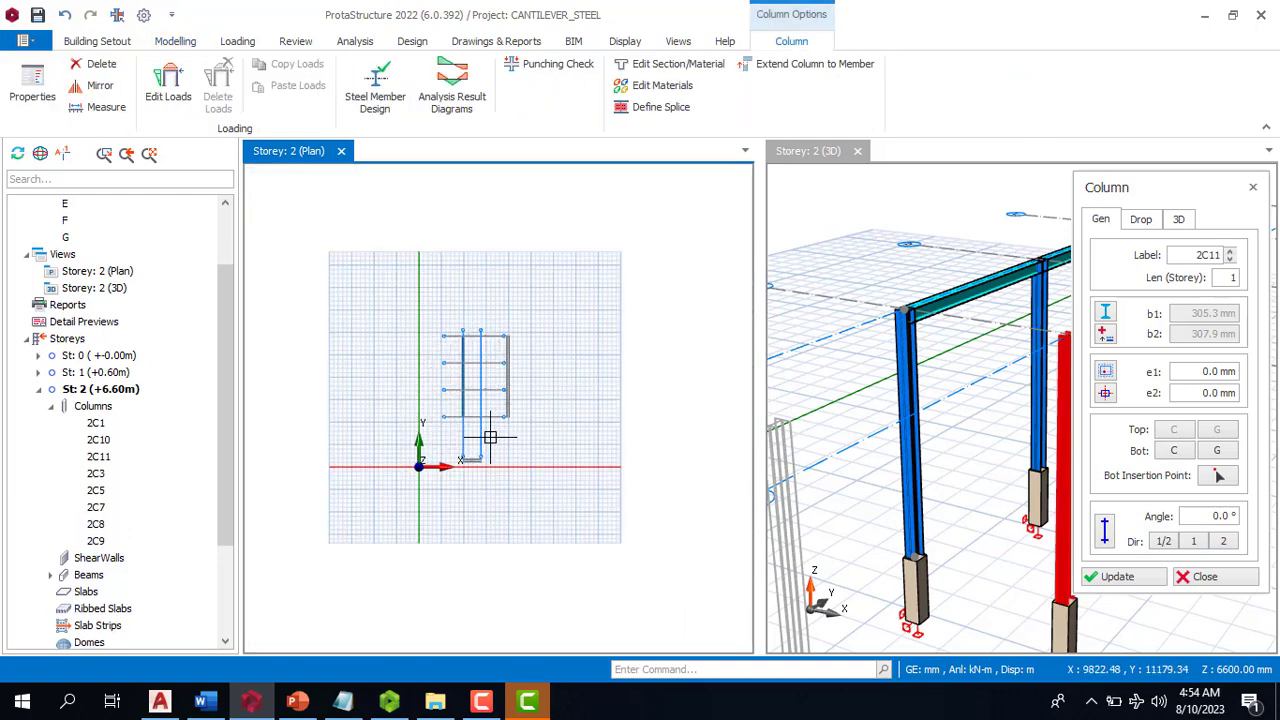
key(Escape)
Examine the two column rows on axes A and G in the plan and from several 3D viewpoints
scroll(481, 360, up, 4)
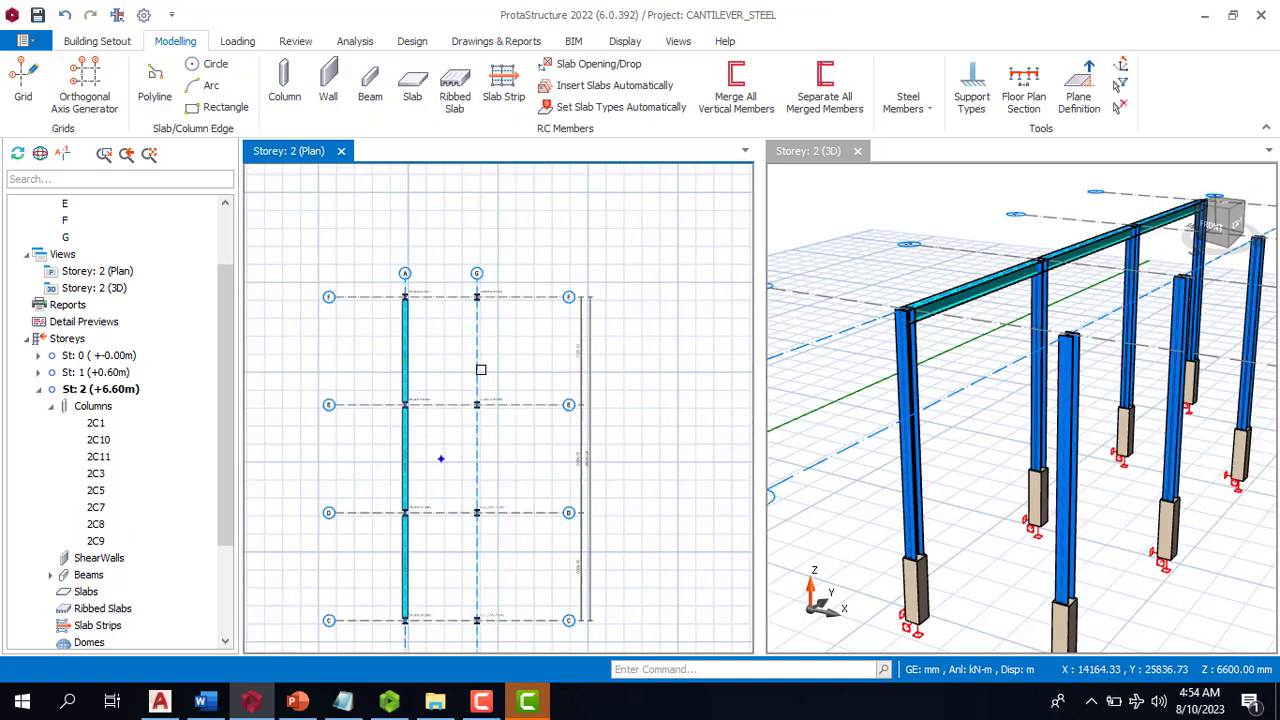
scroll(940, 414, down, 3)
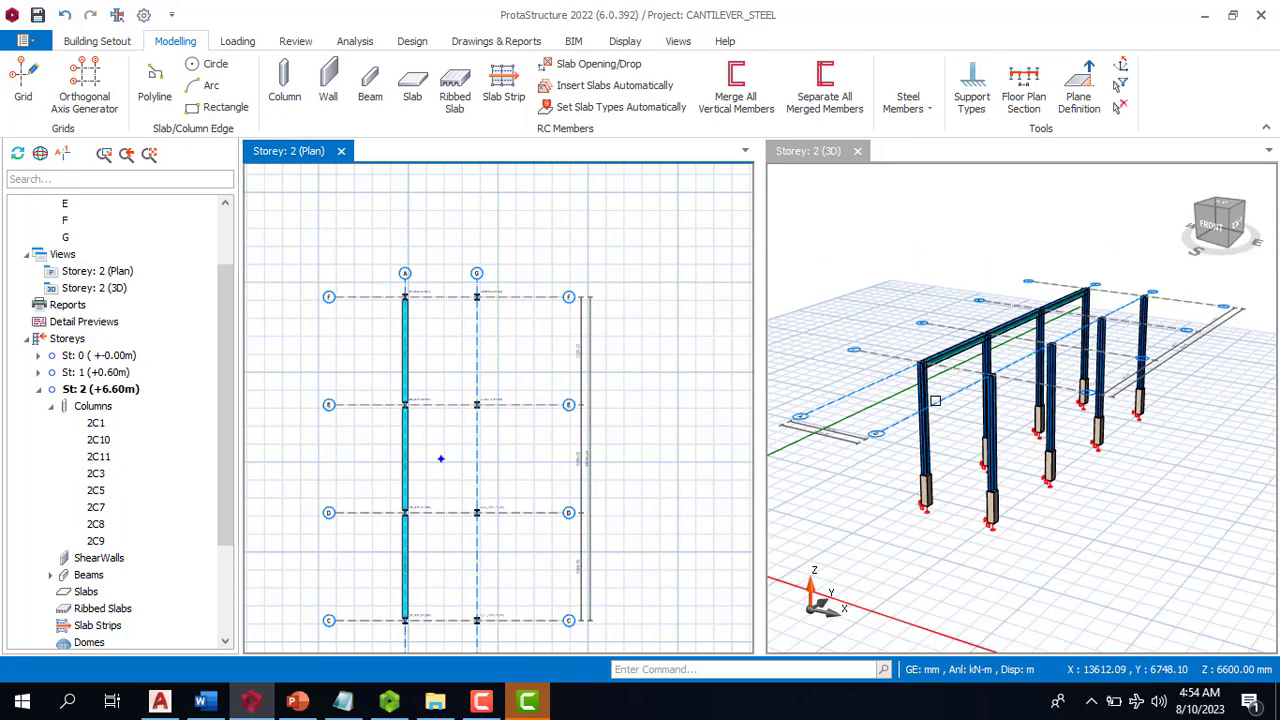
scroll(1074, 360, up, 3)
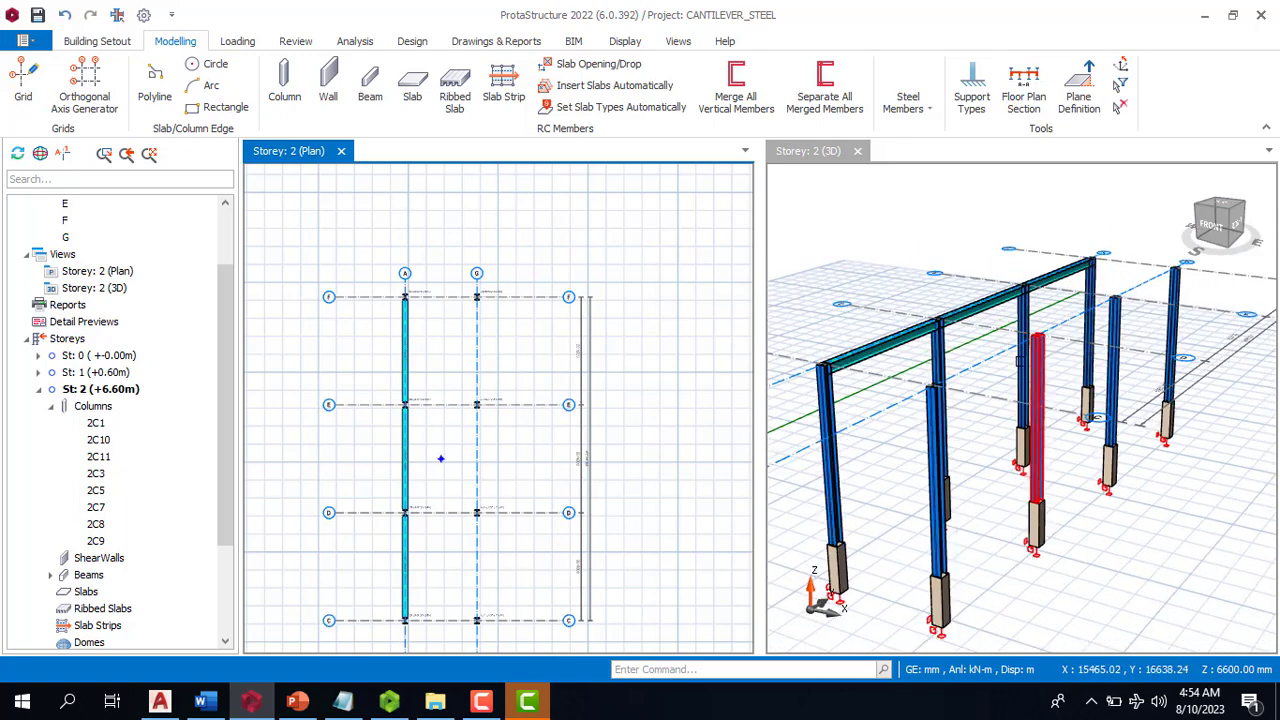
scroll(960, 350, up, 2)
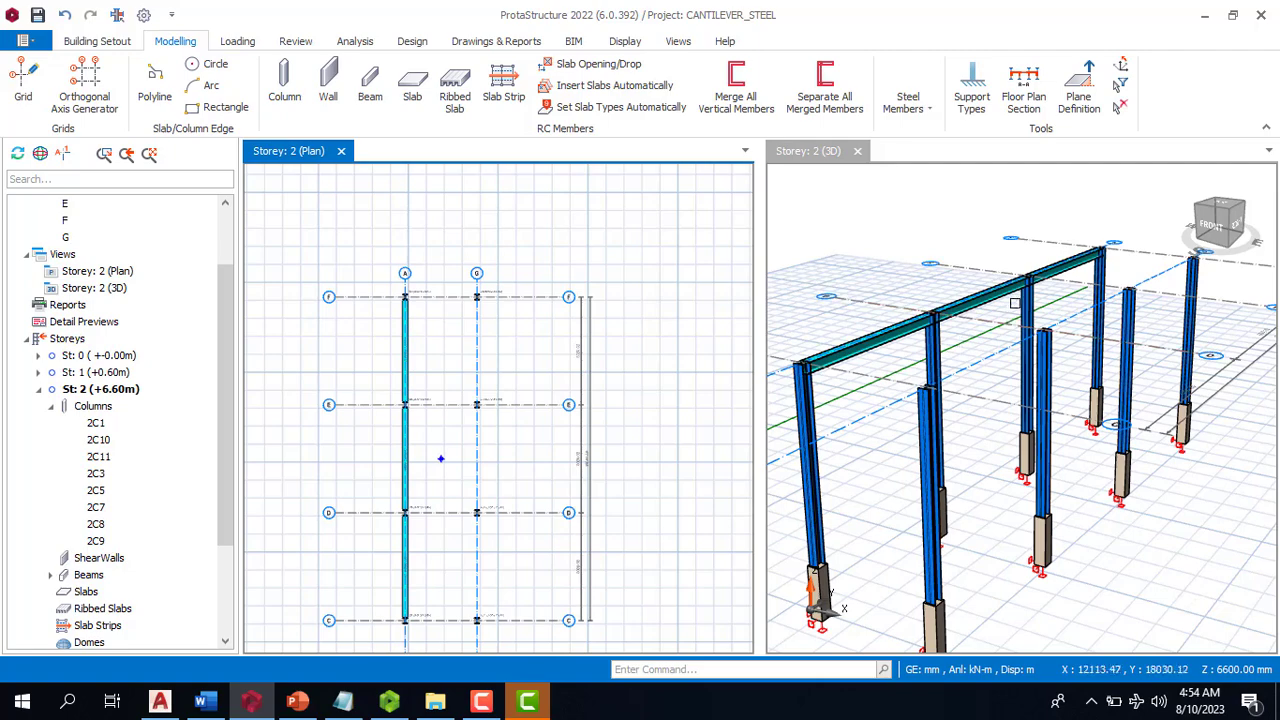
scroll(946, 365, up, 2)
scroll(892, 397, down, 2)
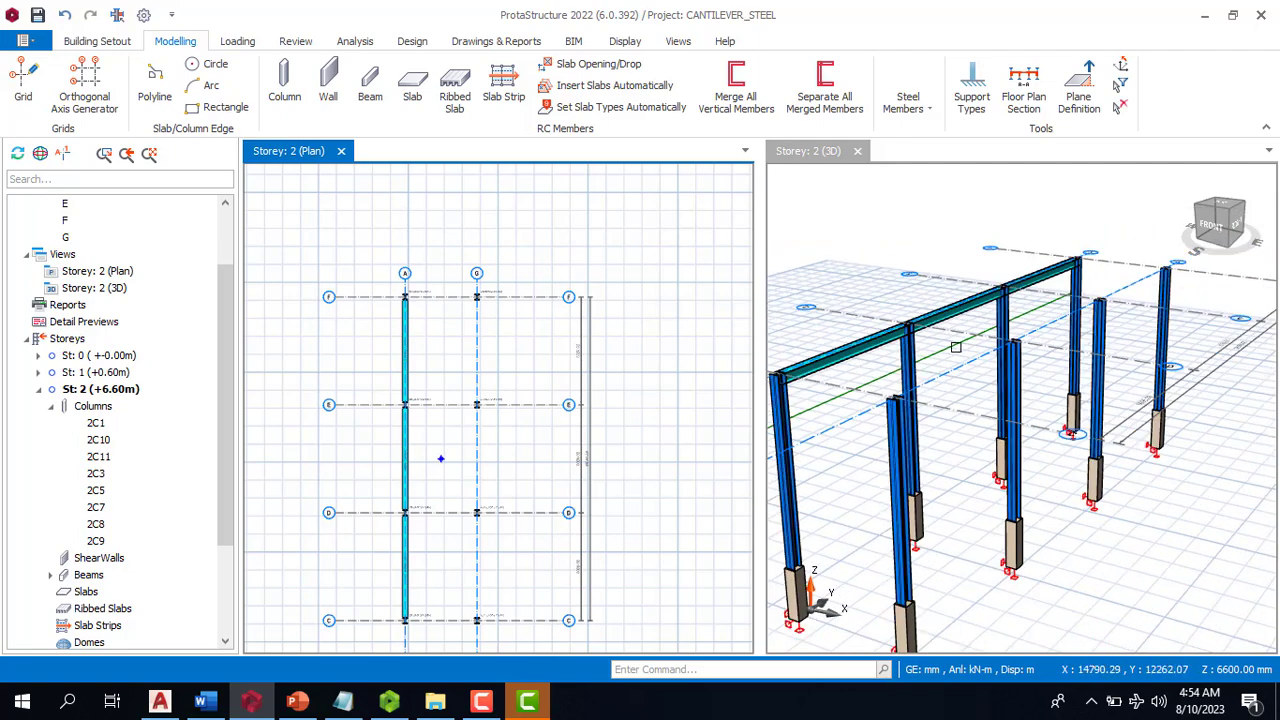
scroll(787, 445, up, 3)
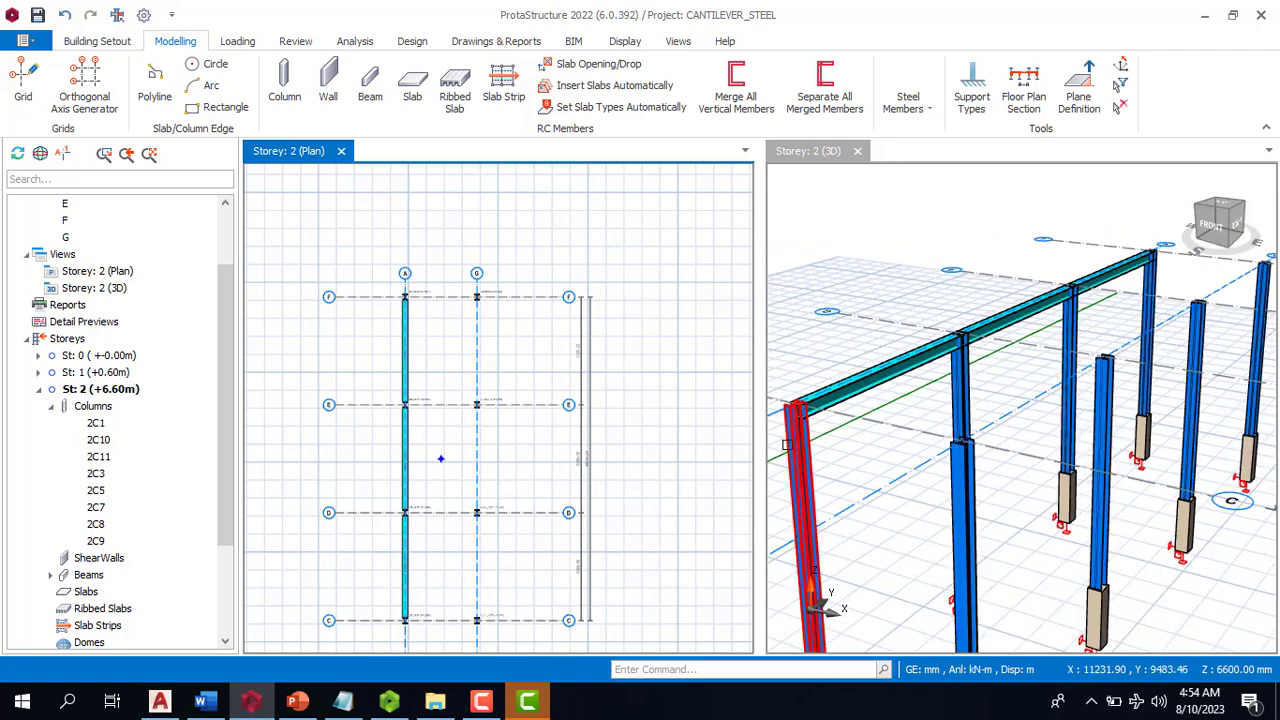
scroll(794, 472, down, 3)
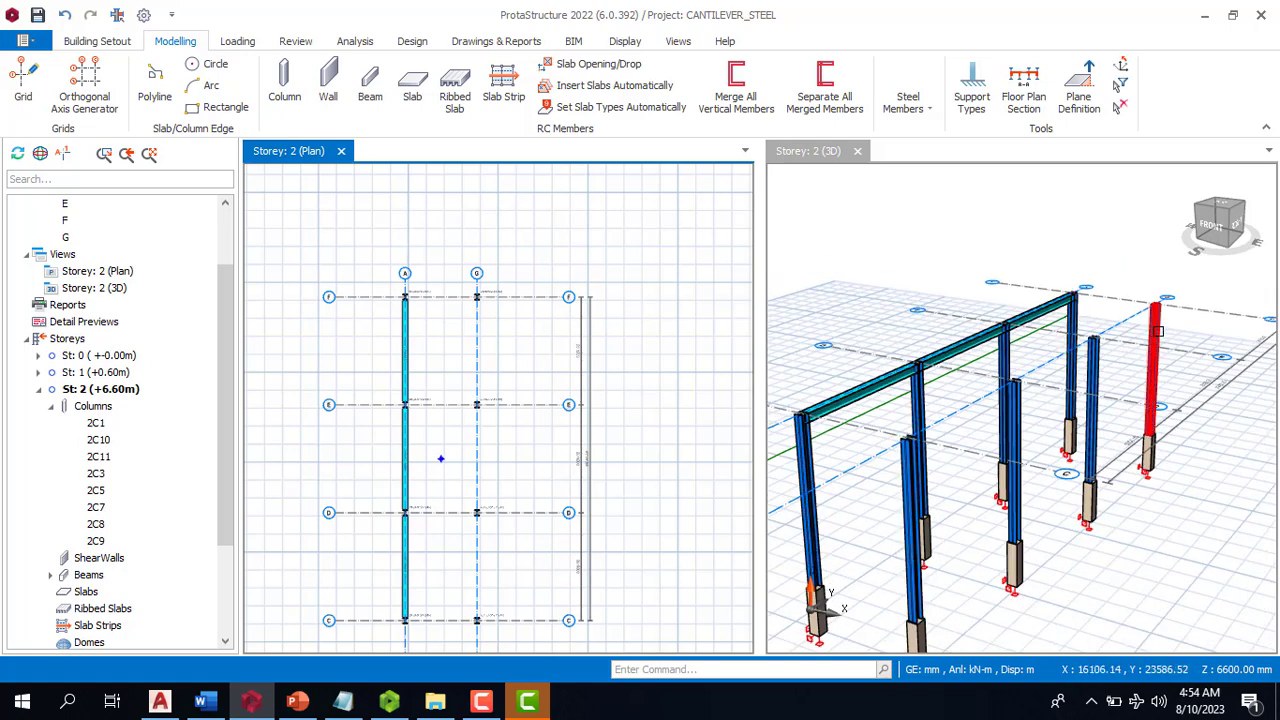
scroll(1068, 318, down, 1)
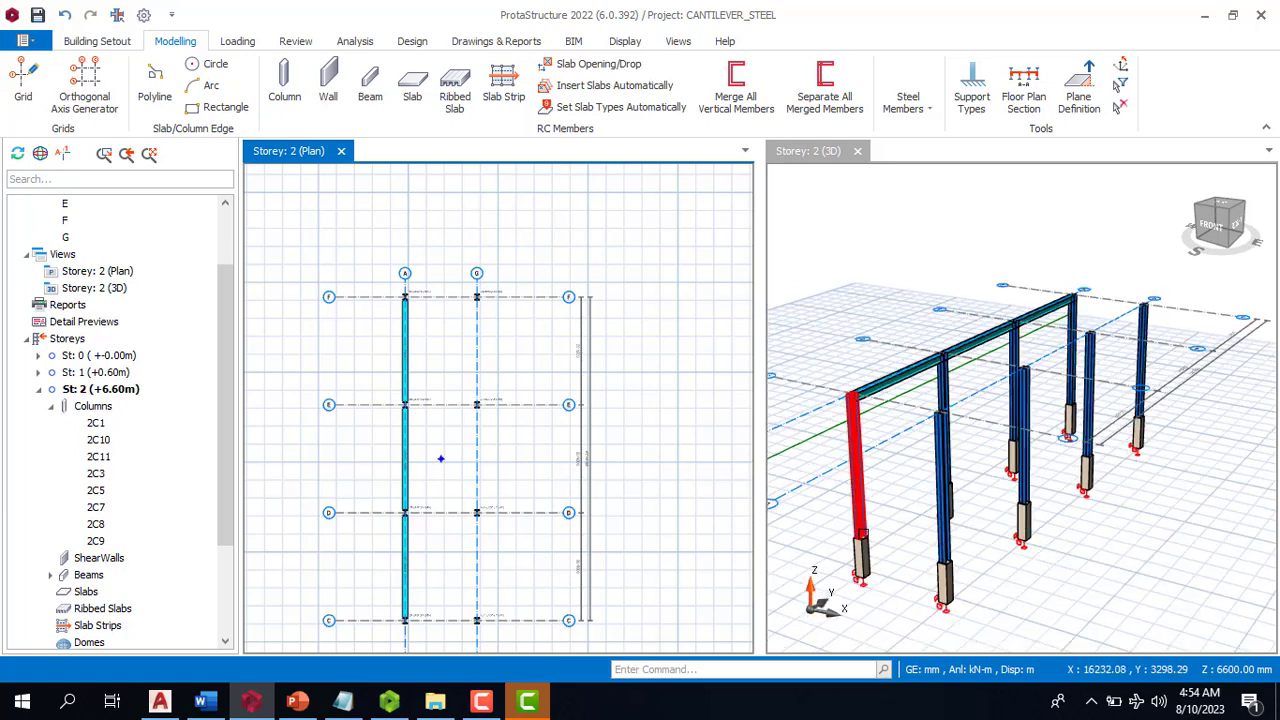
scroll(1015, 400, up, 1)
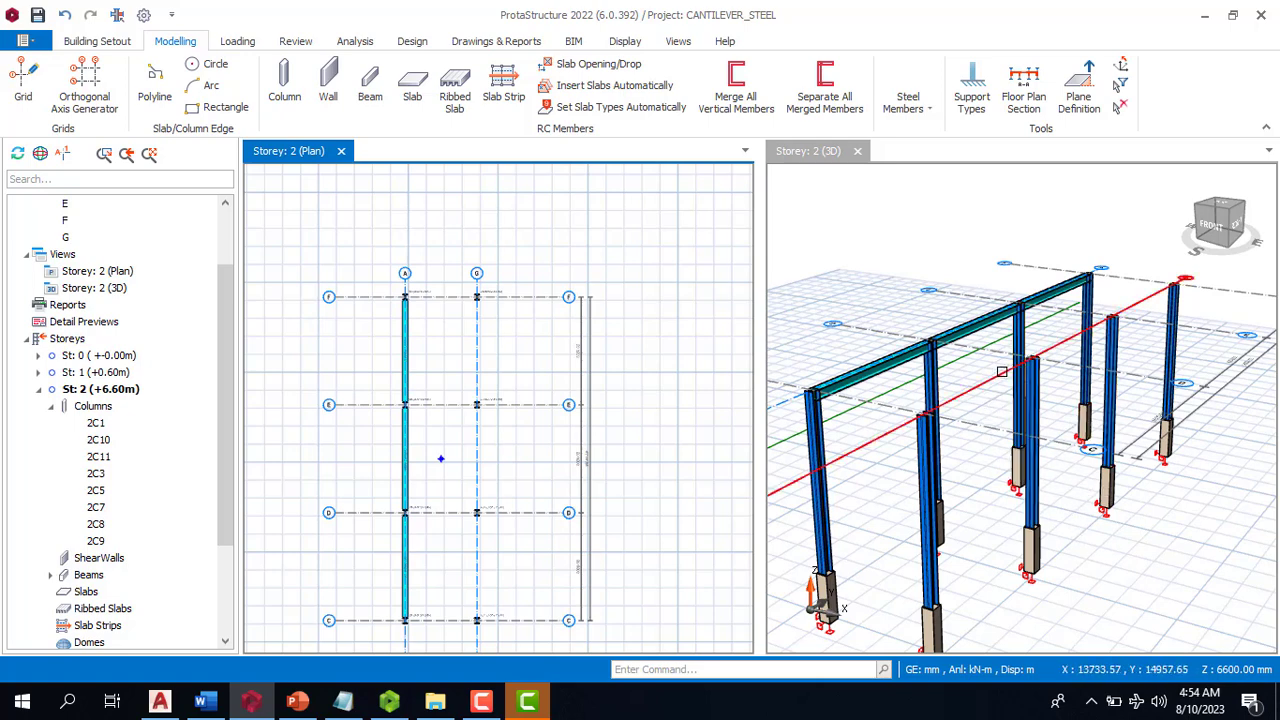
scroll(1053, 388, down, 2)
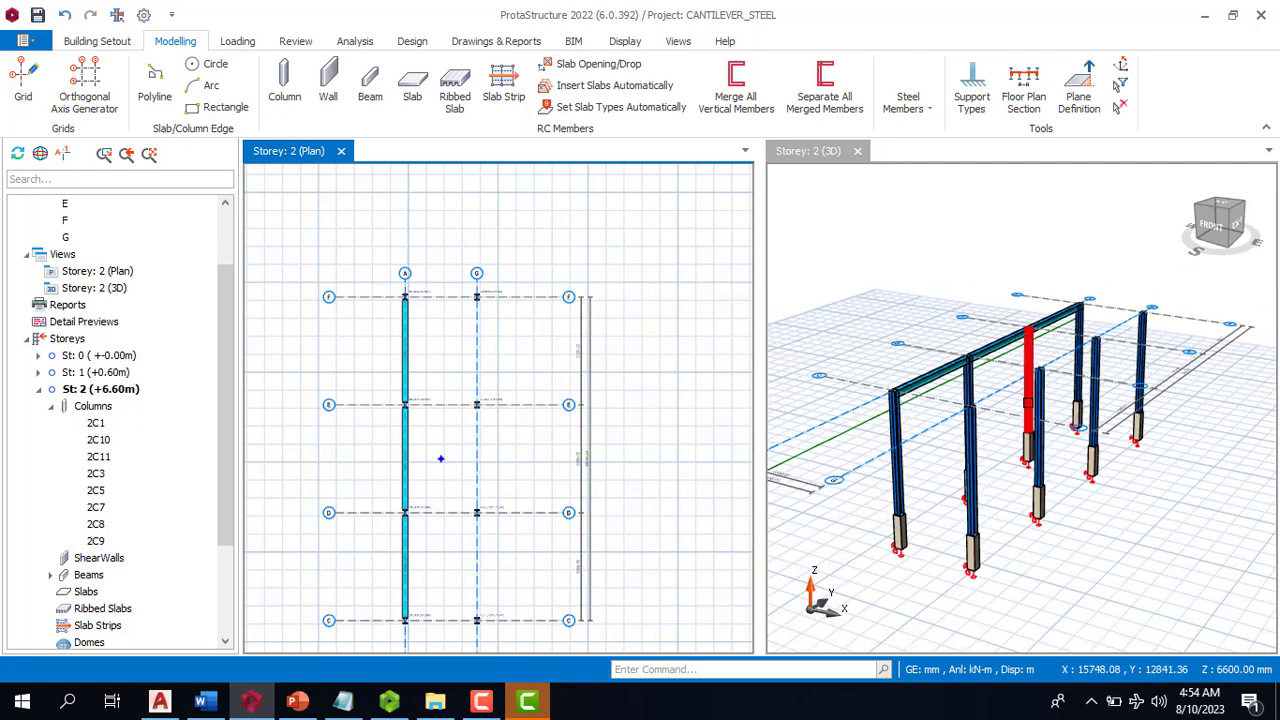
Insert steel beams along axis G from axis F to axis C on storey 2, splitting them at the intermediate columns
scroll(1025, 388, up, 1)
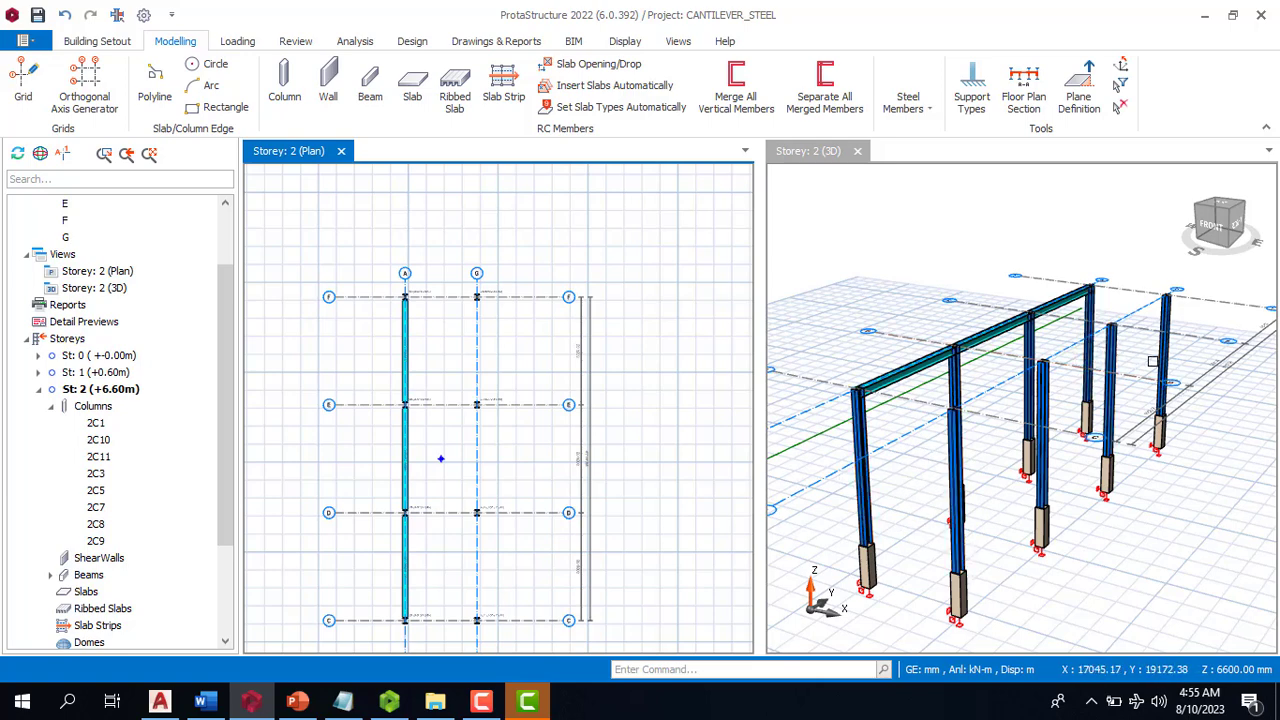
scroll(465, 196, down, 1)
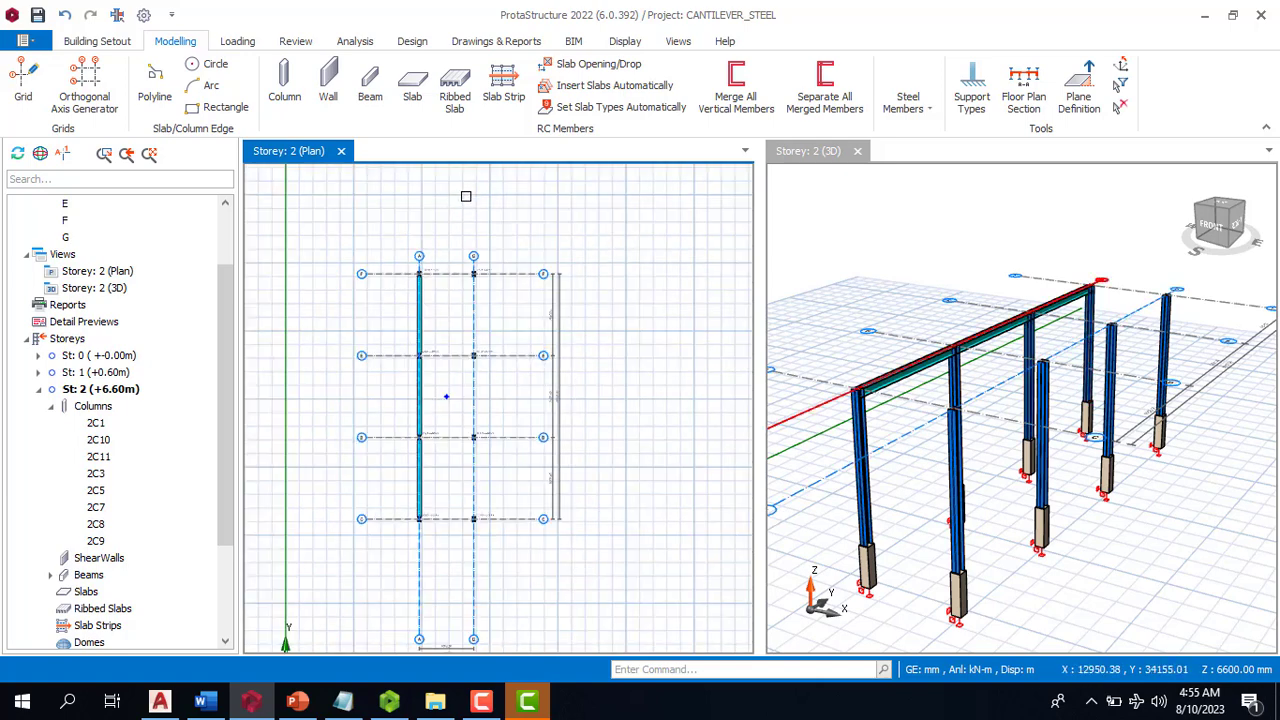
click(922, 114)
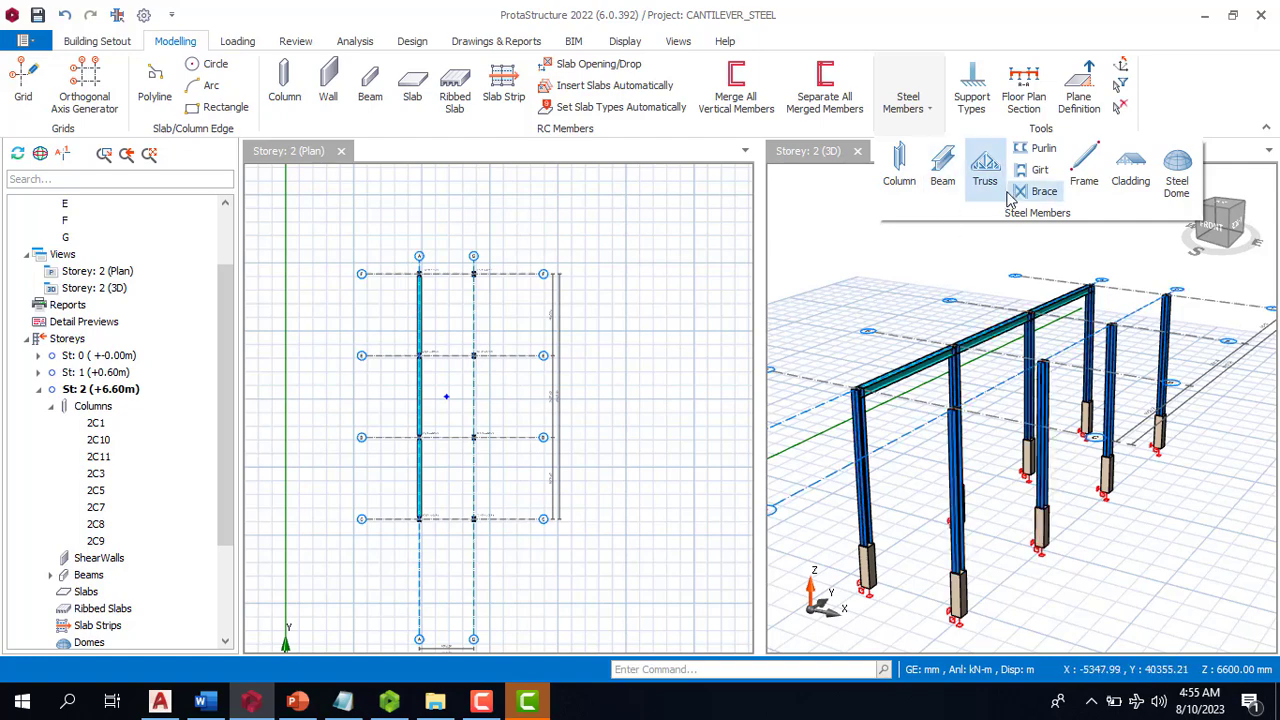
click(942, 168)
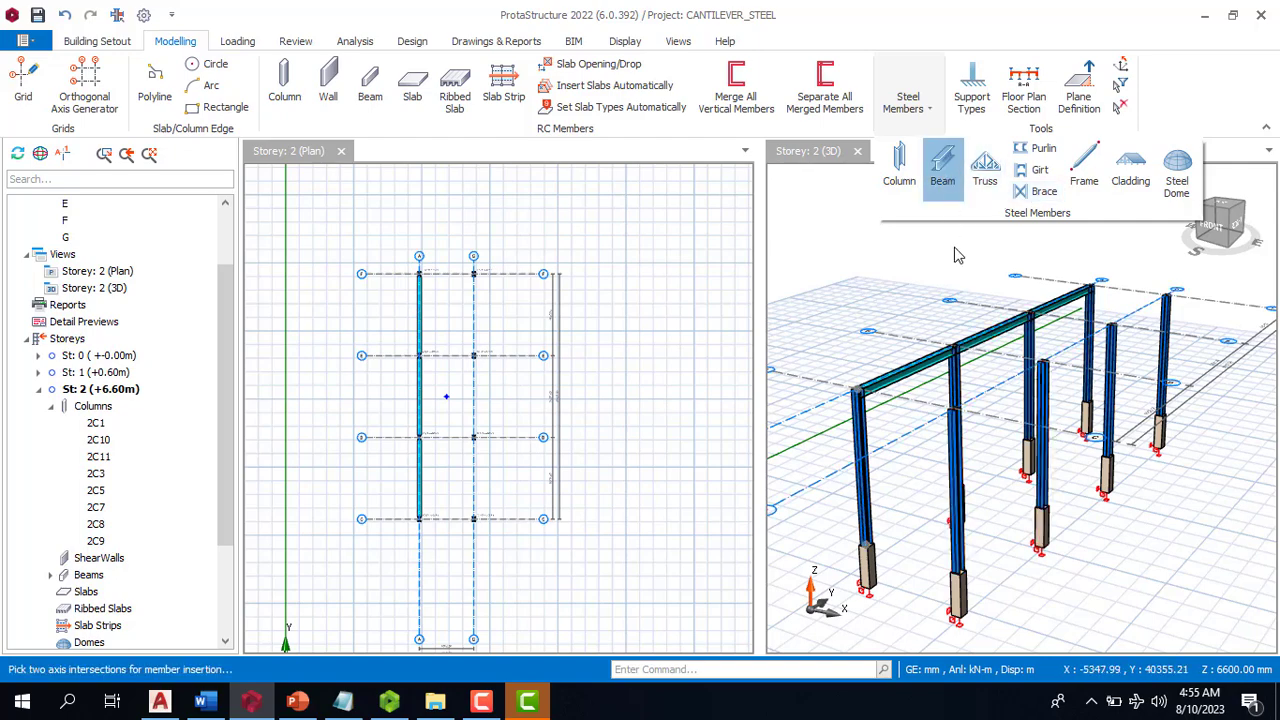
scroll(476, 290, up, 2)
click(472, 264)
scroll(518, 231, down, 2)
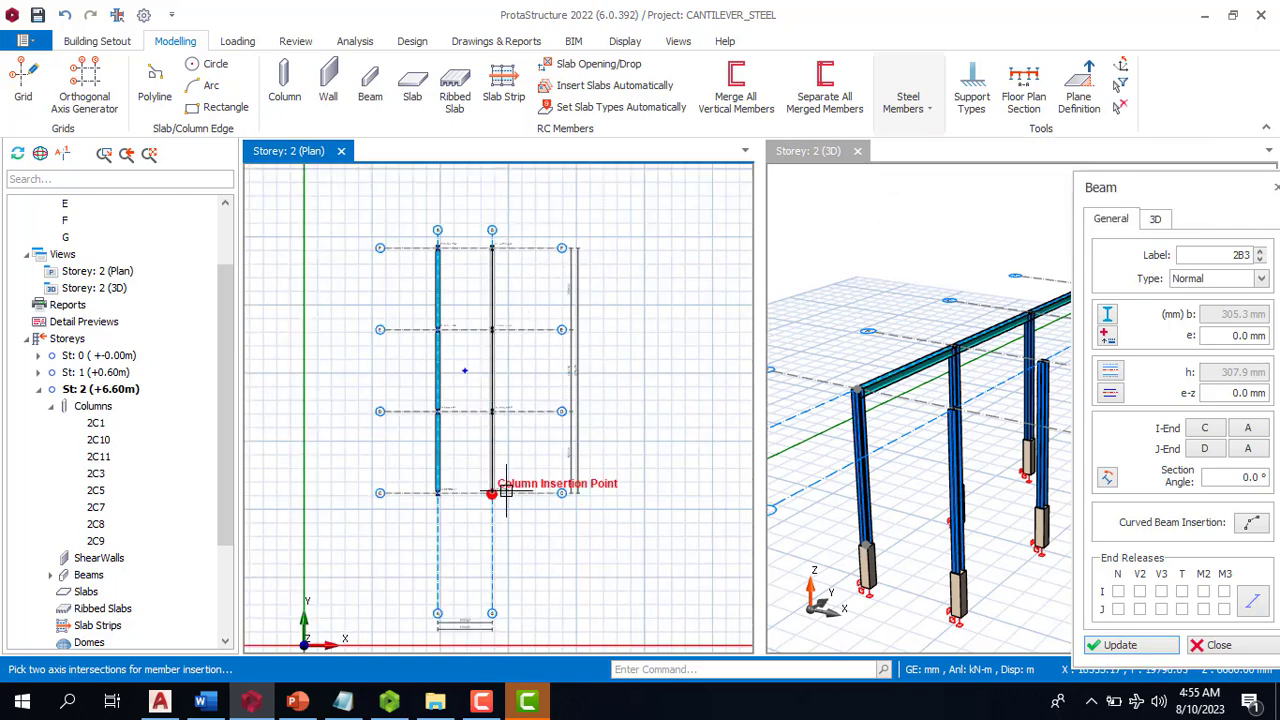
scroll(506, 490, up, 2)
click(483, 492)
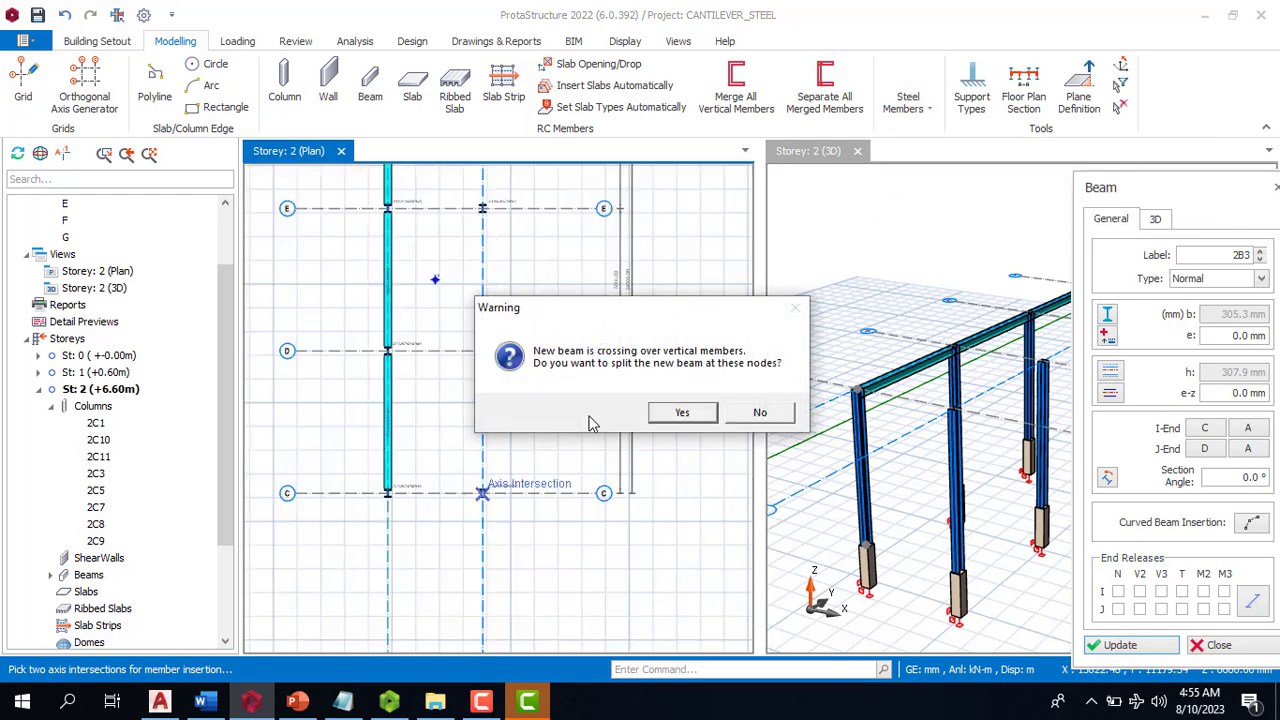
click(680, 412)
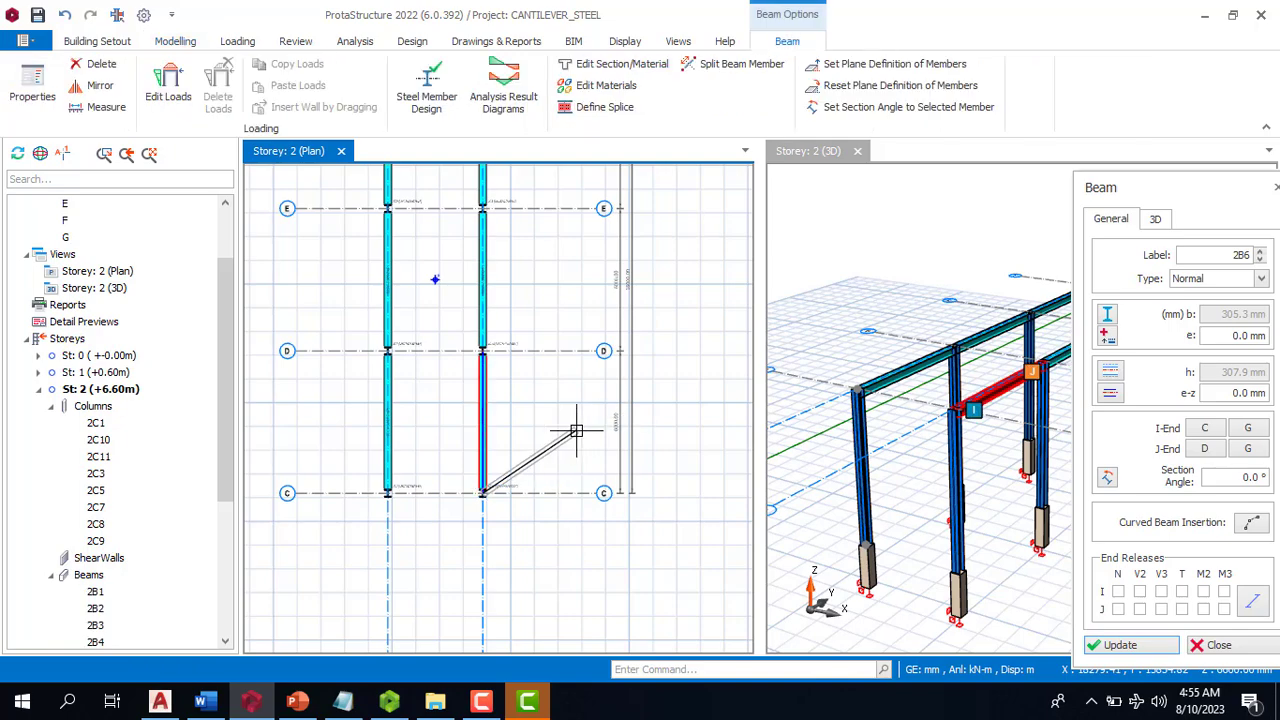
scroll(576, 431, down, 3)
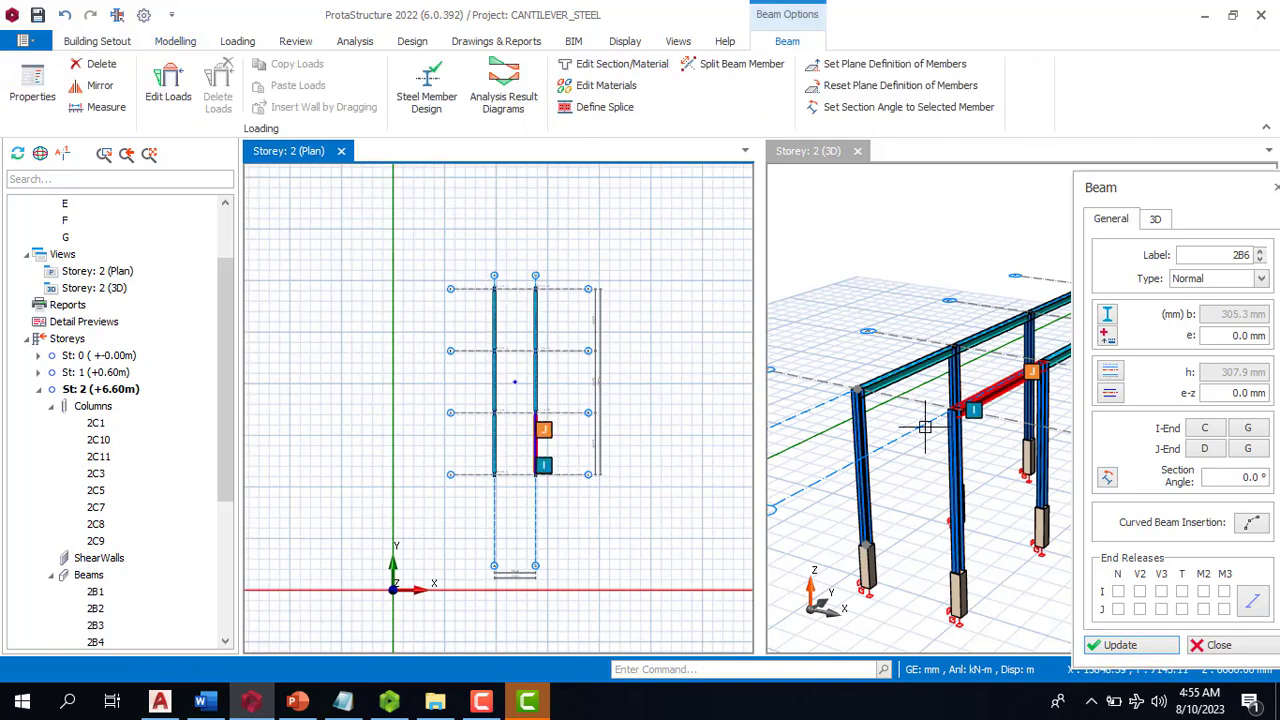
key(Escape)
scroll(862, 418, down, 2)
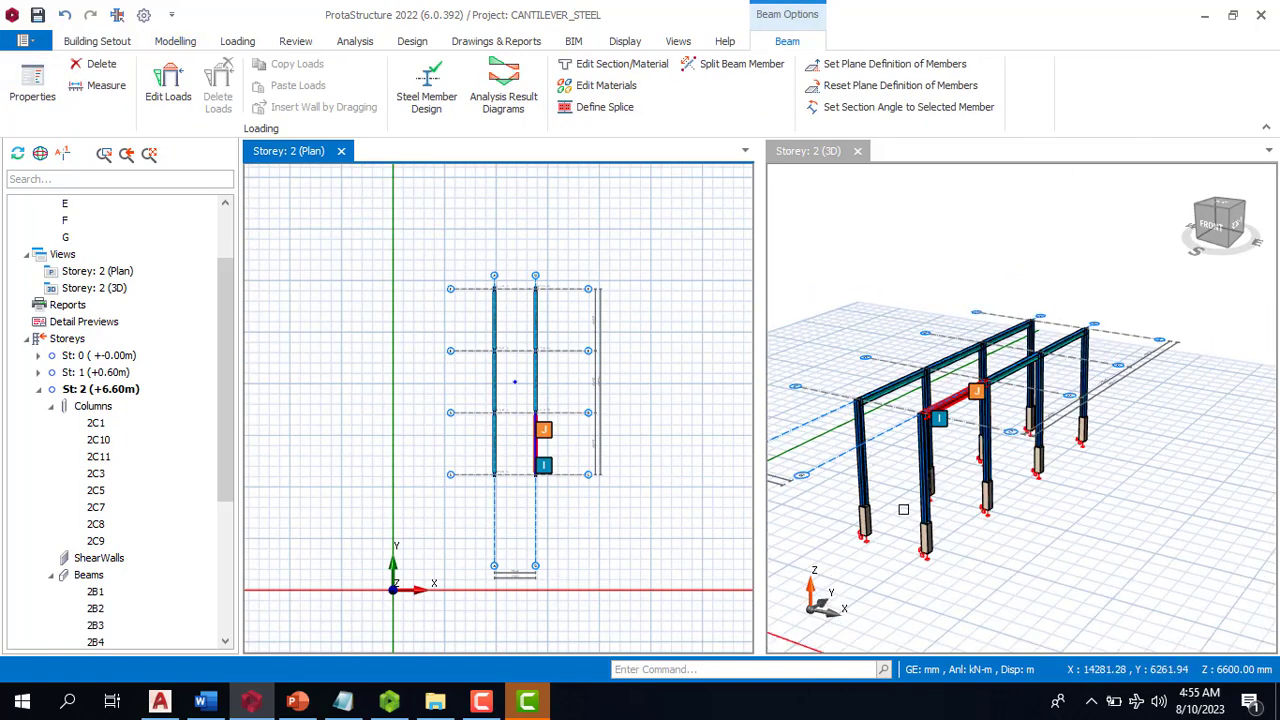
key(Escape)
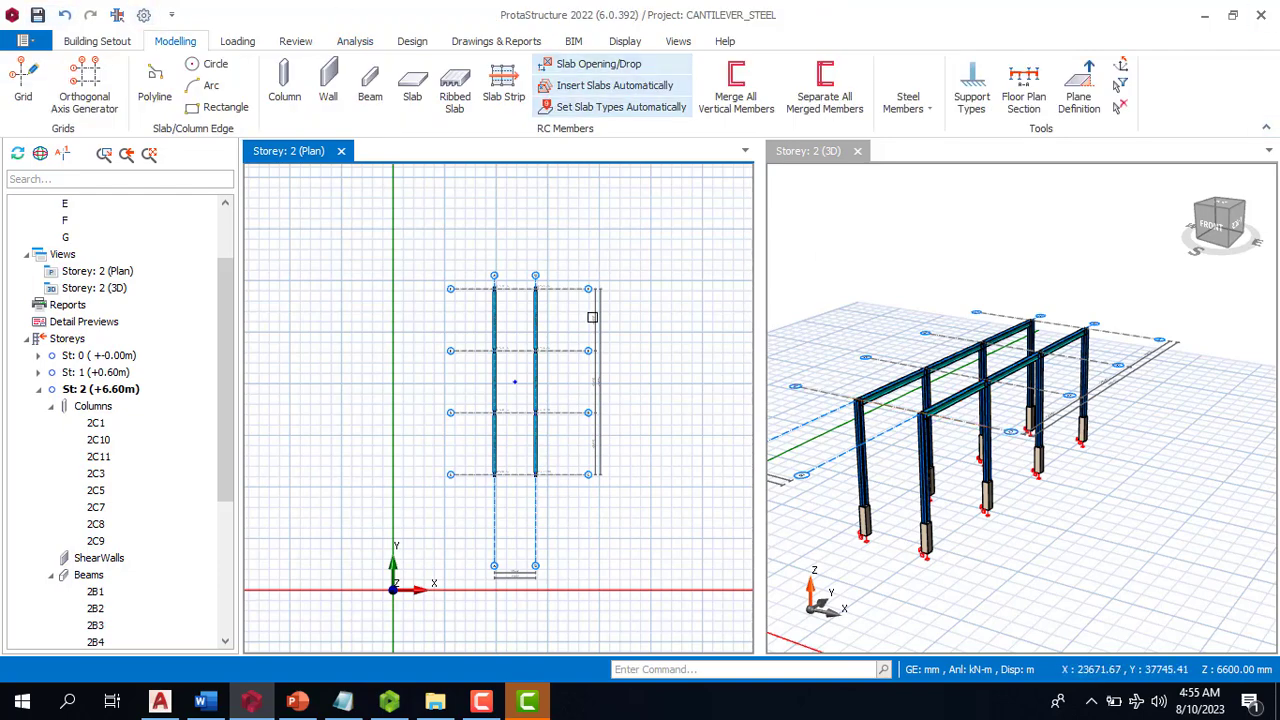
Start a steel truss on axis C spanning from axis A to axis G
click(903, 115)
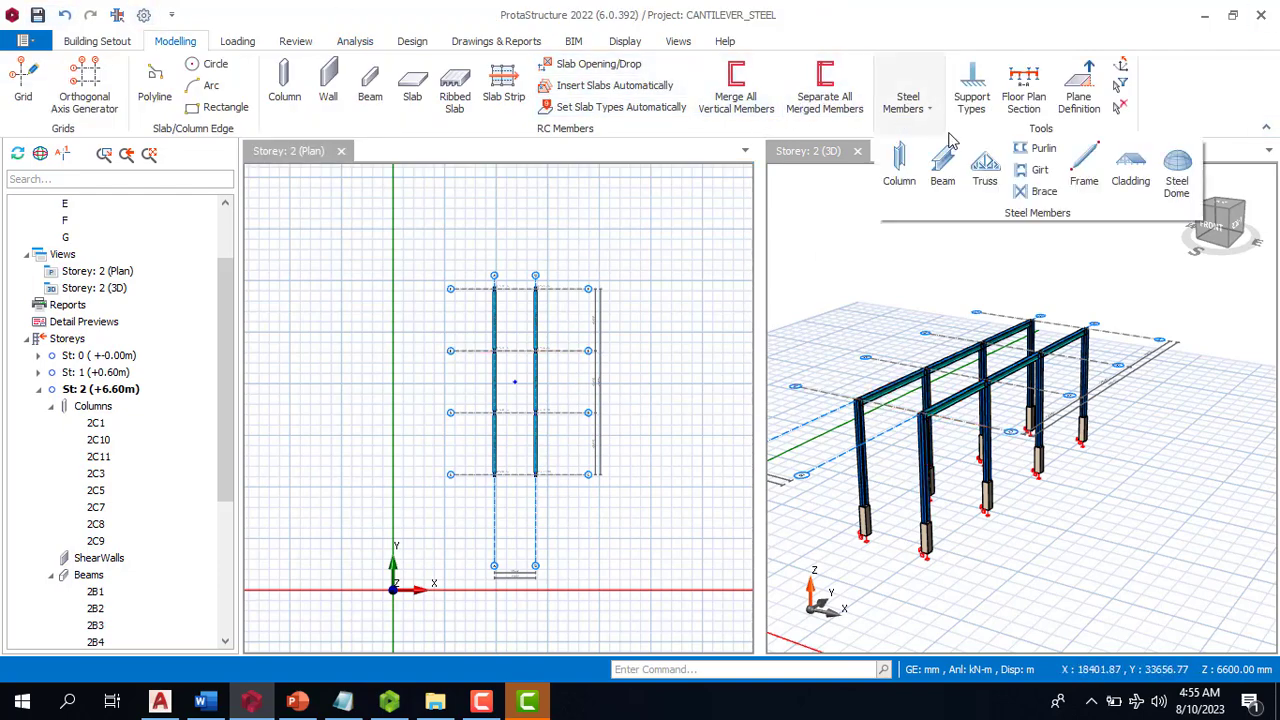
click(985, 170)
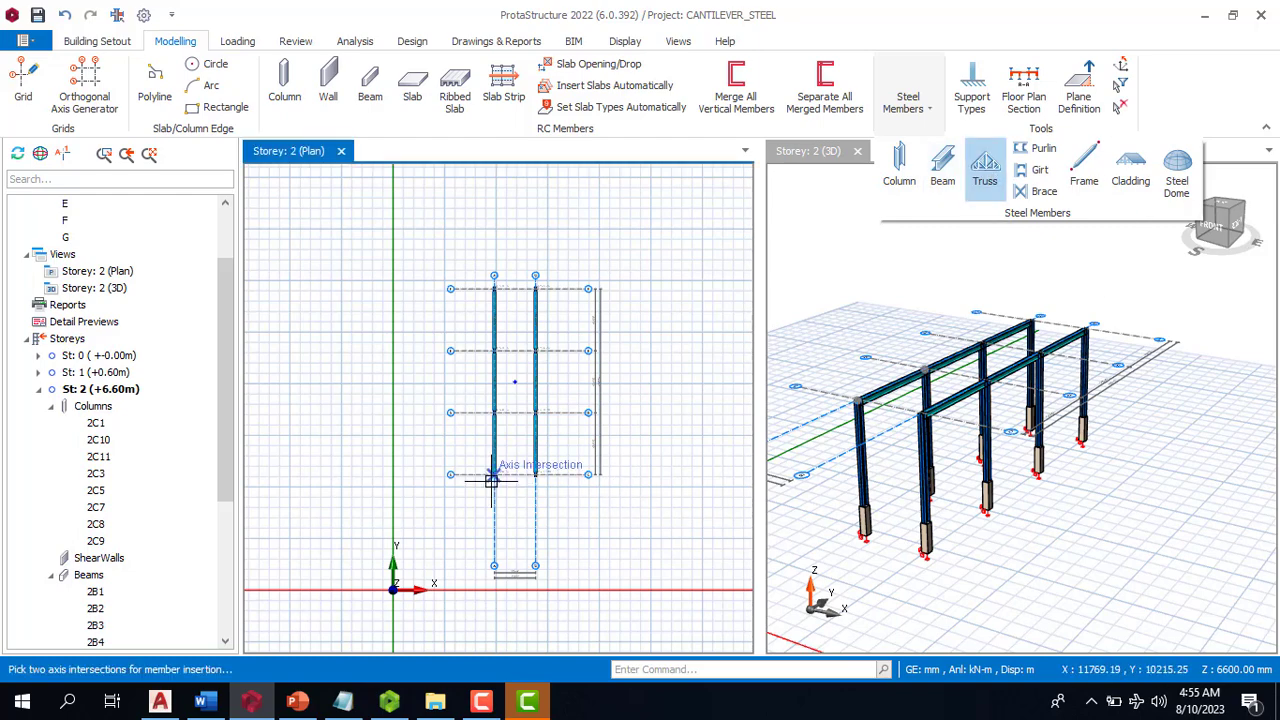
scroll(501, 467, up, 3)
click(495, 448)
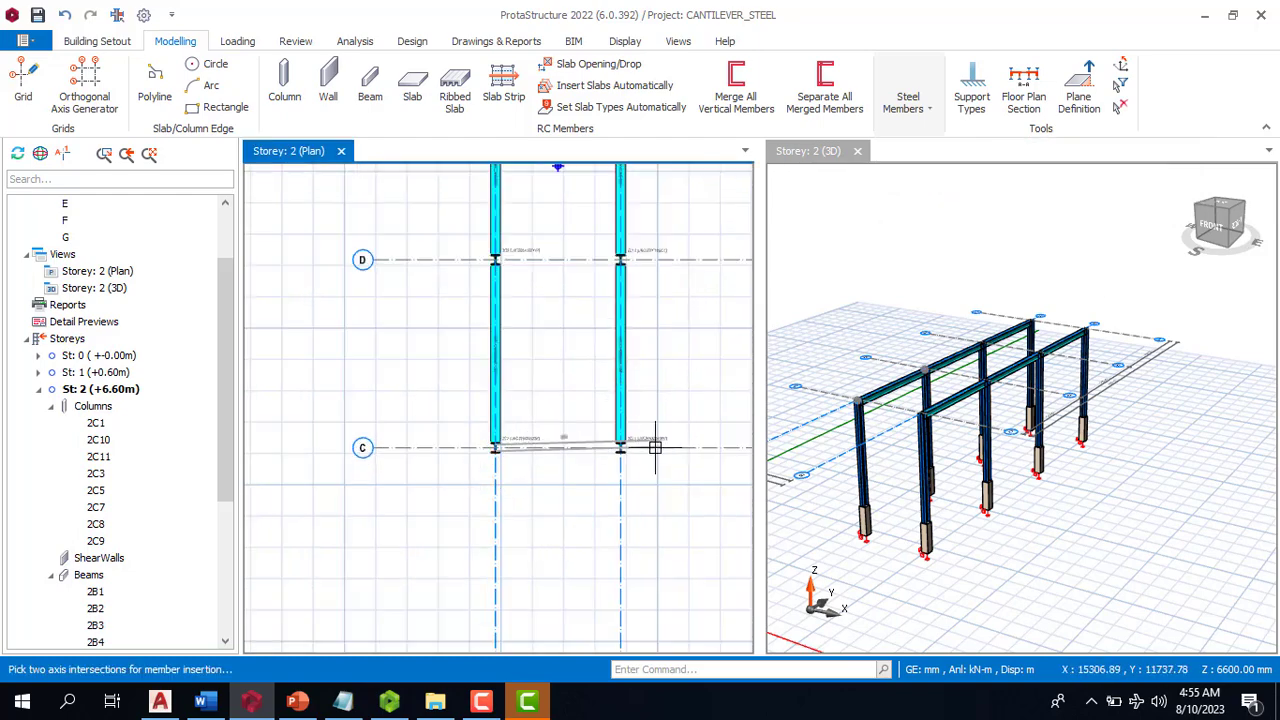
click(621, 447)
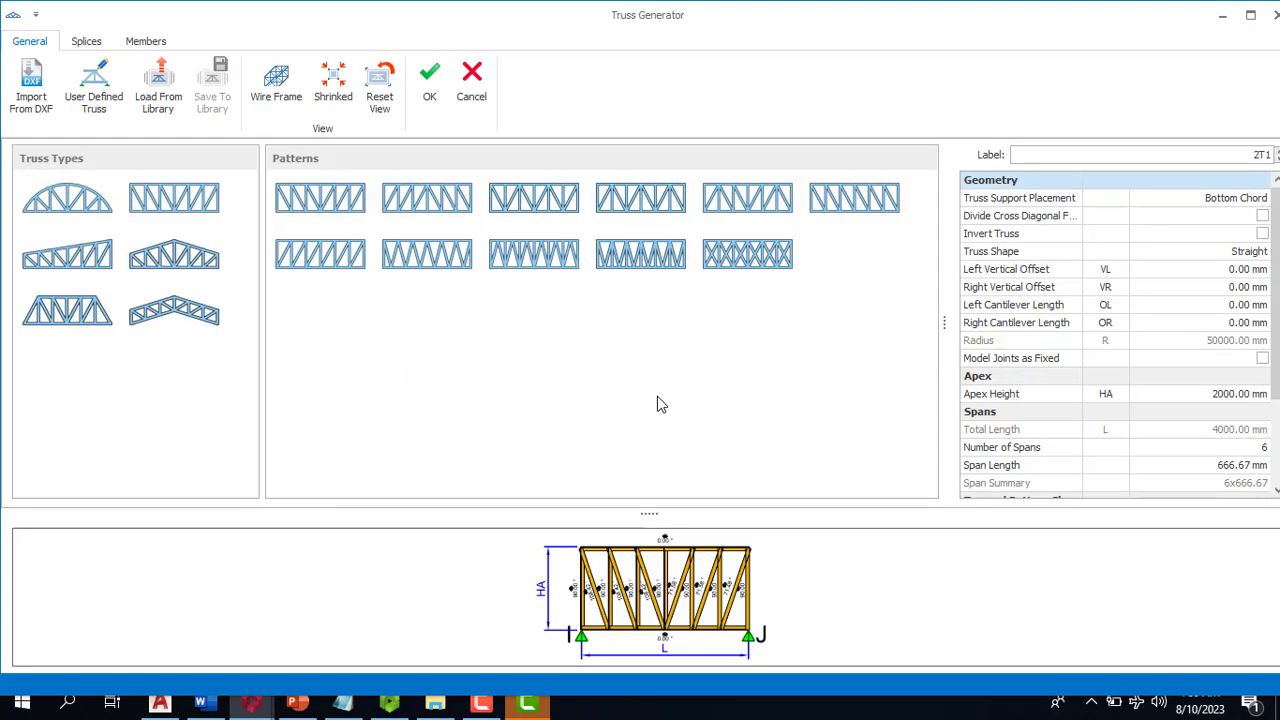
Choose the curved arch truss type and set its apex height to 2200 mm
click(62, 196)
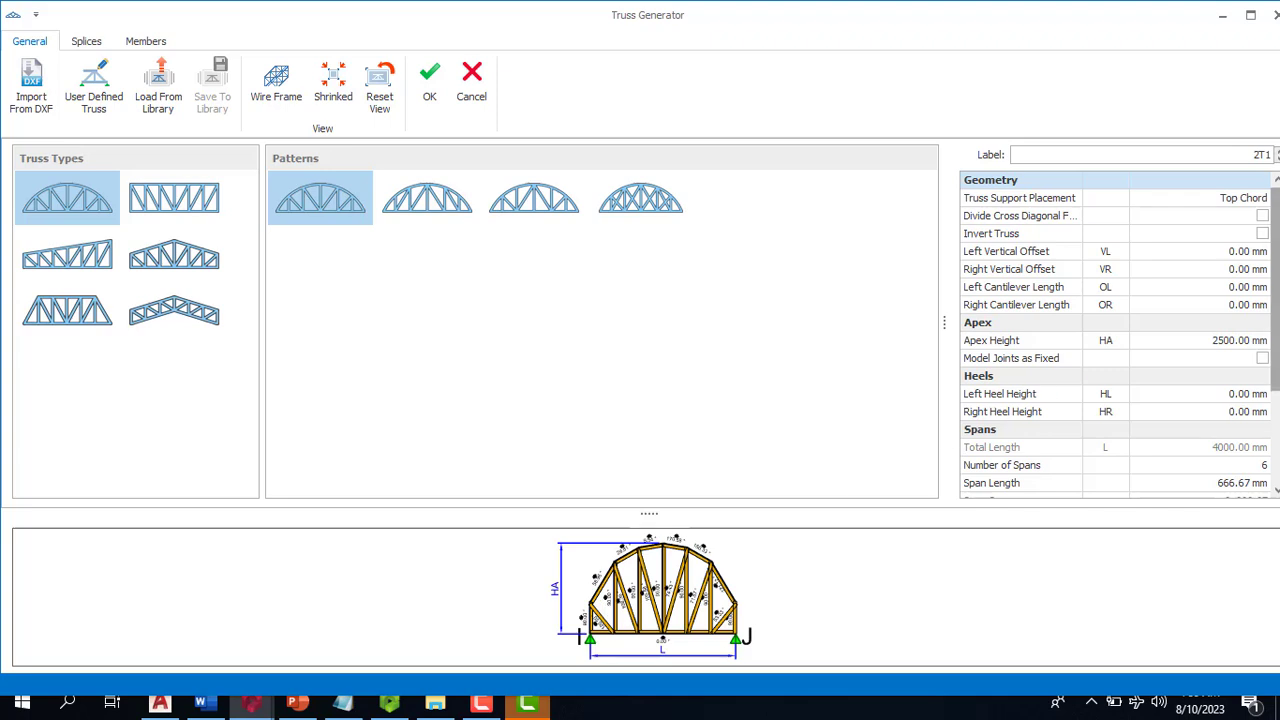
click(1224, 342)
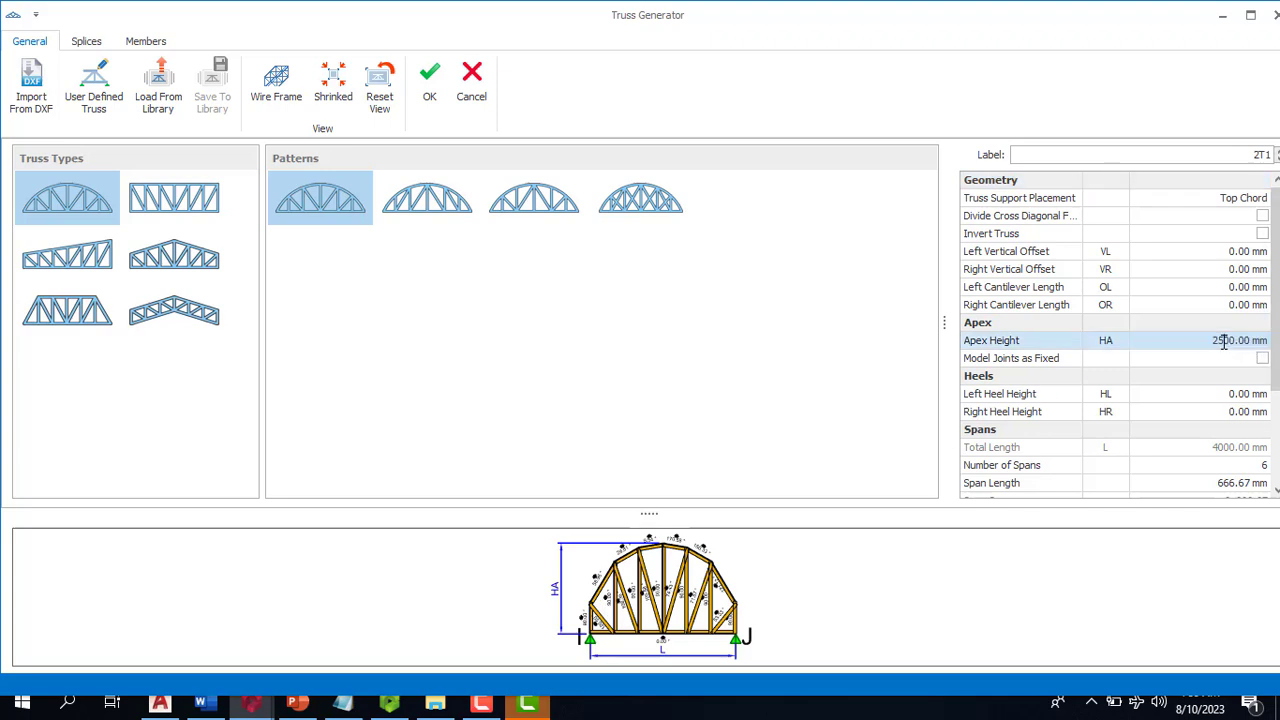
click(1244, 342)
text(2)
key(Return)
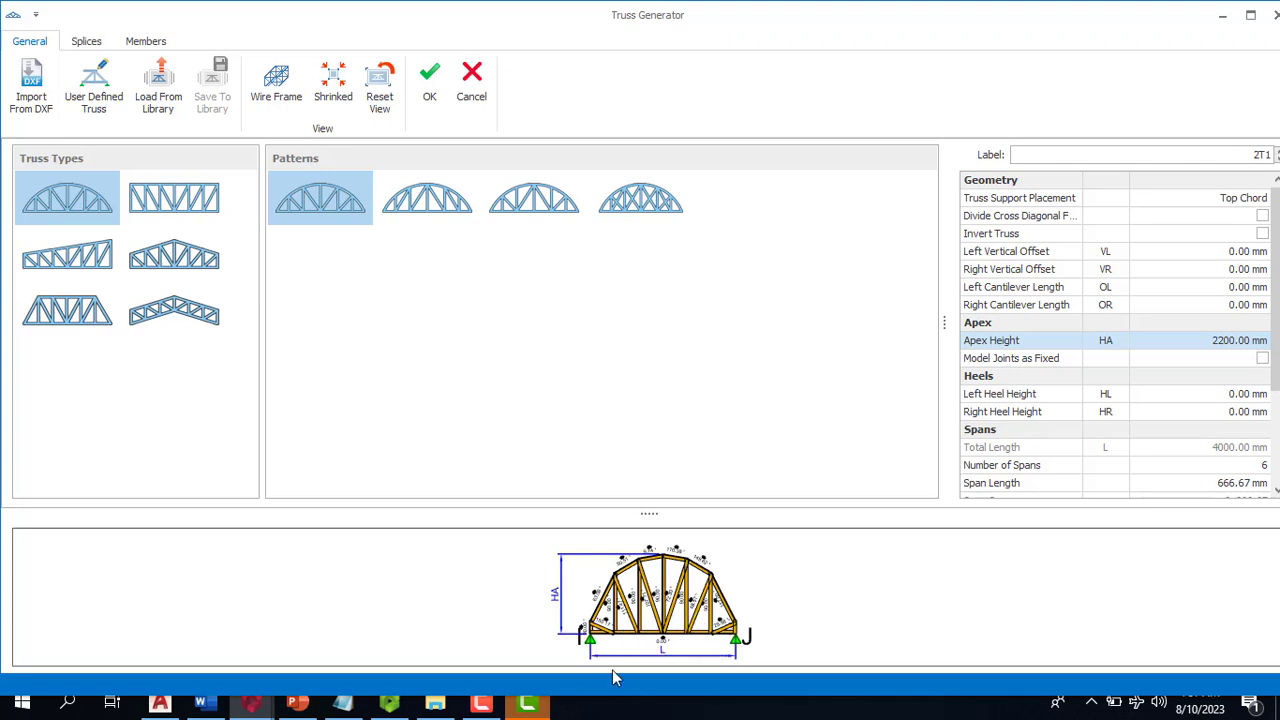
Try 5 spans for the arched truss and return the number of spans to 6
click(1257, 475)
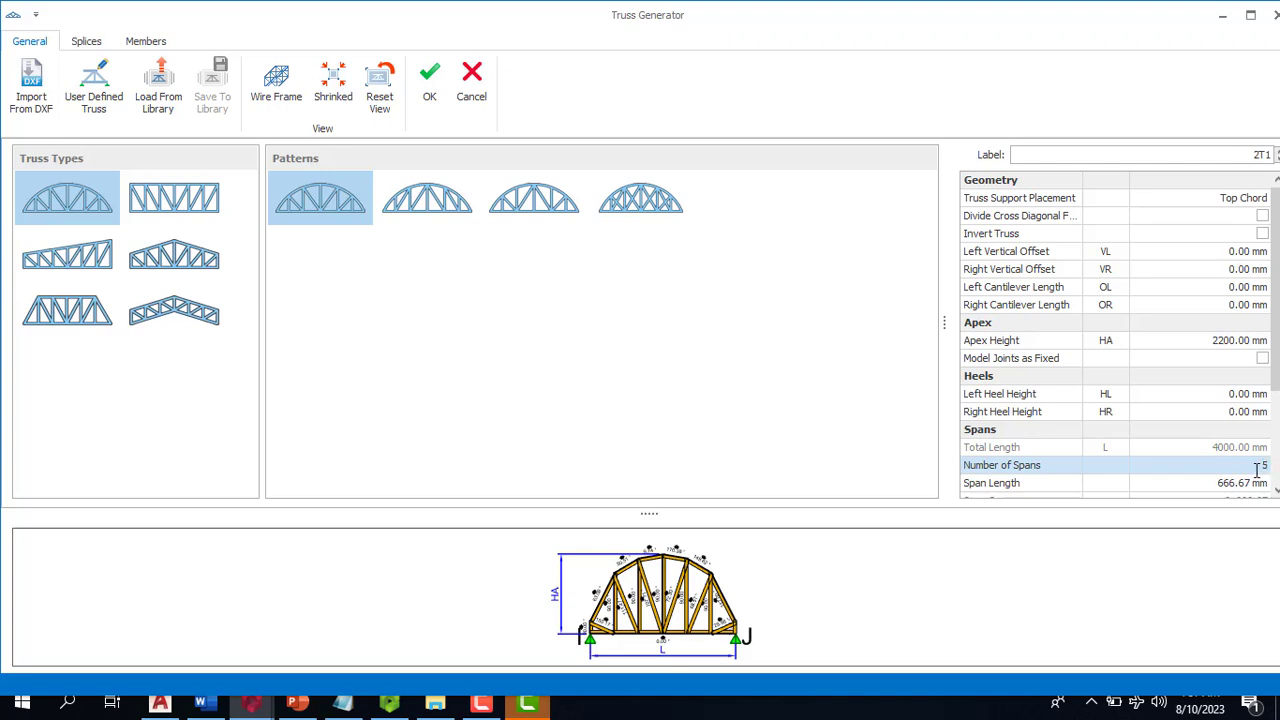
key(Return)
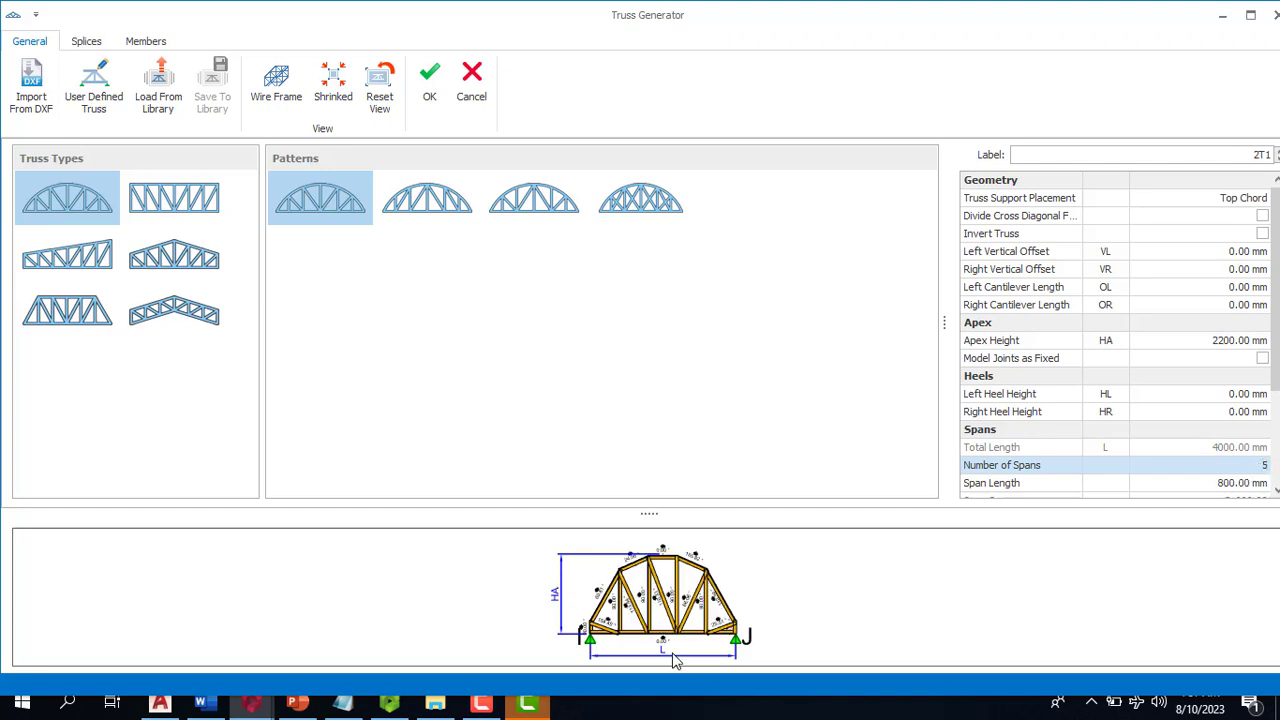
click(1257, 467)
text(6)
key(Return)
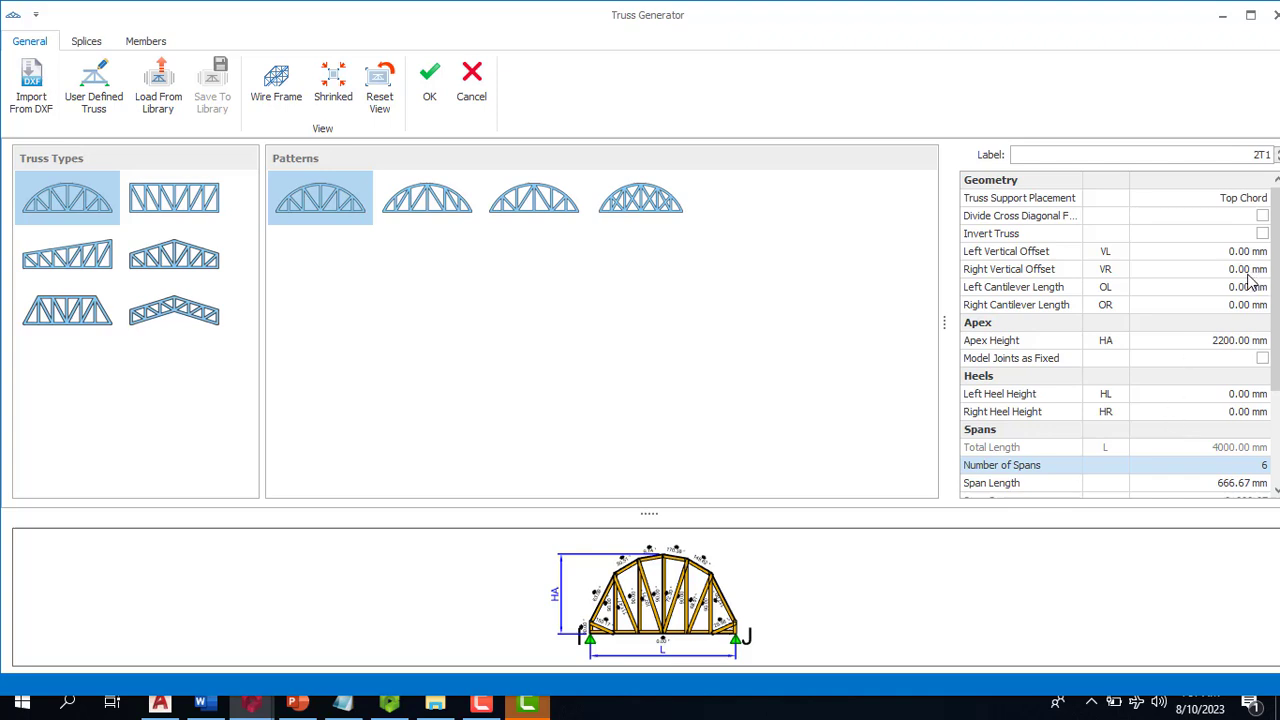
Set both the left and right cantilever lengths of the truss to 600 mm
click(1222, 292)
double_click(1238, 287)
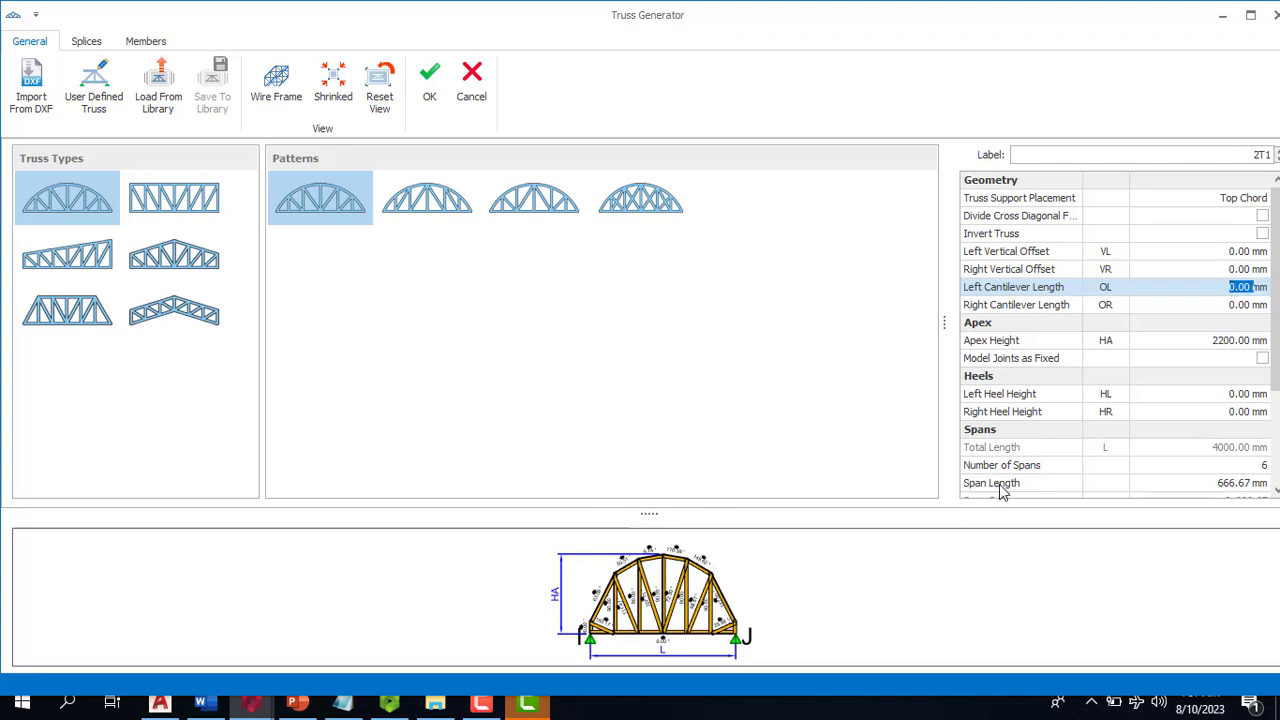
text(600)
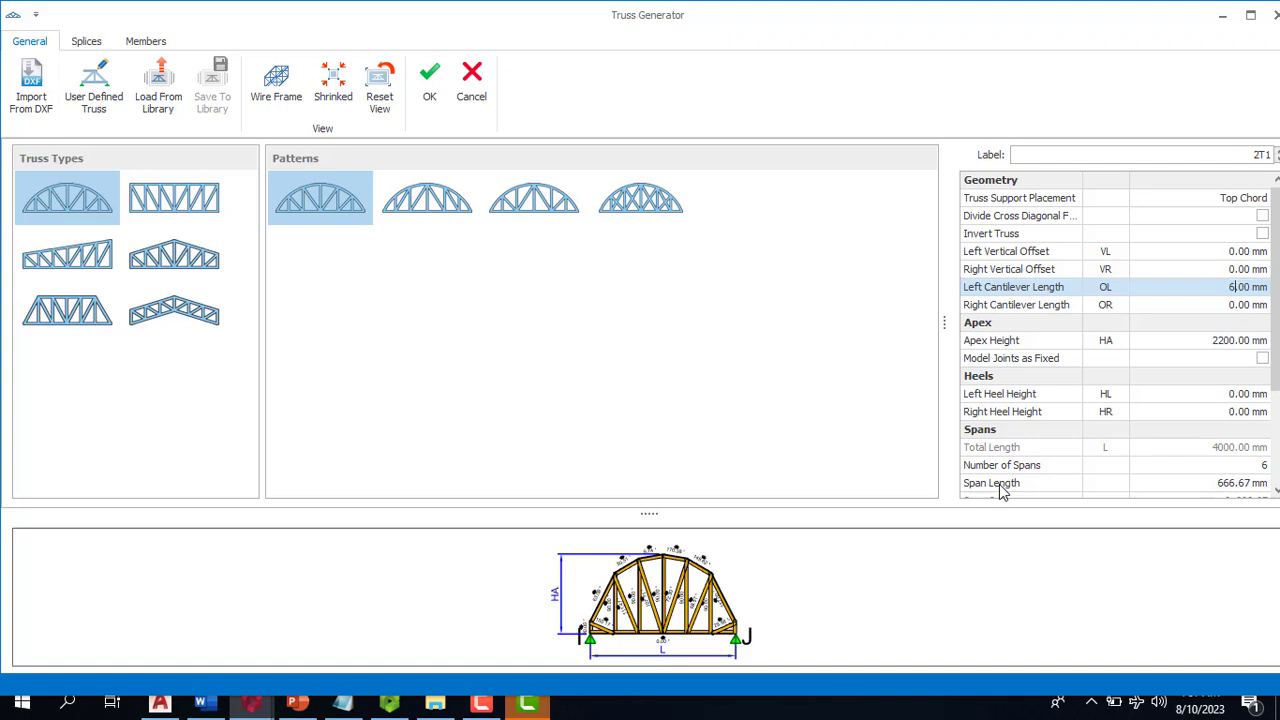
key(Return)
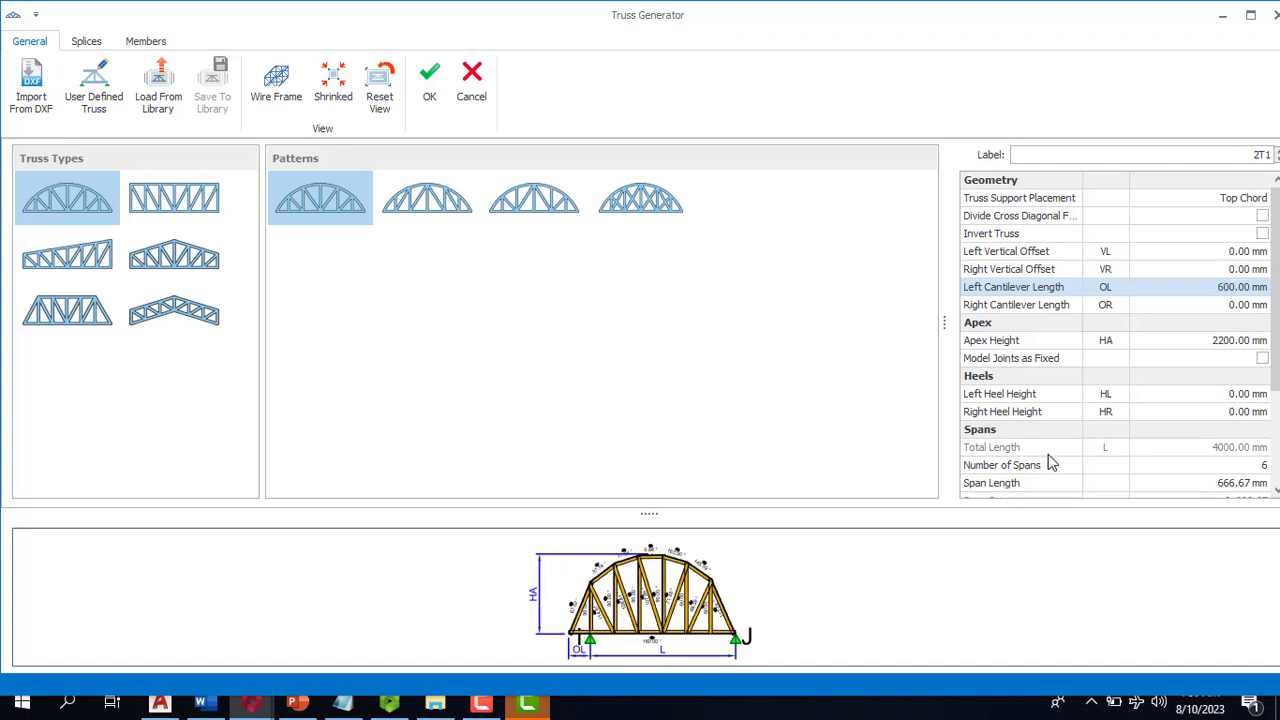
click(1247, 307)
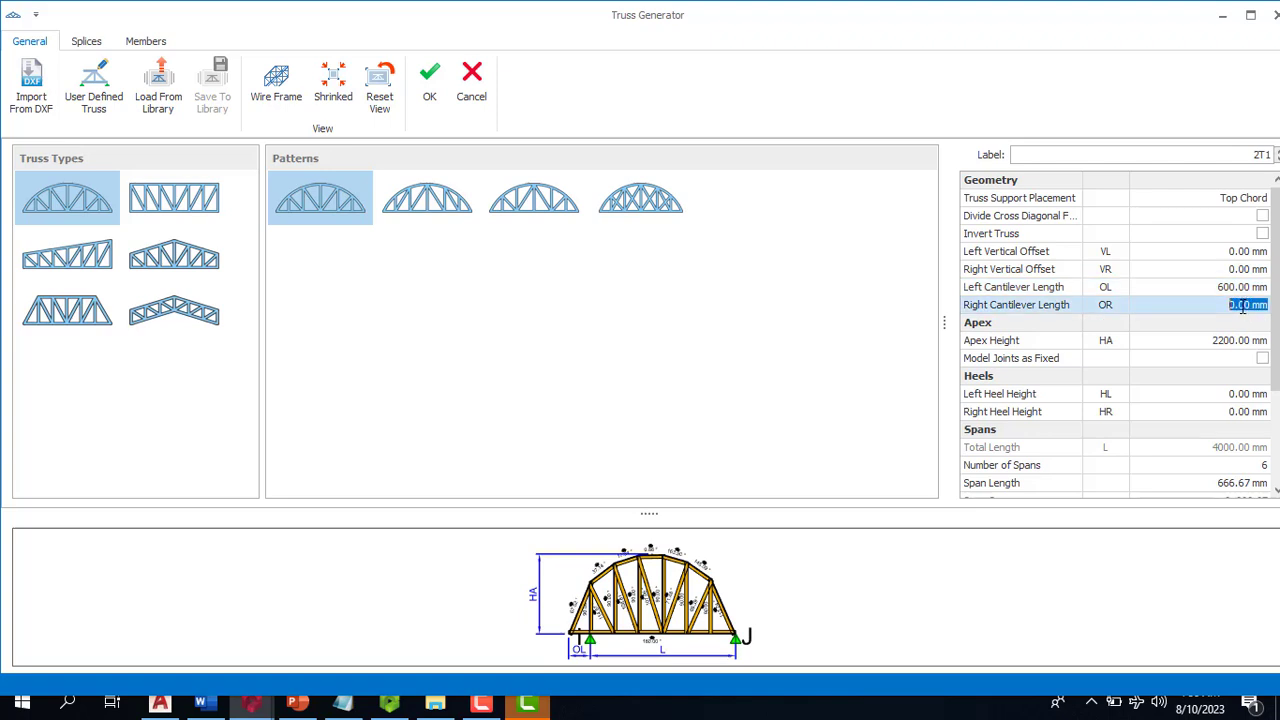
text(600)
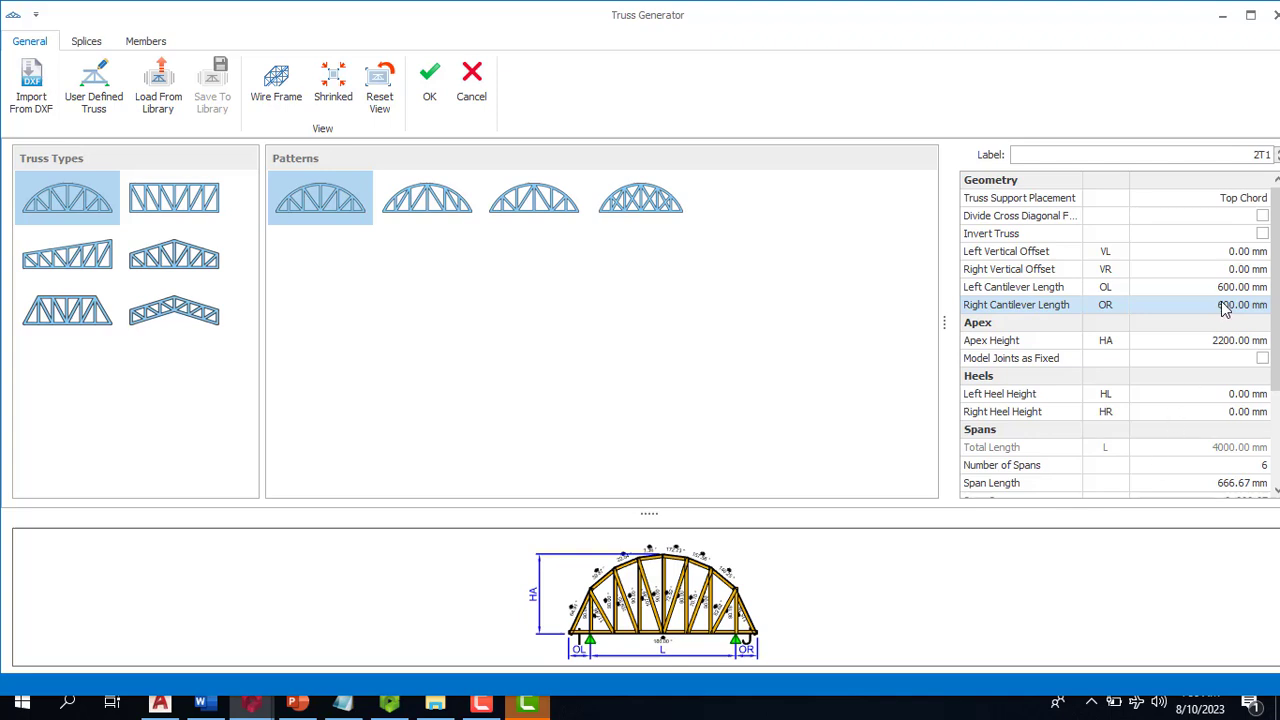
Try a left vertical offset of 600 mm on the truss and reset it to 0 mm
scroll(1245, 374, down, 3)
scroll(1228, 472, down, 1)
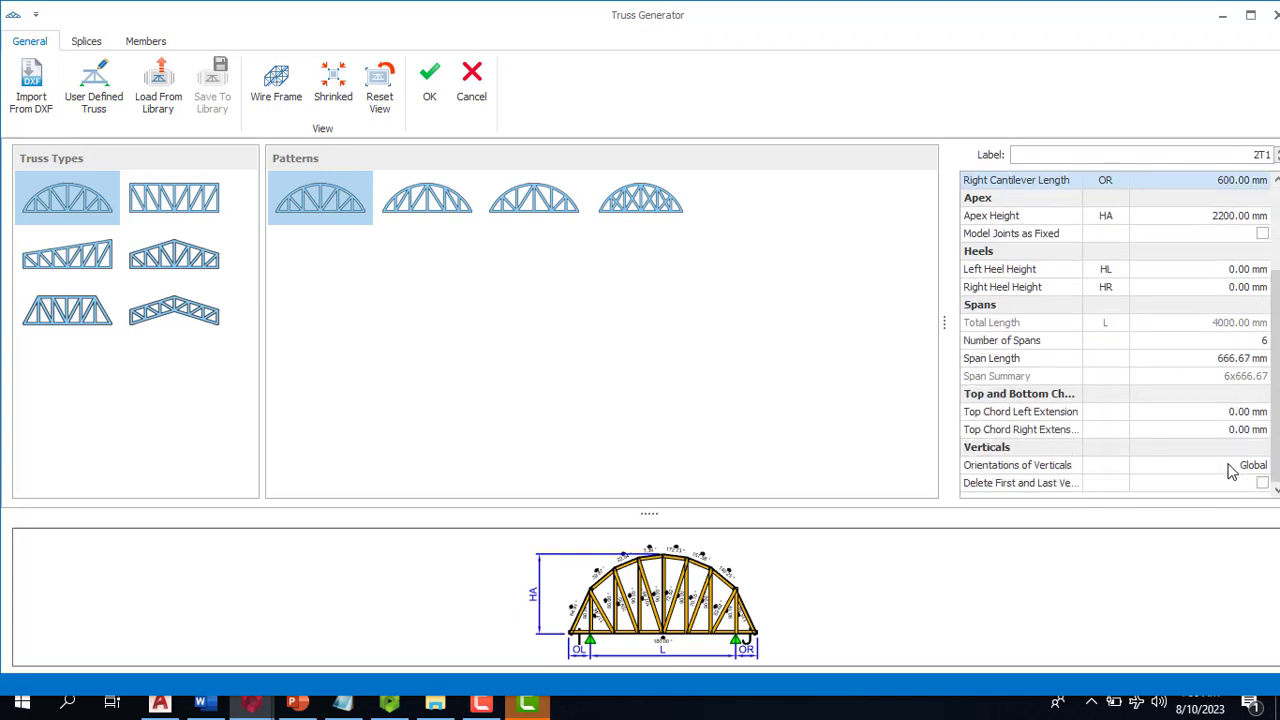
scroll(1240, 430, up, 4)
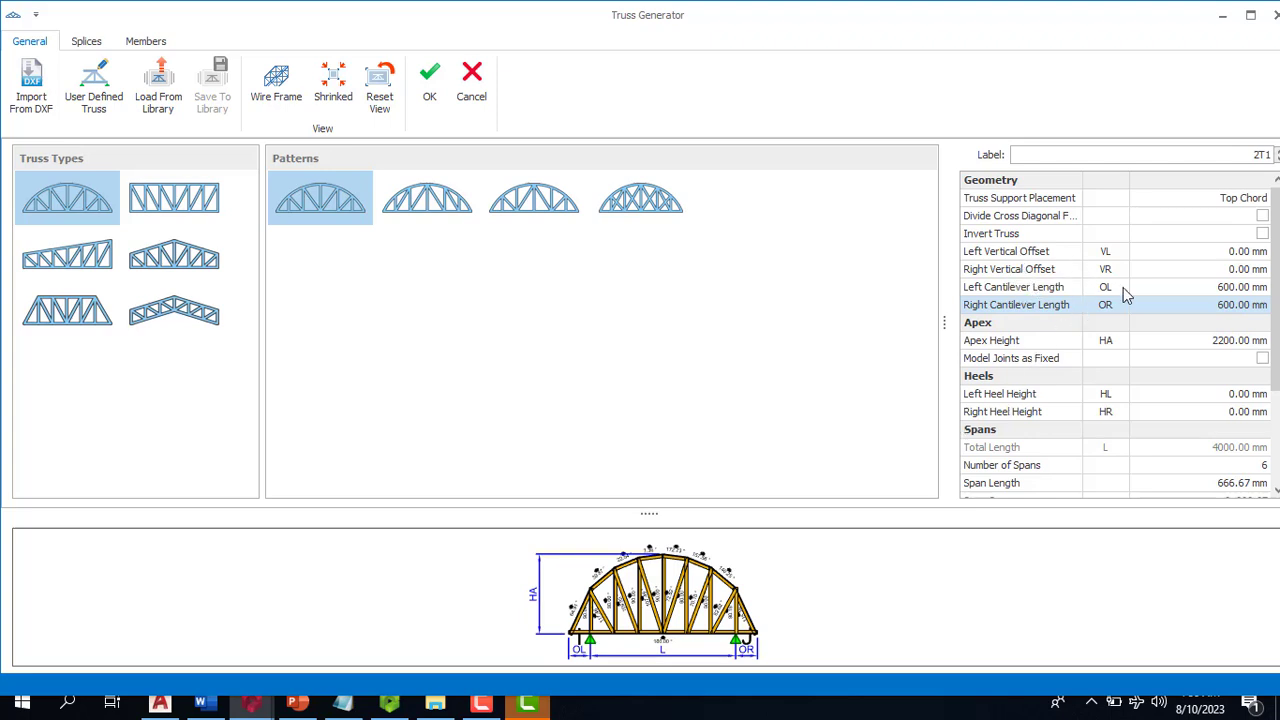
click(1245, 253)
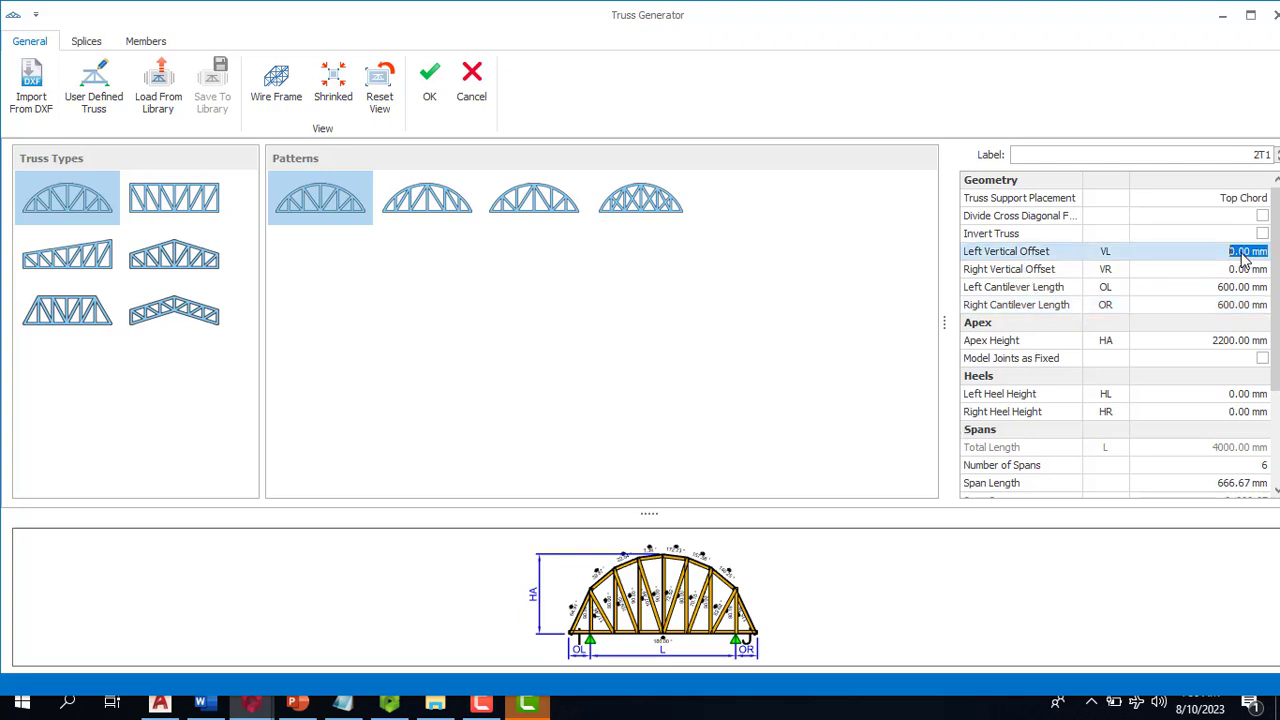
text(60)
key(Return)
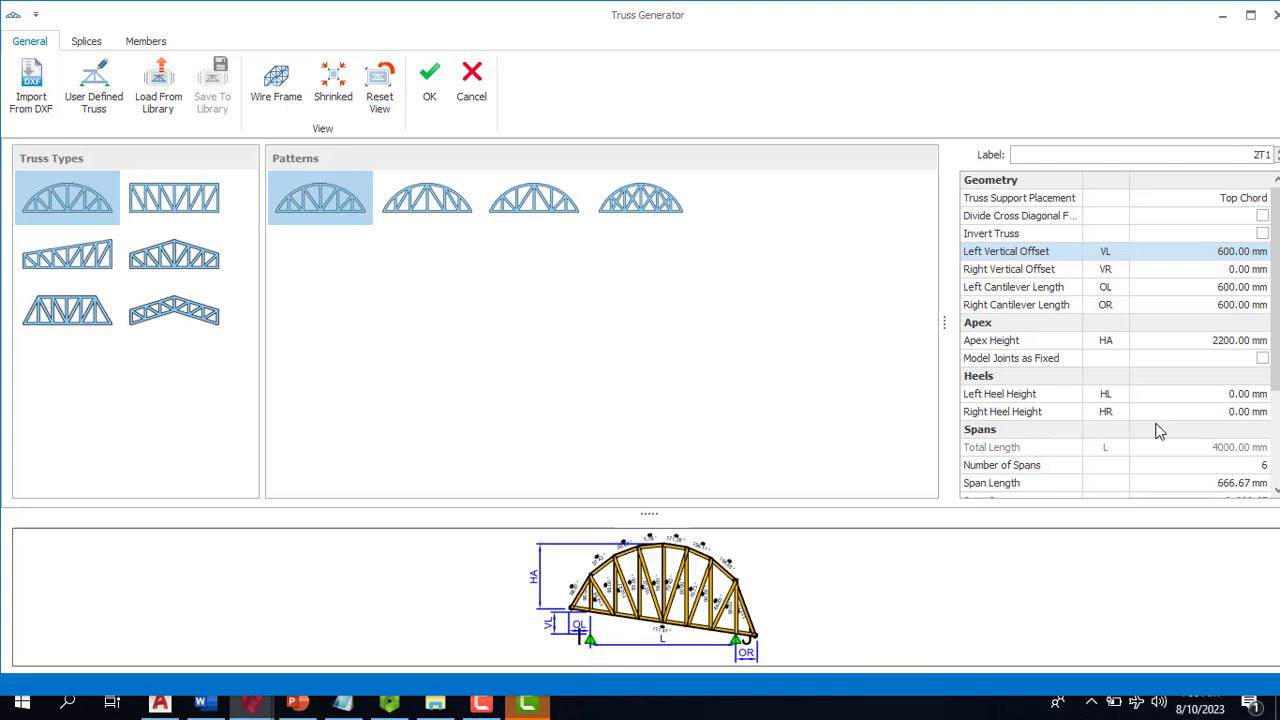
click(1228, 256)
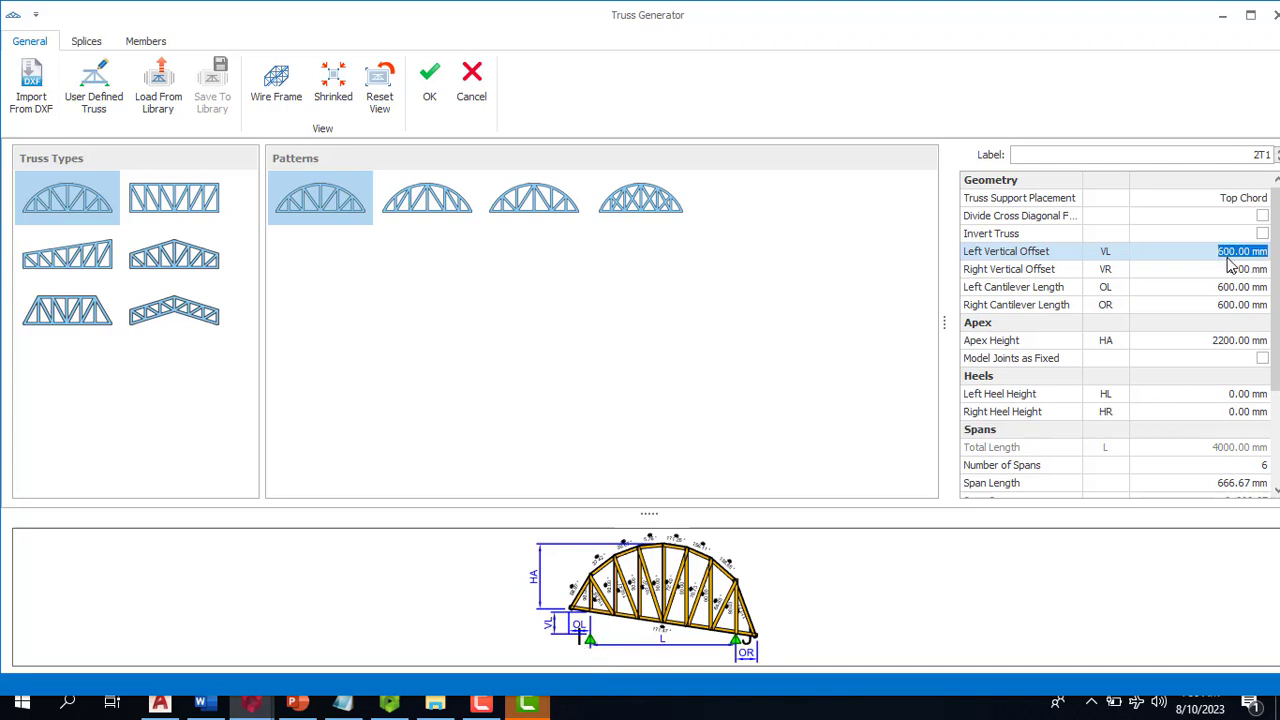
text(0)
key(Return)
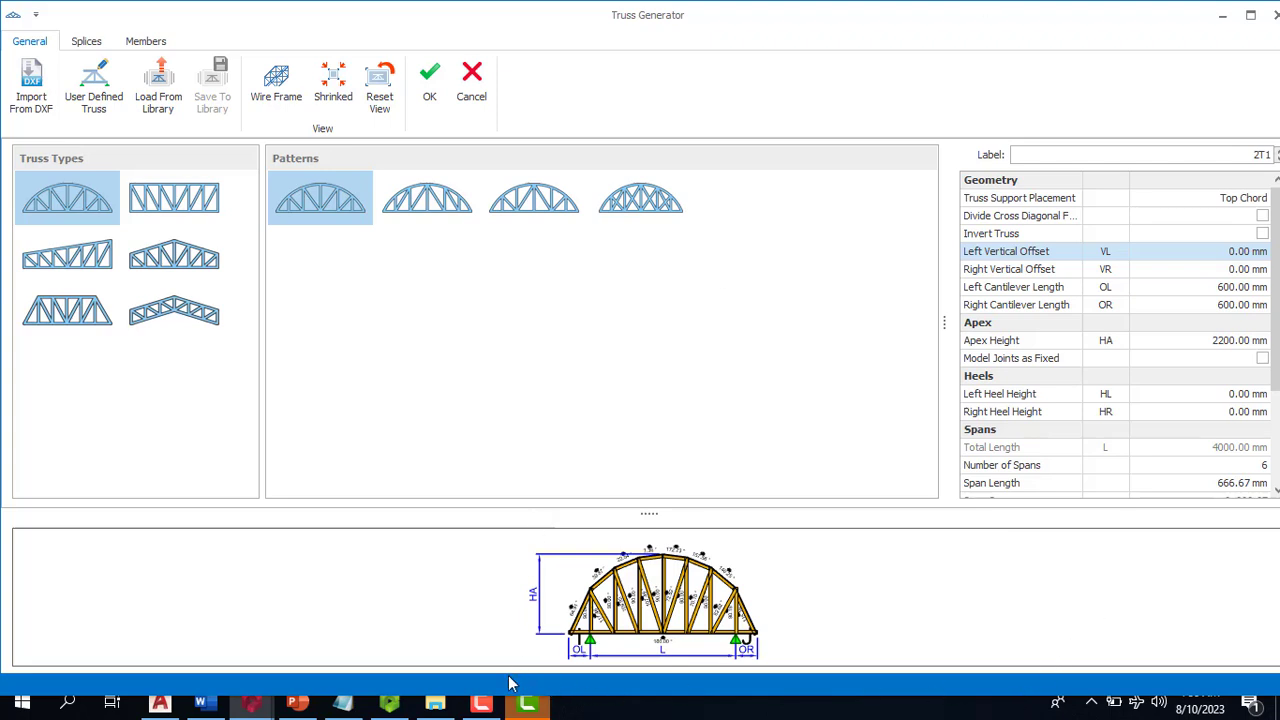
click(481, 704)
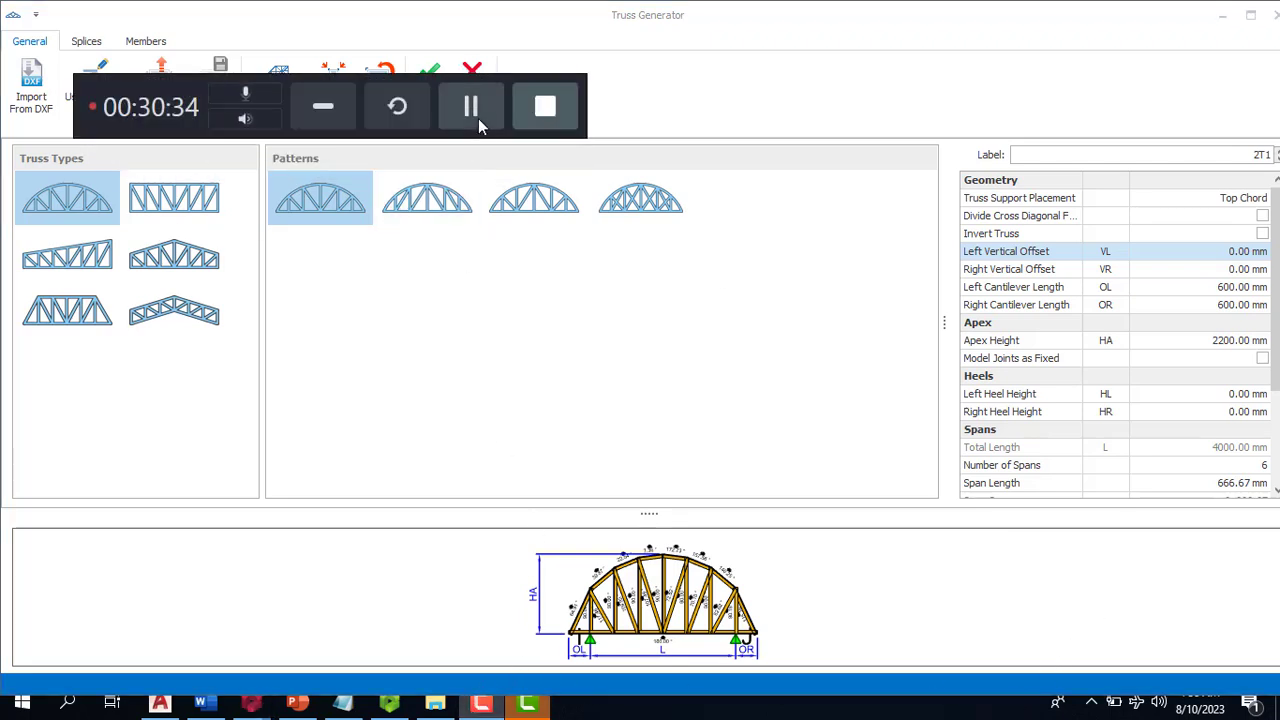
click(326, 108)
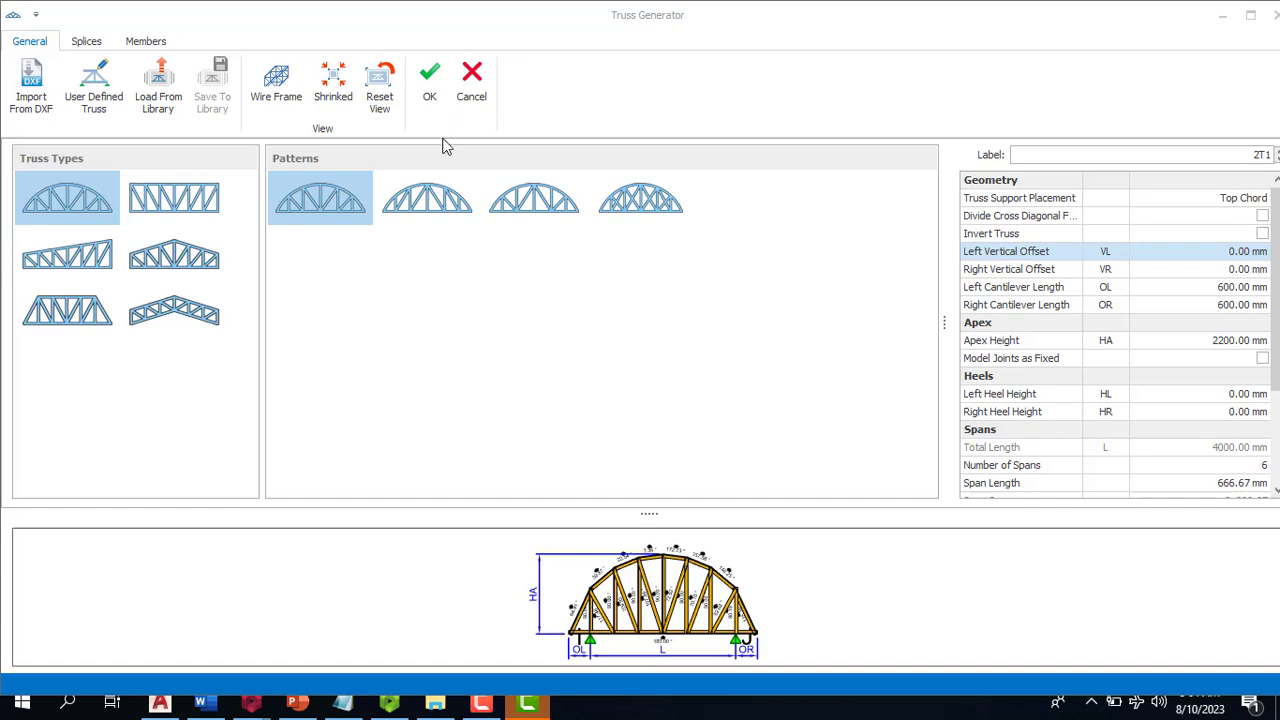
Accept the arched truss settings and insert the same truss on axes D, E and F at their intersections with axis A
click(432, 85)
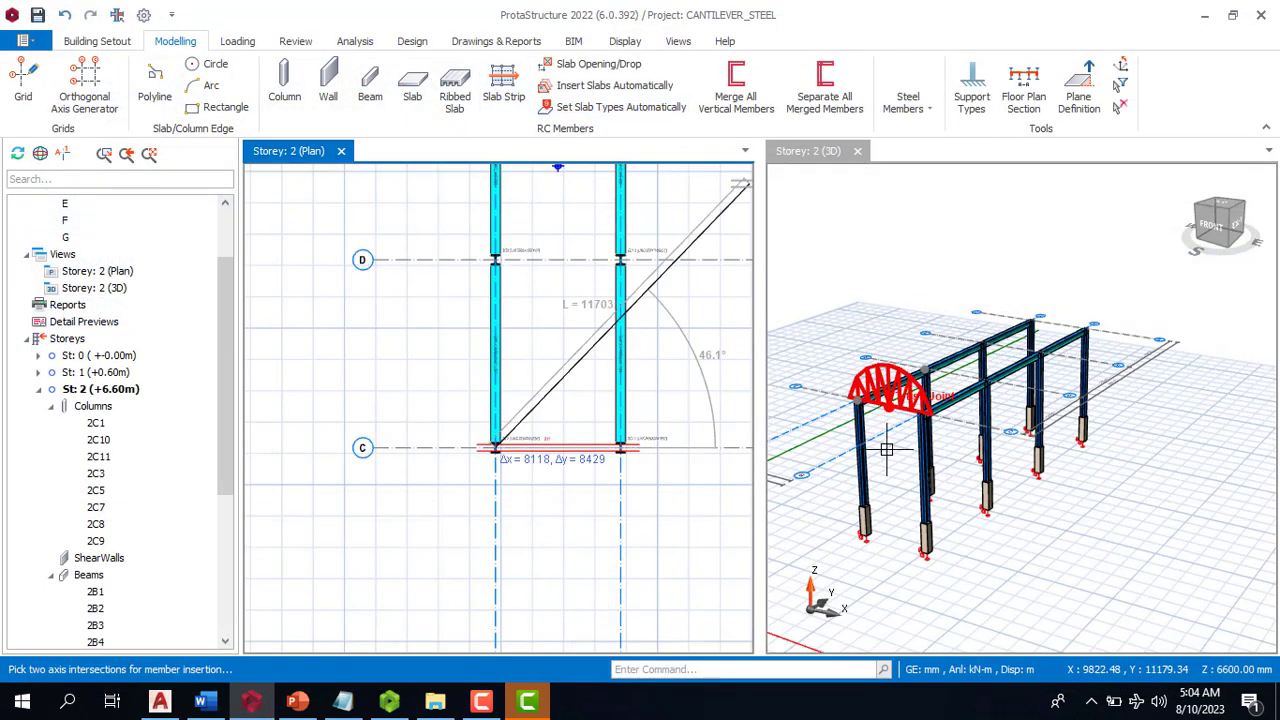
scroll(901, 362, up, 3)
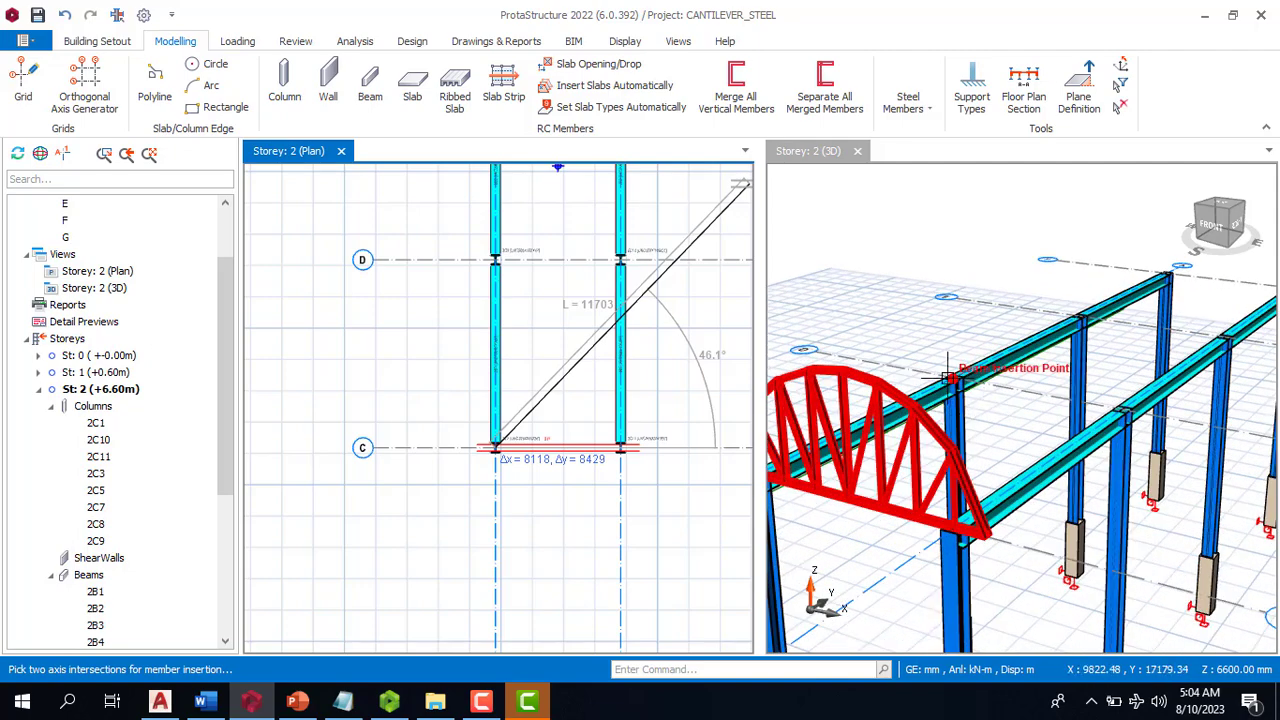
scroll(497, 401, down, 2)
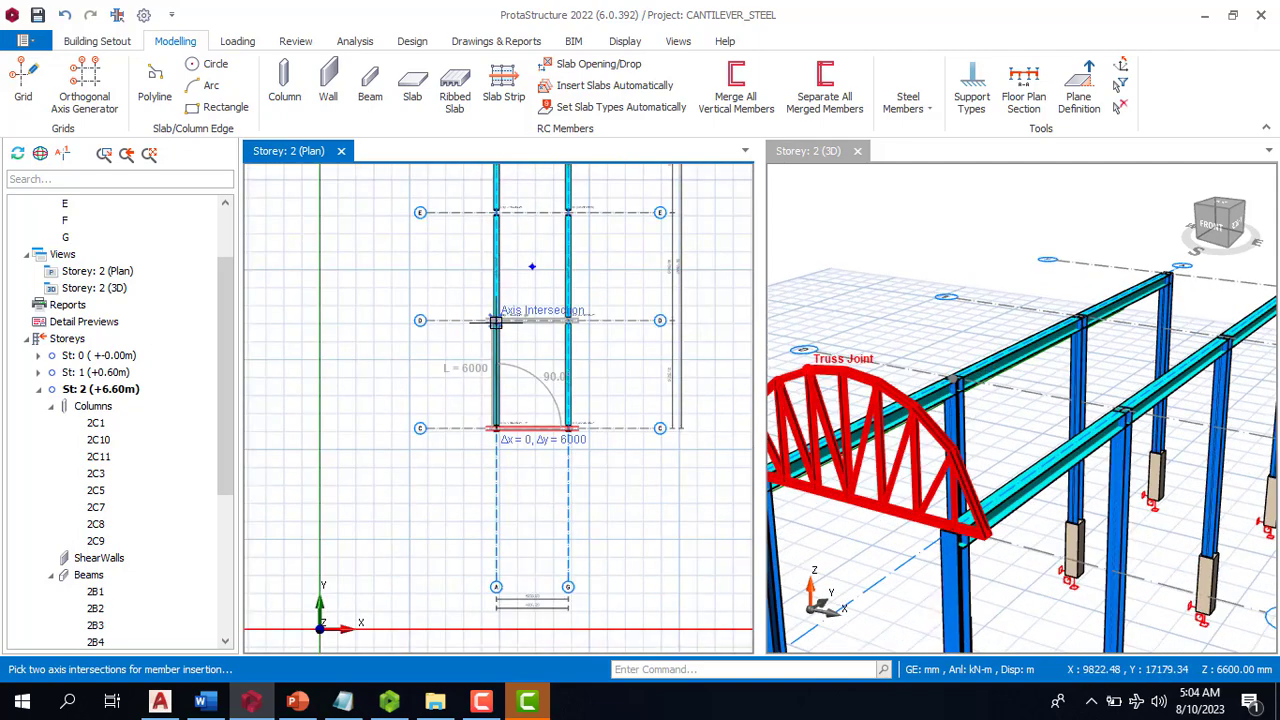
scroll(497, 322, up, 3)
click(497, 320)
scroll(485, 340, down, 4)
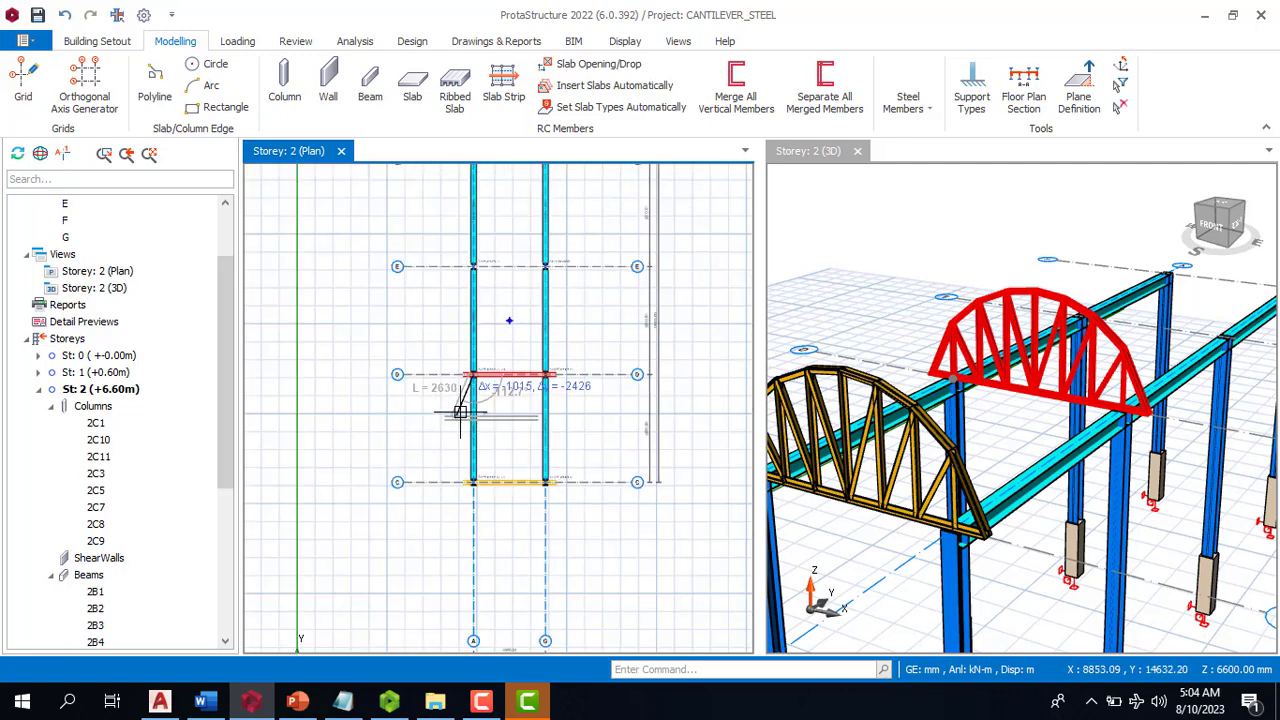
click(490, 330)
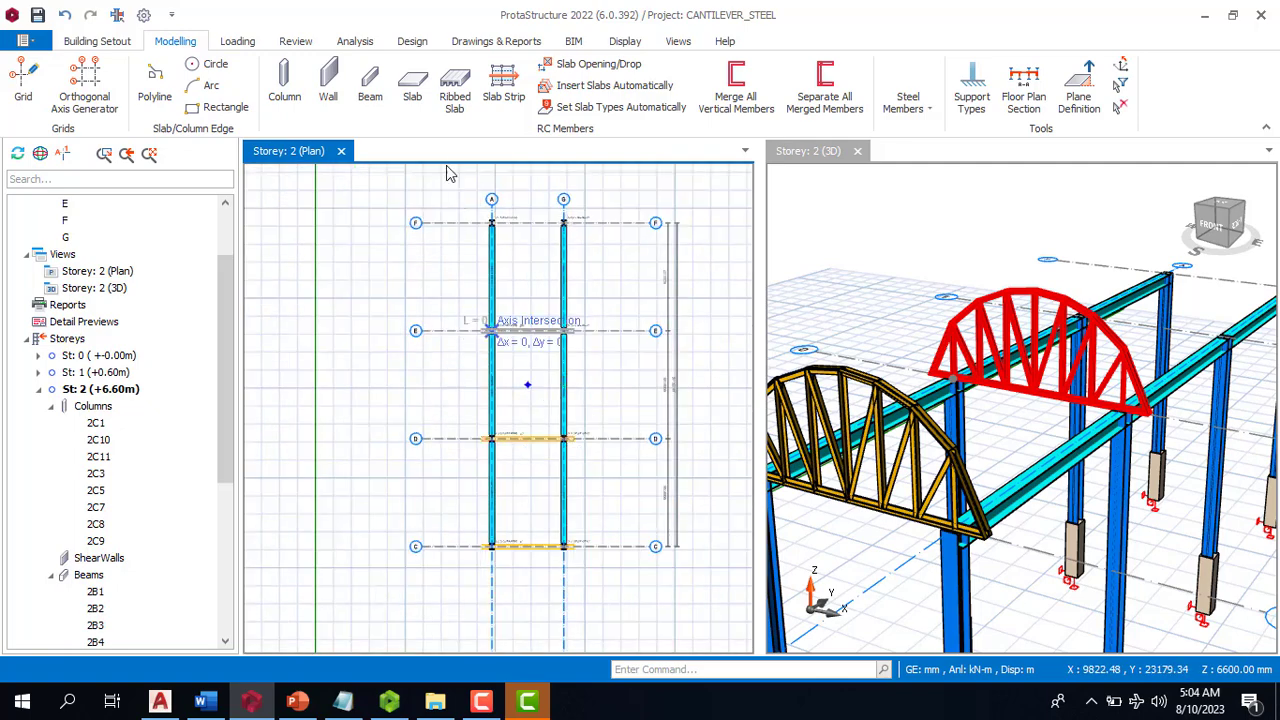
click(490, 225)
scroll(495, 225, down, 3)
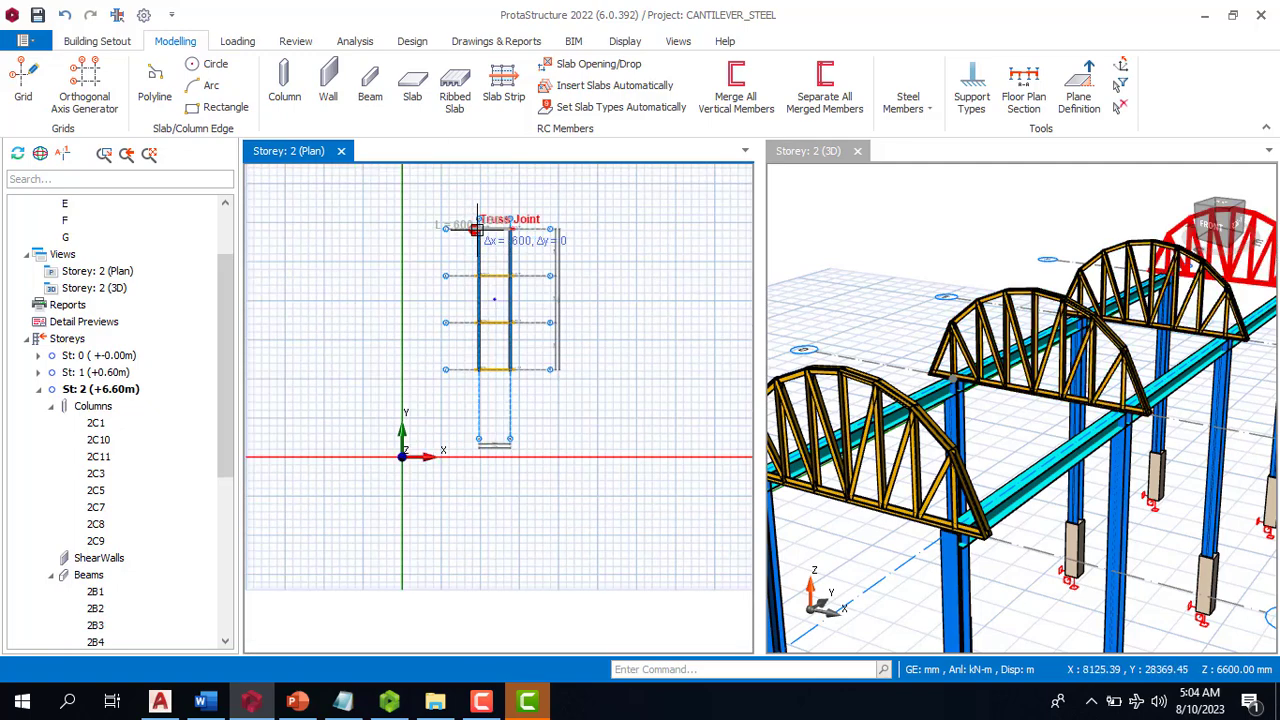
key(Escape)
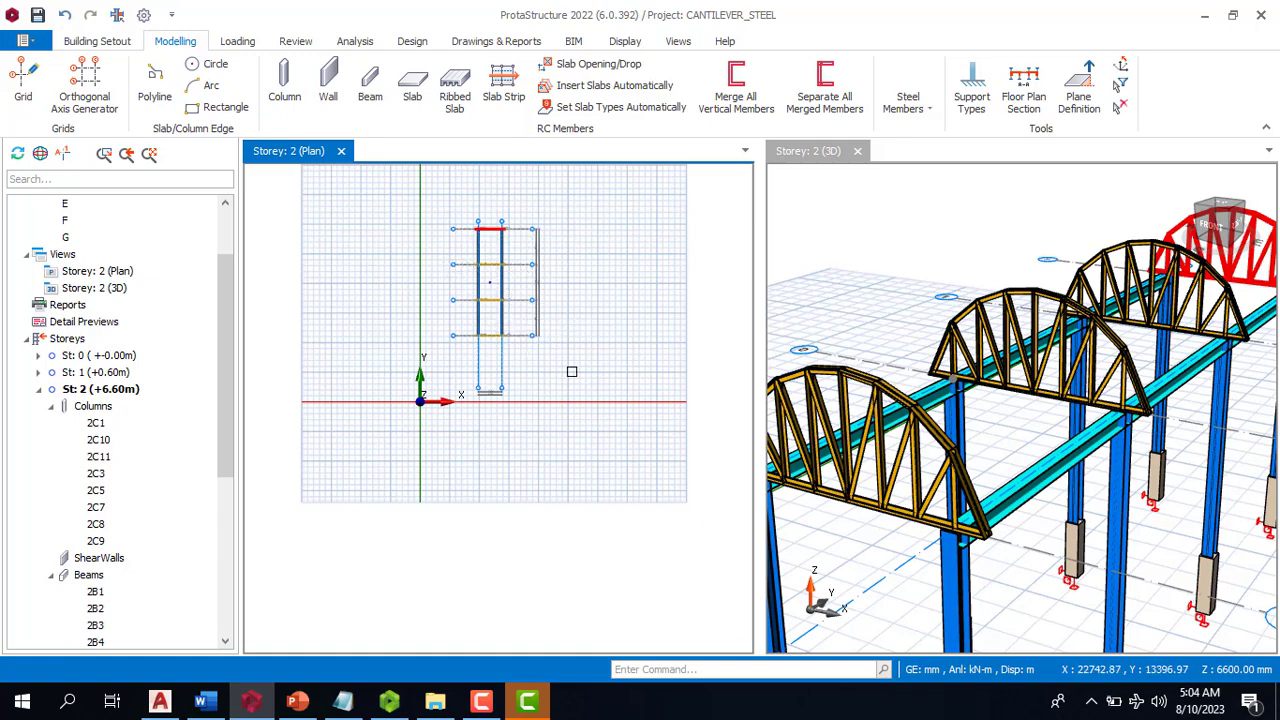
scroll(1003, 435, down, 4)
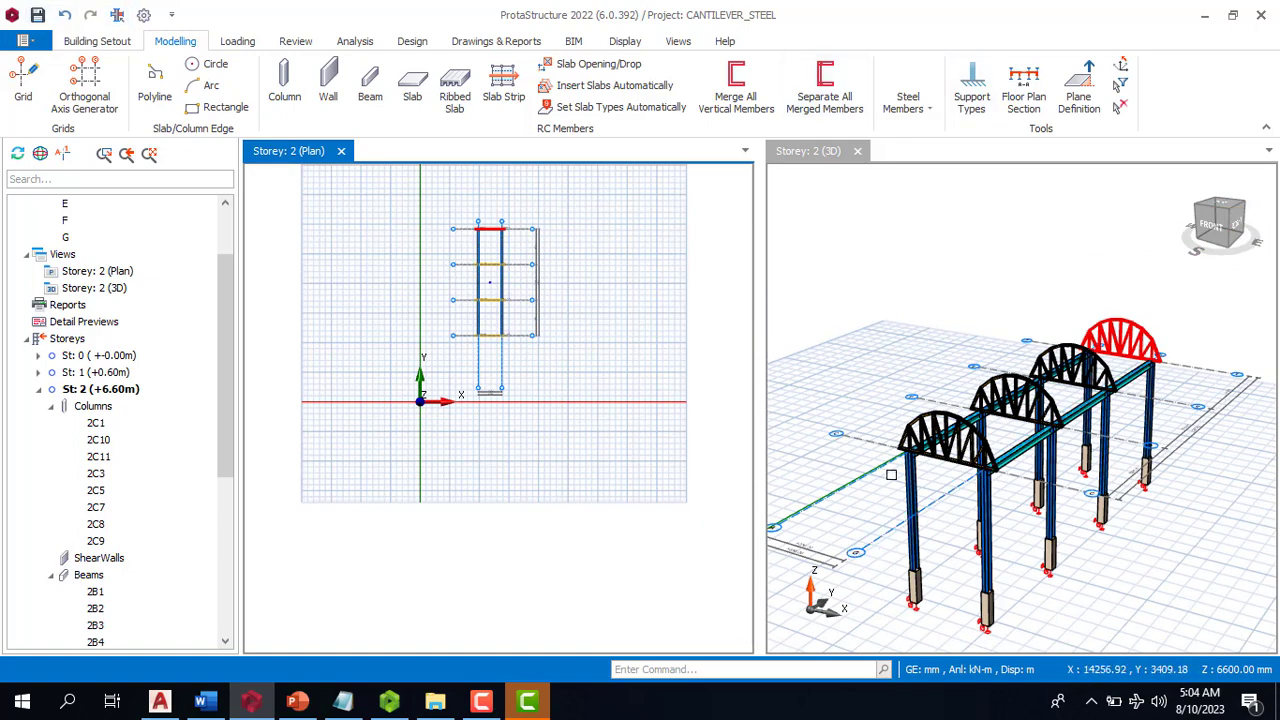
click(914, 115)
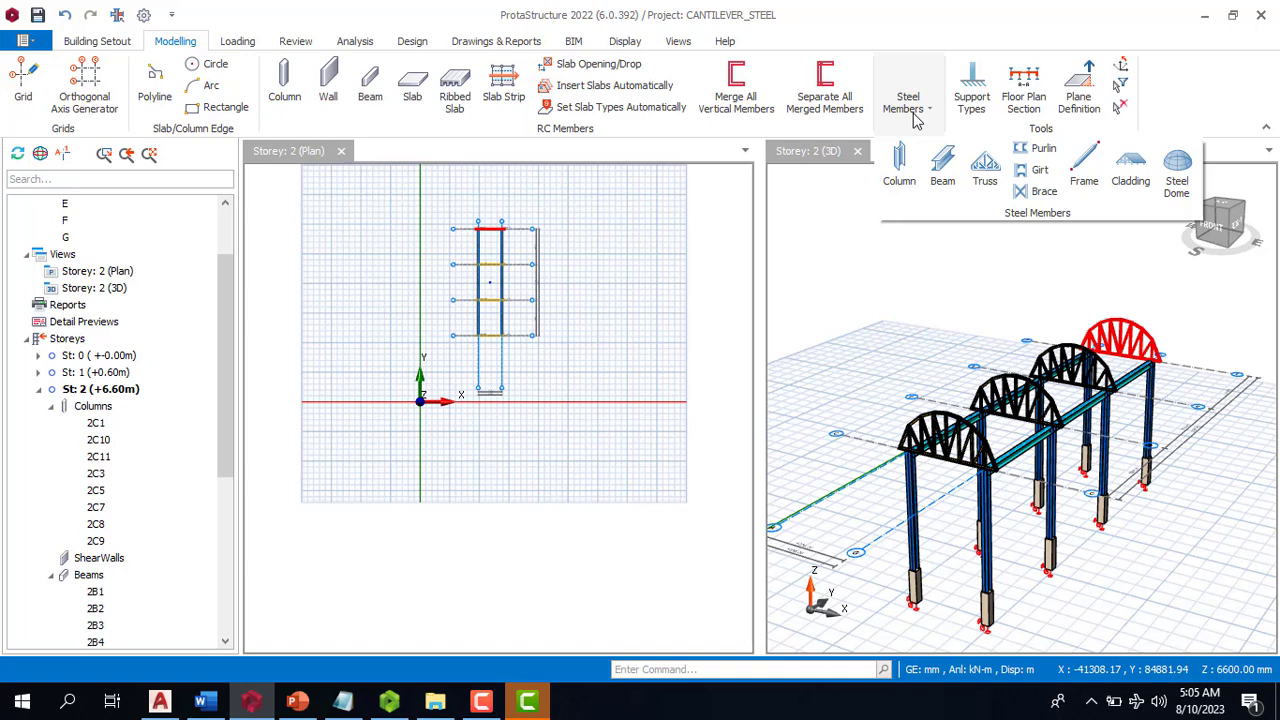
click(1032, 150)
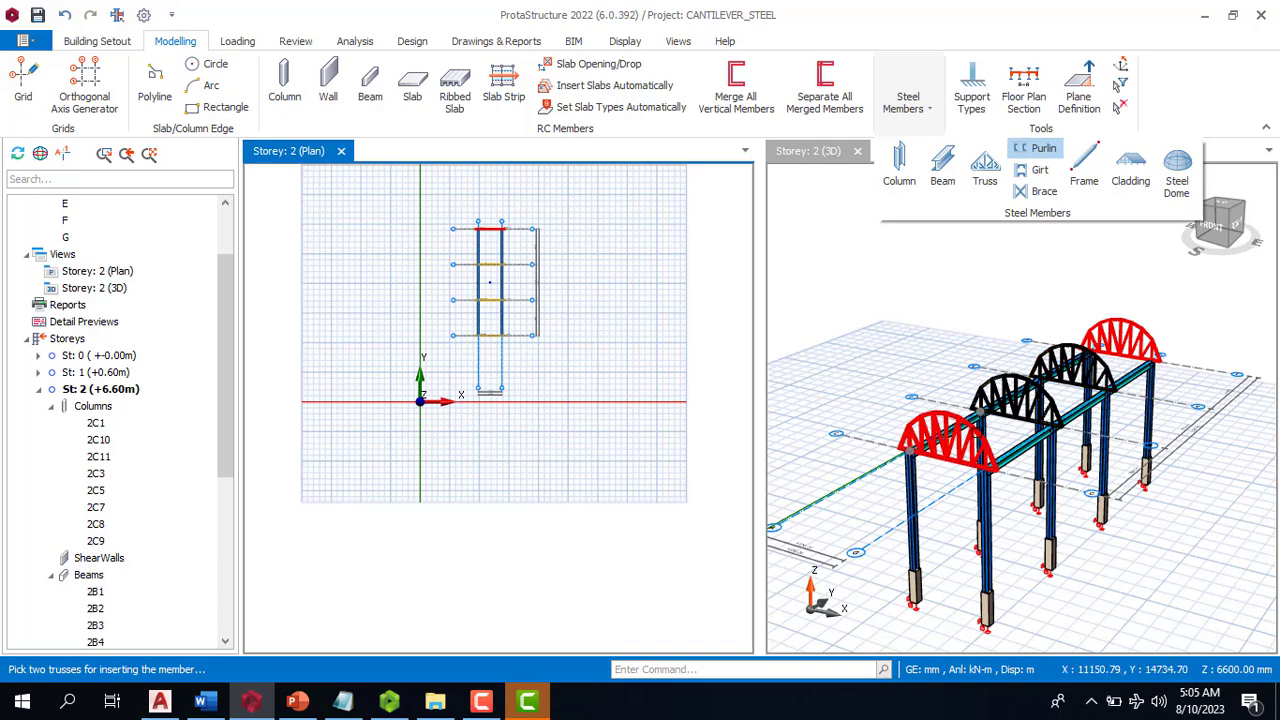
scroll(1046, 393, up, 2)
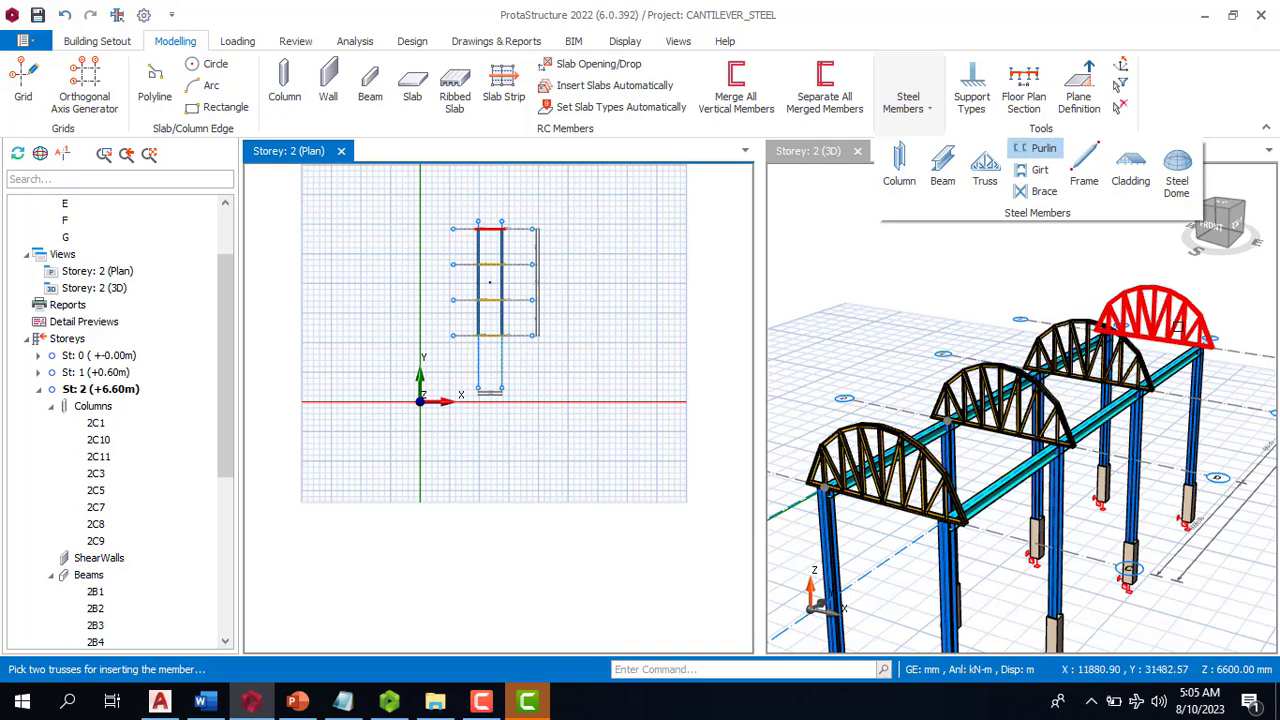
click(926, 459)
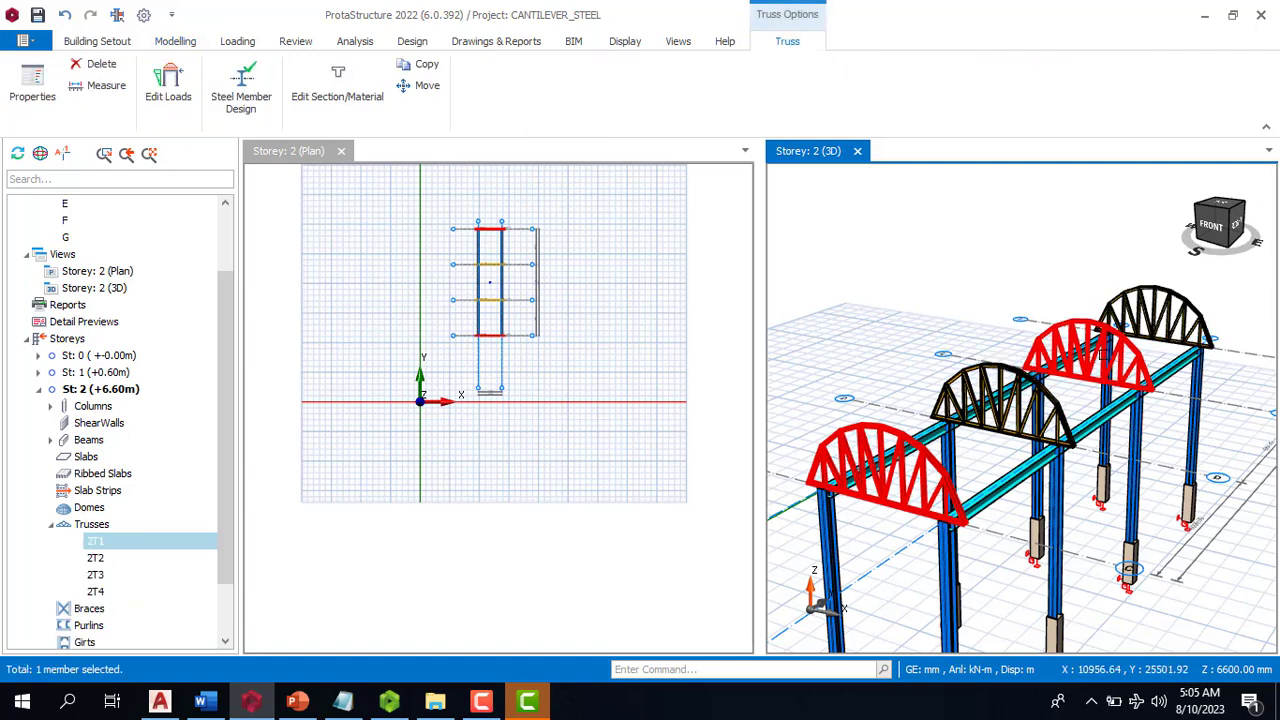
click(1165, 290)
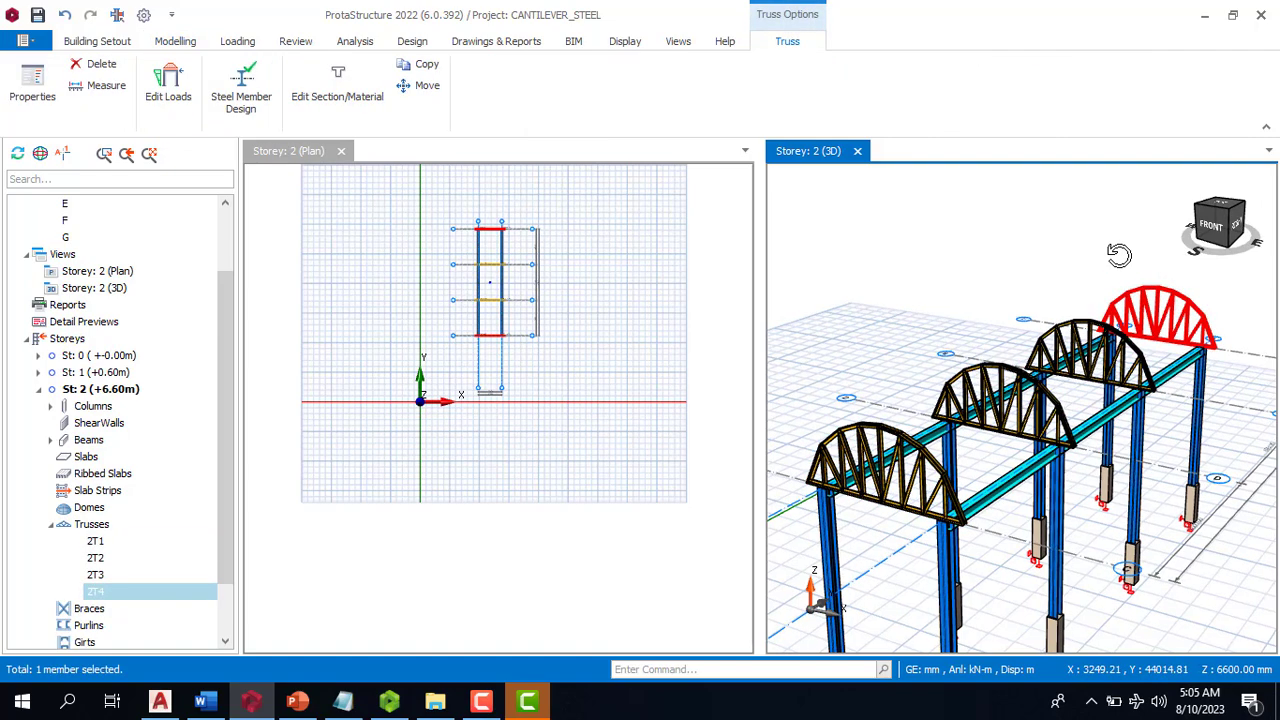
right_click(1119, 258)
click(948, 283)
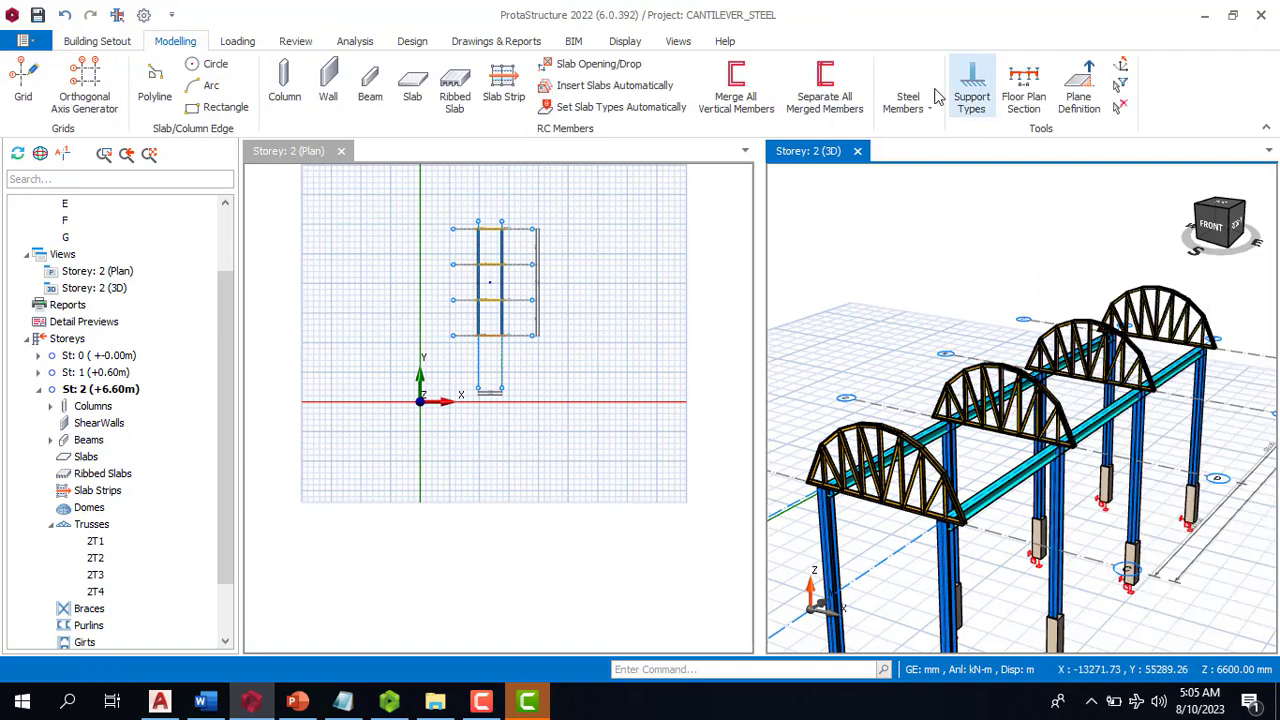
Start purlins spanning from the first to the last truss and select UKPFC100X50X10 from the BS steel database as their profile
click(912, 110)
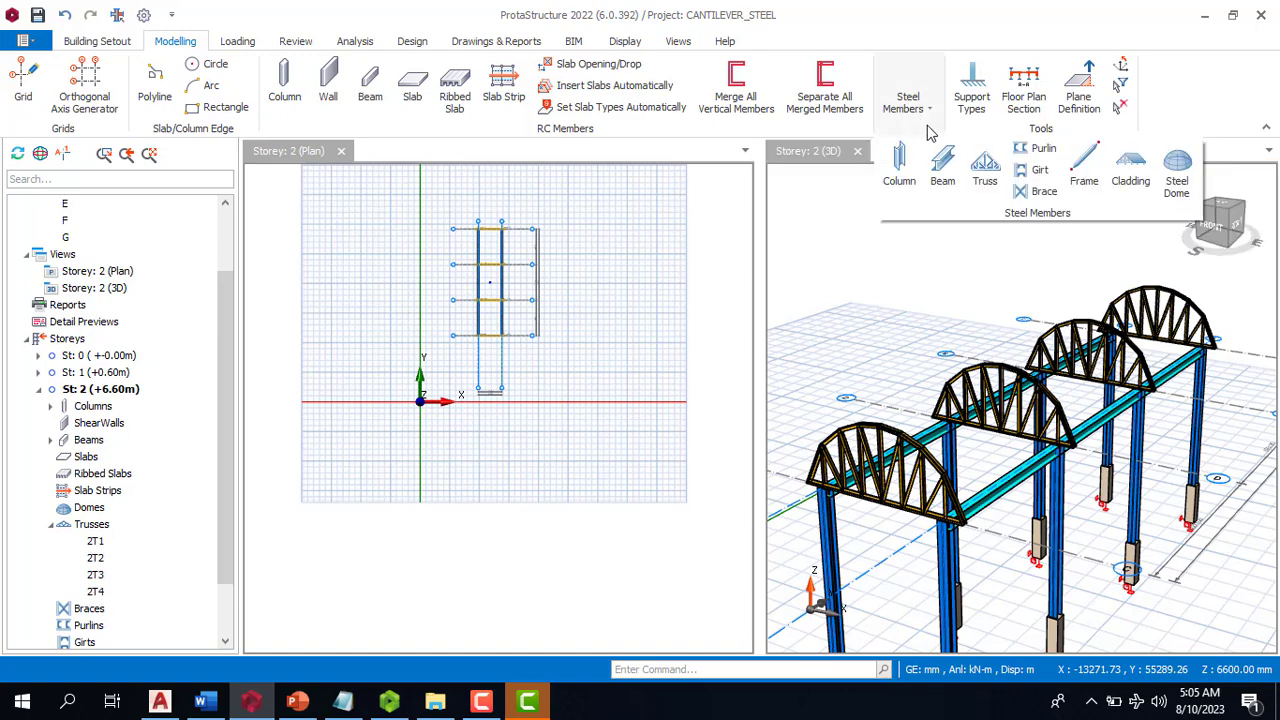
click(1042, 148)
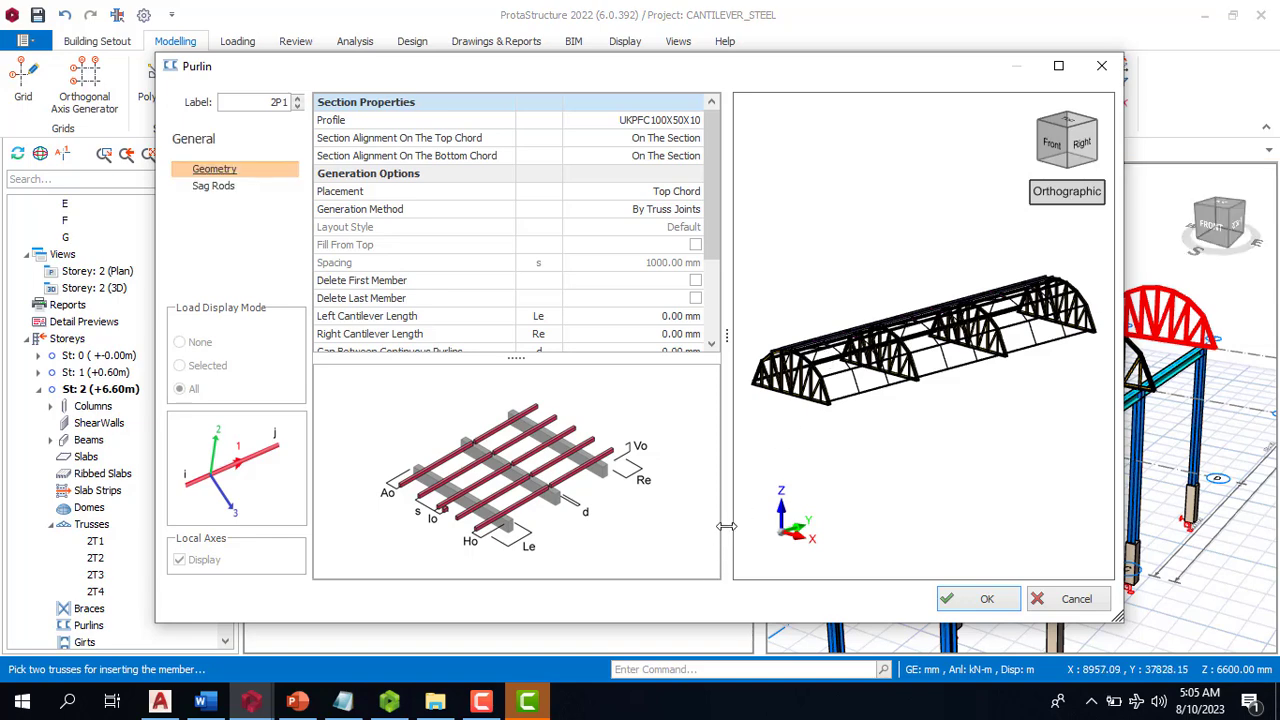
drag(705, 165, 781, 126)
click(703, 121)
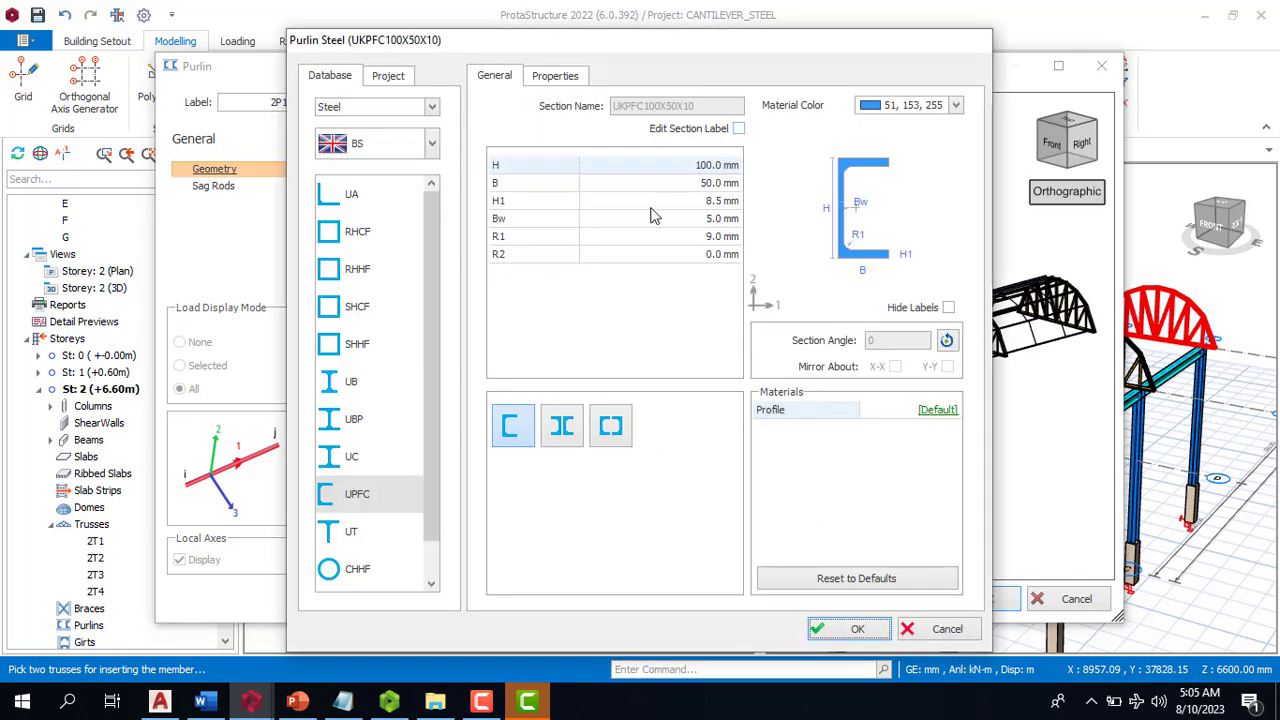
click(358, 497)
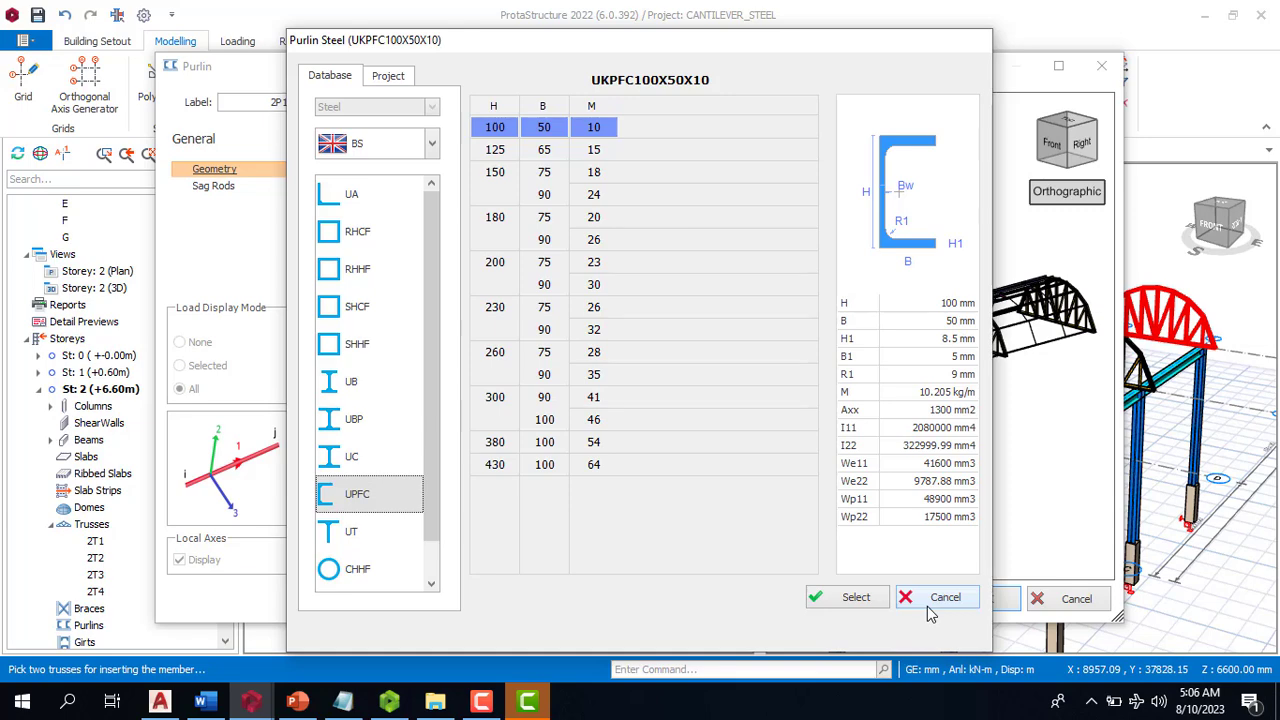
click(855, 598)
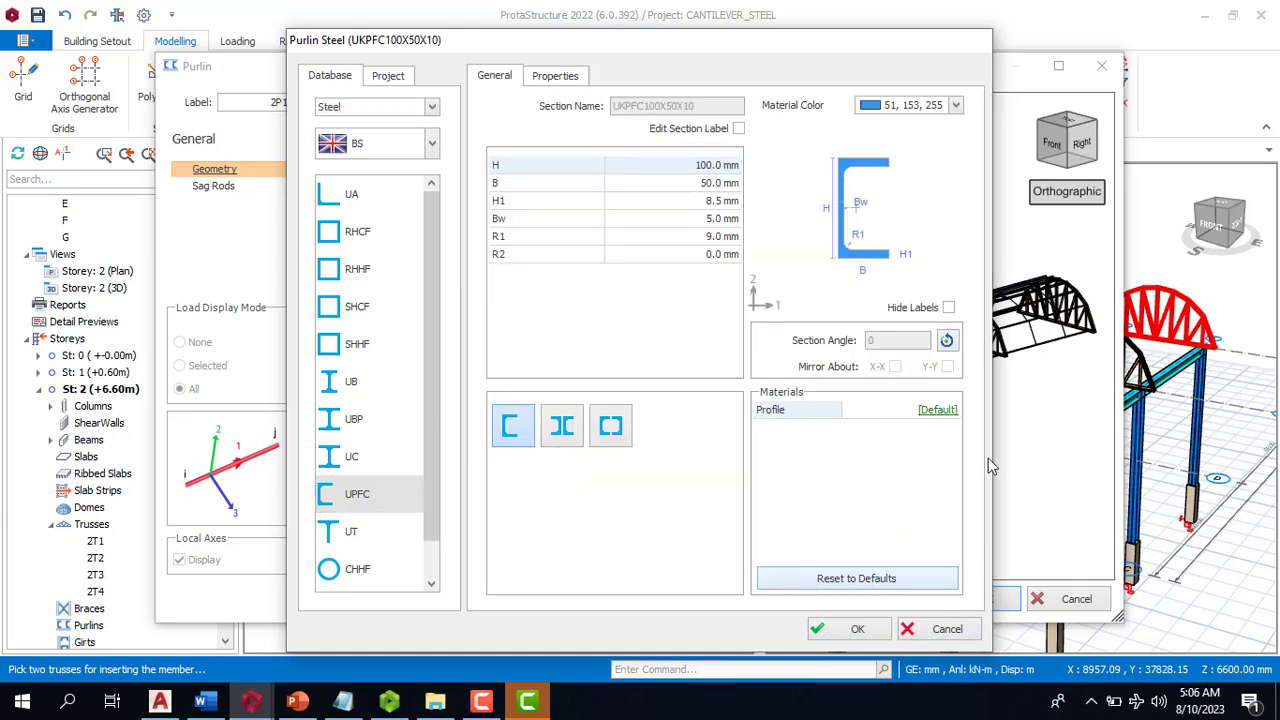
click(842, 632)
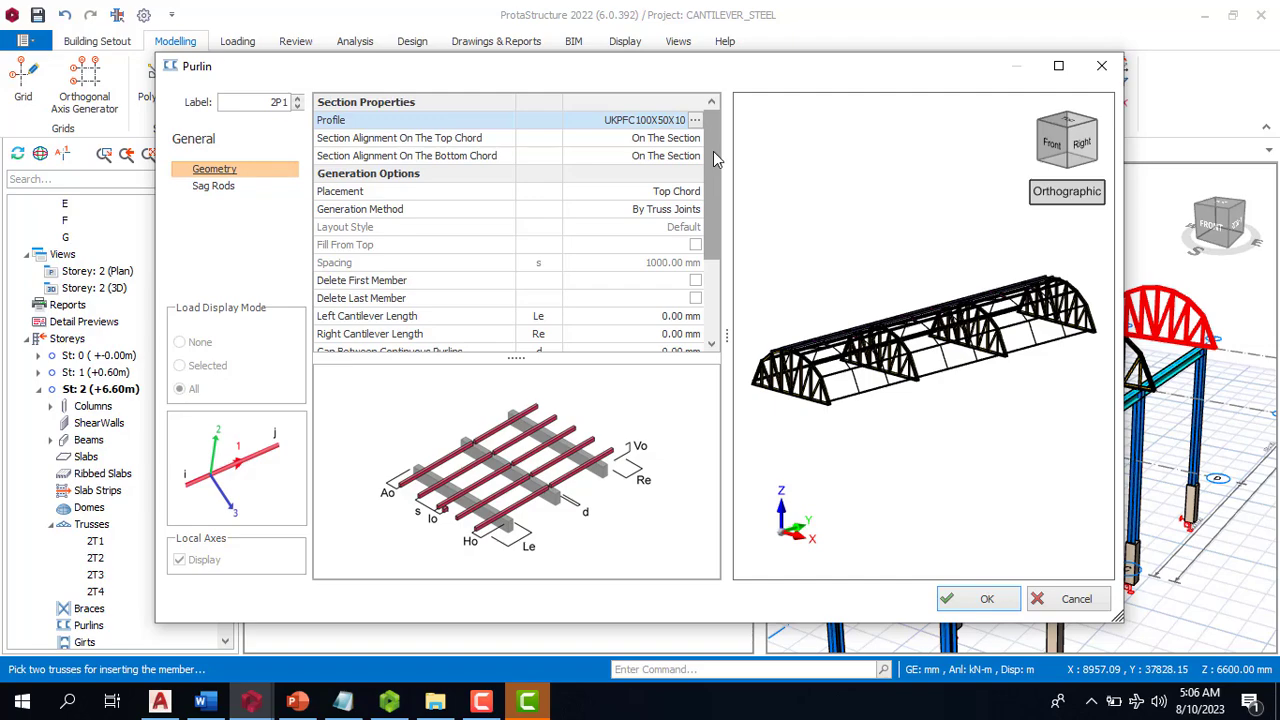
Review the purlin generation and offset settings and inspect the purlin layout on the trusses in the preview
drag(713, 151, 698, 239)
scroll(824, 374, up, 5)
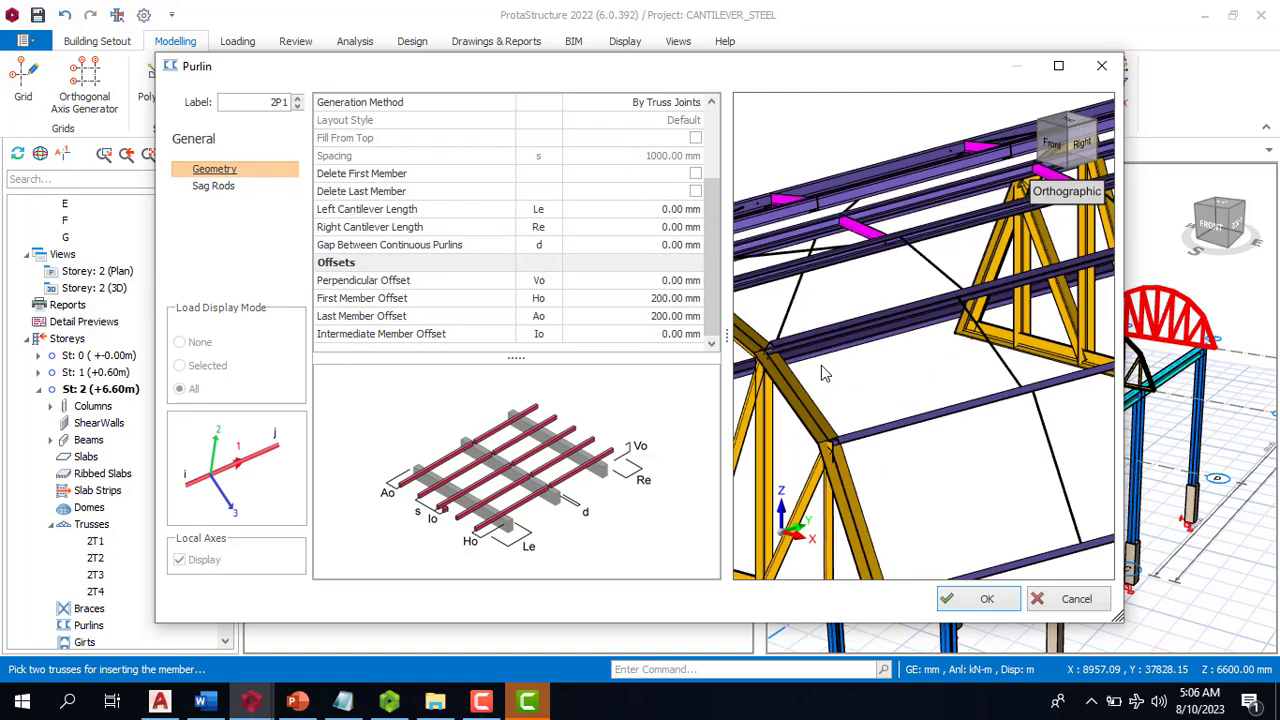
scroll(862, 335, down, 5)
scroll(875, 360, up, 5)
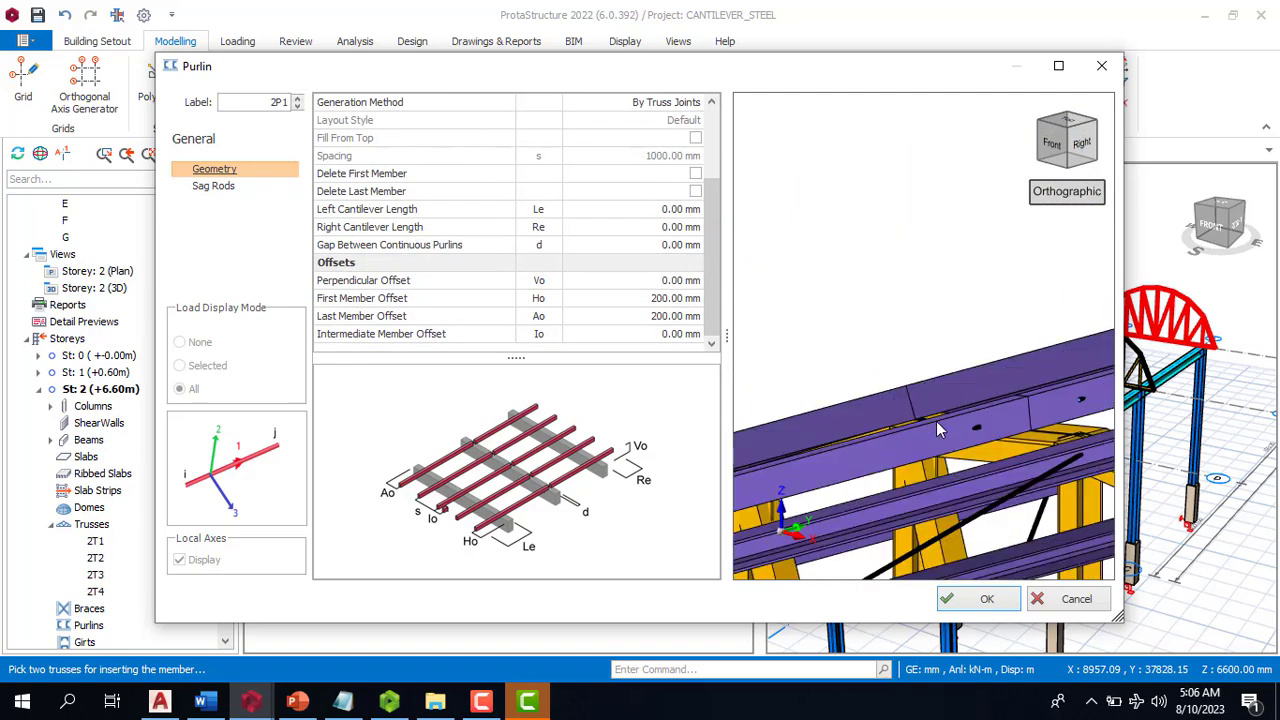
scroll(883, 376, down, 5)
scroll(838, 390, up, 5)
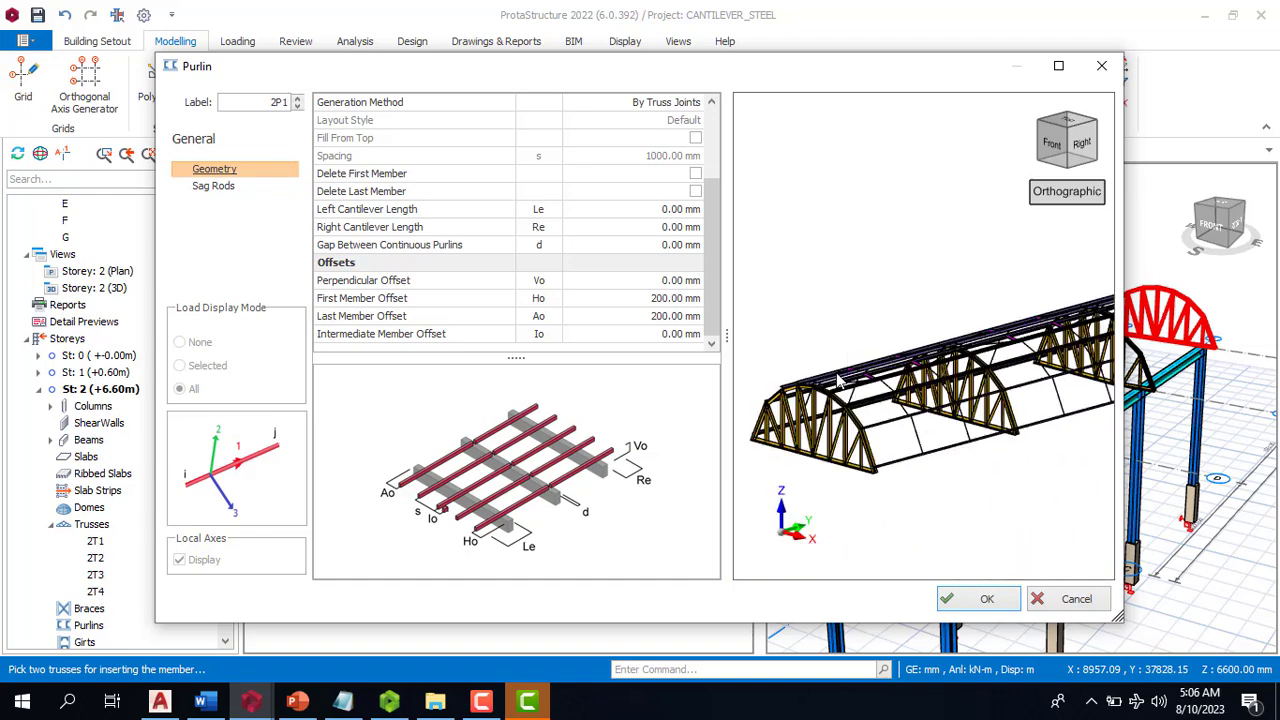
scroll(838, 390, down, 3)
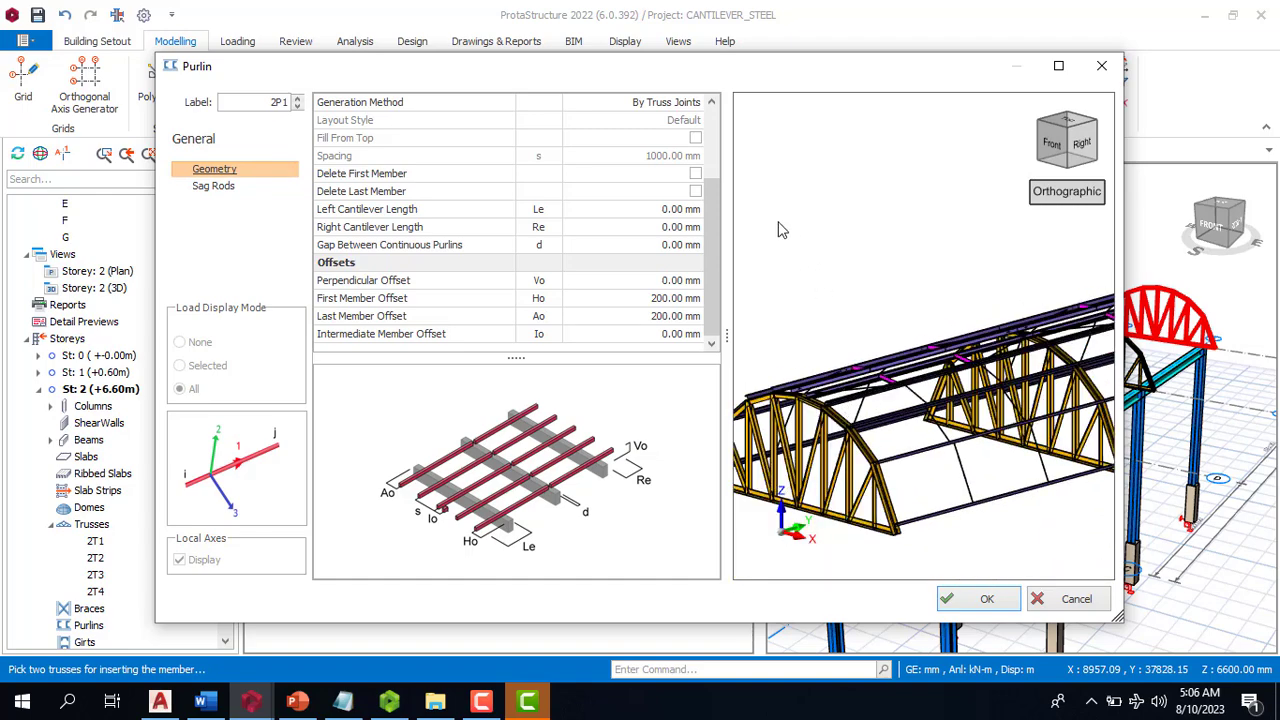
Set the sag rods' insertion method to None to compare the preview, and return it to Auto fit
click(205, 188)
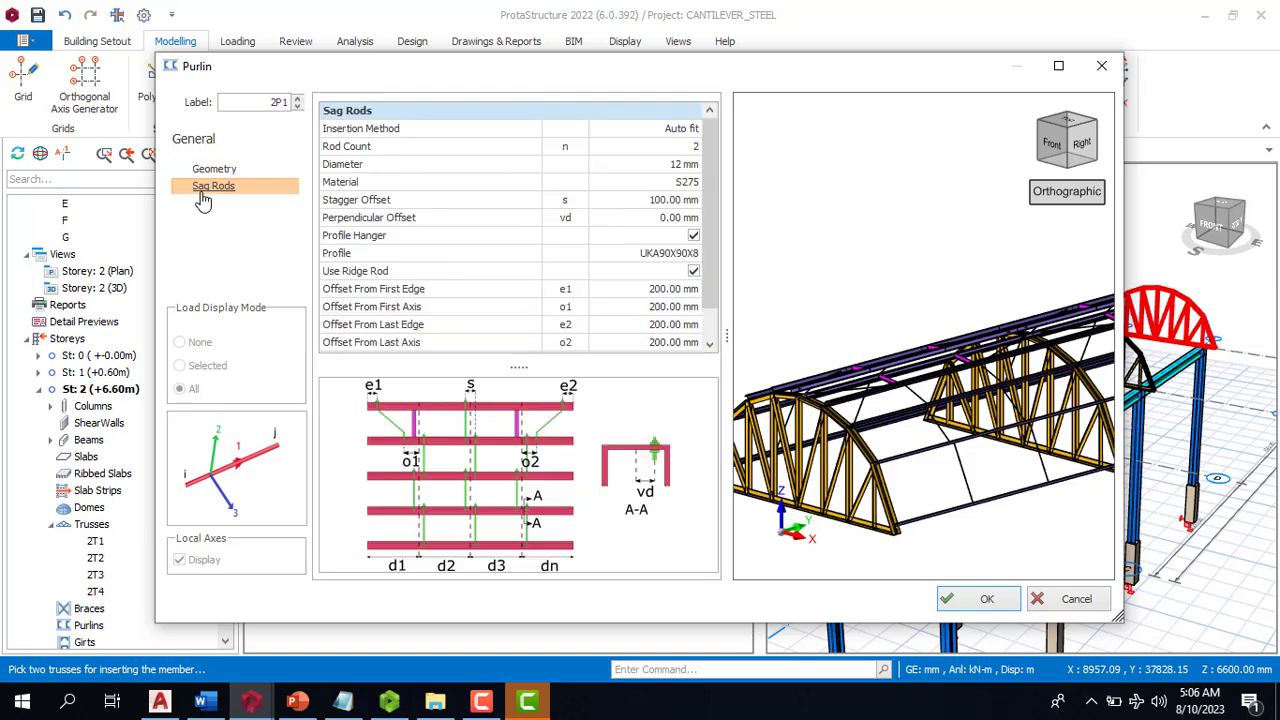
click(697, 148)
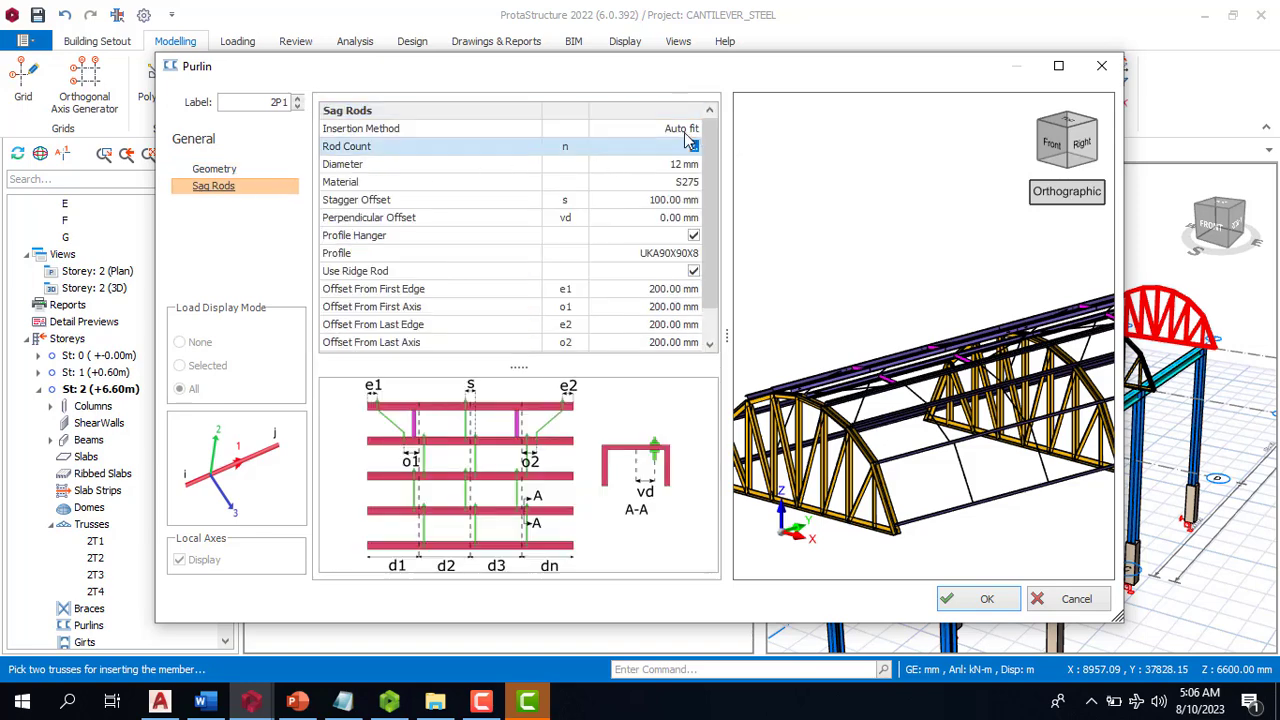
click(695, 130)
click(694, 133)
click(694, 133)
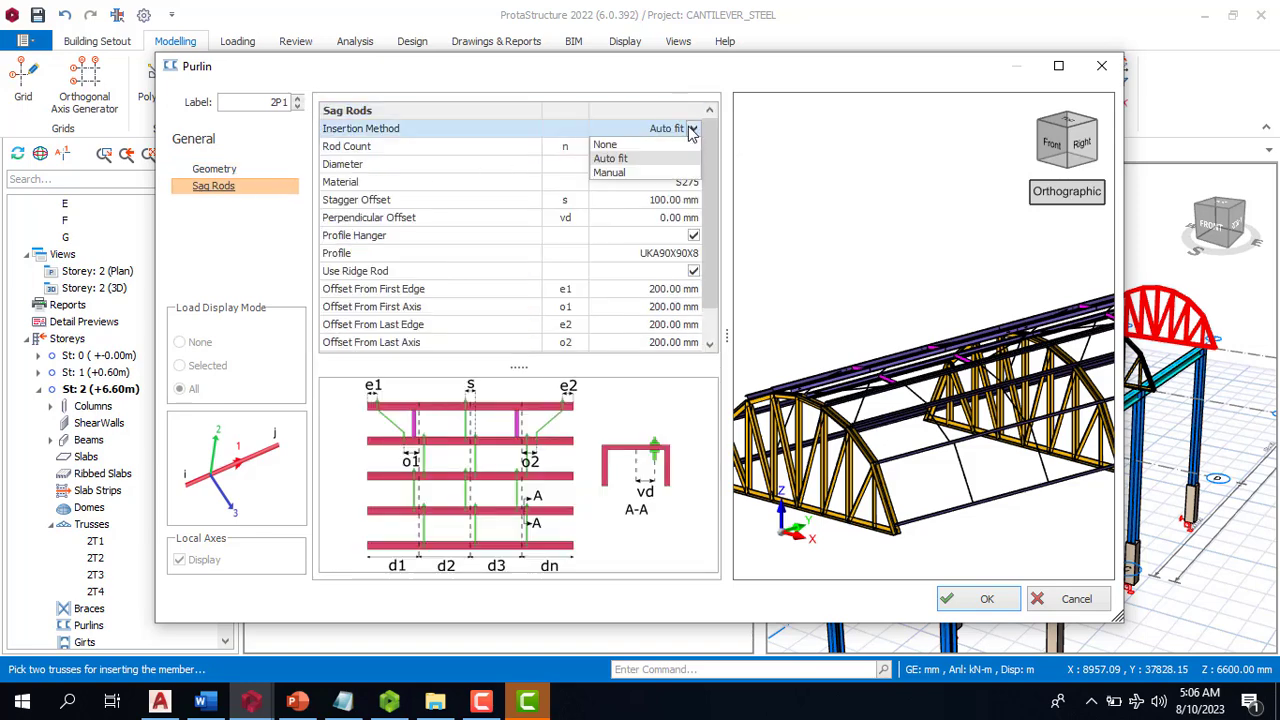
click(636, 142)
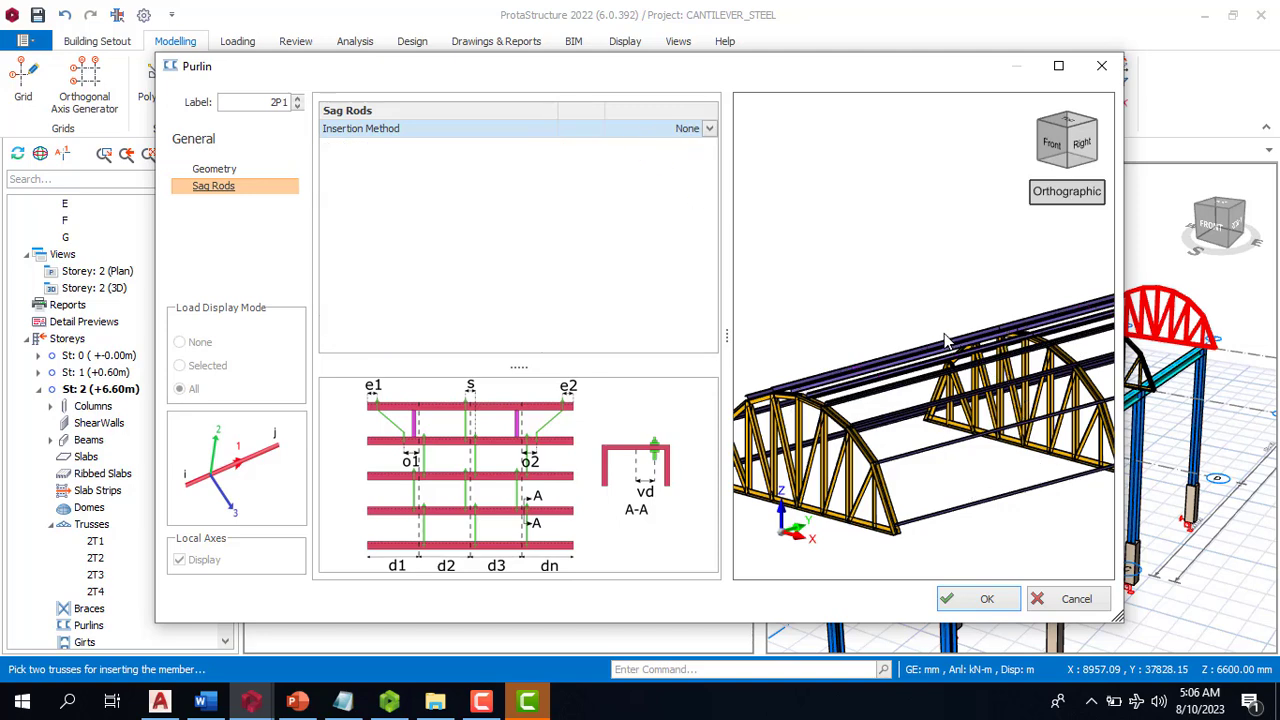
click(707, 130)
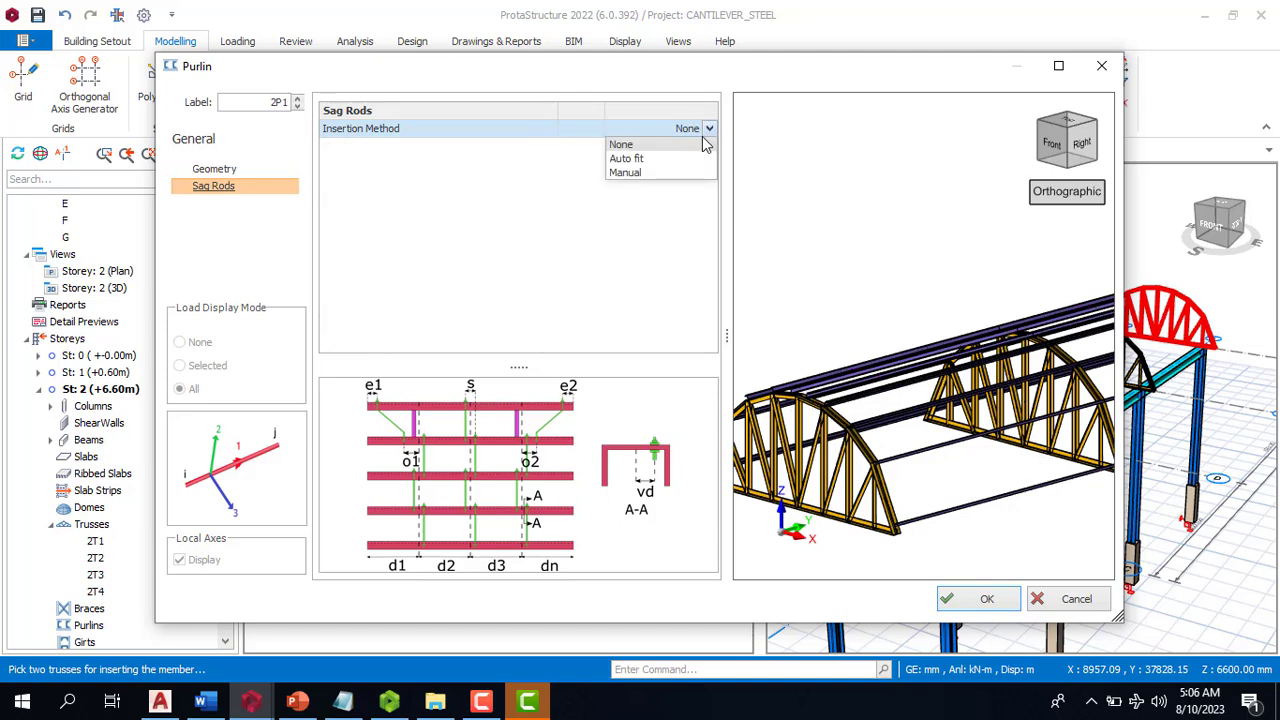
click(633, 160)
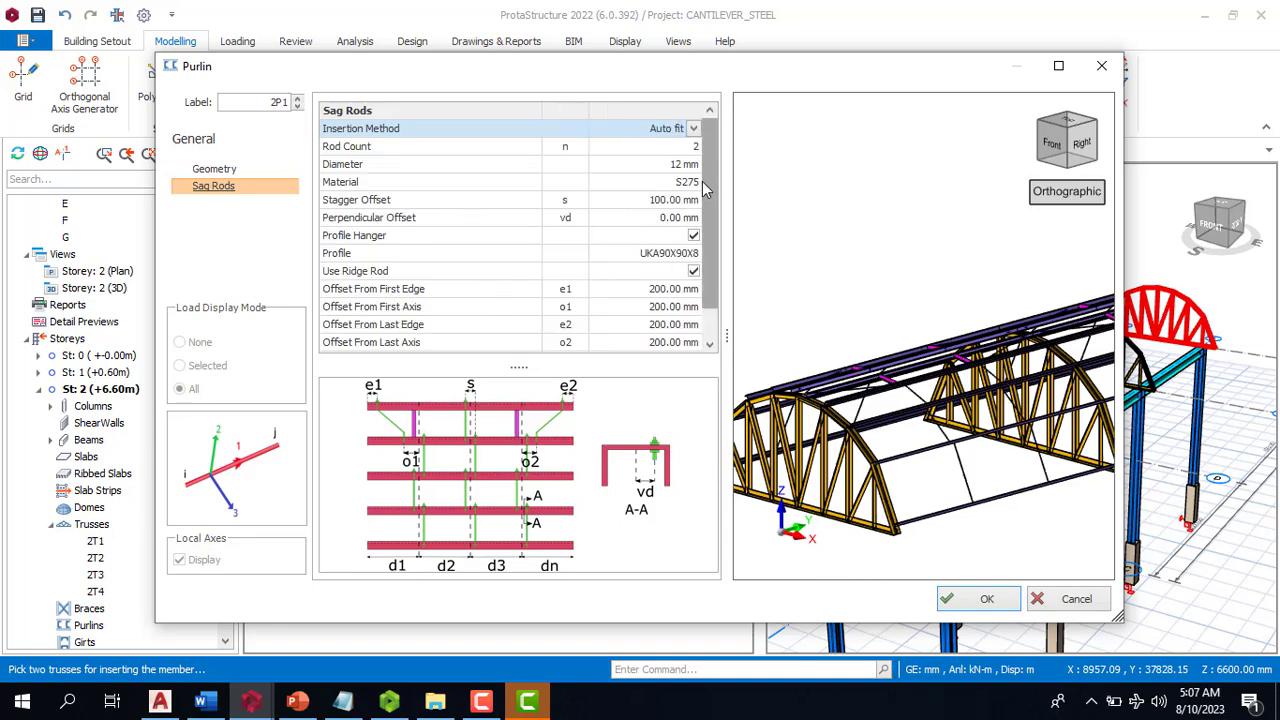
Examine the sag rod settings, including the offset from the first edge, against the rods in the preview
scroll(703, 190, down, 1)
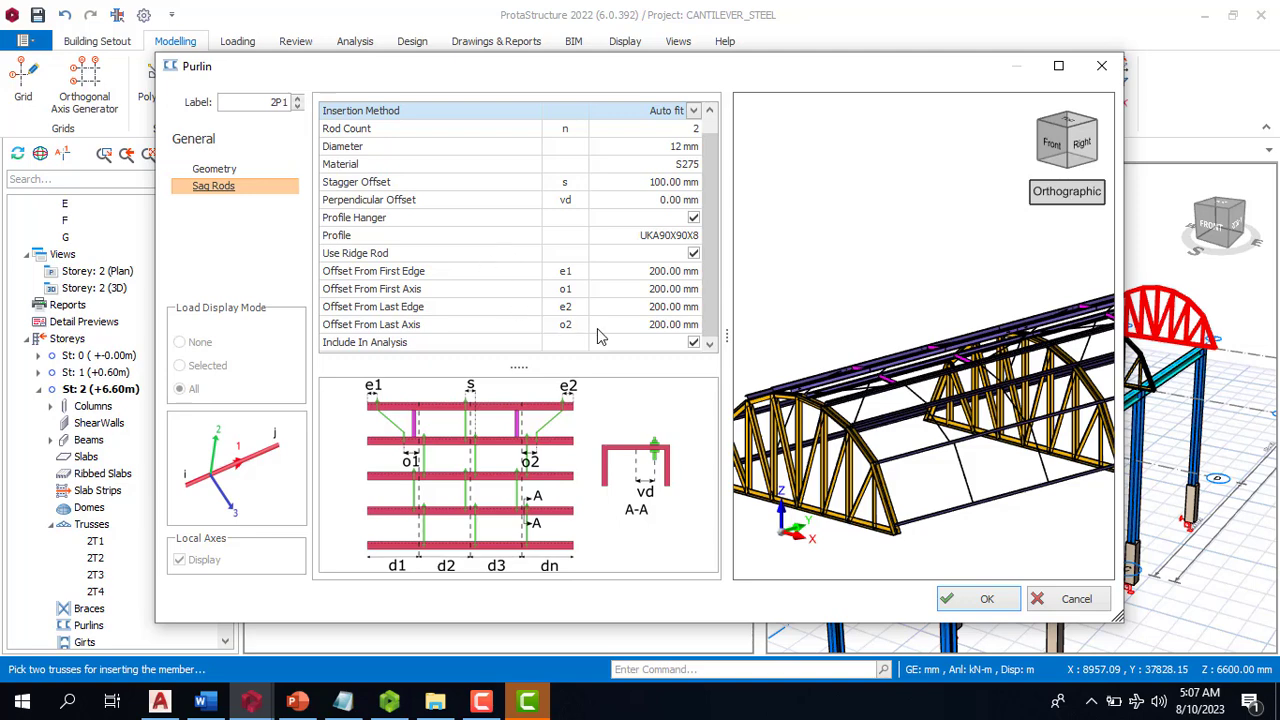
click(661, 273)
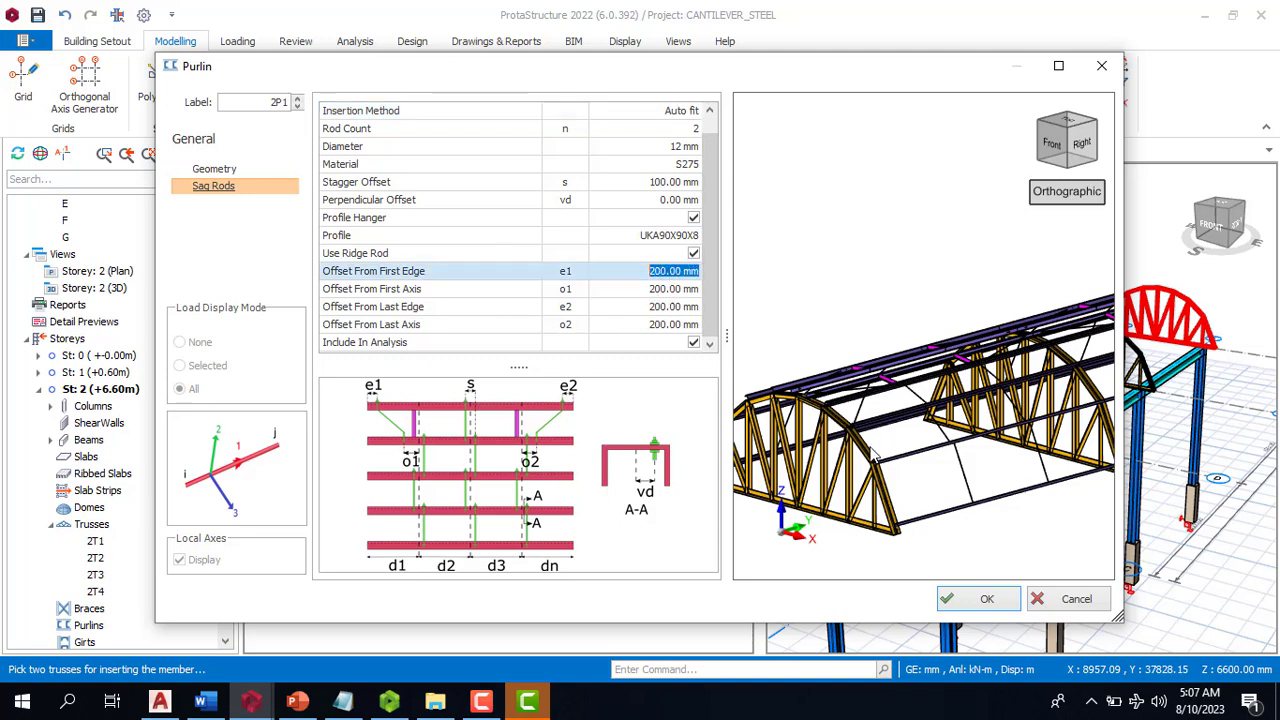
scroll(877, 456, up, 6)
scroll(904, 470, down, 5)
scroll(899, 440, down, 3)
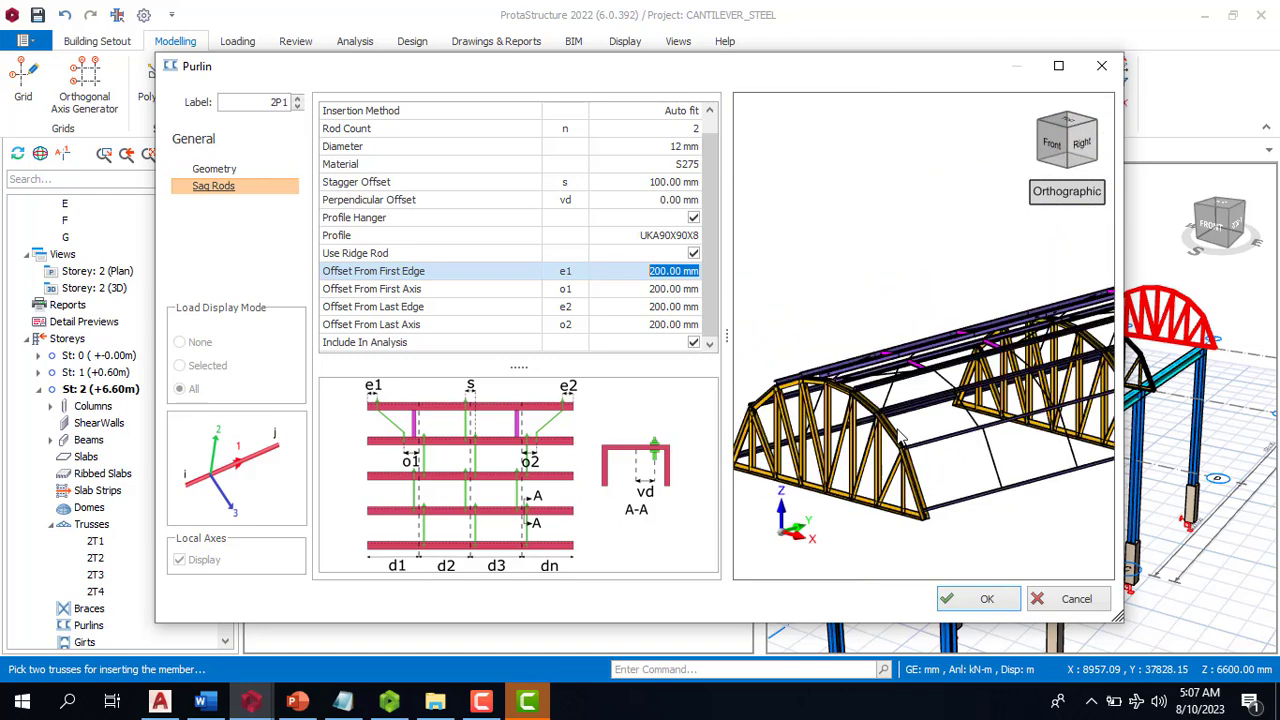
Examine the preview closely where the purlins meet the lower ends of the arched trusses
scroll(816, 382, up, 8)
scroll(780, 366, down, 10)
scroll(780, 366, up, 8)
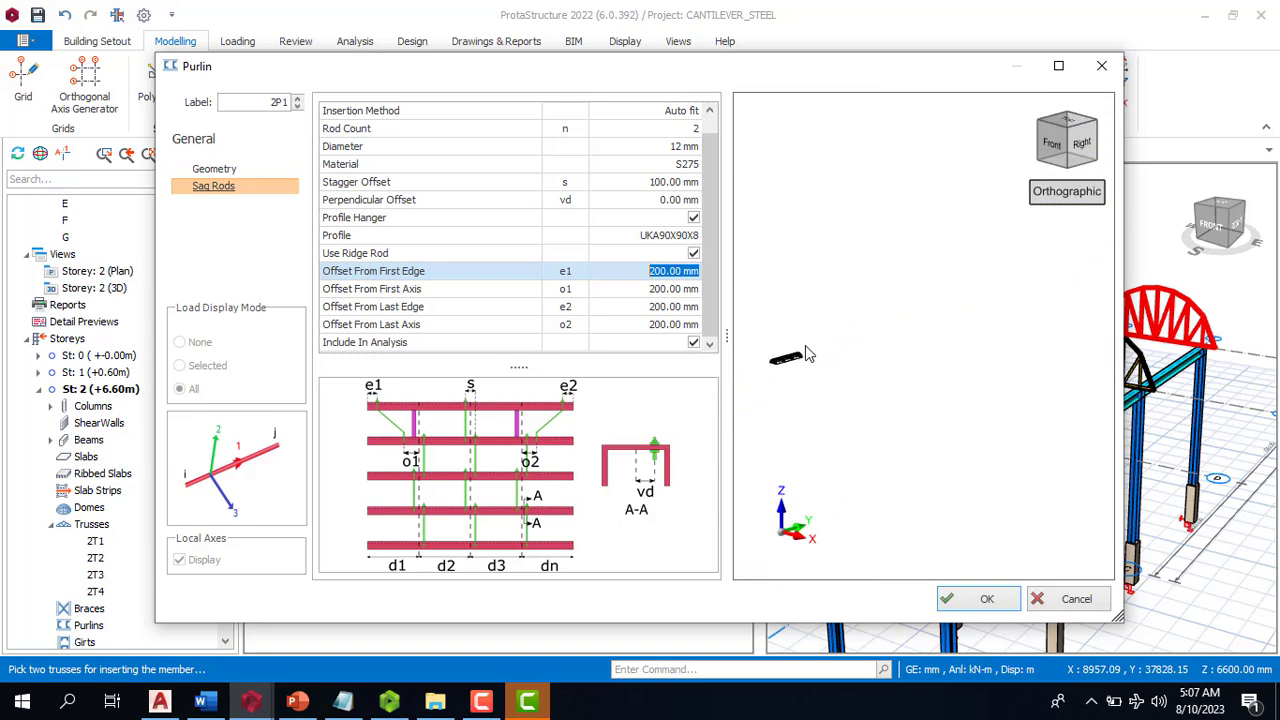
scroll(800, 350, down, 5)
scroll(1100, 505, up, 3)
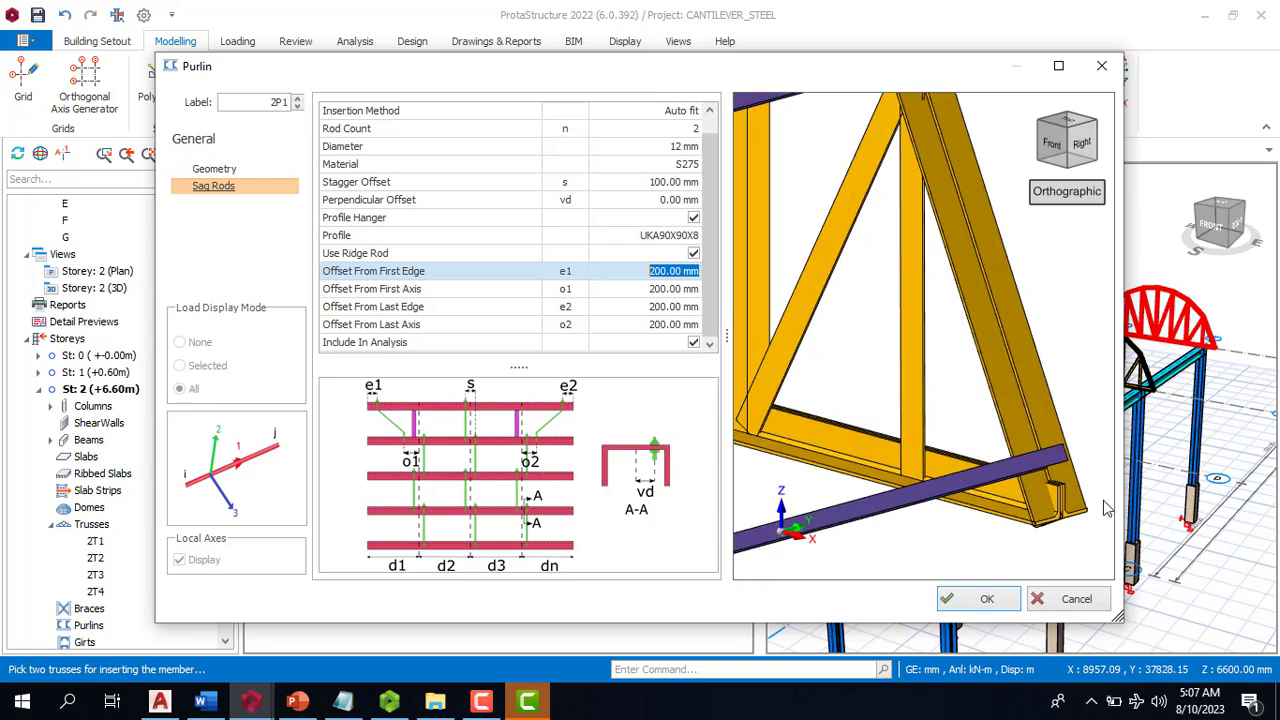
scroll(1010, 470, down, 6)
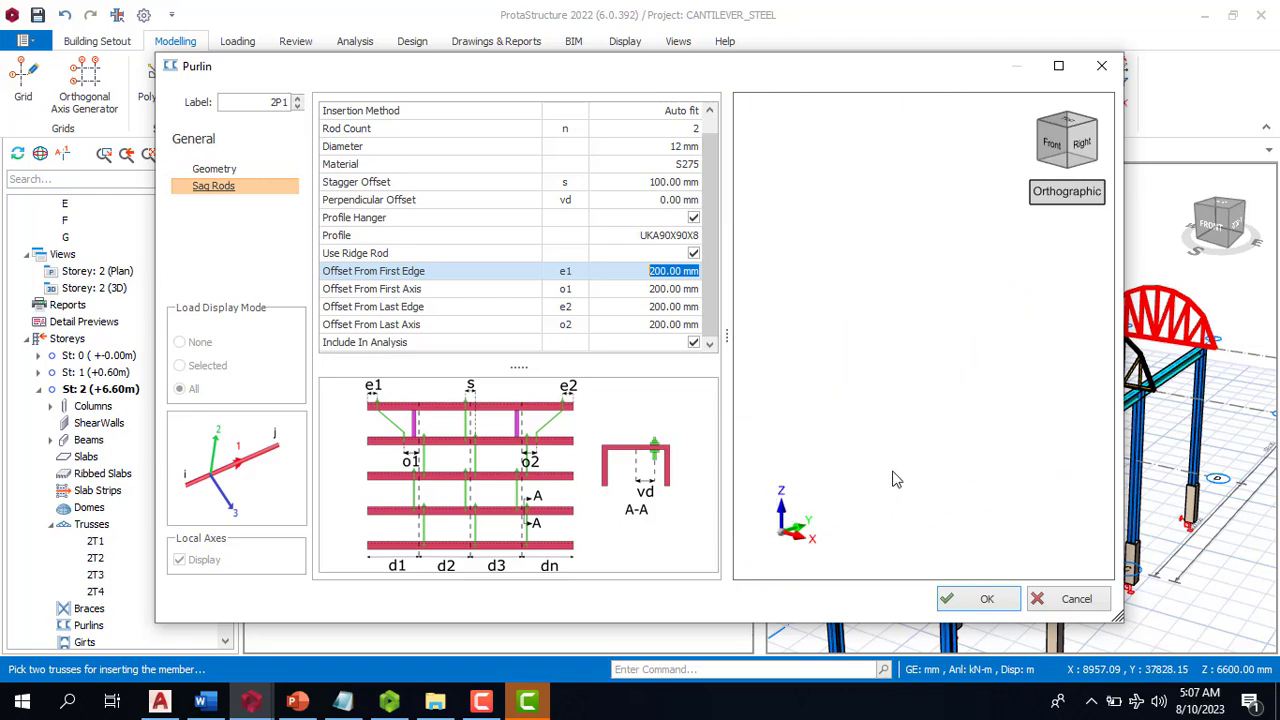
scroll(843, 468, up, 5)
scroll(809, 476, down, 2)
scroll(757, 500, up, 6)
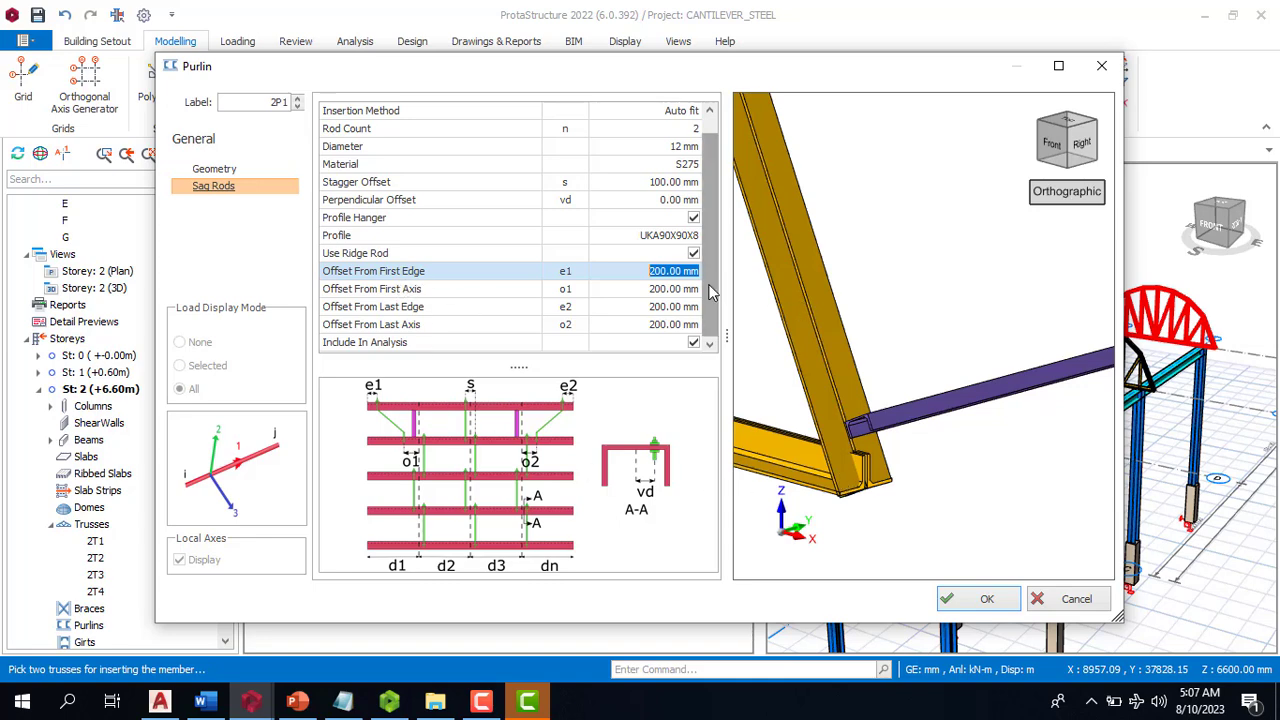
Set the sag rods' offsets from the first edge, first axis, last edge and last axis to 300 mm
text(300)
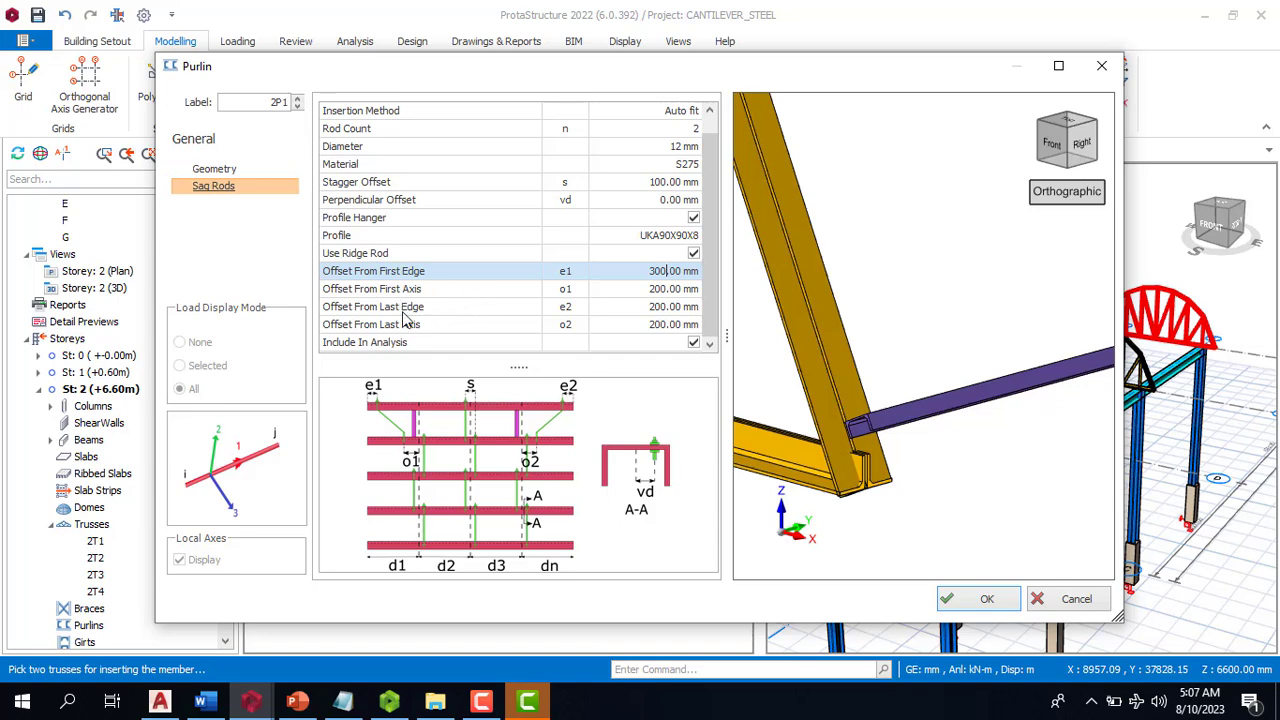
click(660, 289)
text(300)
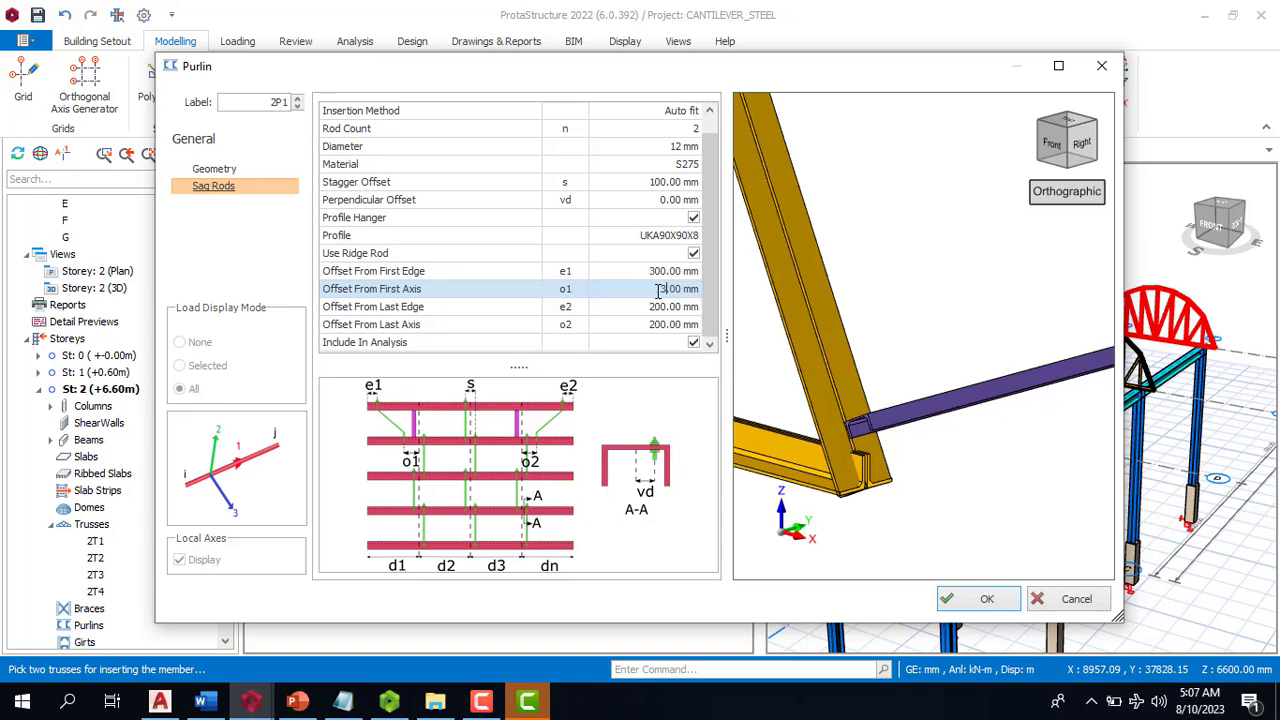
click(661, 307)
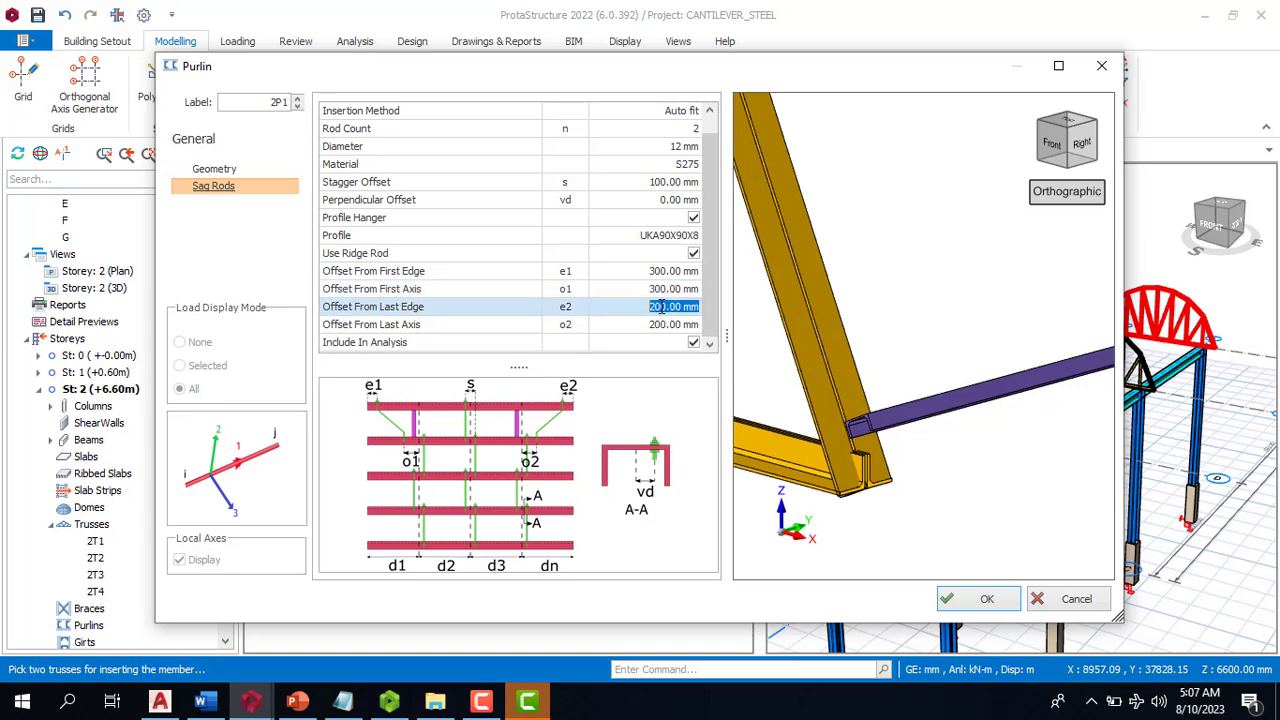
text(300)
click(657, 328)
text(3)
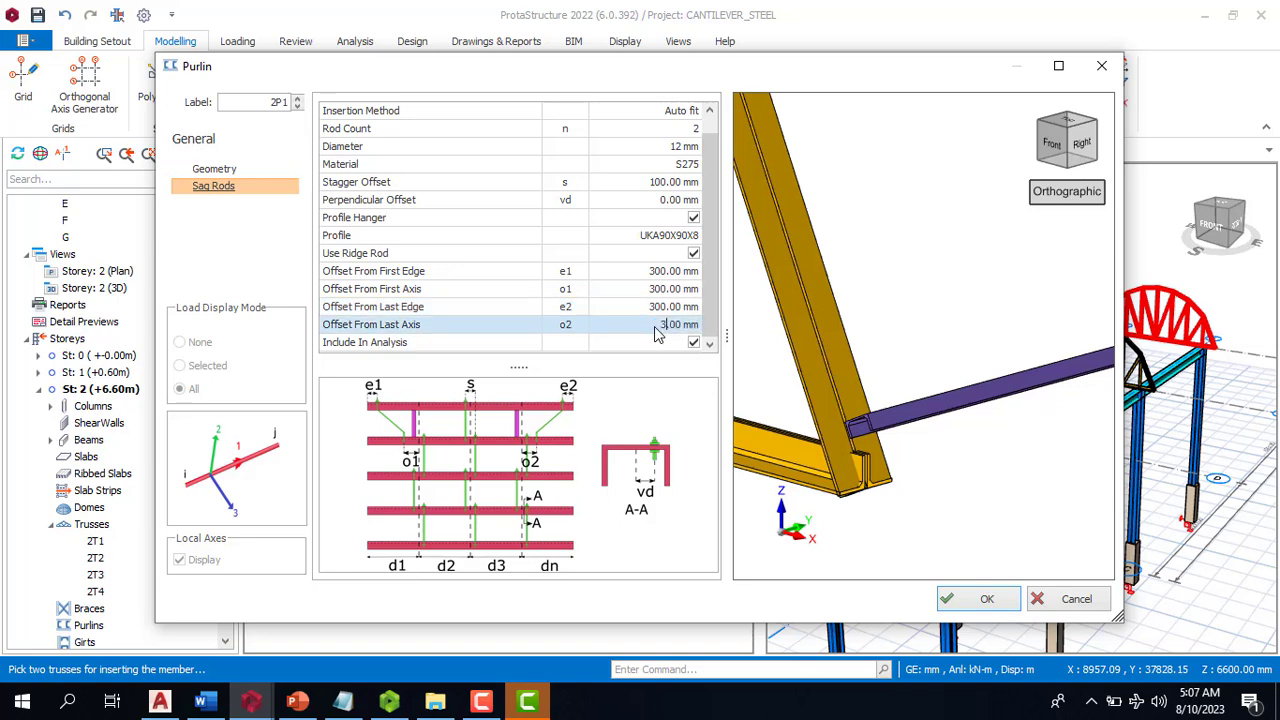
click(655, 310)
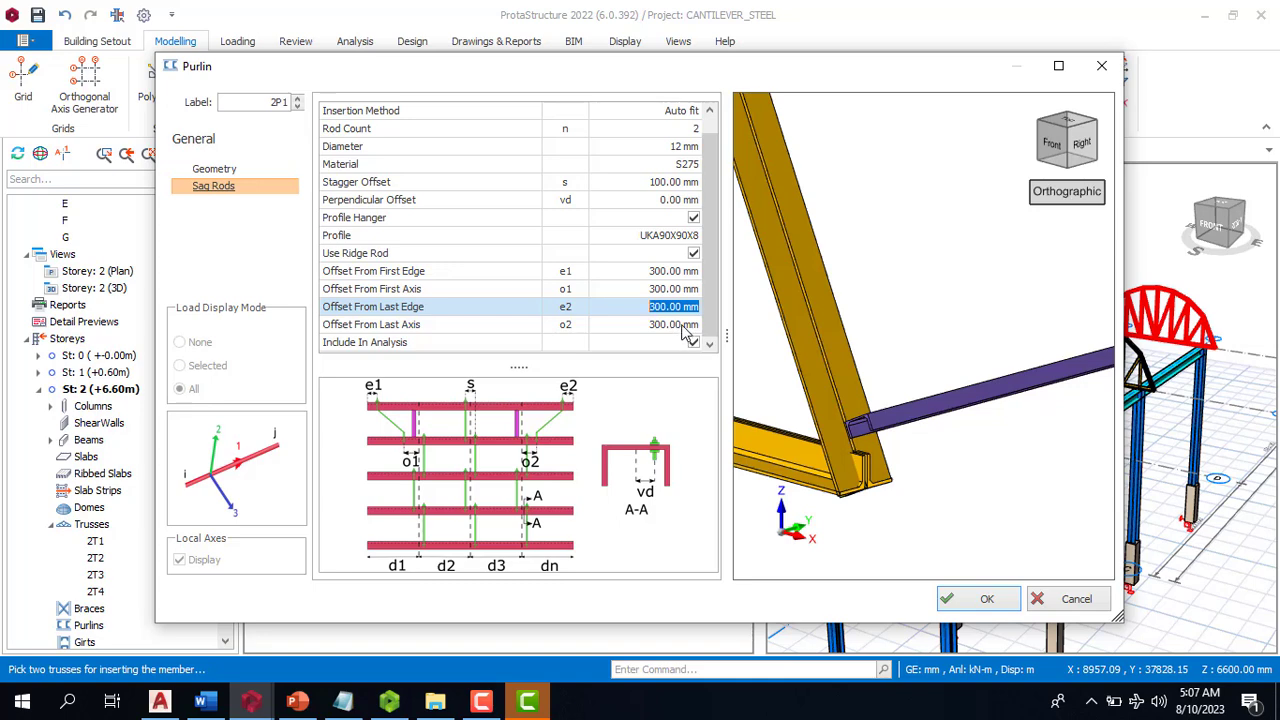
Return all four sag rod edge and axis offsets to 200 mm
click(661, 324)
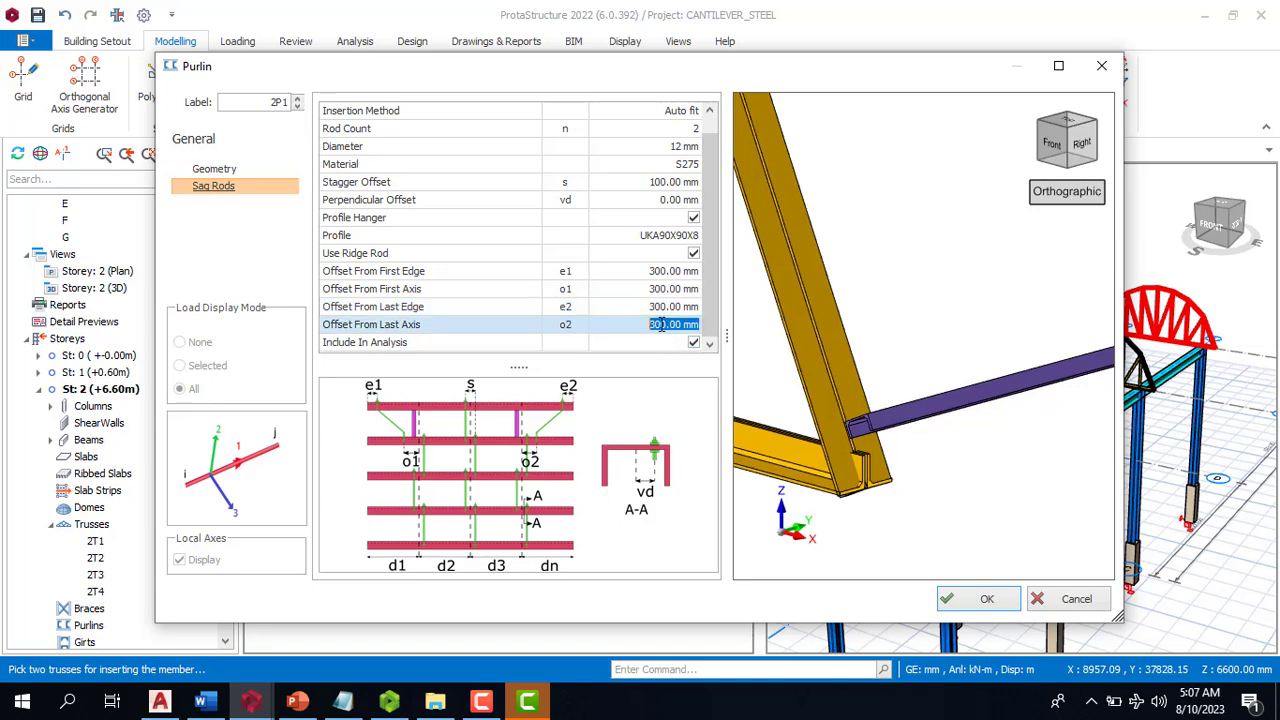
text(2)
click(658, 307)
text(2)
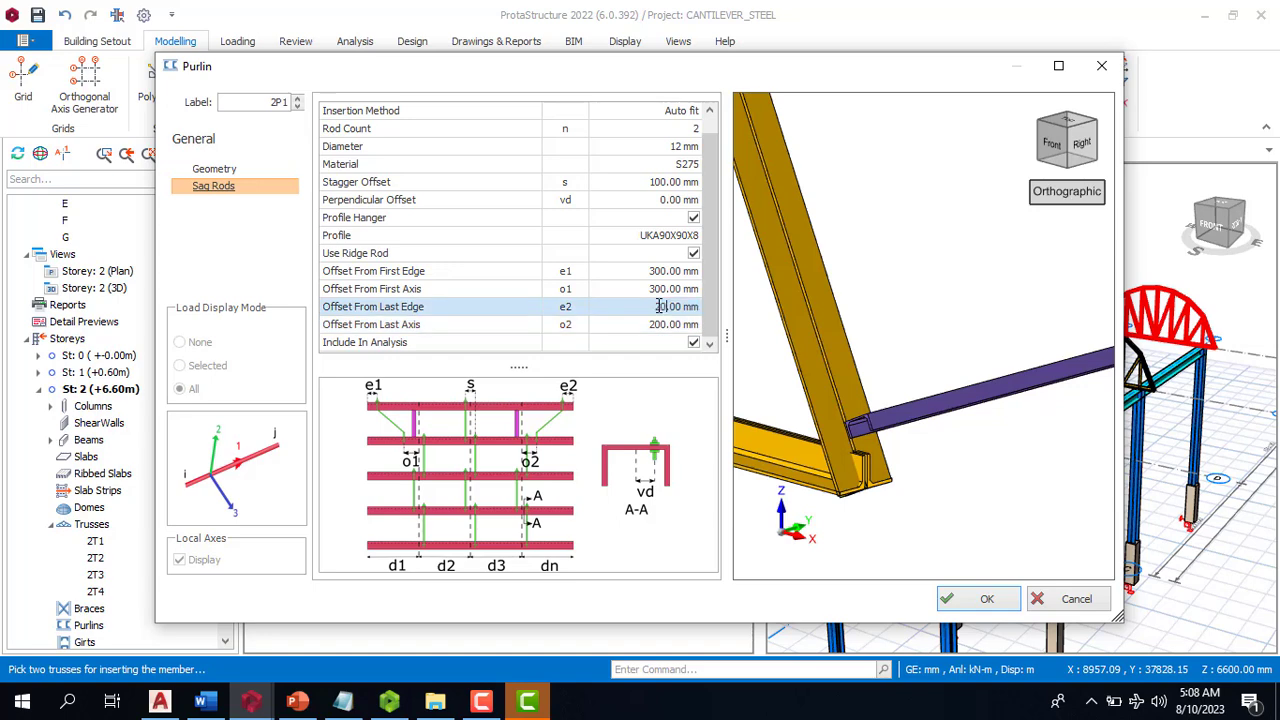
click(658, 289)
text(2)
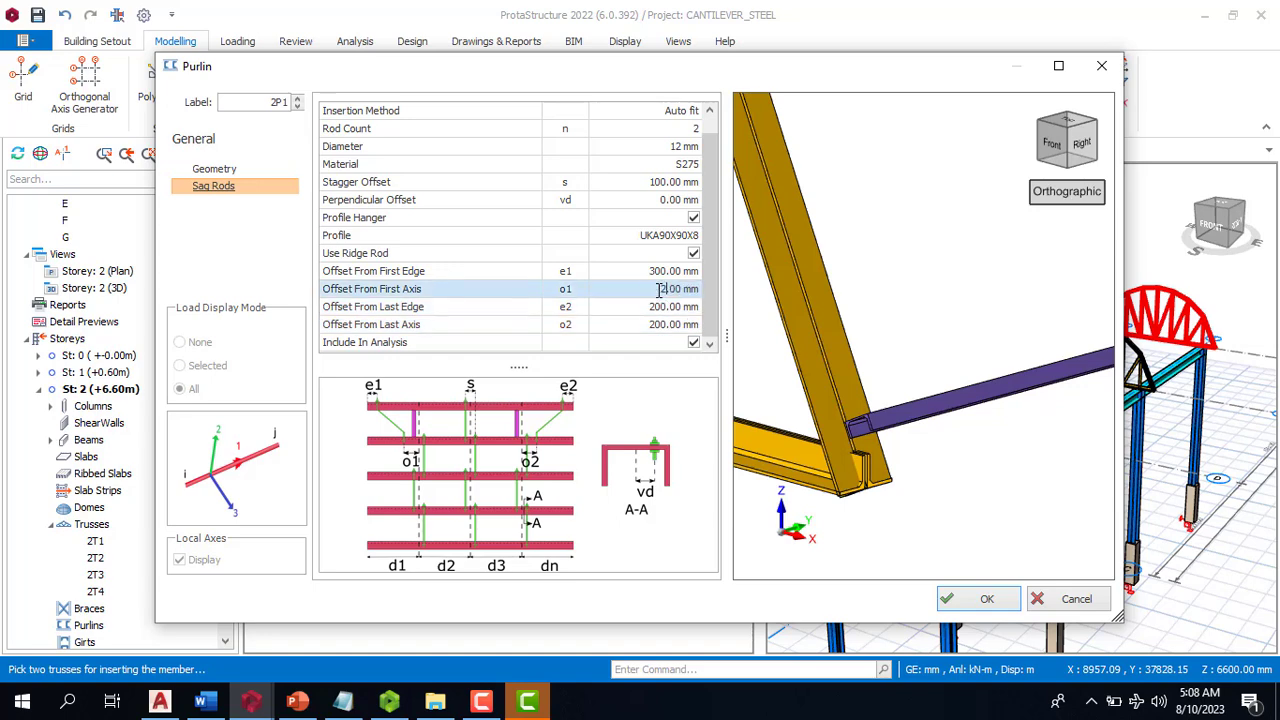
click(652, 276)
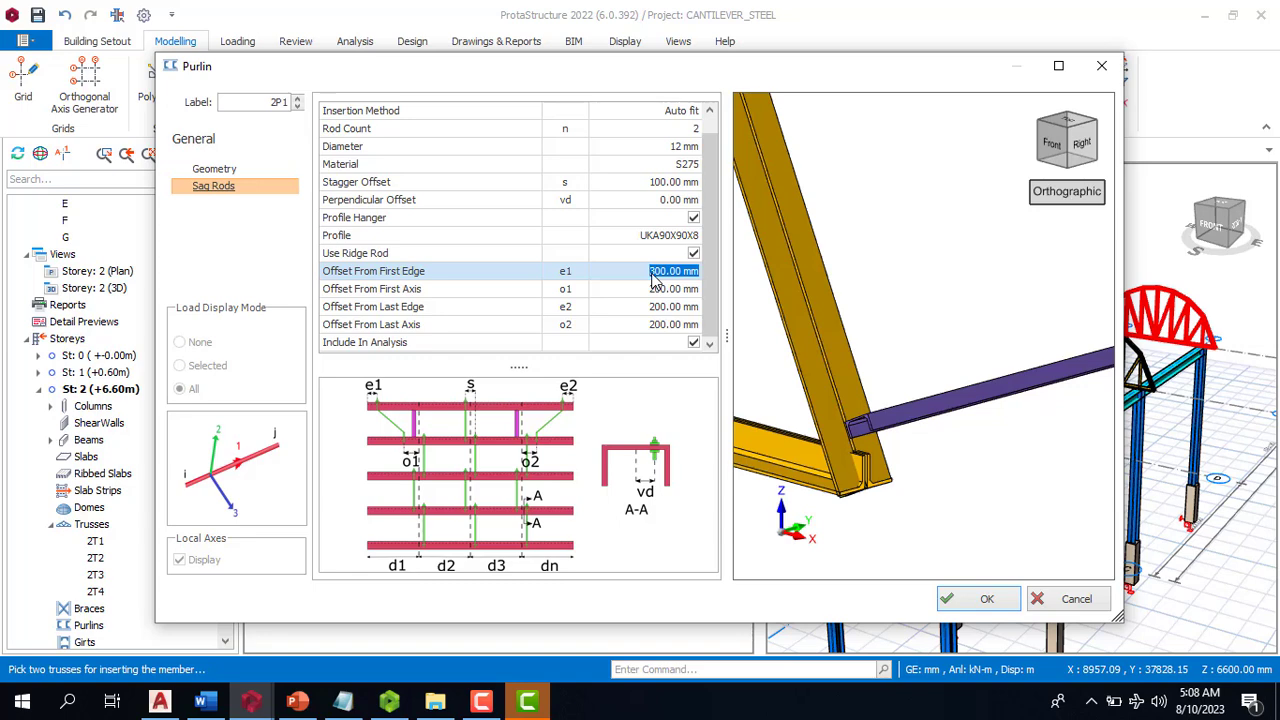
text(200)
click(650, 289)
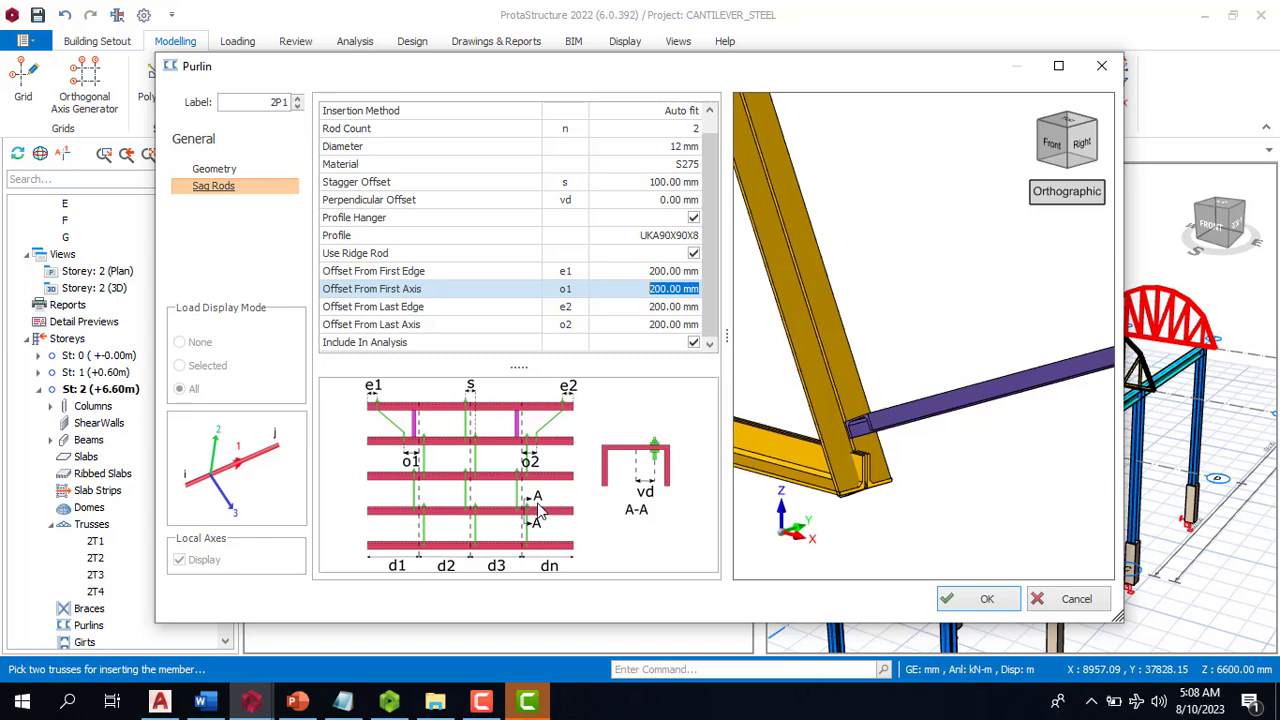
click(680, 527)
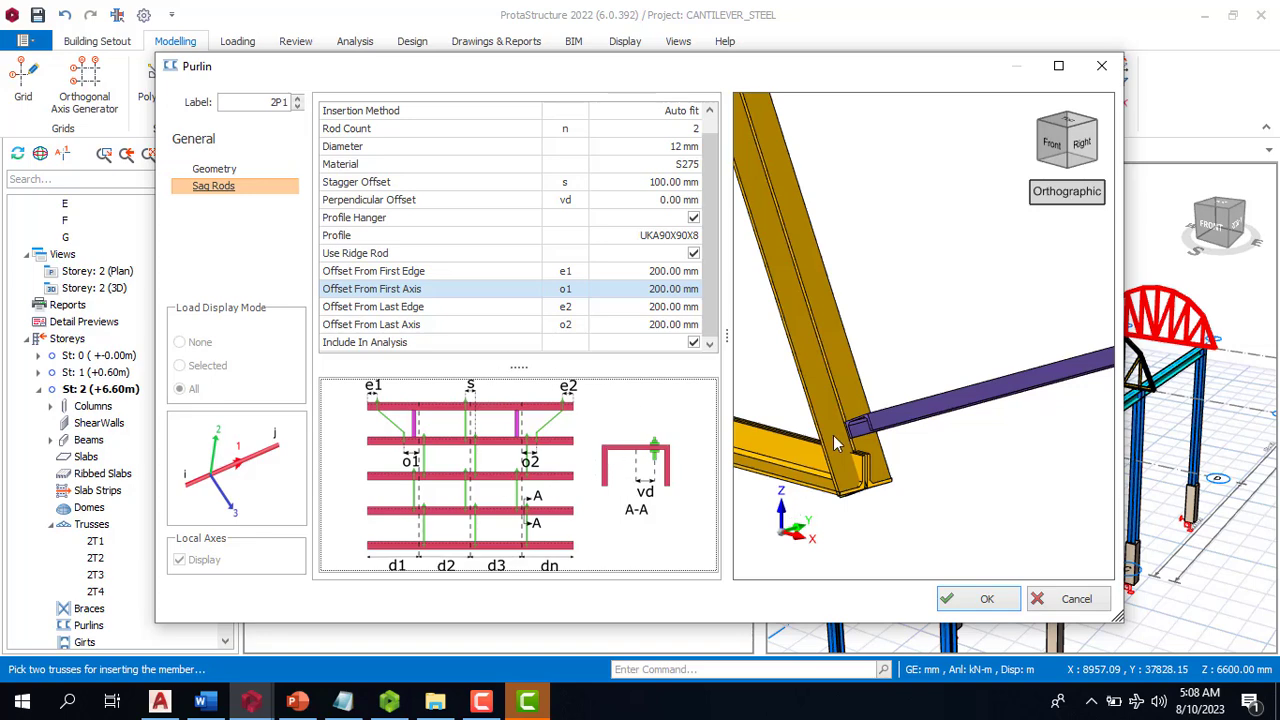
Inspect the sag rods in the preview and review their S275 steel properties without changing the material
scroll(838, 440, down, 5)
scroll(863, 398, up, 3)
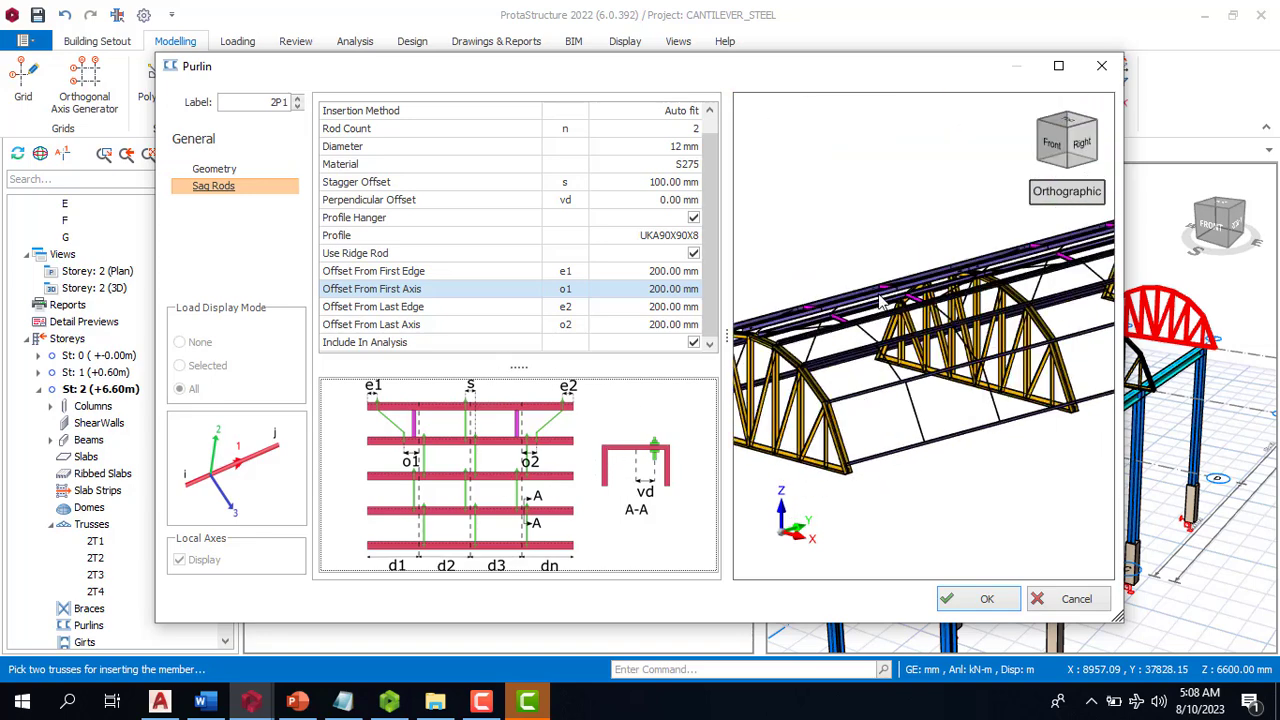
drag(710, 228, 677, 108)
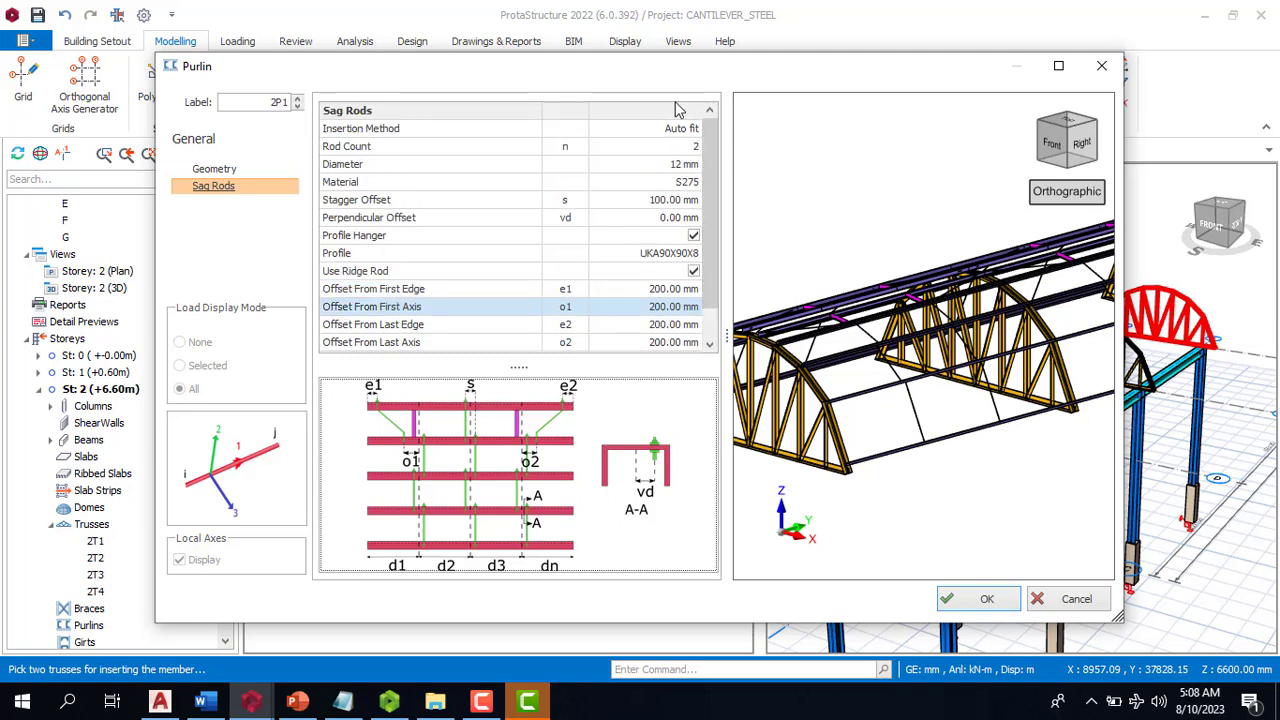
click(691, 187)
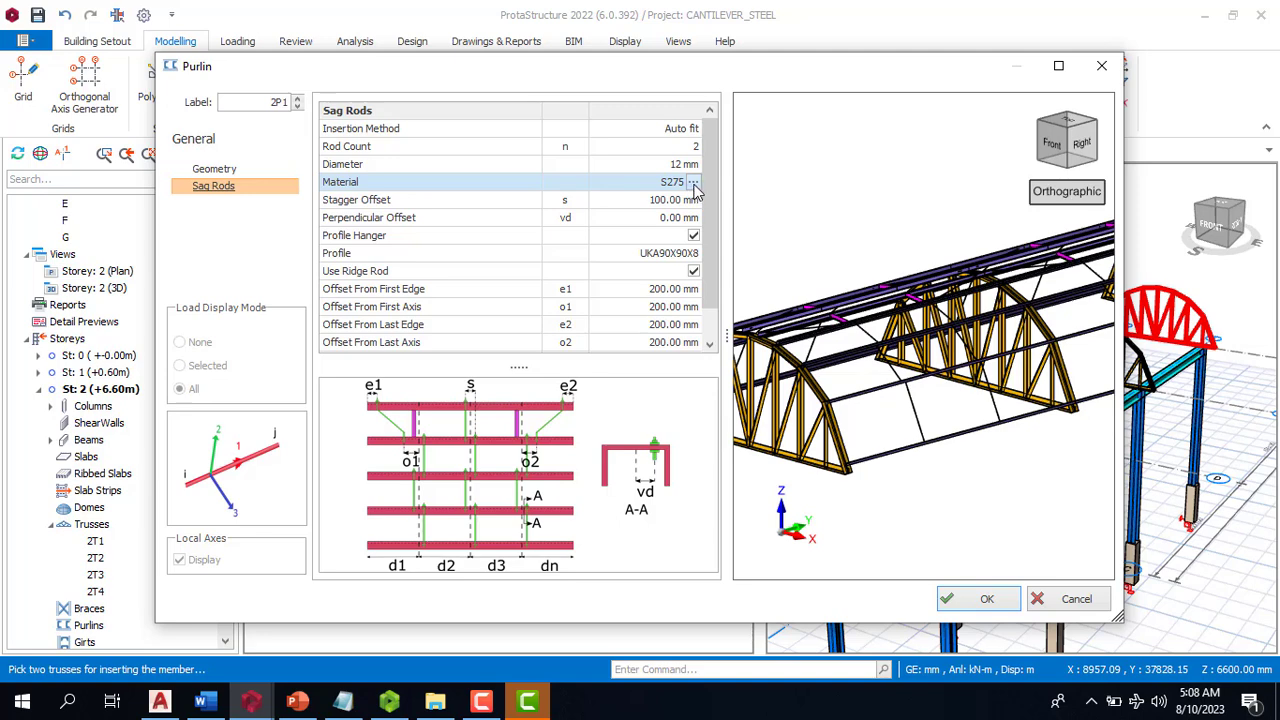
click(693, 183)
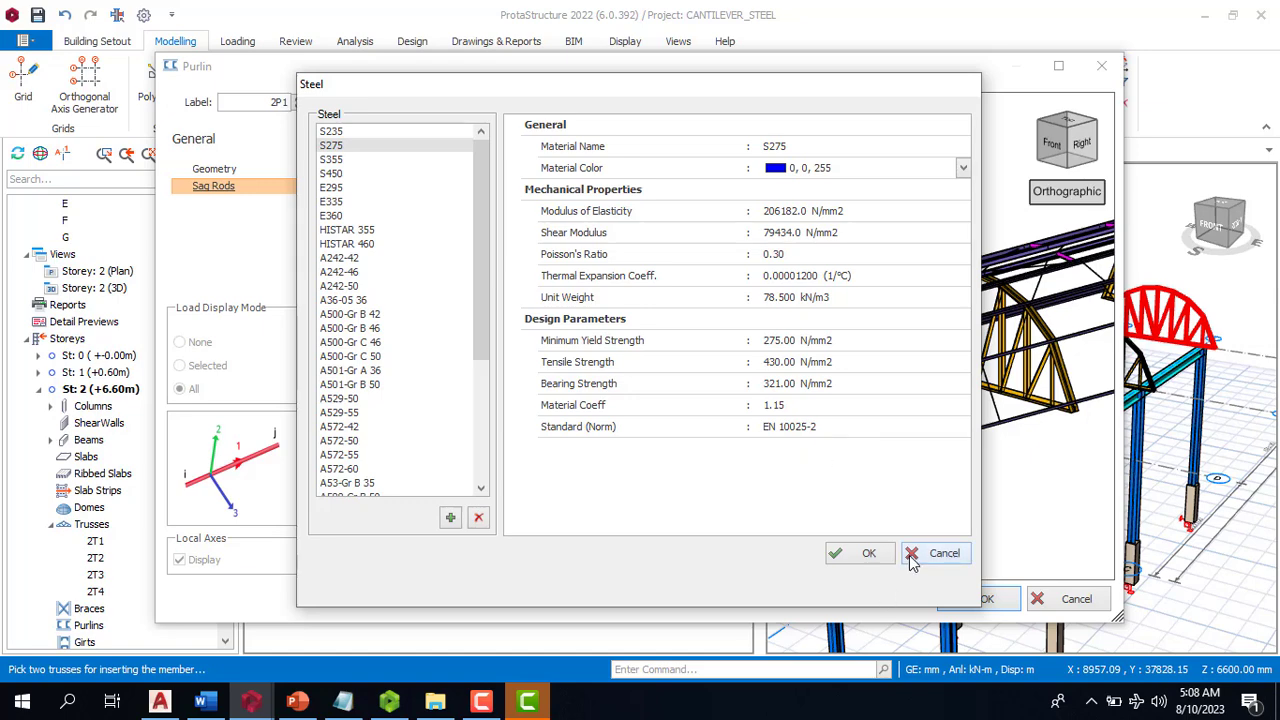
click(940, 553)
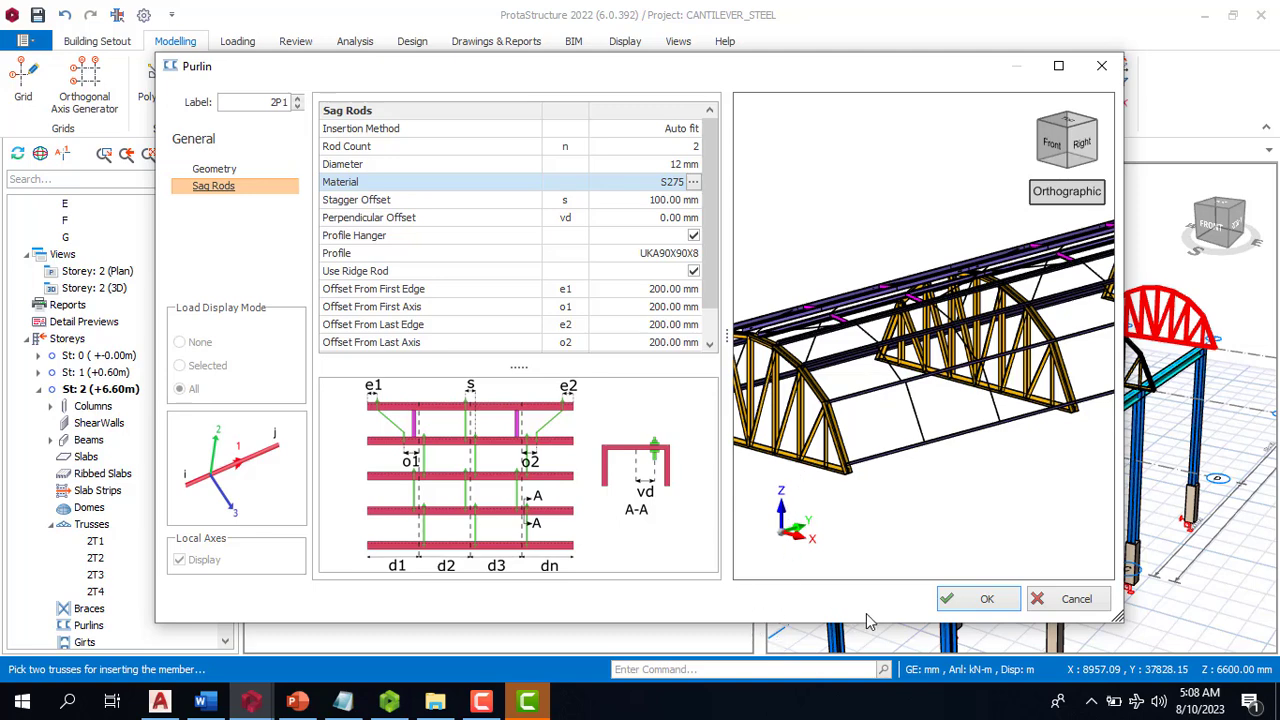
Insert the configured purlins with sag rods across the trusses and end the purlin command
click(975, 599)
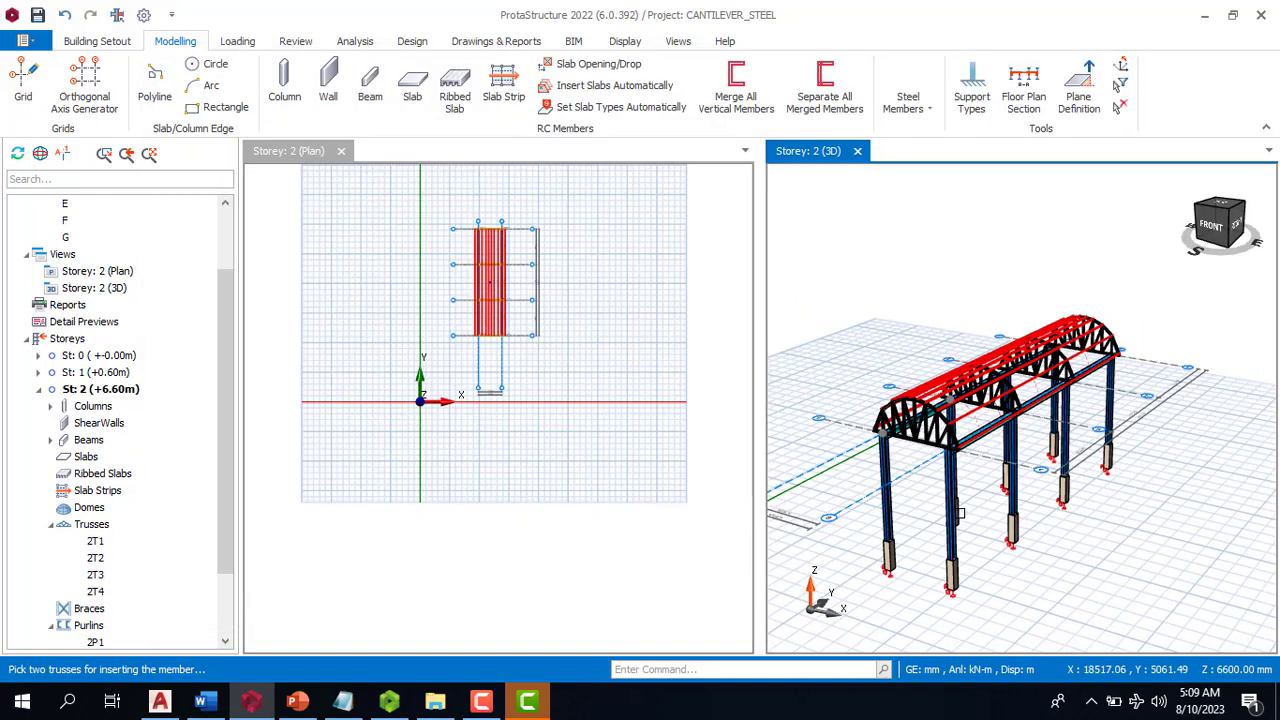
scroll(900, 425, up, 2)
scroll(1078, 455, down, 2)
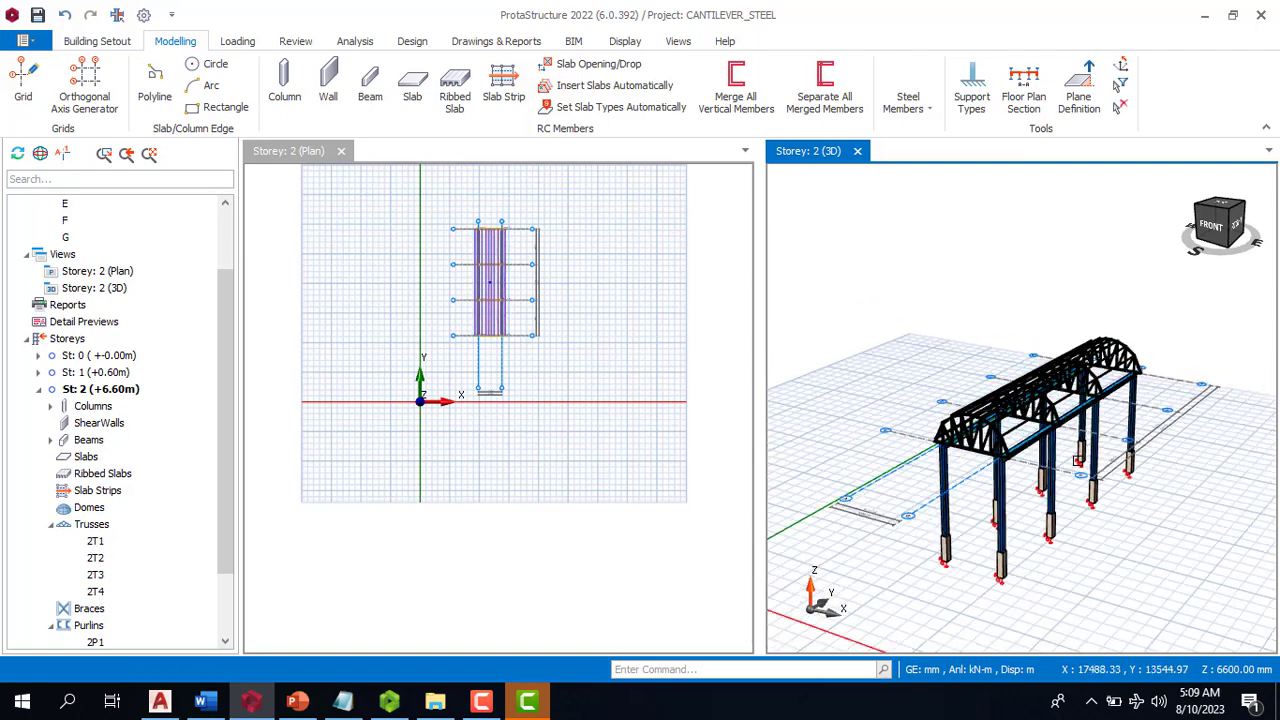
Inspect the purlins, sag rods and hangers along the trusses in the 3D model from several angles
scroll(915, 405, up, 5)
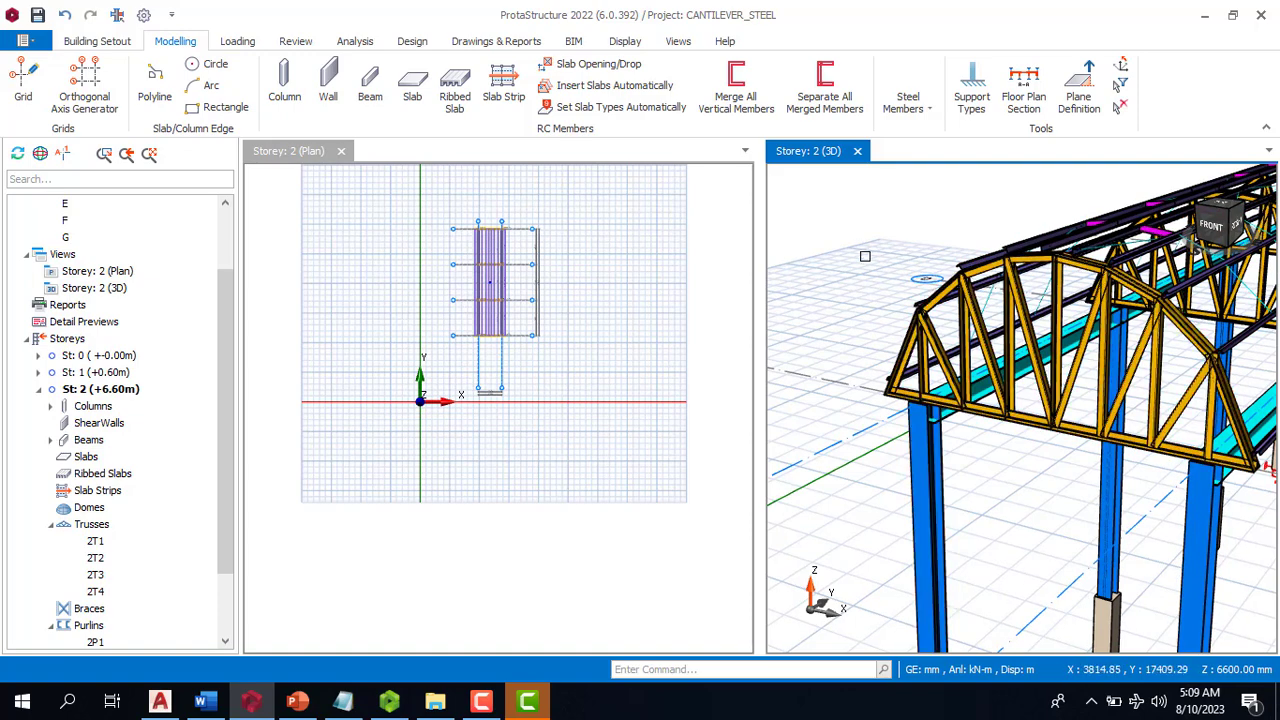
scroll(865, 256, down, 10)
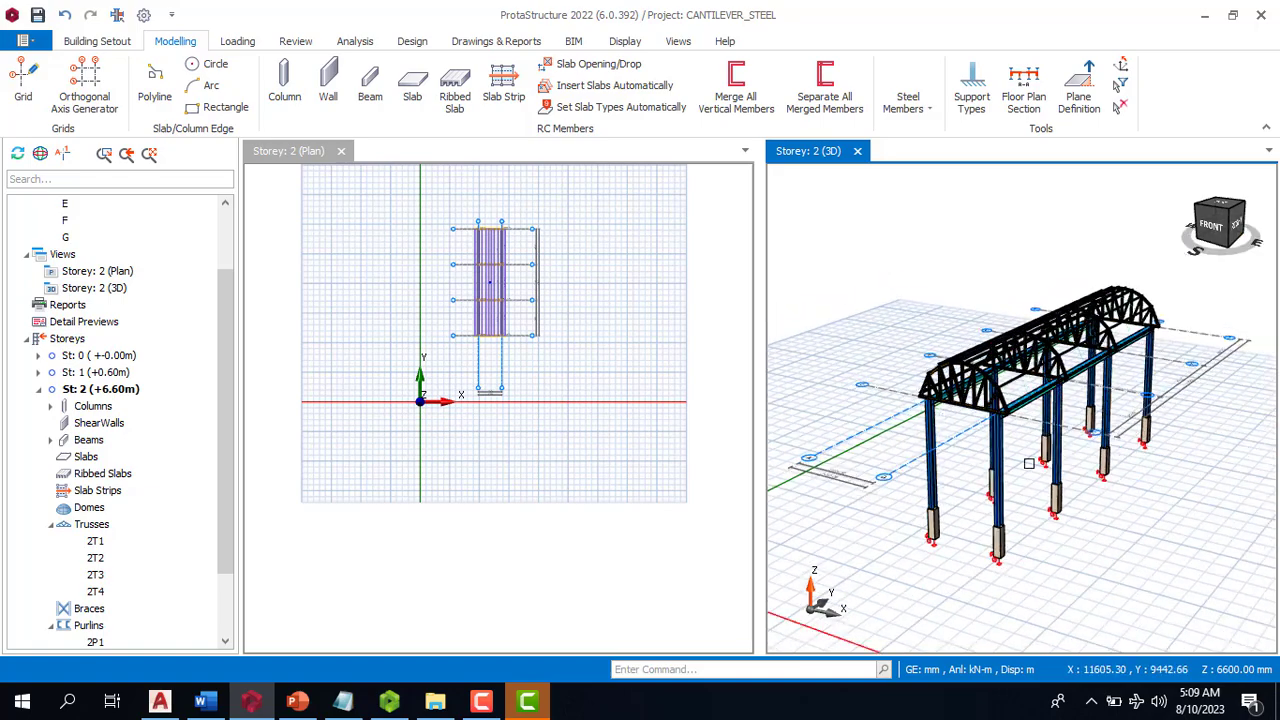
scroll(1029, 463, up, 10)
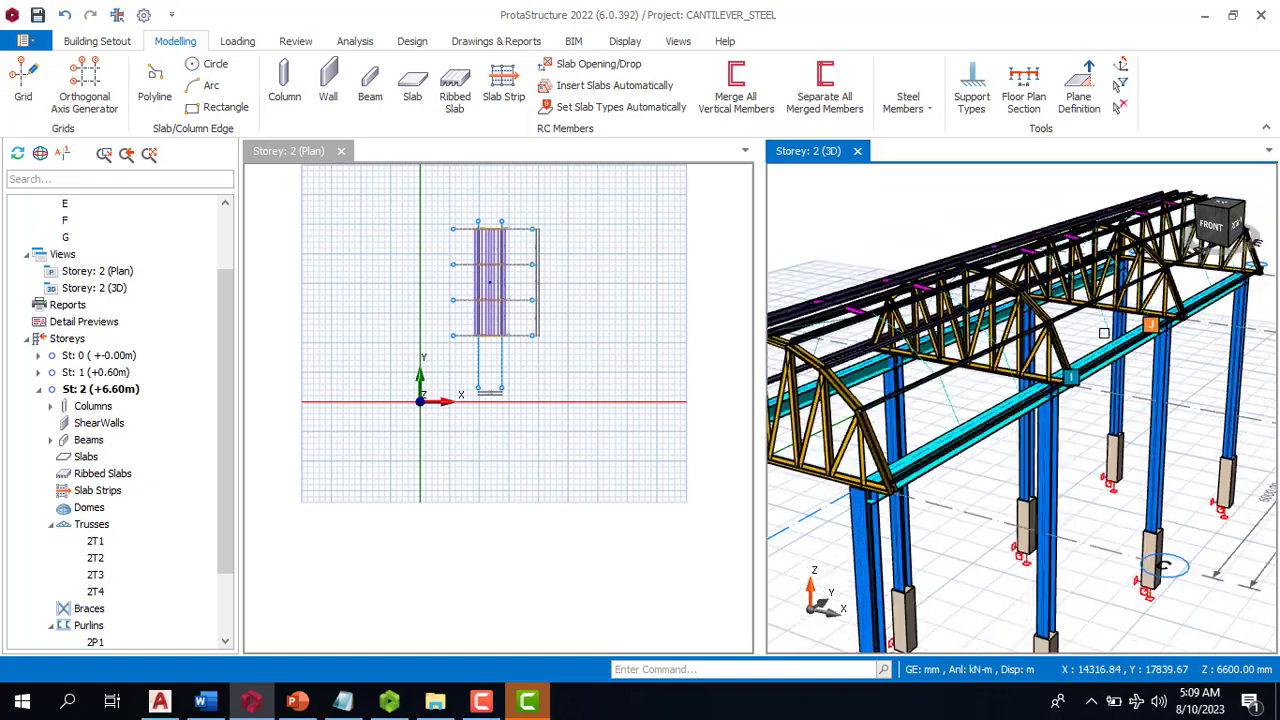
scroll(1104, 333, down, 8)
middle_drag(1009, 443, 1060, 472)
scroll(1035, 420, up, 8)
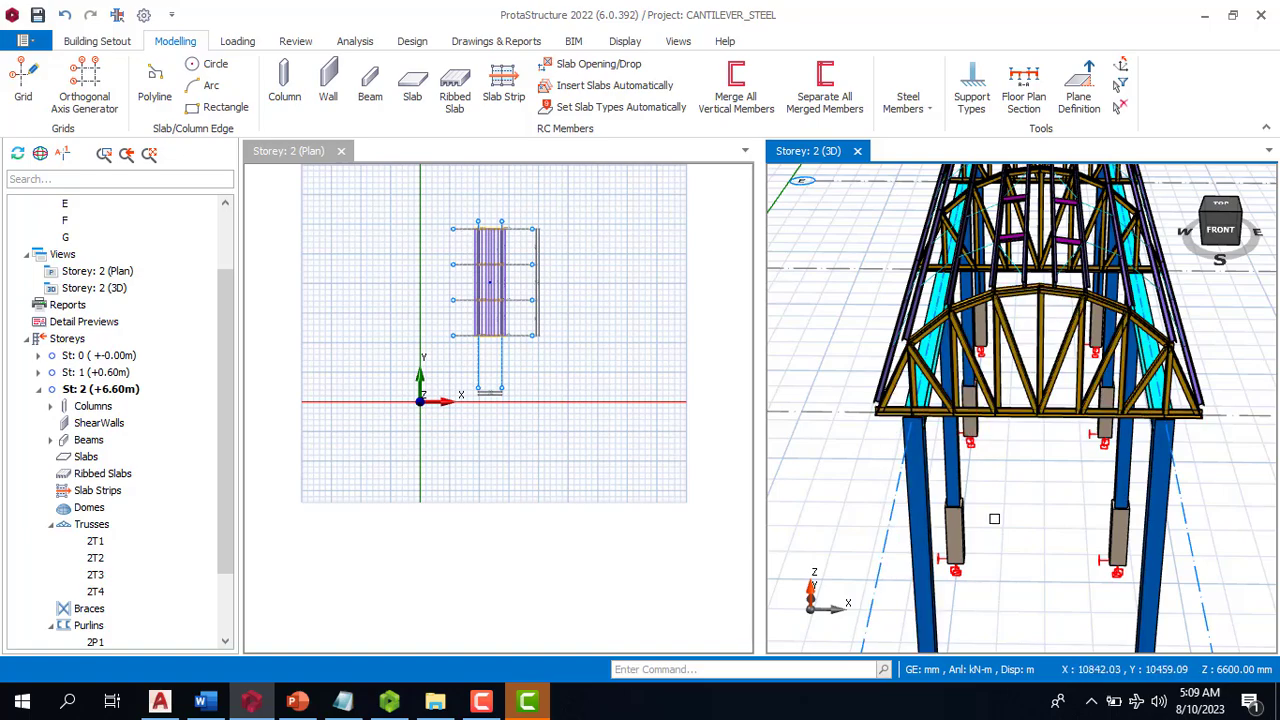
mouse_move(994, 519)
middle_down()
mouse_move(886, 450)
mouse_move(880, 474)
mouse_move(951, 517)
mouse_move(956, 497)
middle_up()
scroll(956, 497, down, 2)
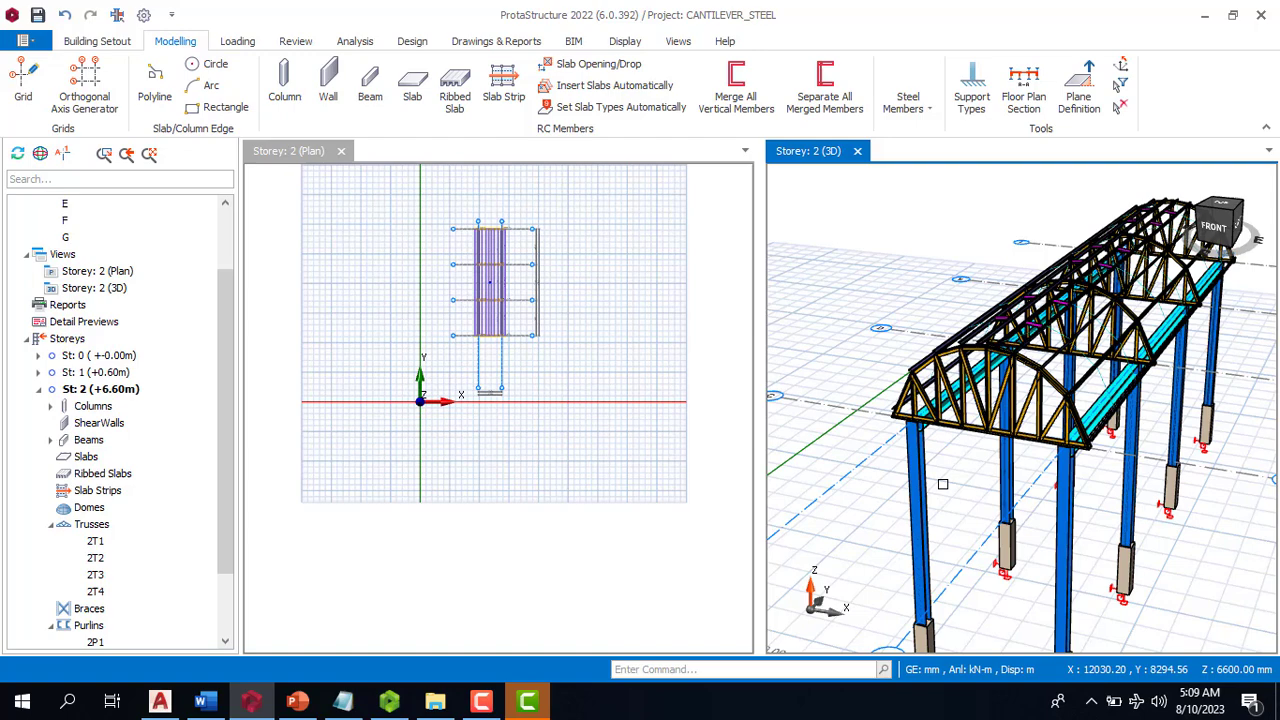
Delete the purlins from the truss roof
click(1092, 383)
key(Delete)
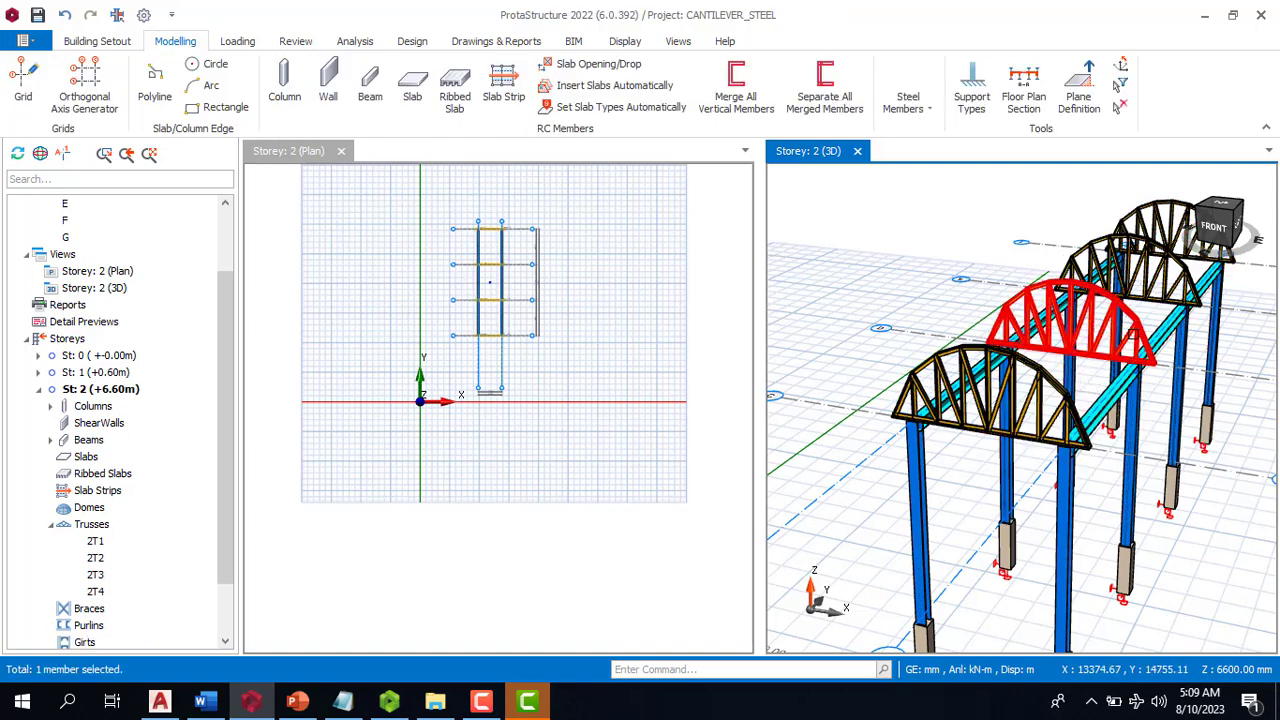
Select all four arched trusses in the 3D model and open their shared properties for editing
click(1130, 312)
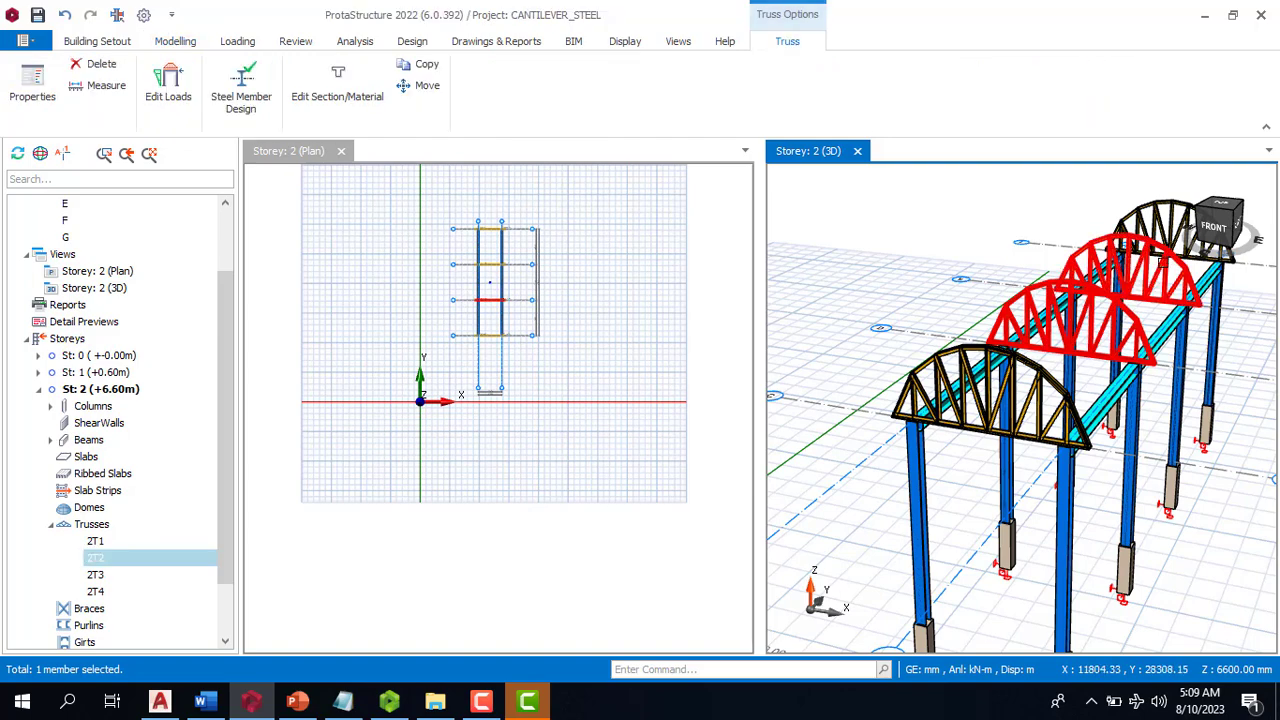
ctrl+click(1158, 262)
ctrl+click(1157, 214)
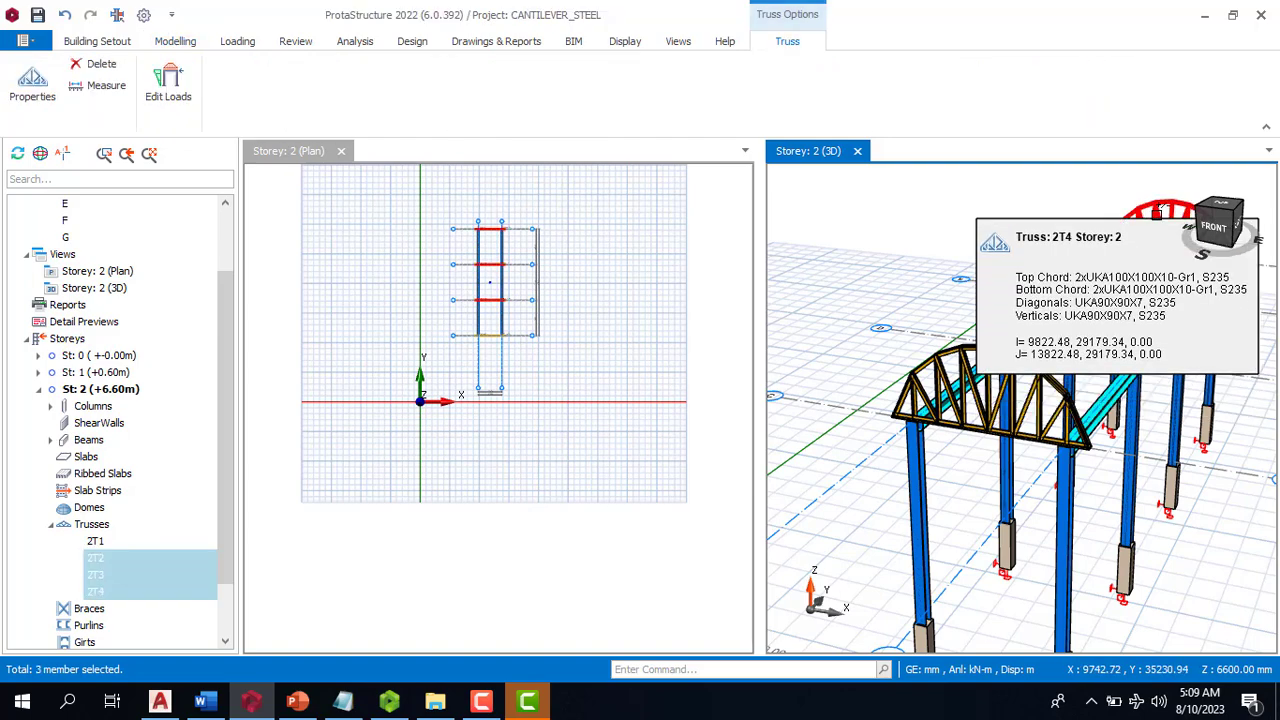
key(Delete)
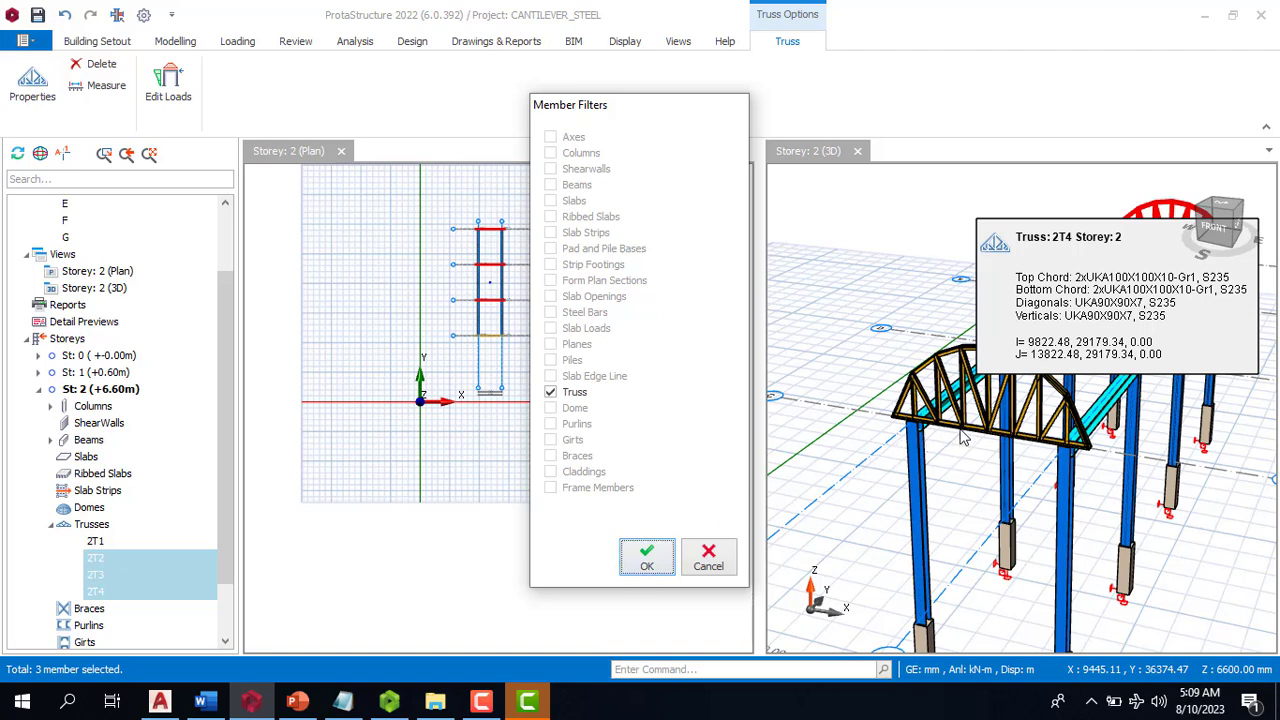
click(708, 558)
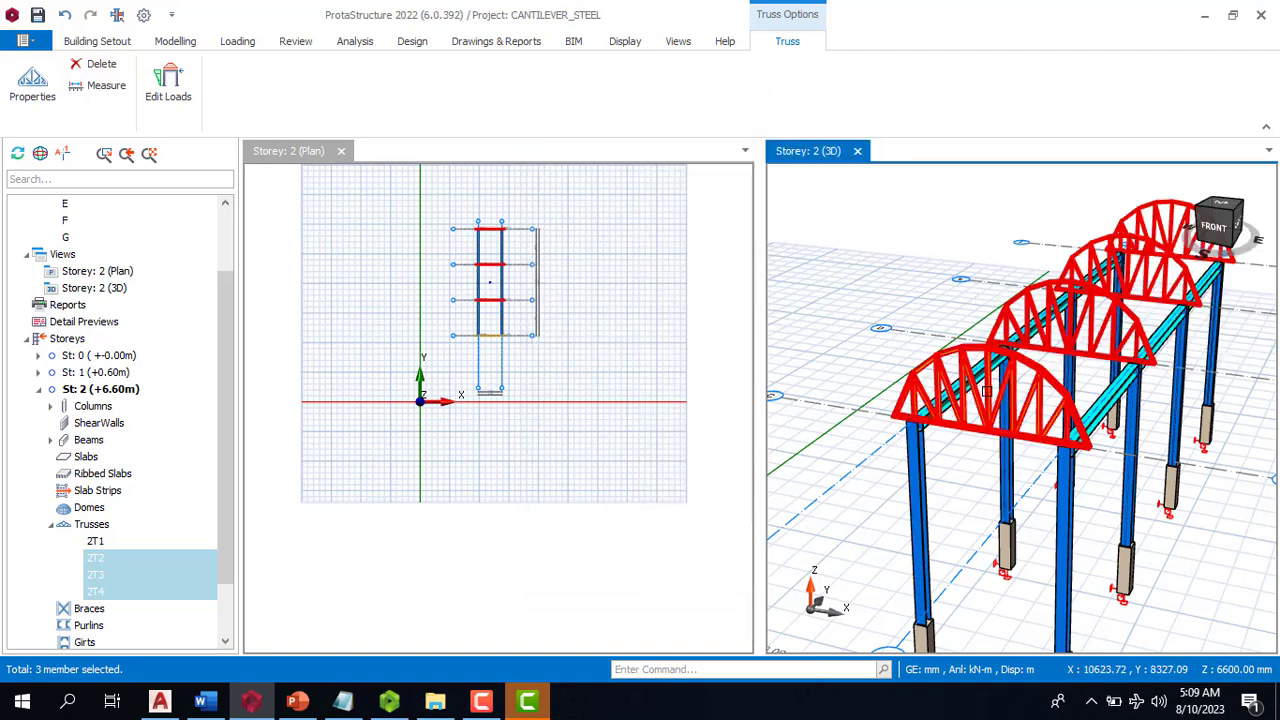
ctrl+click(987, 352)
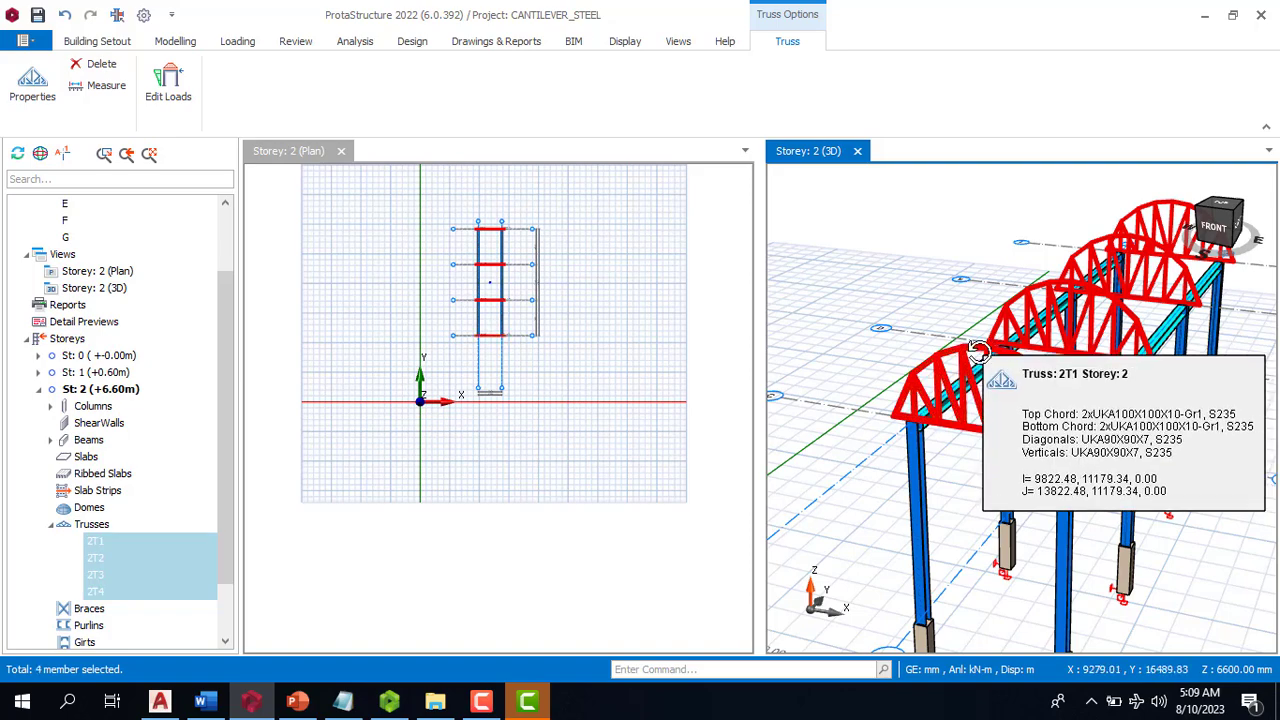
right_click(985, 352)
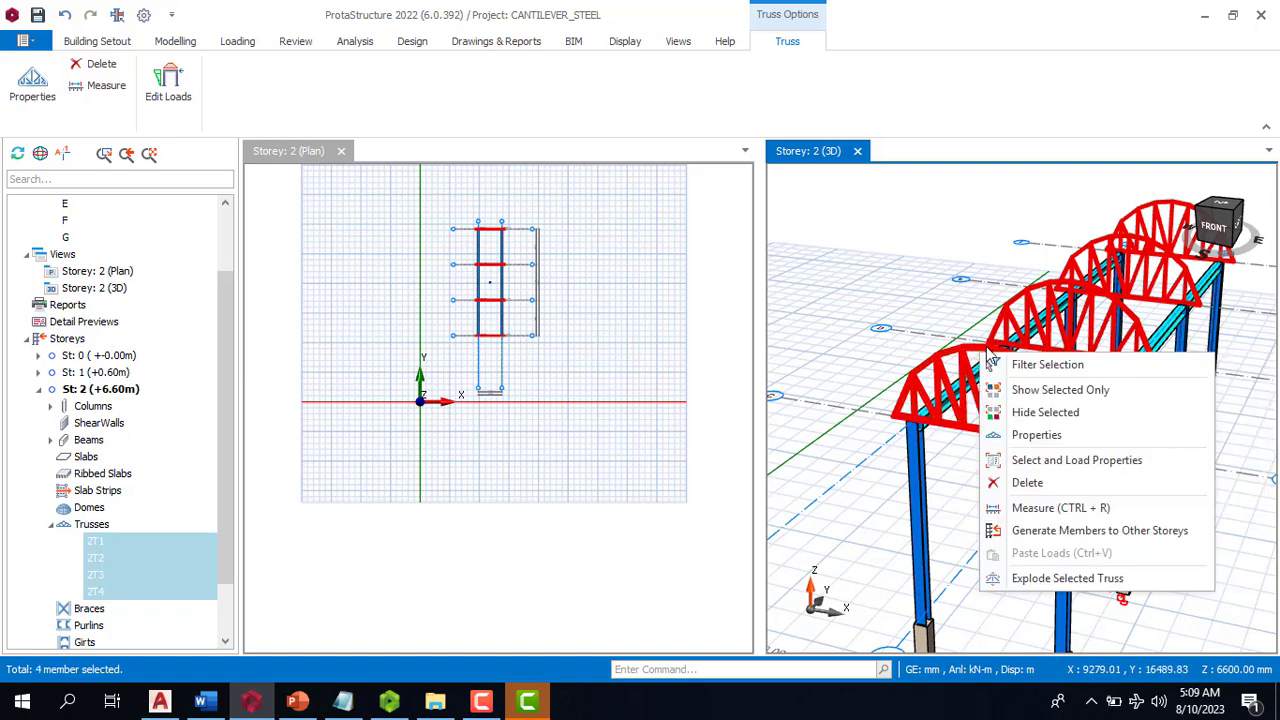
click(1036, 434)
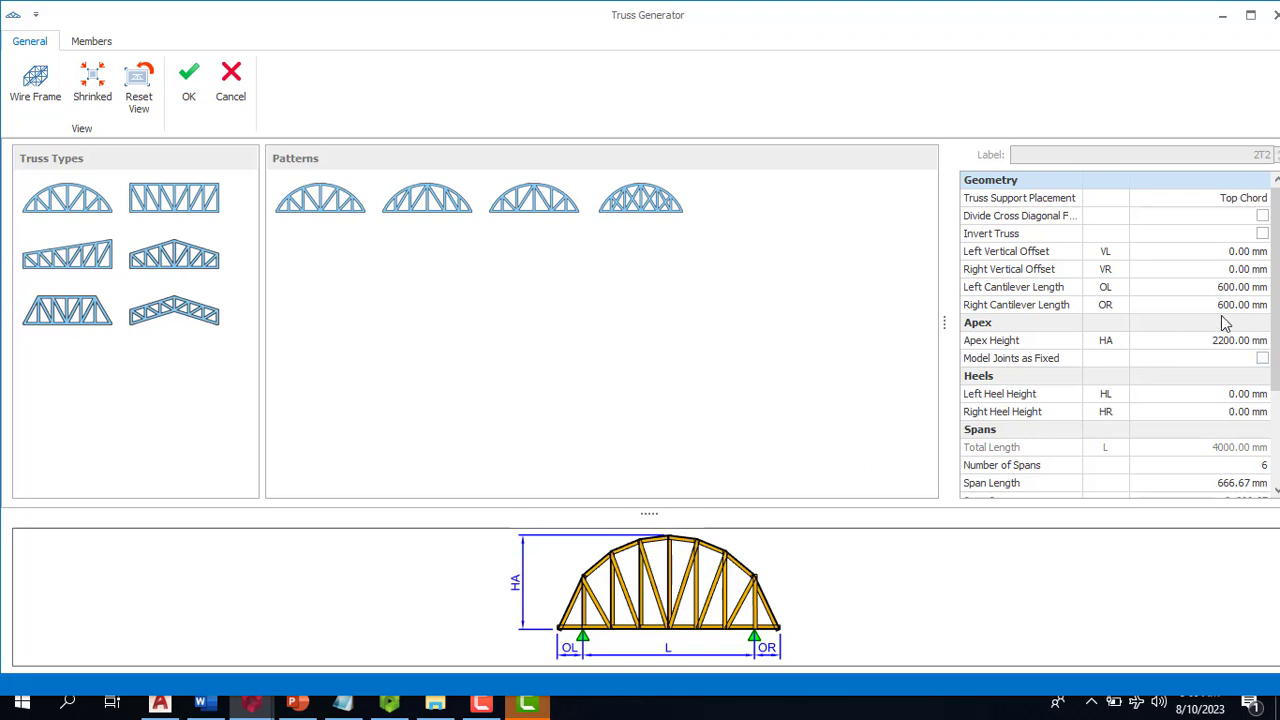
Set the left and right cantilever lengths of the selected arched trusses to 0 mm and apply the revised geometry
click(1232, 290)
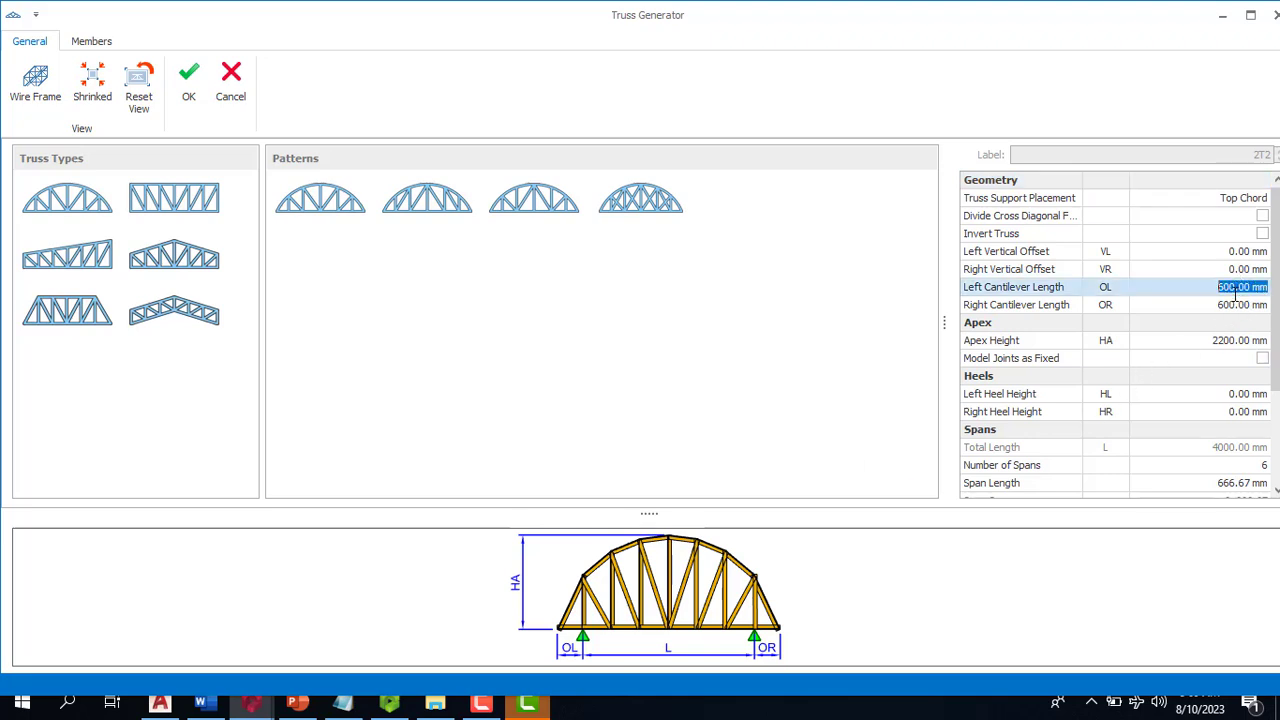
text(0)
click(1225, 307)
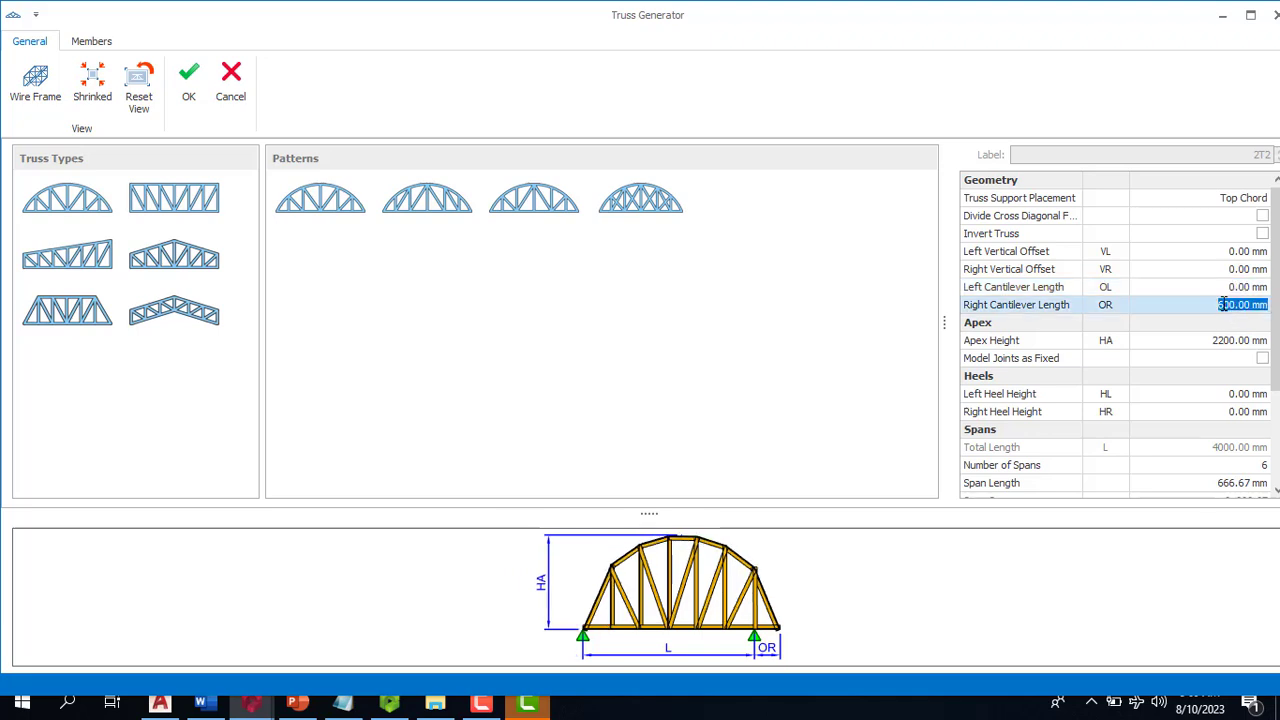
text(0)
click(1218, 342)
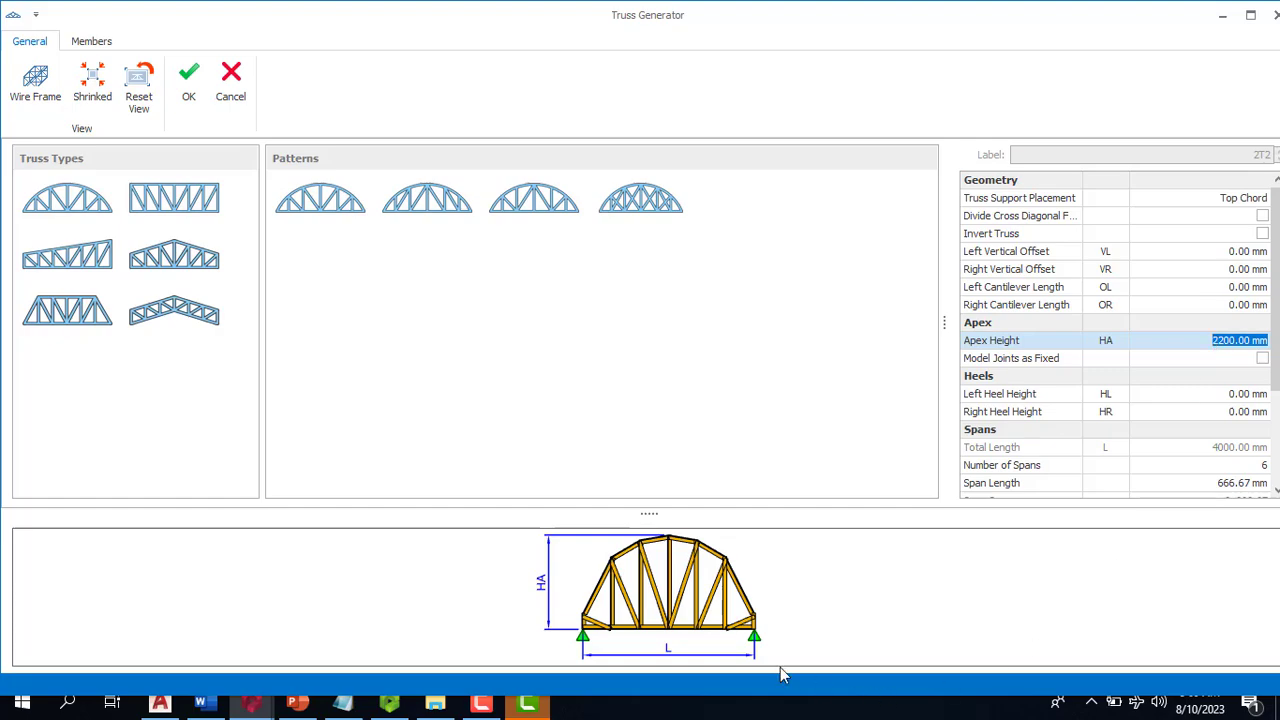
click(189, 84)
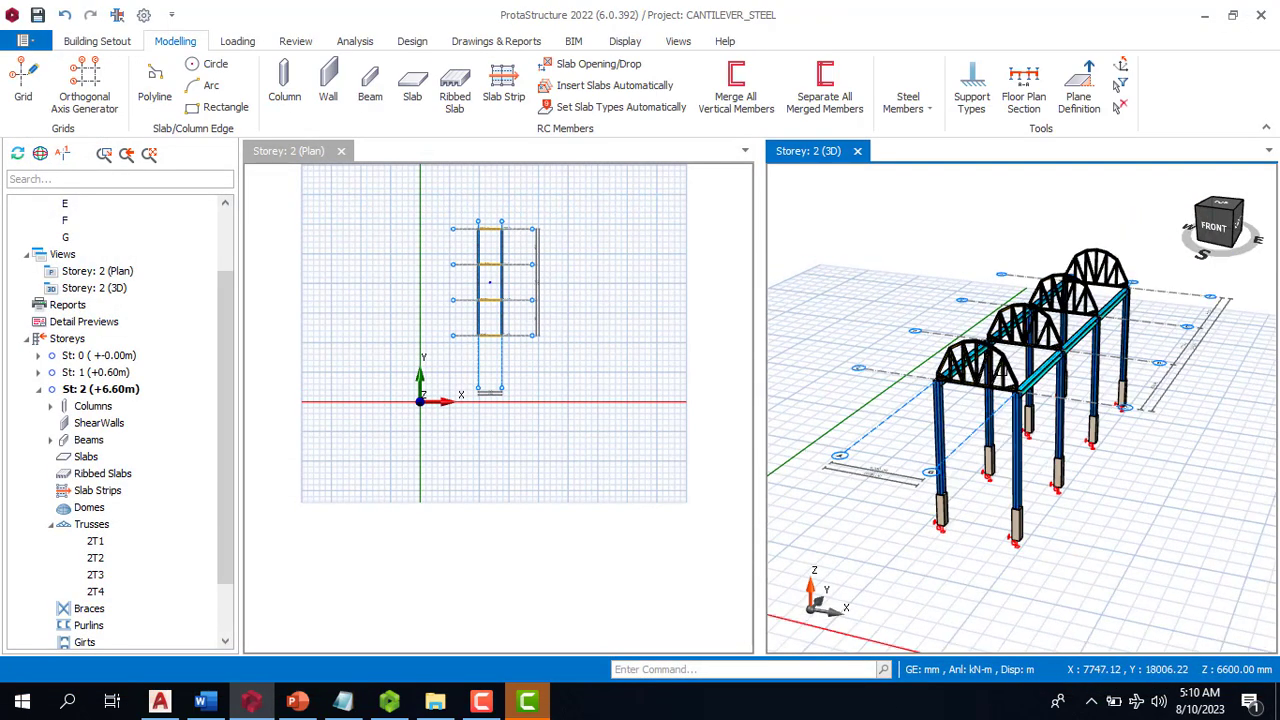
Insert UKPFC100X50X10 purlins on the top chords by truss joints, from the front truss to the rearmost truss, and end the command
scroll(1054, 383, up, 4)
scroll(996, 410, down, 2)
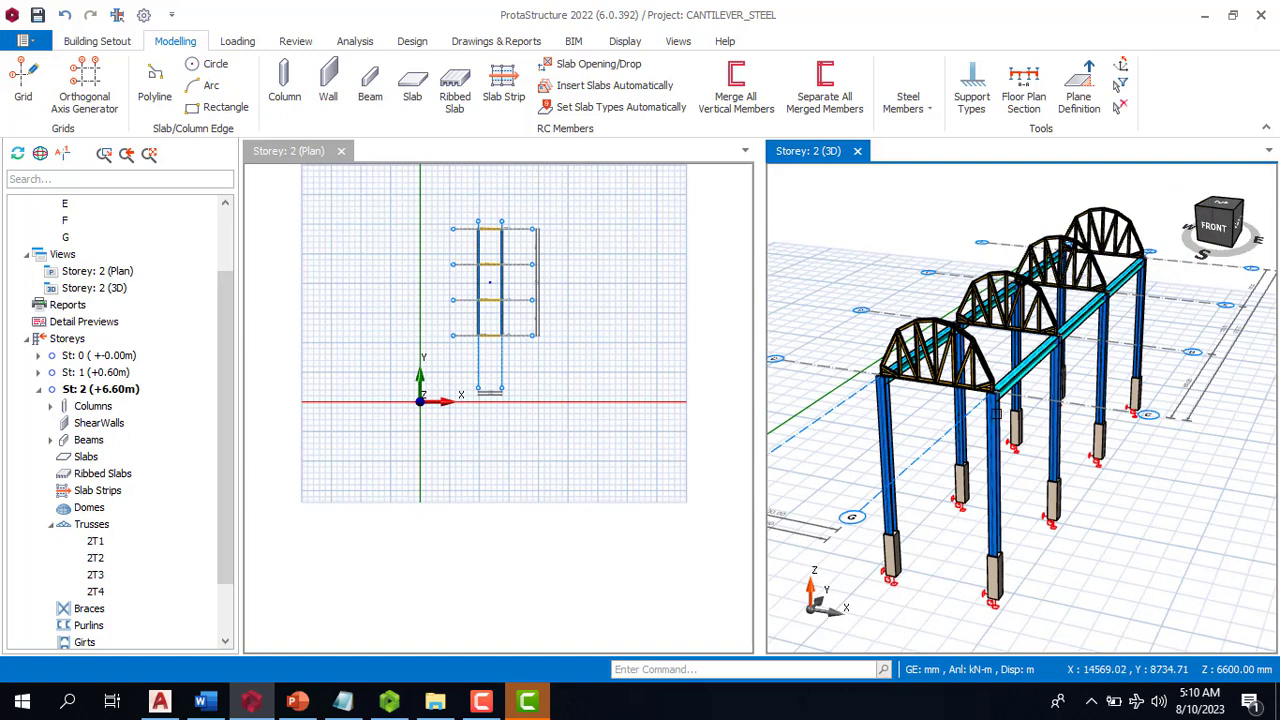
scroll(997, 411, up, 3)
scroll(990, 380, down, 5)
scroll(985, 357, up, 3)
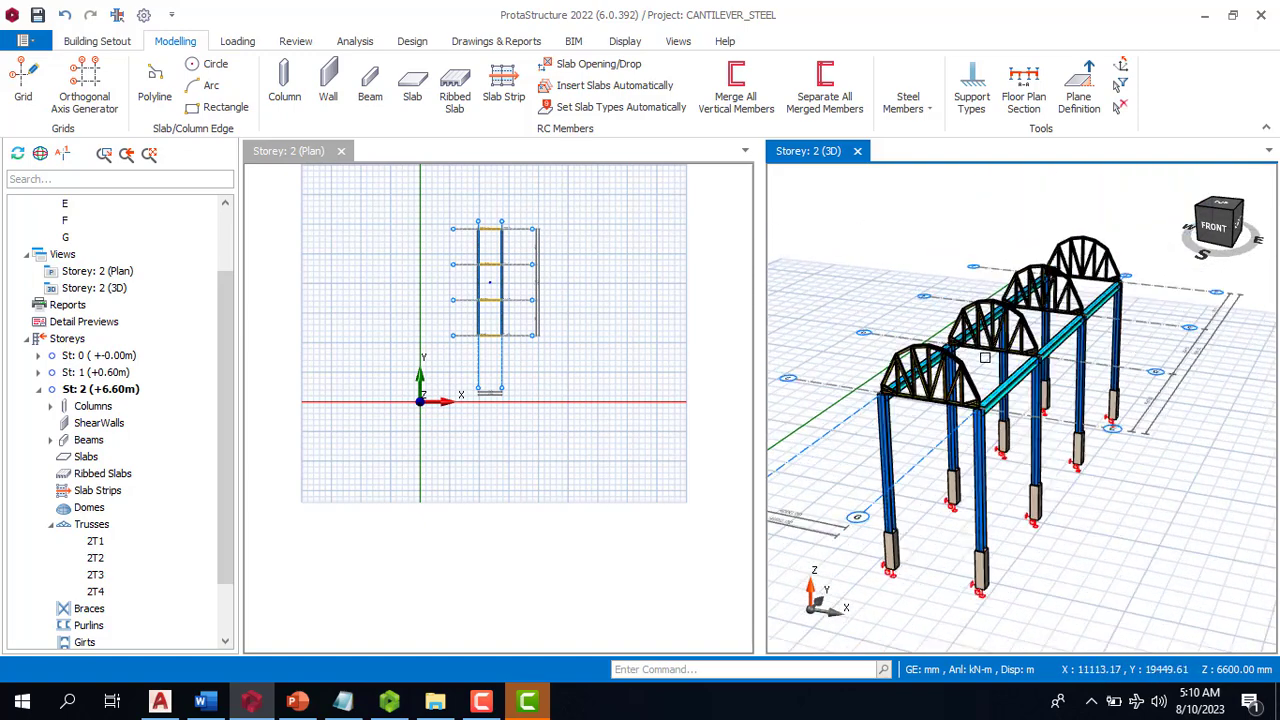
scroll(985, 357, up, 2)
click(895, 117)
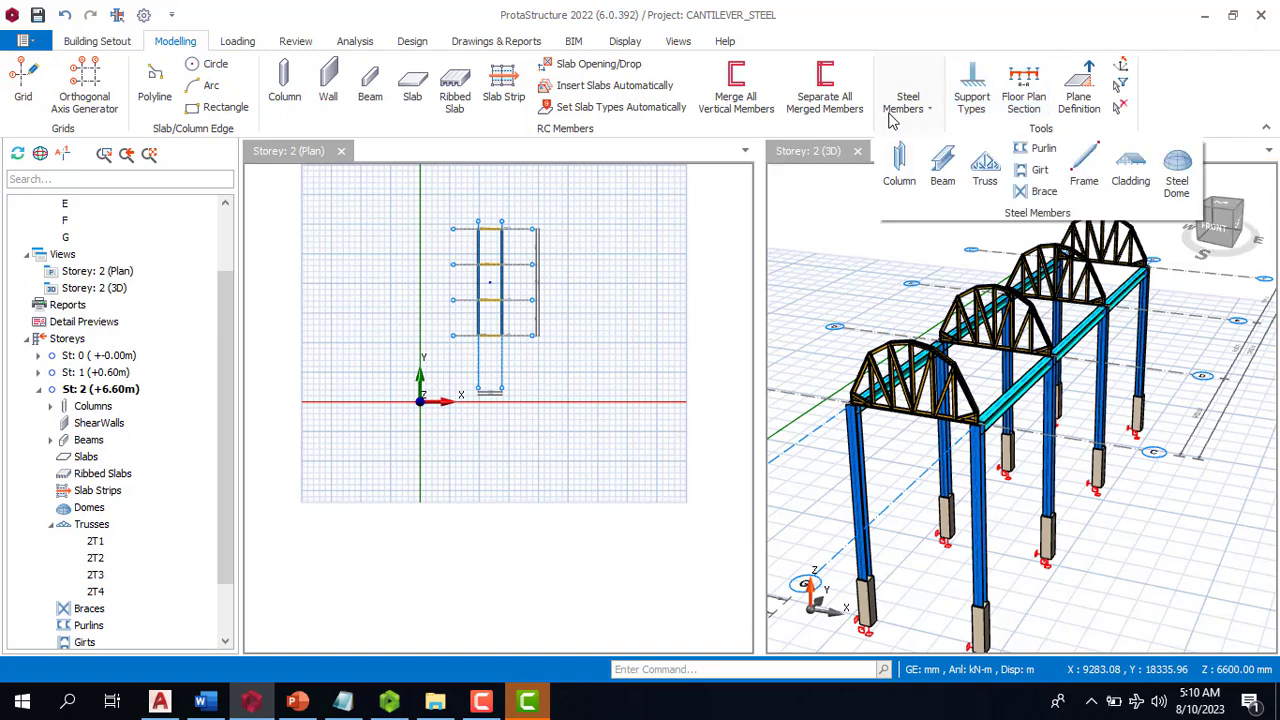
click(1040, 148)
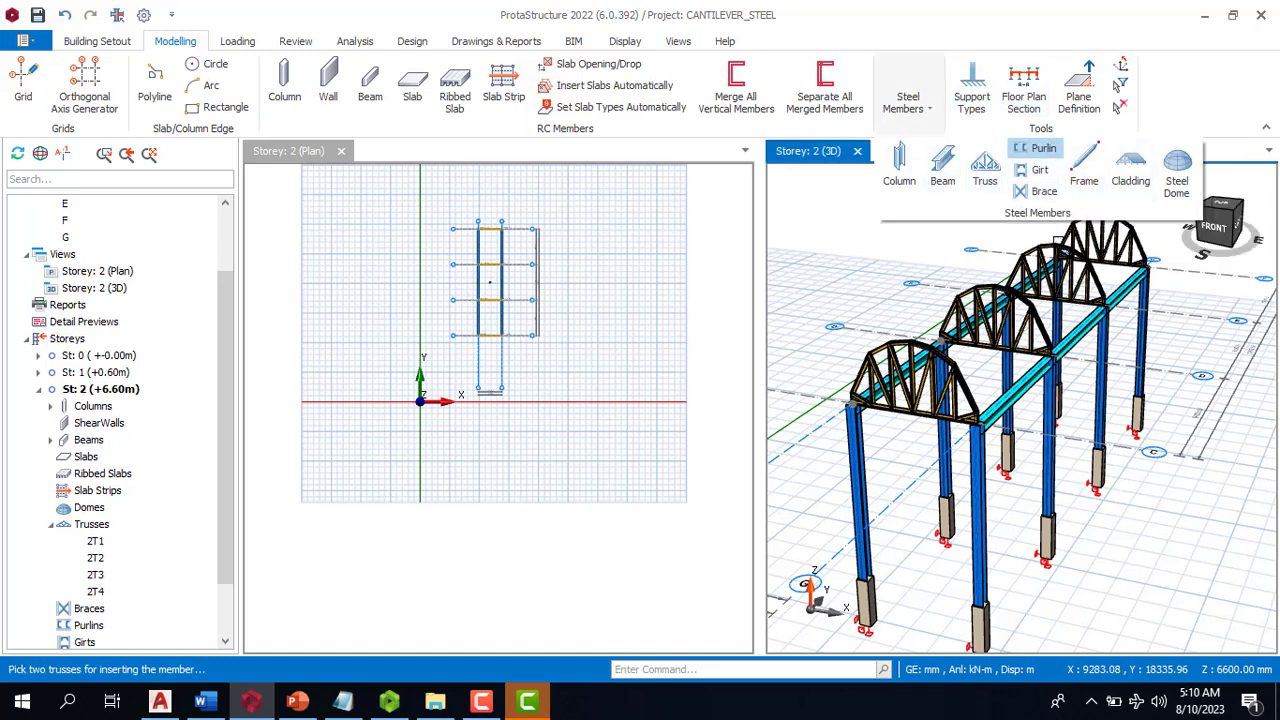
click(889, 349)
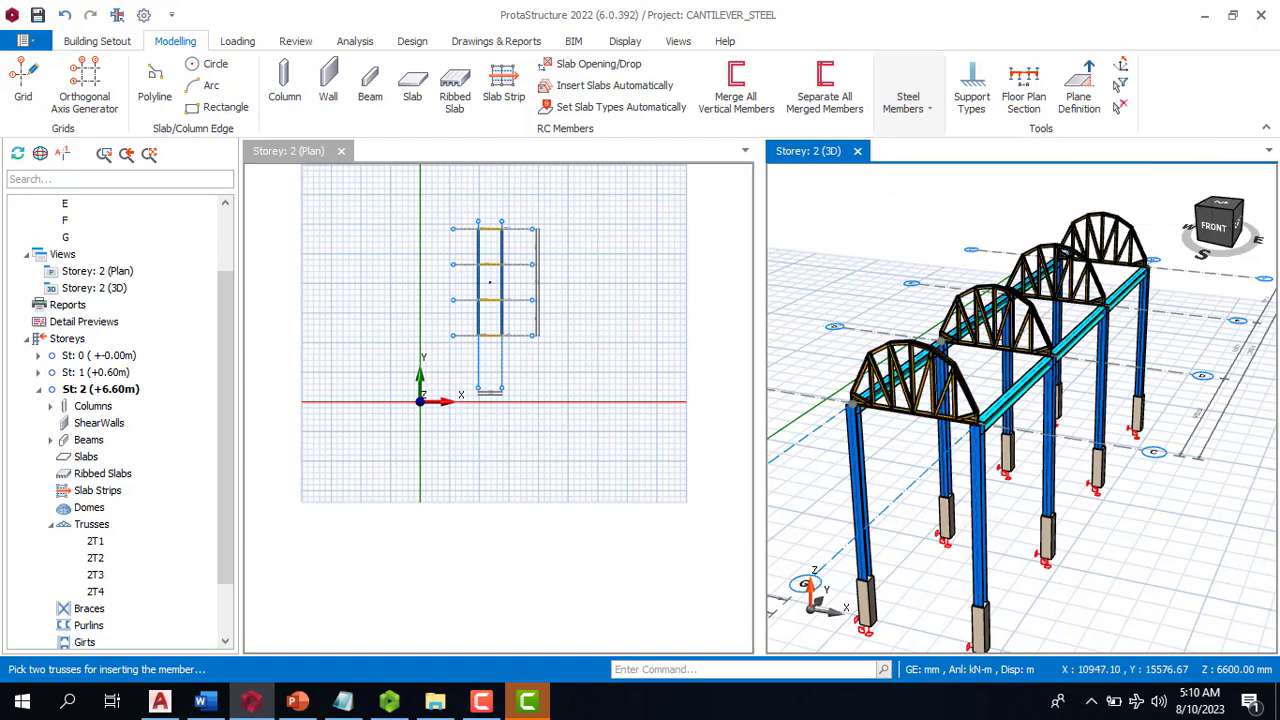
click(1079, 218)
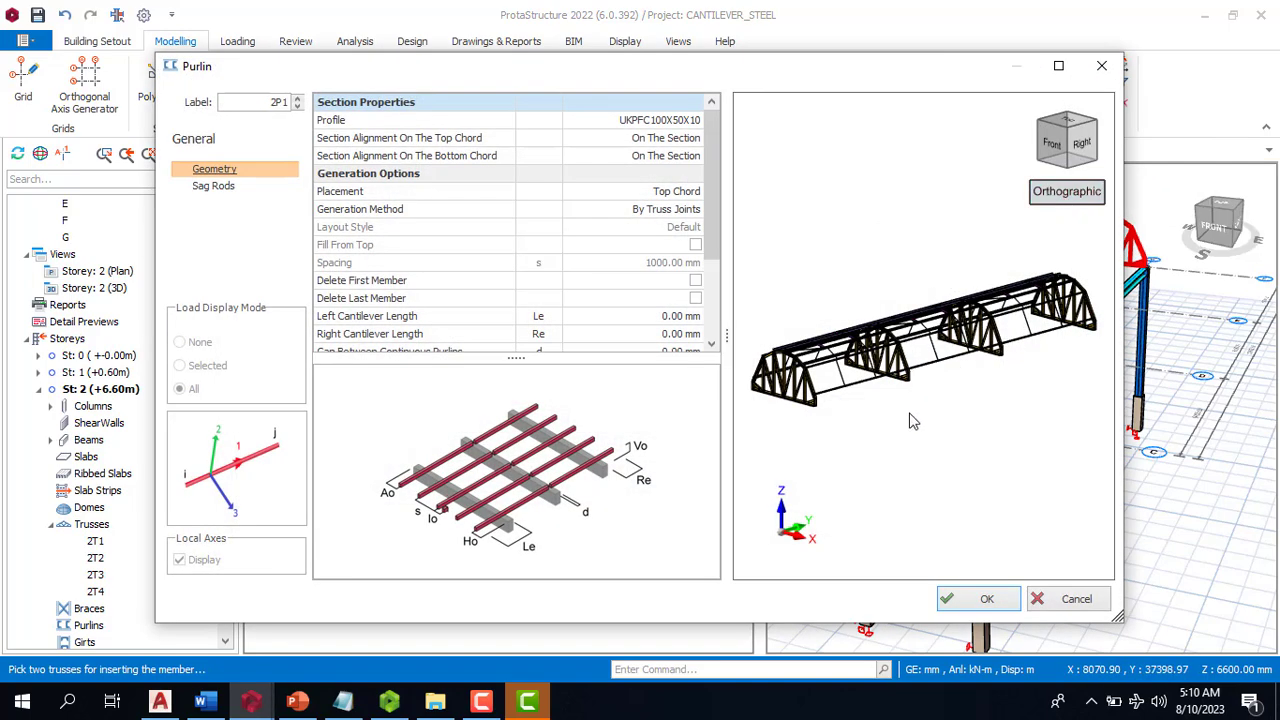
click(982, 598)
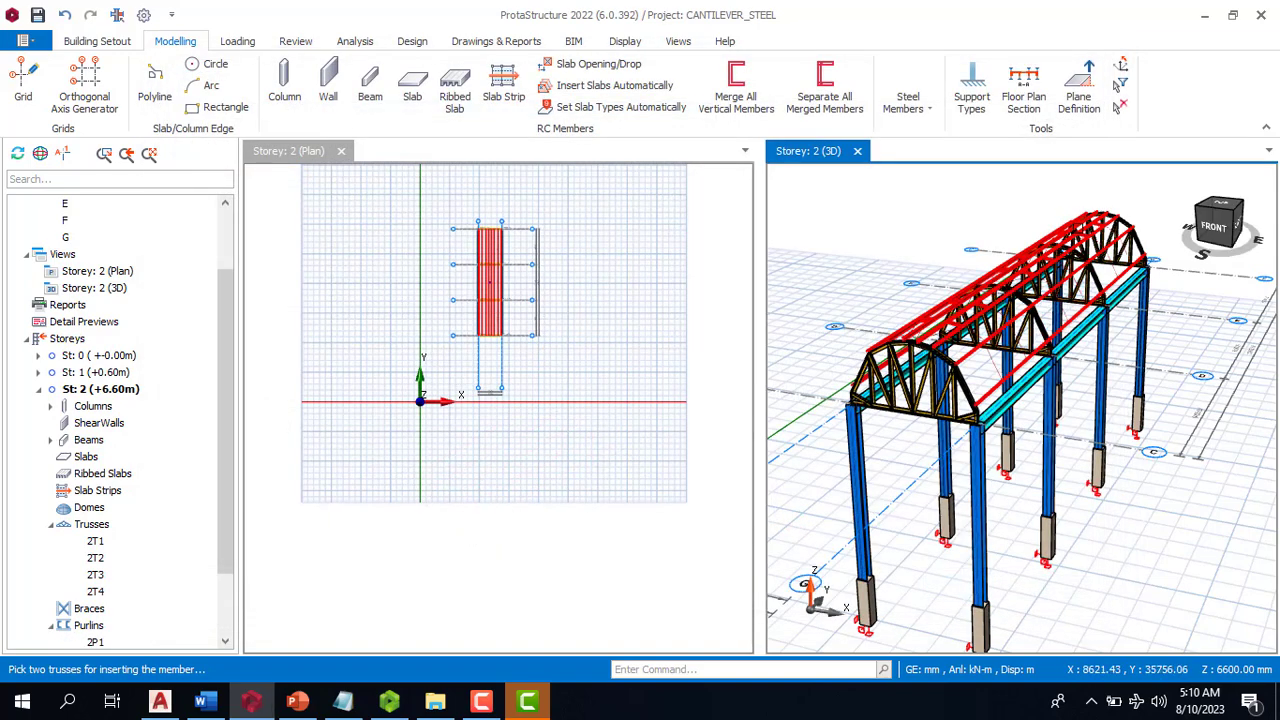
scroll(993, 408, down, 3)
mouse_move(995, 411)
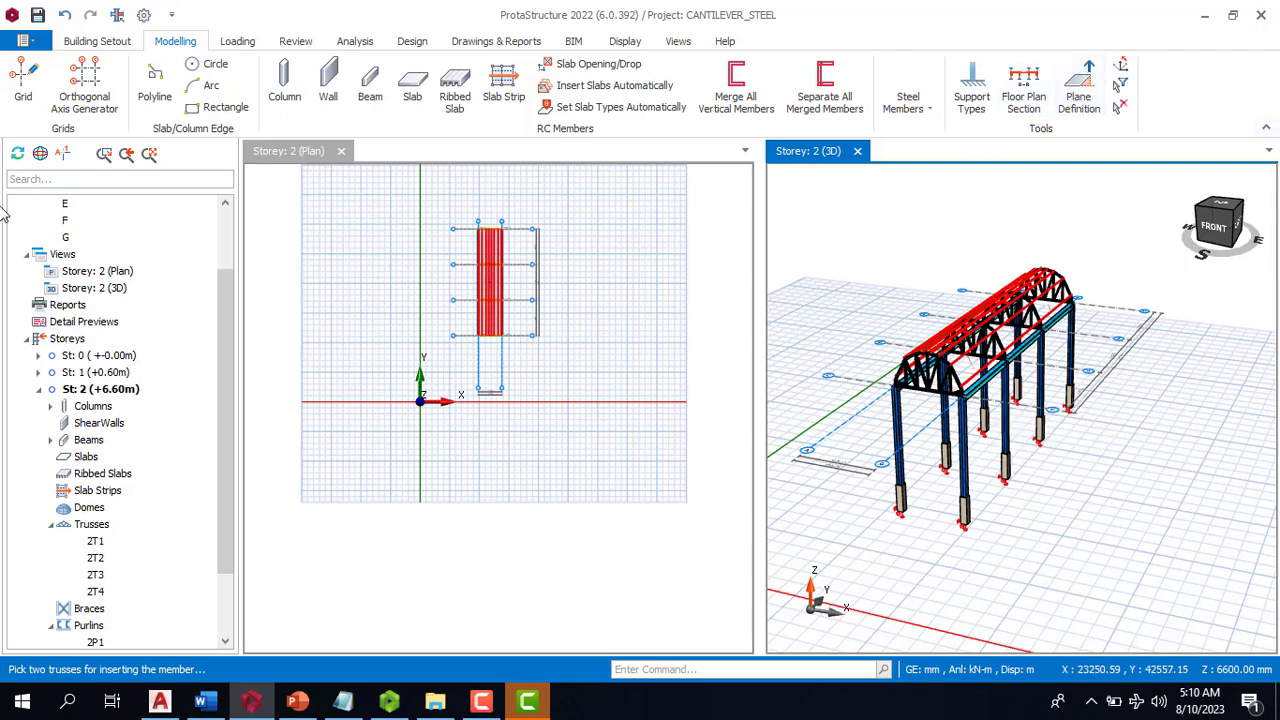
key(Escape)
Examine the new purlins and the trusses without cantilevers in the 3D model and the plan
scroll(921, 318, up, 3)
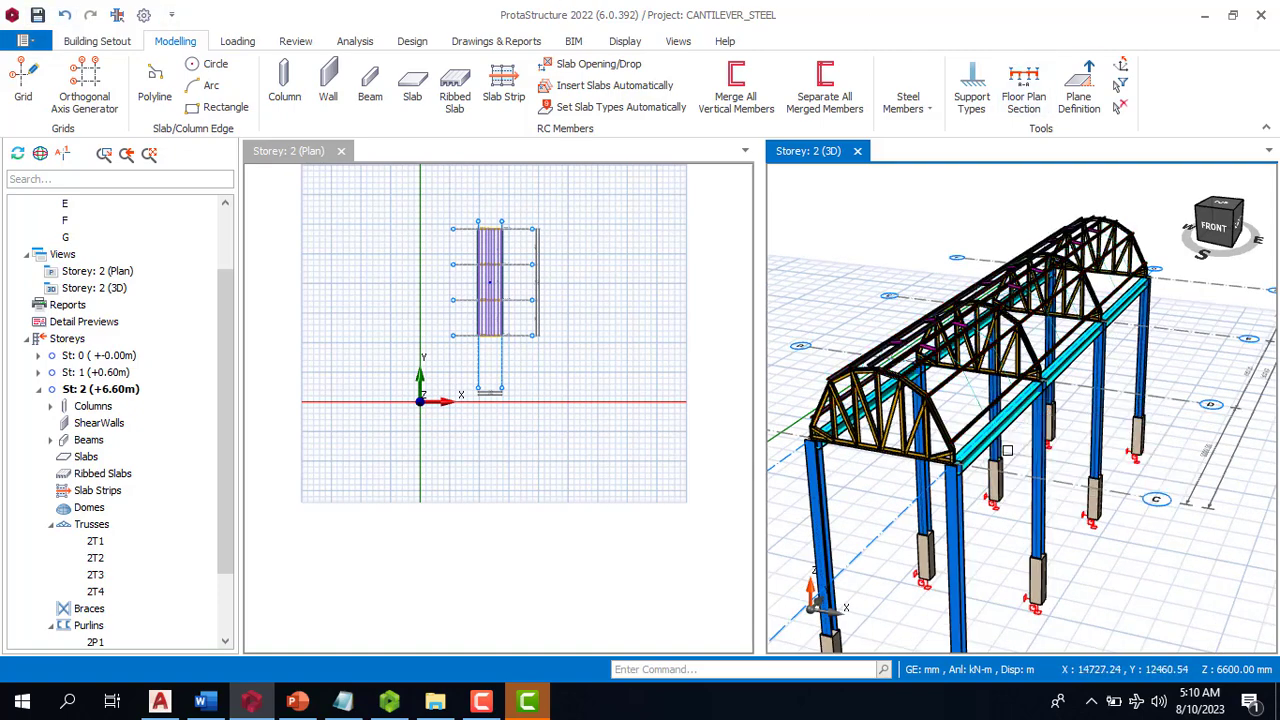
scroll(1008, 446, up, 2)
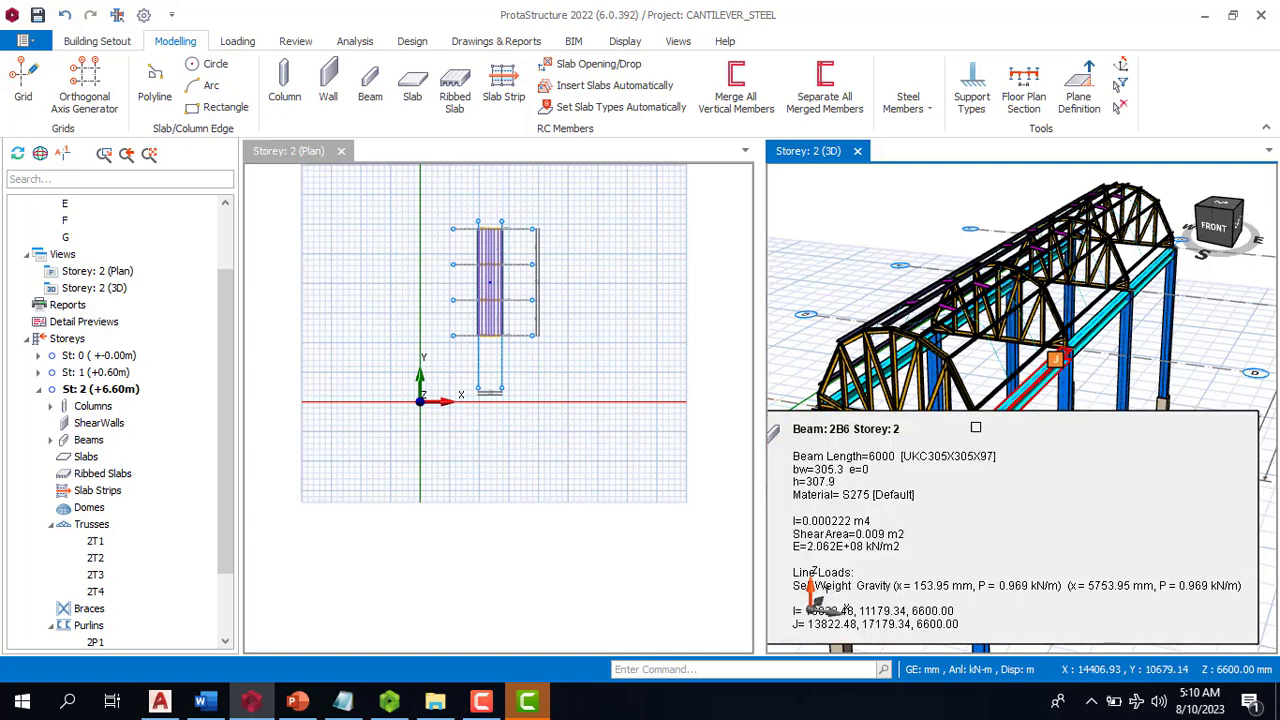
scroll(990, 440, down, 2)
scroll(990, 440, down, 2)
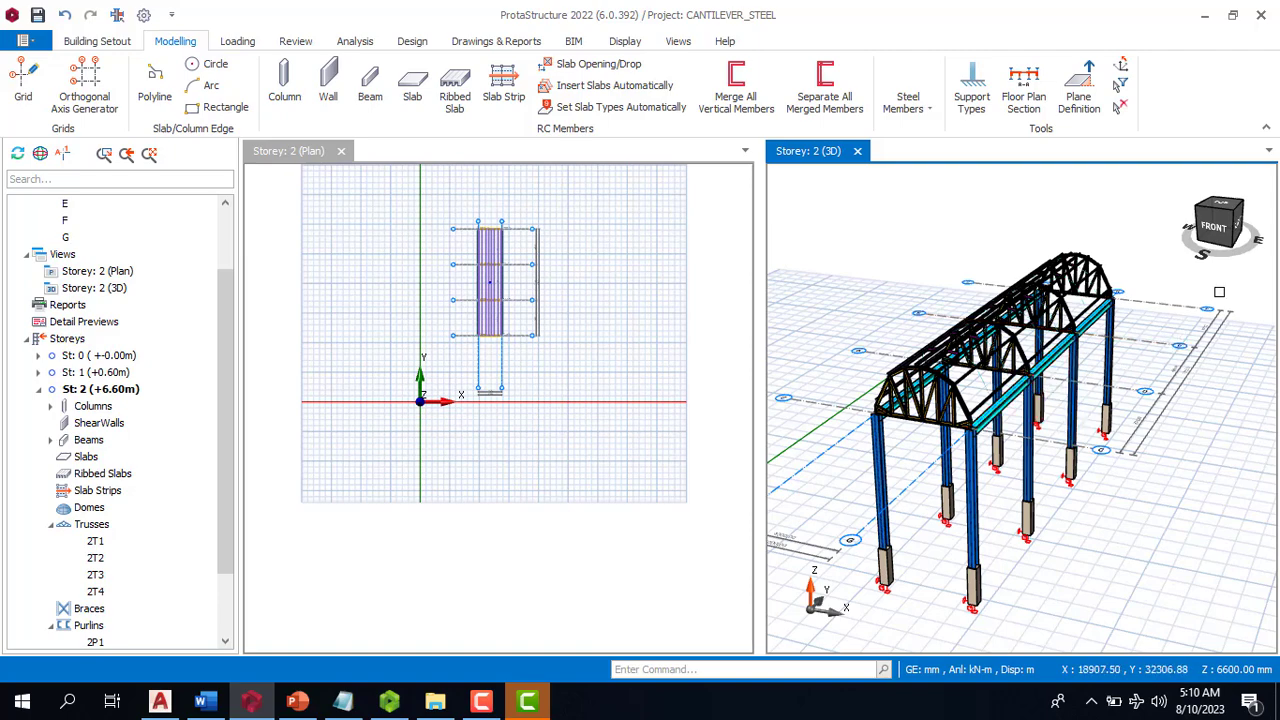
scroll(834, 402, up, 3)
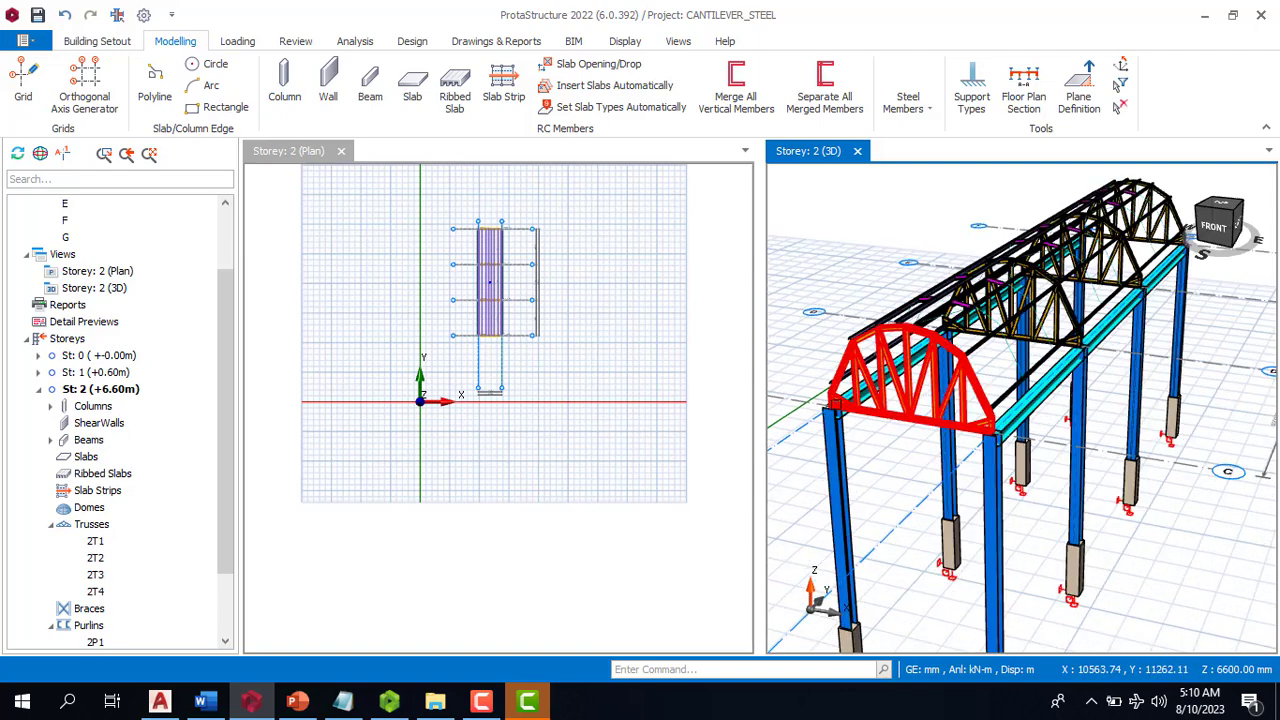
scroll(834, 402, down, 3)
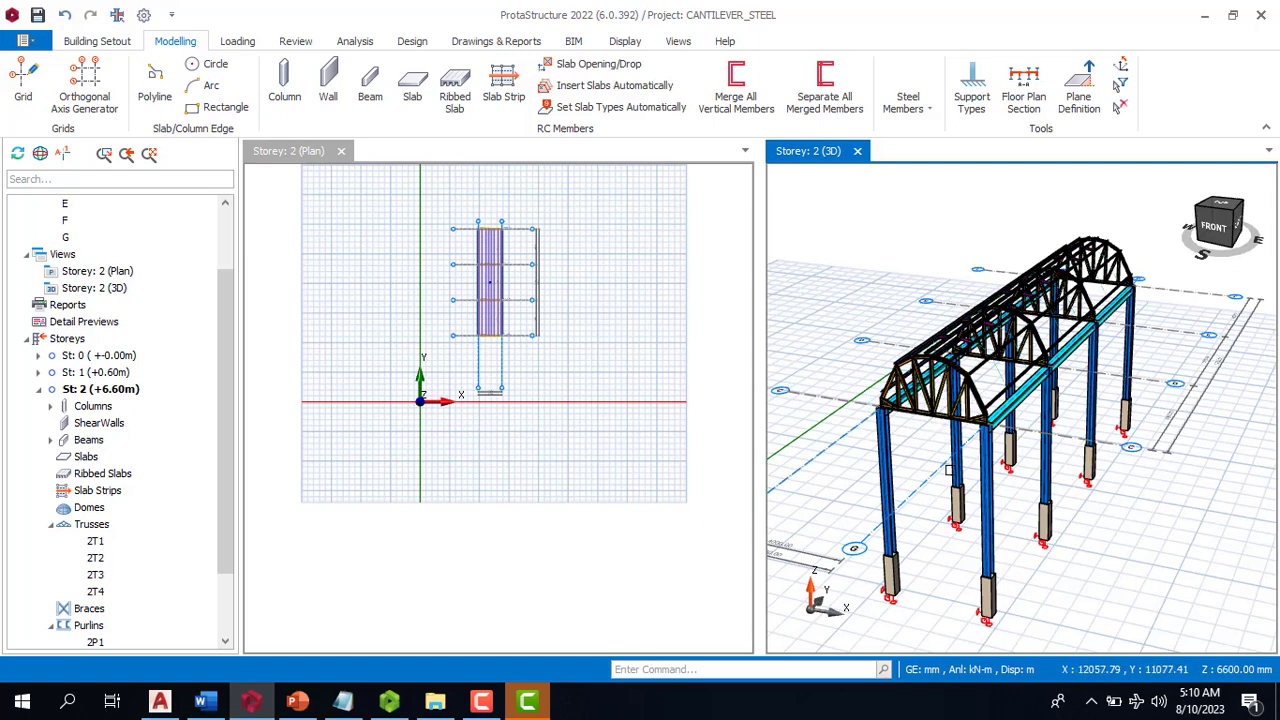
scroll(472, 300, up, 1)
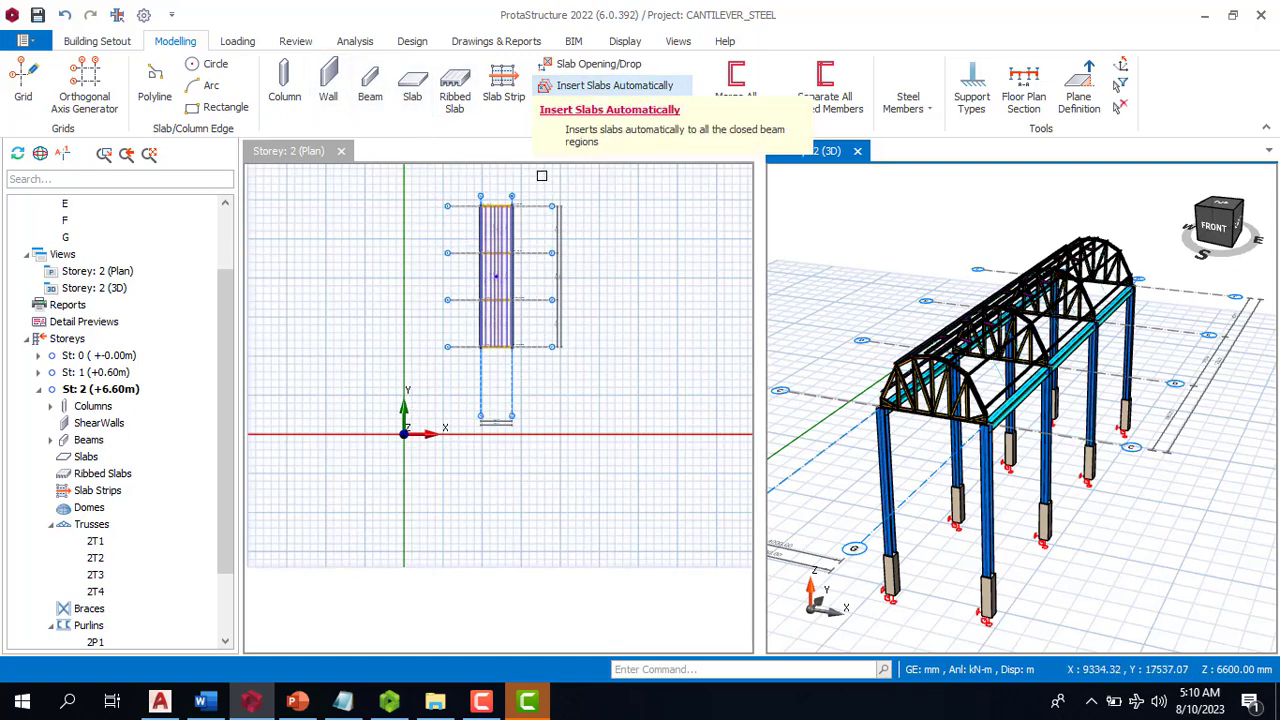
scroll(541, 176, up, 2)
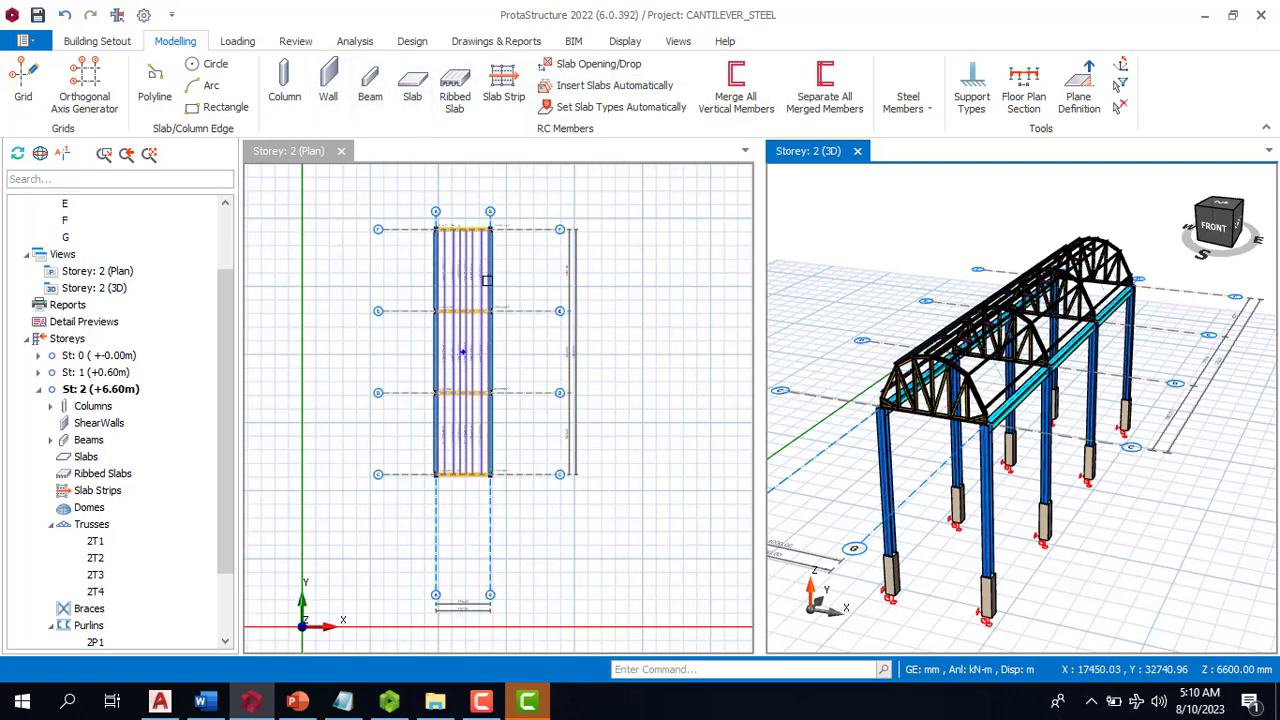
click(908, 100)
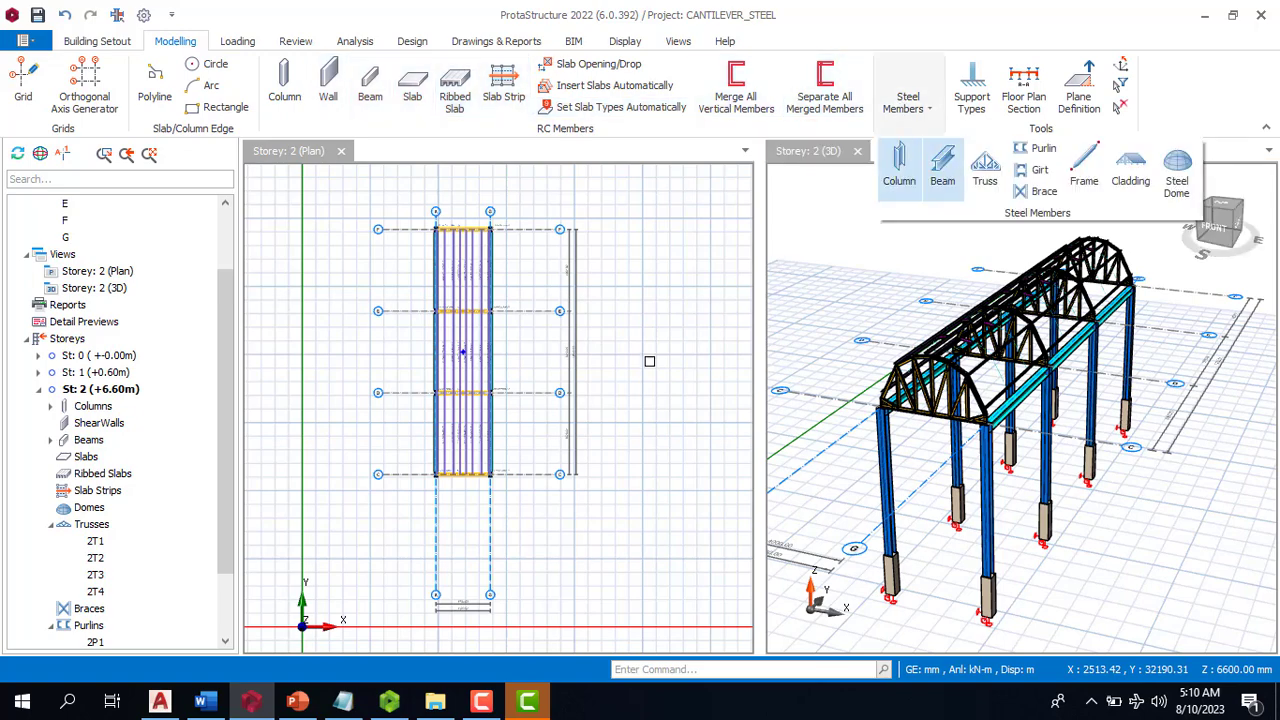
click(944, 170)
scroll(487, 181, up, 2)
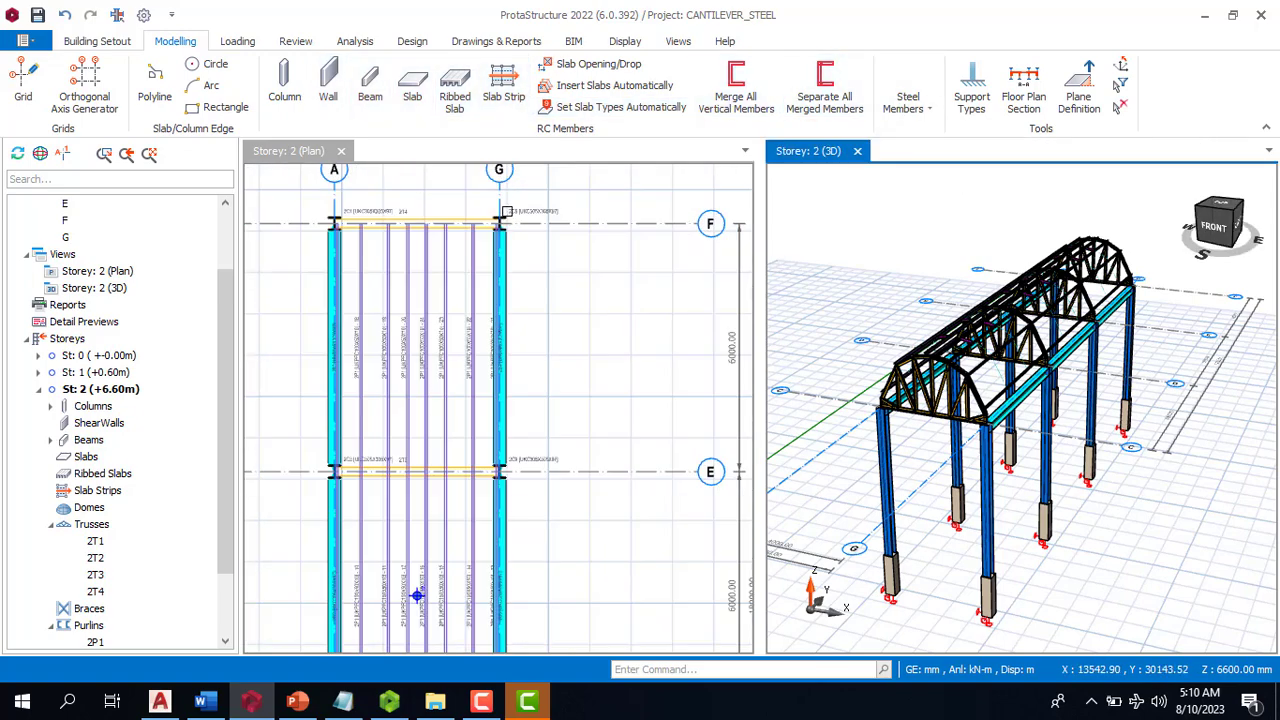
scroll(512, 220, down, 3)
scroll(502, 202, up, 2)
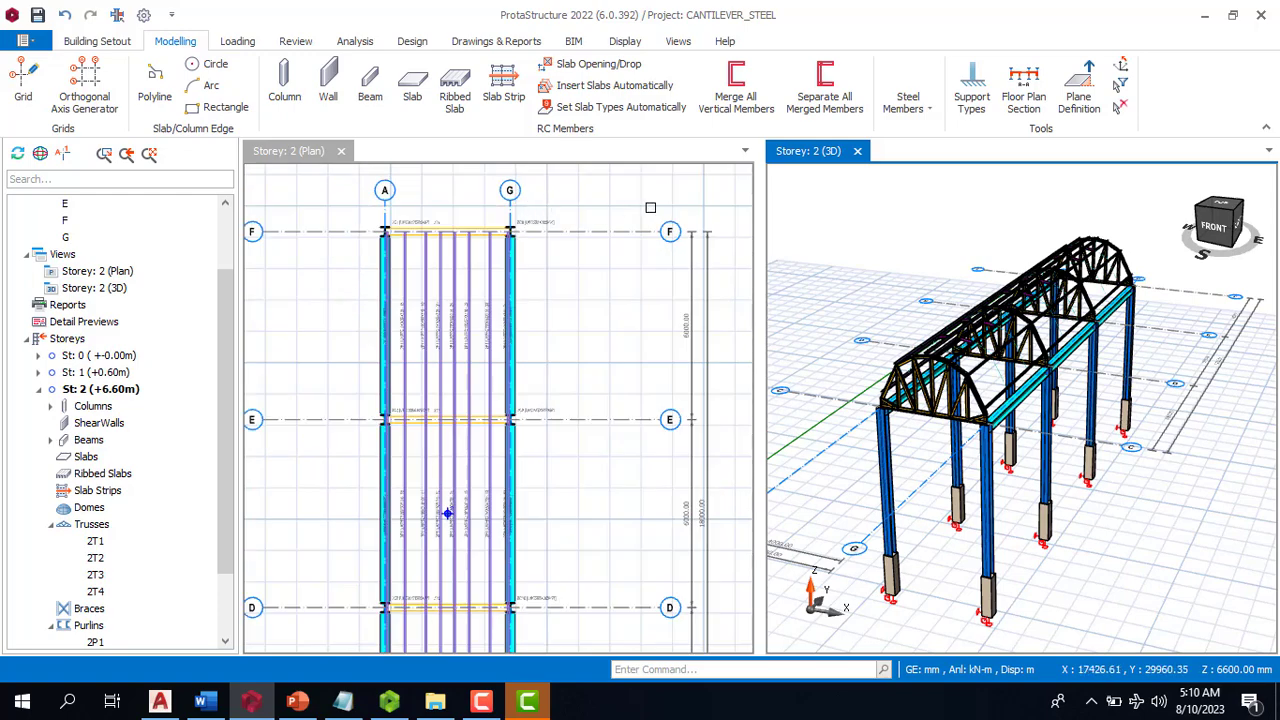
scroll(650, 212, down, 2)
scroll(493, 226, up, 2)
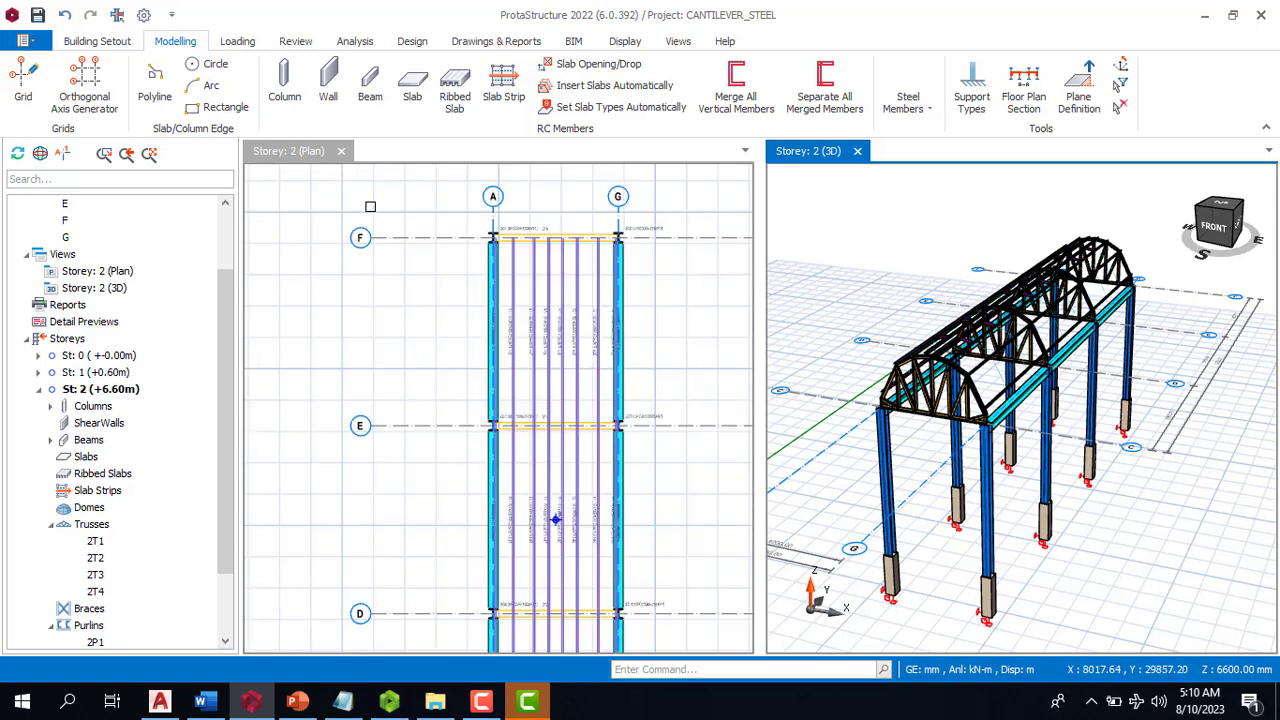
Offset grid axis G by 3000 mm away from axis A in the Storey 2 plan
scroll(491, 232, down, 3)
scroll(556, 230, up, 2)
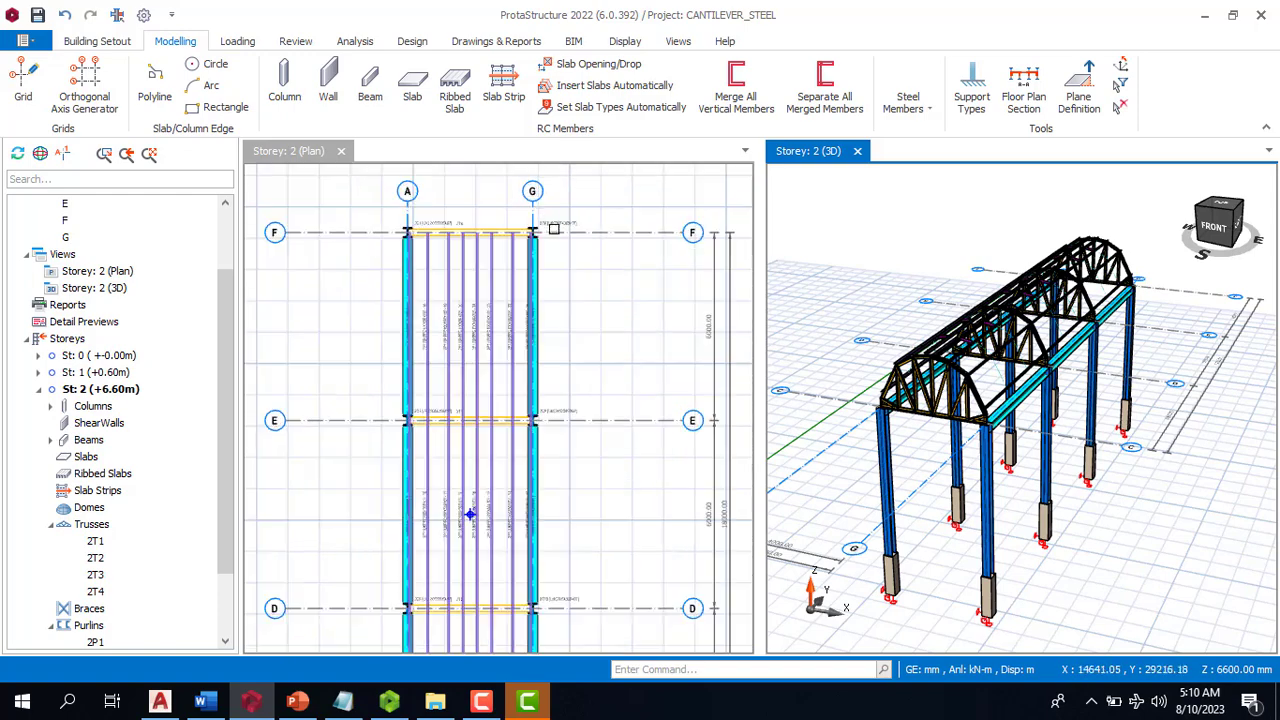
click(534, 214)
right_click(535, 214)
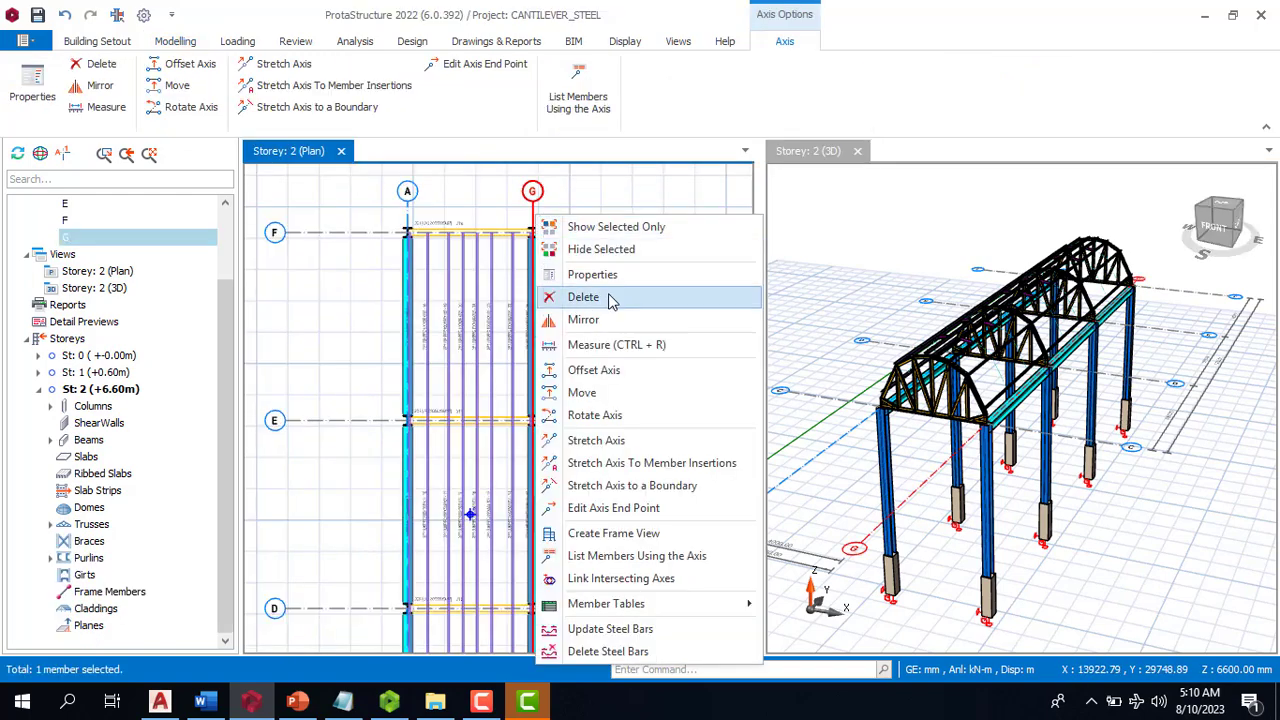
click(627, 371)
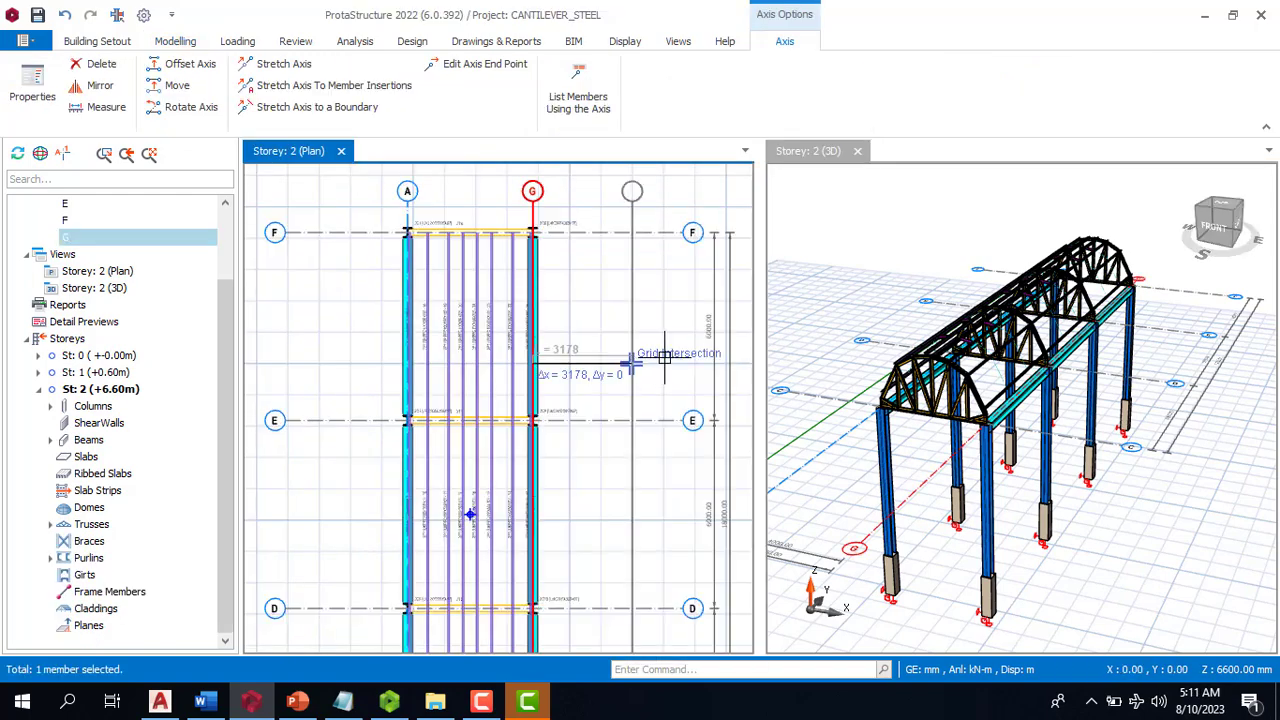
key(Tab)
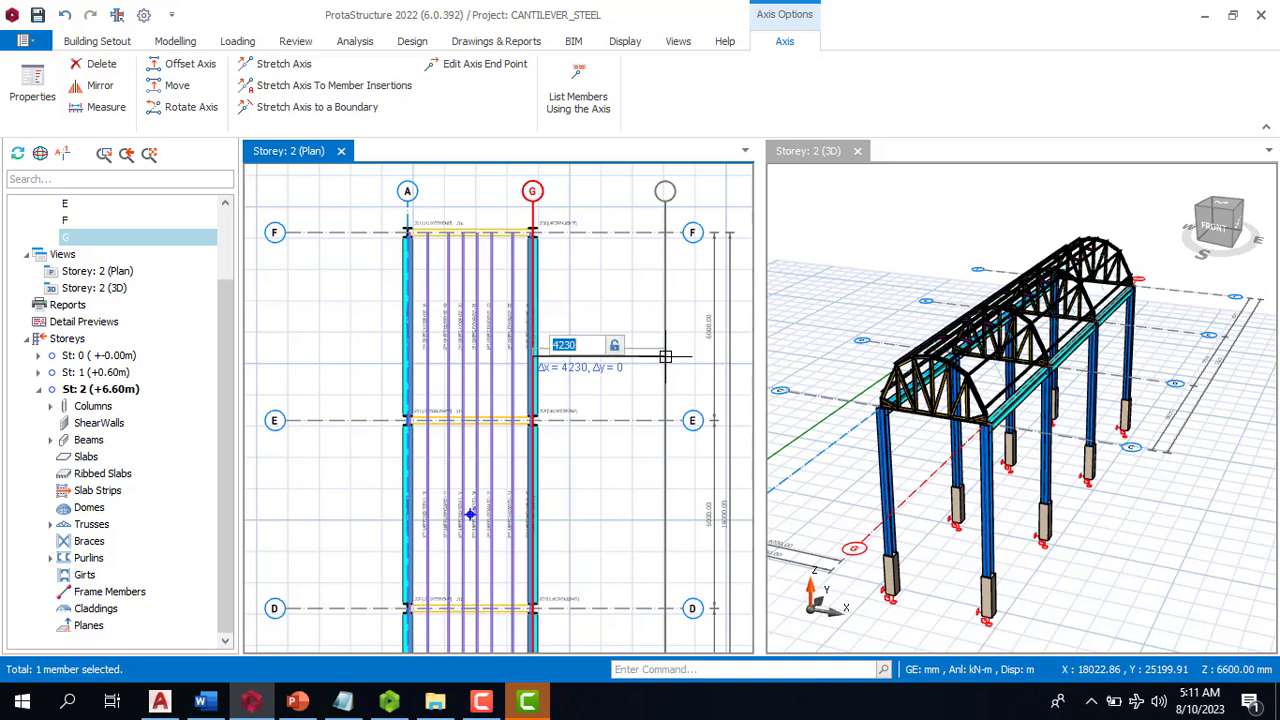
text(3)
key(Return)
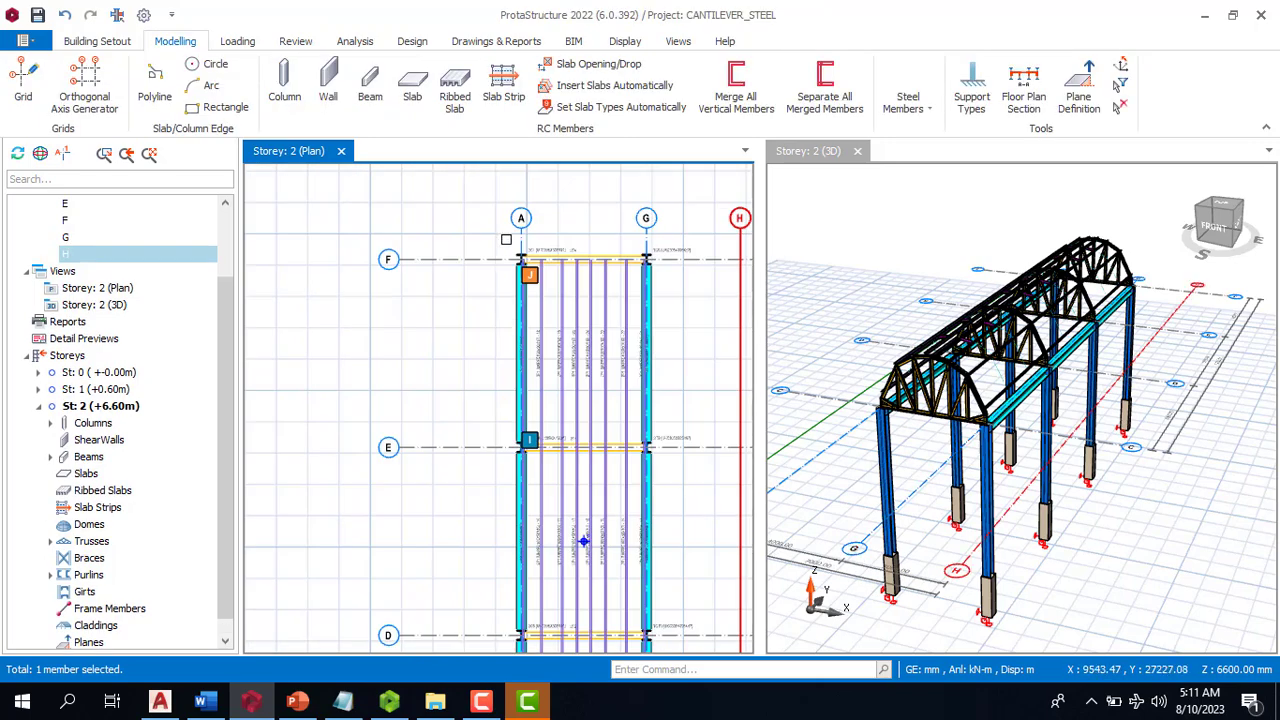
Try to move grid axis A by 3000 mm and undo the move
click(521, 220)
right_click(520, 214)
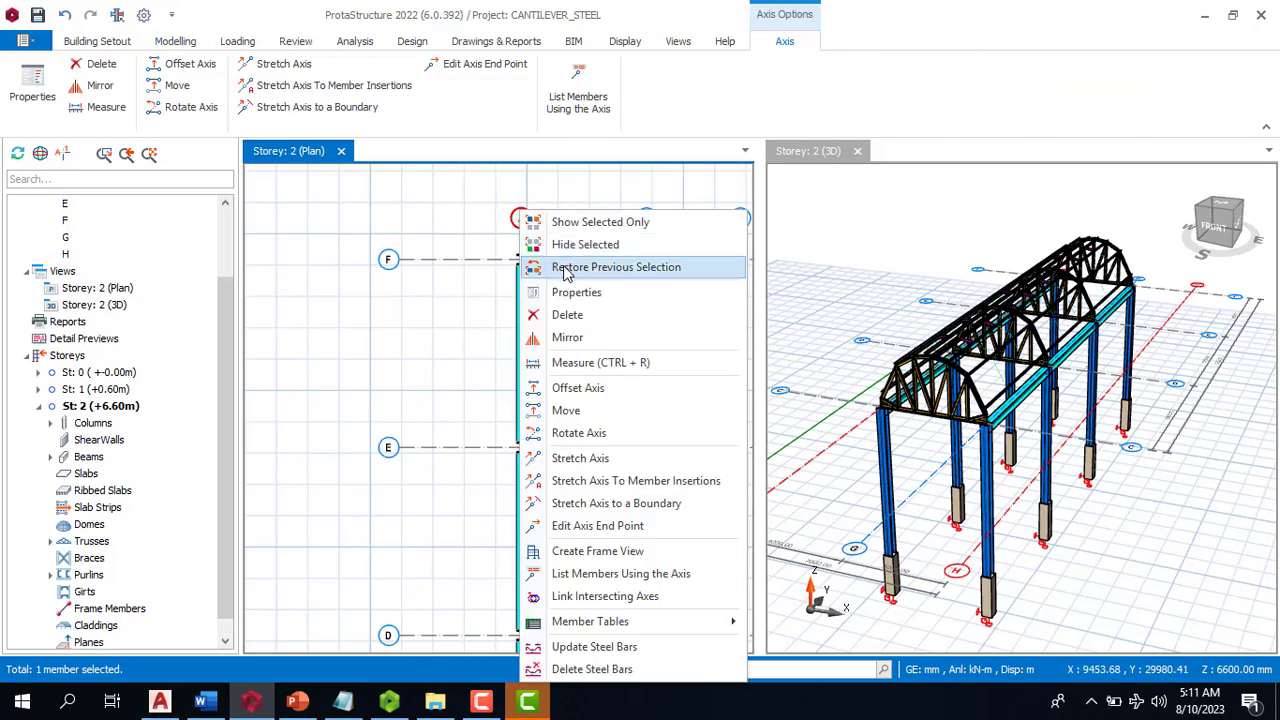
click(590, 410)
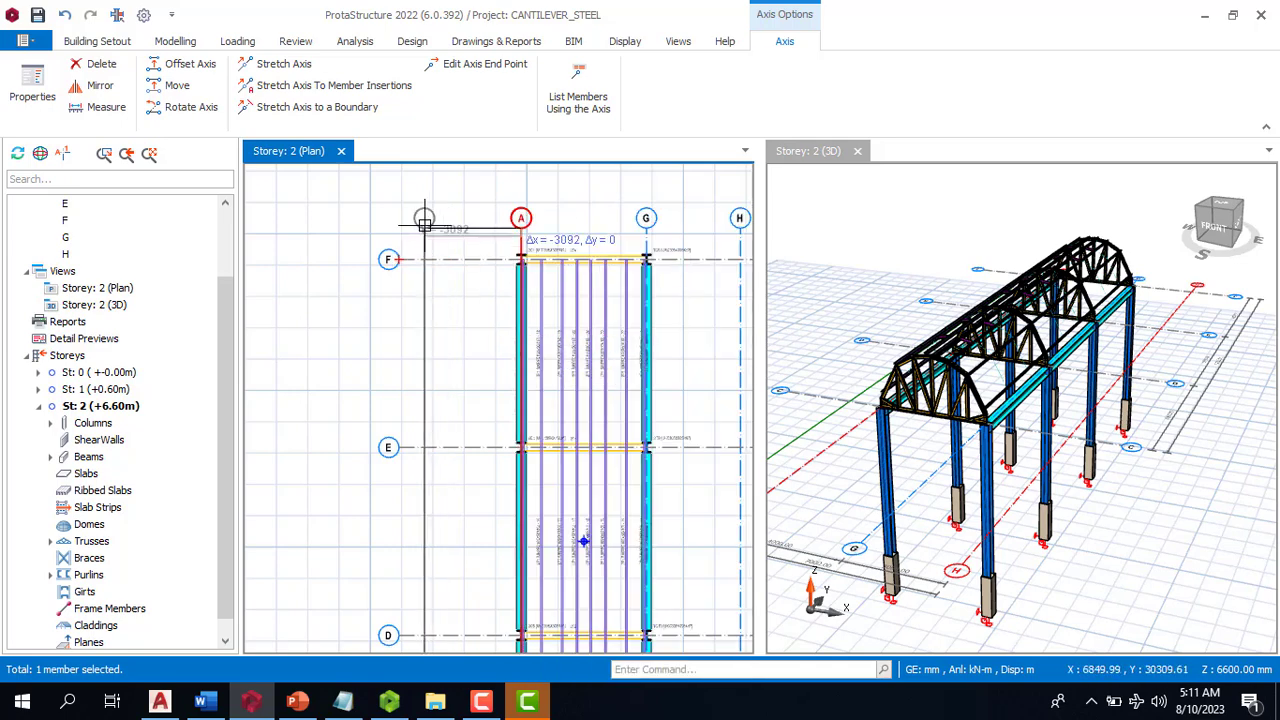
key(Tab)
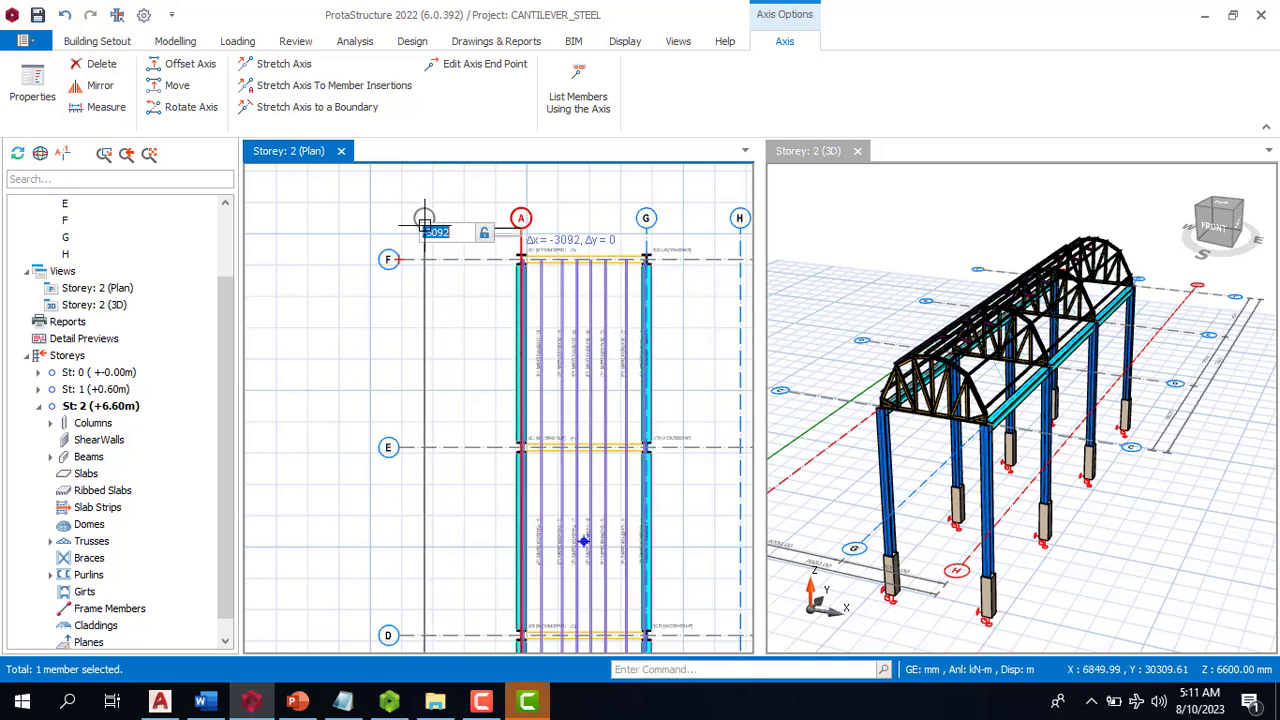
text(3000)
key(Return)
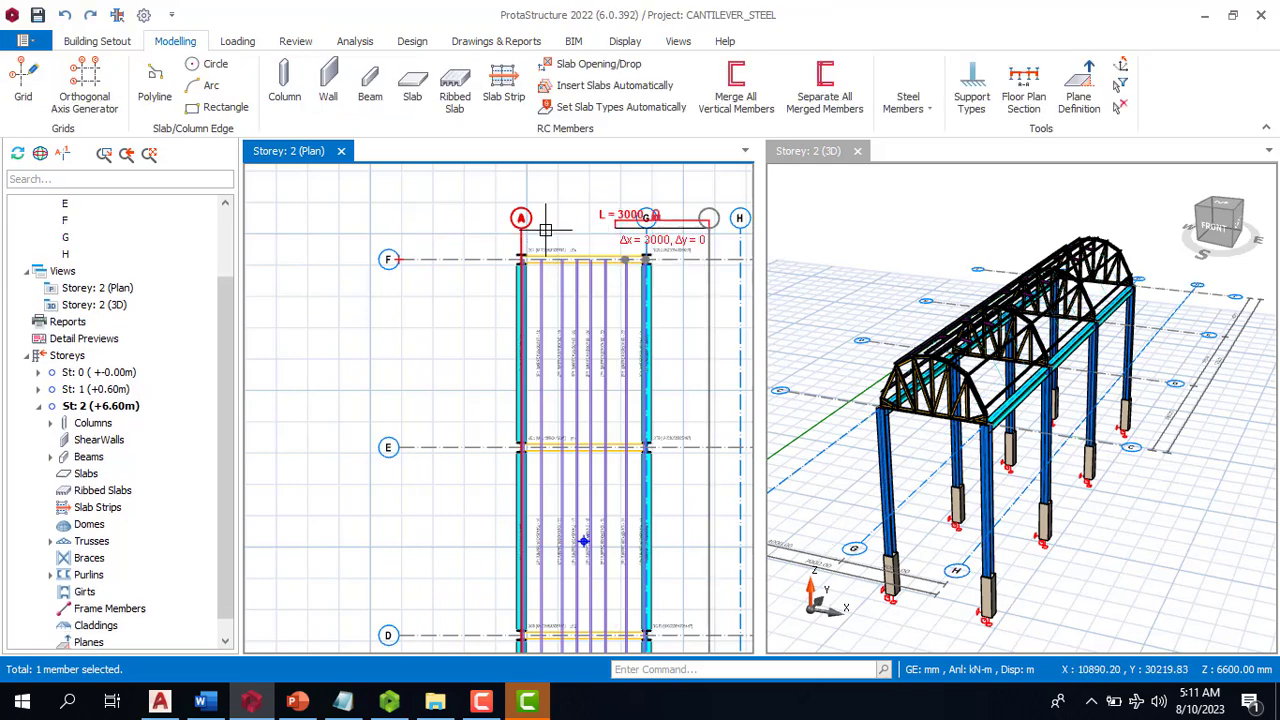
key(ctrl+z)
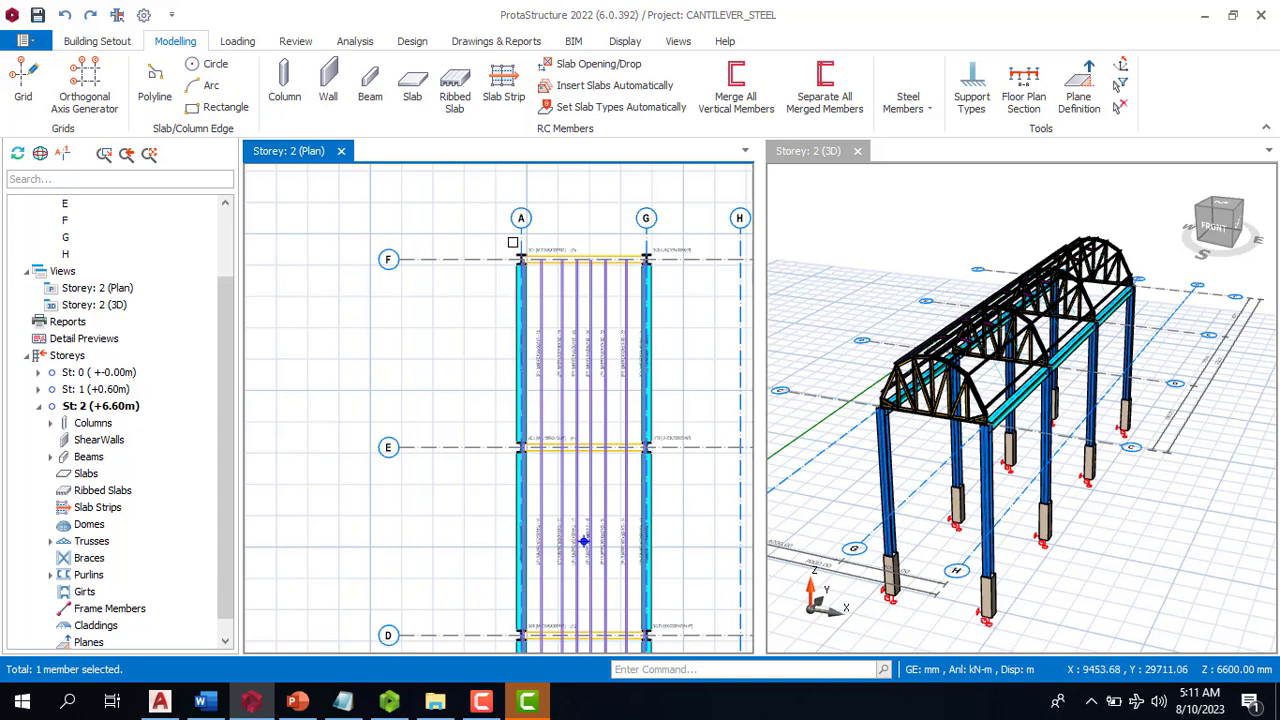
Offset grid axis A by 3000 mm away from axis G in the Storey 2 plan
click(519, 240)
right_click(519, 240)
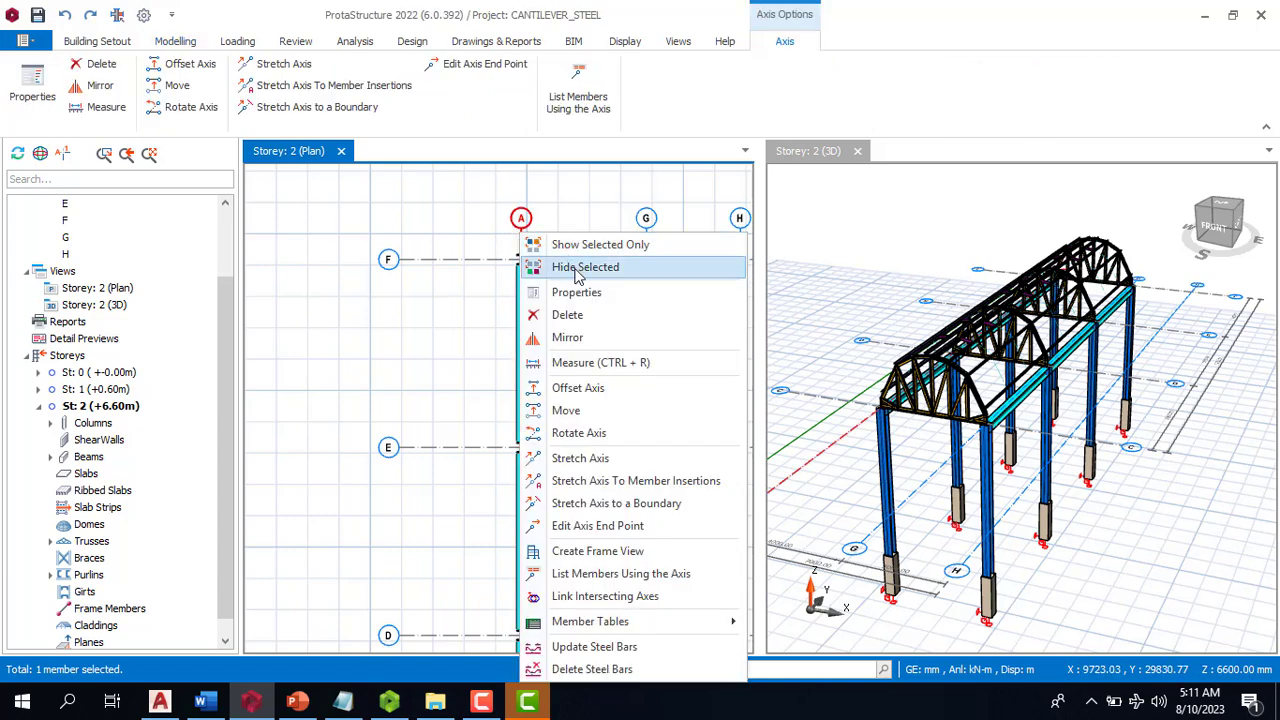
click(605, 390)
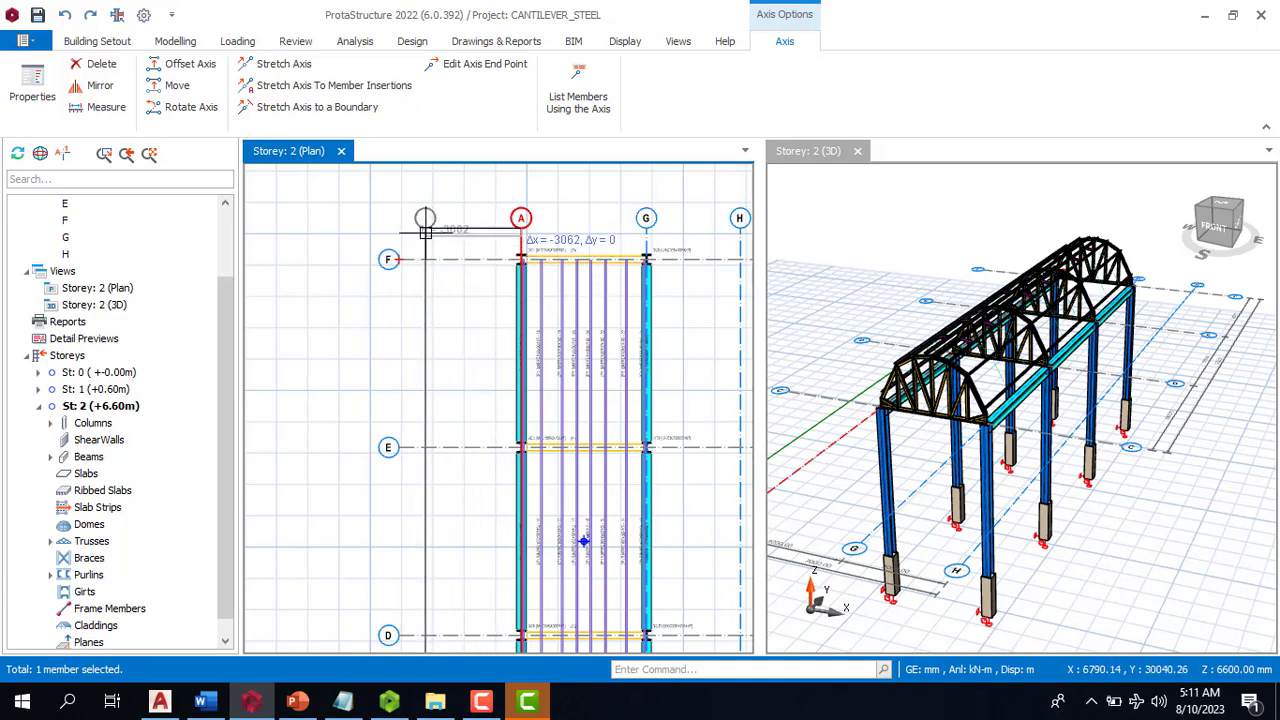
key(Tab)
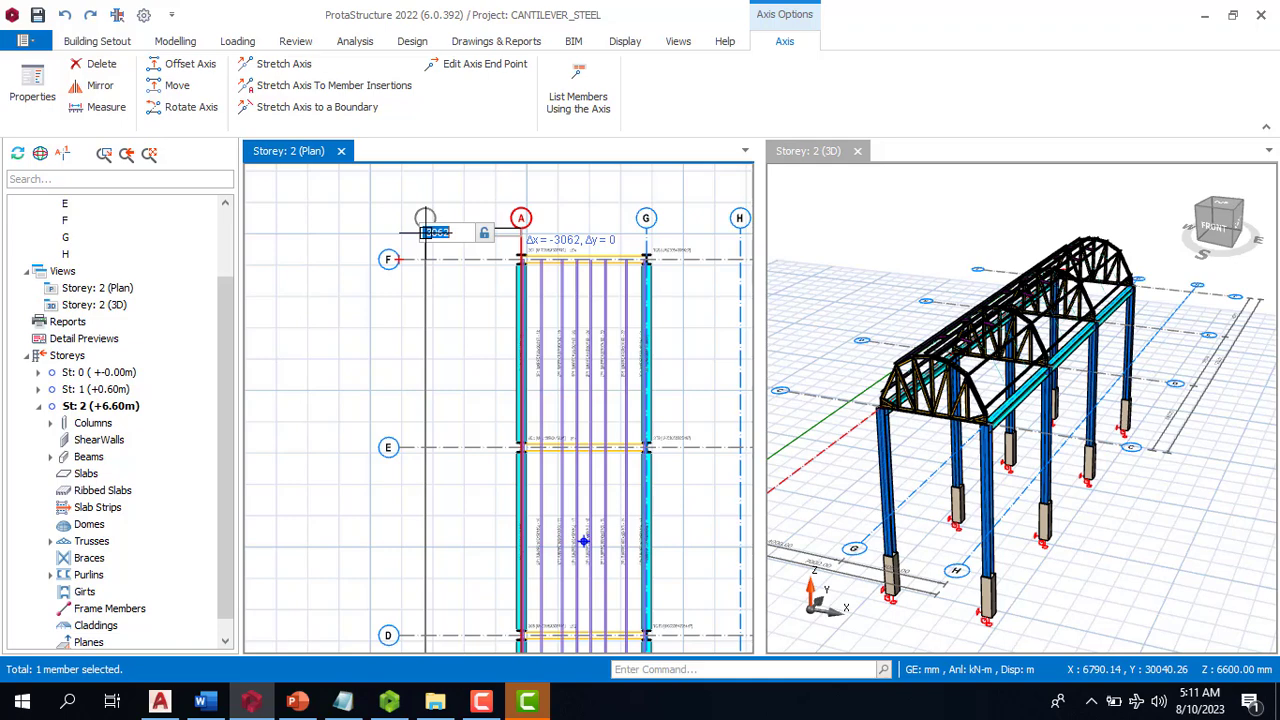
text(-3)
key(Return)
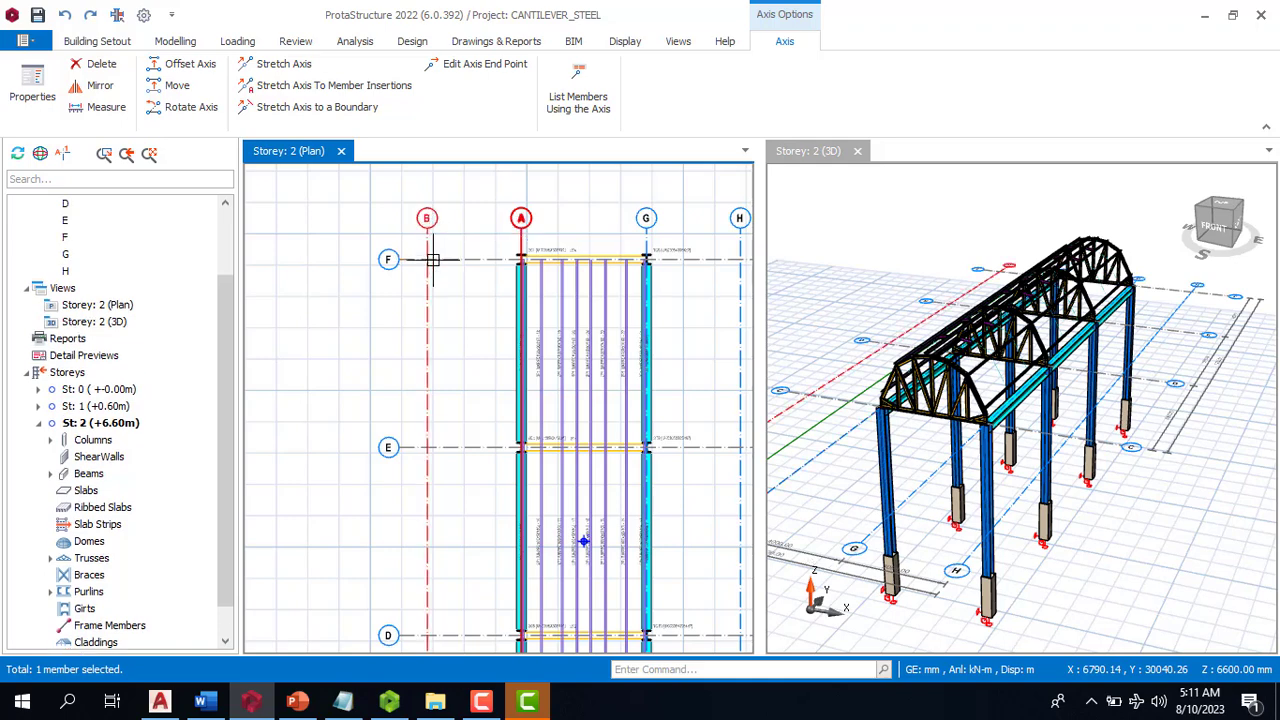
Try a 250 x 500 mm concrete beam along axis C between axes G and H, and delete it
scroll(421, 463, down, 3)
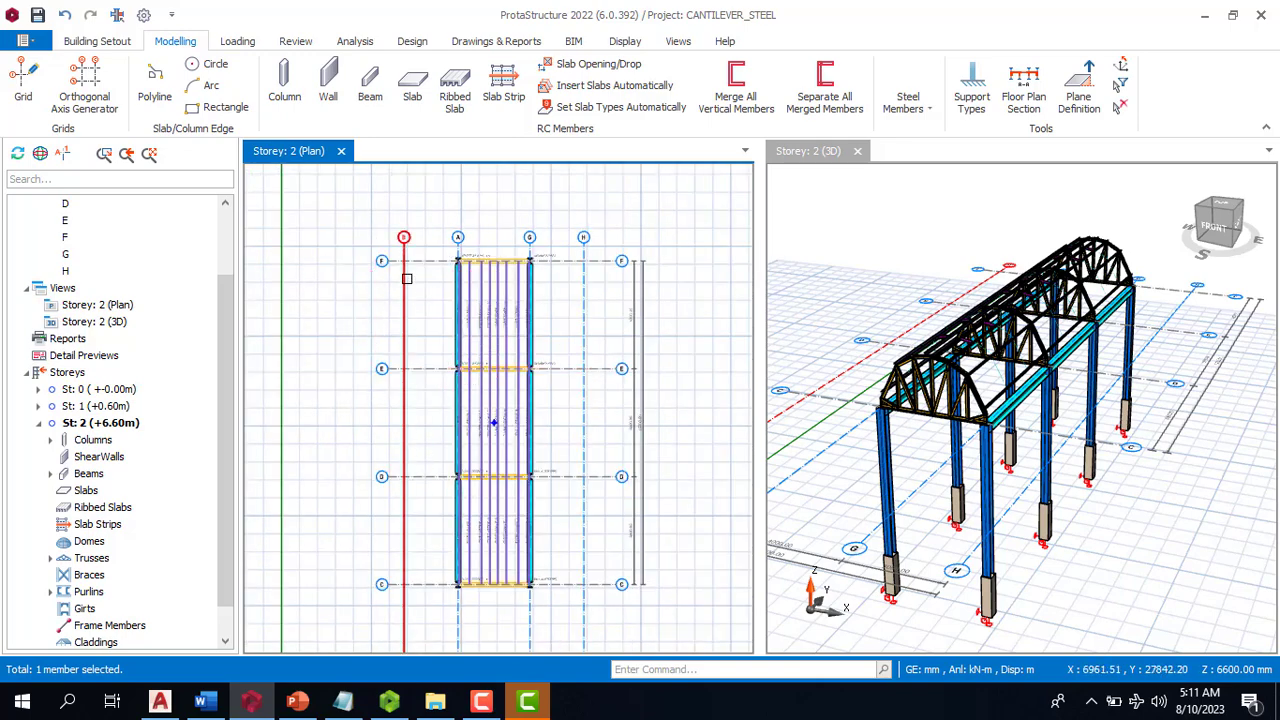
scroll(415, 280, up, 2)
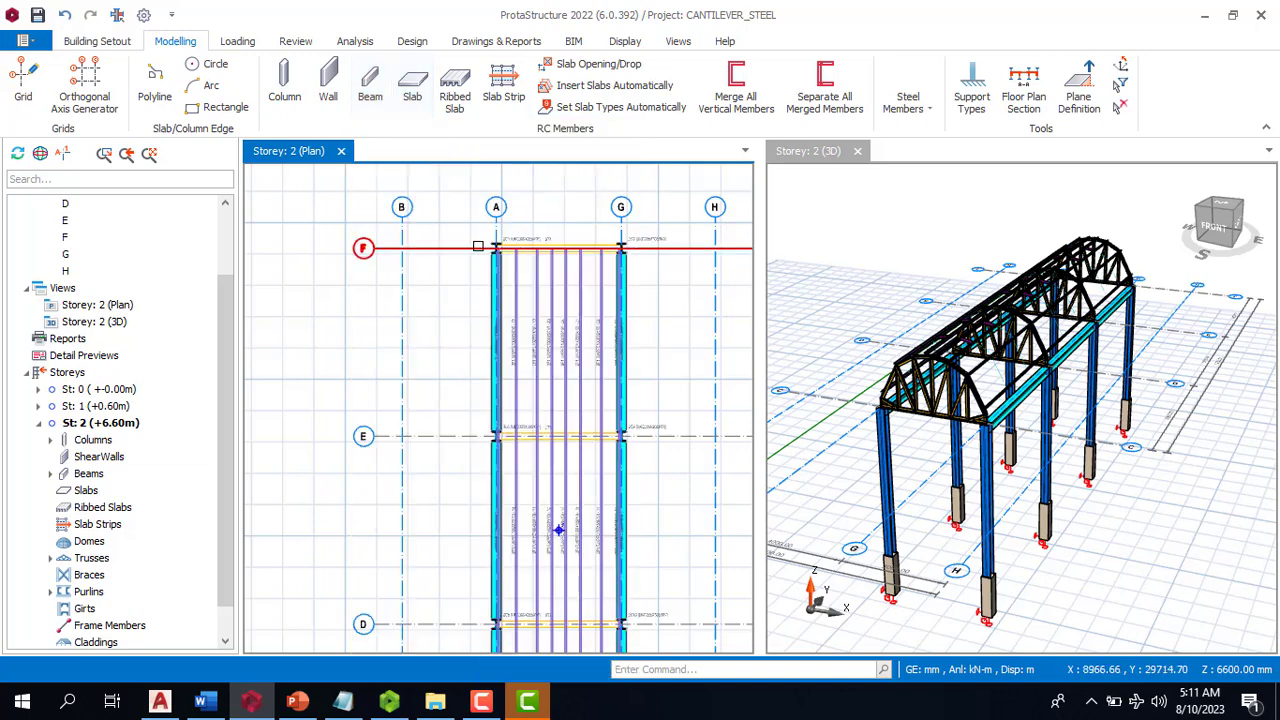
scroll(479, 247, down, 4)
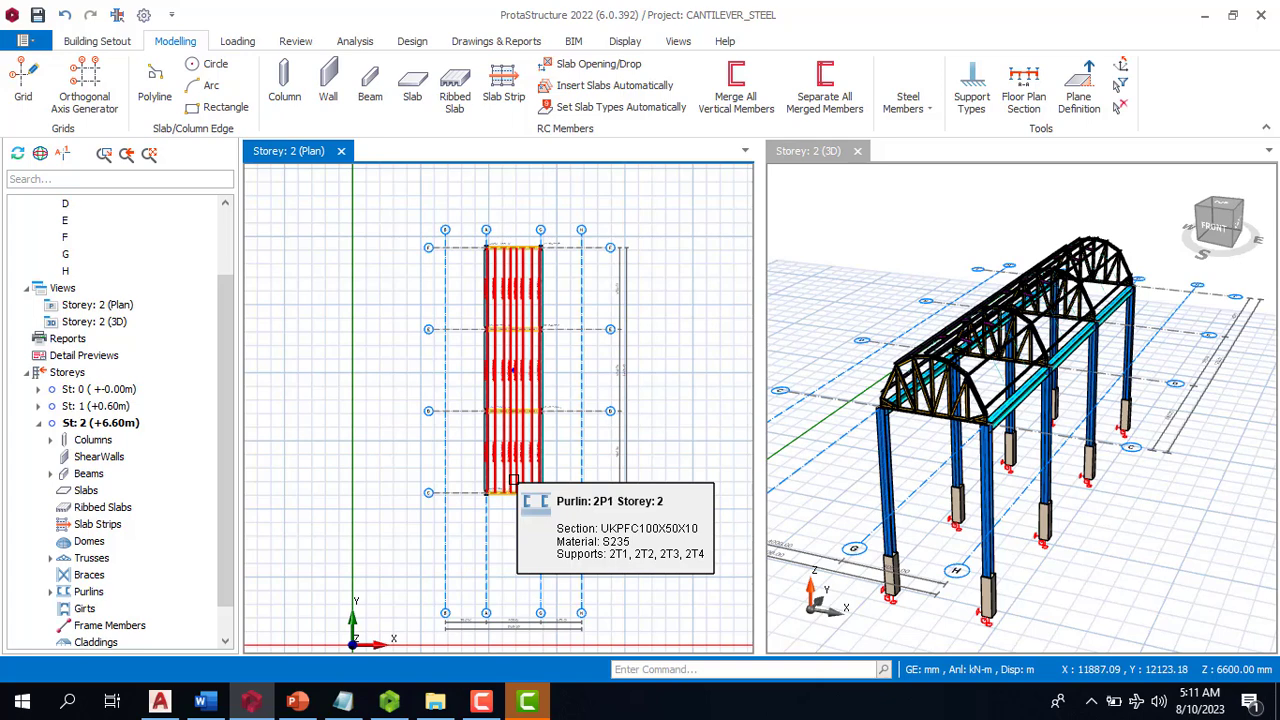
click(512, 479)
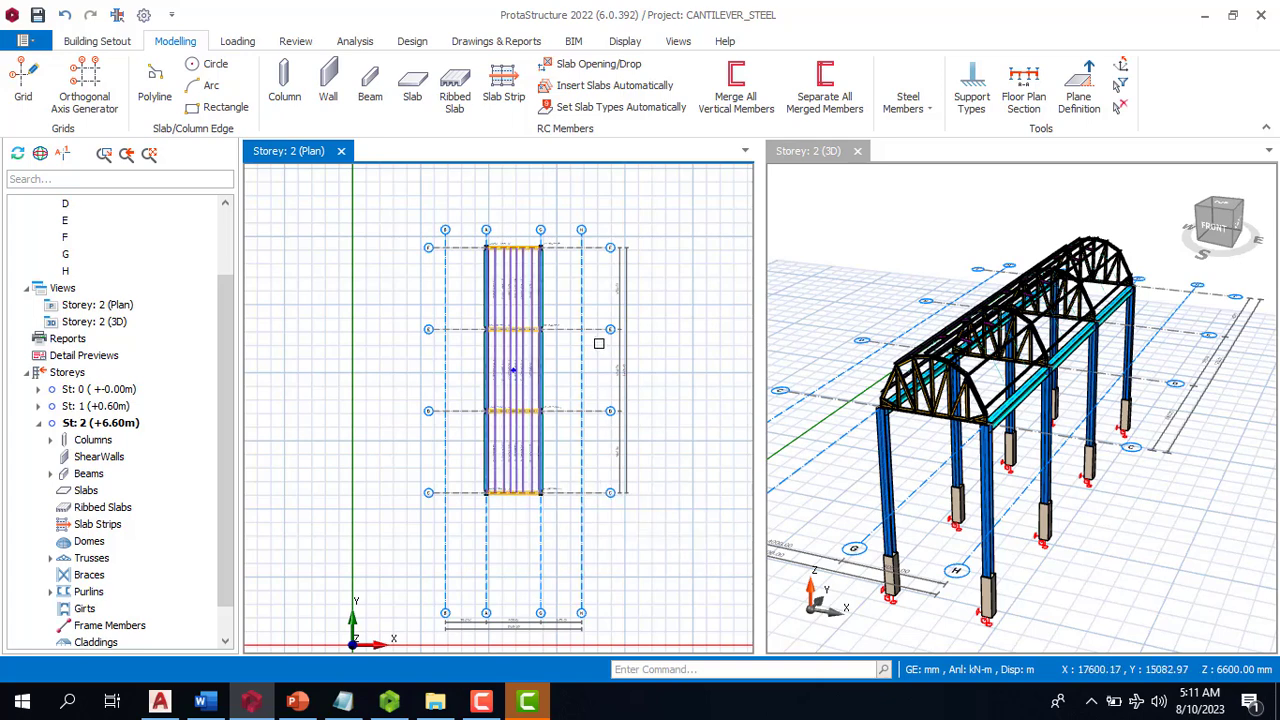
click(370, 90)
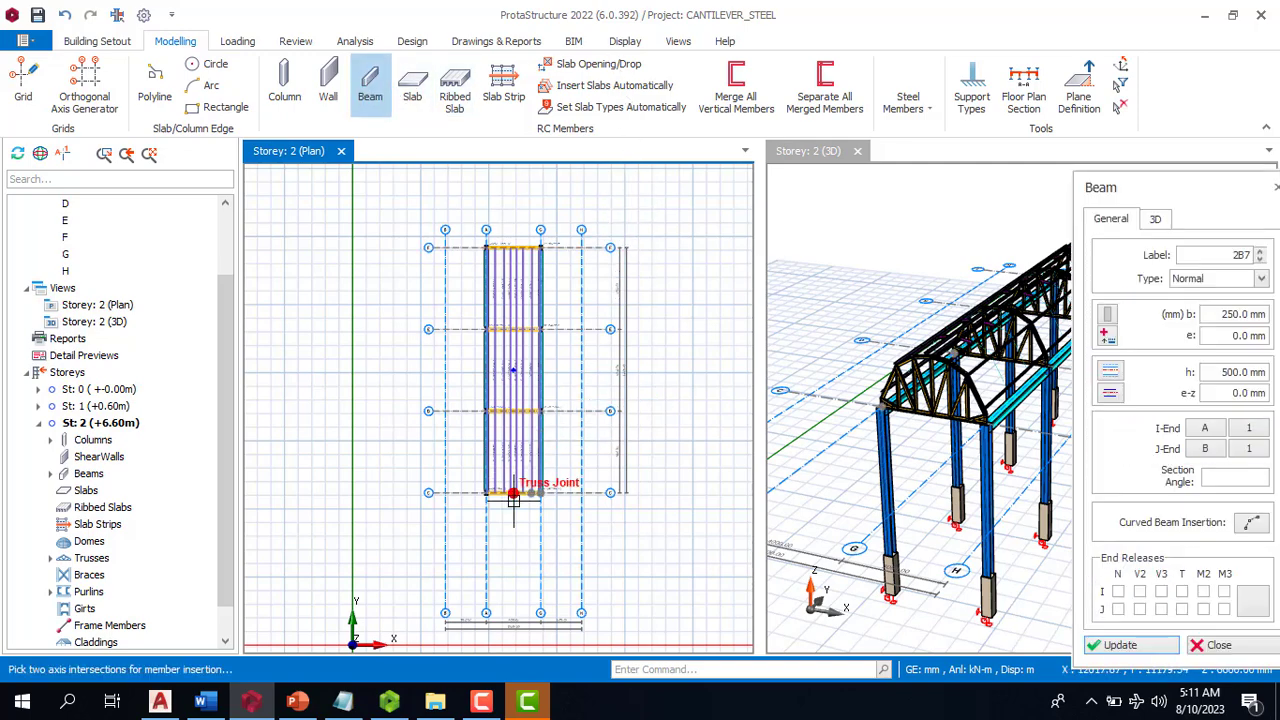
scroll(540, 505, up, 3)
scroll(591, 497, up, 2)
click(493, 465)
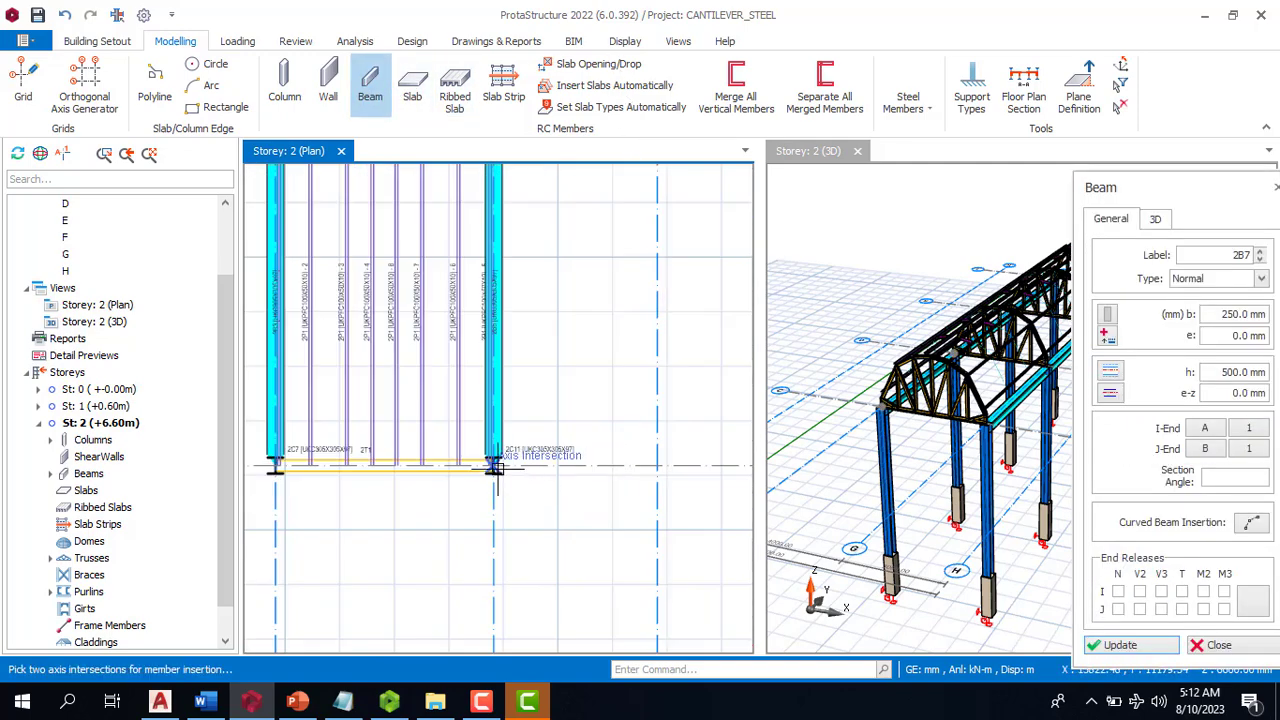
scroll(530, 518, down, 2)
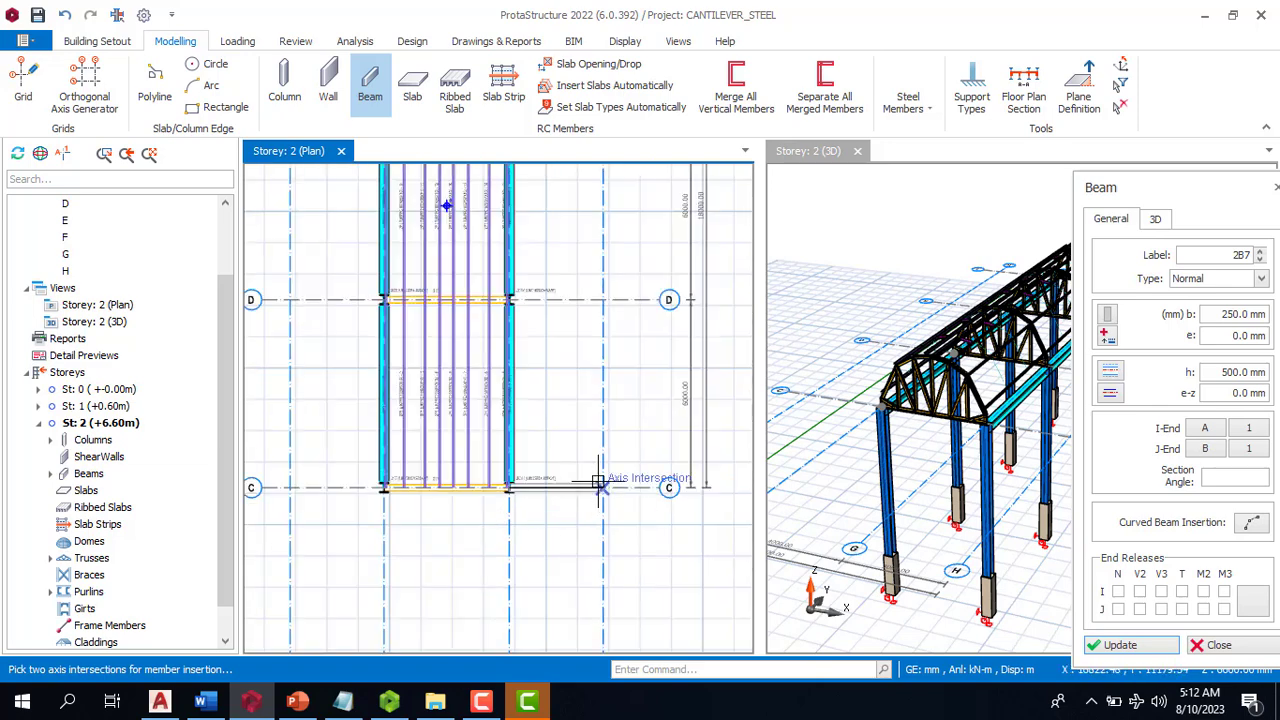
click(602, 487)
scroll(505, 430, down, 3)
key(Escape)
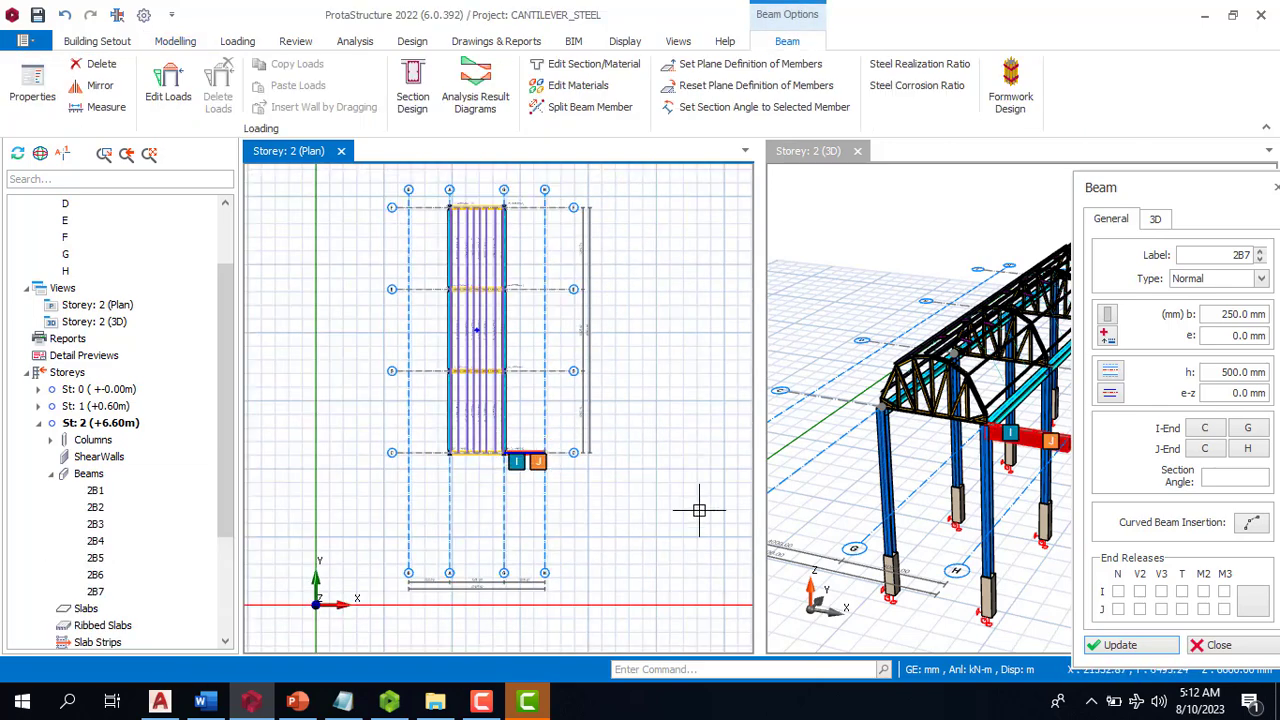
scroll(535, 463, up, 2)
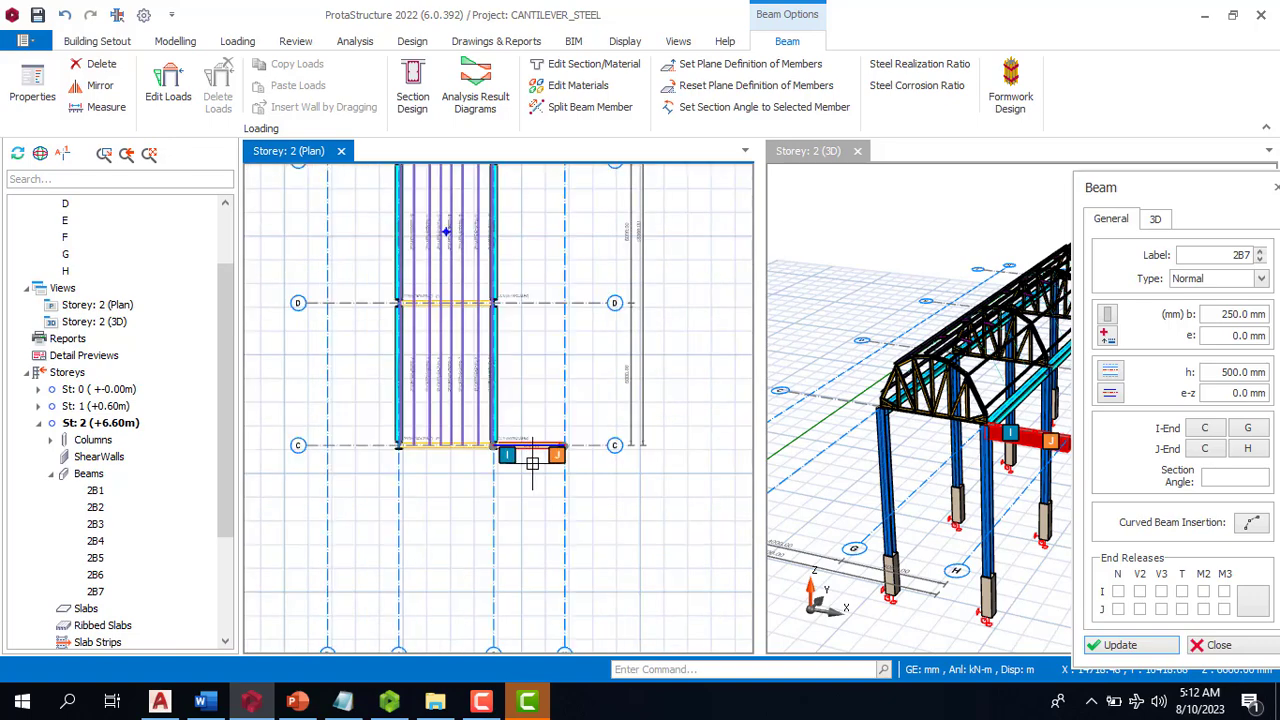
key(Delete)
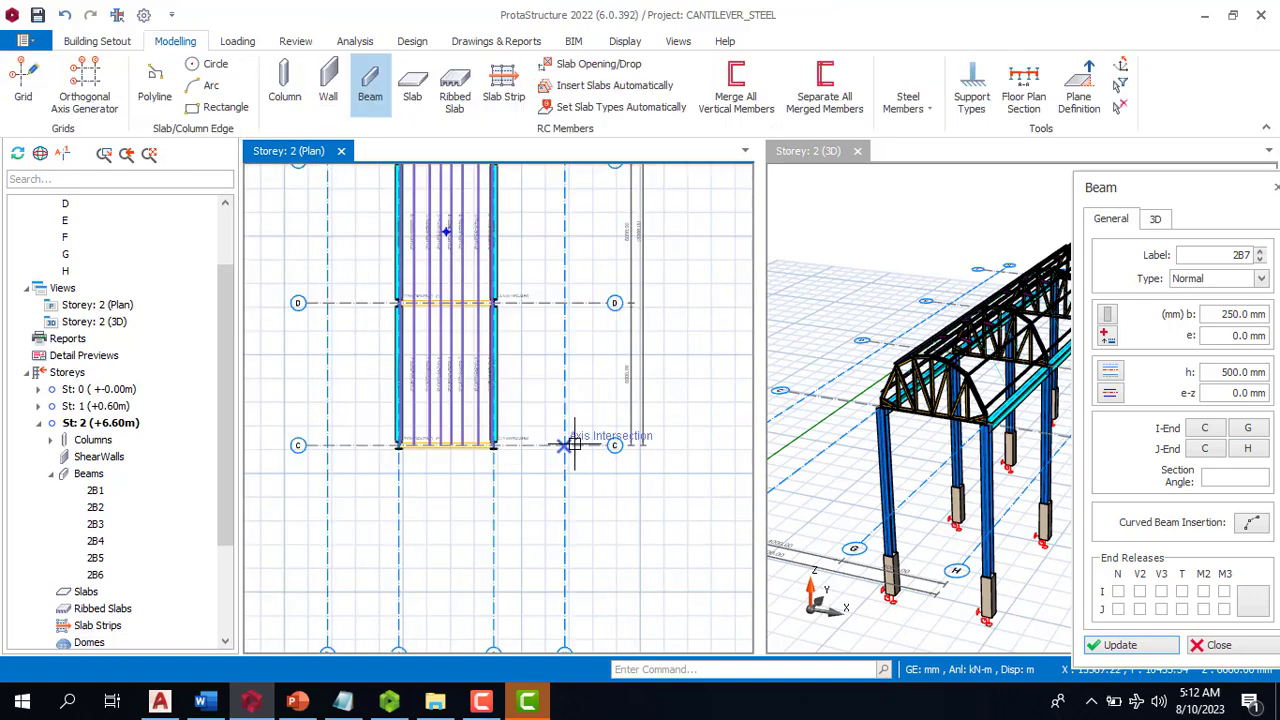
Insert a steel beam along axis C from axis G to axis H in the plan and end the command
click(912, 102)
click(941, 180)
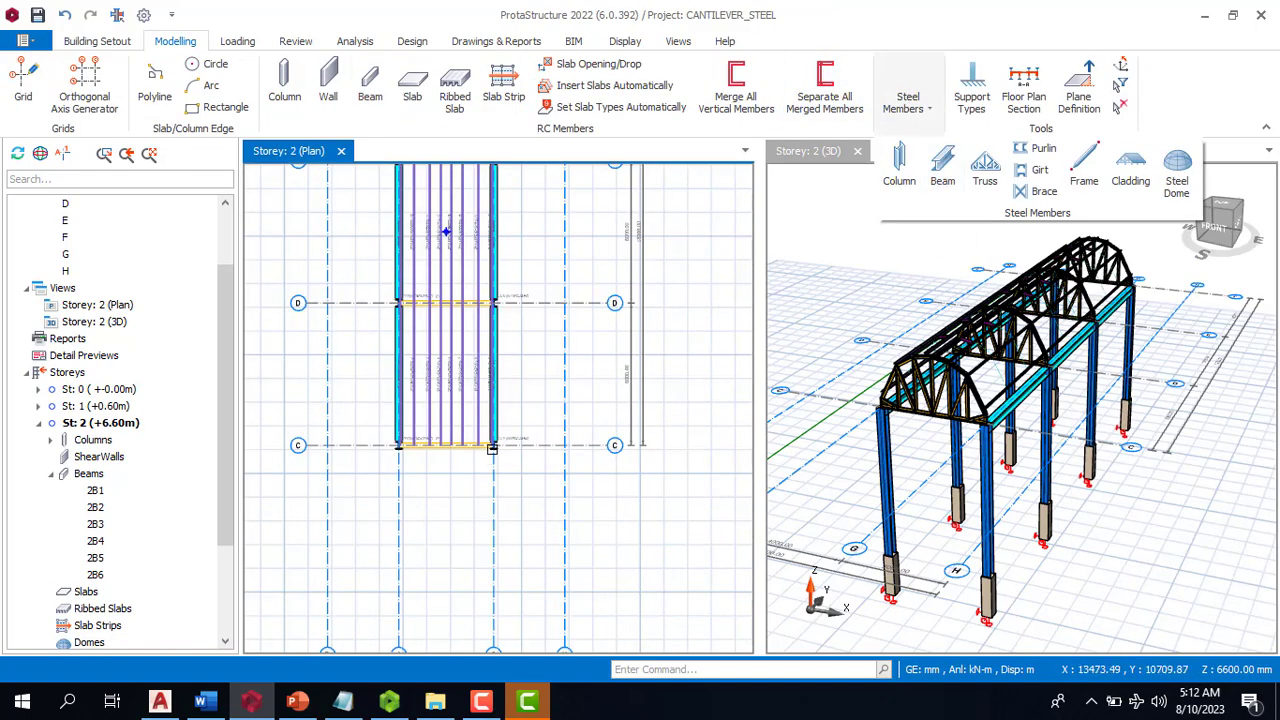
click(942, 172)
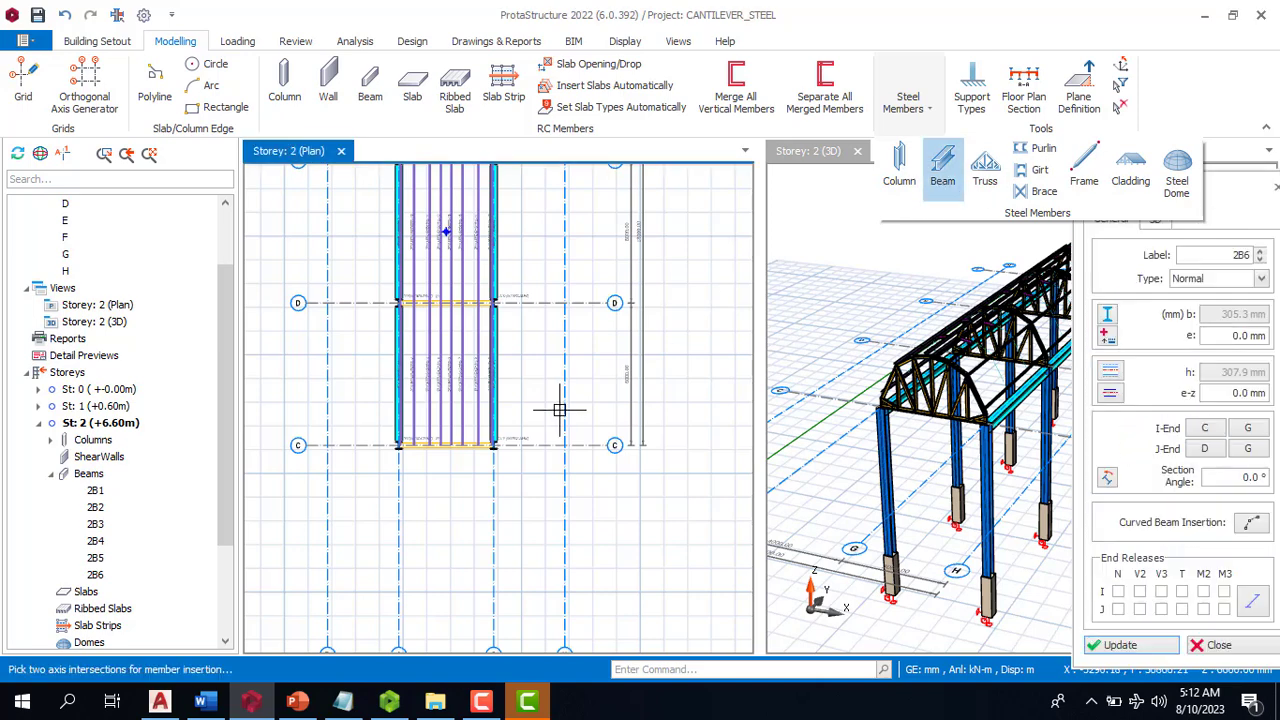
click(493, 445)
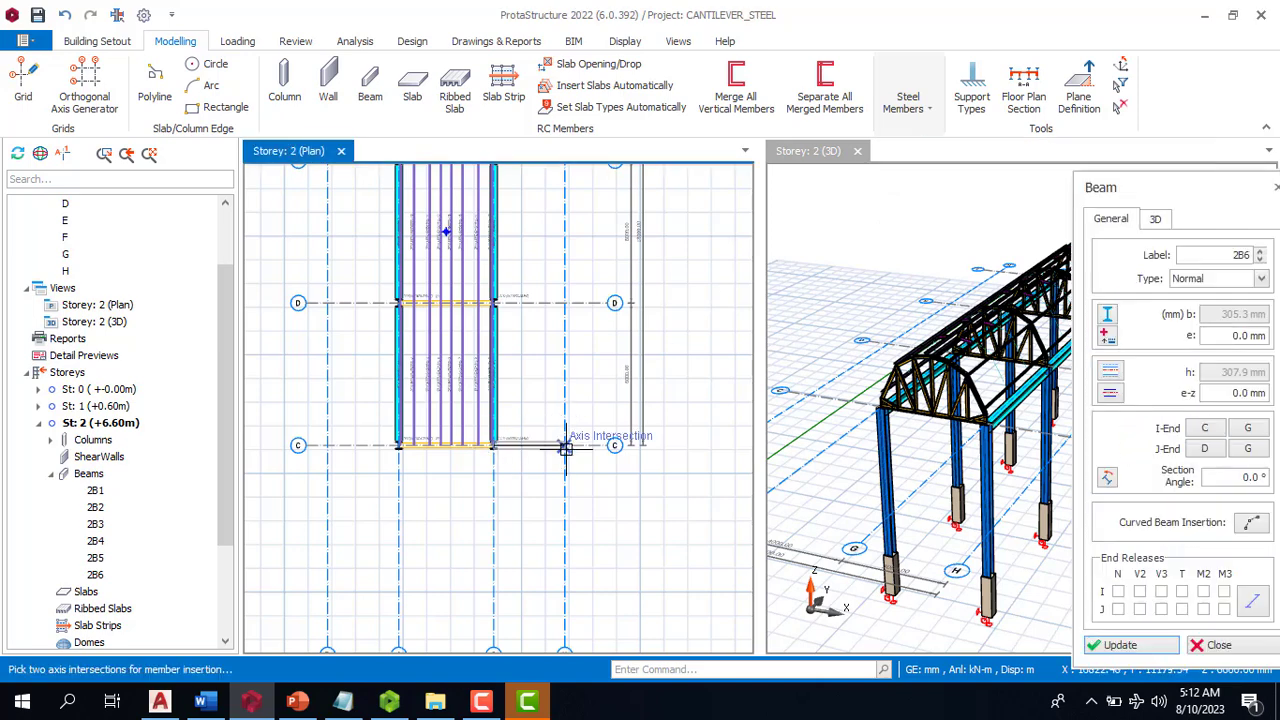
click(565, 445)
scroll(508, 364, down, 1)
key(Escape)
key(Escape)
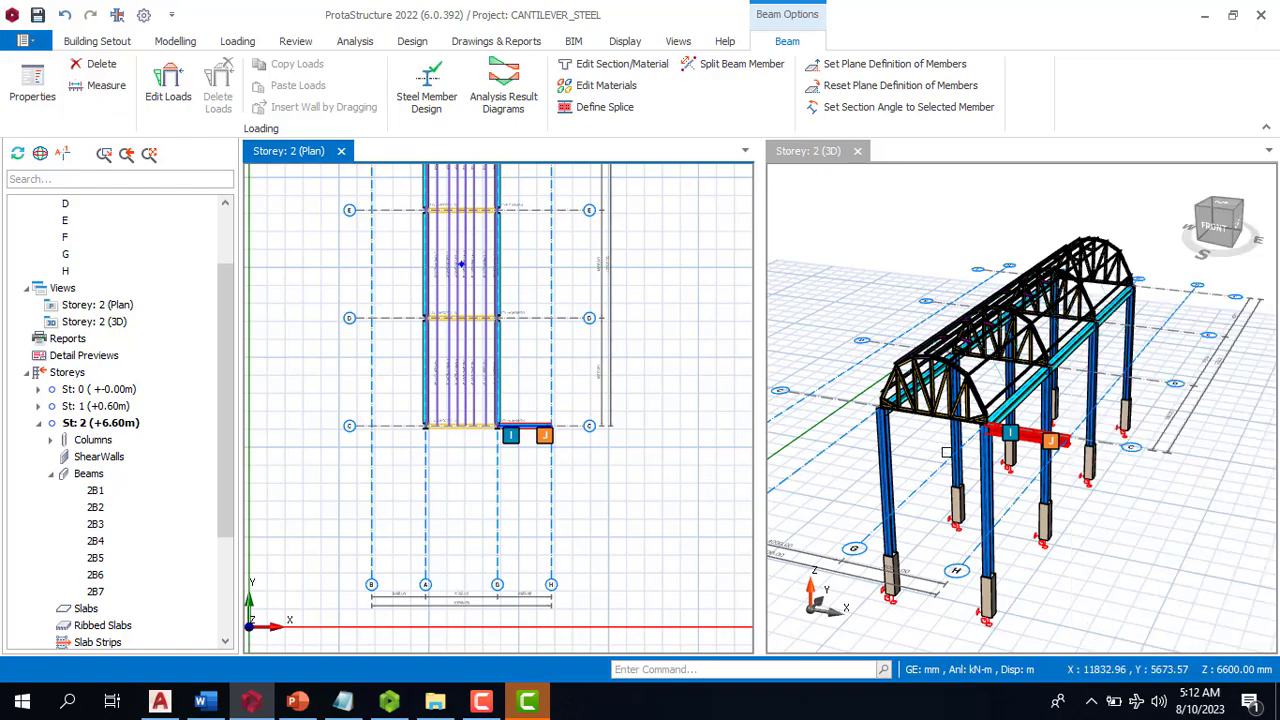
Examine the new cantilever beam and its connection to the column on axis G in the 3D model
scroll(992, 426, up, 2)
scroll(1245, 457, up, 2)
key(Escape)
scroll(1107, 490, up, 3)
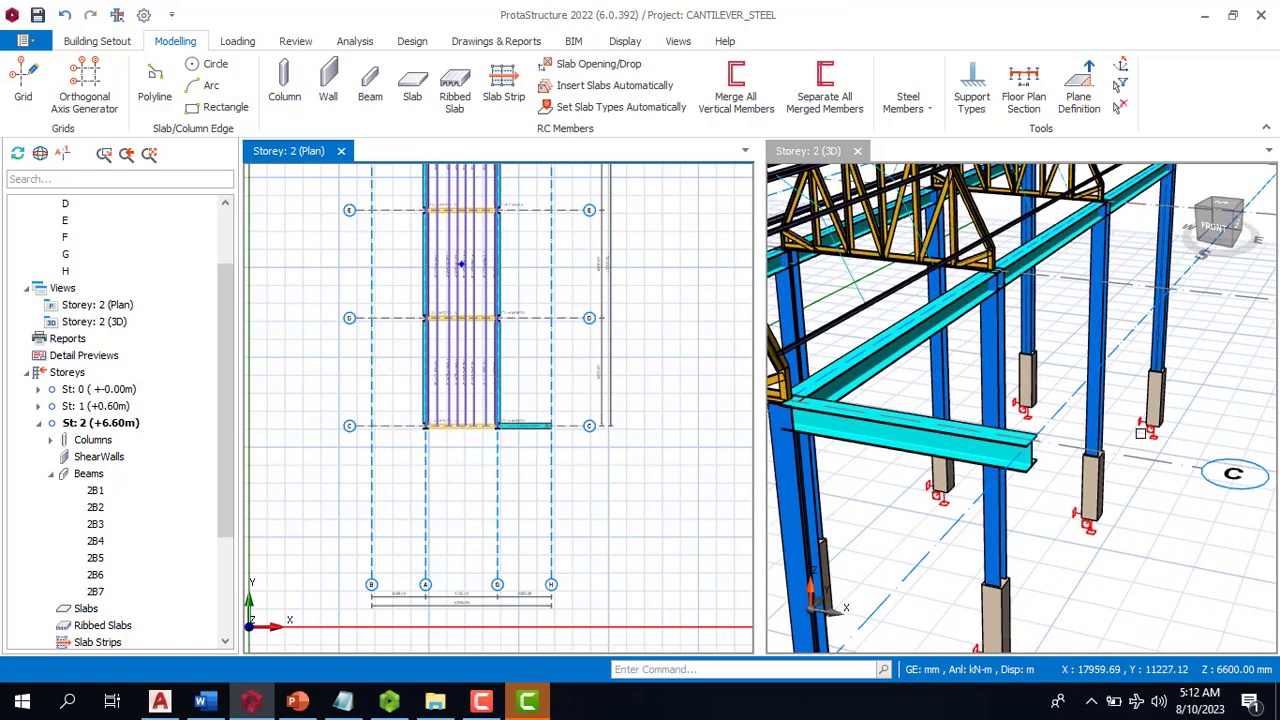
scroll(1118, 440, down, 5)
middle_drag(1134, 432, 1130, 370)
scroll(1120, 366, up, 6)
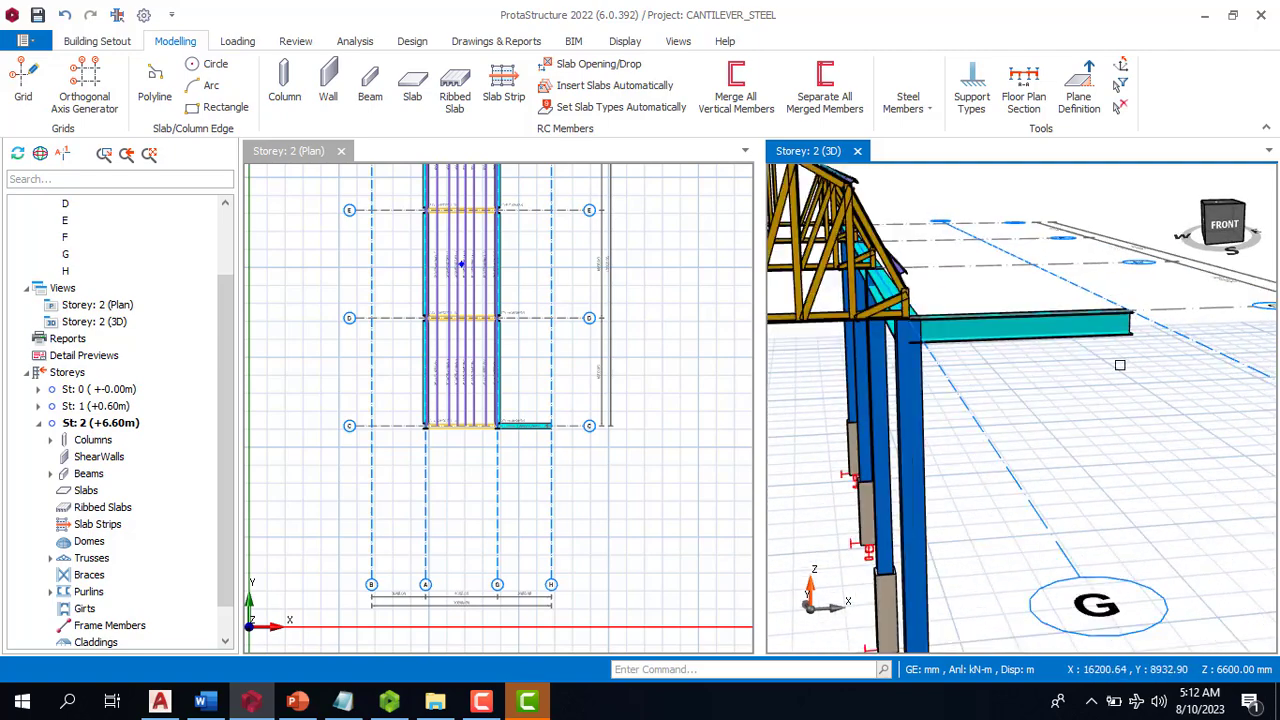
scroll(1006, 367, down, 5)
scroll(1041, 363, up, 3)
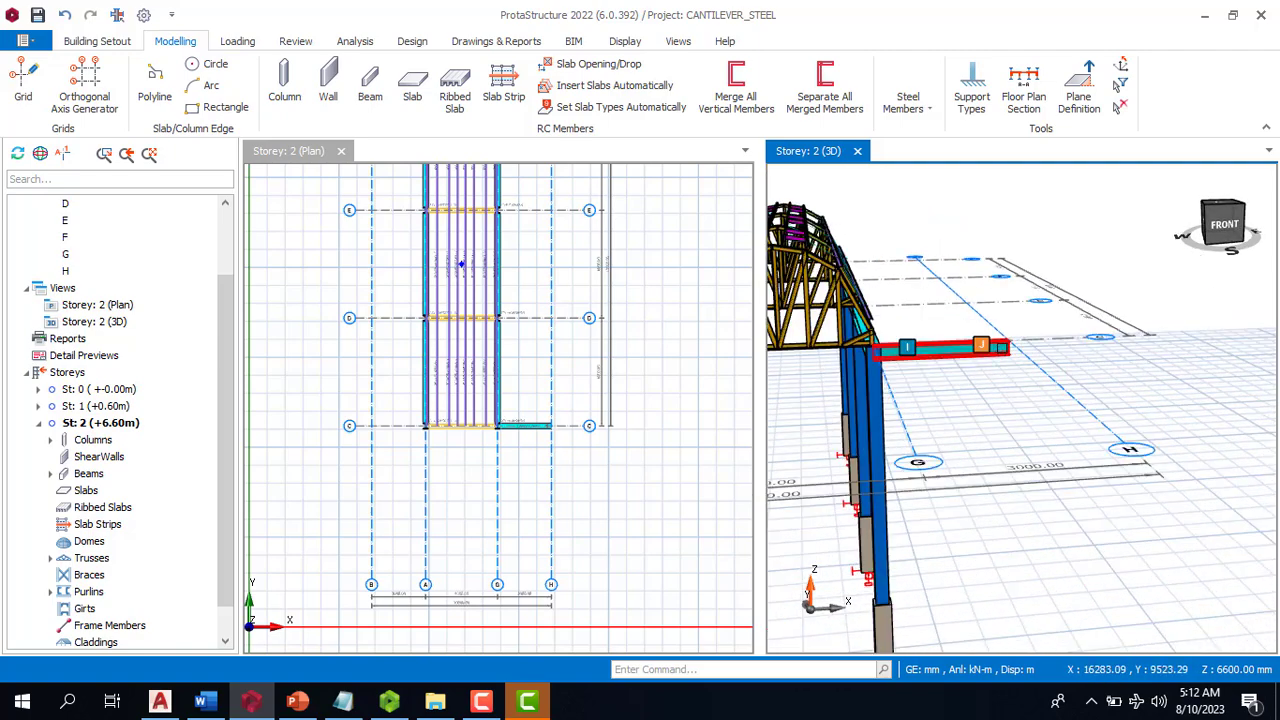
scroll(1003, 351, up, 1)
scroll(999, 352, up, 1)
Try setting the cantilever beam's J-end level offset (delZ-J) to 1500 mm in its properties
mouse_move(996, 349)
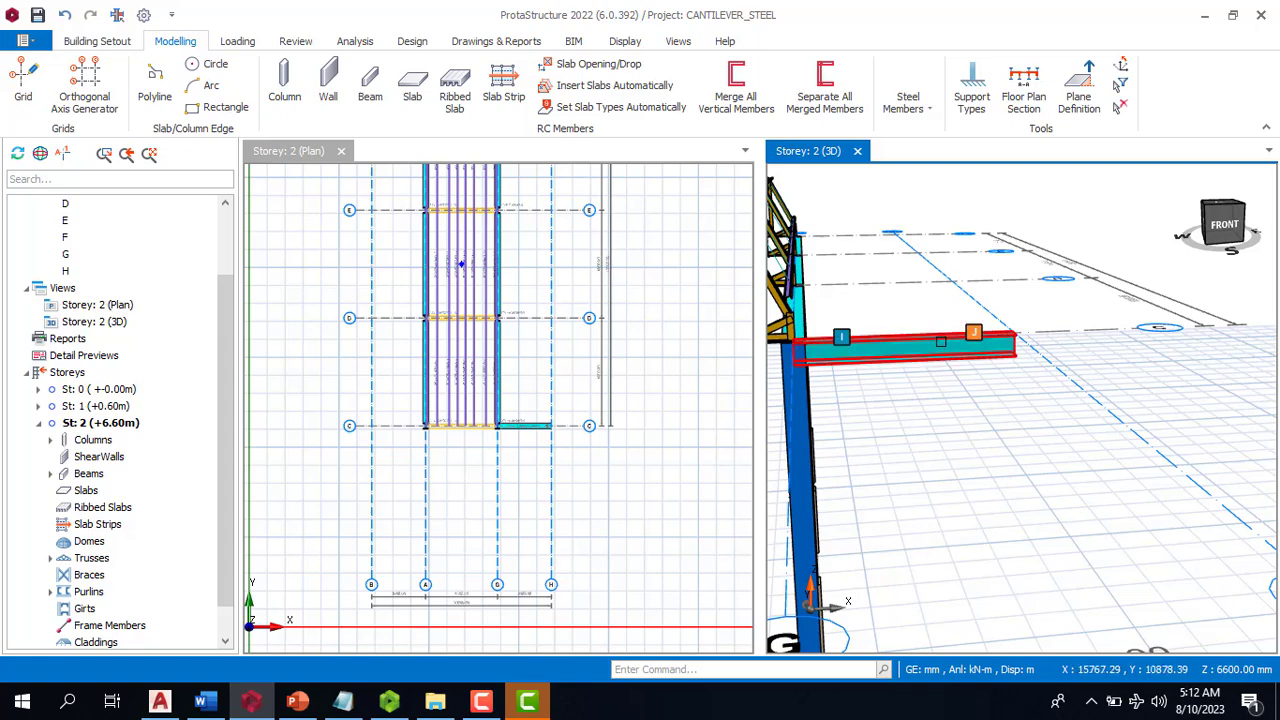
click(941, 341)
right_click(941, 341)
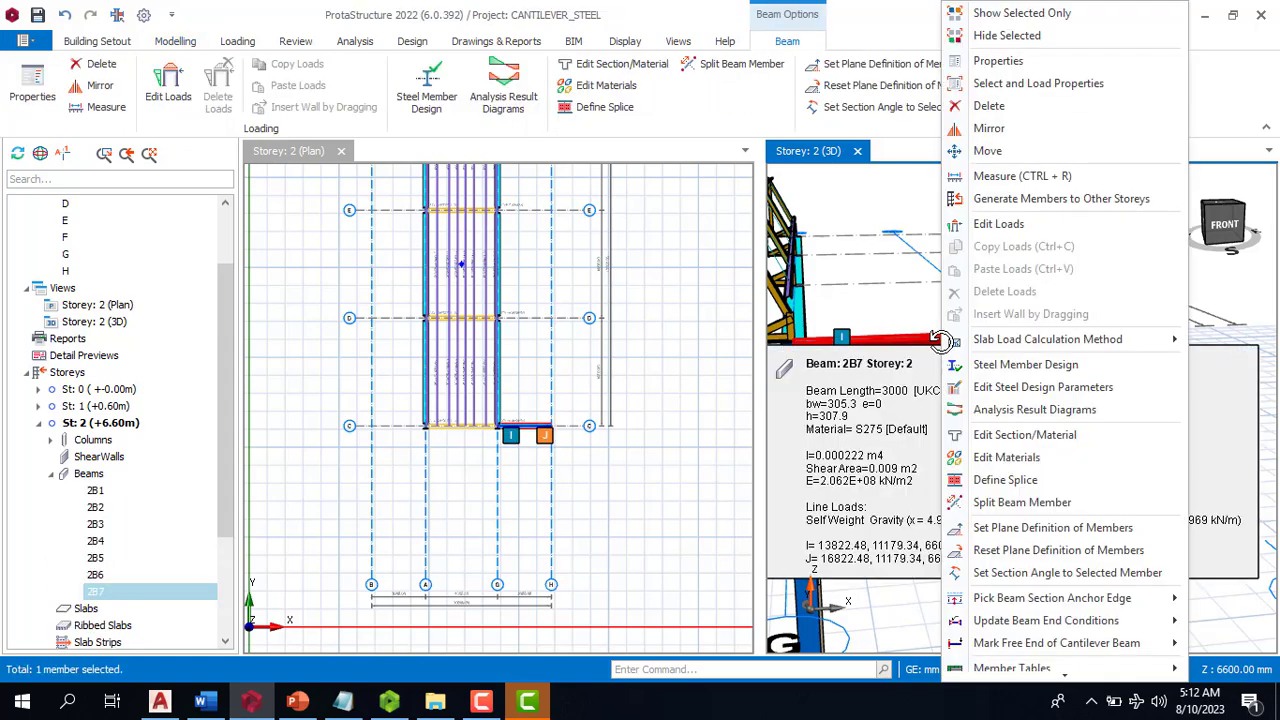
click(1029, 62)
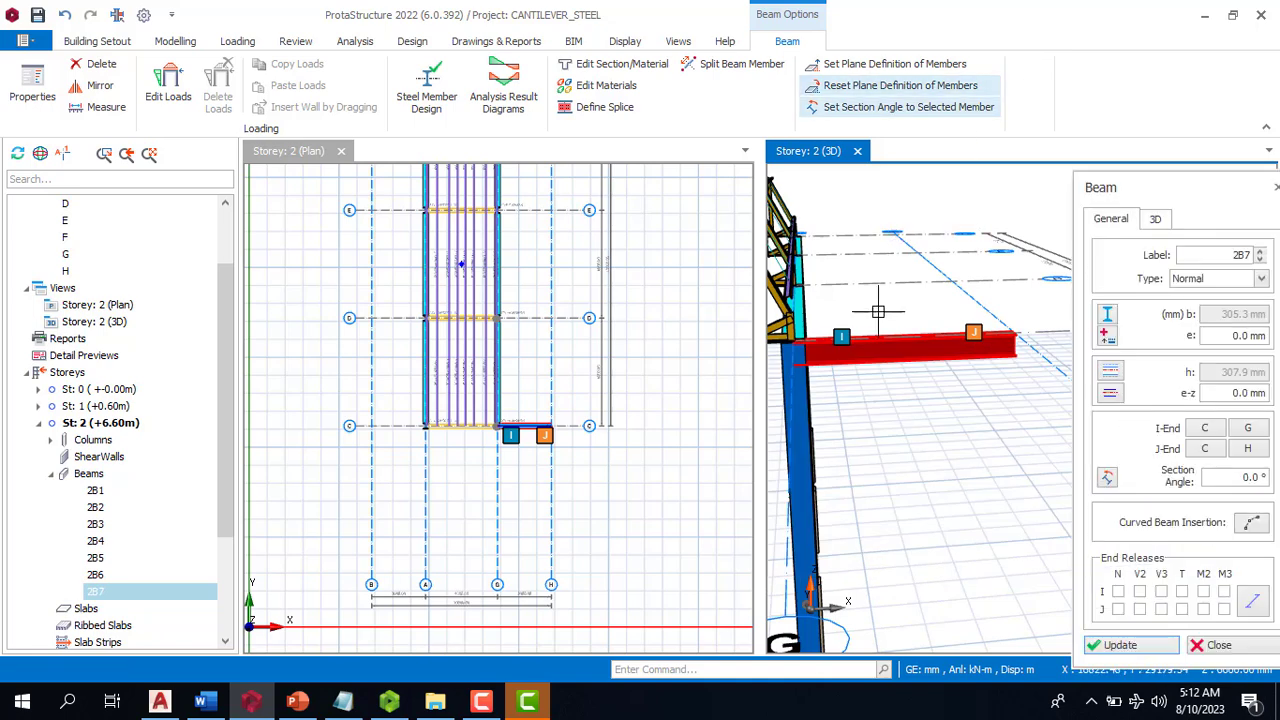
click(1155, 219)
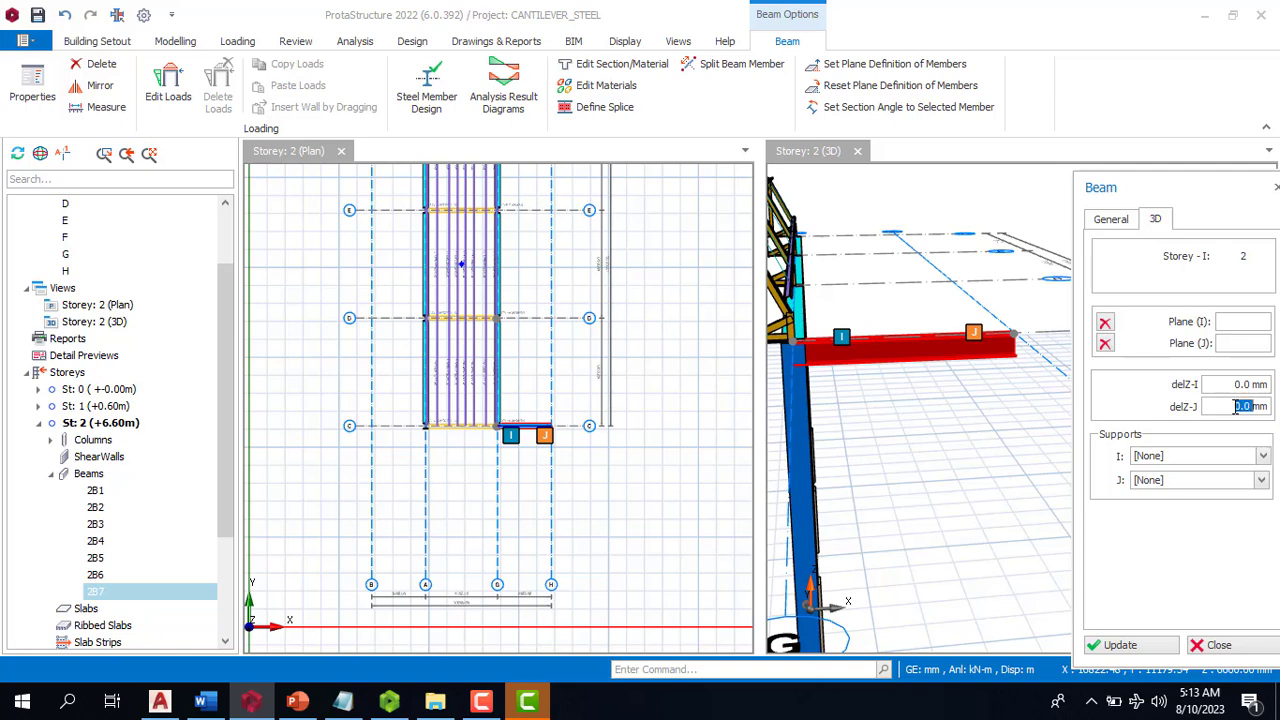
text(1500)
click(1111, 221)
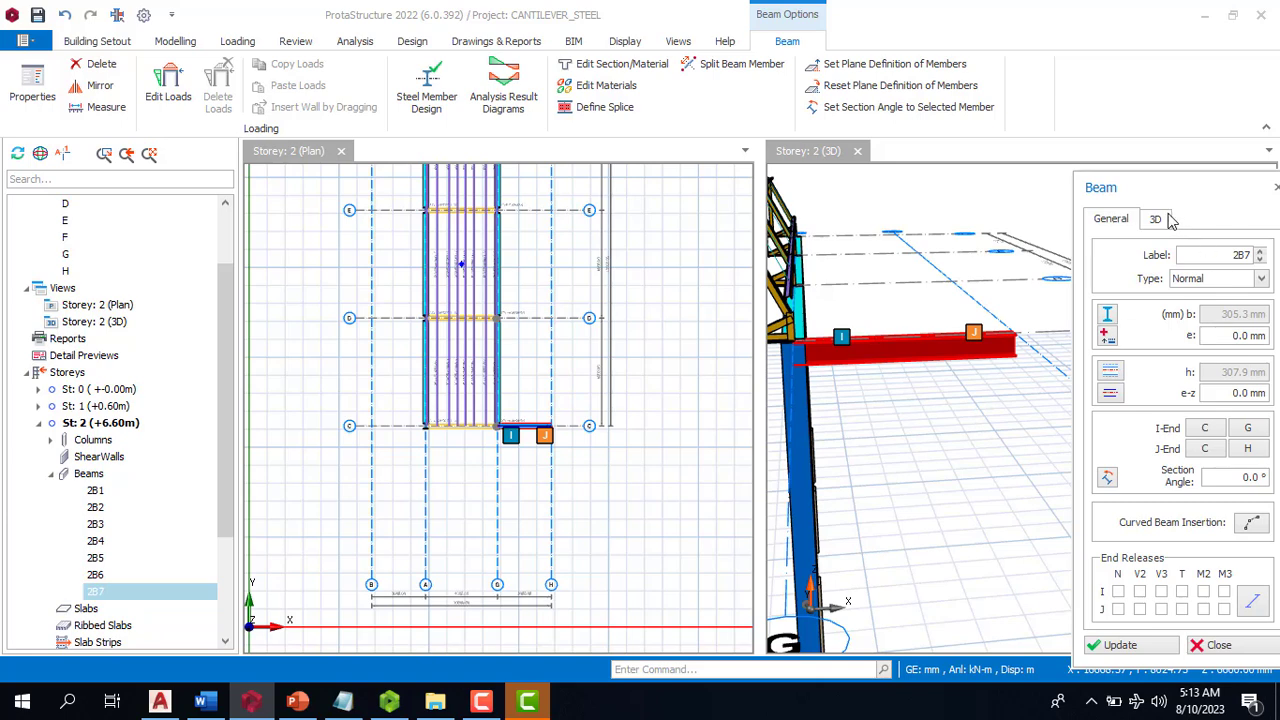
click(1160, 220)
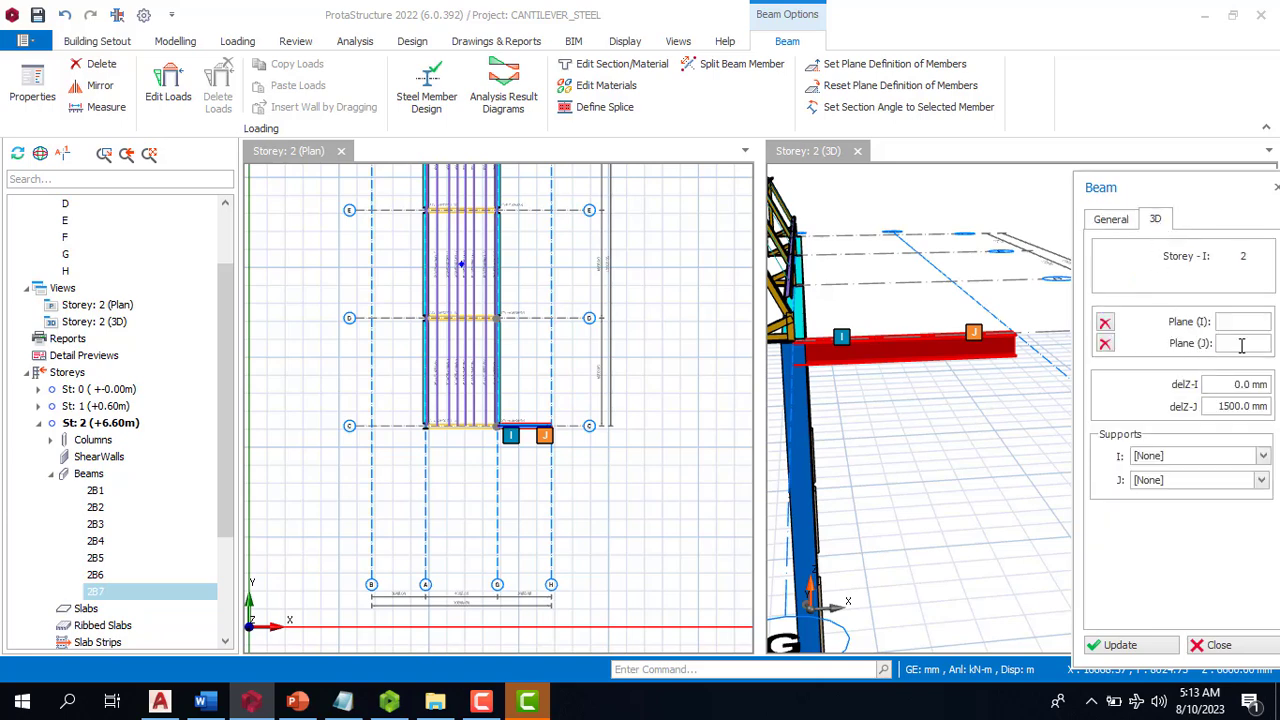
click(1032, 394)
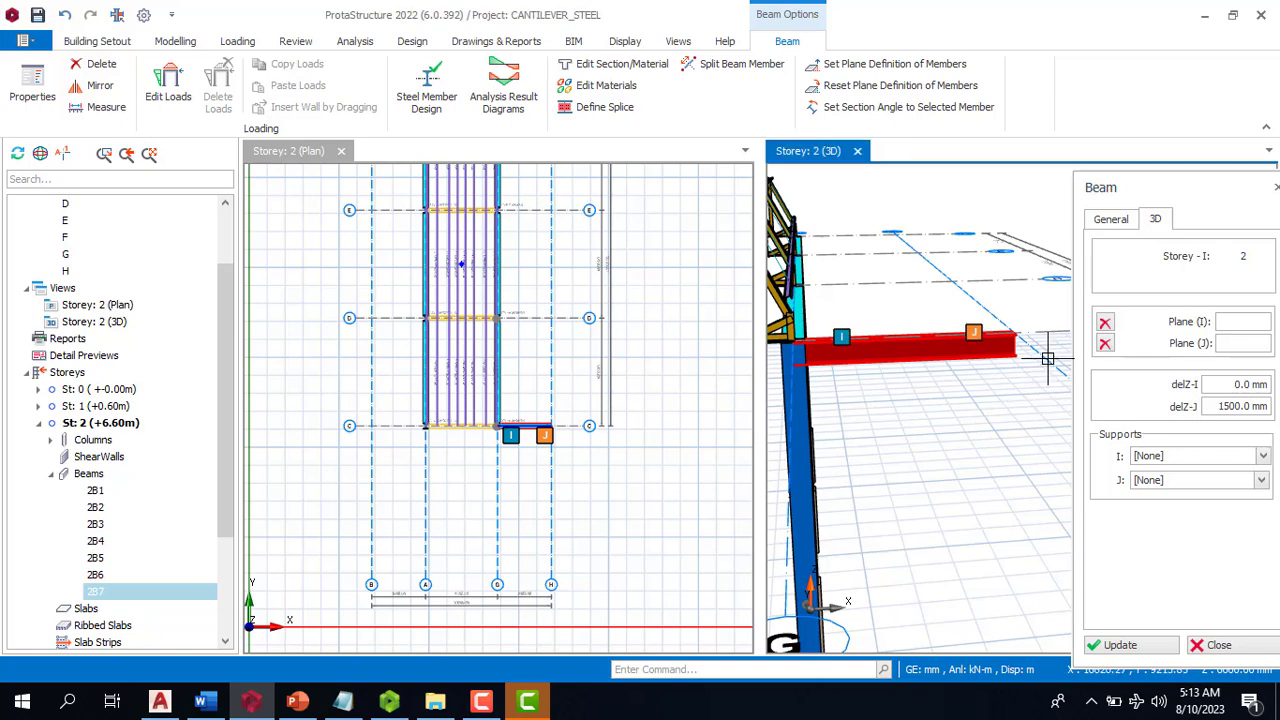
key(Escape)
Try assigning a plane definition to the J end of the cantilever beam
scroll(980, 369, up, 1)
click(992, 357)
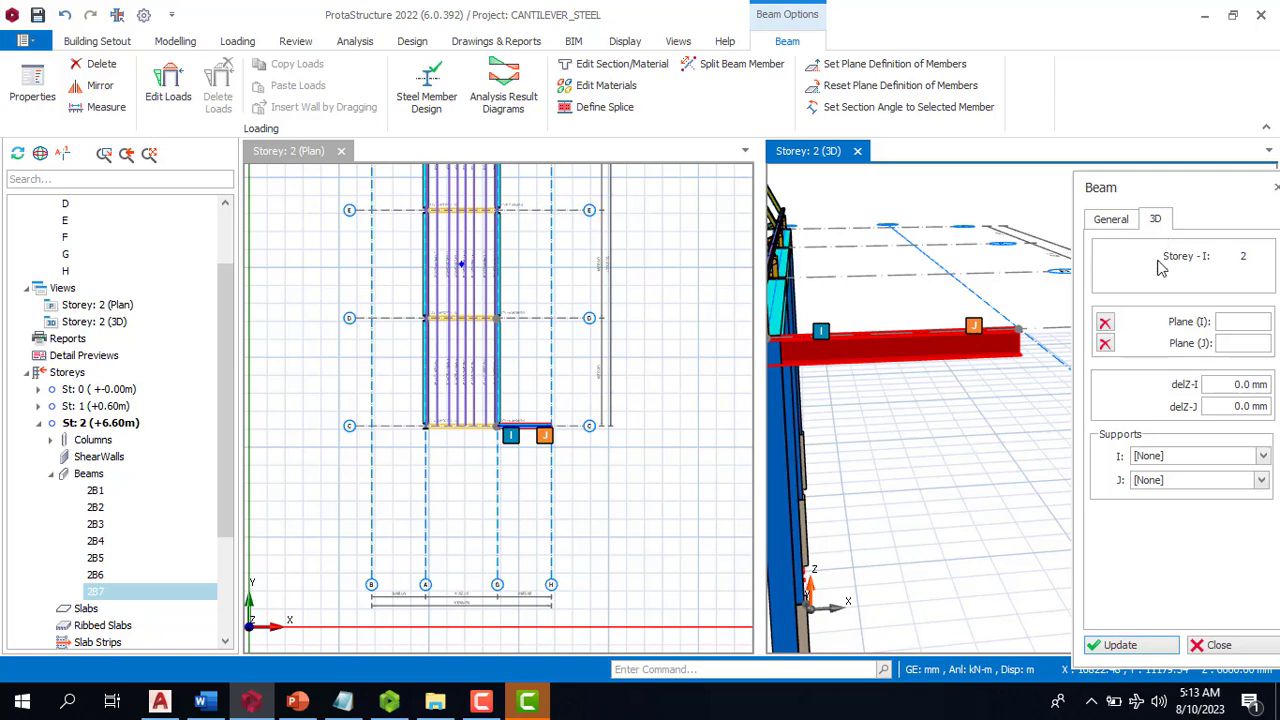
click(1233, 346)
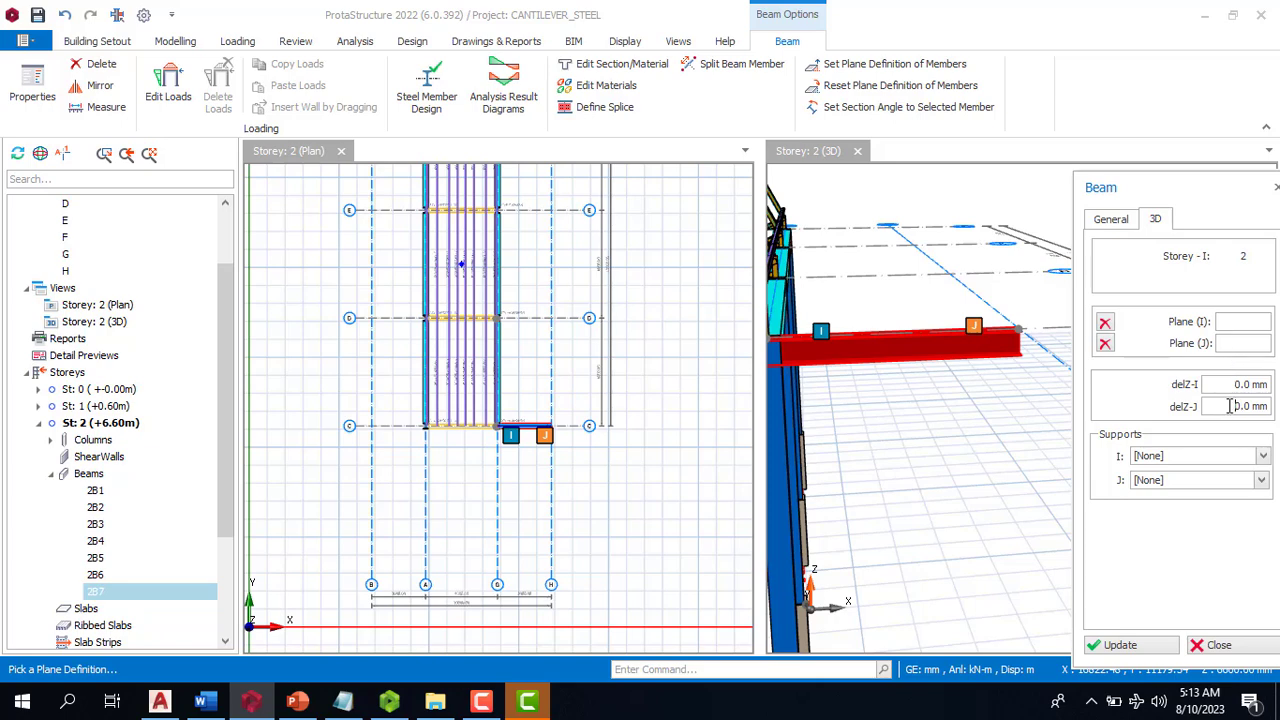
click(481, 703)
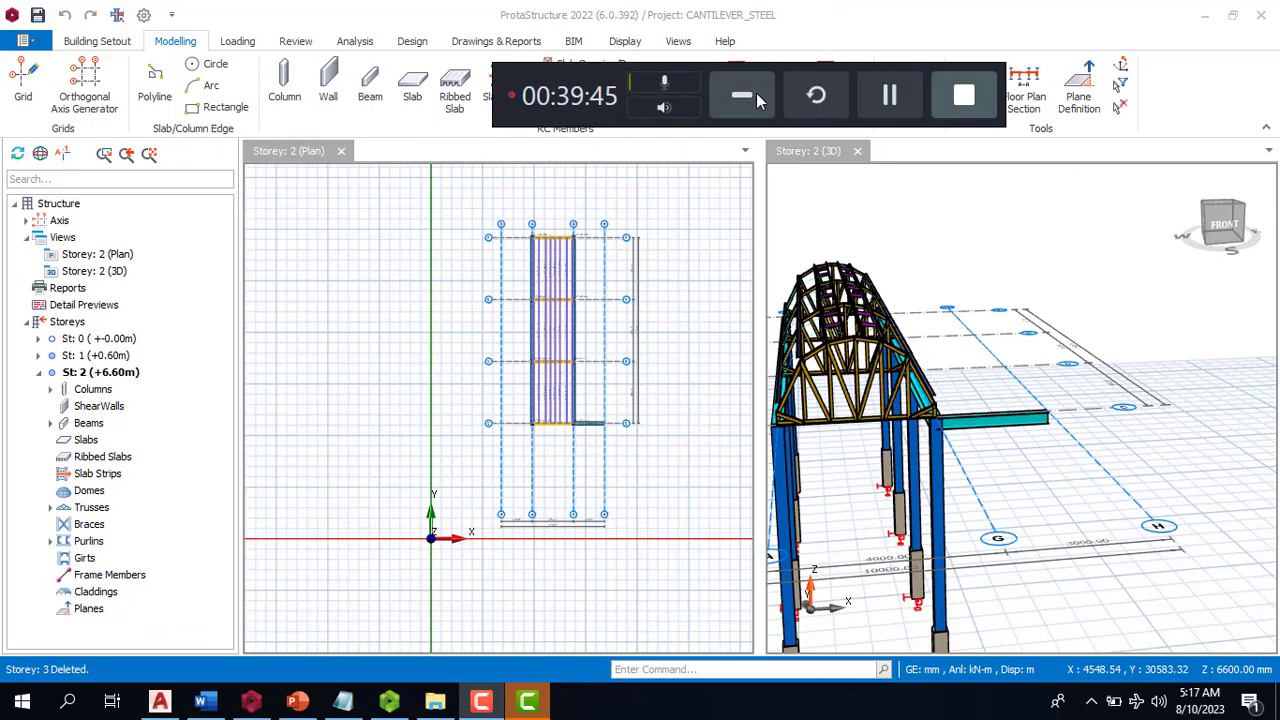
click(755, 97)
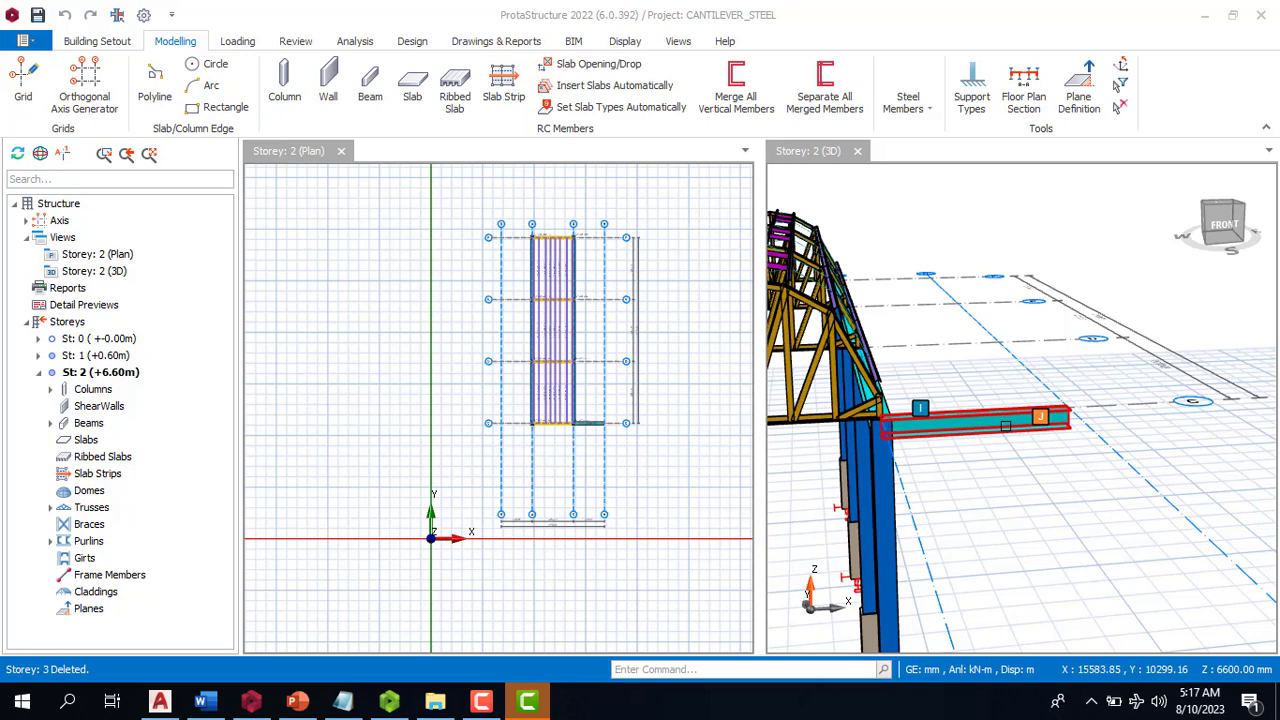
Insert storey 3 above the current top storey with a height of 1500 mm
click(60, 322)
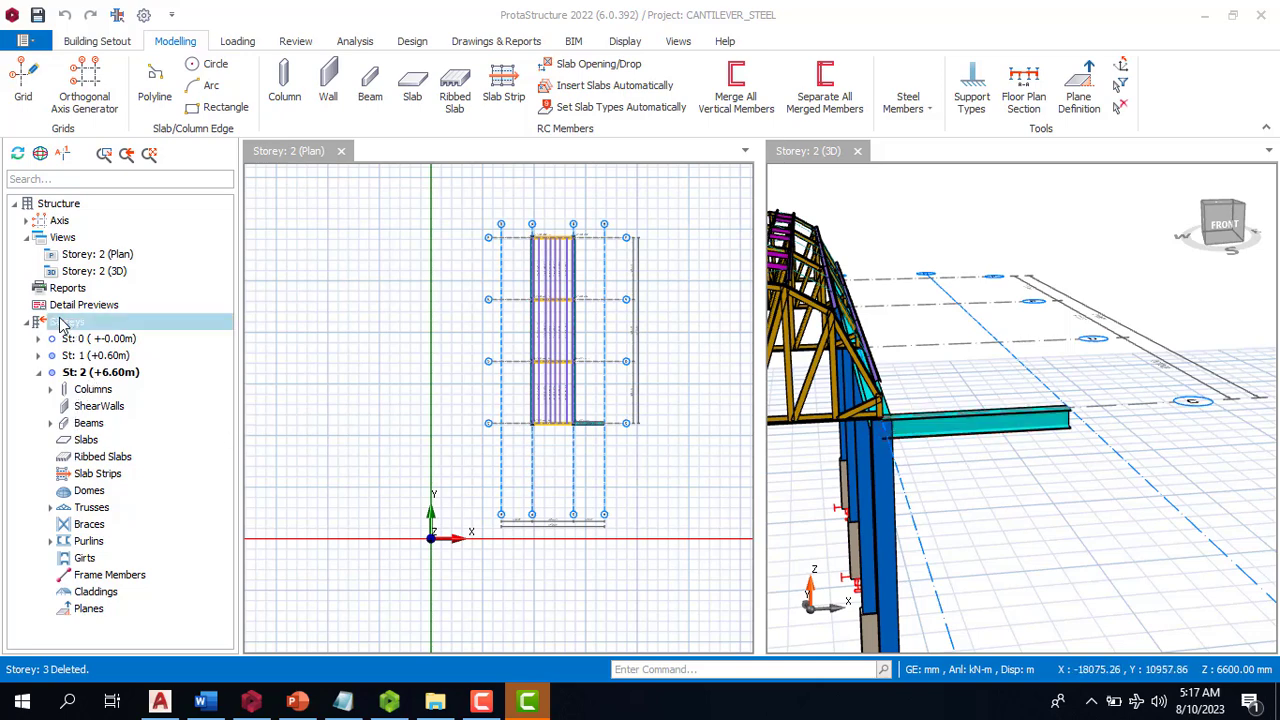
right_click(60, 325)
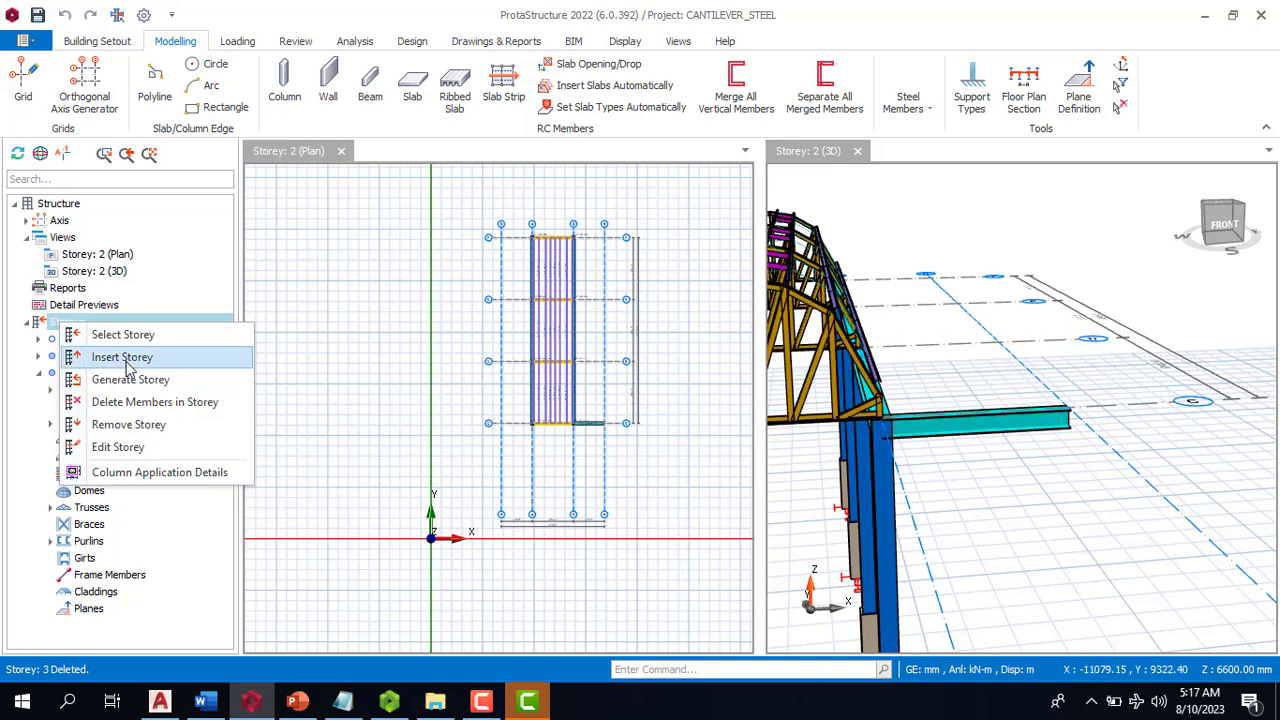
click(124, 357)
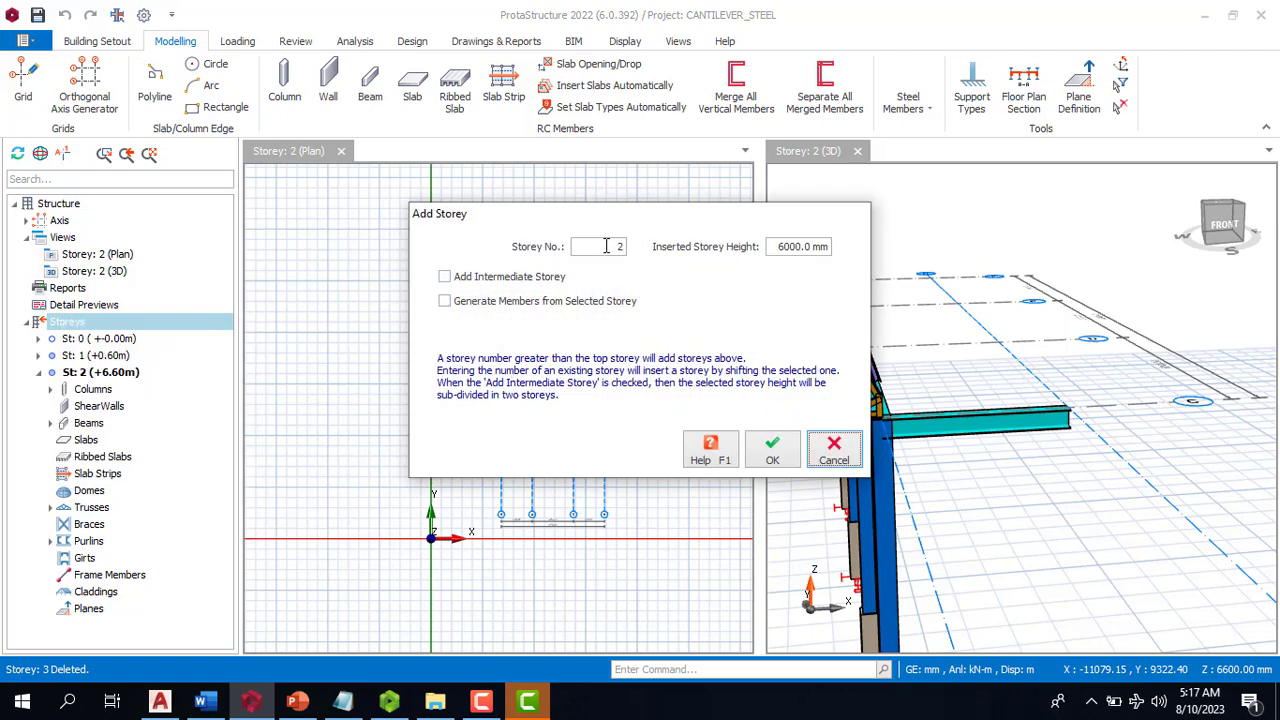
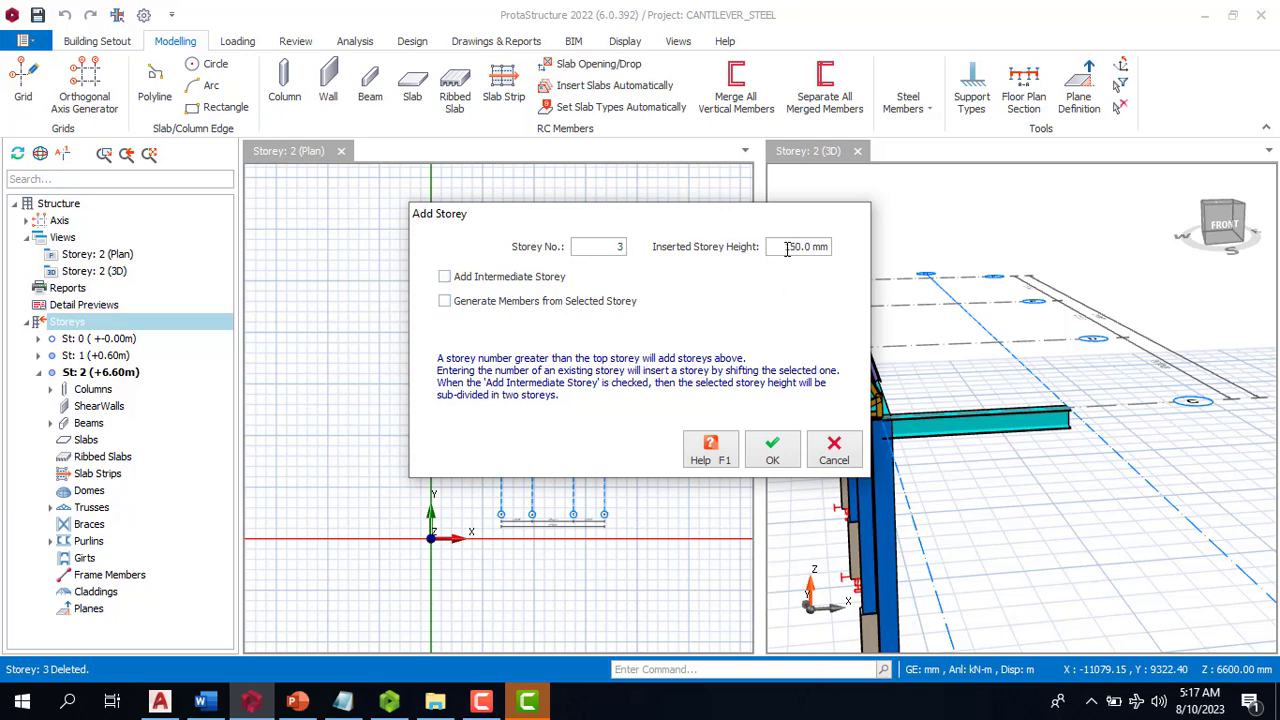
click(778, 453)
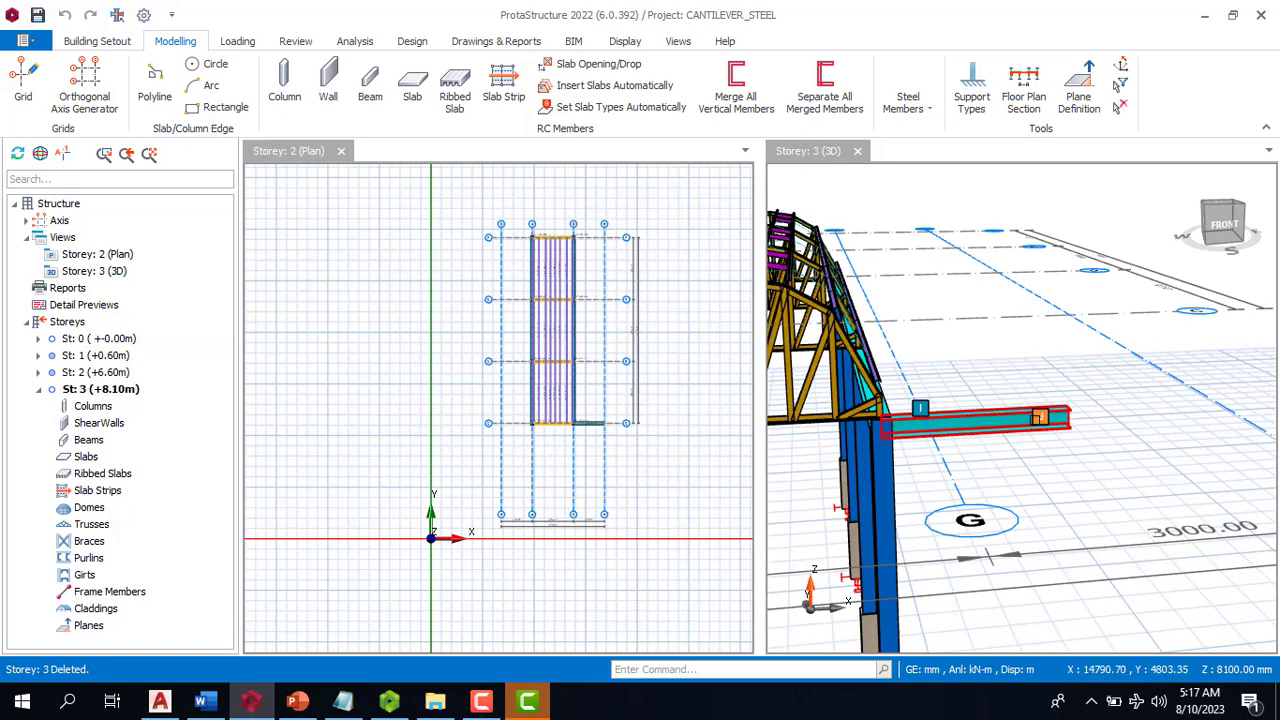
Set the J-end level offset (delZ-J) of the cantilever beam on axis C to 1500 mm
click(1033, 422)
right_click(1033, 422)
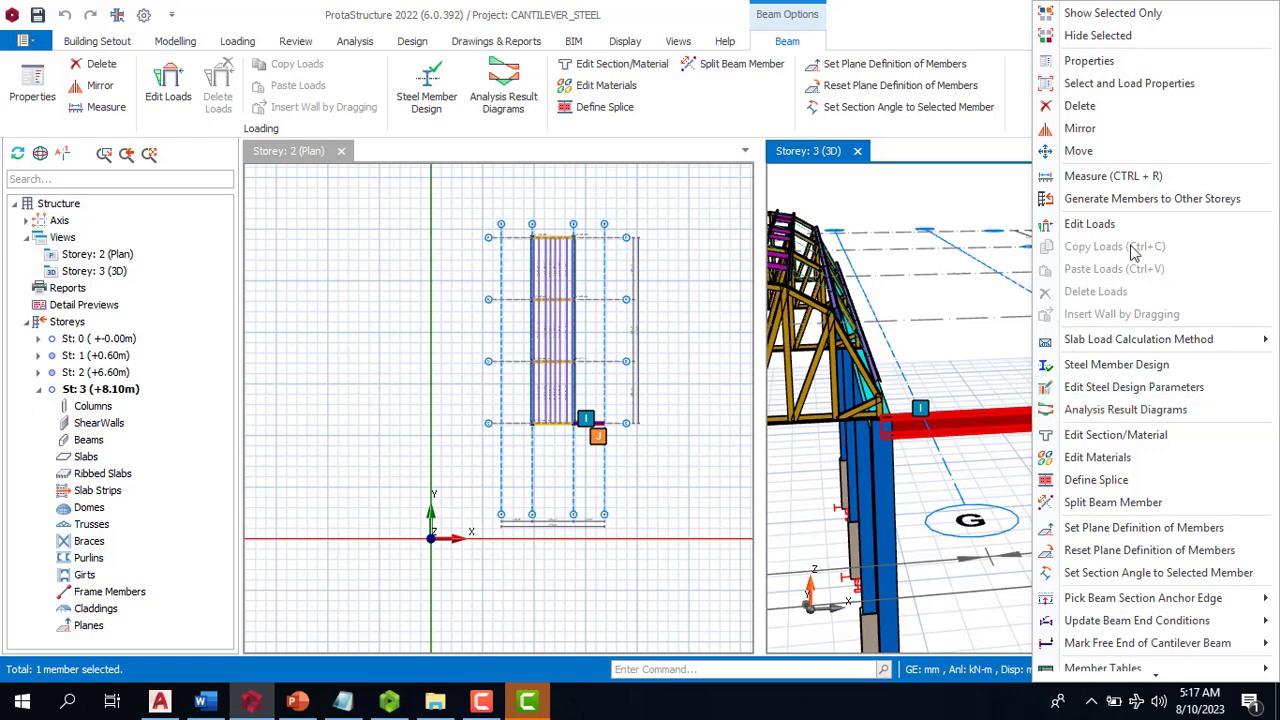
click(1135, 62)
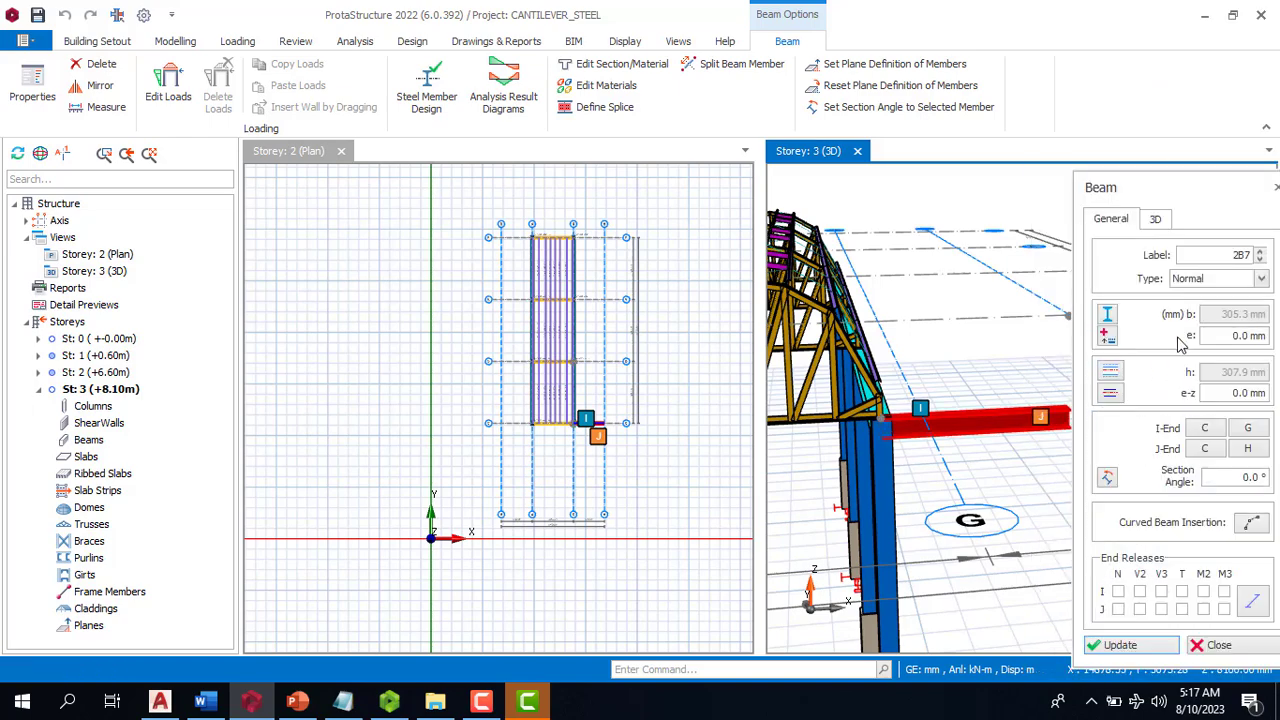
click(1155, 220)
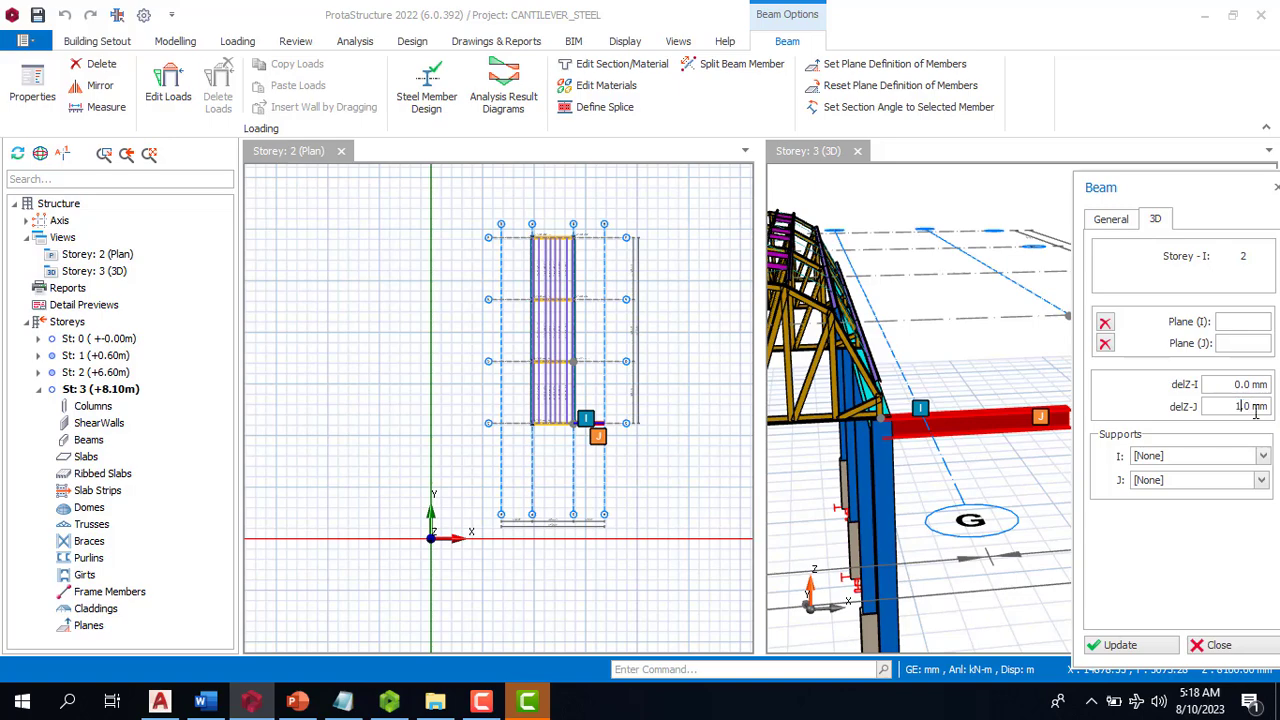
click(1135, 643)
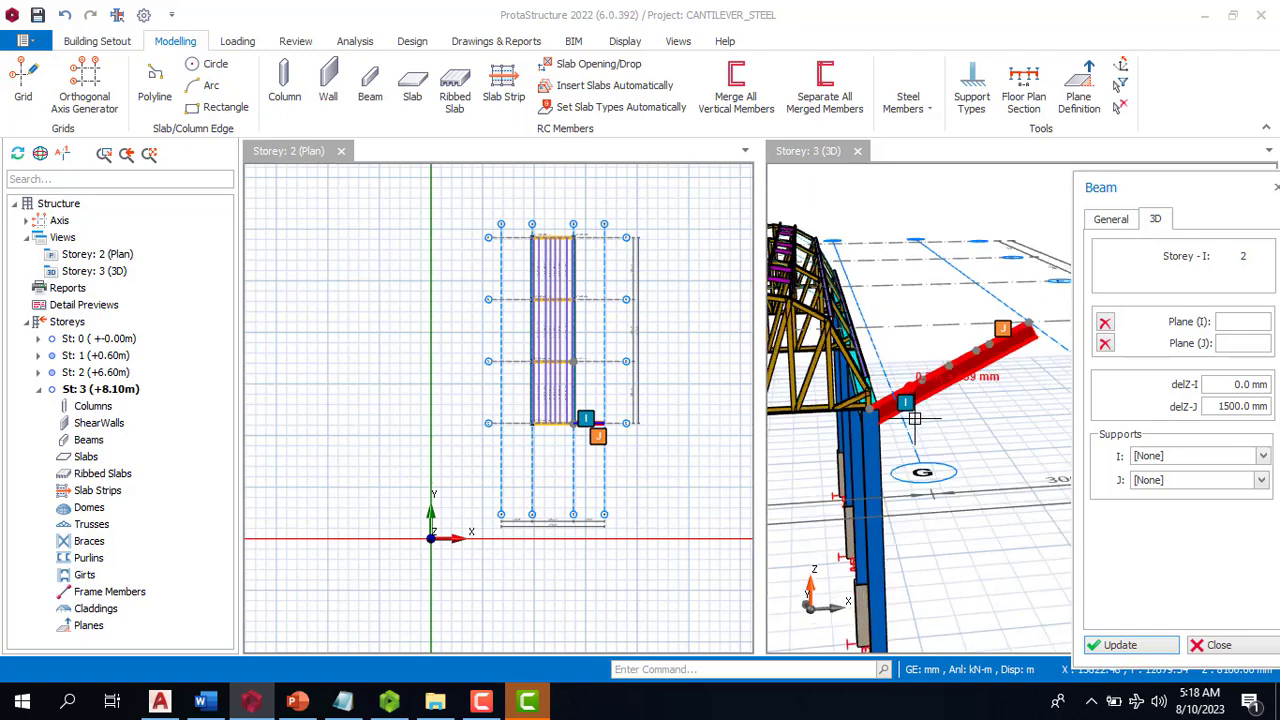
key(Escape)
scroll(1108, 354, down, 3)
key(Escape)
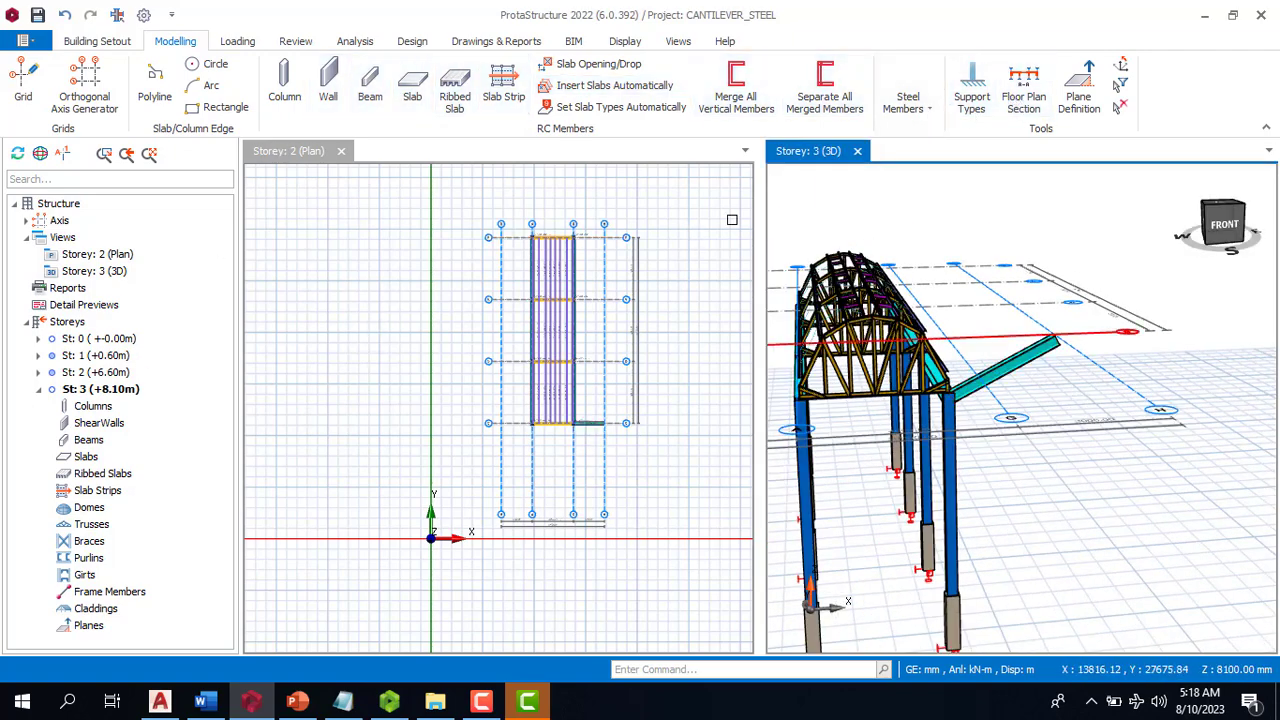
click(908, 100)
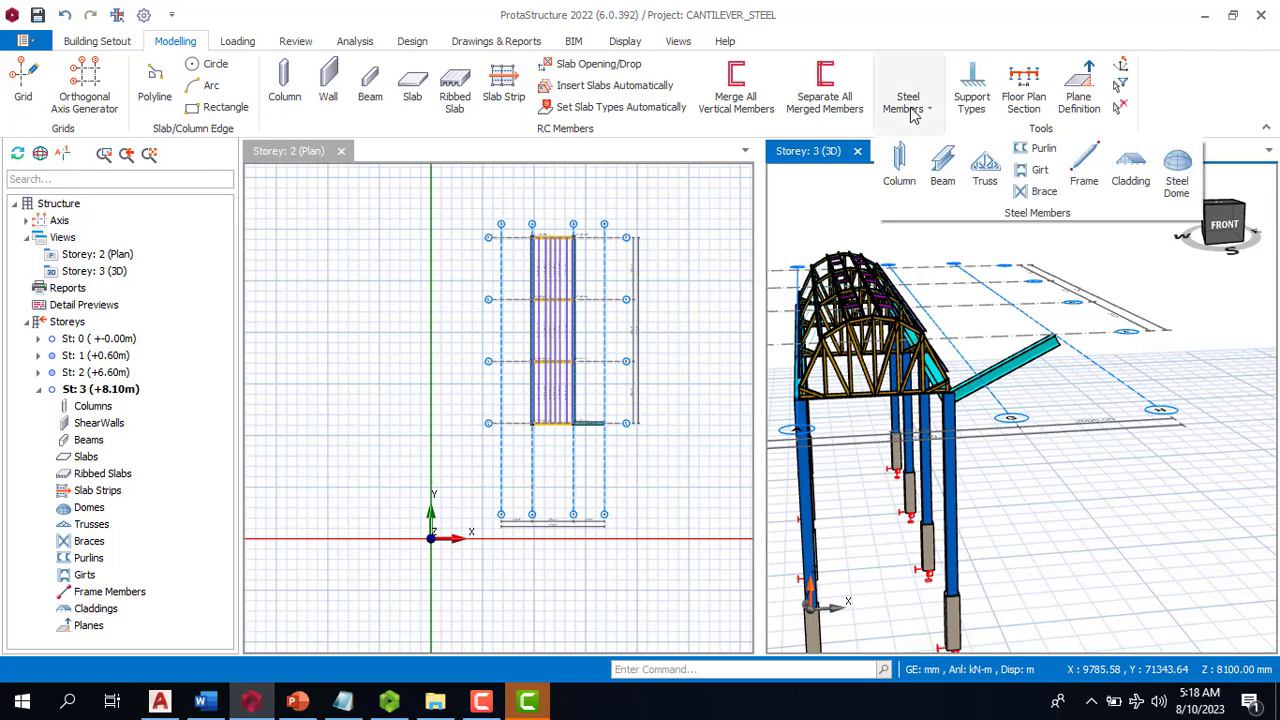
click(943, 180)
scroll(600, 355, up, 5)
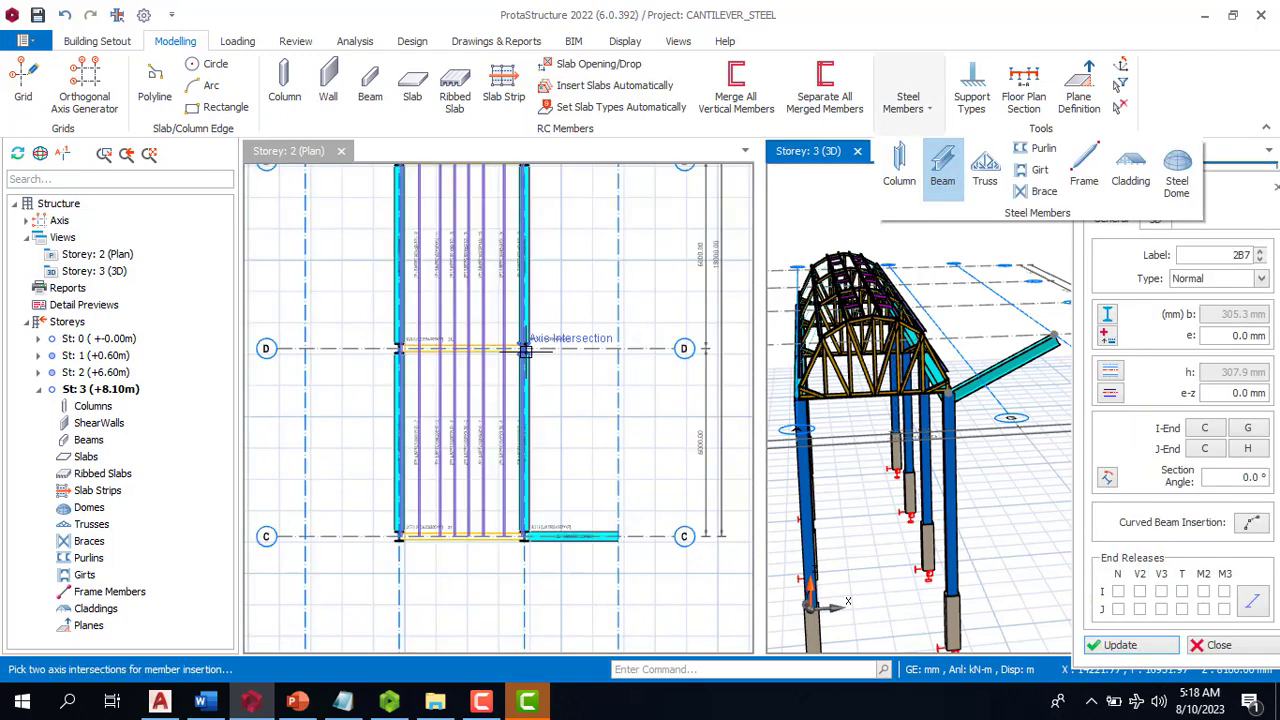
key(Escape)
click(460, 253)
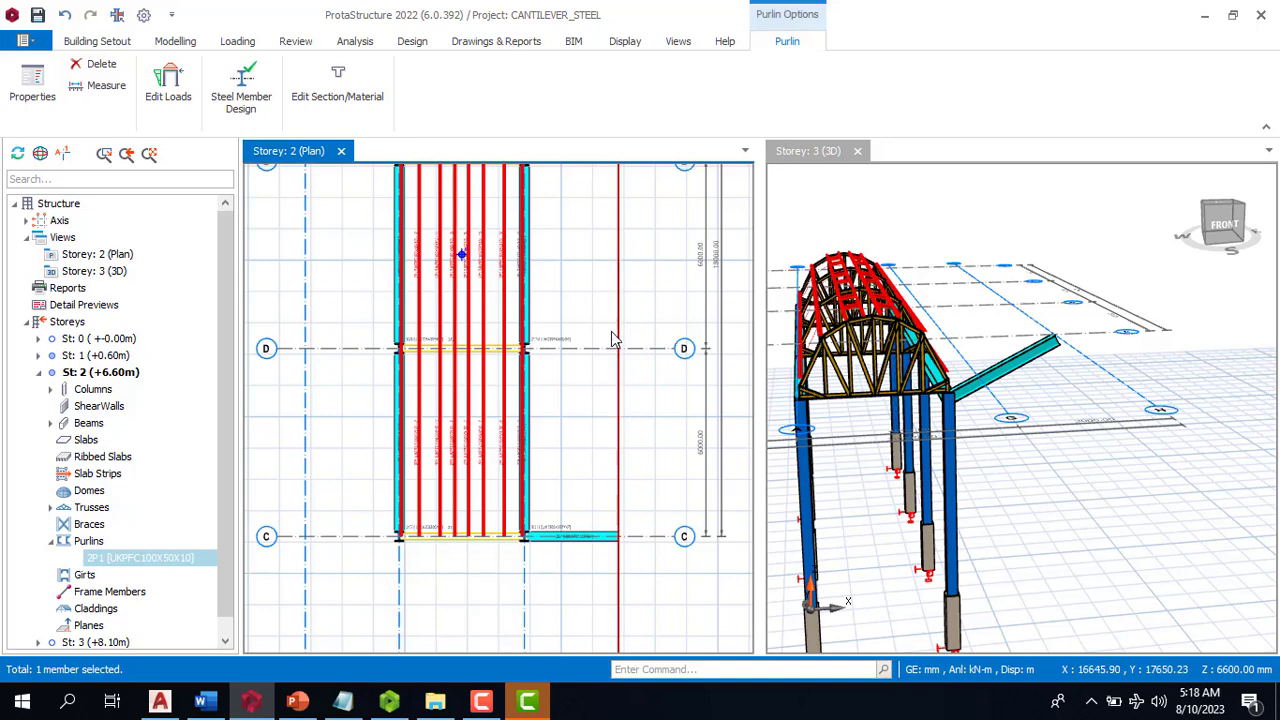
key(Escape)
Insert a steel beam along axis D from axis G to axis H in the storey 2 plan
click(908, 100)
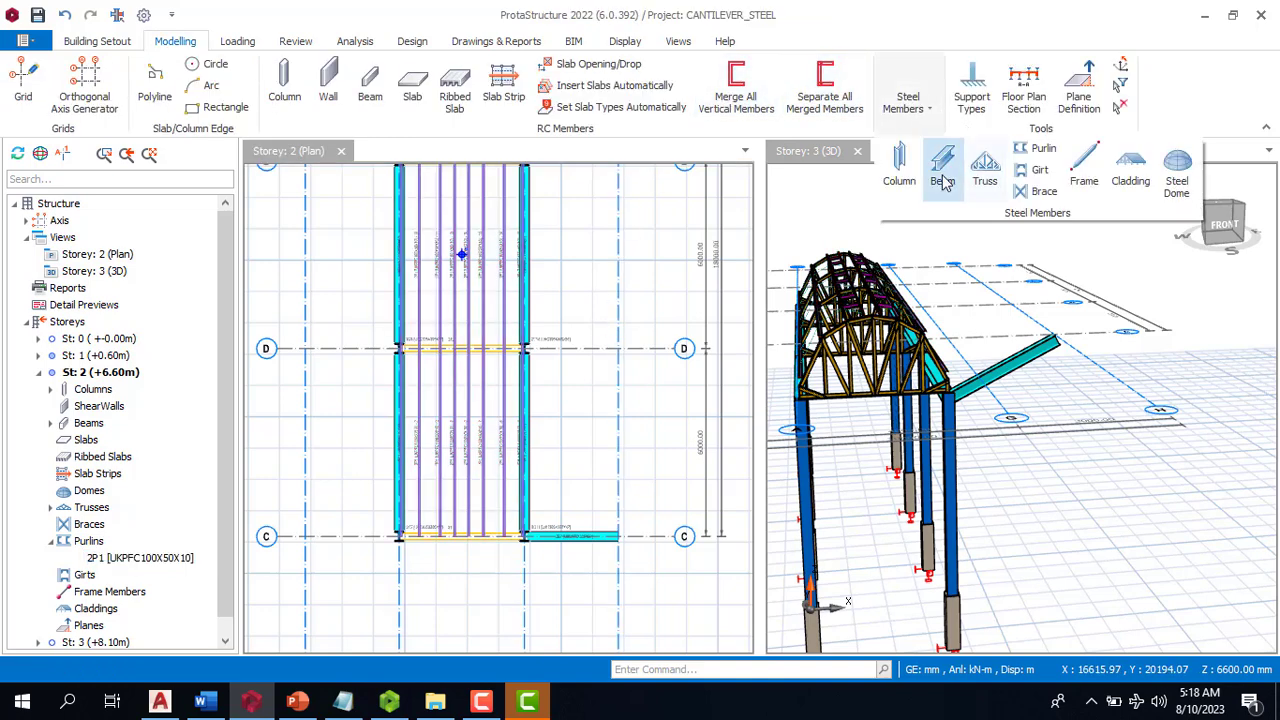
click(943, 180)
click(524, 348)
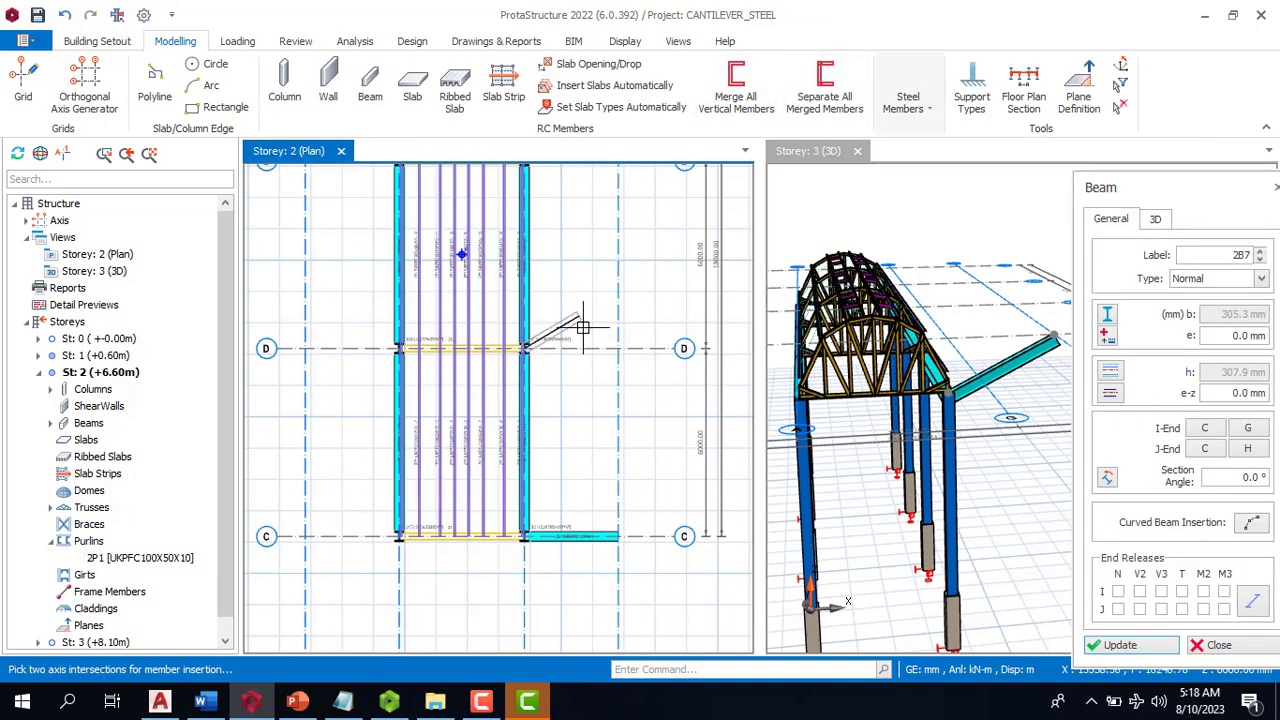
click(618, 348)
scroll(646, 320, down, 3)
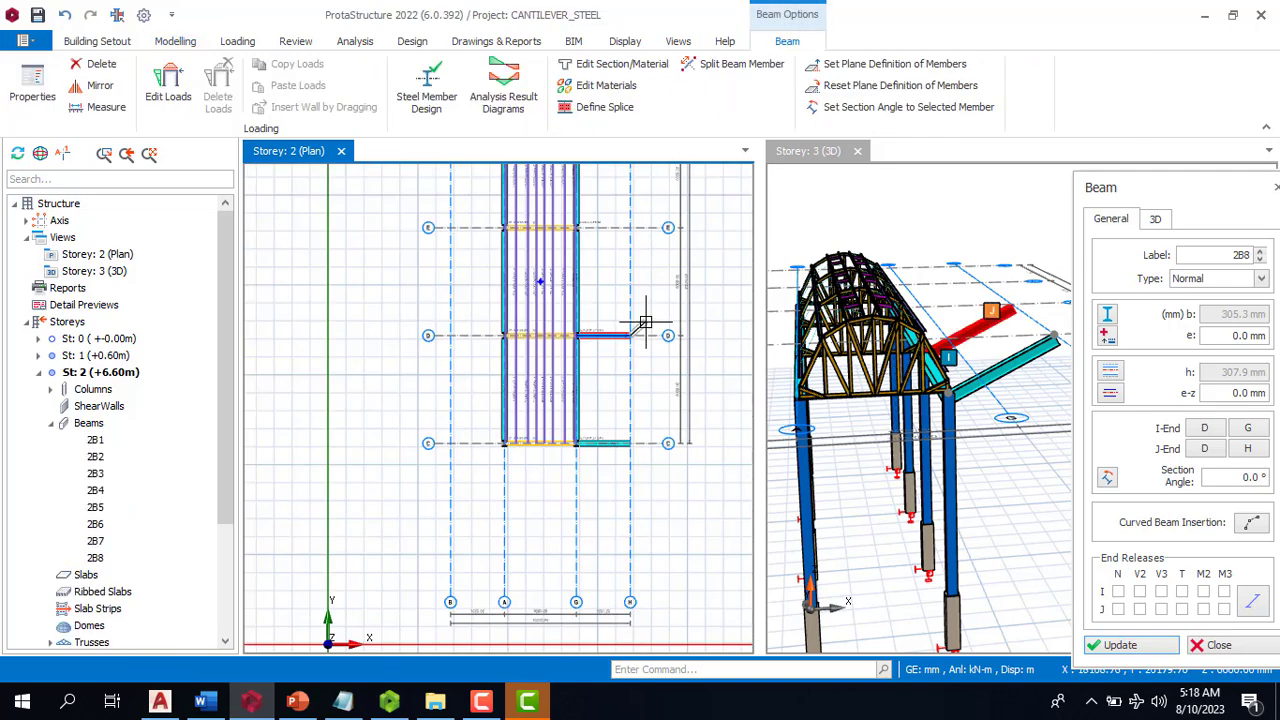
scroll(616, 204, up, 3)
key(Escape)
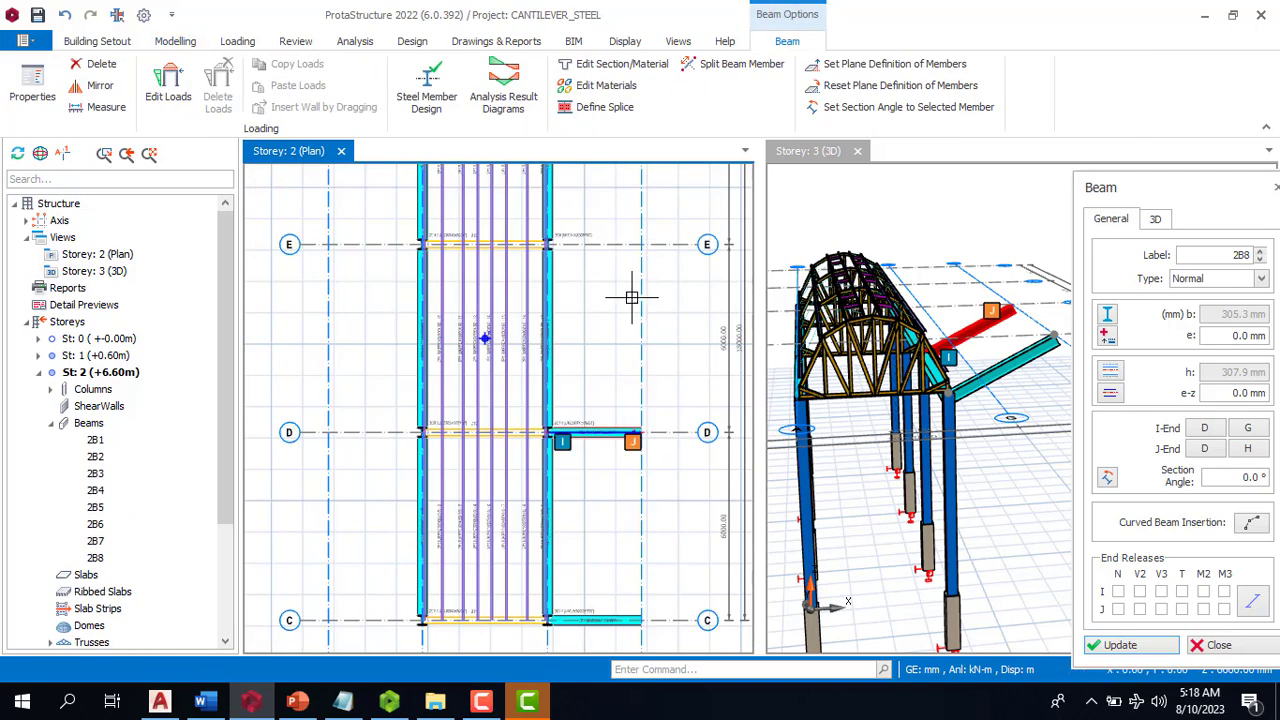
Insert steel cantilever beams along axes E and F from axis G to axis H and end the command
click(548, 244)
click(642, 262)
scroll(643, 245, down, 2)
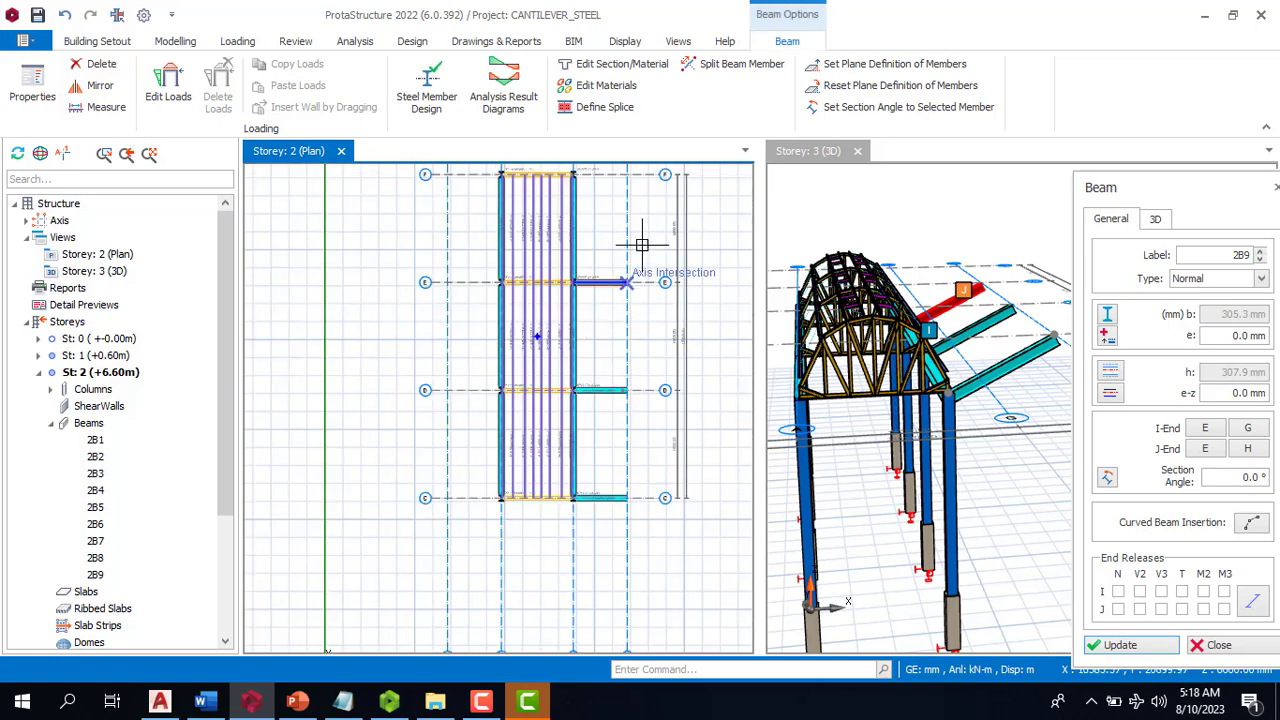
scroll(574, 172, up, 2)
click(574, 172)
scroll(548, 298, down, 2)
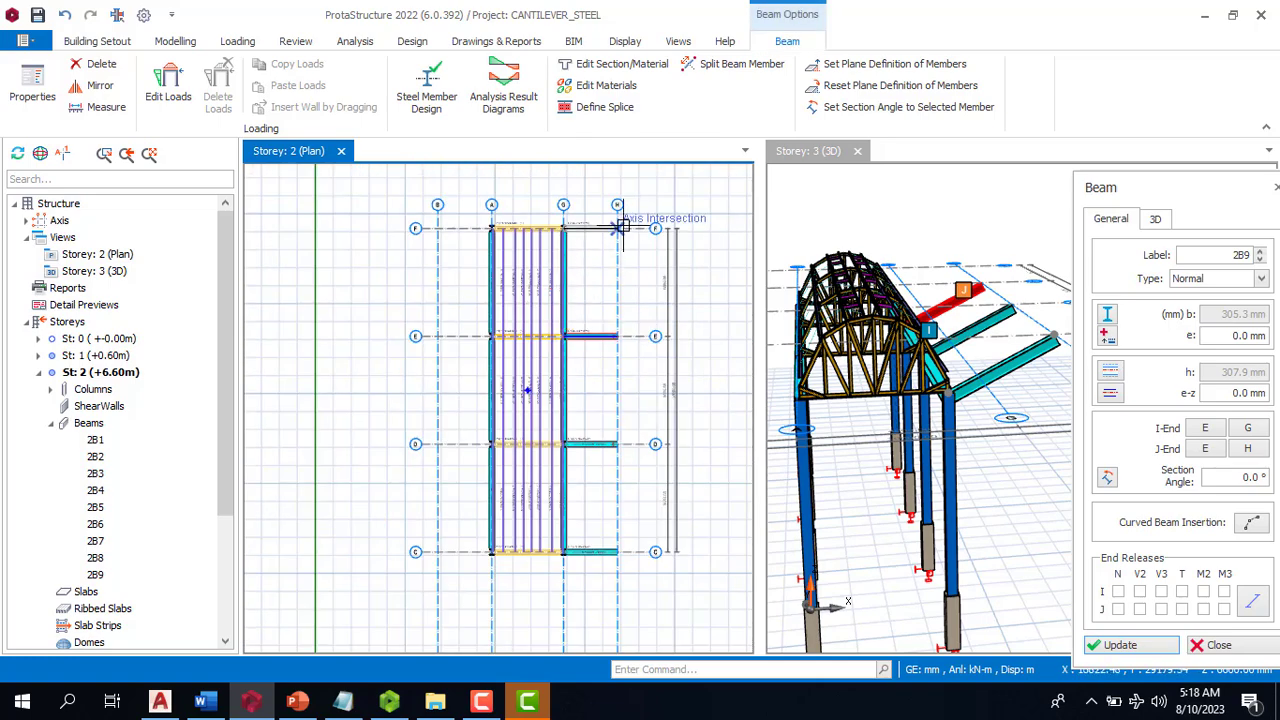
click(622, 228)
scroll(600, 254, down, 3)
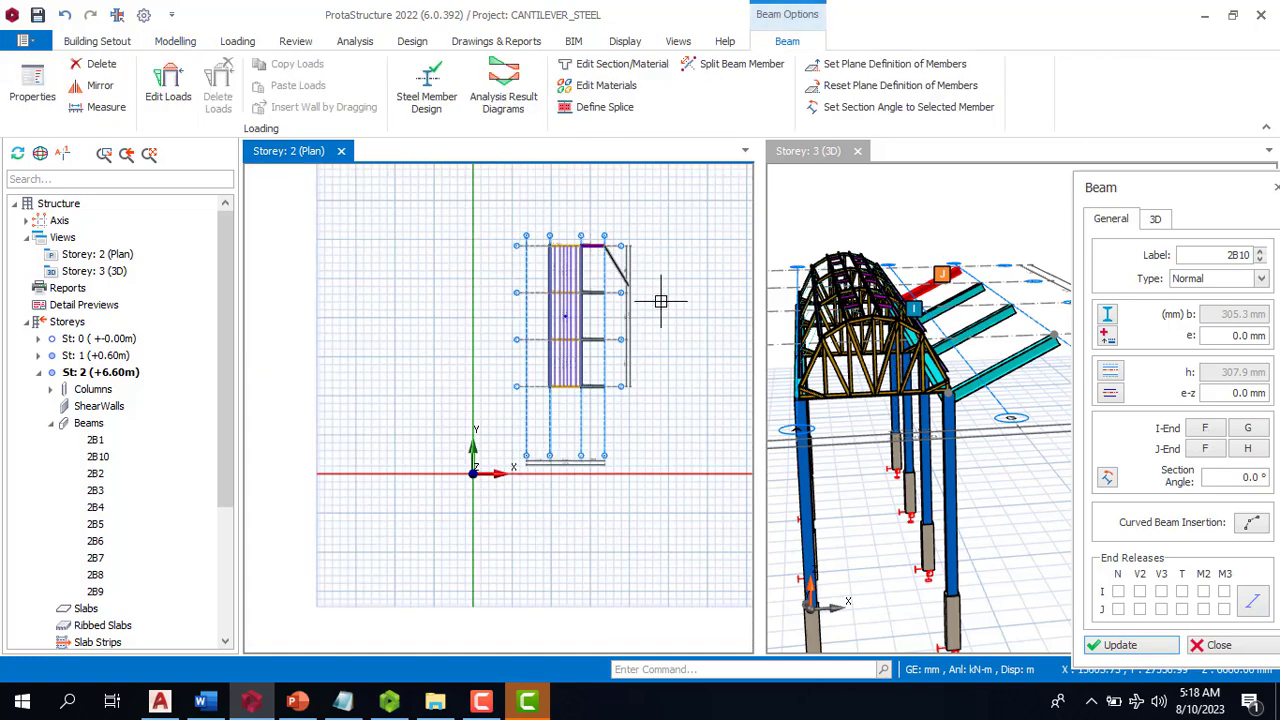
key(Escape)
scroll(951, 372, down, 3)
middle_drag(1027, 462, 1055, 486)
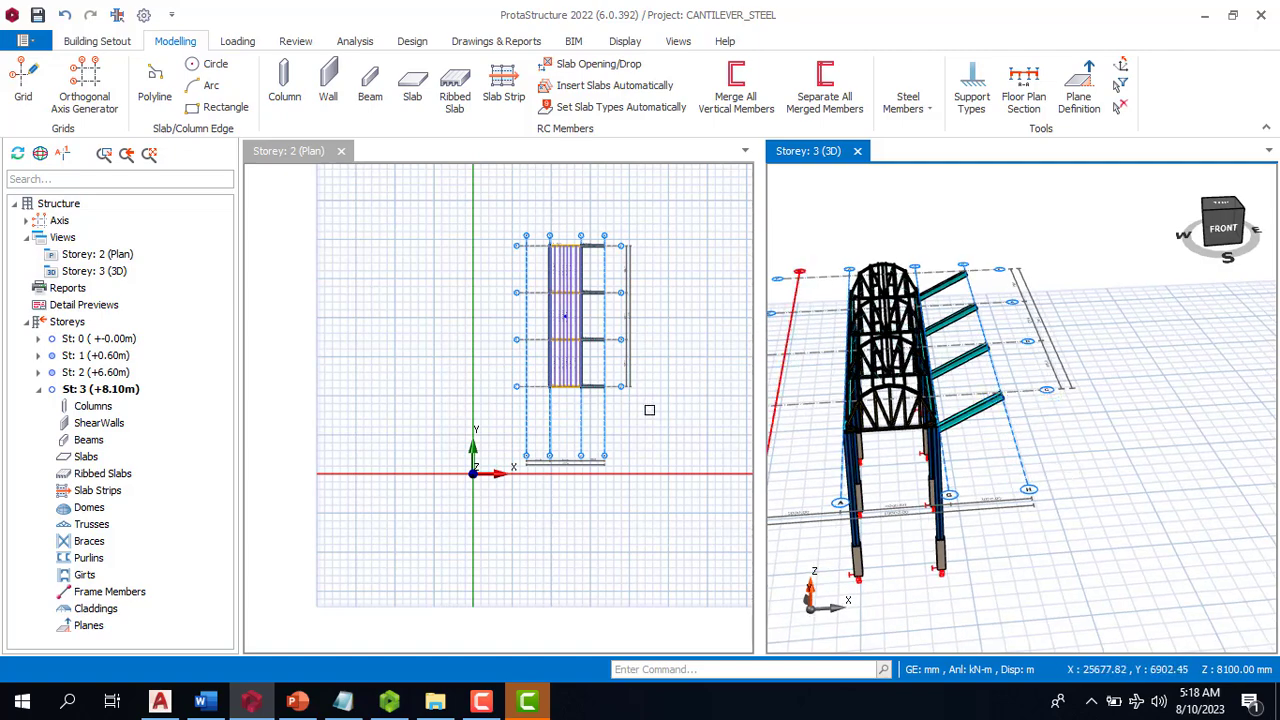
Undo the added cantilever beams on axes D, E and F and the J-end offset of the axis C beam
scroll(605, 374, up, 5)
scroll(605, 381, down, 2)
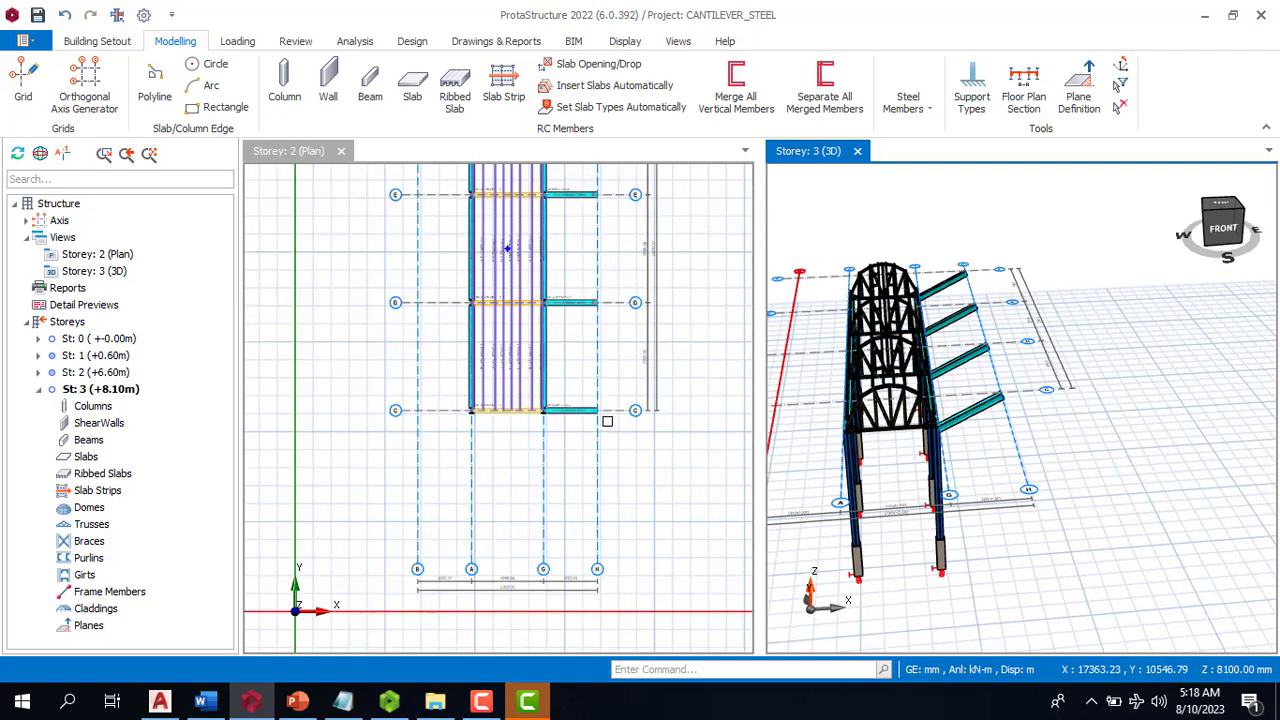
key(ctrl+z)
key(ctrl+z)
key(ctrl+z)
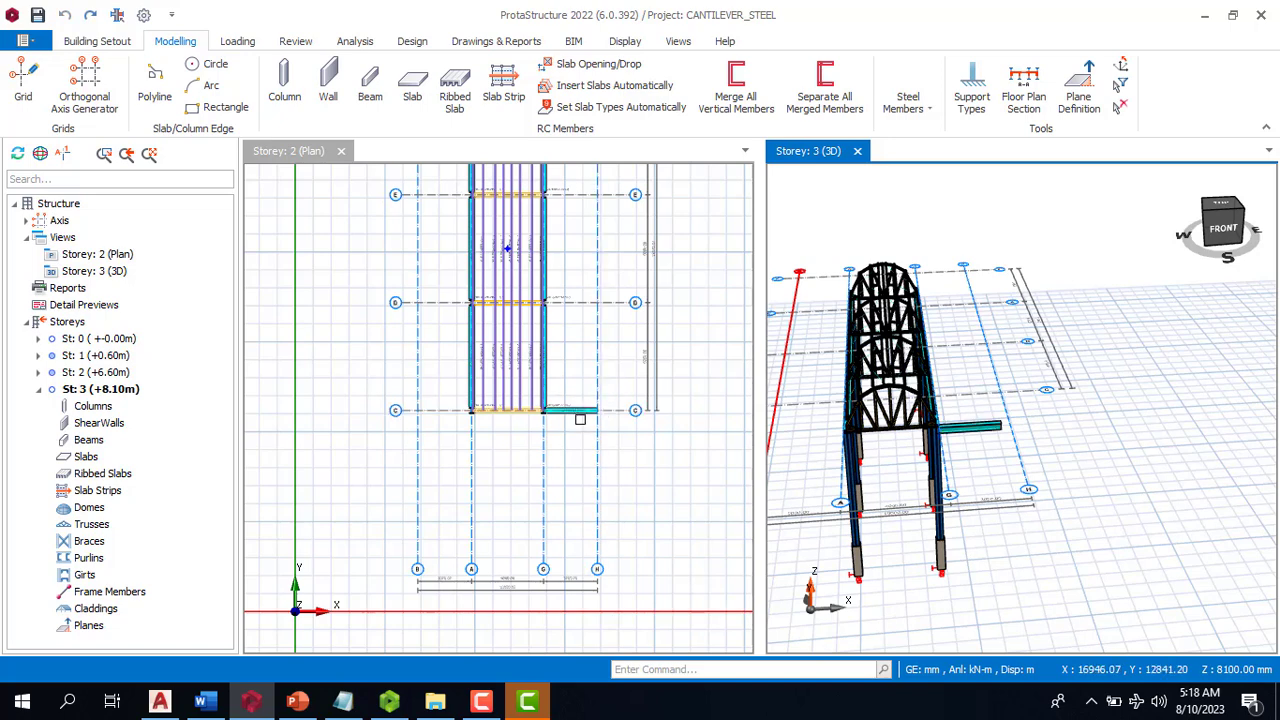
Delete the cantilever beam on axis C between axes G and H
click(578, 411)
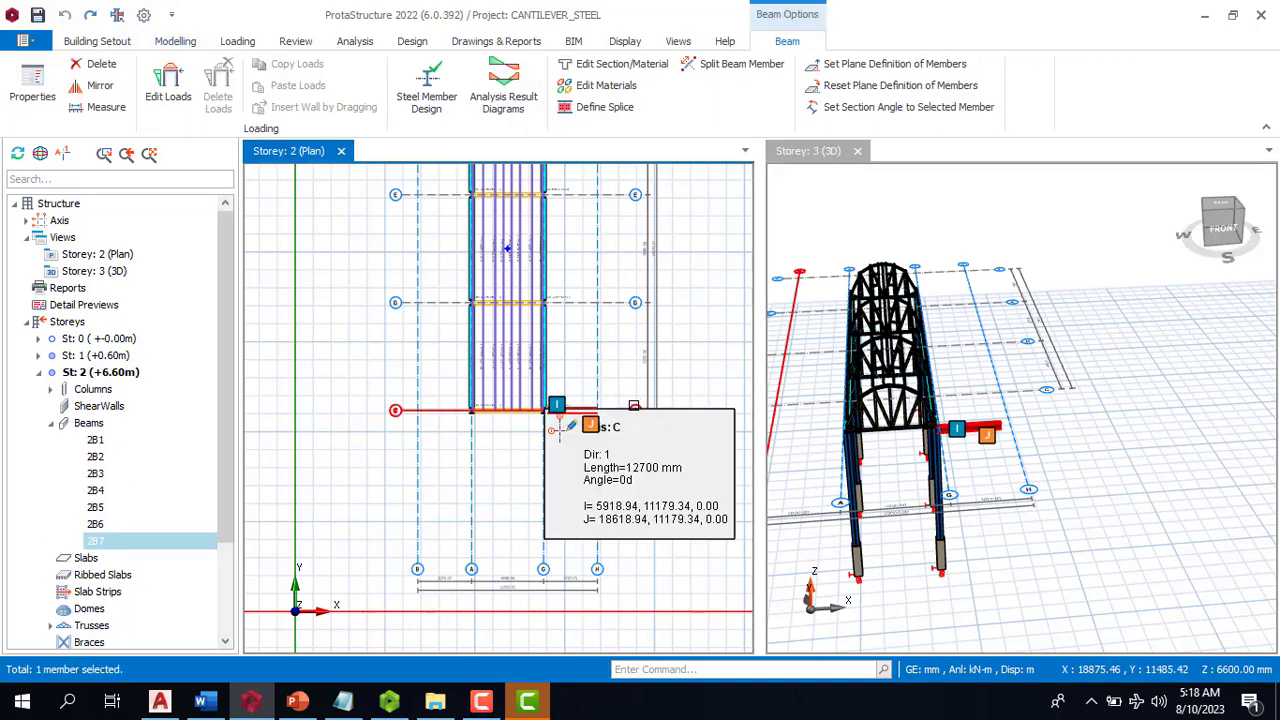
key(Delete)
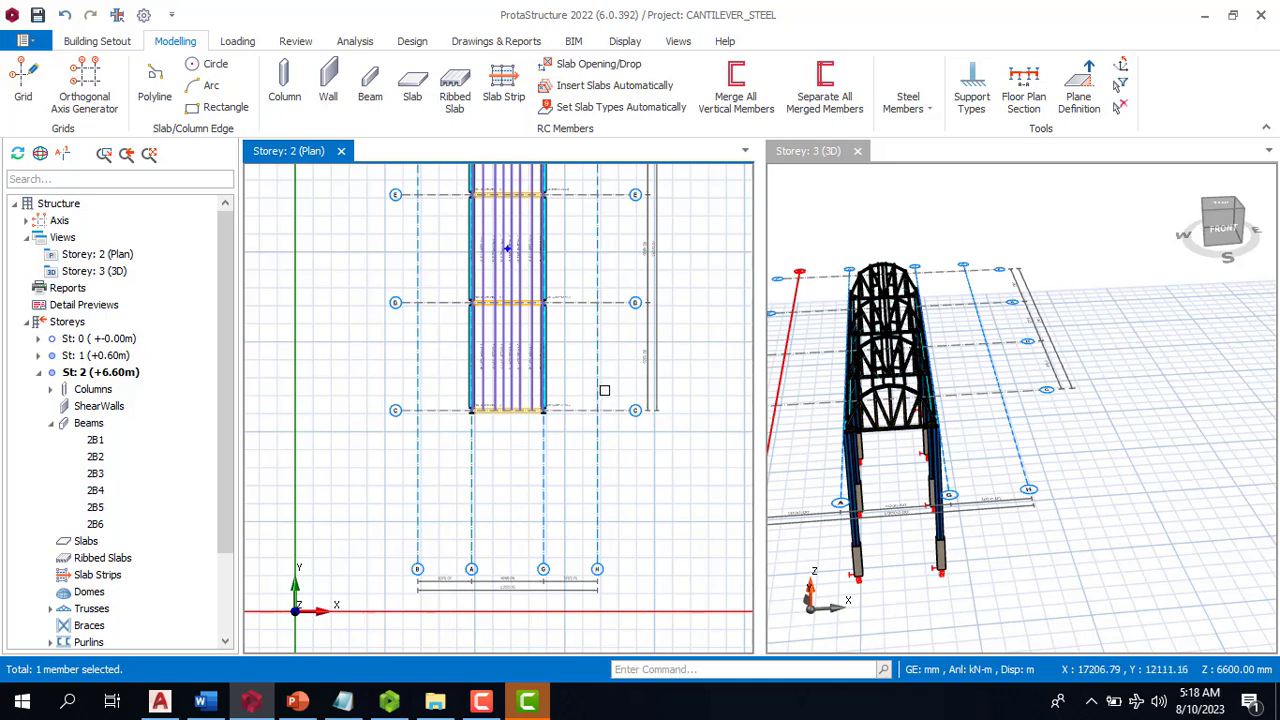
Offset axis G outward by 4500 mm to add a new axis beyond axis H, and delete axis H
click(545, 447)
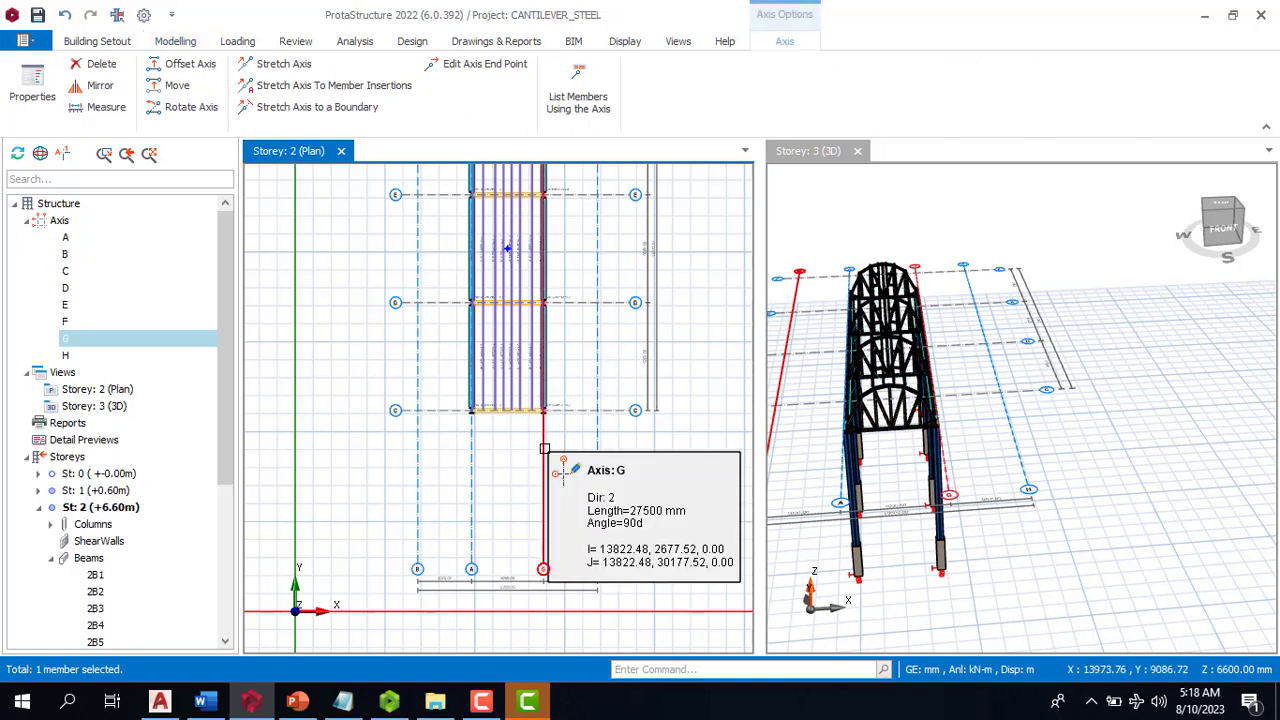
right_click(544, 450)
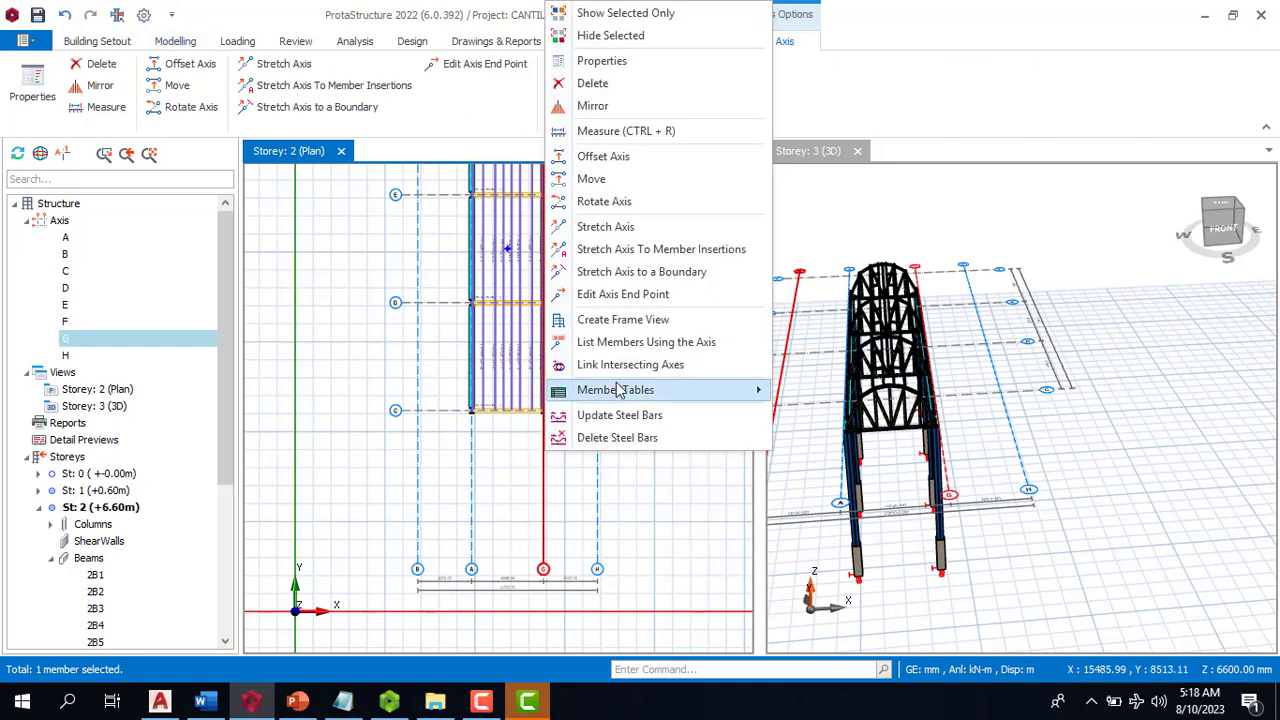
click(634, 157)
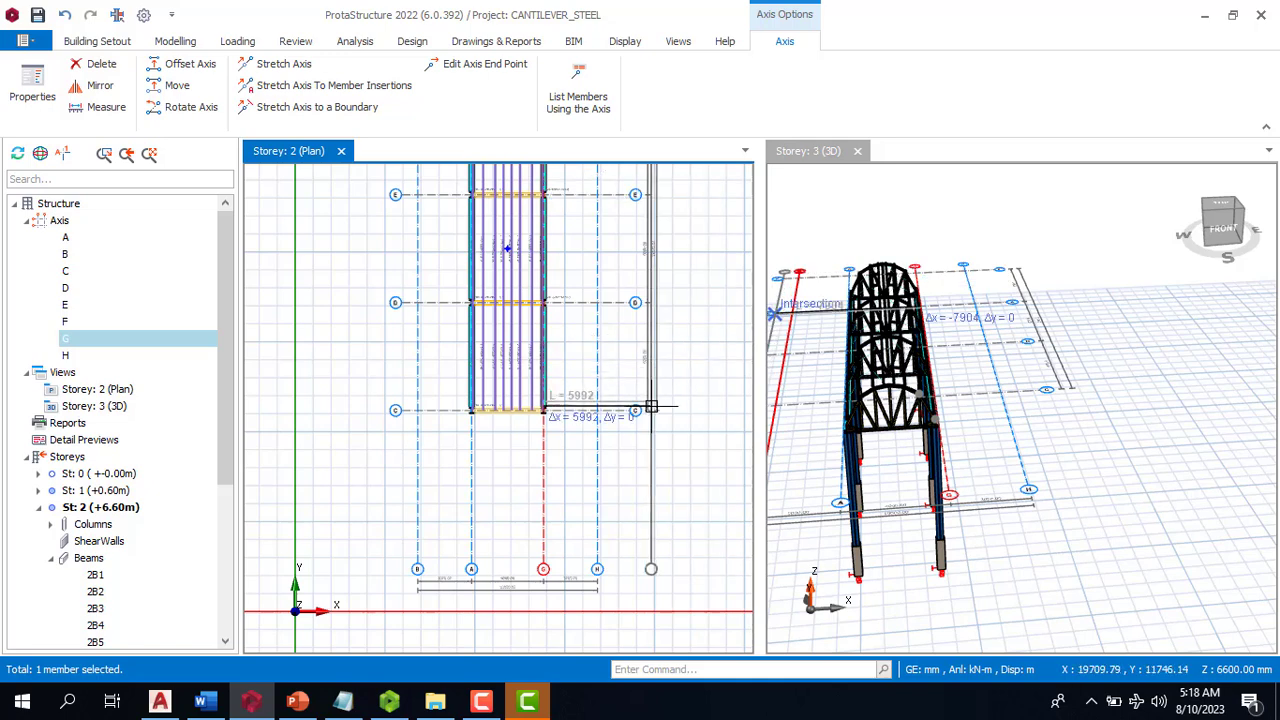
key(Tab)
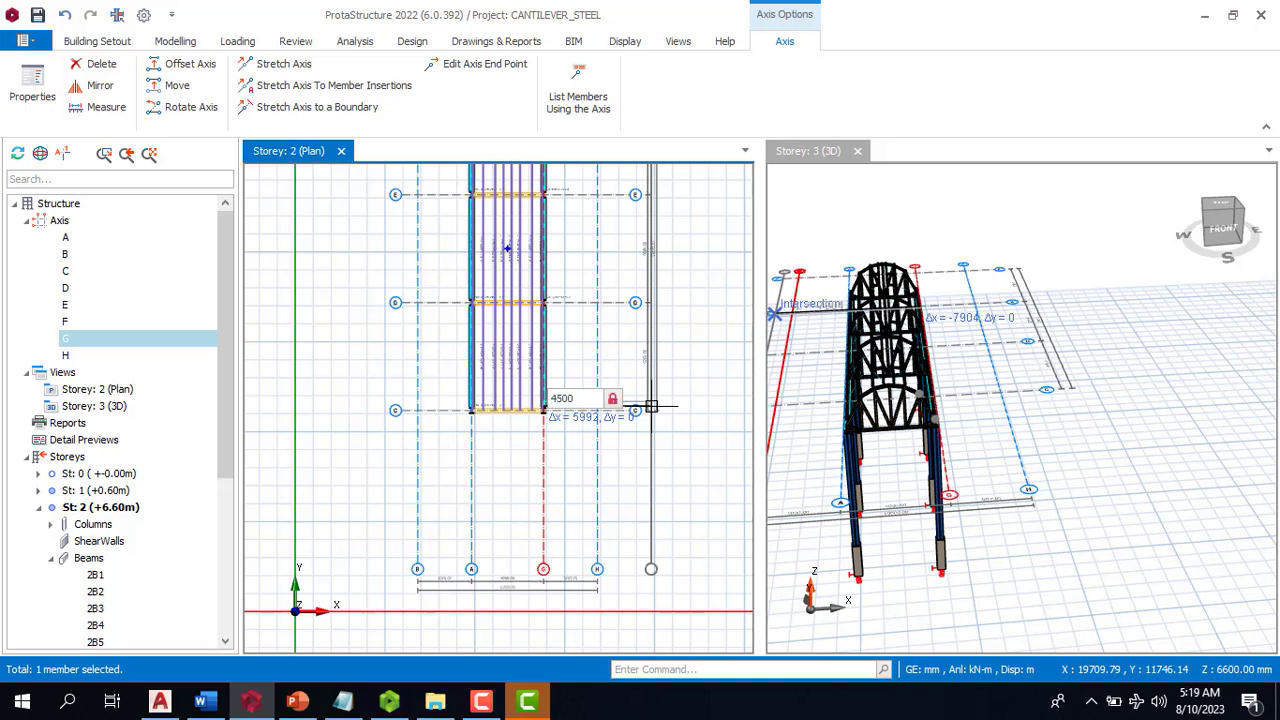
text(4500)
key(Return)
scroll(610, 455, down, 1)
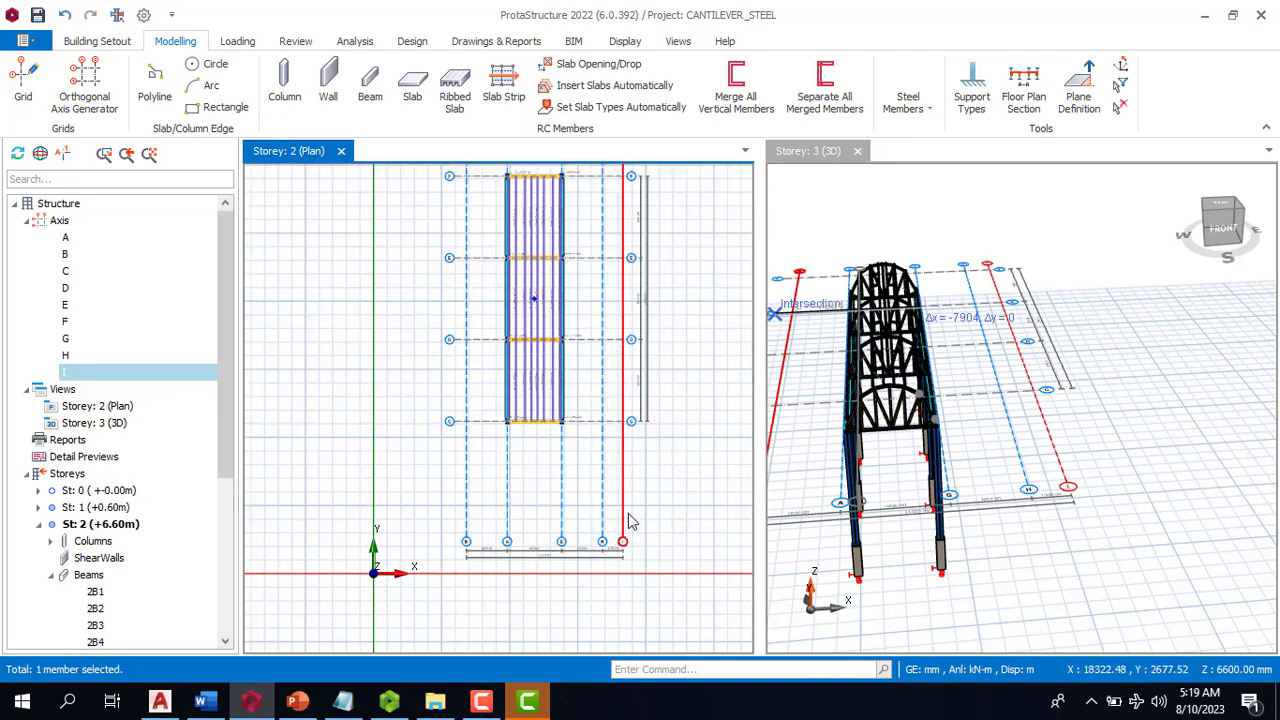
click(602, 457)
key(Delete)
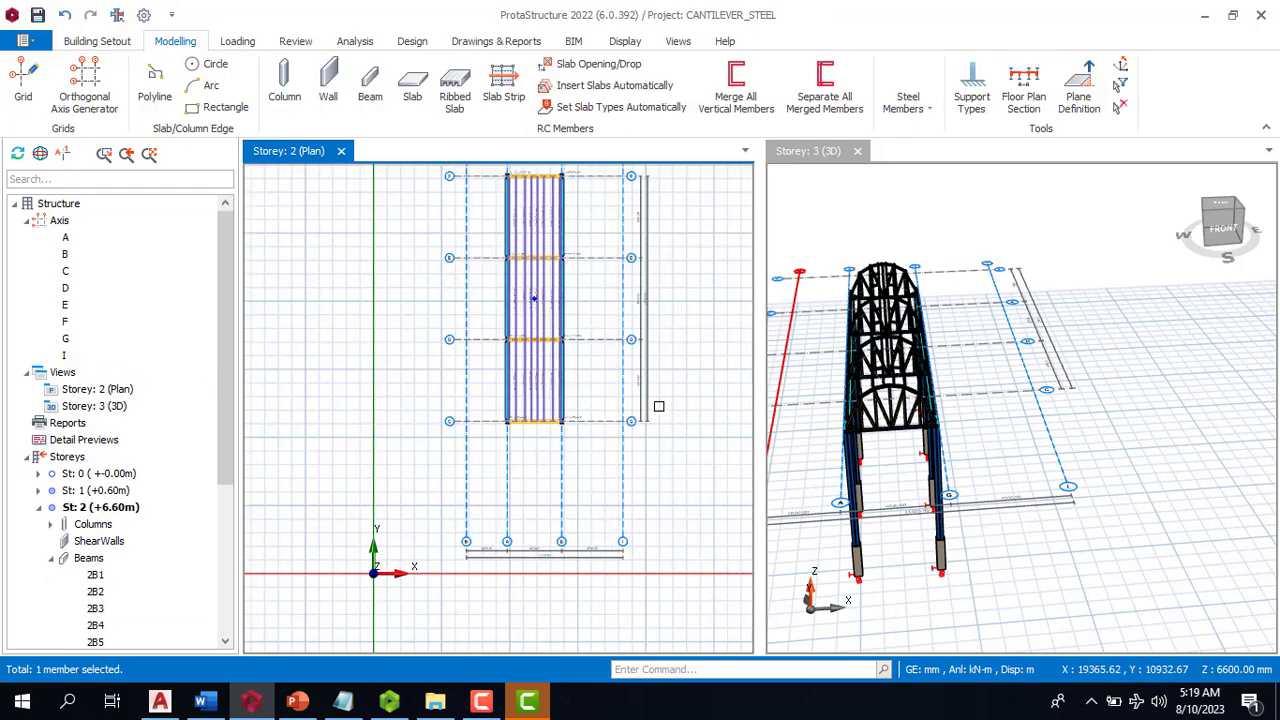
click(370, 88)
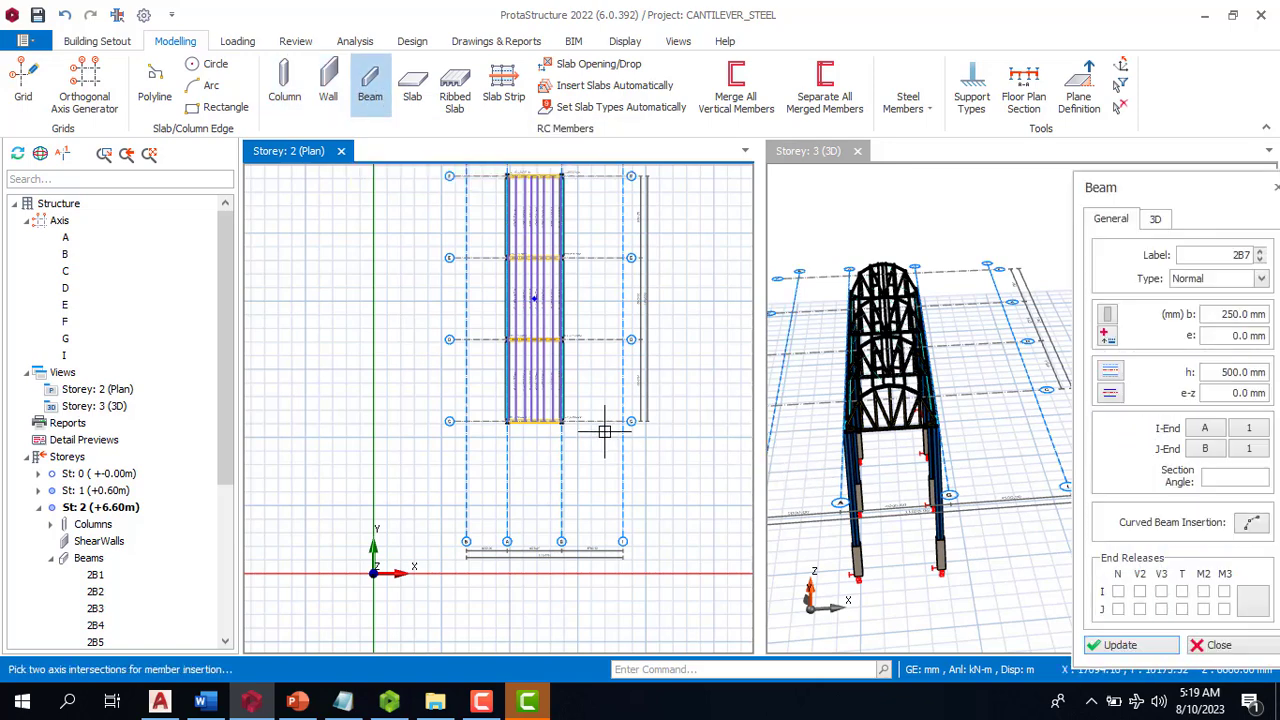
click(1156, 219)
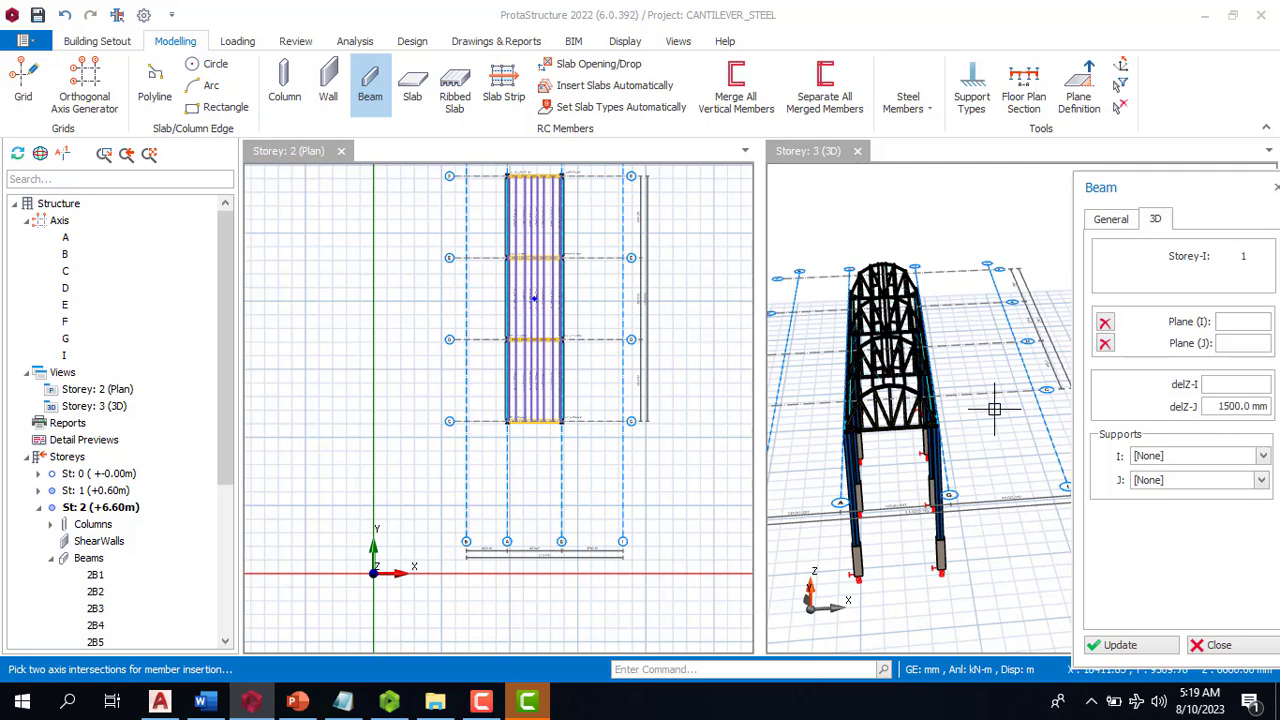
click(1112, 220)
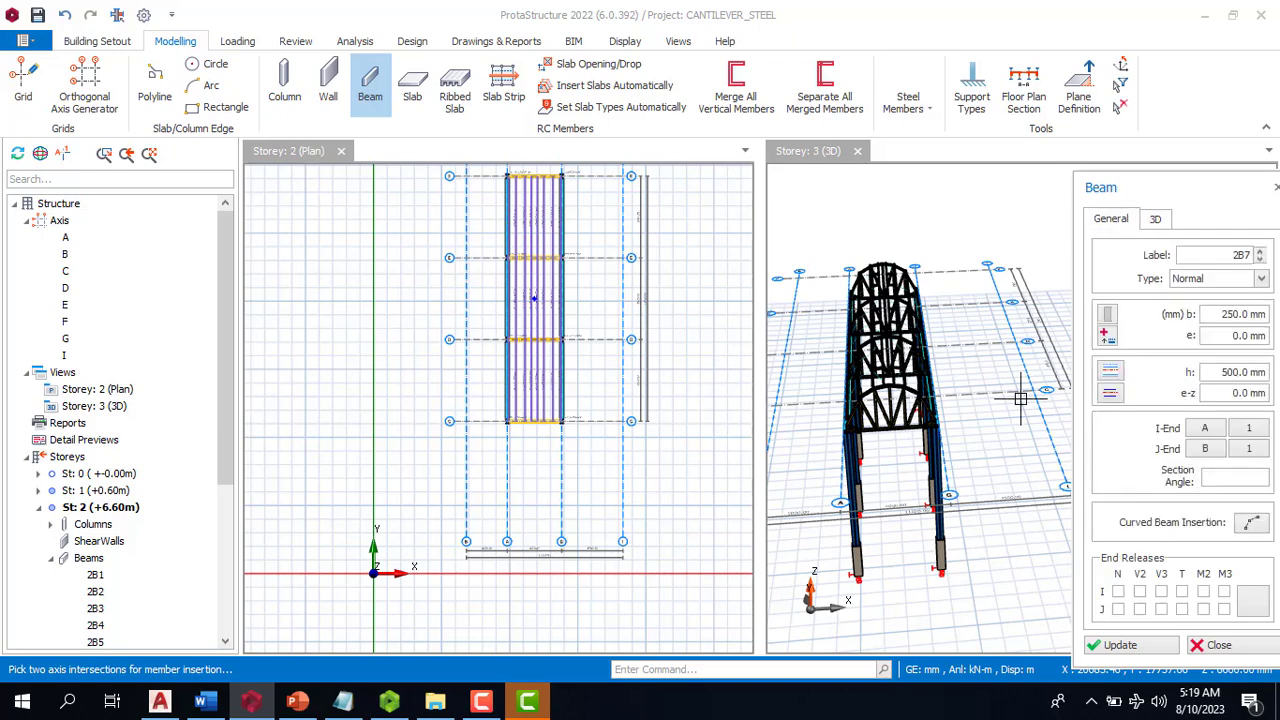
scroll(1033, 404, up, 1)
scroll(868, 448, down, 1)
scroll(970, 420, up, 2)
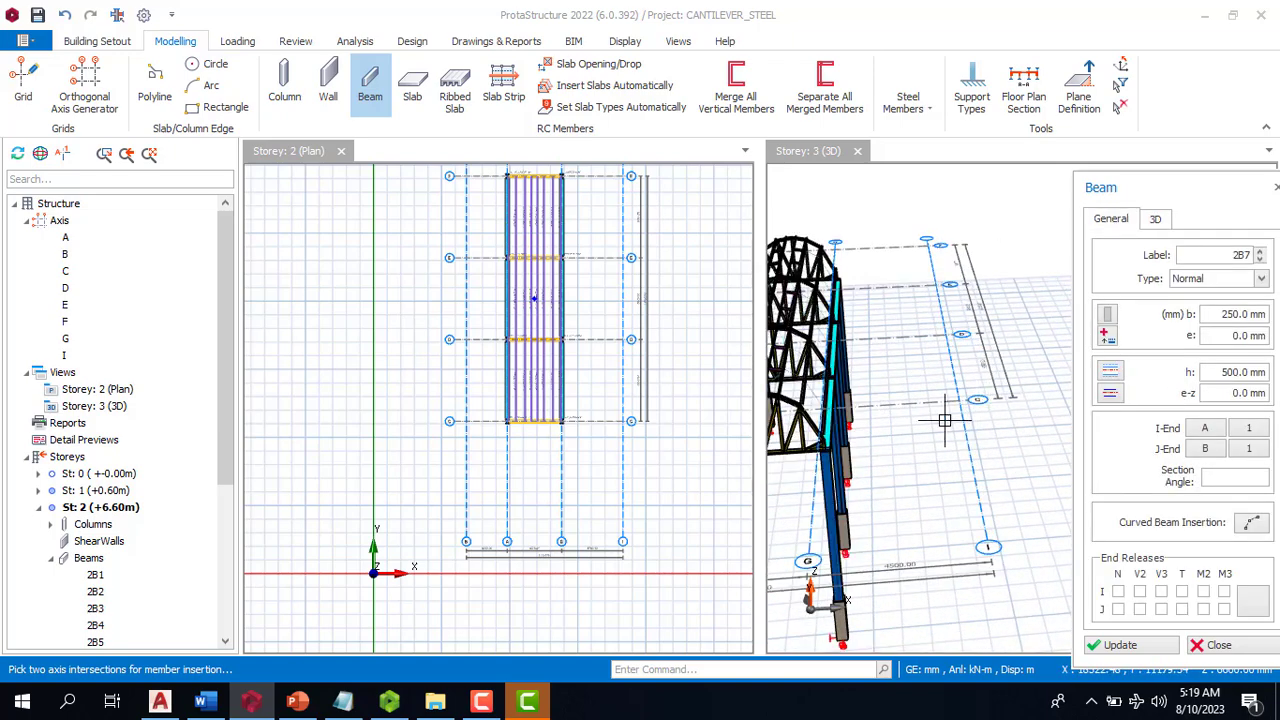
scroll(860, 452, up, 2)
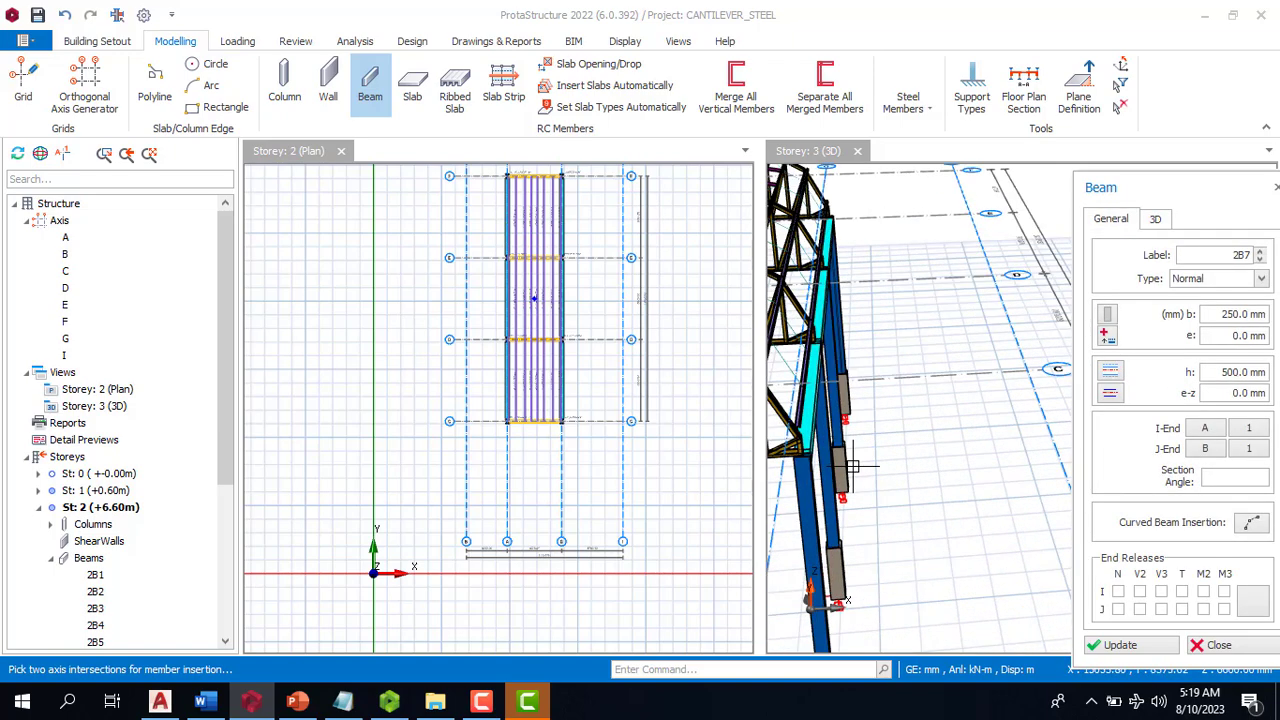
scroll(562, 427, up, 2)
click(560, 415)
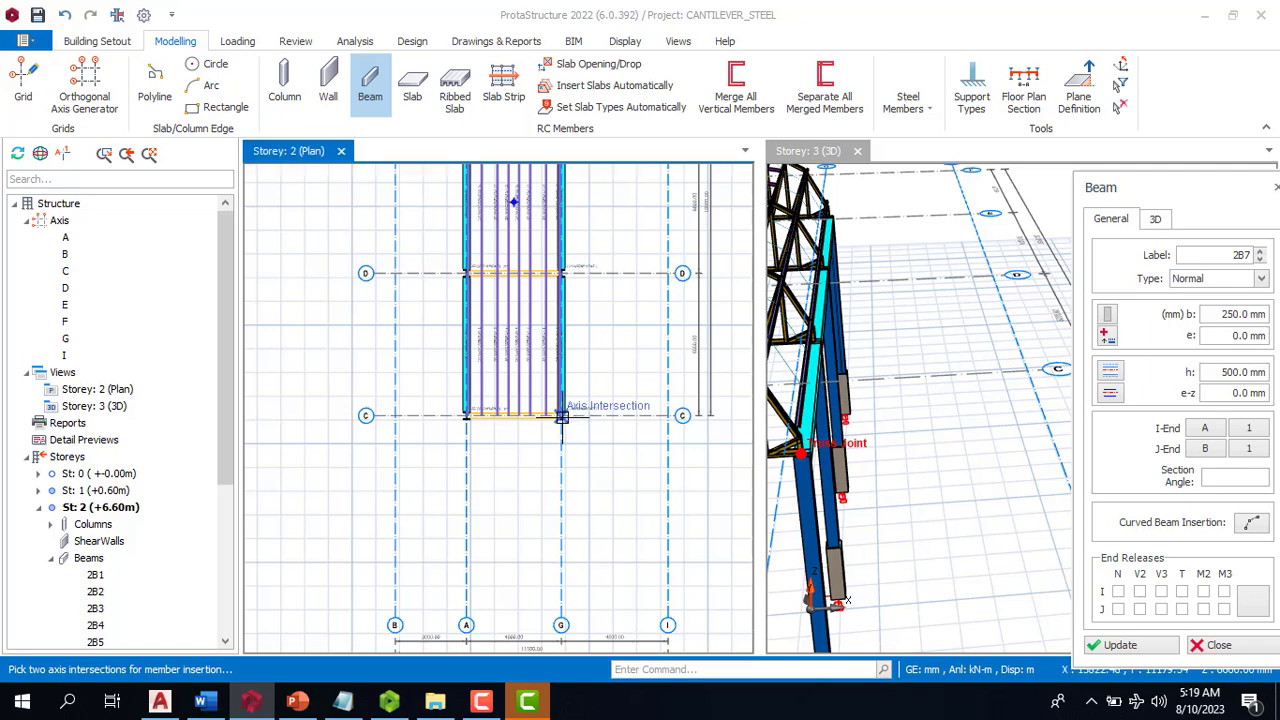
click(670, 415)
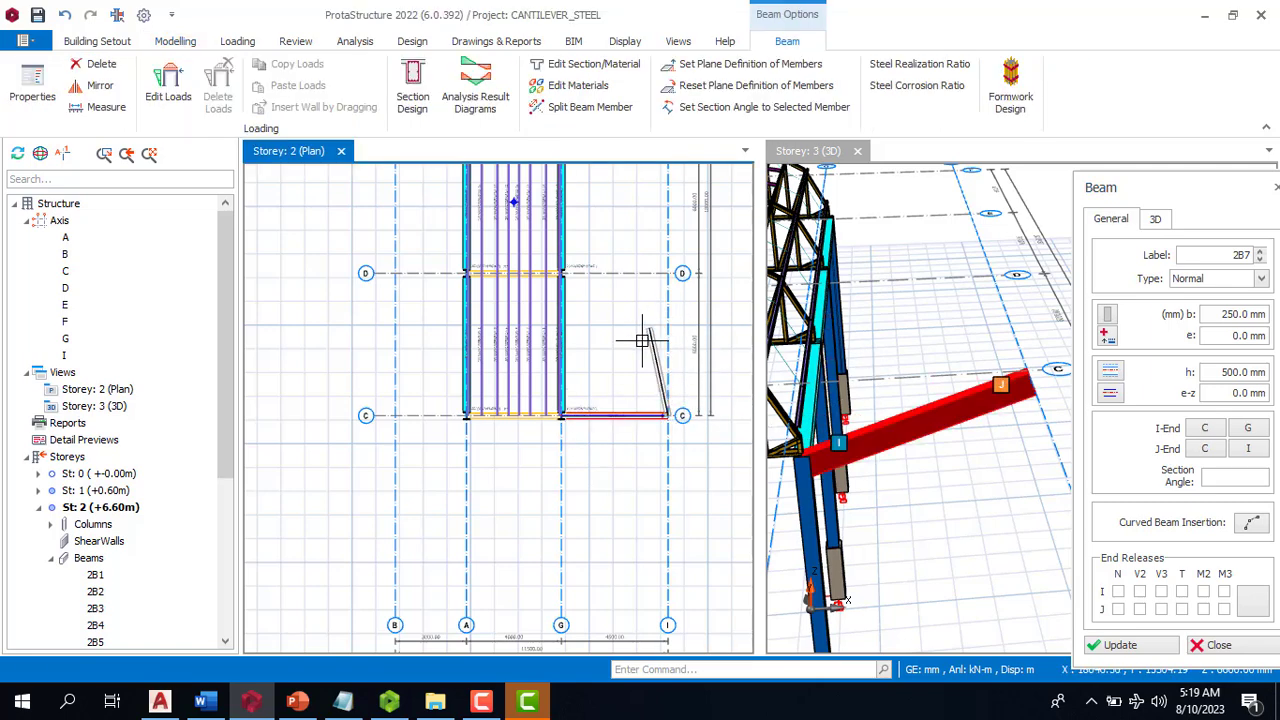
scroll(654, 340, down, 2)
key(Escape)
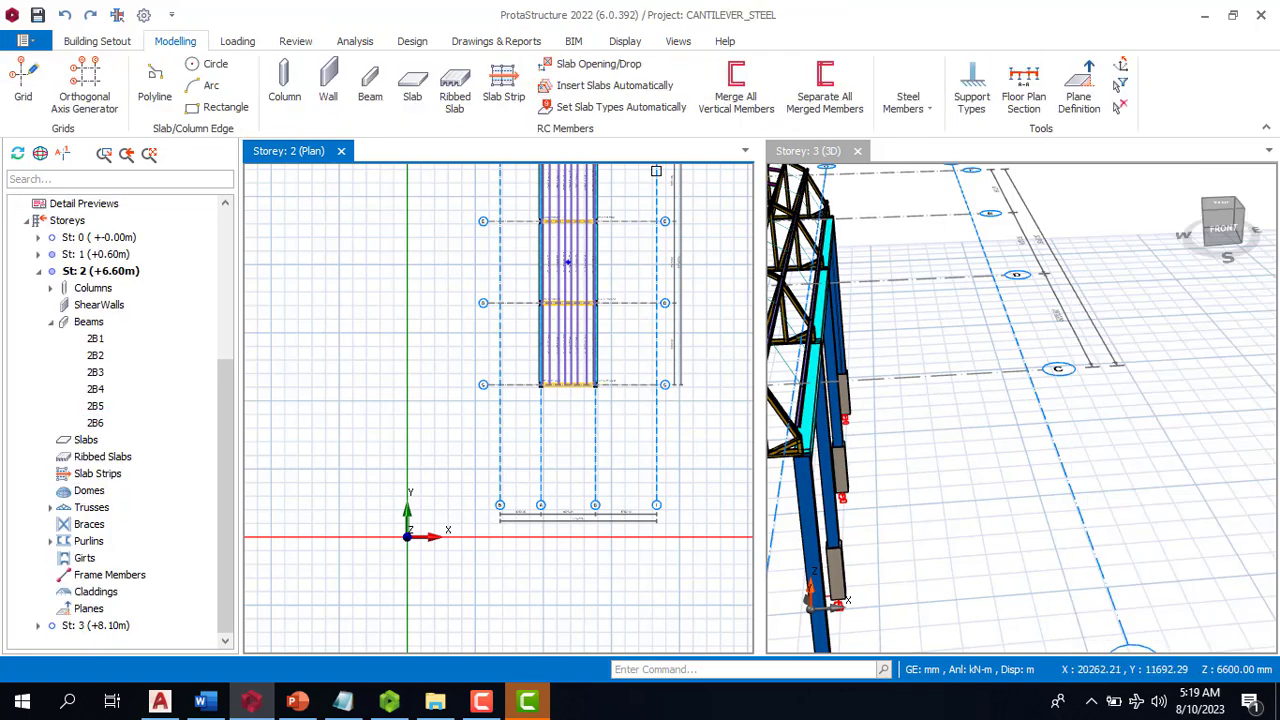
Insert a steel cantilever beam along axis C from axis G to axis I and end the command
click(906, 100)
click(942, 170)
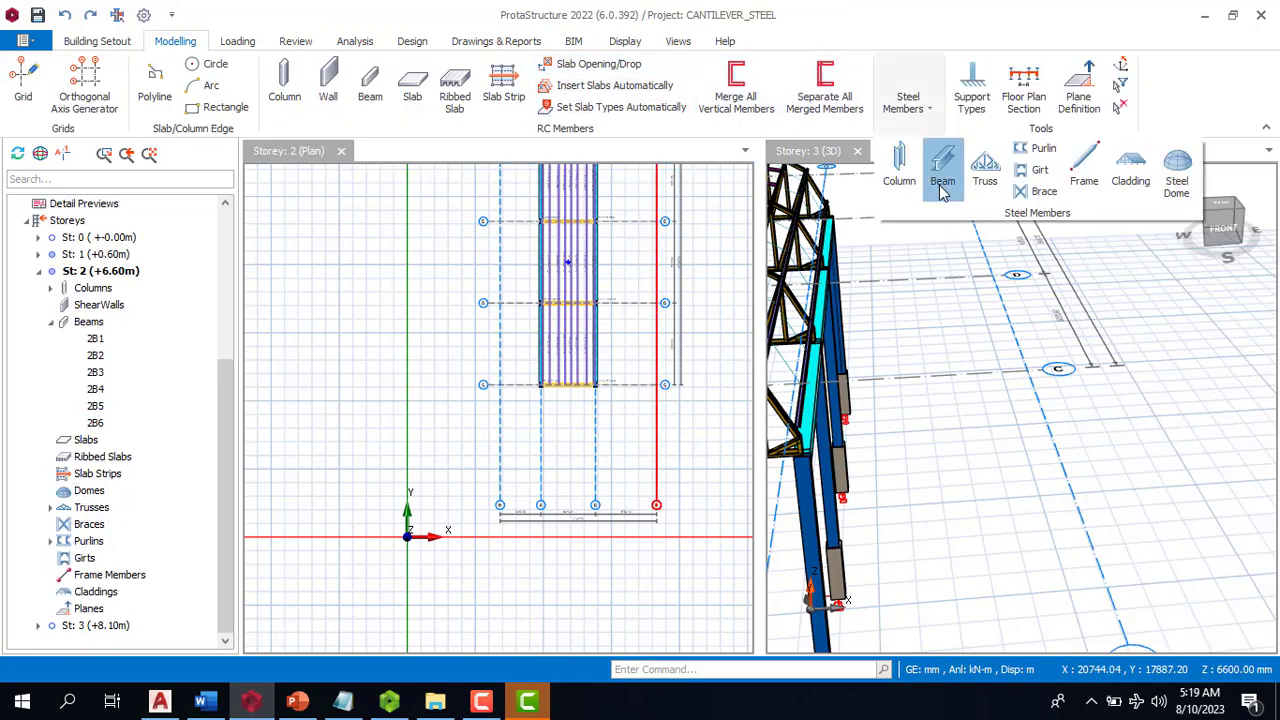
scroll(648, 368, up, 2)
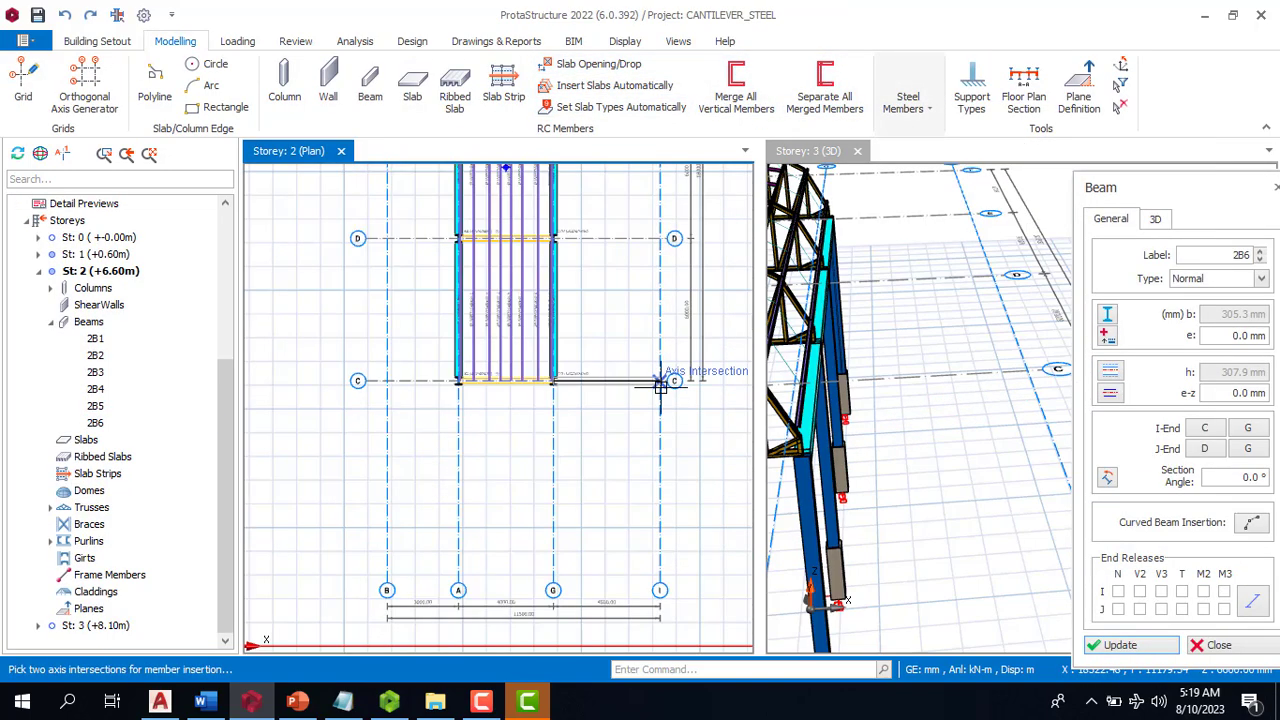
click(660, 383)
scroll(651, 320, down, 3)
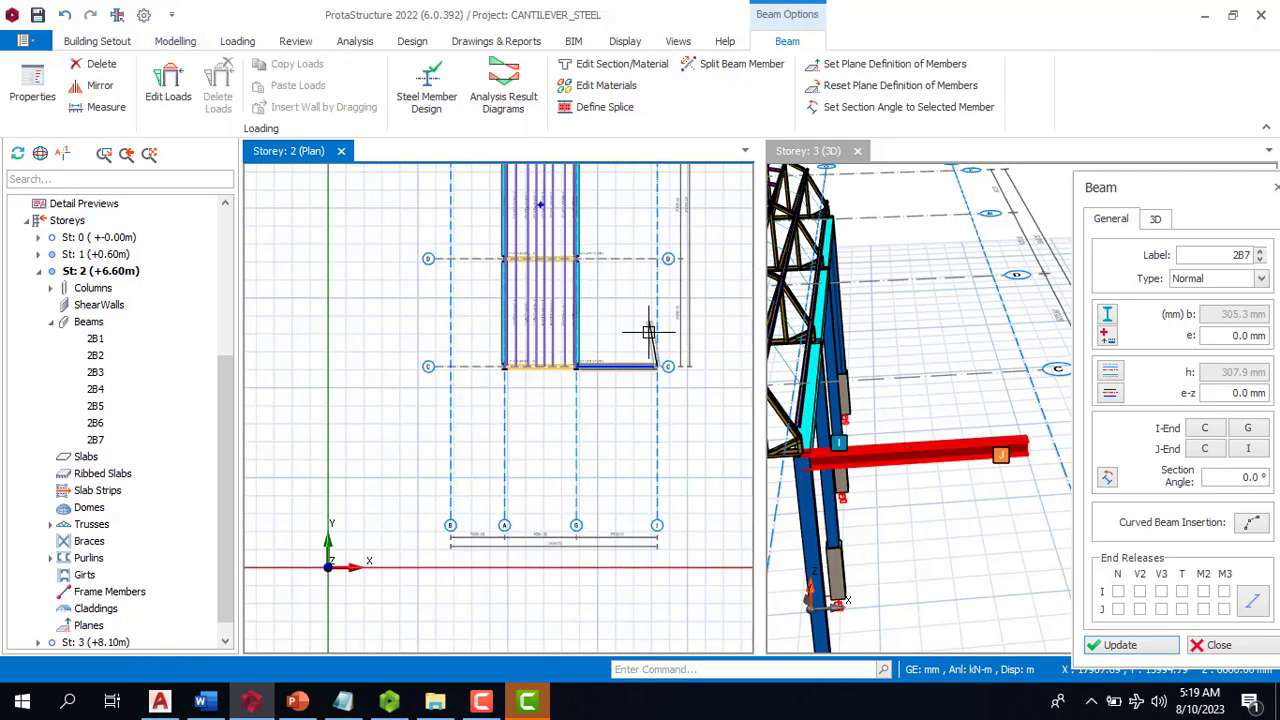
key(Escape)
Set the J-end vertical offset of the axis C cantilever beam to 1500 mm and close its properties
scroll(978, 381, down, 4)
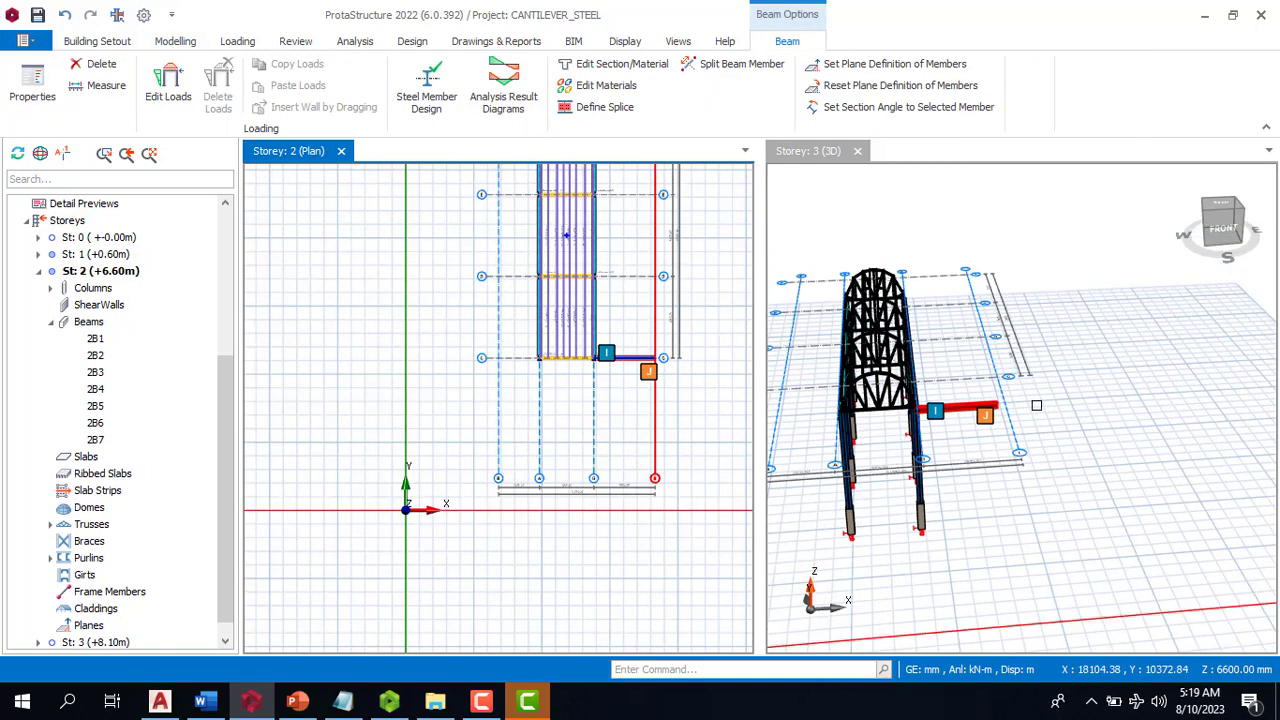
scroll(1001, 467, up, 4)
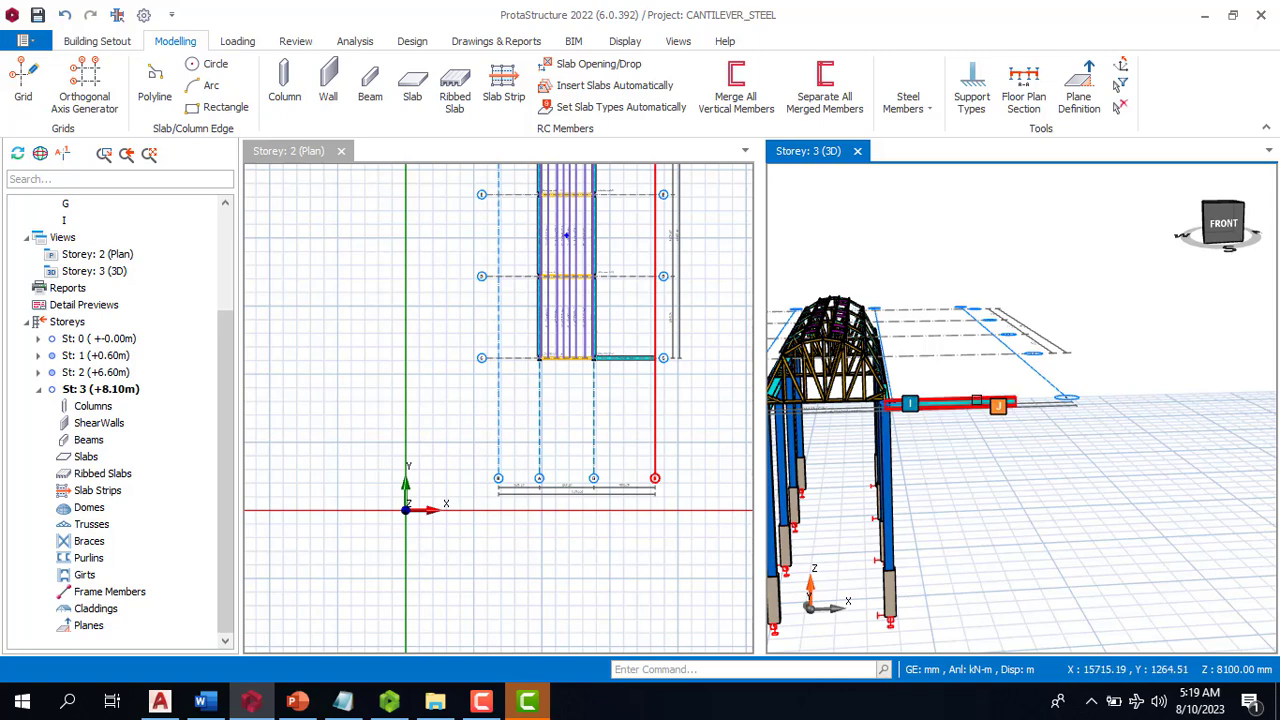
double_click(977, 400)
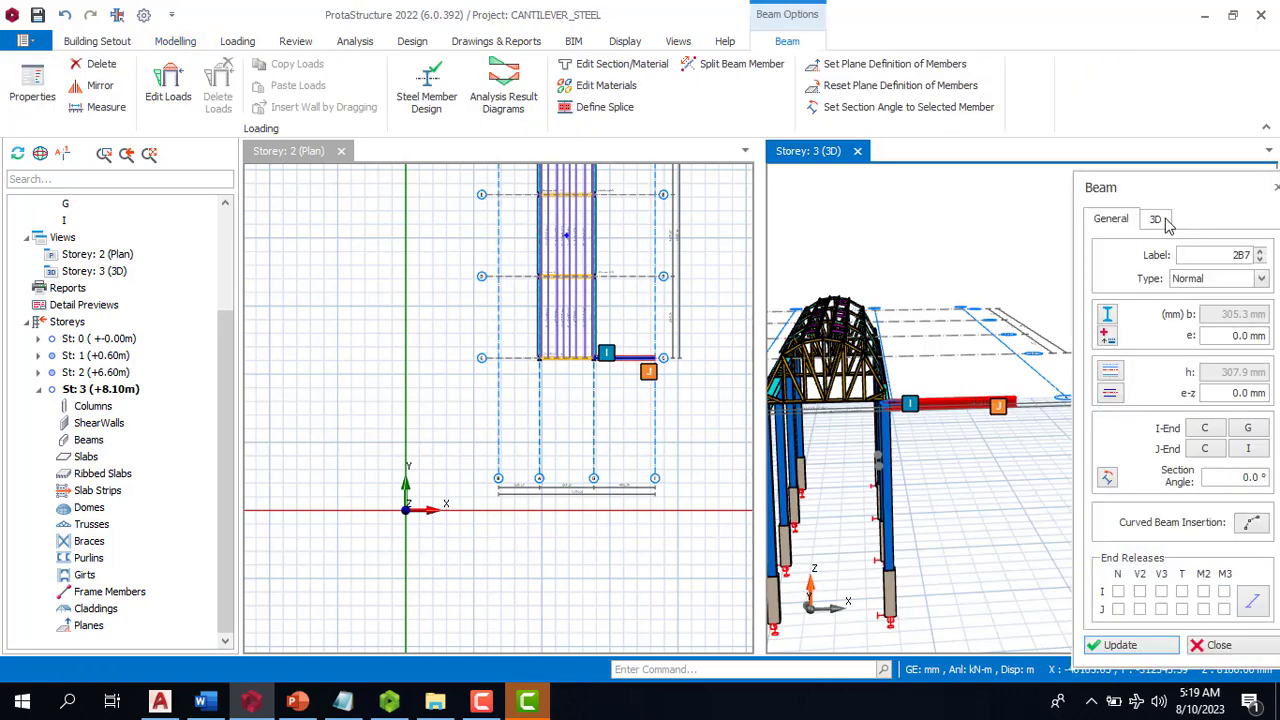
click(1159, 219)
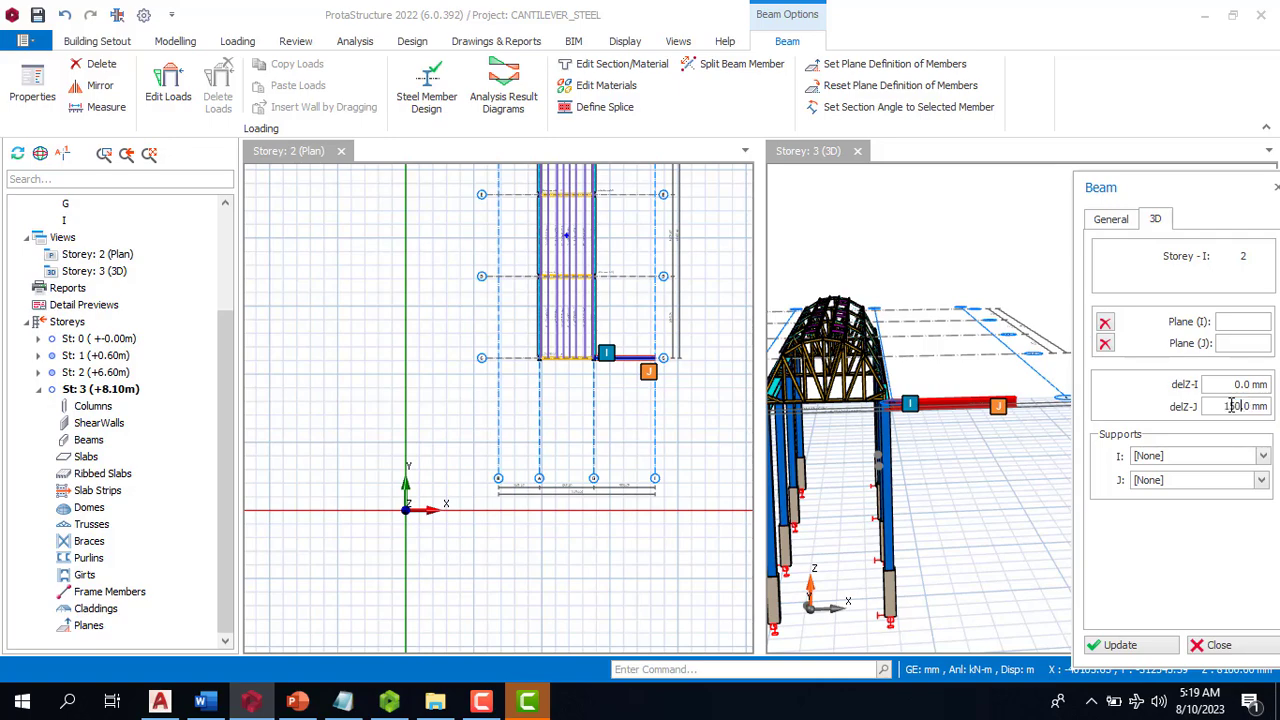
click(1117, 646)
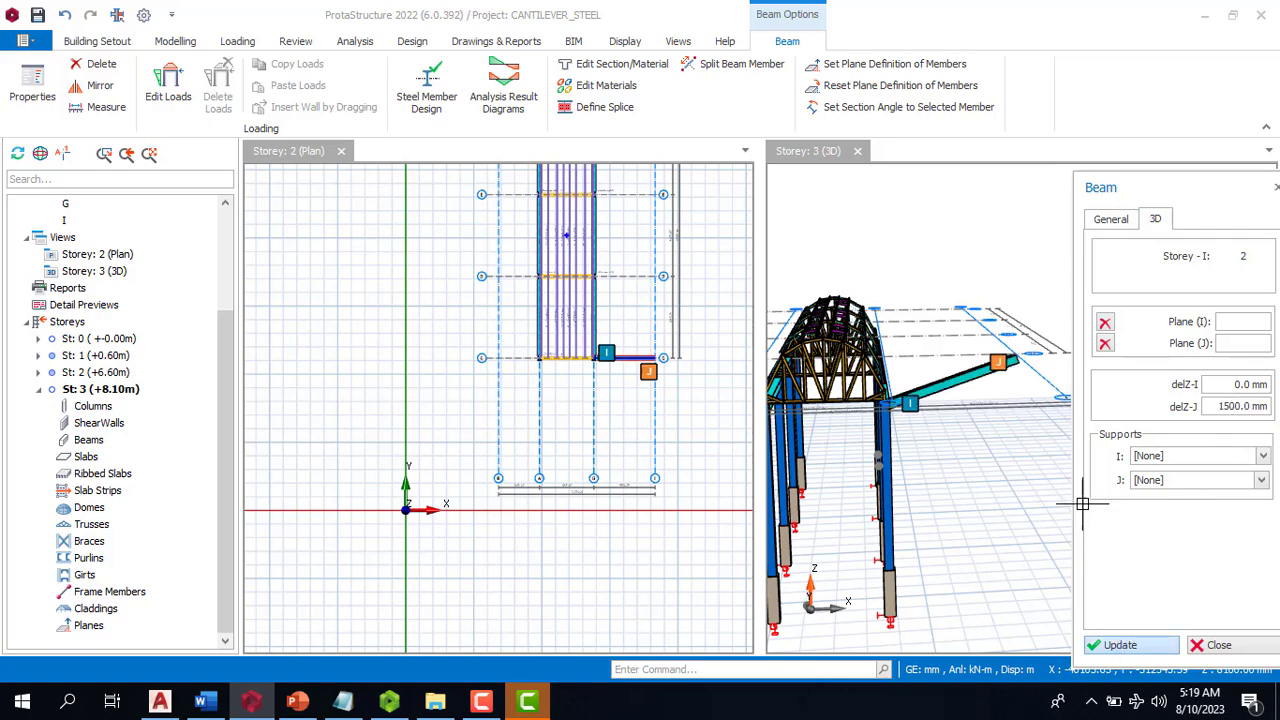
scroll(908, 509, down, 3)
scroll(930, 400, up, 3)
scroll(975, 458, up, 2)
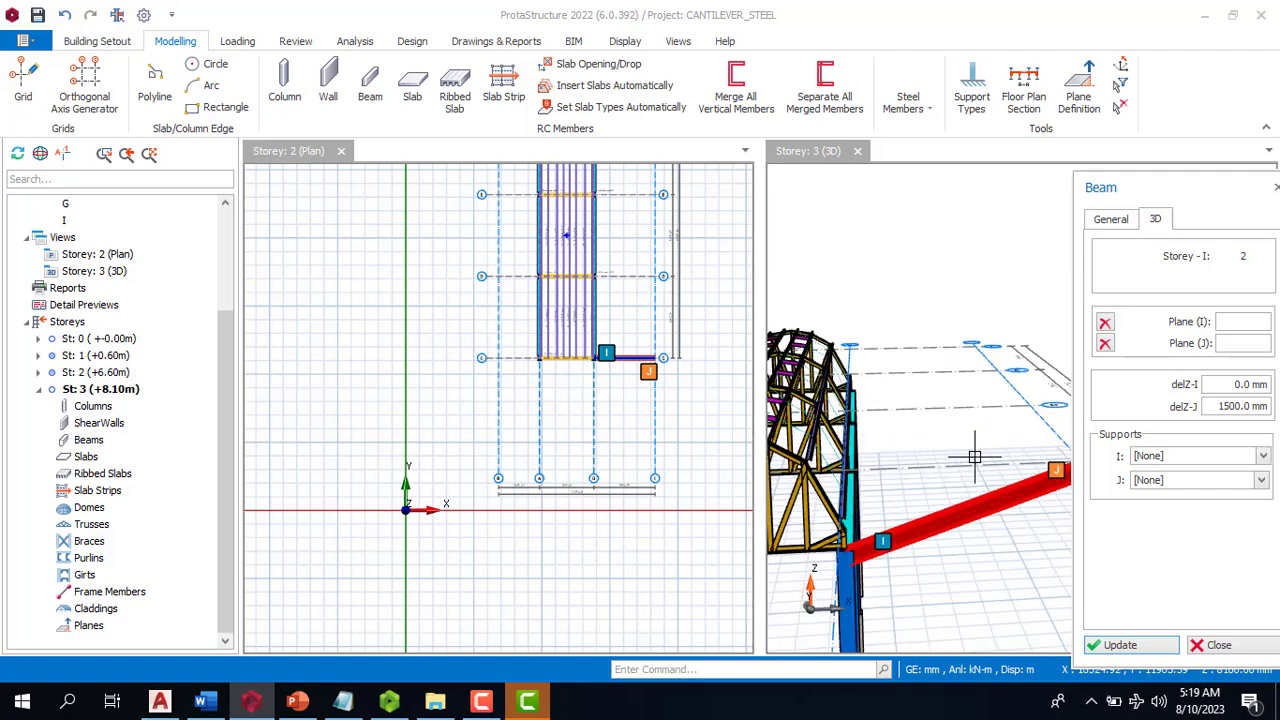
scroll(590, 275, up, 4)
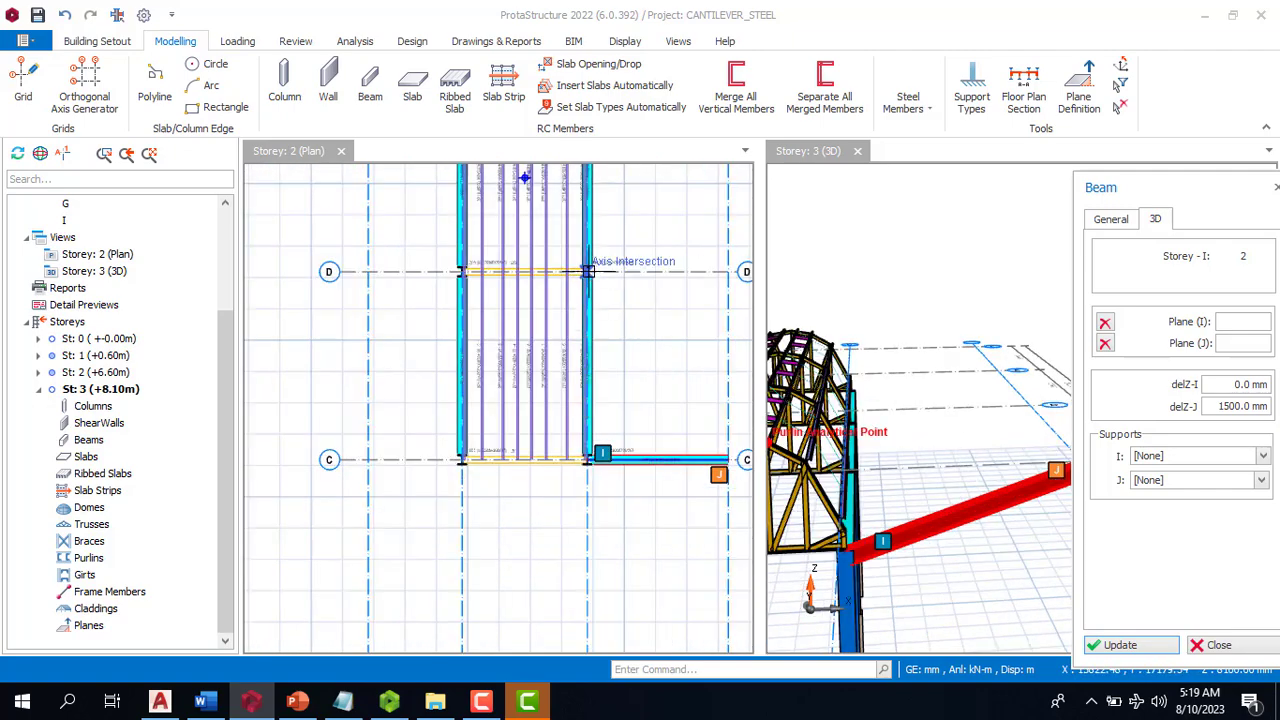
click(700, 291)
click(697, 414)
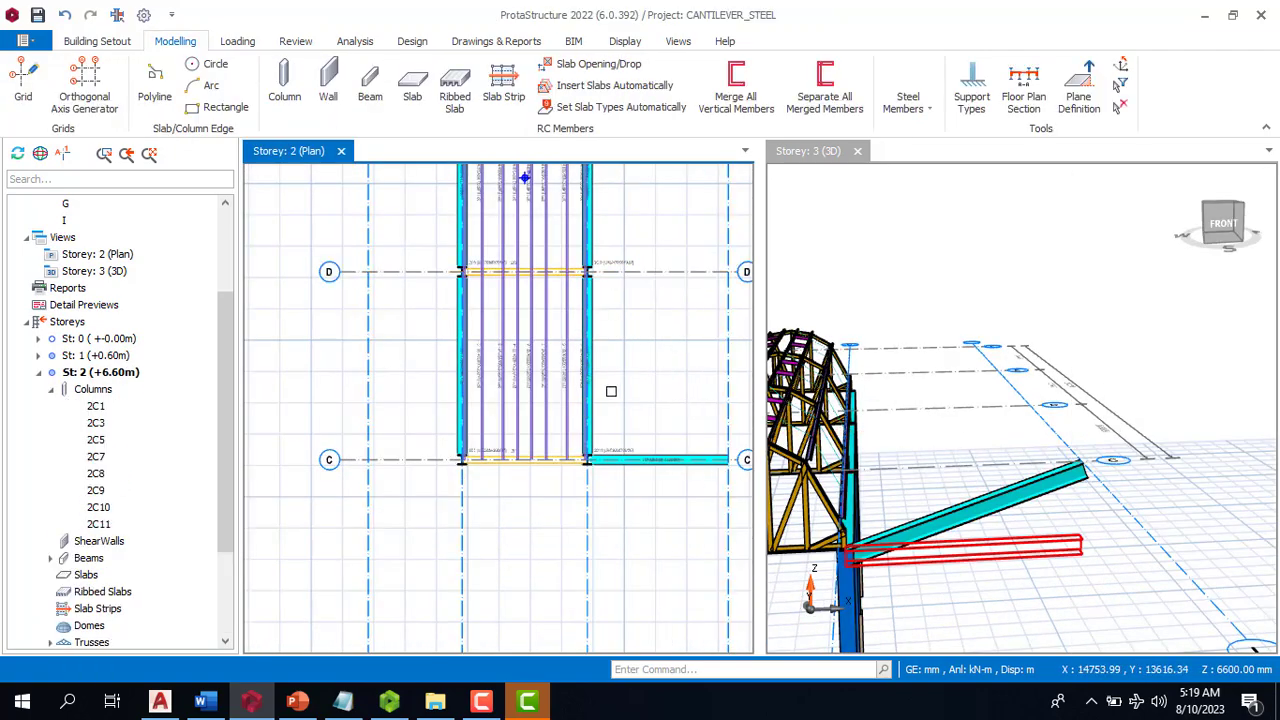
Insert a steel cantilever beam along axis D from axis G to axis I
click(910, 104)
click(942, 165)
scroll(660, 340, up, 2)
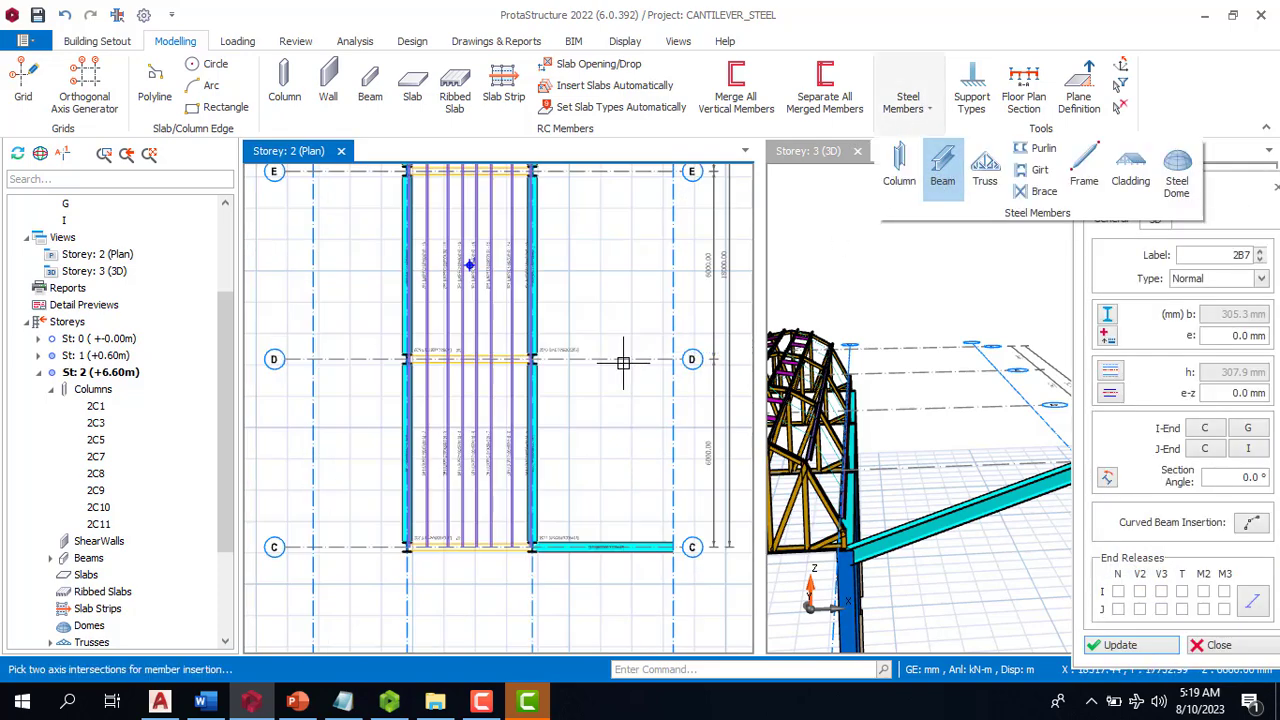
click(535, 359)
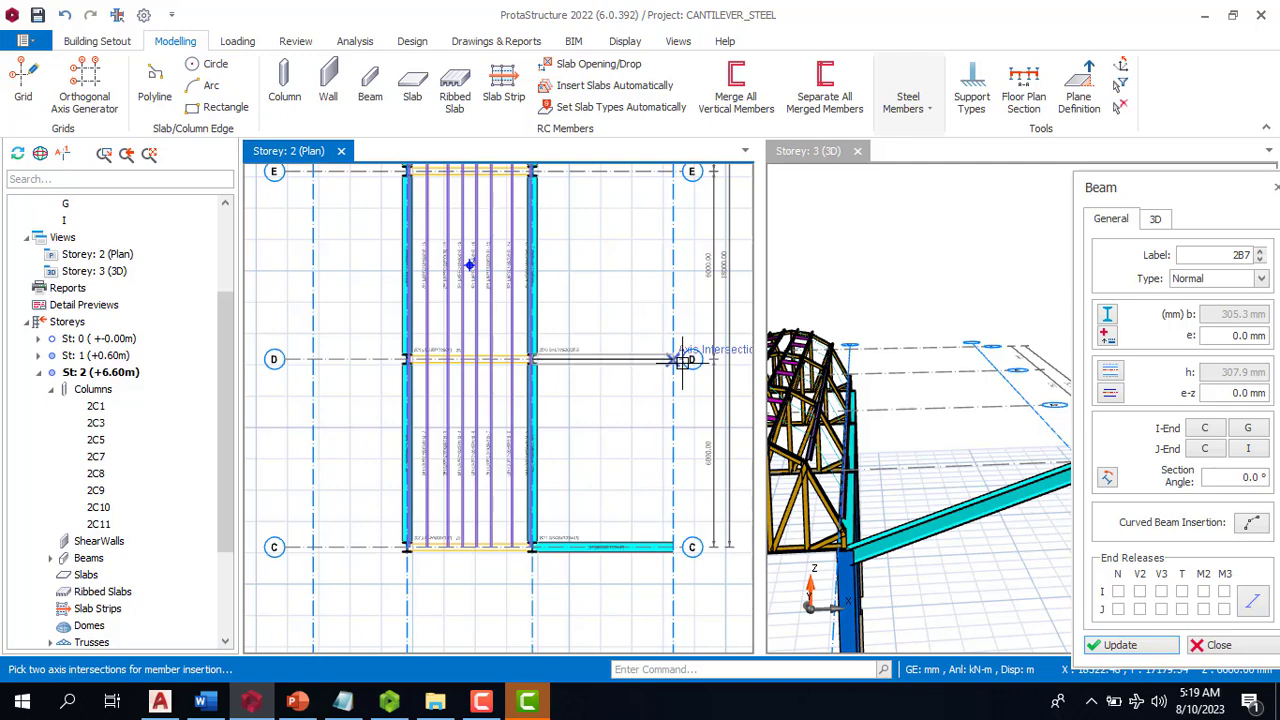
click(668, 359)
scroll(529, 446, down, 5)
scroll(588, 367, up, 2)
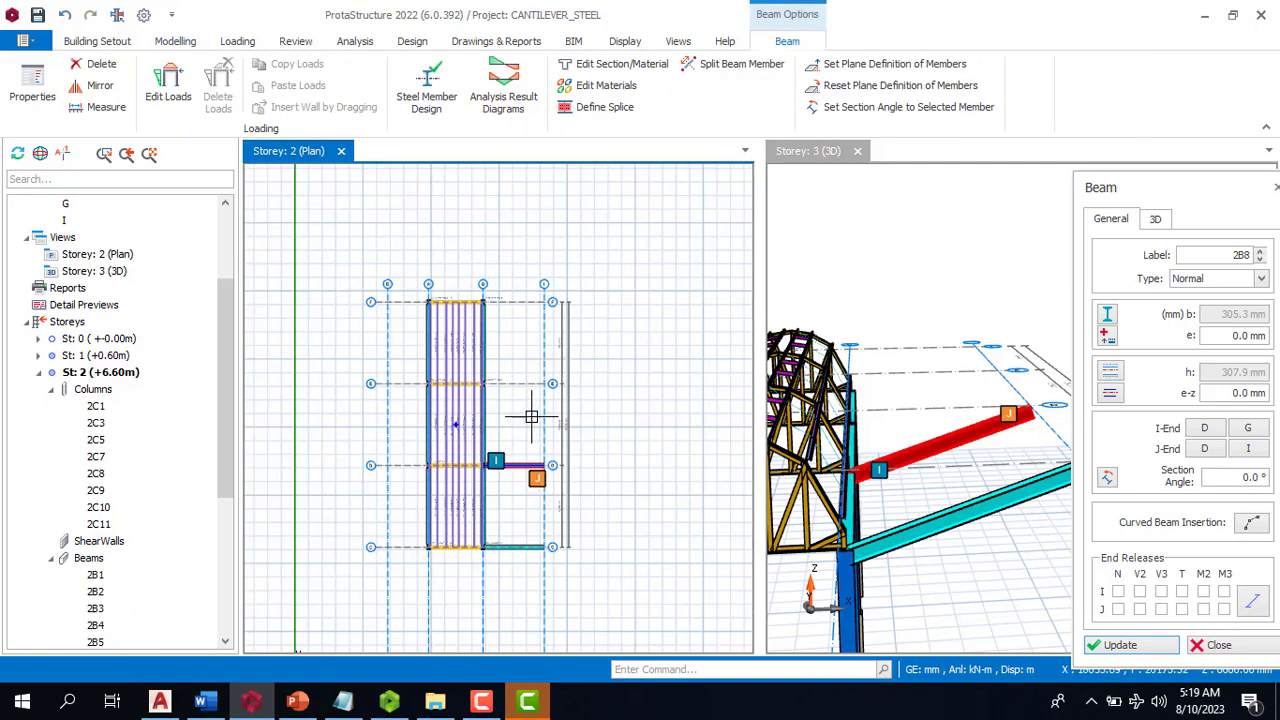
Insert steel cantilever beams along axes E and F from axis G to axis I and end the command
scroll(487, 385, up, 2)
click(478, 381)
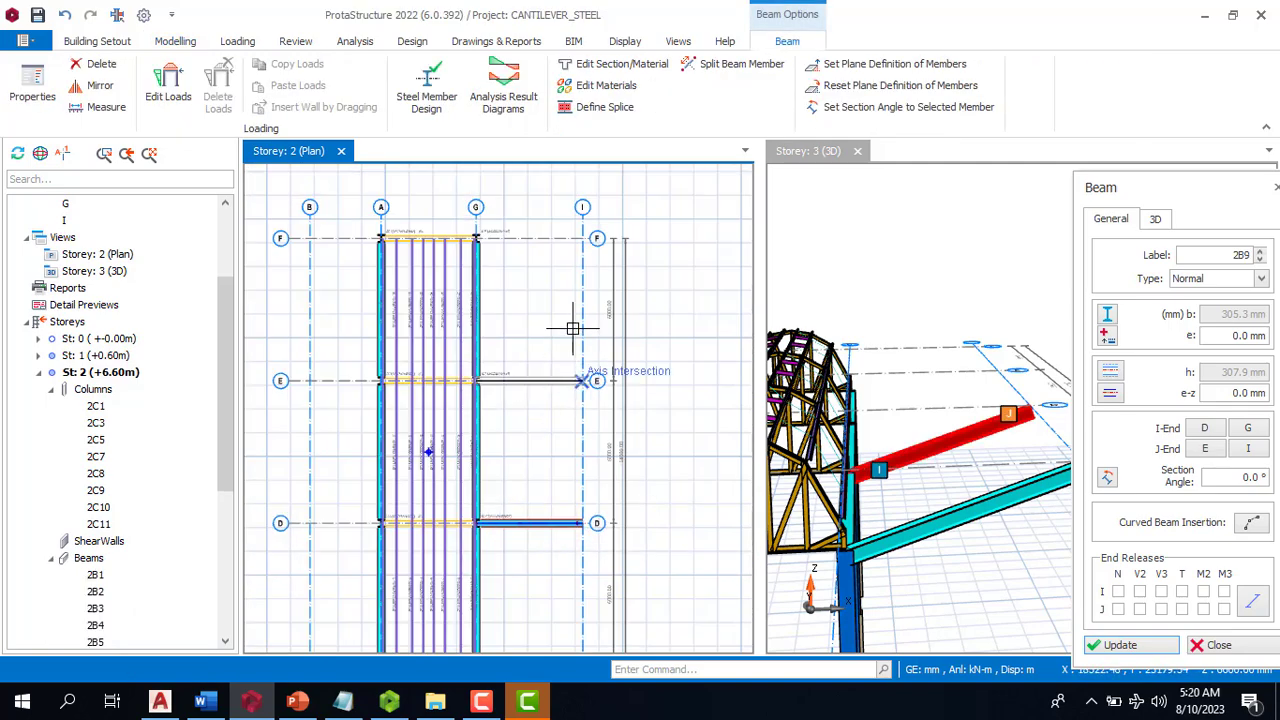
click(573, 328)
click(483, 241)
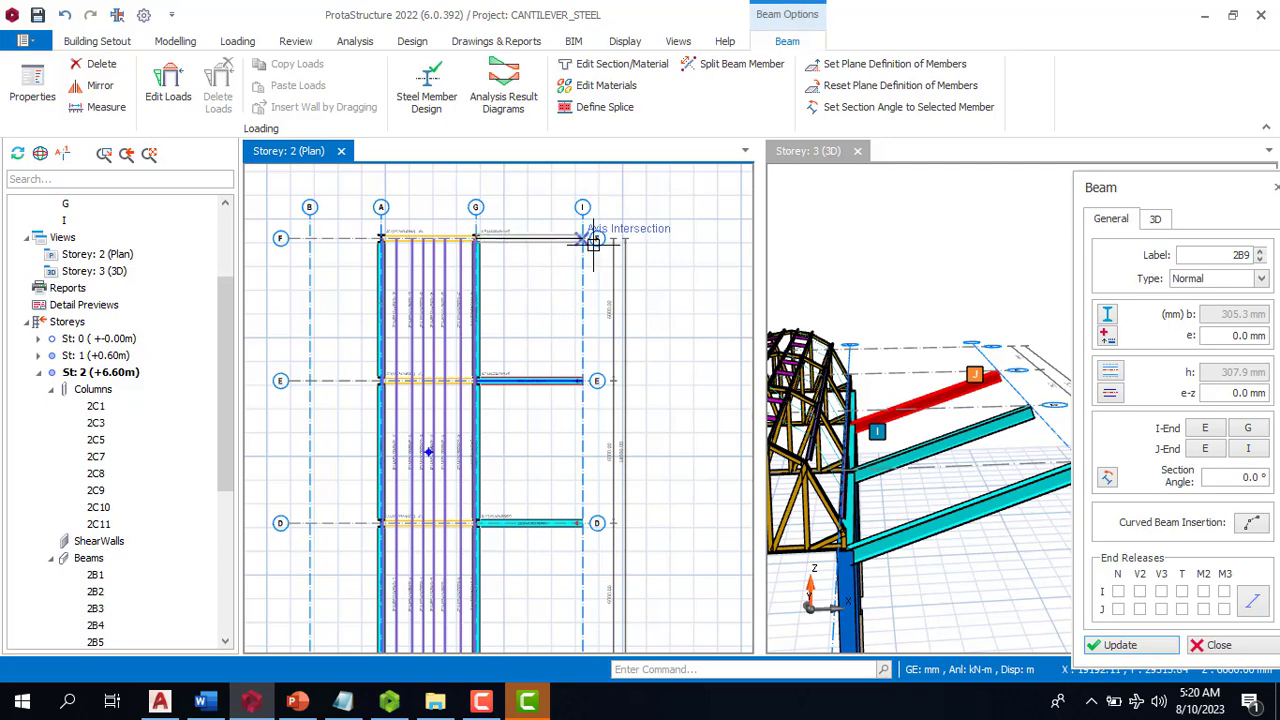
click(586, 242)
scroll(592, 241, down, 3)
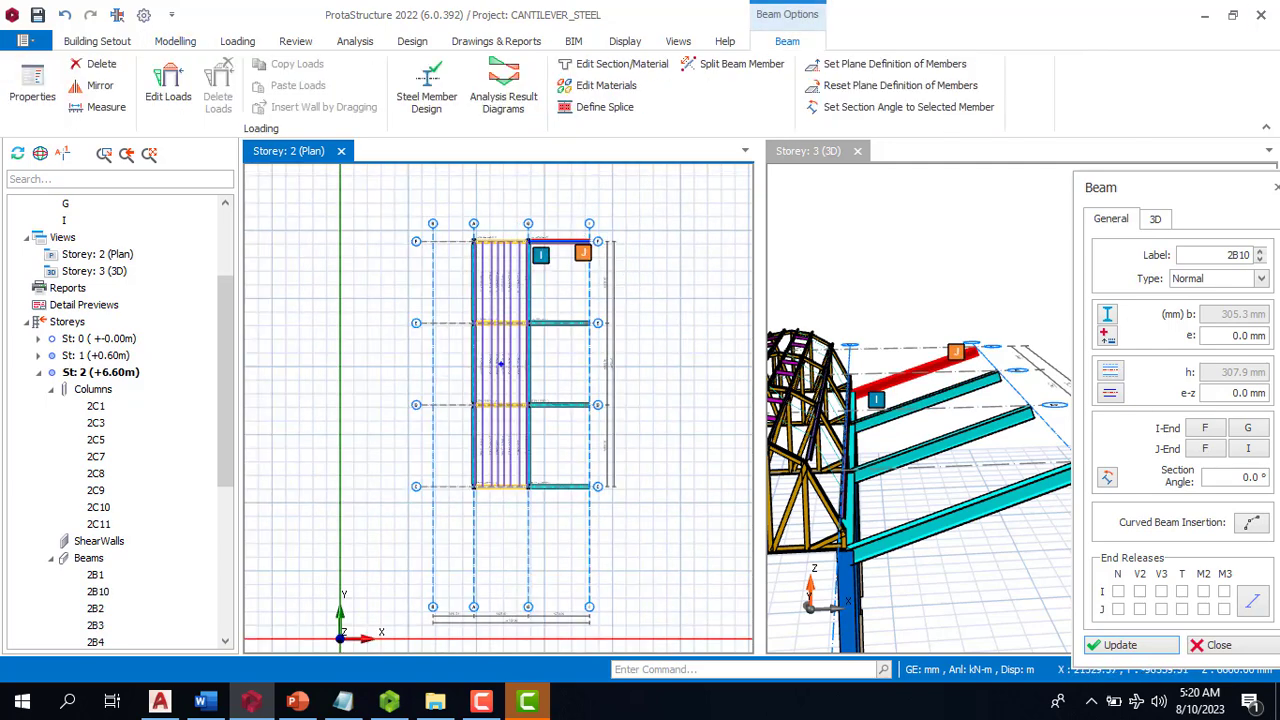
scroll(430, 505, up, 2)
key(Escape)
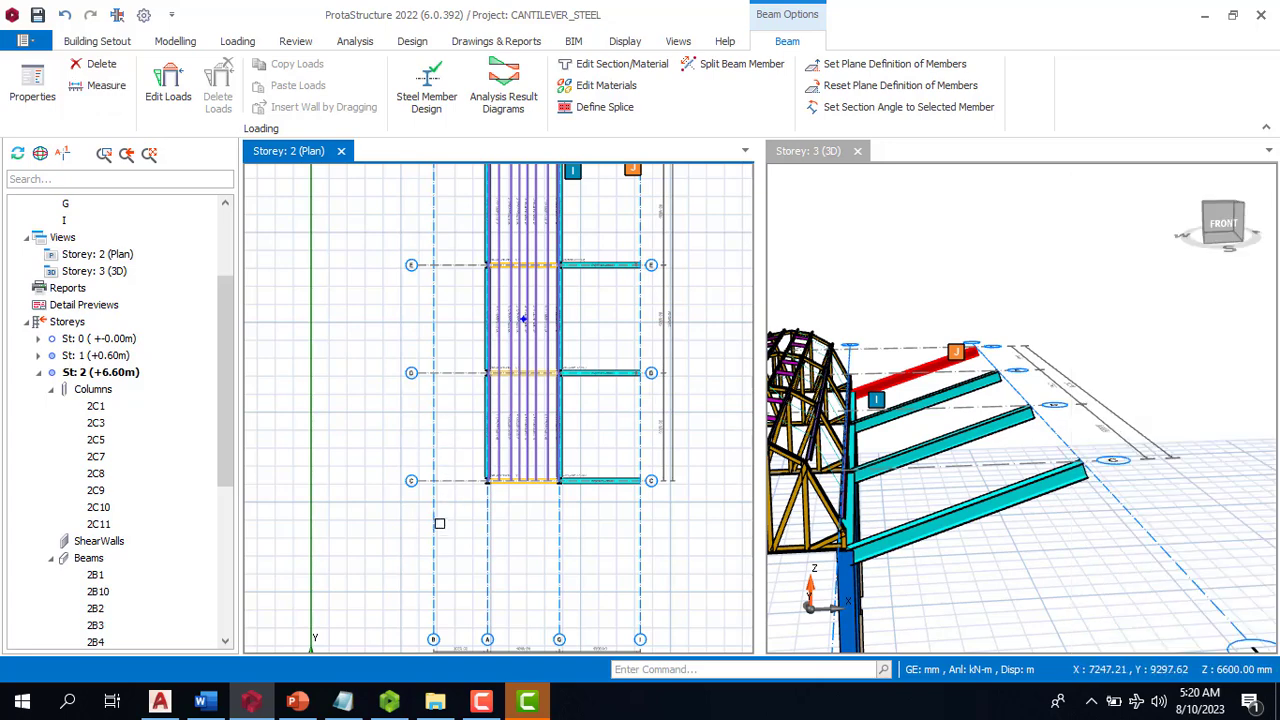
Offset axis A outward by 4500 mm to add a new axis beyond axis B
click(482, 527)
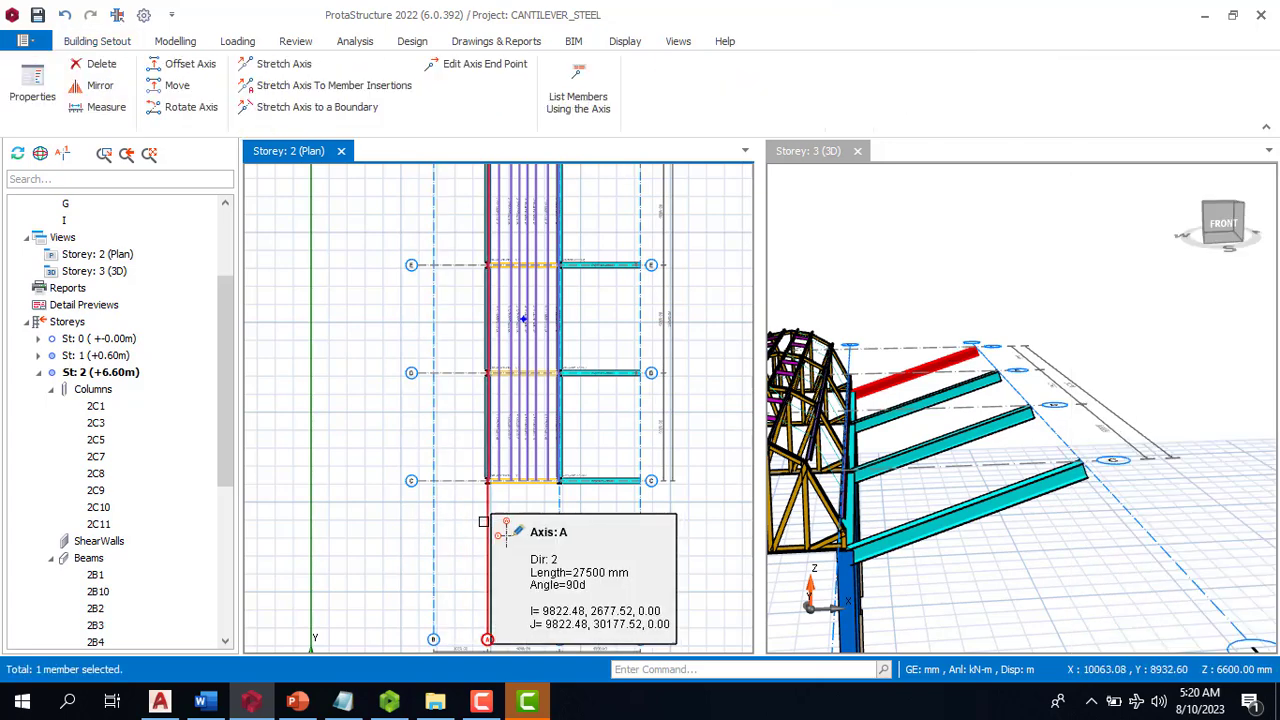
right_click(476, 527)
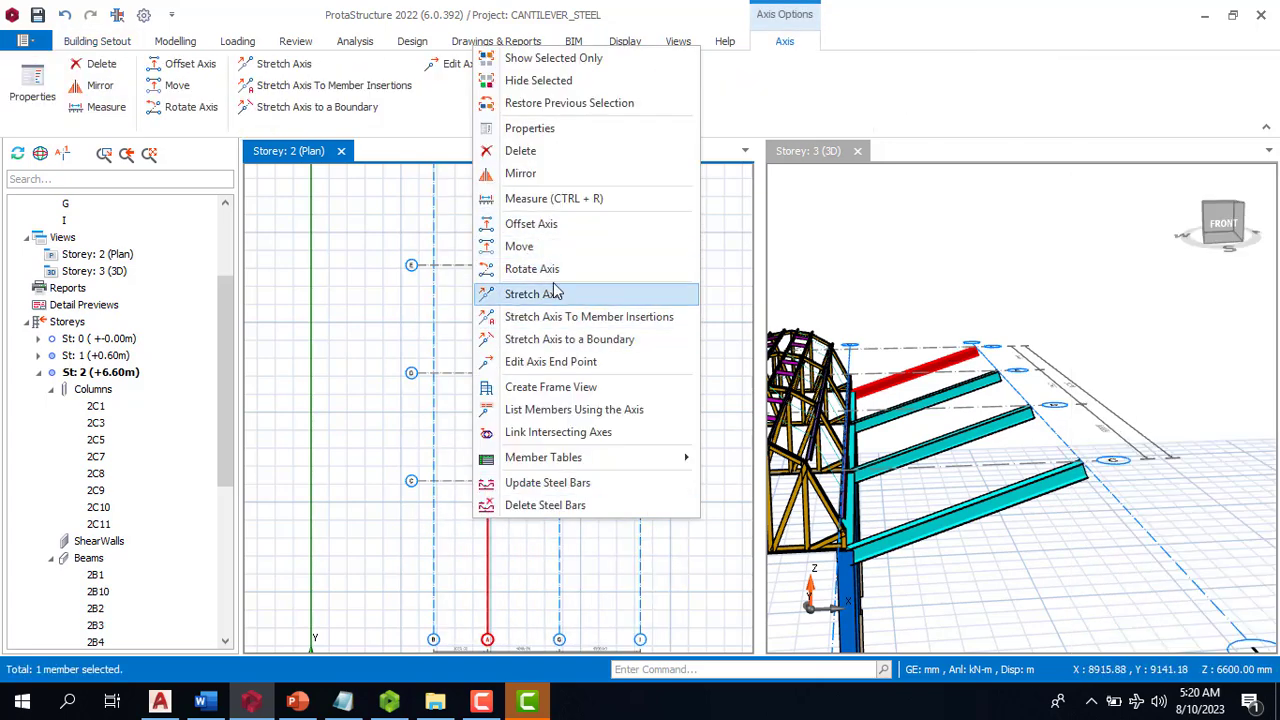
click(550, 224)
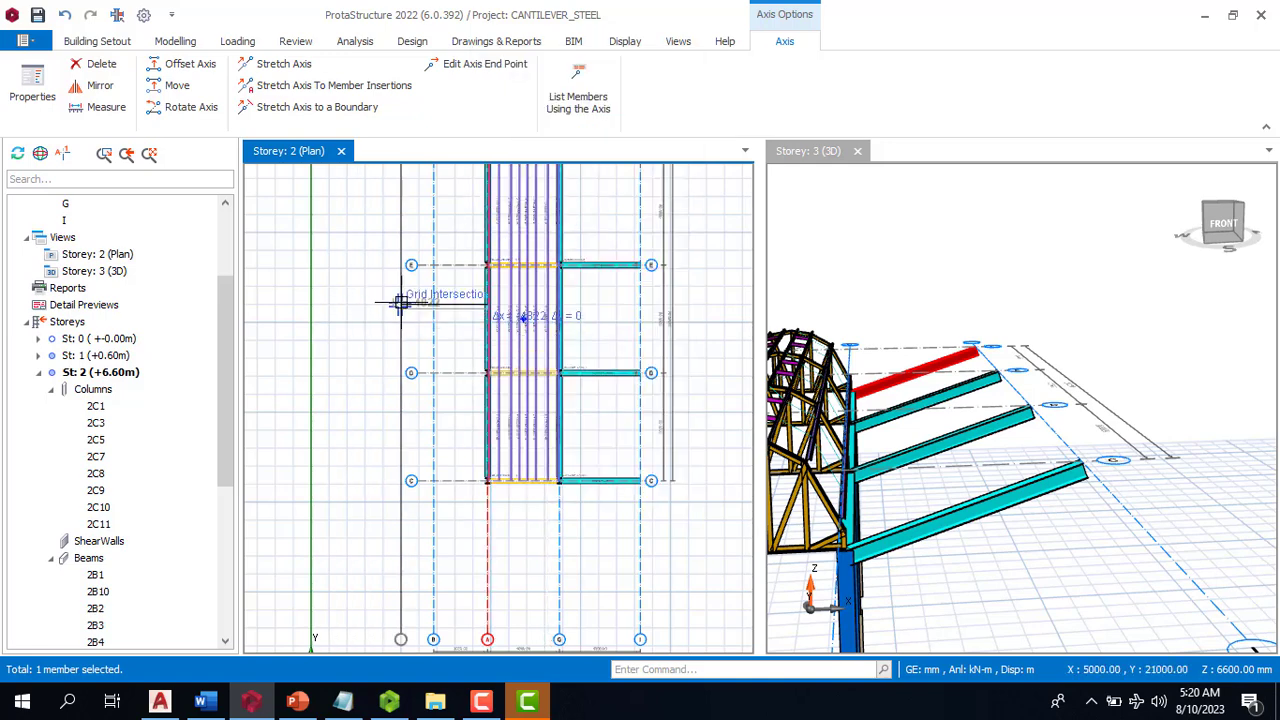
key(Tab)
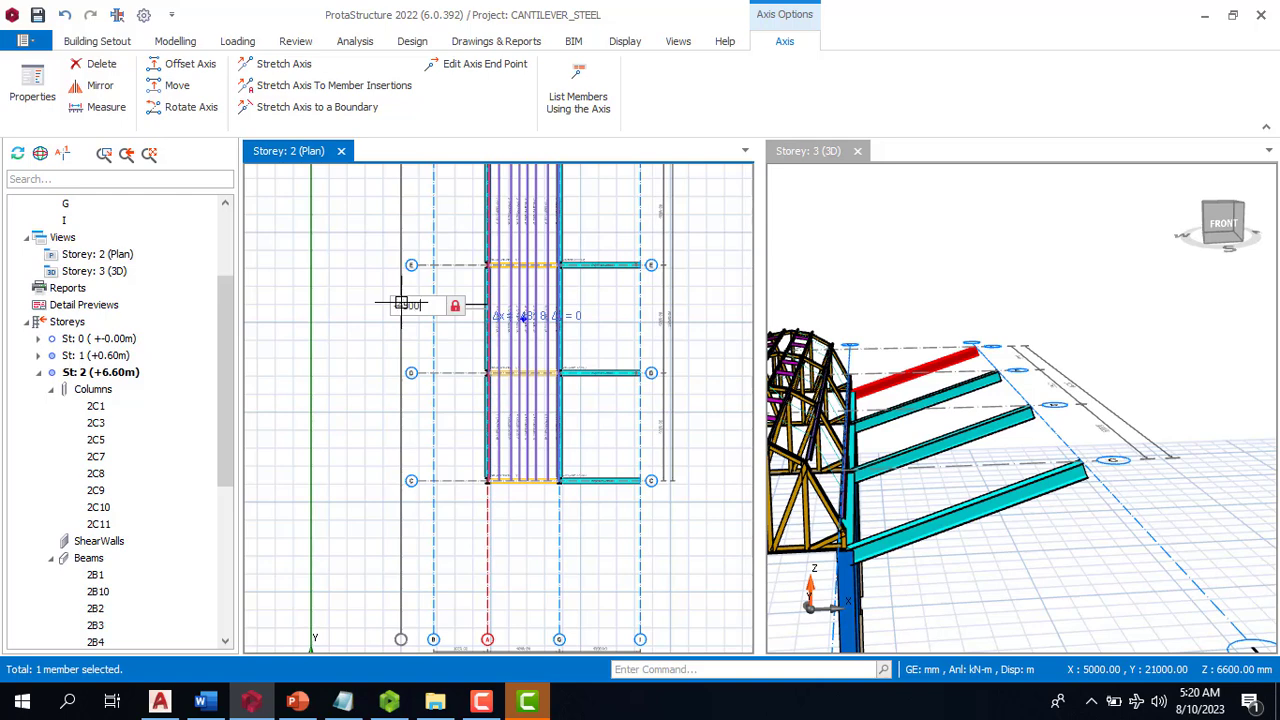
key(Return)
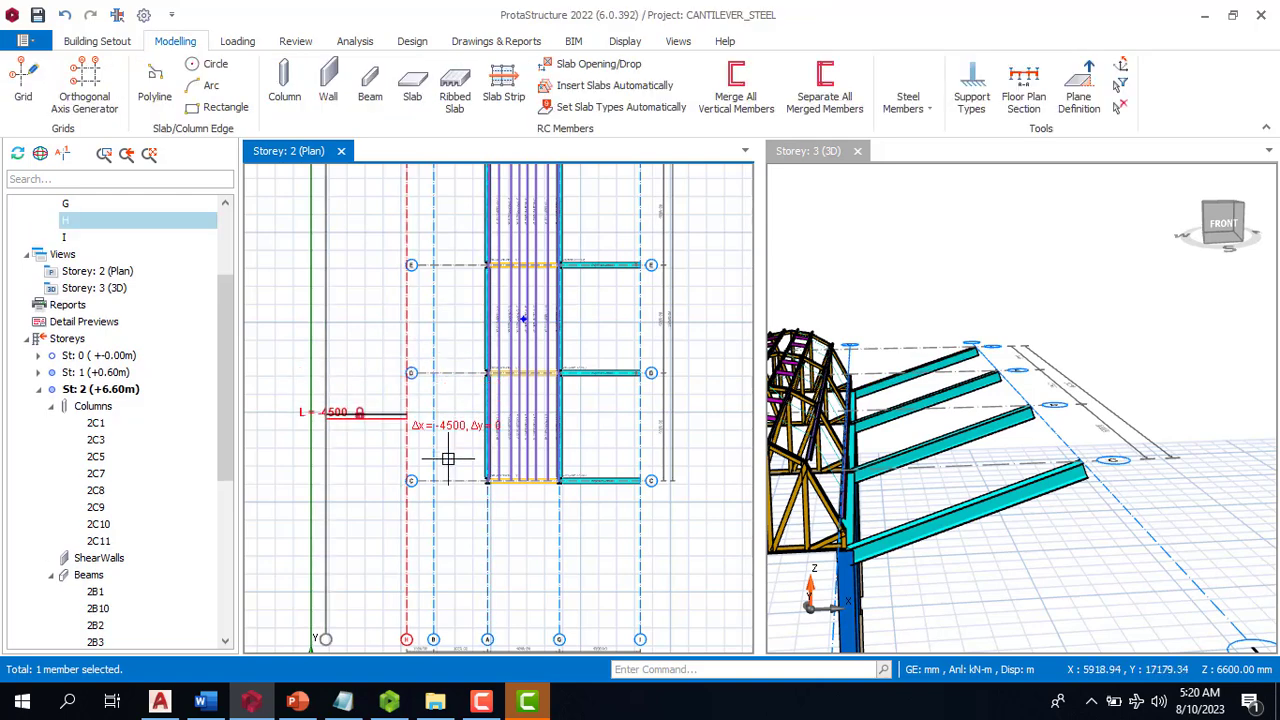
Delete axis B, which lies between axis A and the new outer axis
scroll(491, 505, down, 1)
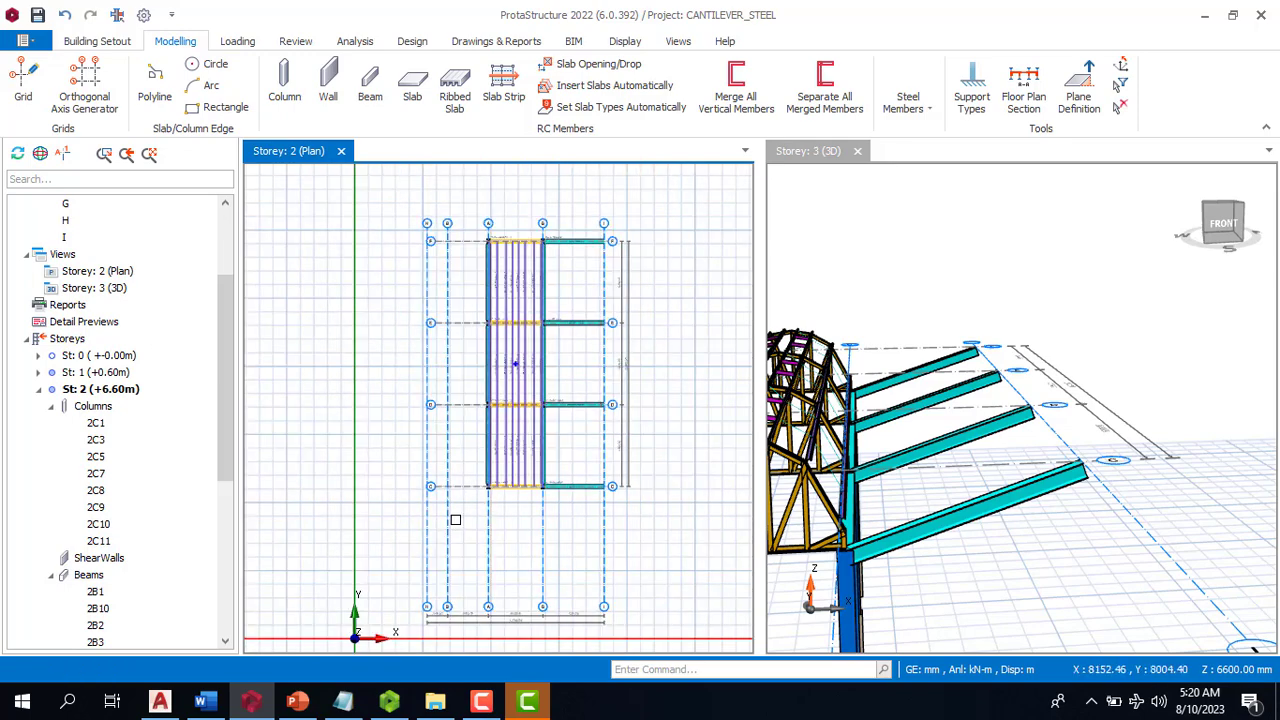
click(455, 519)
key(Delete)
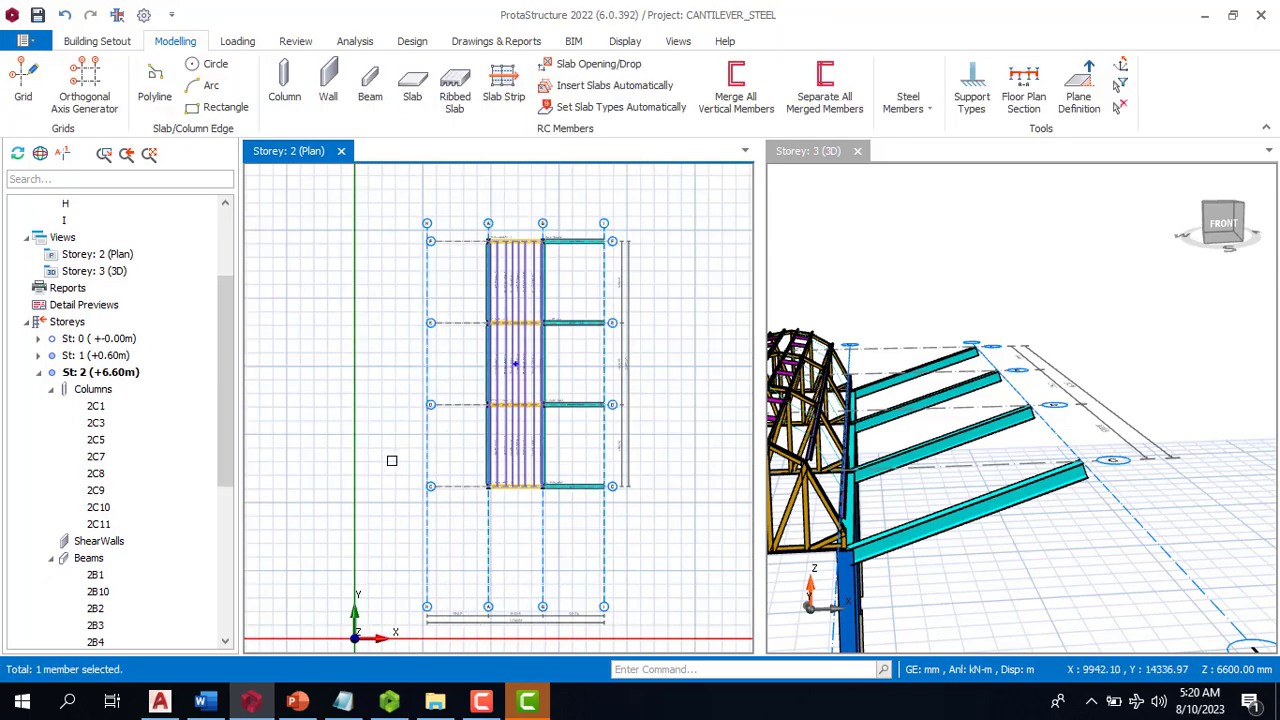
scroll(391, 460, up, 3)
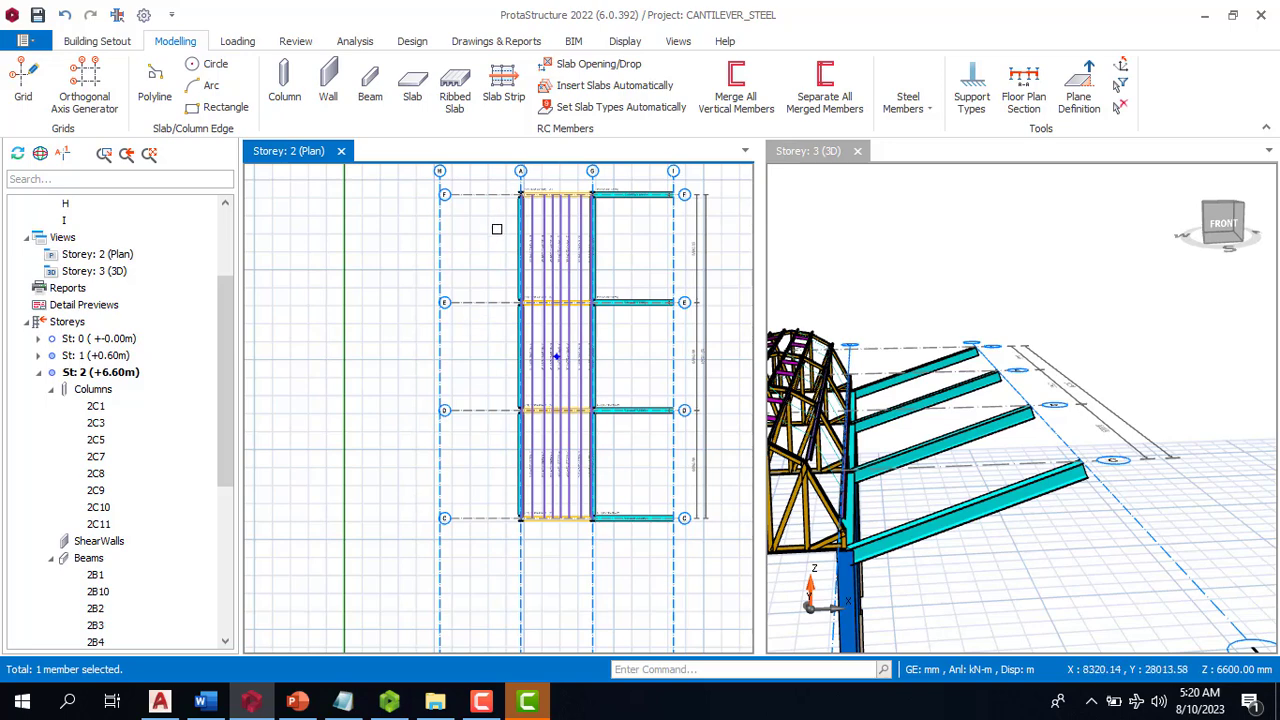
scroll(490, 215, up, 1)
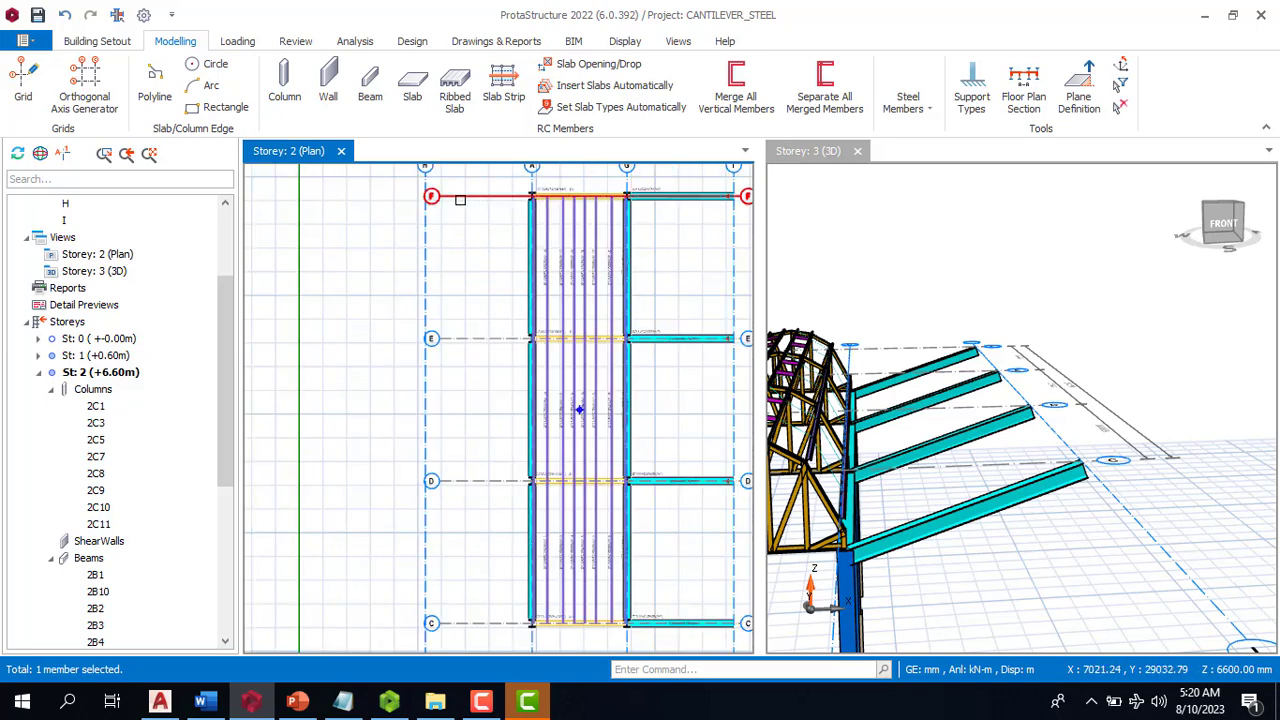
Stretch the free end of axis F outward past axis H
right_click(467, 196)
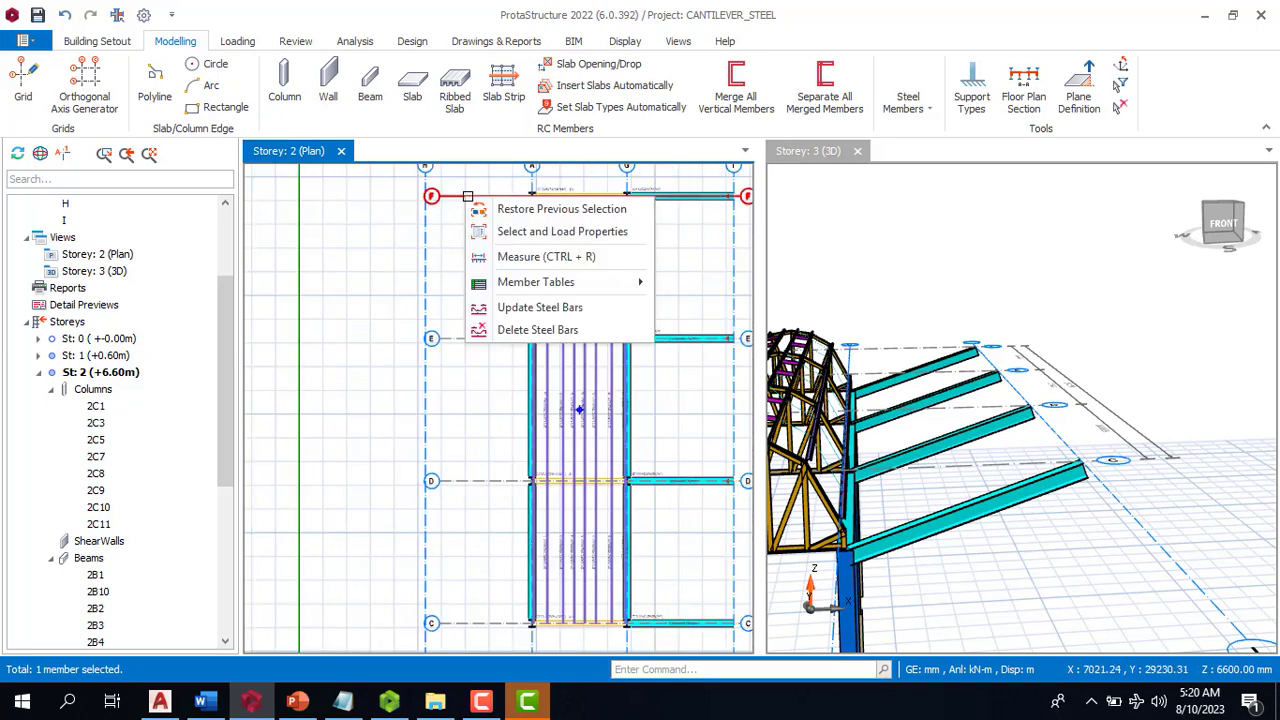
click(460, 196)
right_click(452, 196)
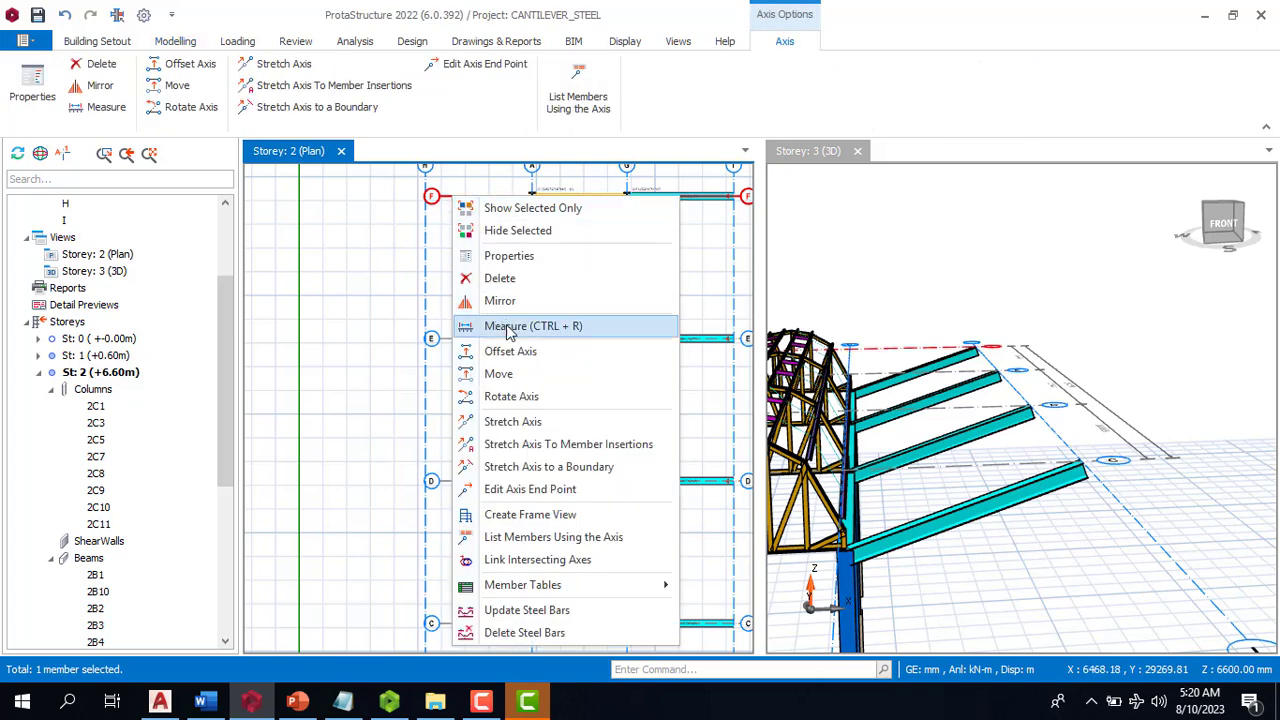
click(512, 422)
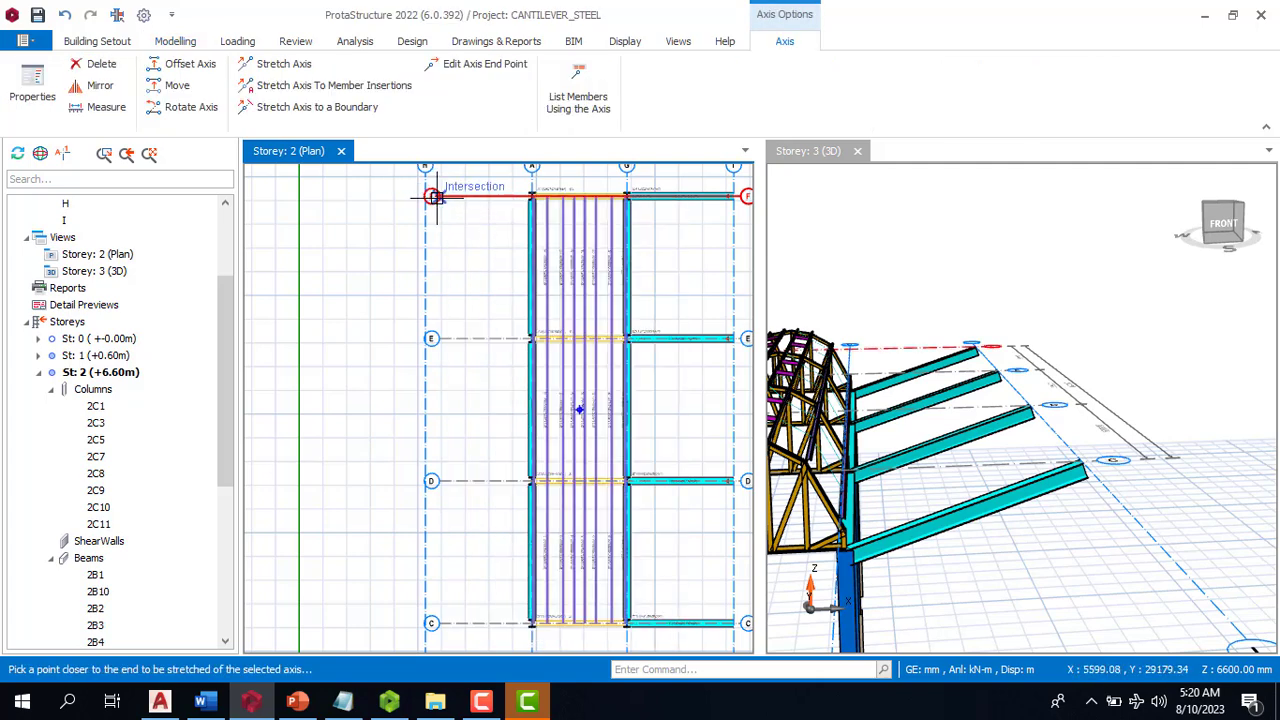
scroll(446, 201, up, 3)
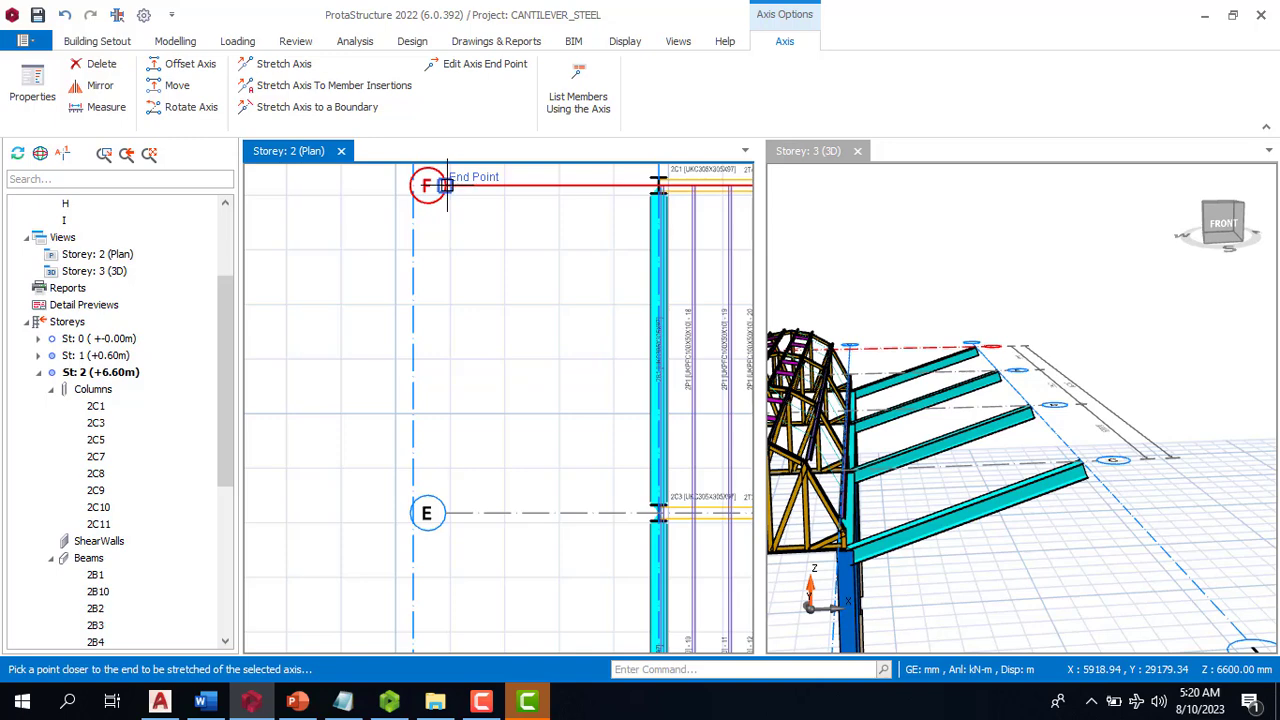
click(444, 188)
click(384, 189)
scroll(534, 240, down, 3)
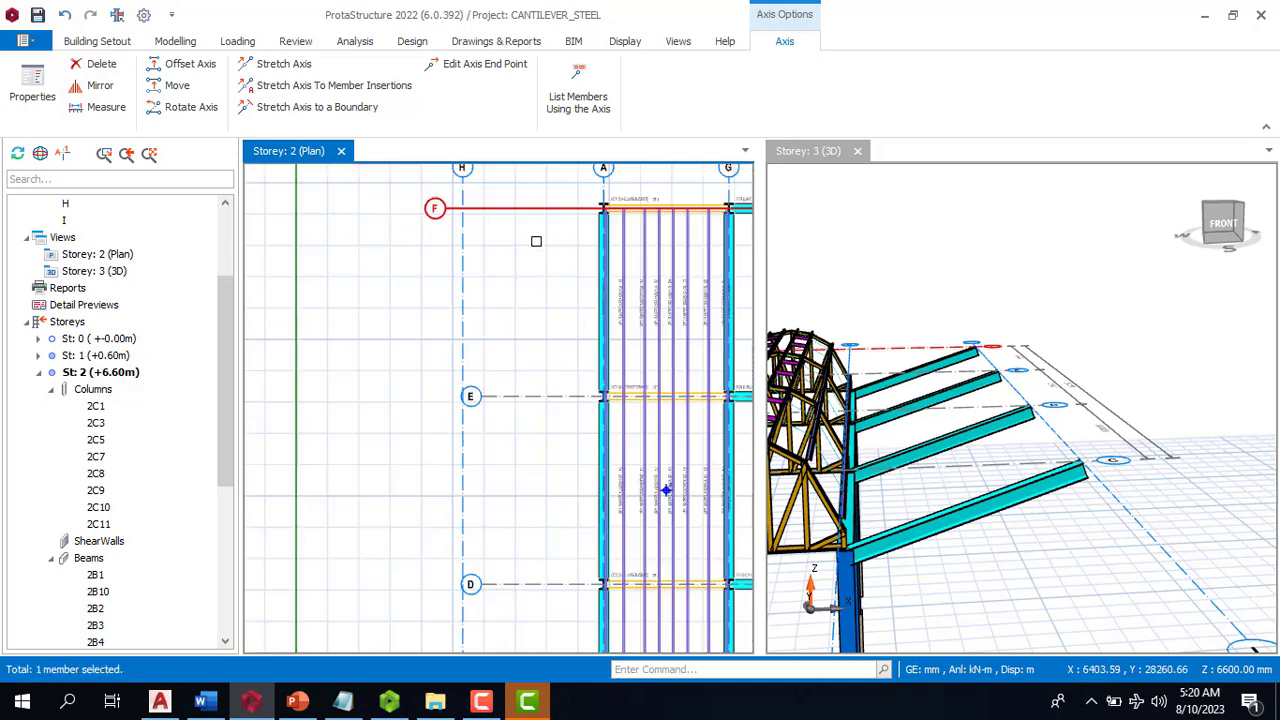
key(Escape)
Stretch axis E so that its end near axis H extends beyond that axis
click(524, 357)
right_click(526, 357)
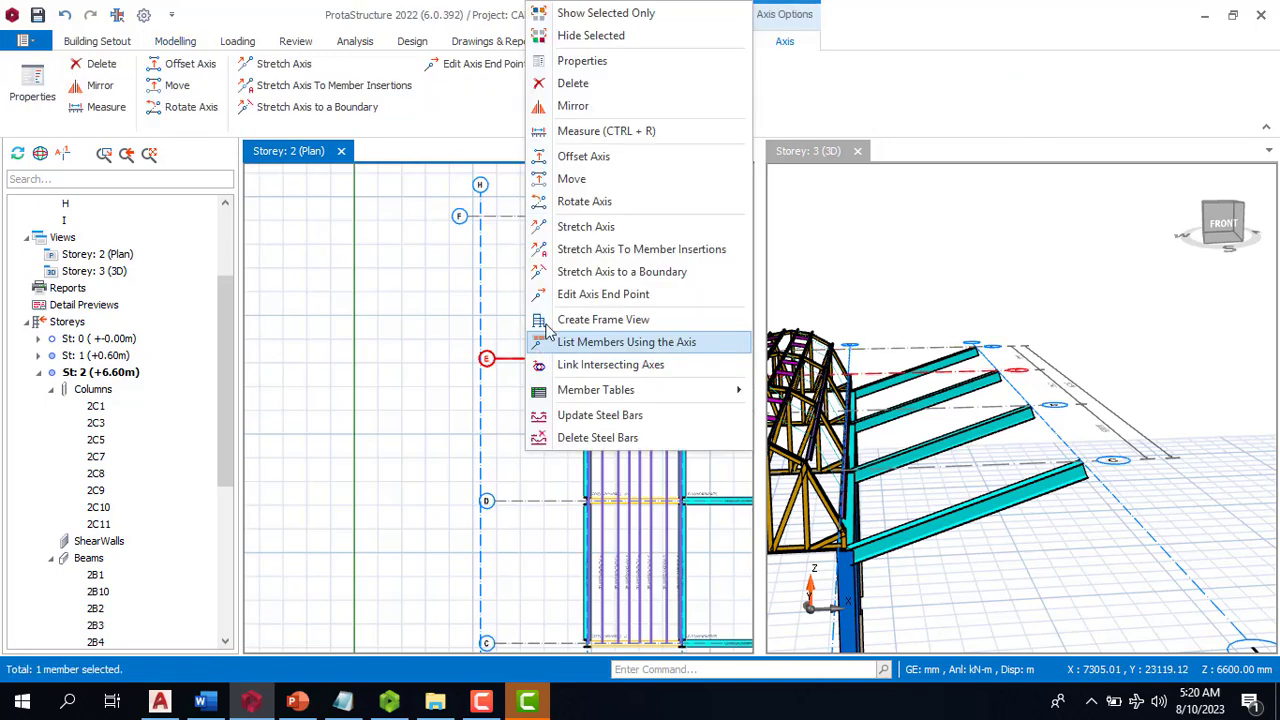
click(580, 230)
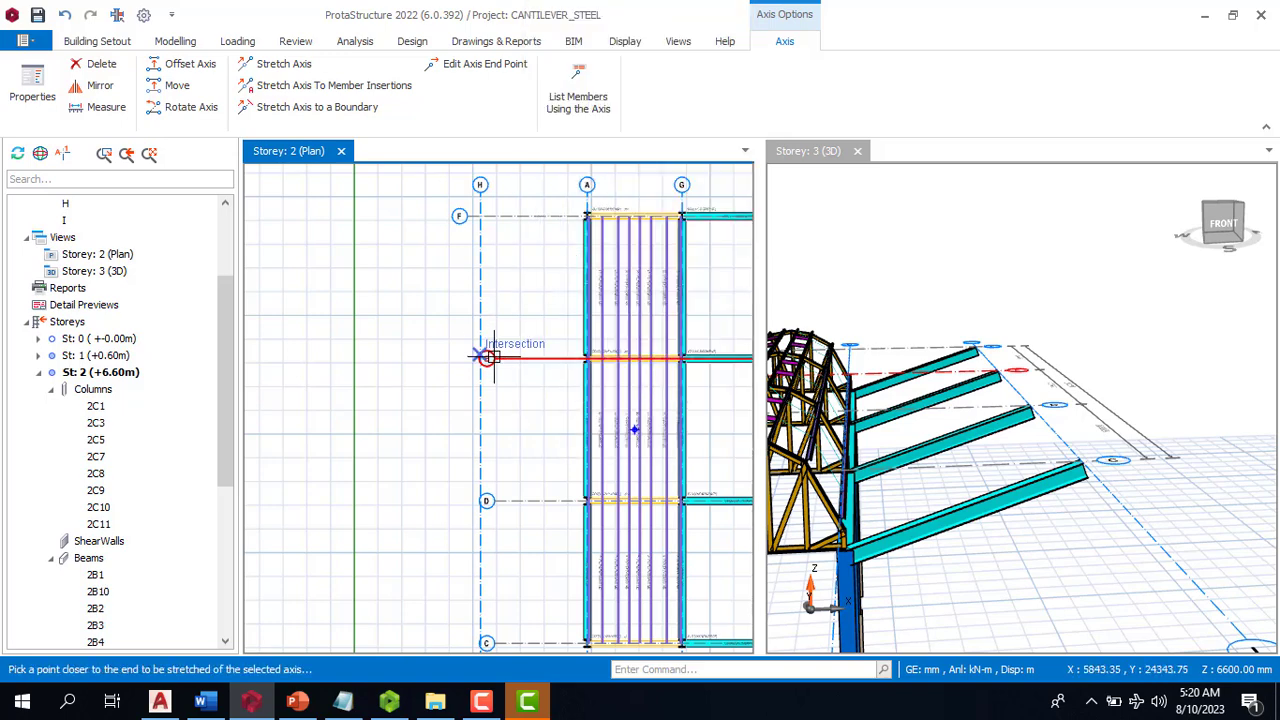
scroll(490, 362, up, 3)
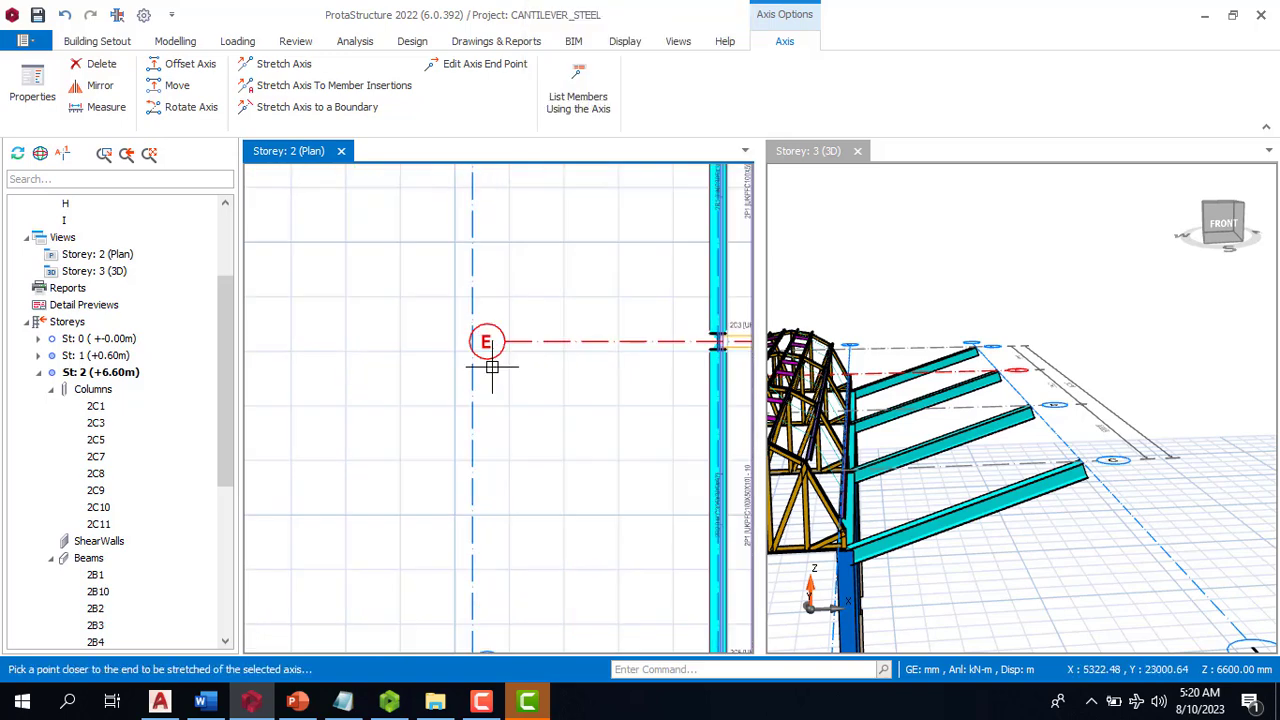
click(421, 343)
scroll(417, 214, down, 3)
key(Escape)
Extend axis D past axis H with the Stretch Axis command
scroll(438, 335, up, 3)
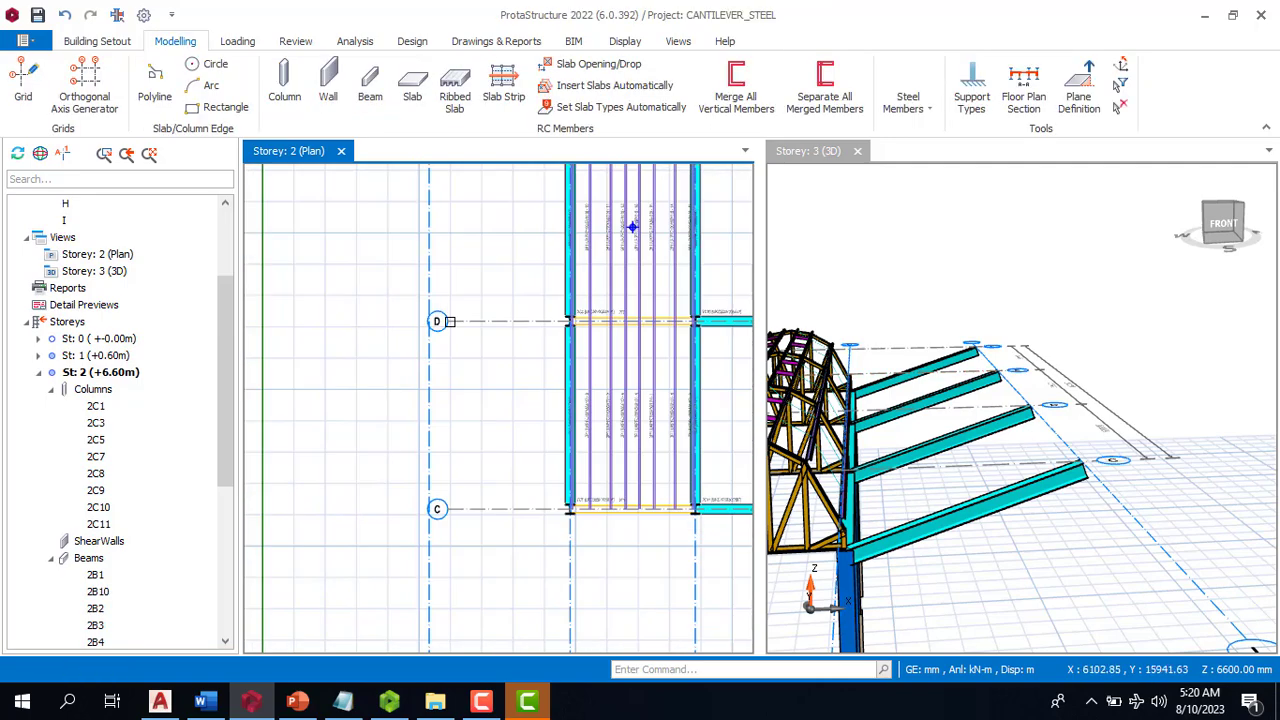
click(458, 322)
right_click(459, 322)
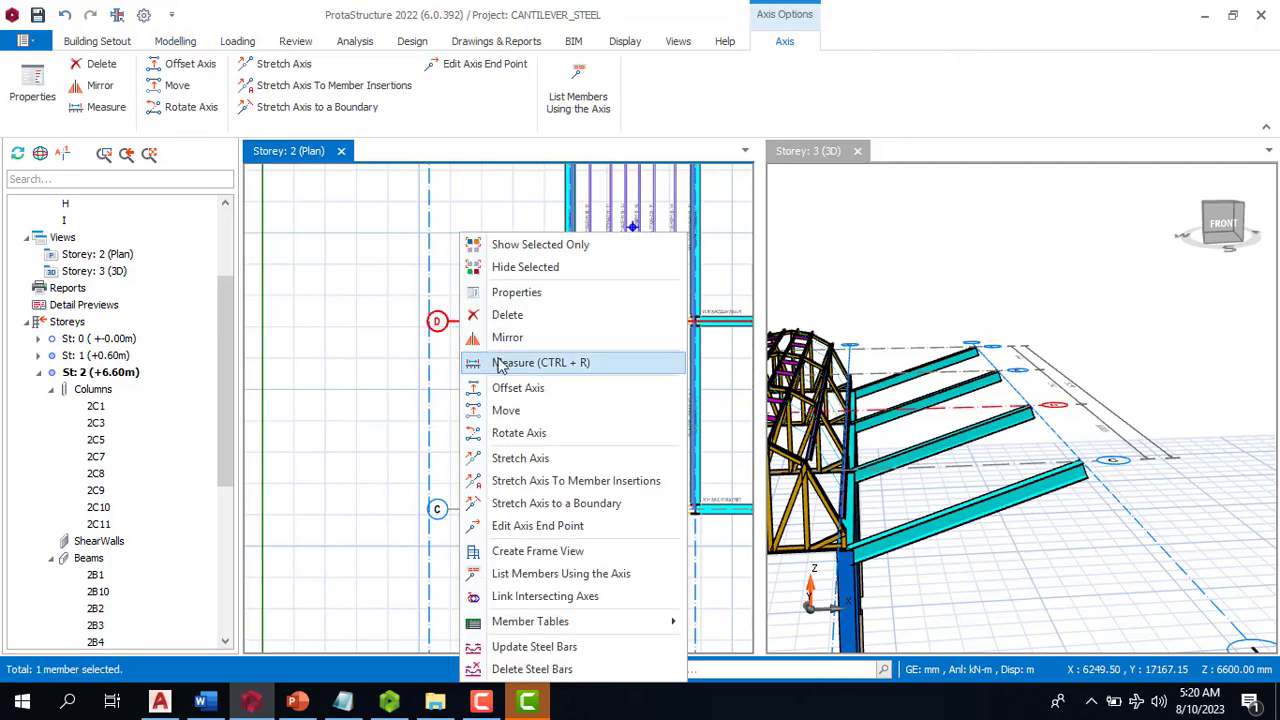
click(517, 460)
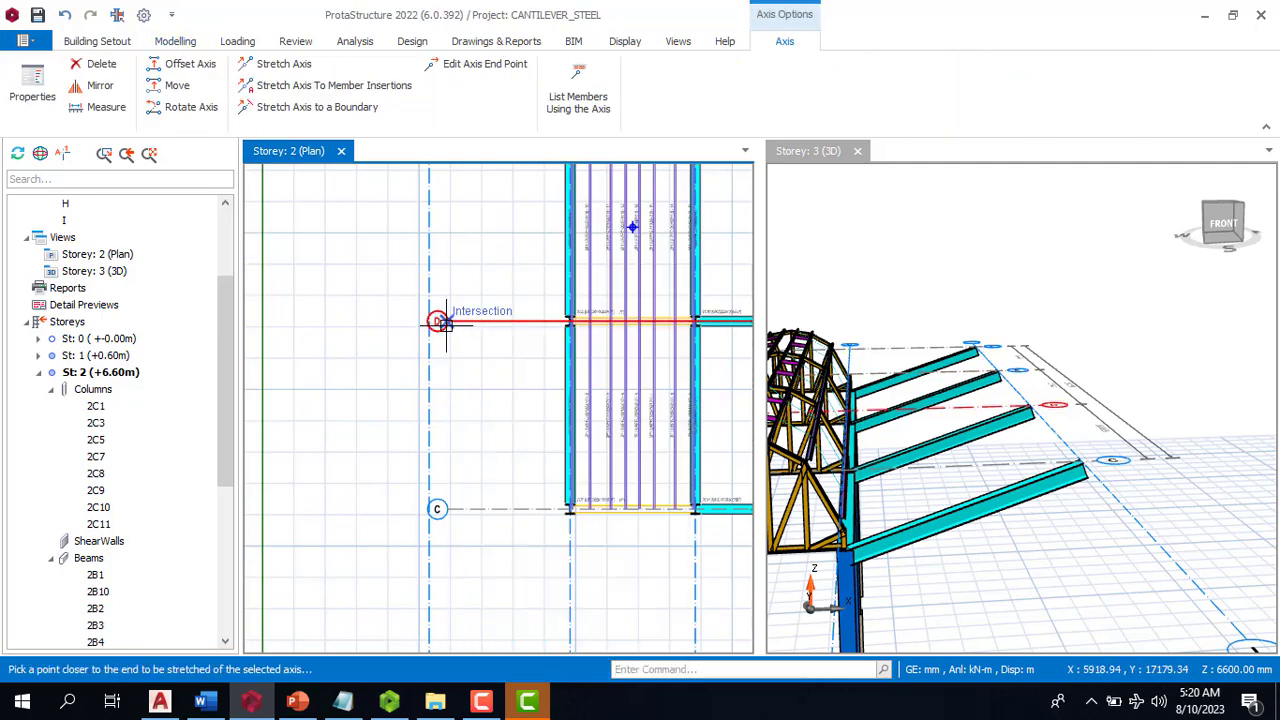
click(398, 322)
scroll(478, 334, down, 1)
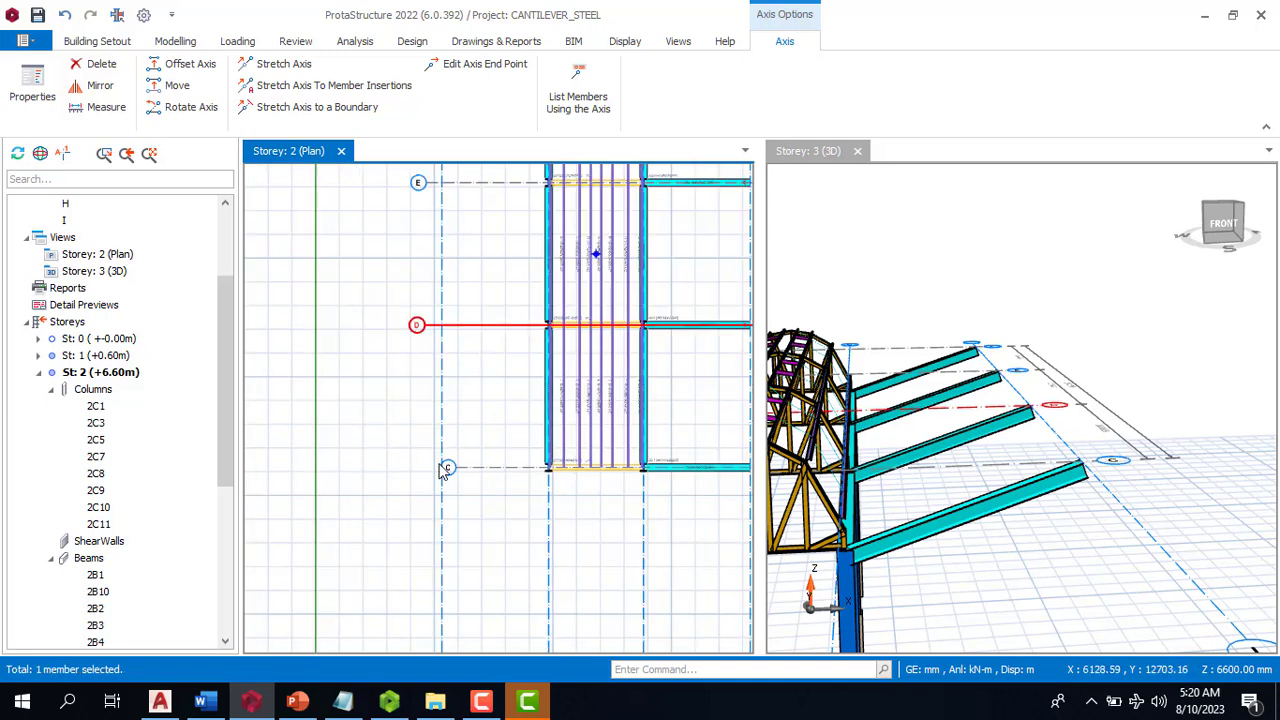
Stretch axis C outward beyond axis H and clear the axis selection
scroll(445, 470, up, 2)
click(468, 470)
right_click(486, 466)
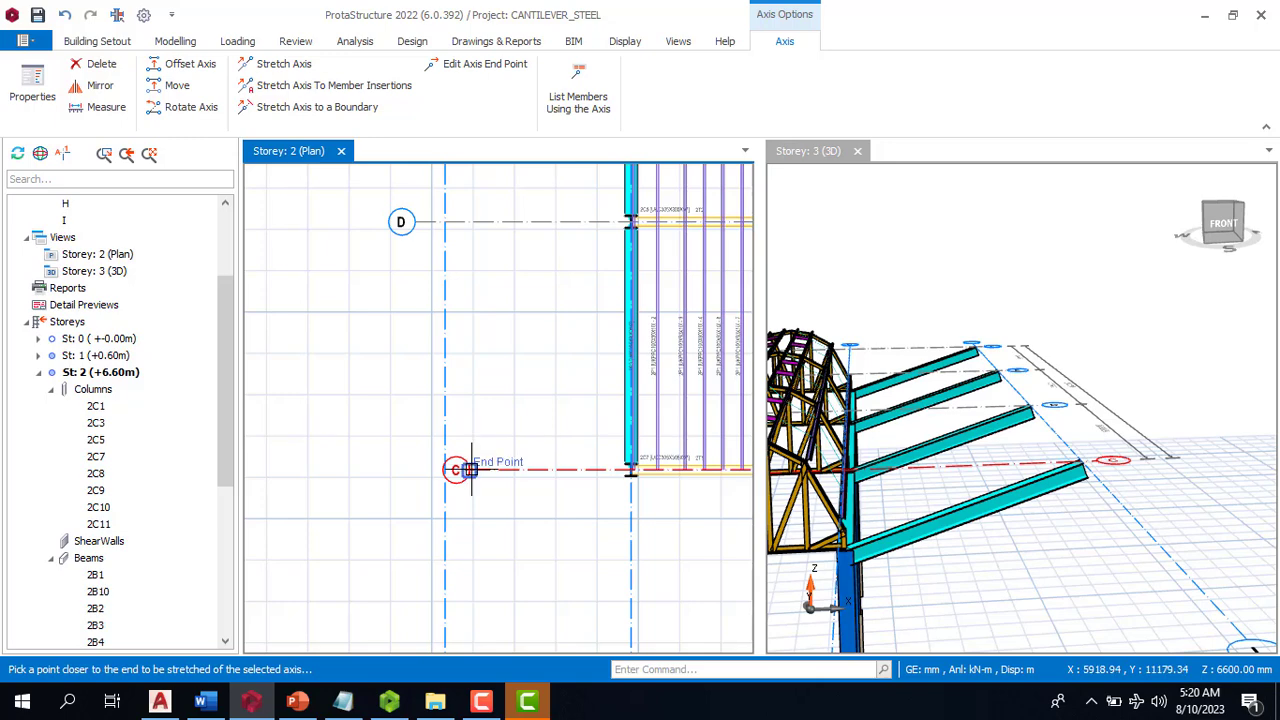
click(417, 466)
scroll(423, 424, down, 3)
key(Escape)
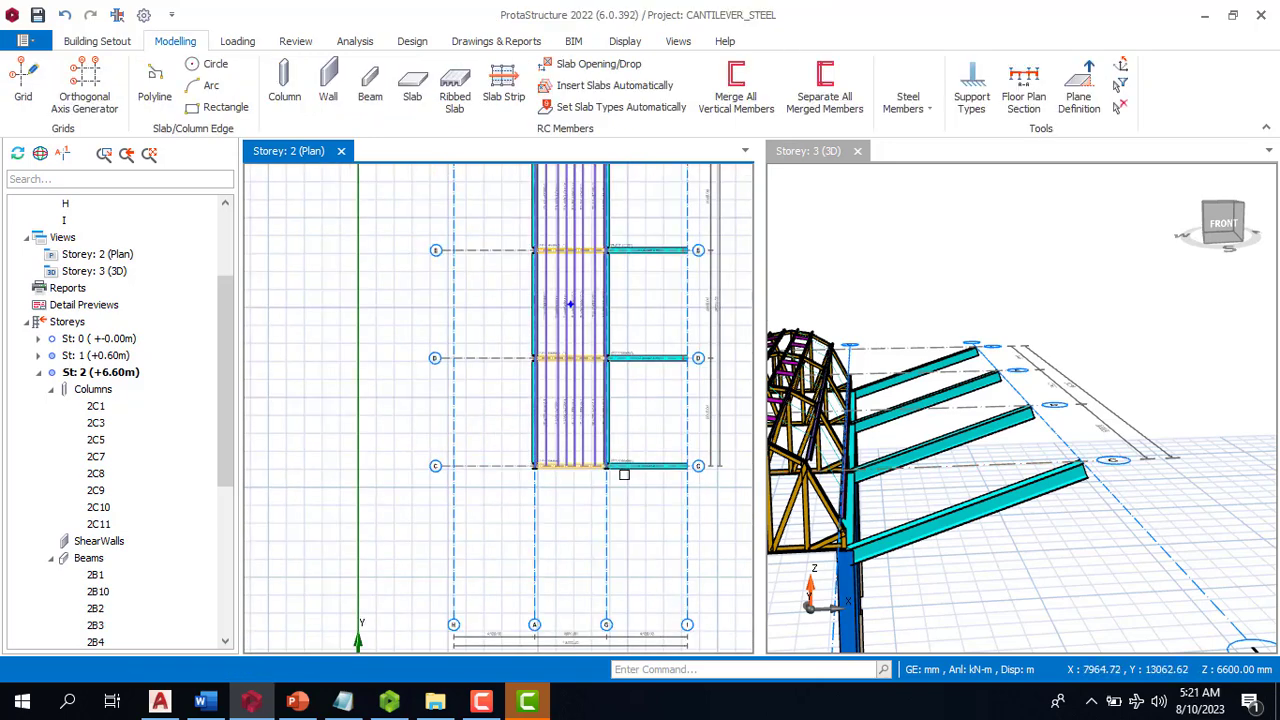
Insert a steel cantilever beam along axis C from axis A out to axis H
scroll(576, 498, down, 4)
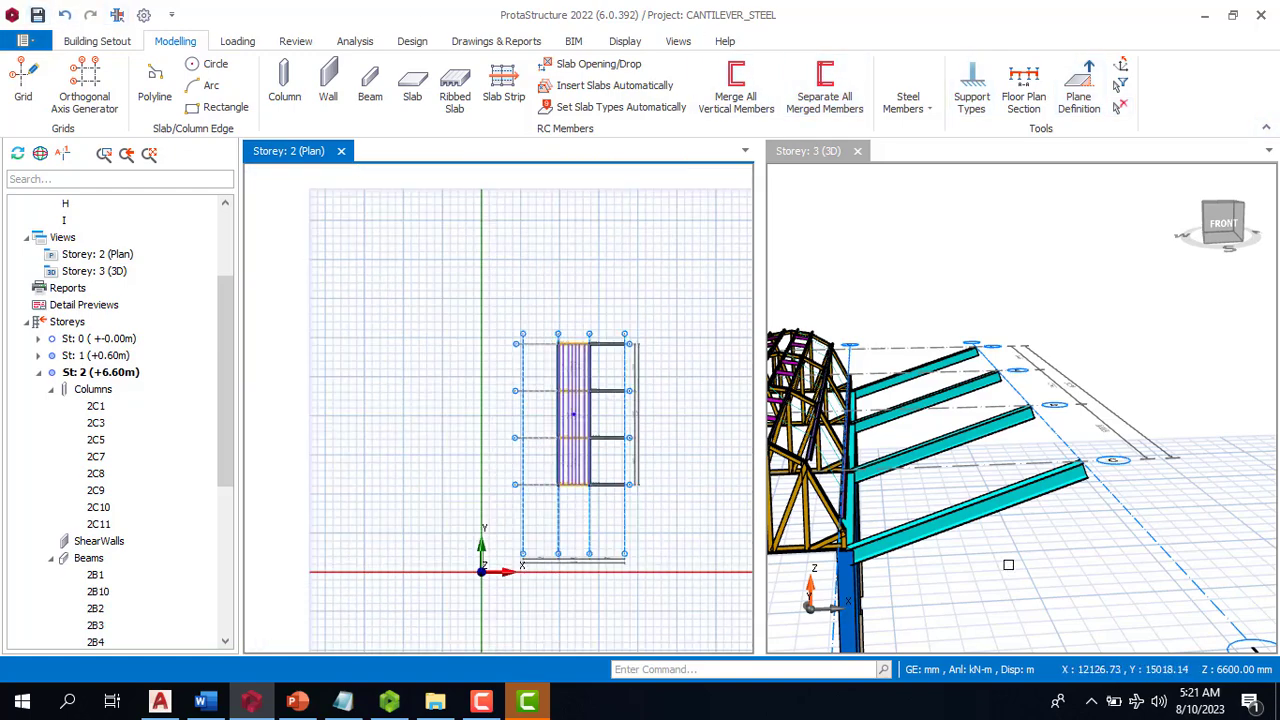
scroll(990, 540, down, 3)
scroll(837, 498, up, 1)
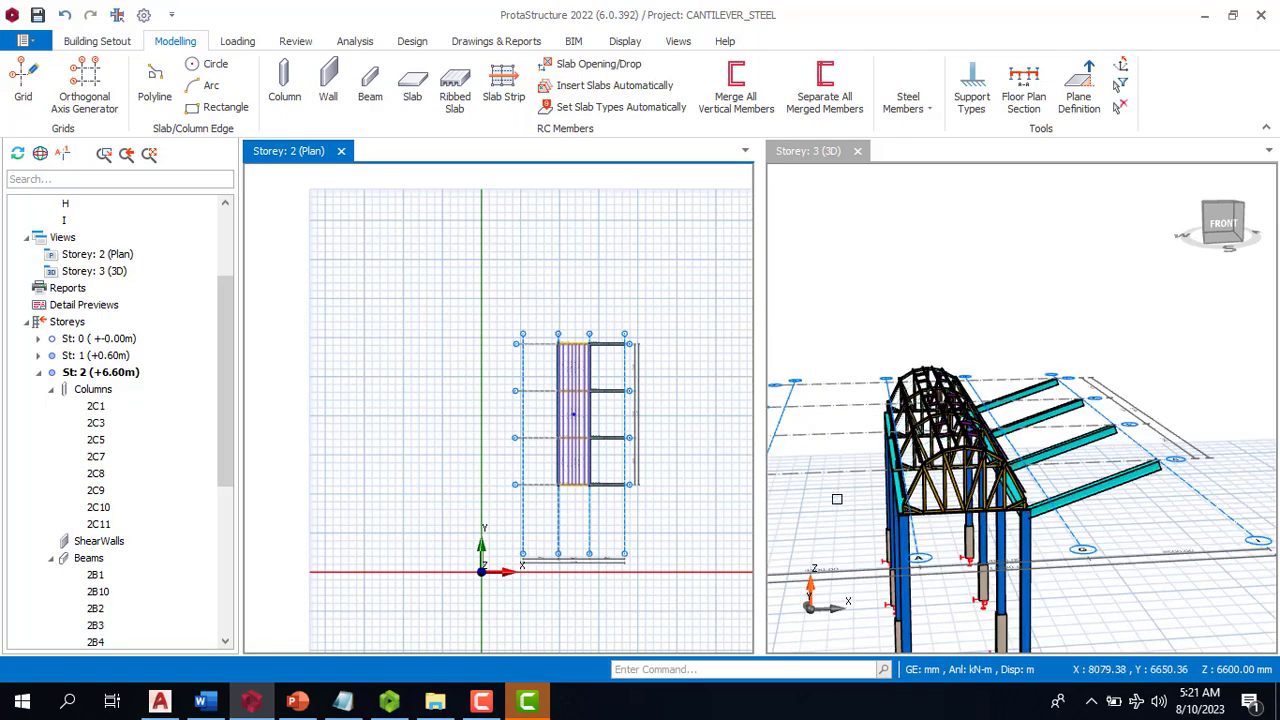
scroll(585, 401, up, 3)
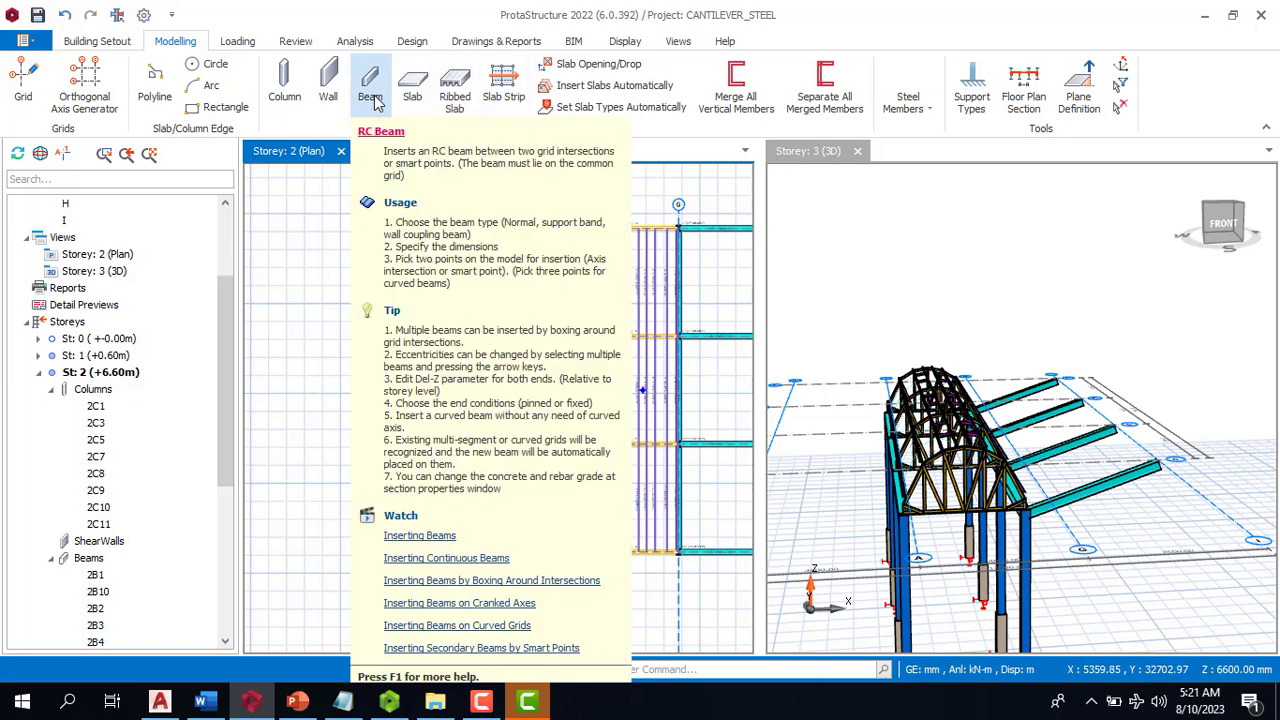
click(906, 100)
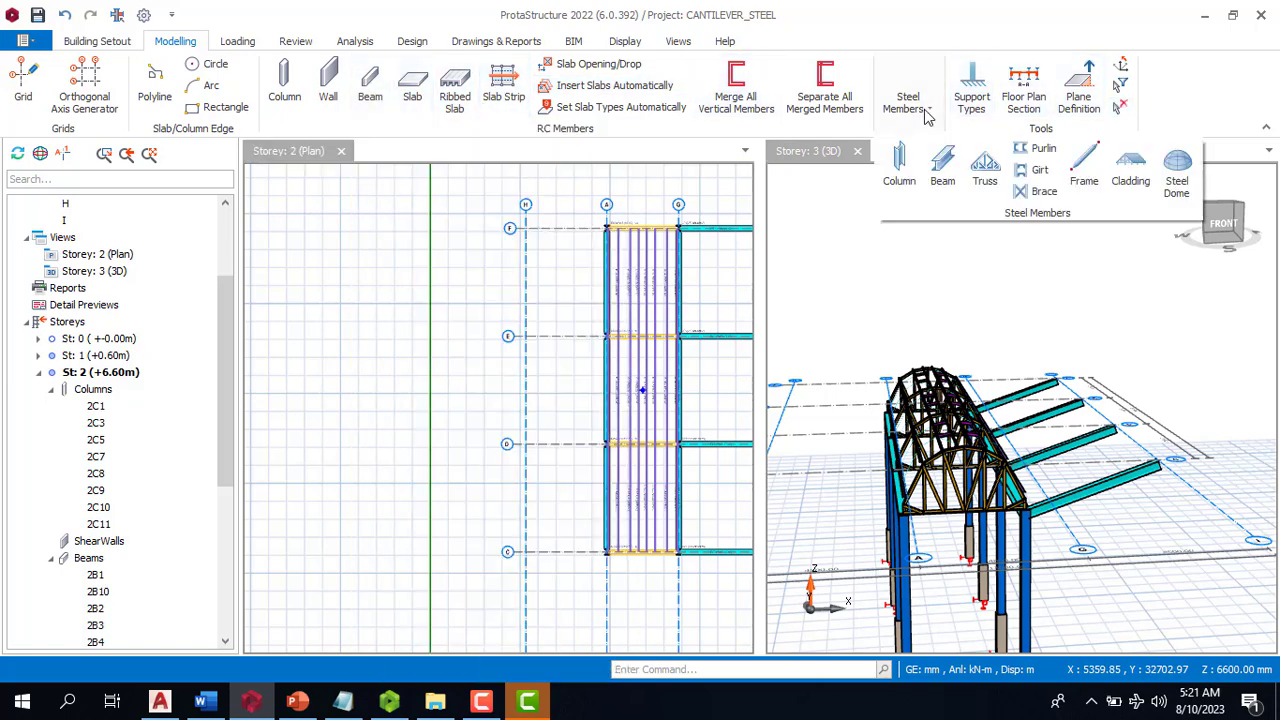
click(942, 168)
scroll(565, 575, up, 3)
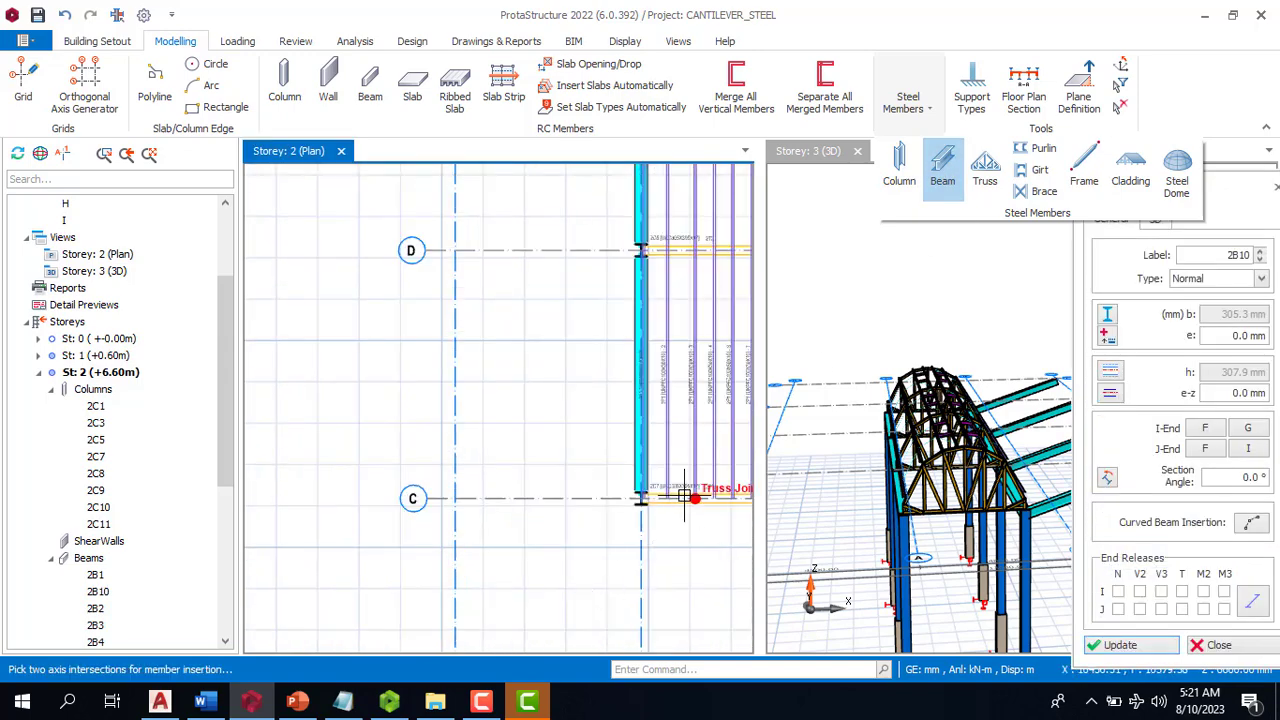
scroll(685, 495, down, 2)
scroll(643, 530, down, 1)
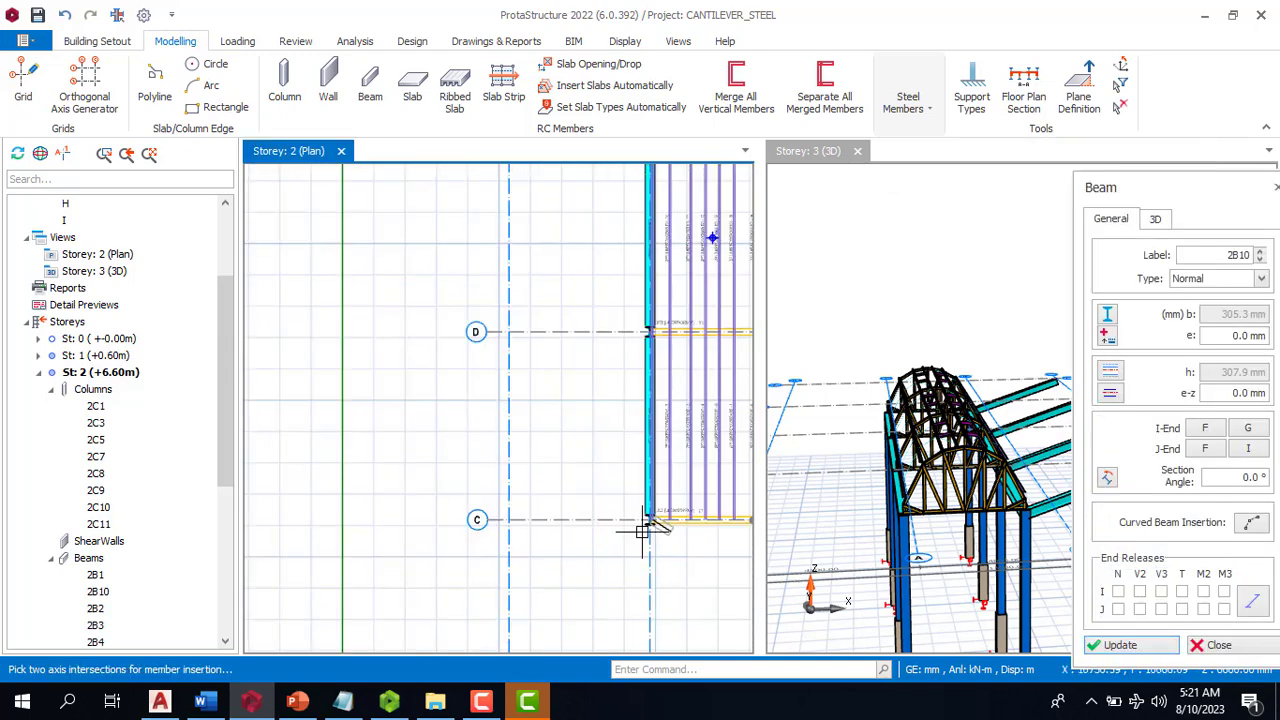
click(646, 524)
click(509, 519)
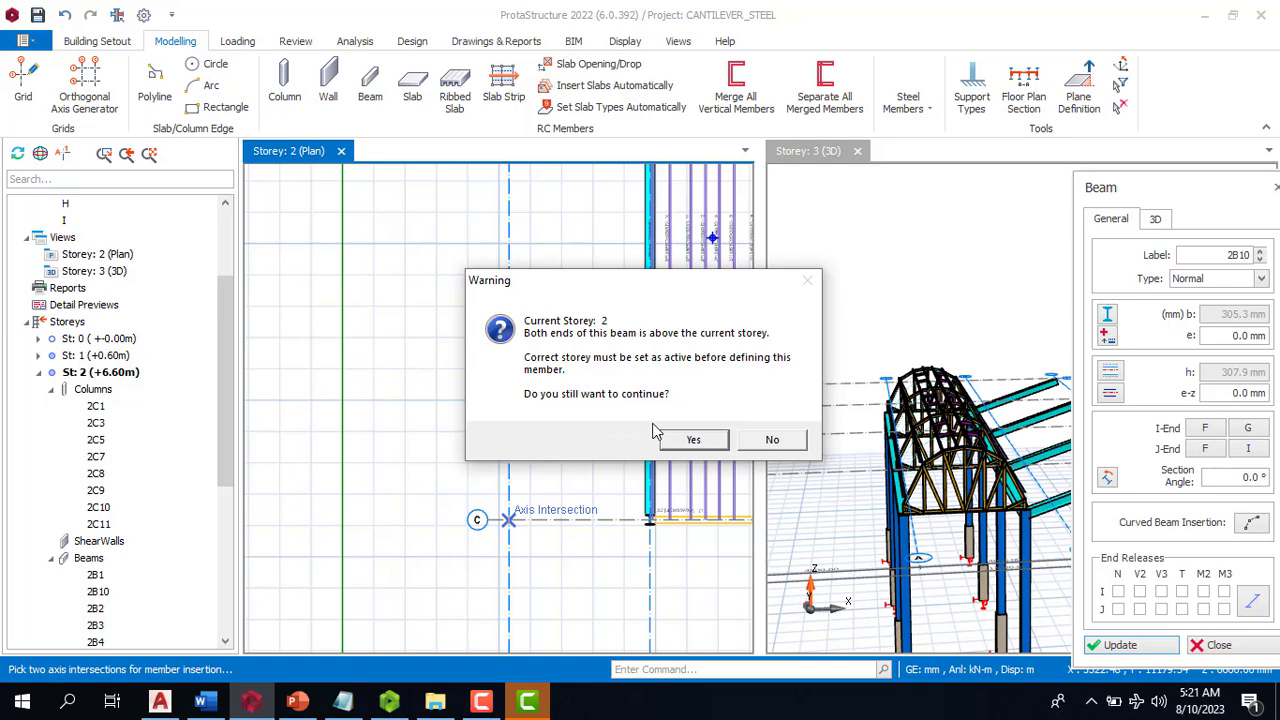
click(772, 445)
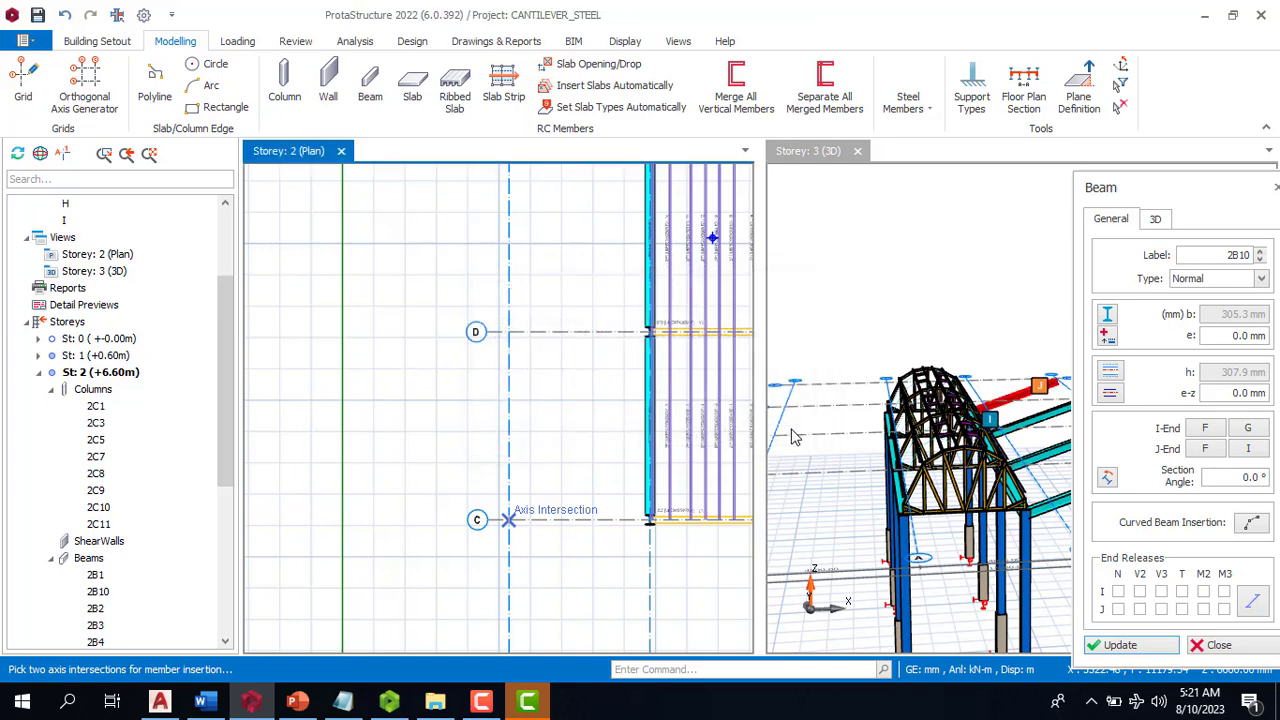
click(648, 521)
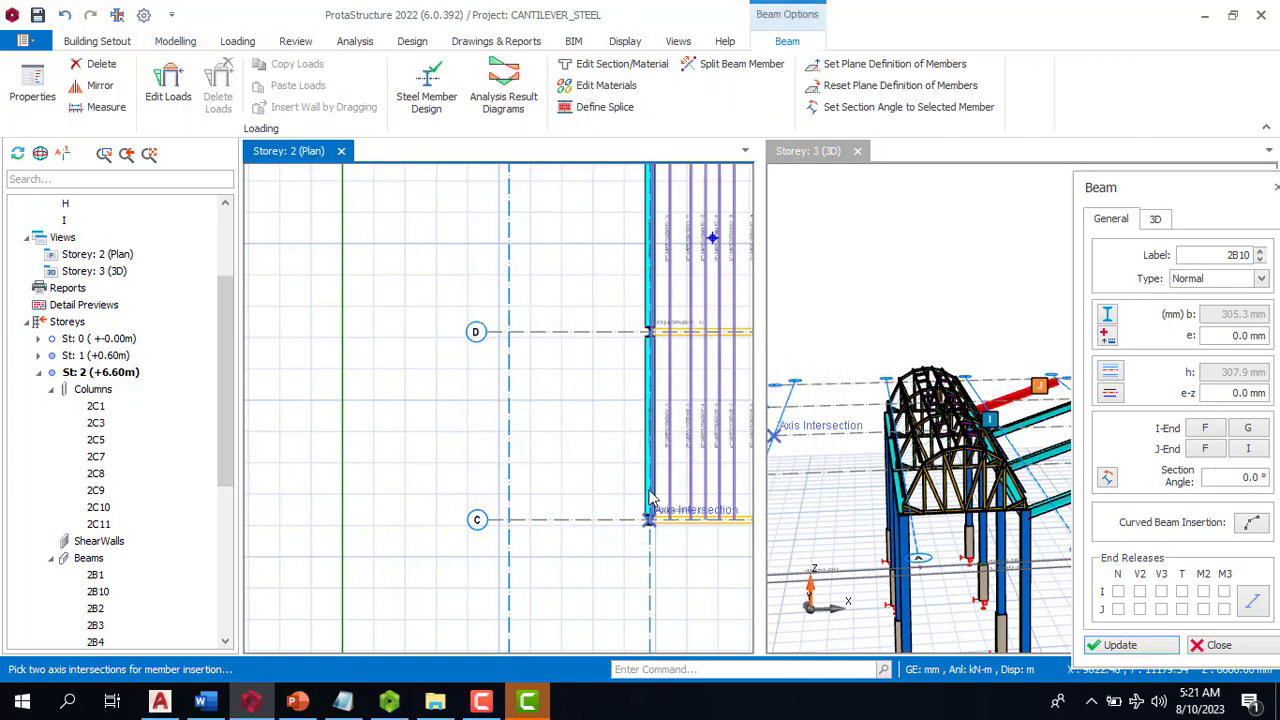
click(509, 519)
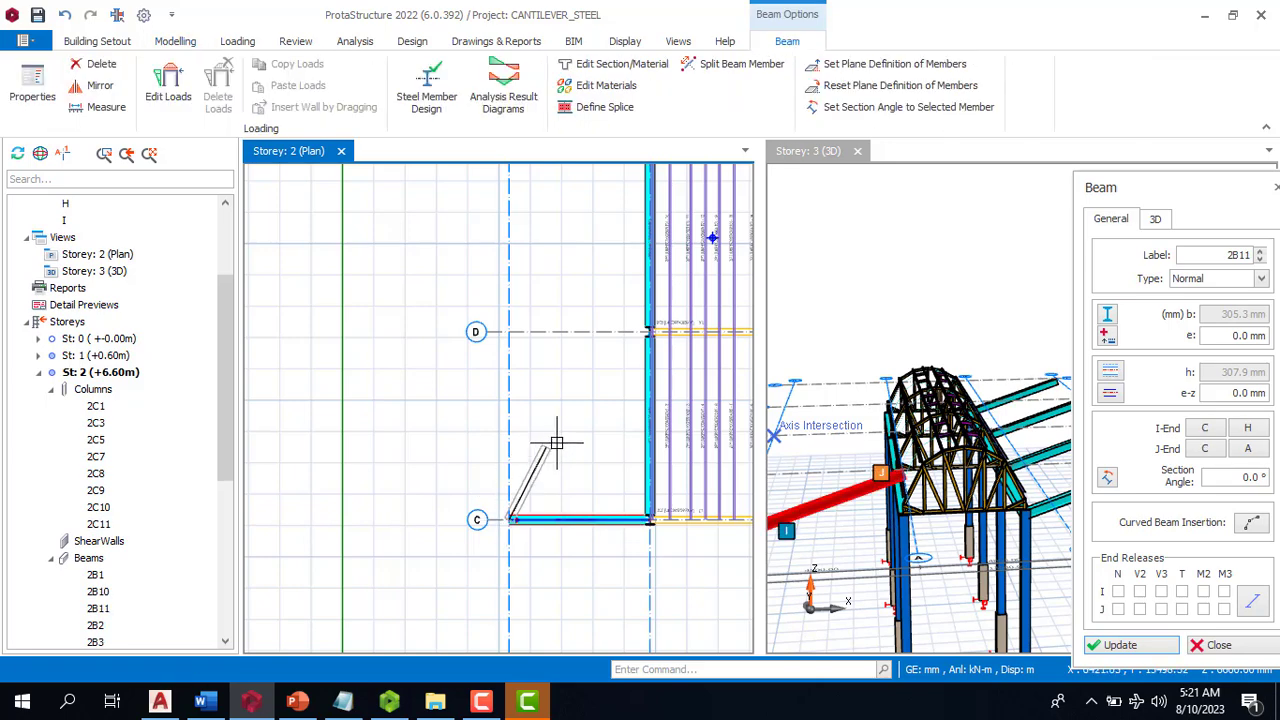
Insert a steel cantilever beam along axis D from axis A to axis H
scroll(580, 491, down, 3)
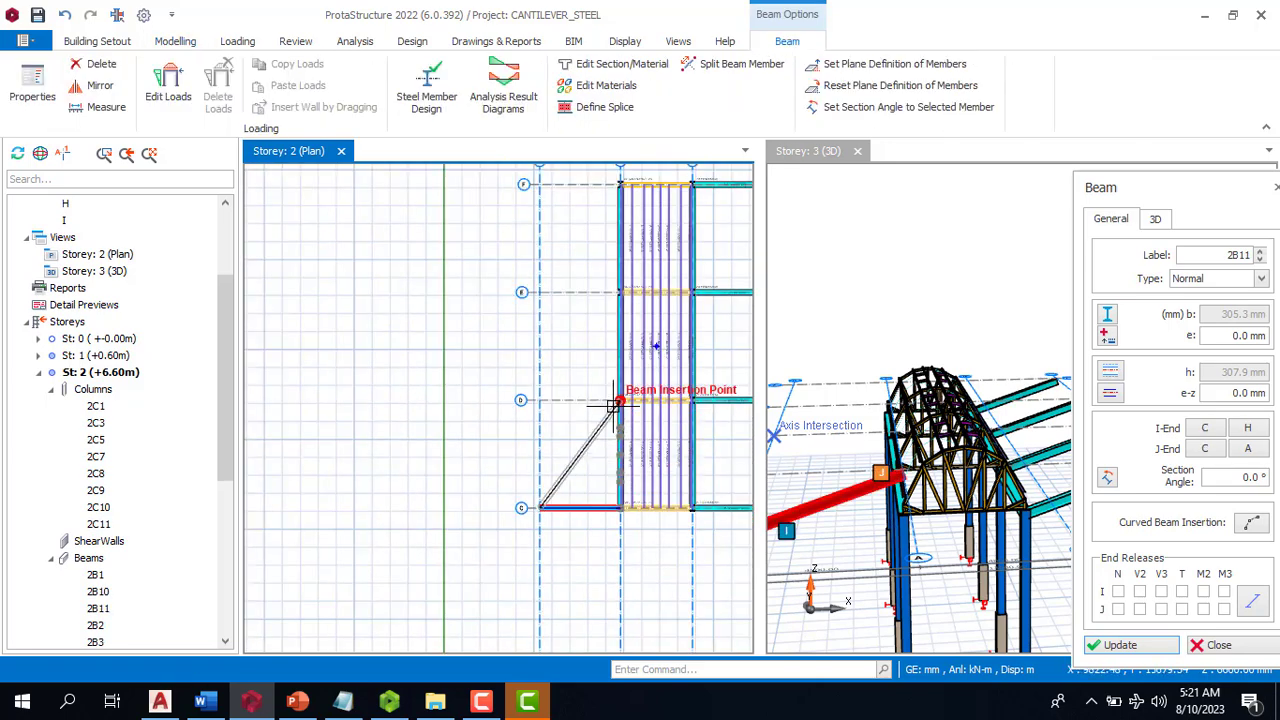
scroll(606, 420, up, 3)
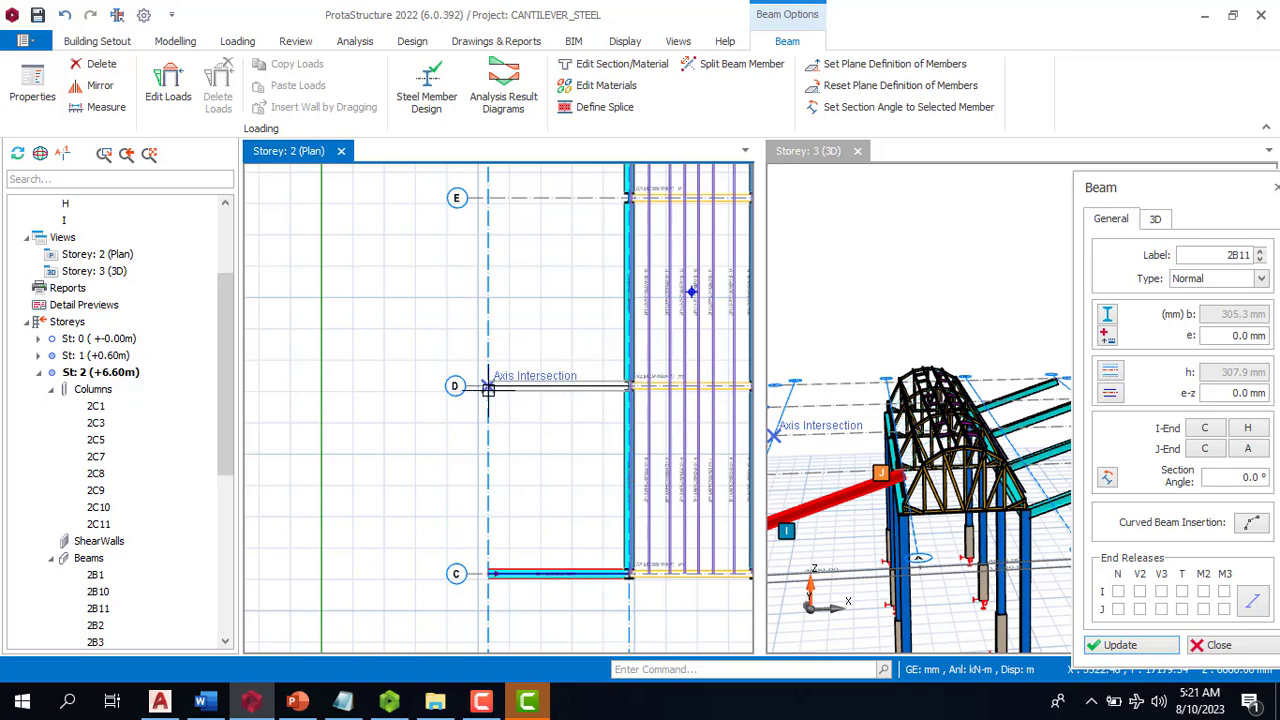
click(488, 386)
Dismiss the Bentley connection window and insert a steel cantilever beam along axis E from axis A to axis H
scroll(602, 500, down, 3)
scroll(609, 325, up, 2)
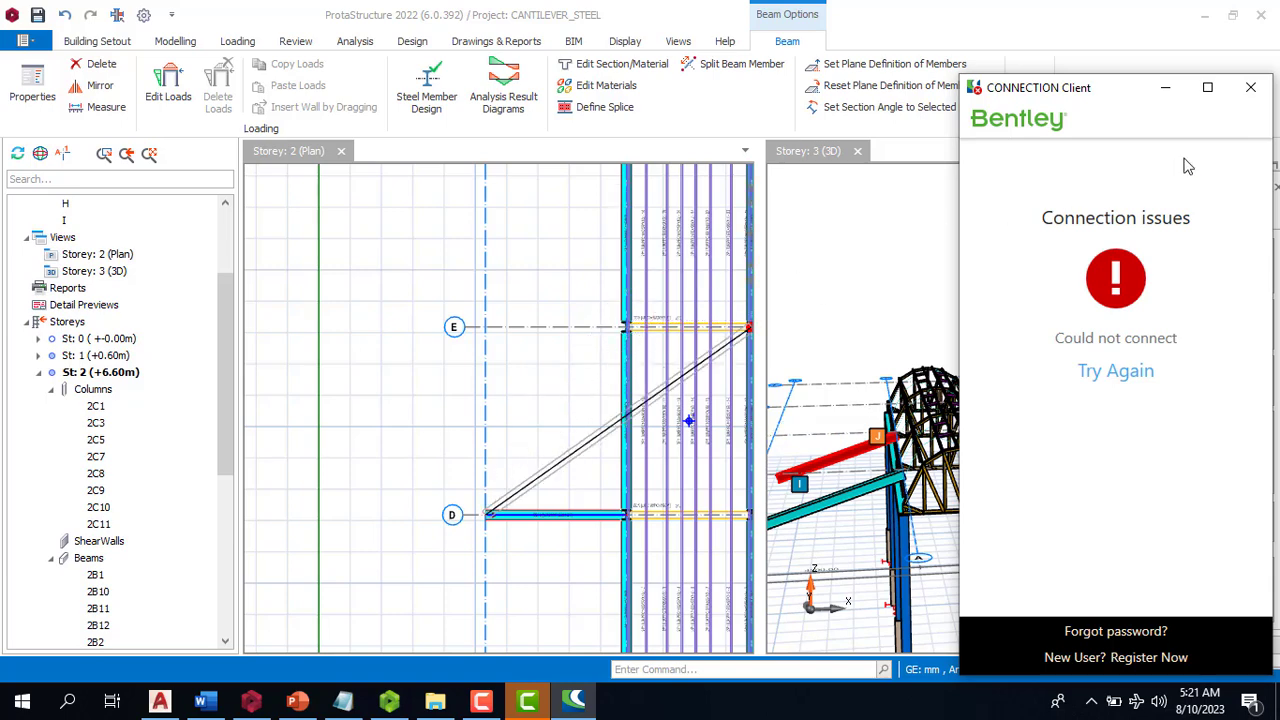
click(1250, 87)
scroll(565, 465, up, 2)
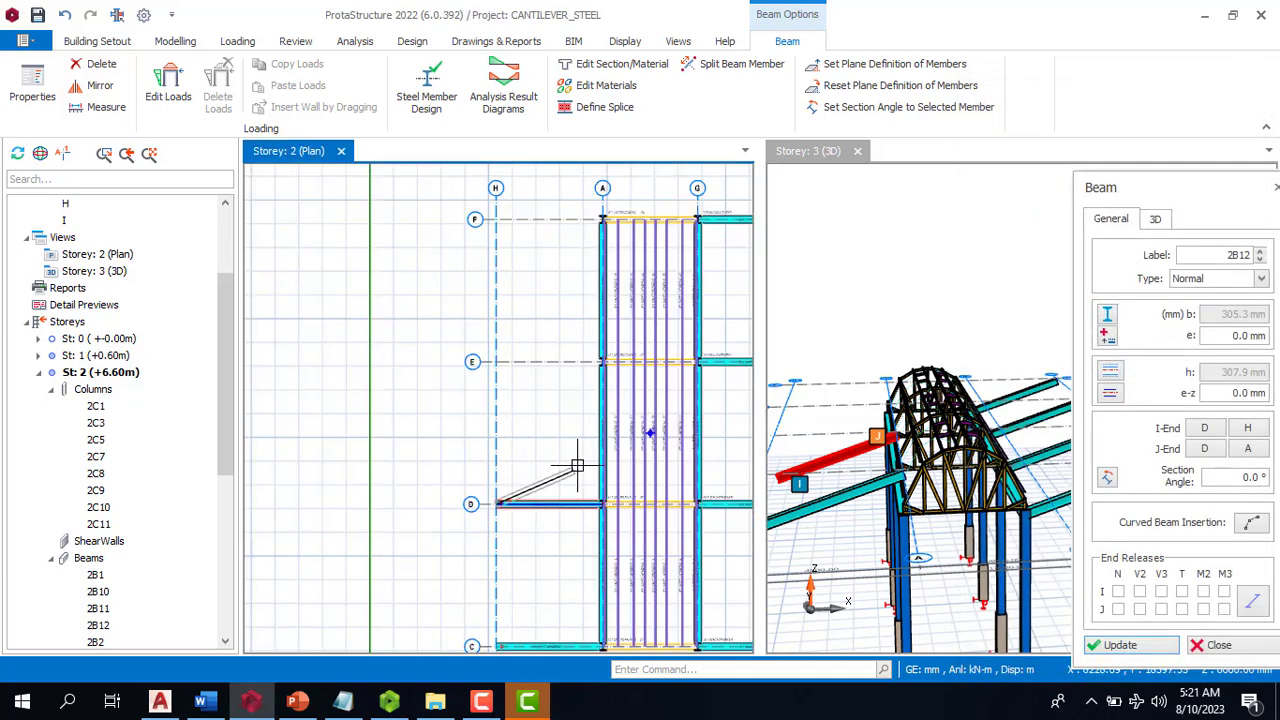
scroll(600, 372, up, 3)
click(604, 373)
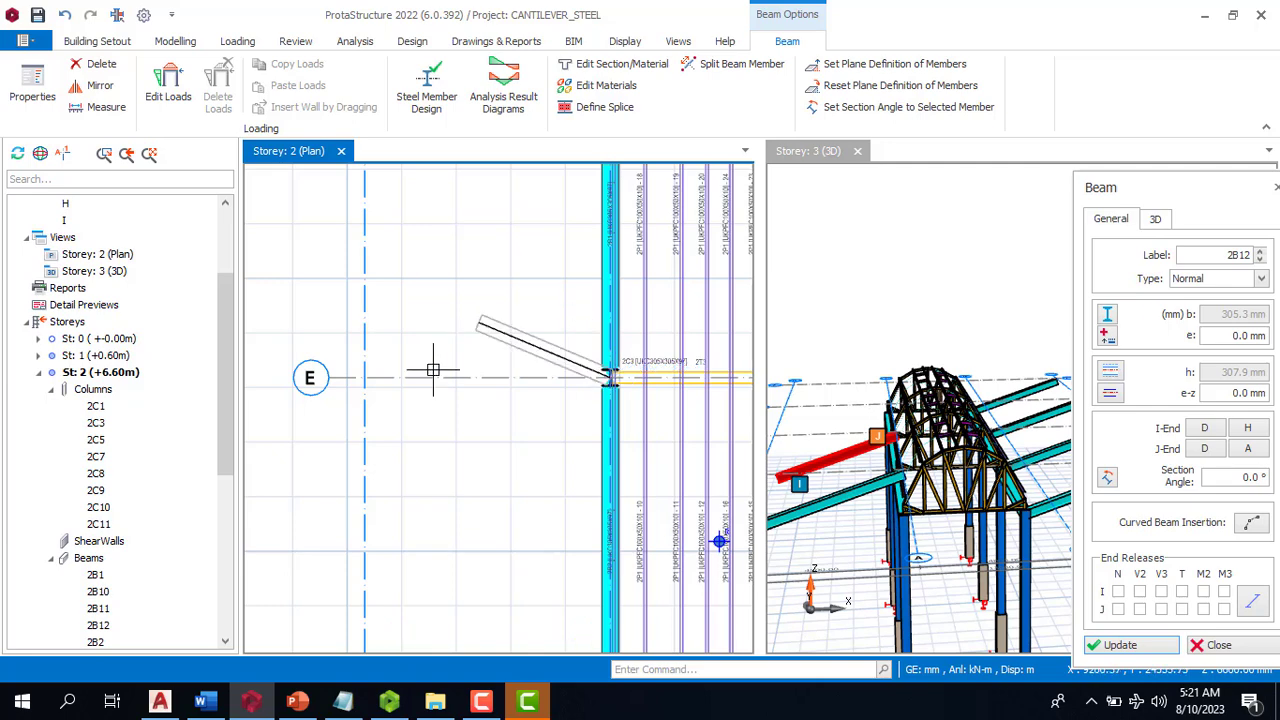
click(365, 377)
scroll(475, 400, down, 3)
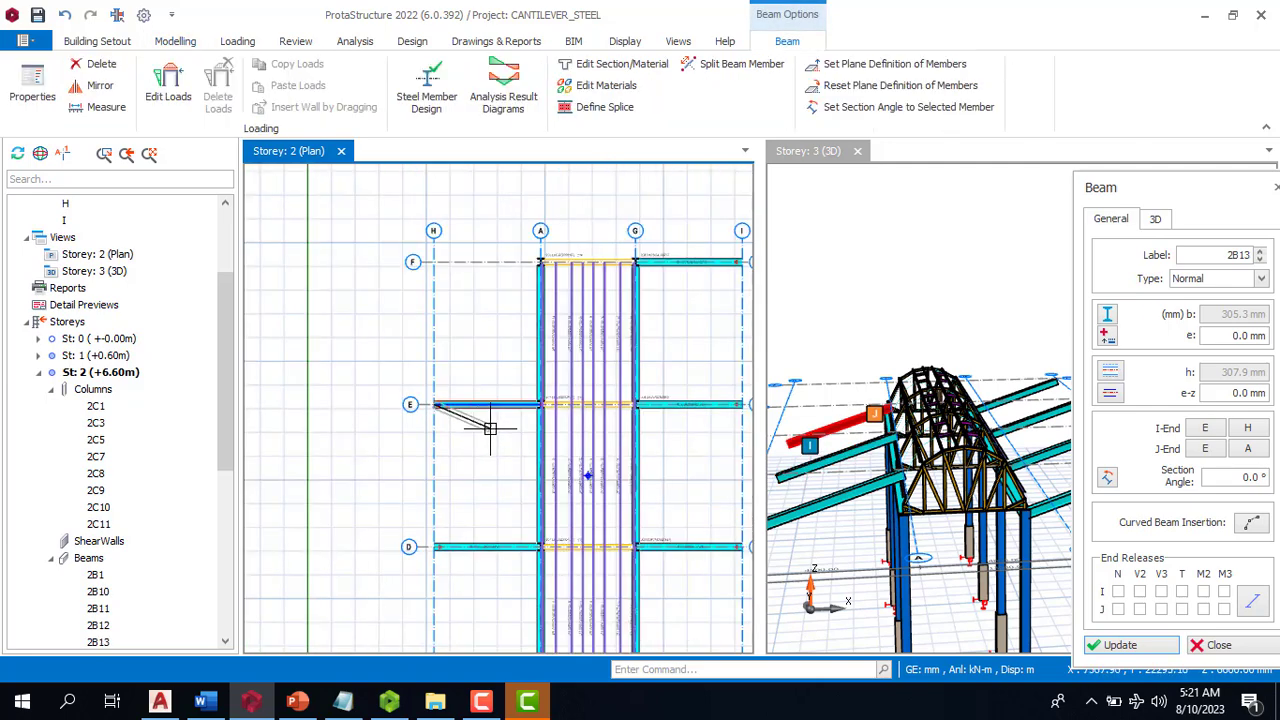
Insert a steel cantilever beam along axis F from axis A to axis H
click(540, 262)
scroll(442, 268, up, 1)
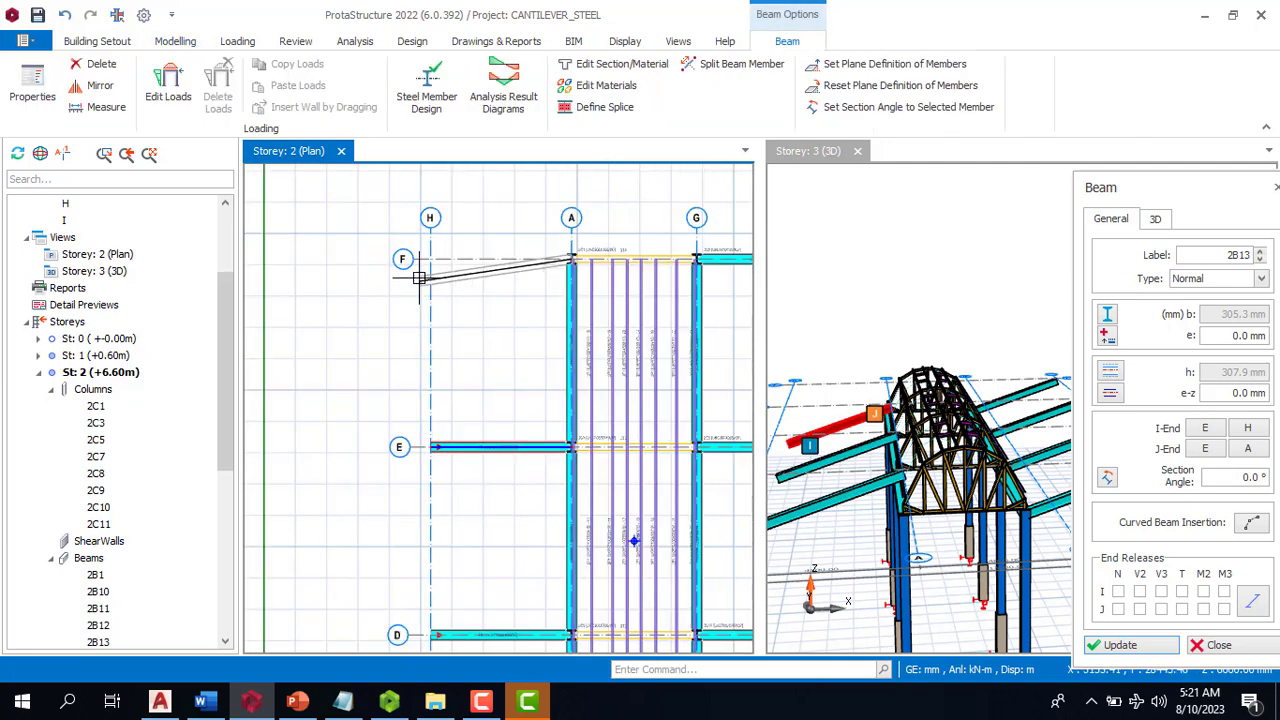
click(485, 249)
scroll(486, 262, down, 2)
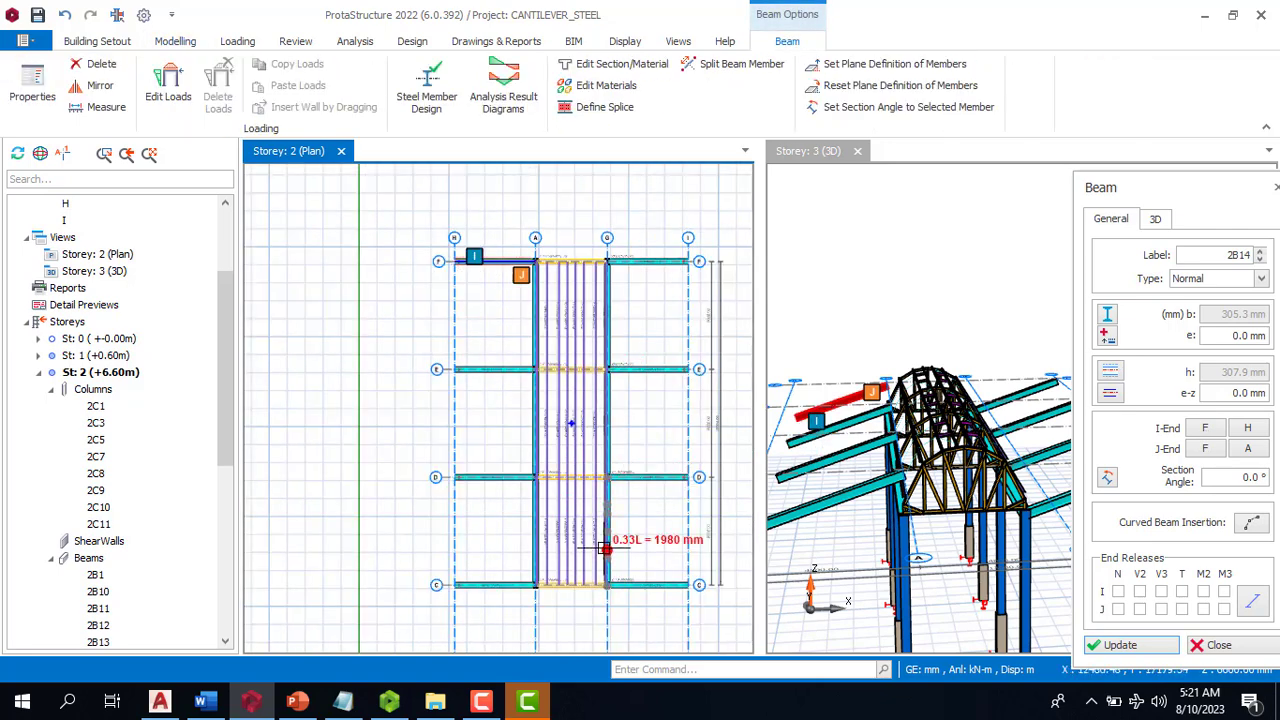
Select the four cantilever beams between axes H and A and open their summary table
click(487, 587)
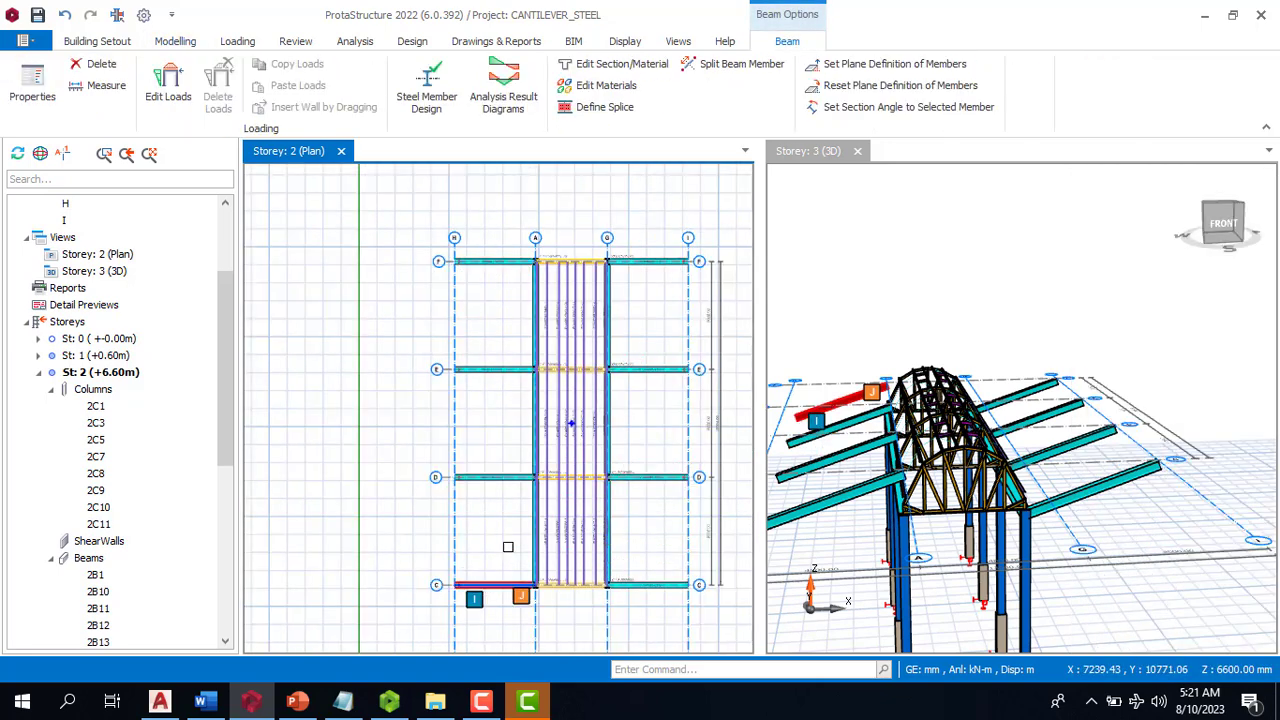
click(507, 478)
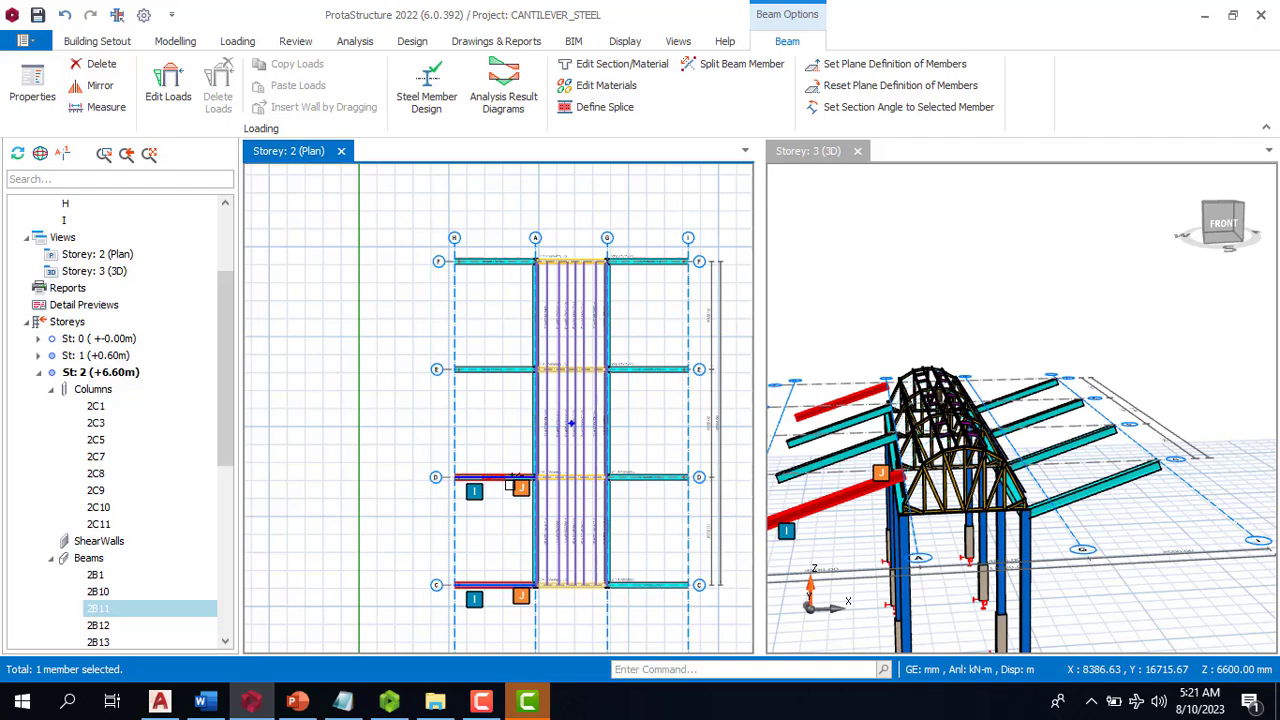
click(507, 370)
click(497, 262)
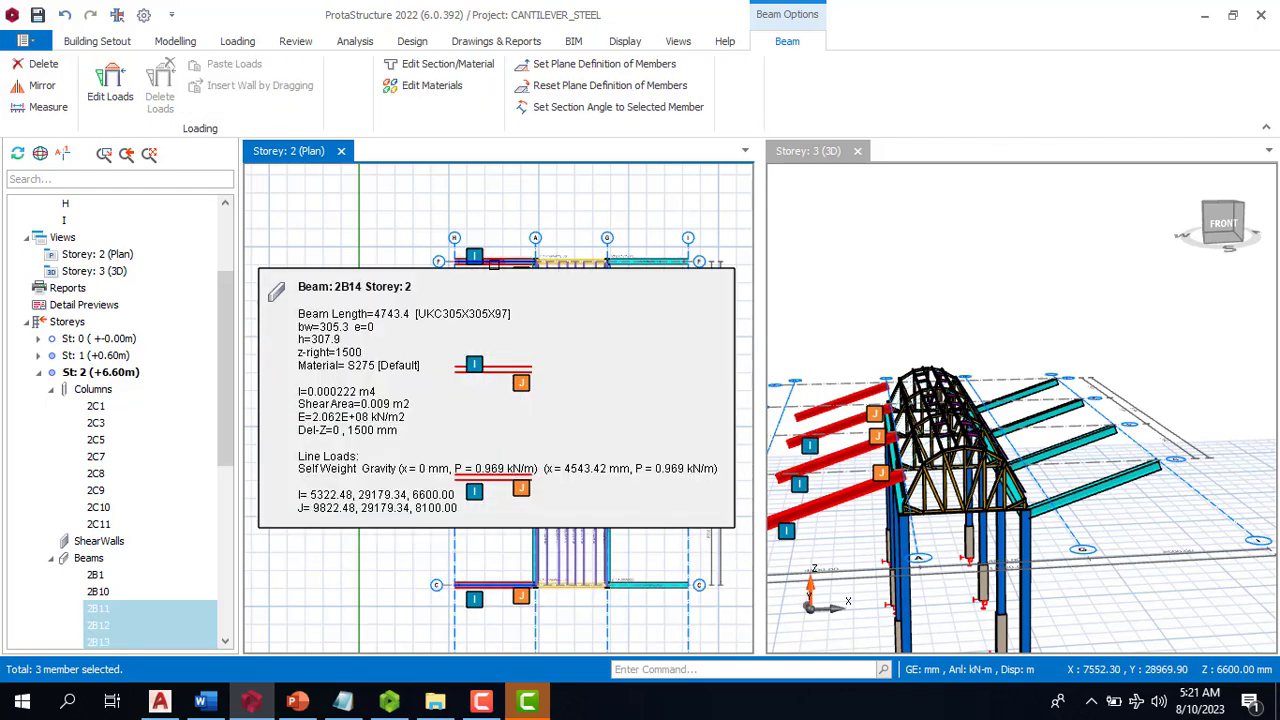
right_click(514, 263)
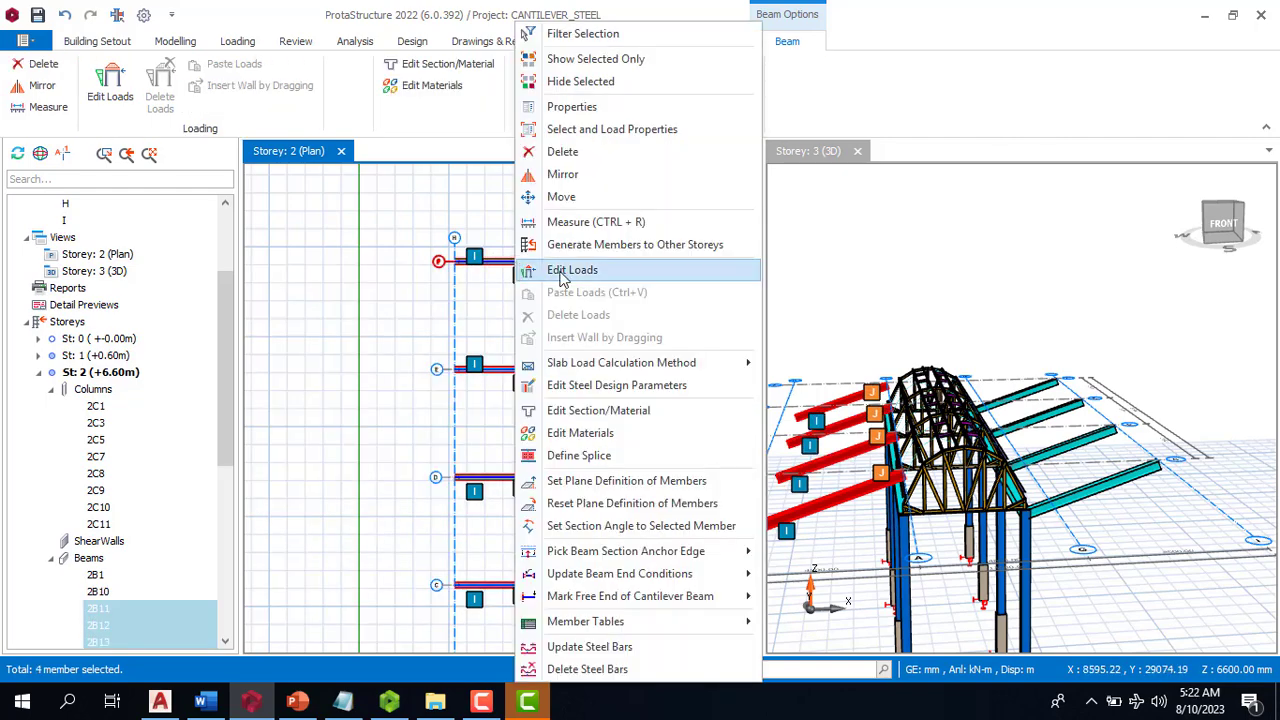
click(602, 112)
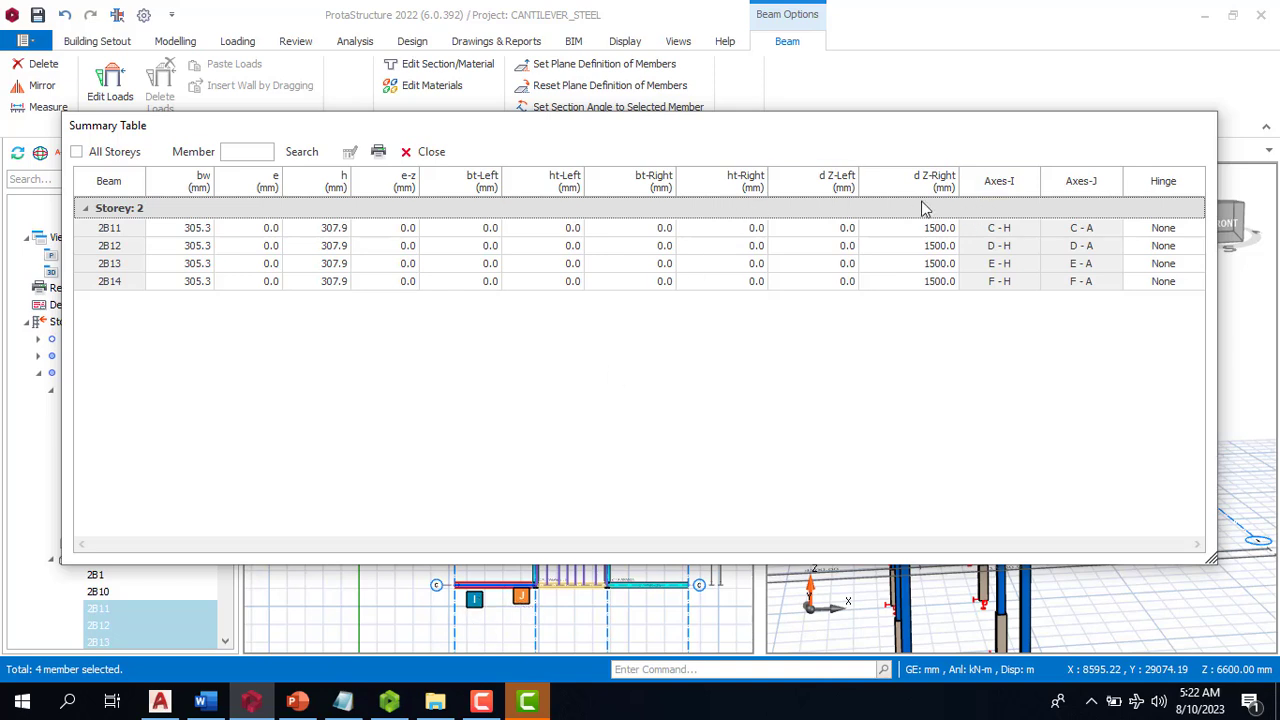
Set d Z-Left to 1500 mm for all four selected cantilever beams in the summary table
click(844, 234)
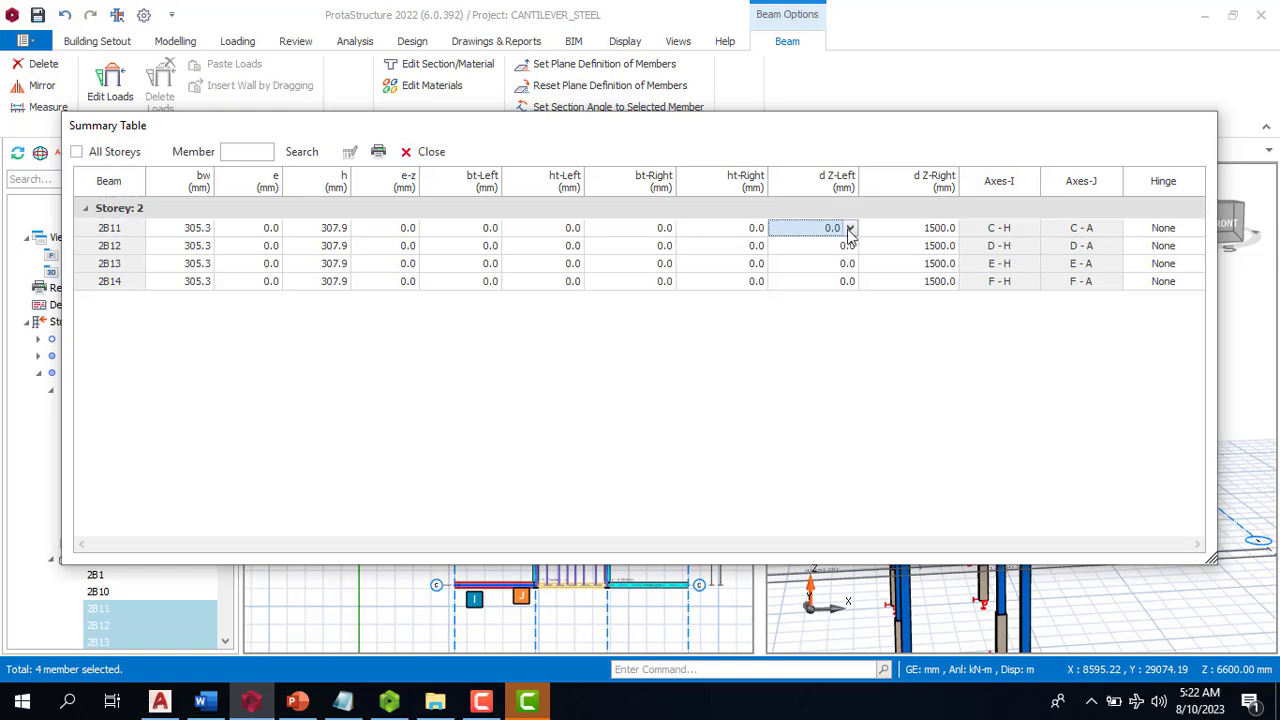
click(837, 181)
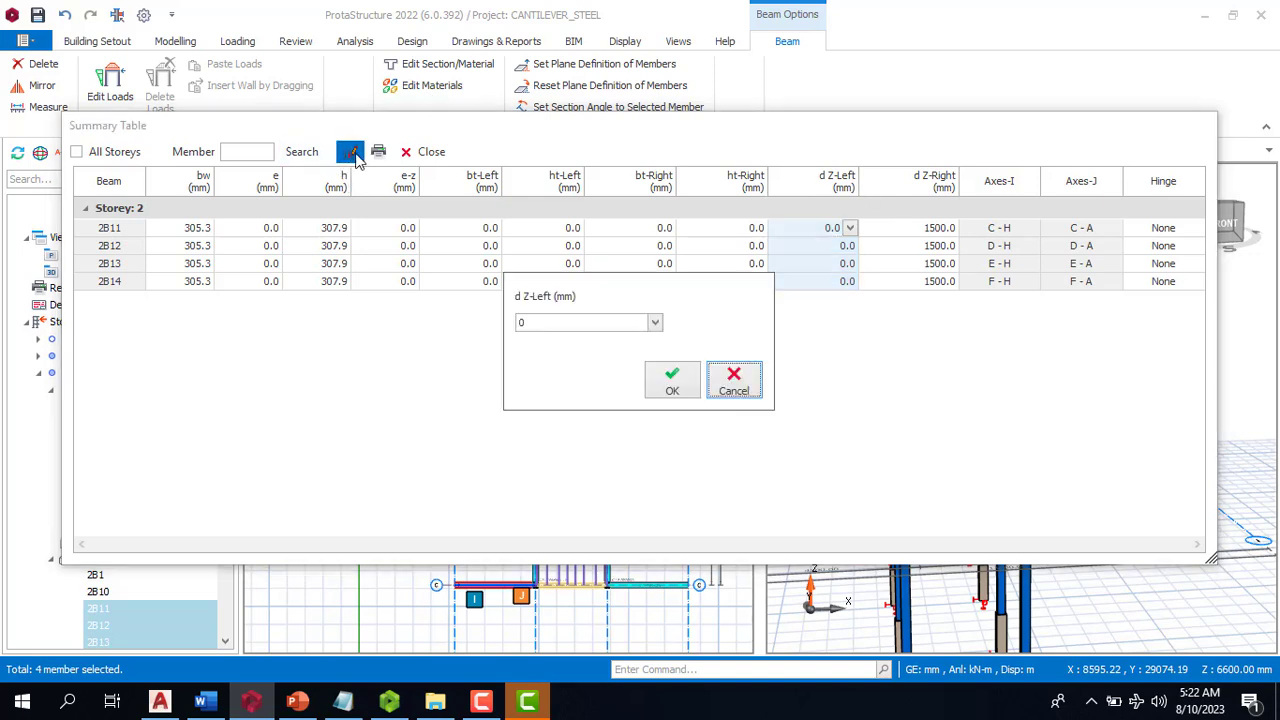
click(734, 382)
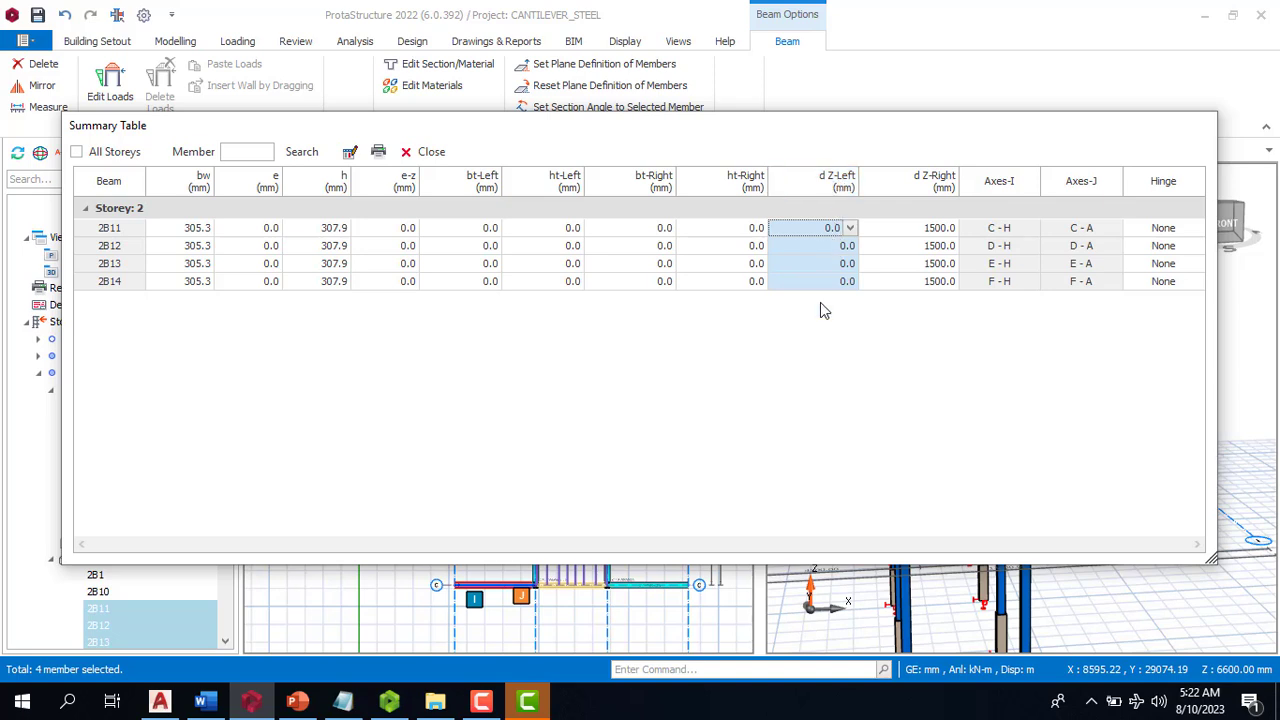
click(350, 152)
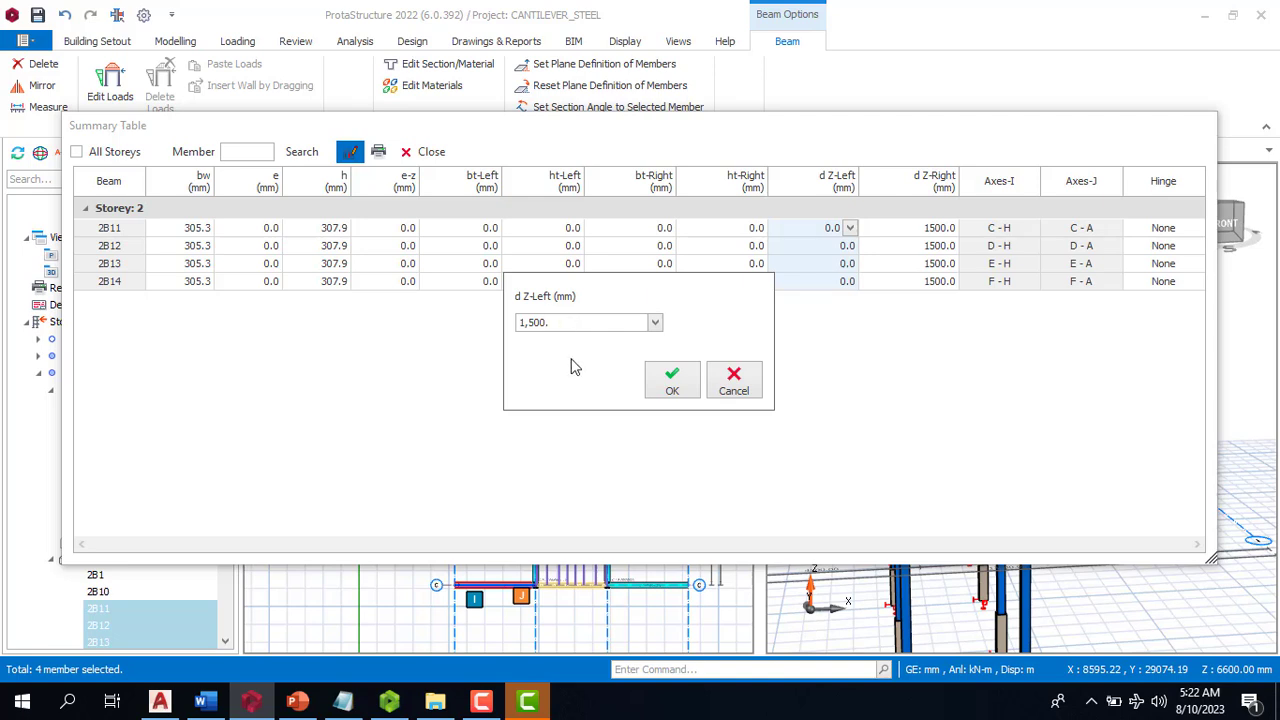
click(662, 382)
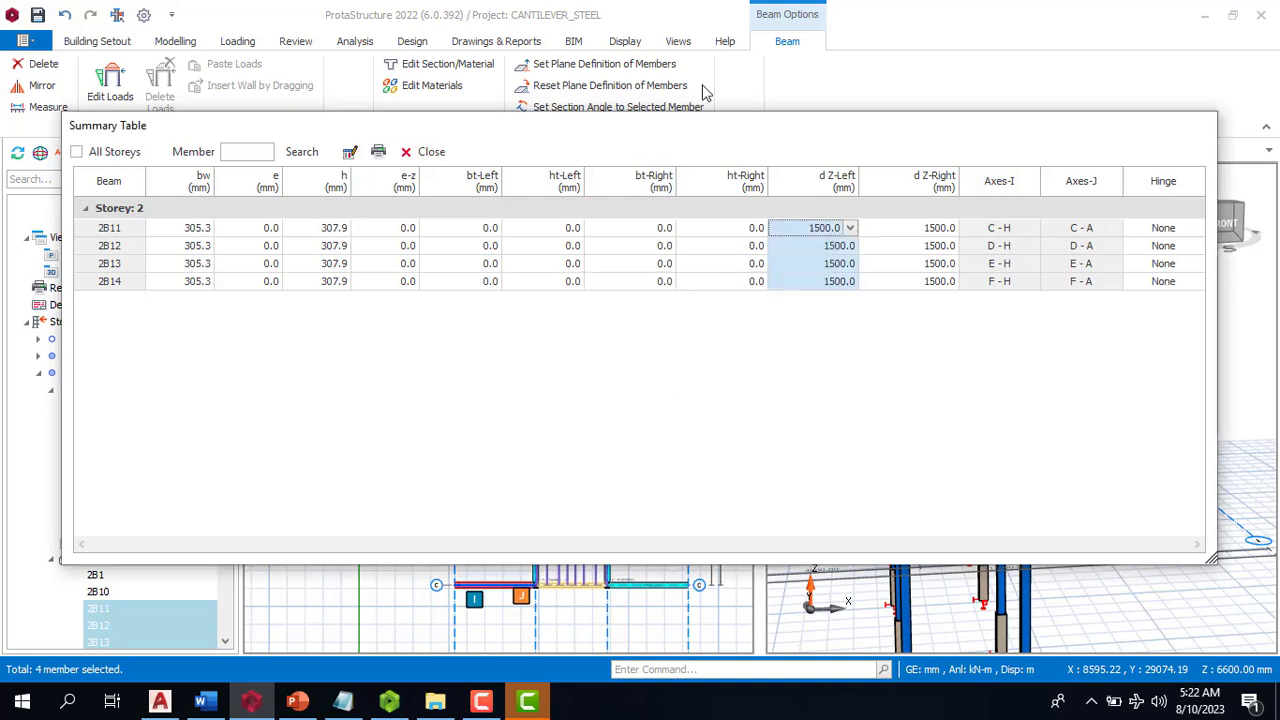
Set d Z-Right to 0 mm for the four cantilever beams, close the summary table and clear the selection
click(938, 184)
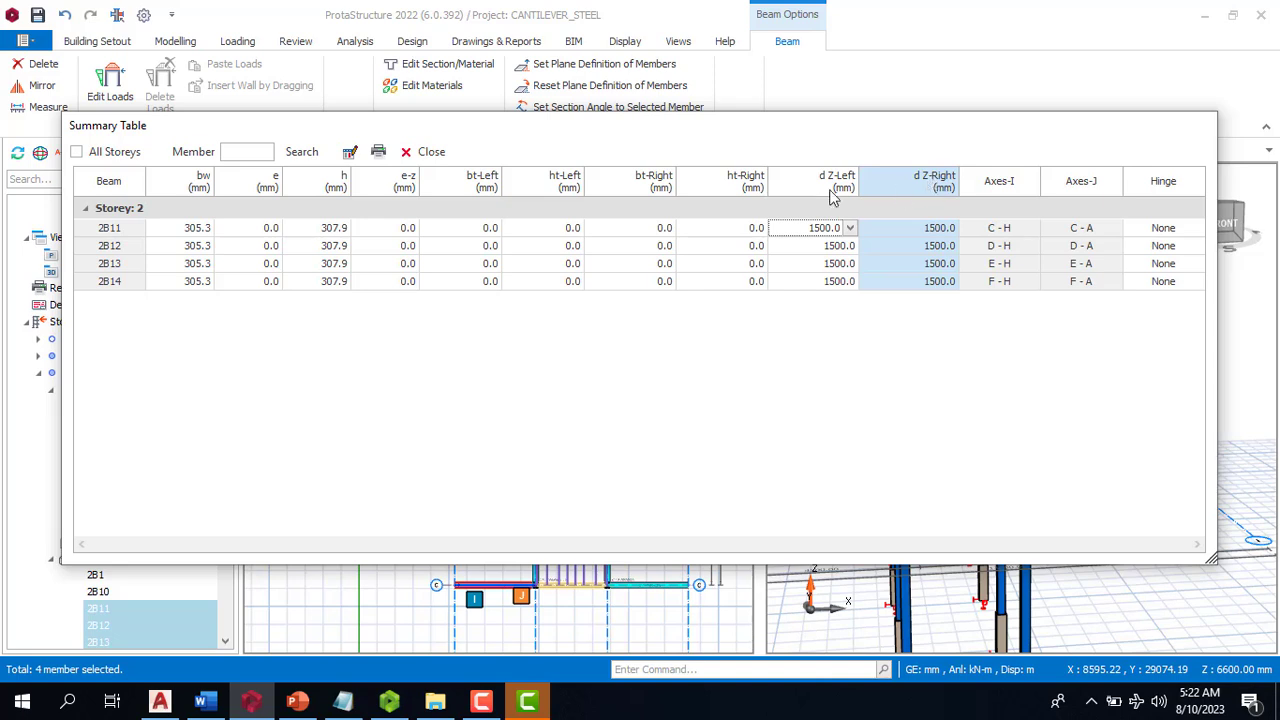
click(351, 152)
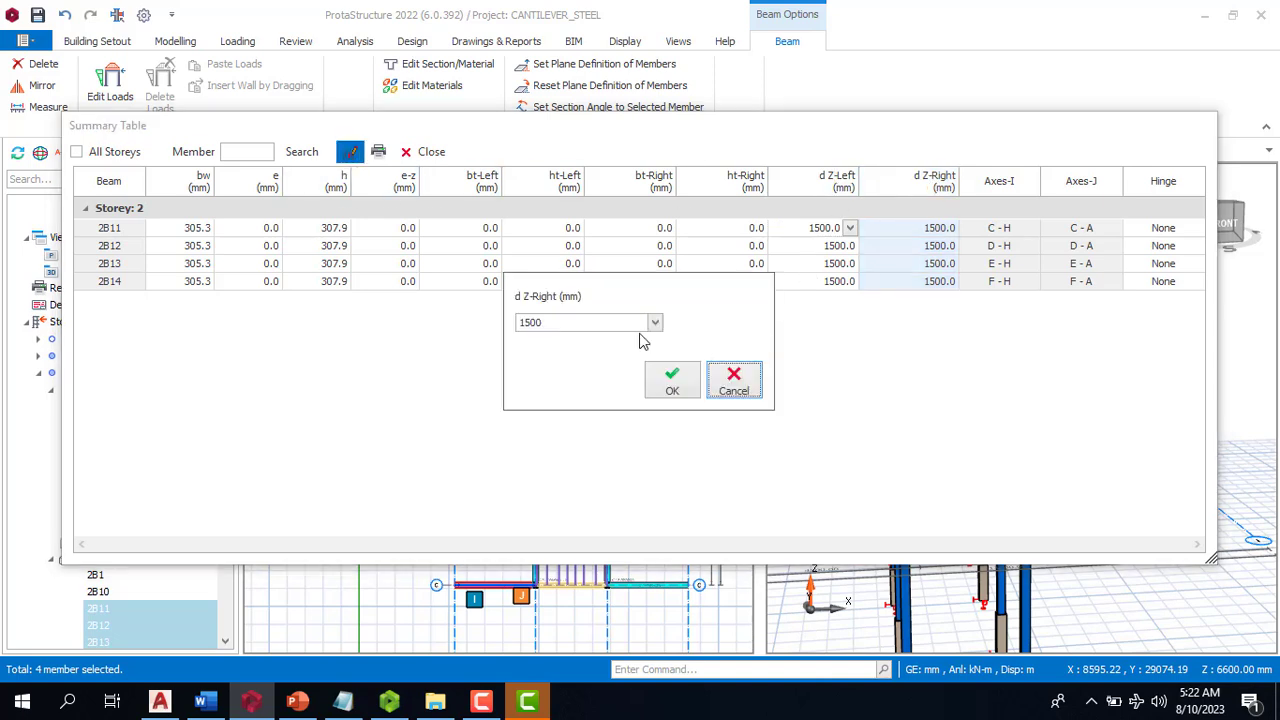
click(585, 324)
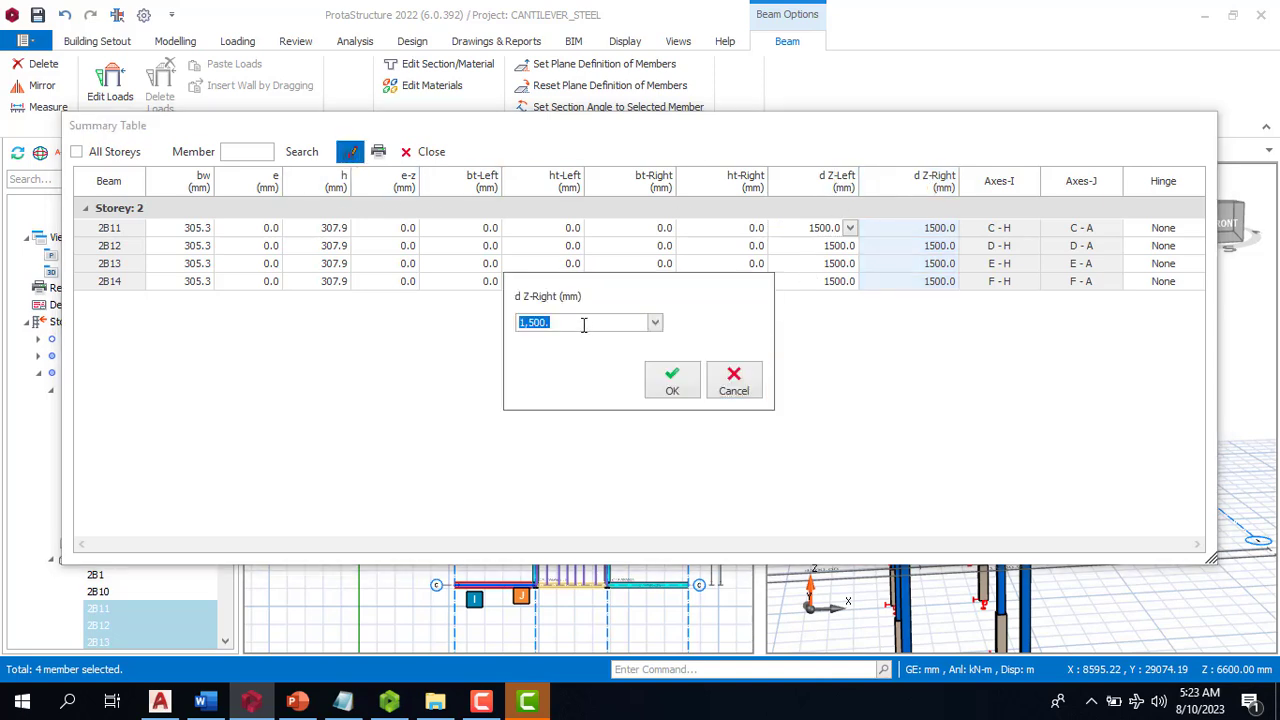
click(670, 386)
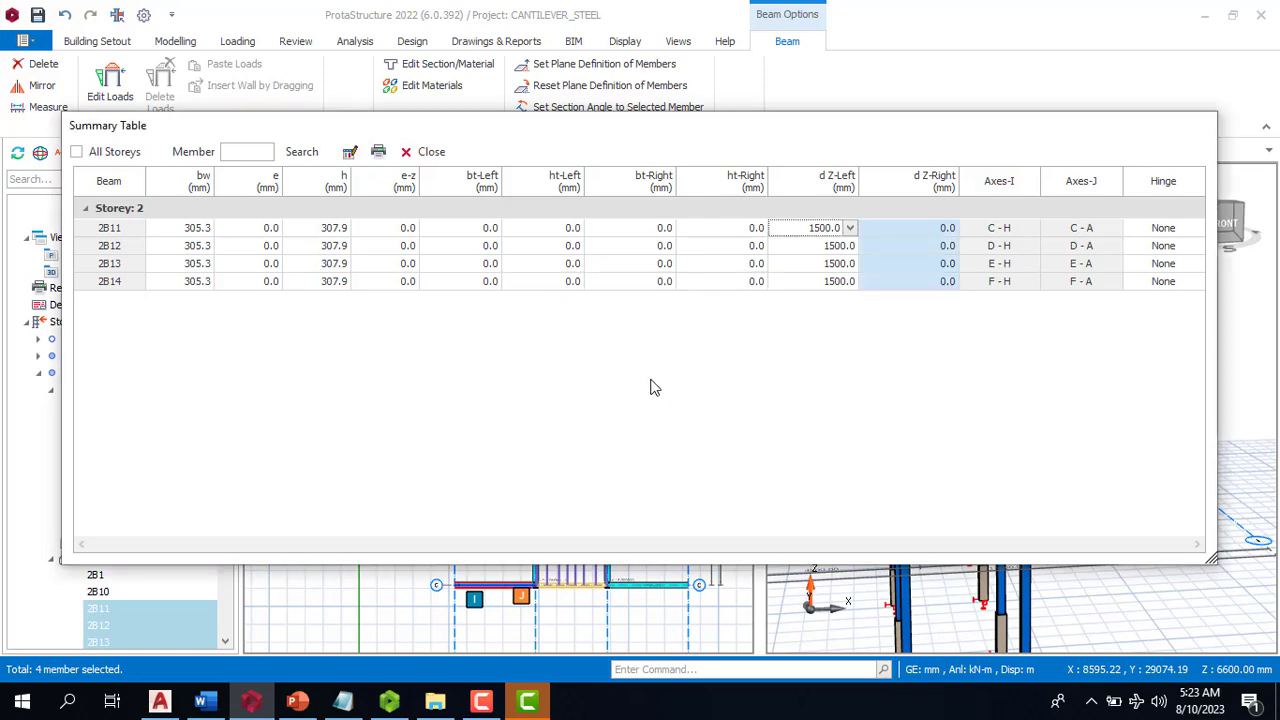
click(422, 151)
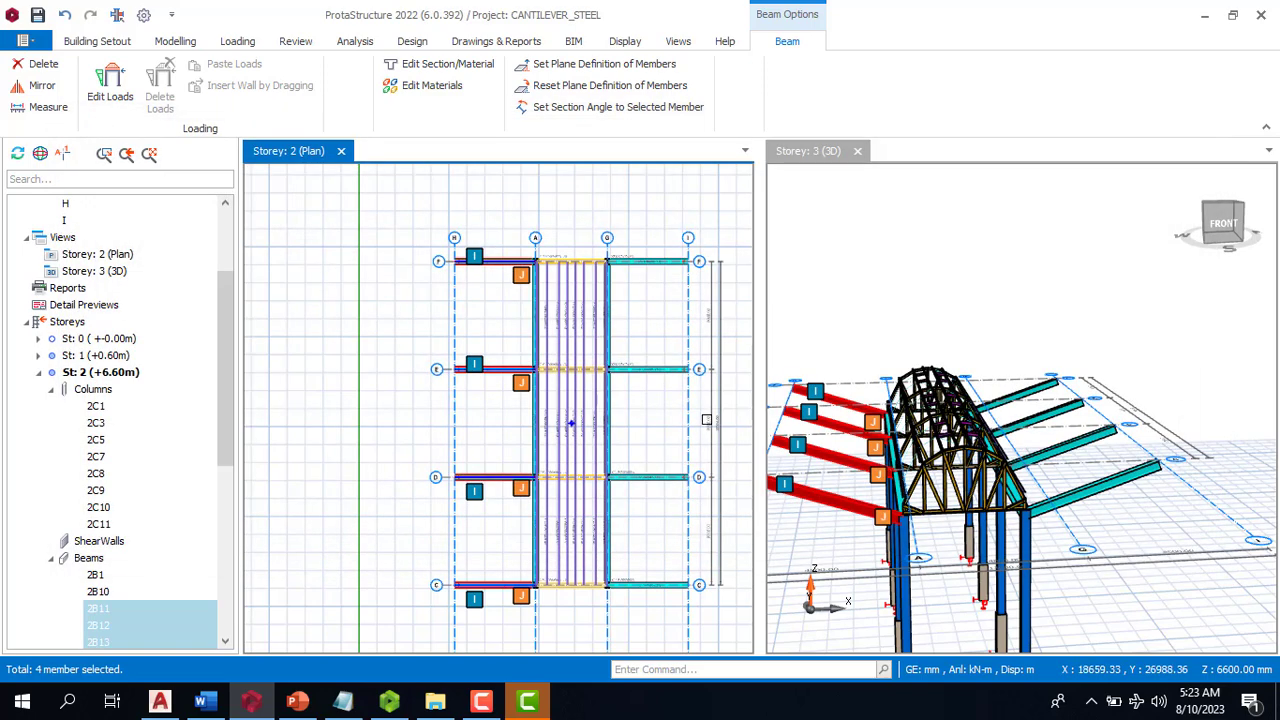
click(679, 427)
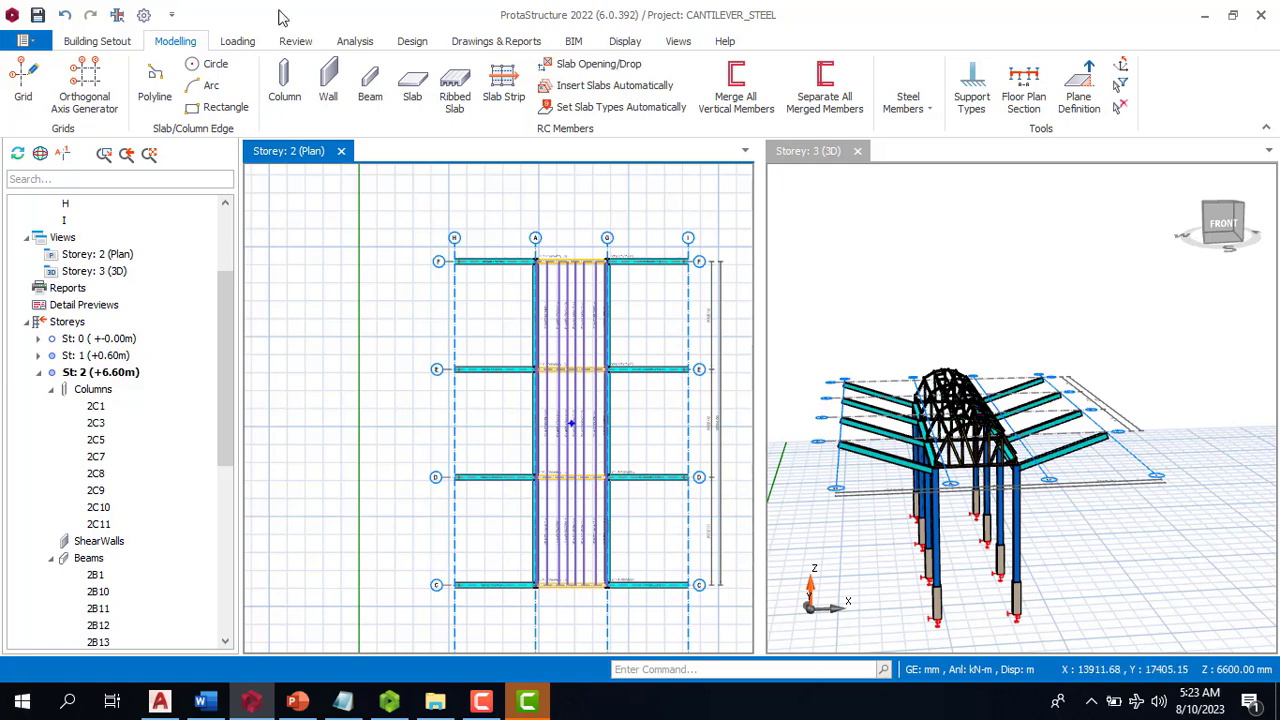
scroll(950, 430, down, 1)
scroll(903, 415, up, 3)
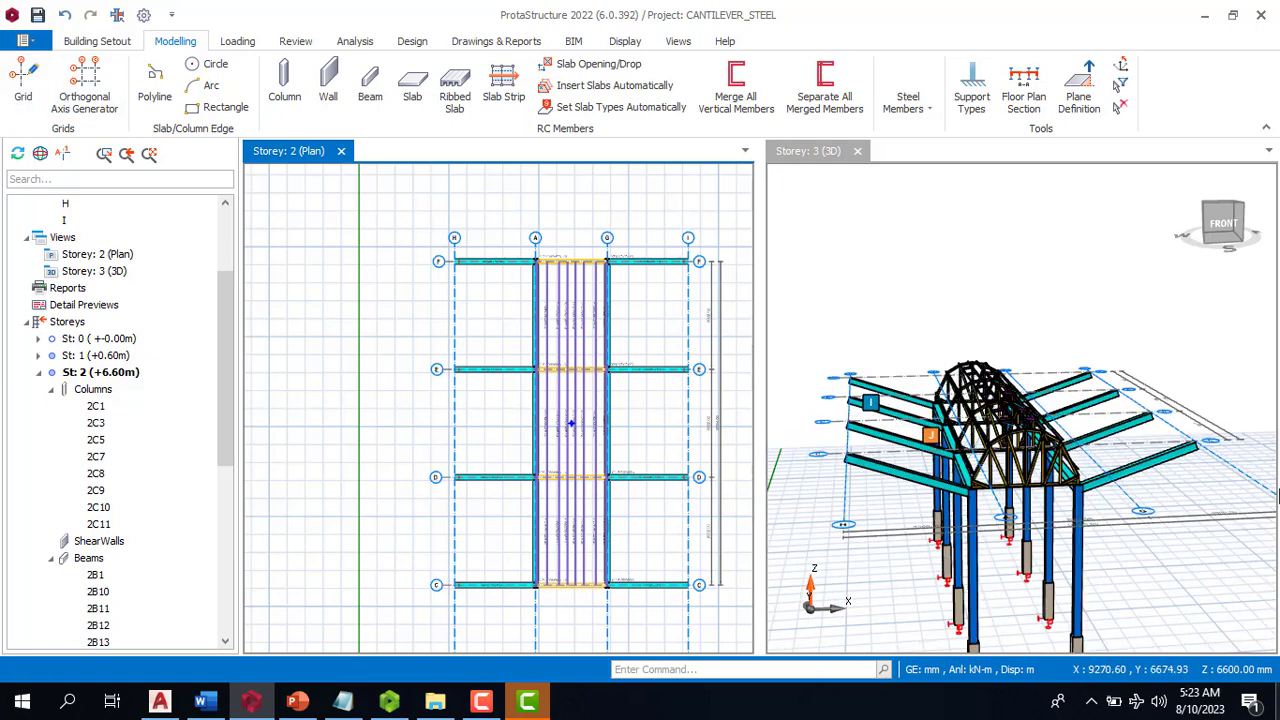
click(896, 112)
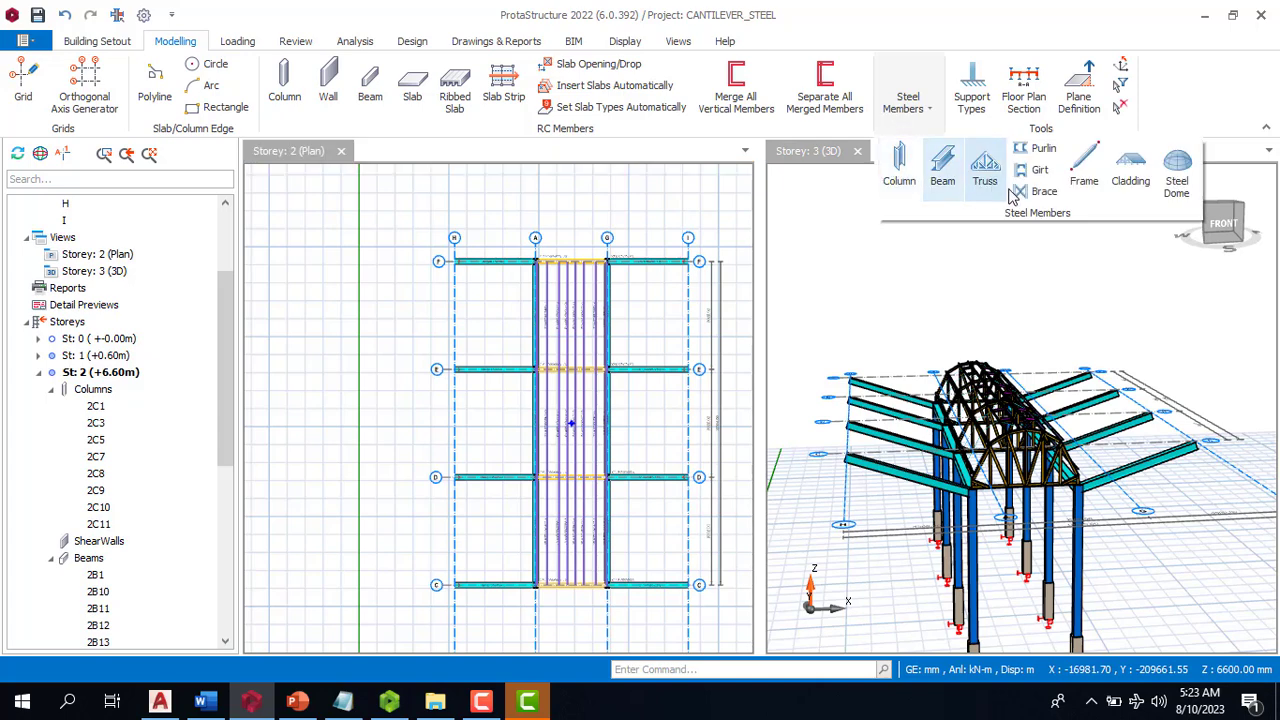
click(1040, 148)
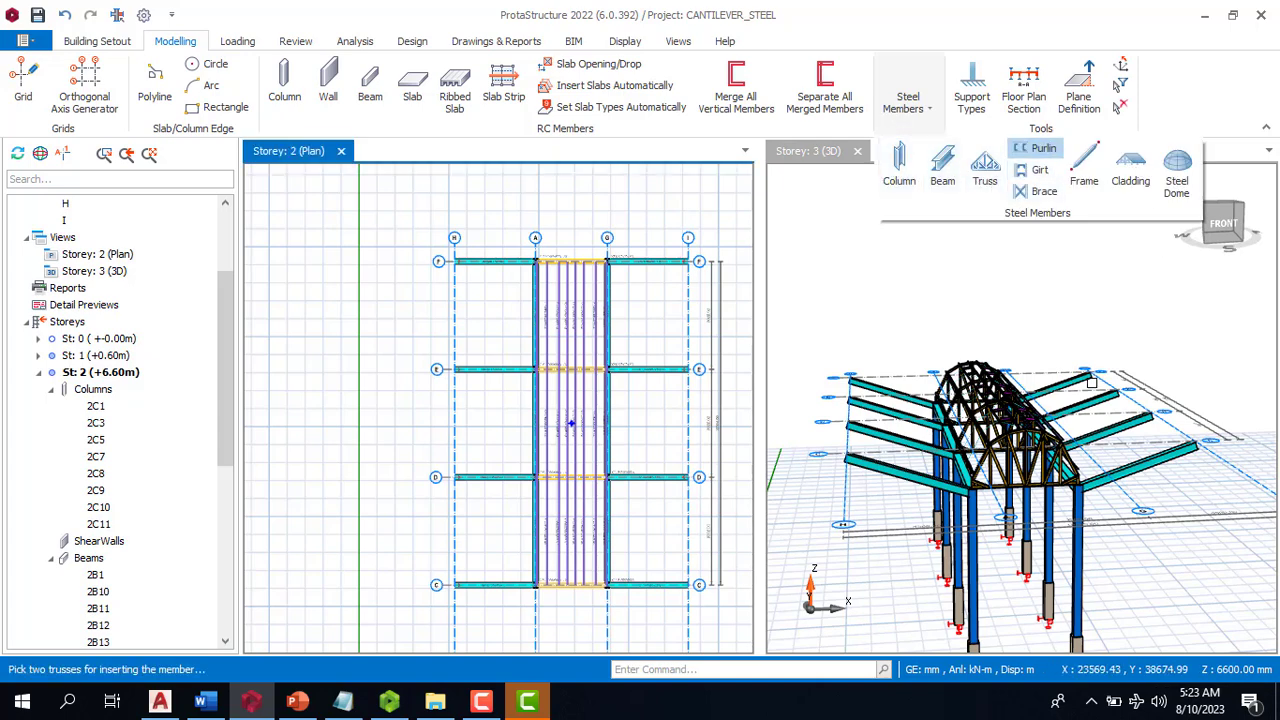
click(1080, 383)
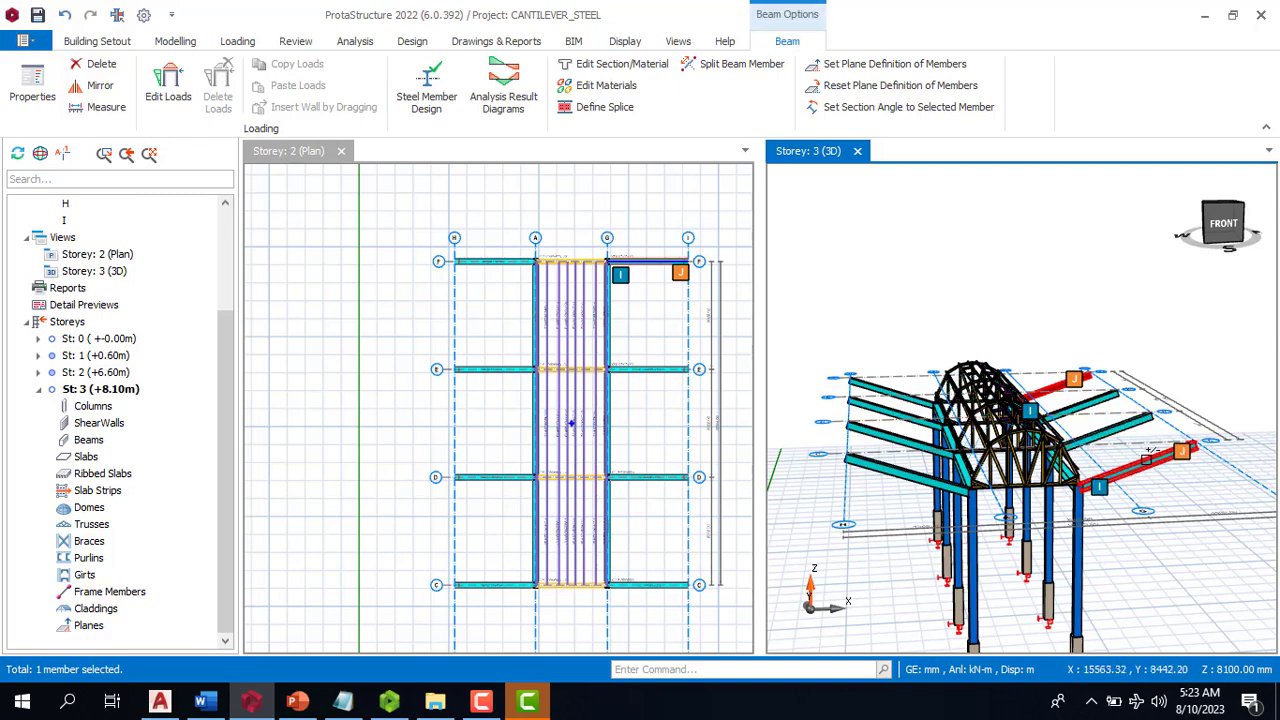
click(1140, 469)
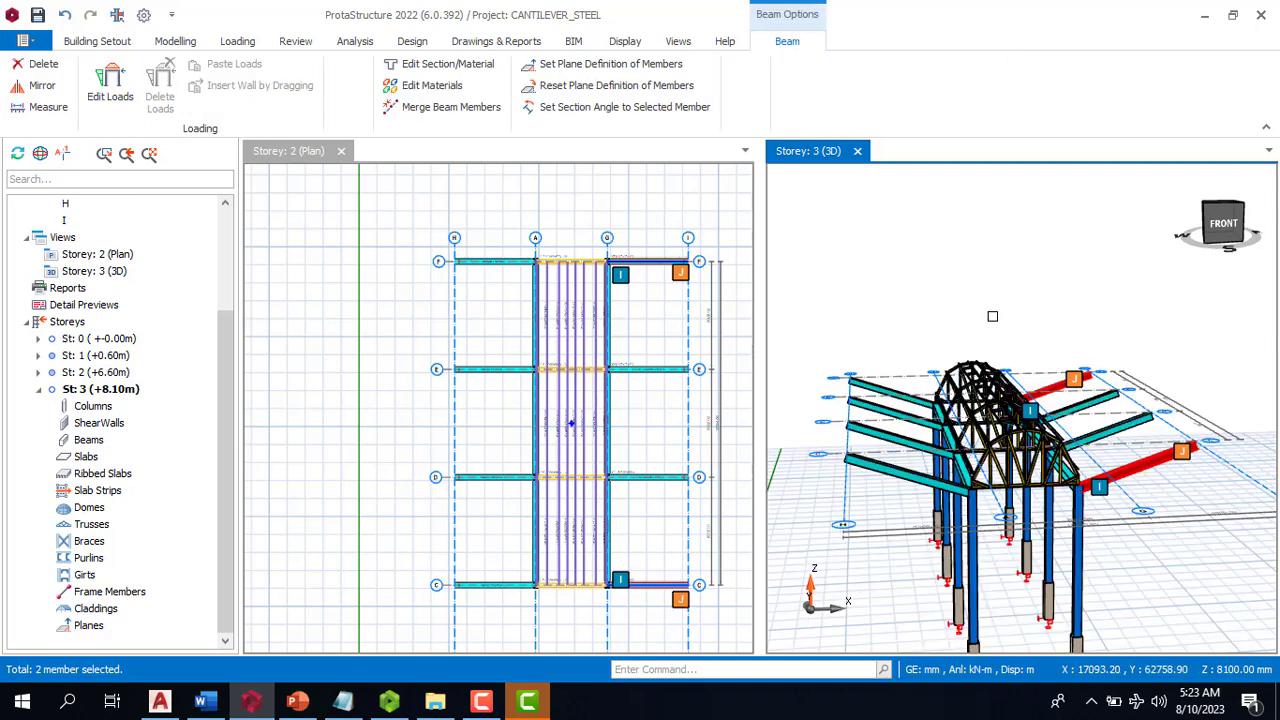
right_click(1091, 315)
key(Escape)
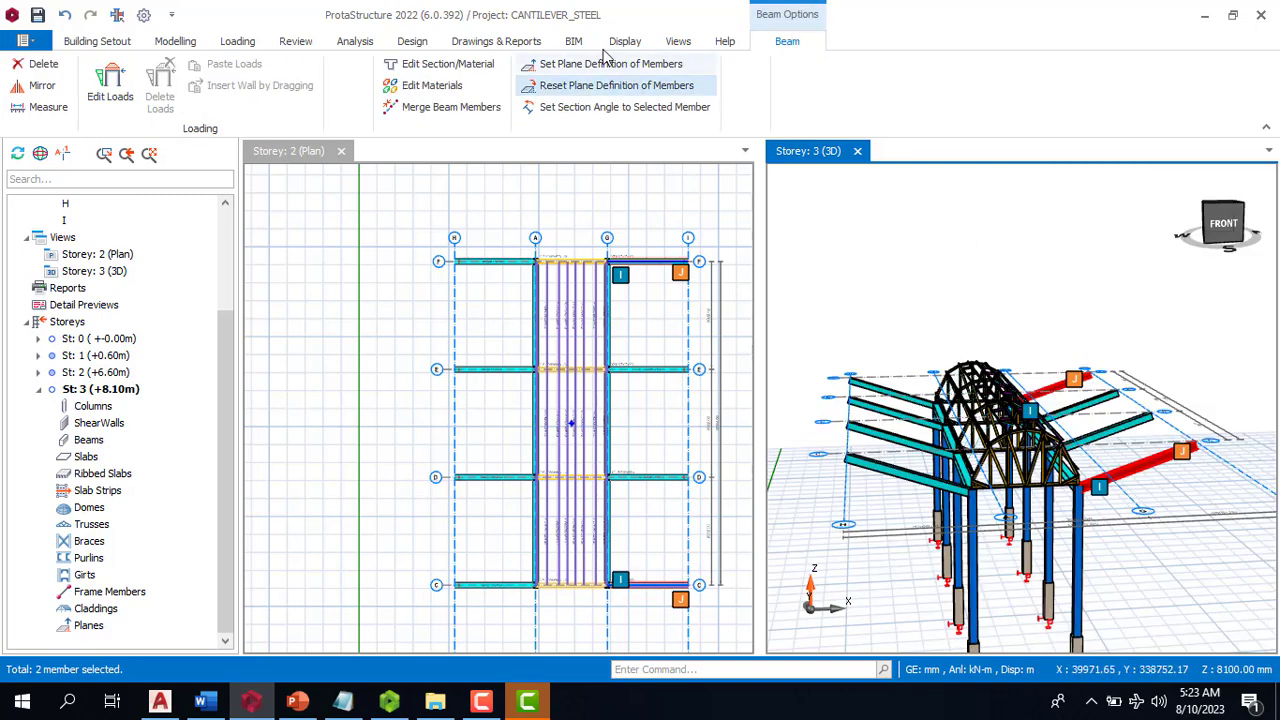
key(Escape)
Insert UKPFC100X50X10 purlins at 1000 mm spacing across the cantilever beams between axes G and I, from axis F to axis C
click(922, 114)
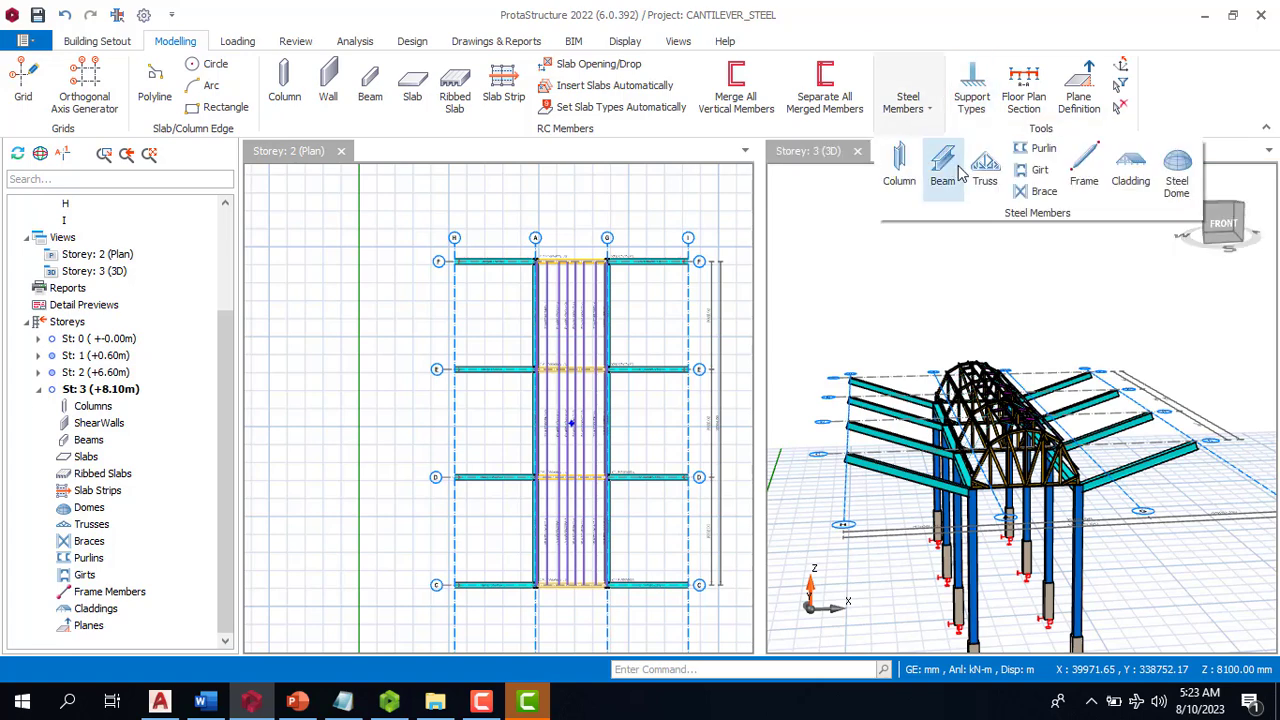
click(1038, 148)
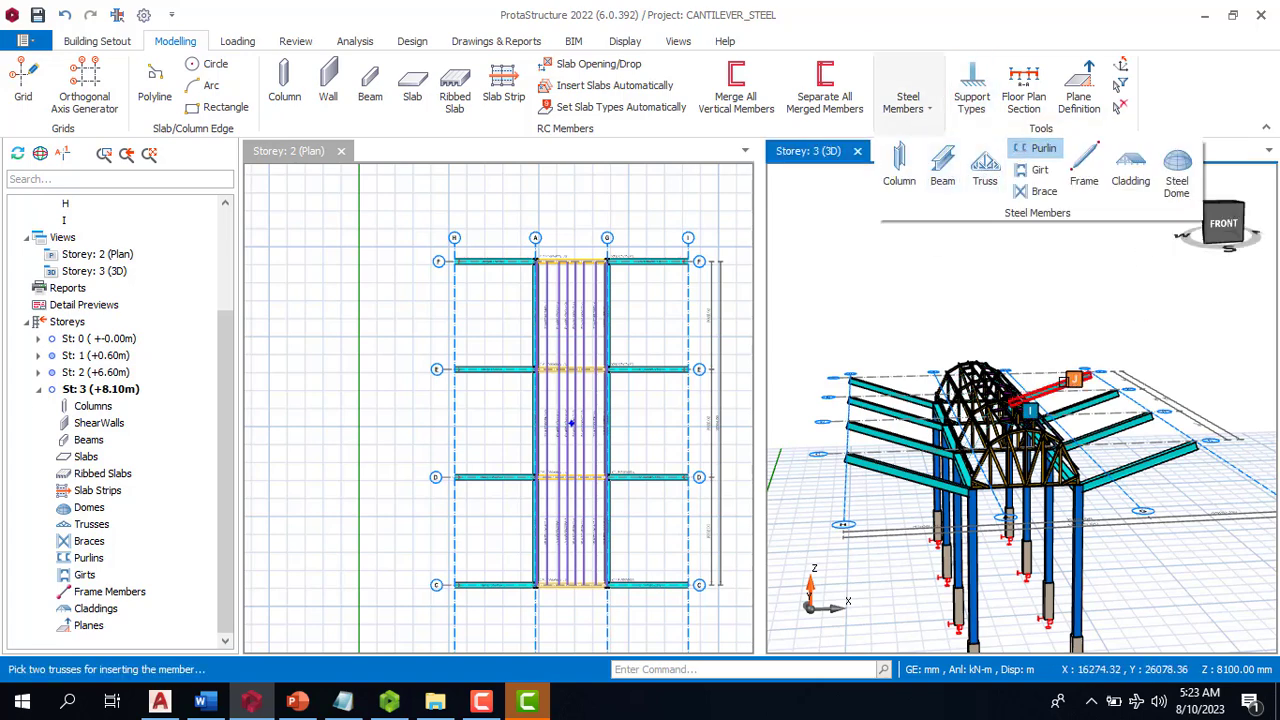
click(1141, 346)
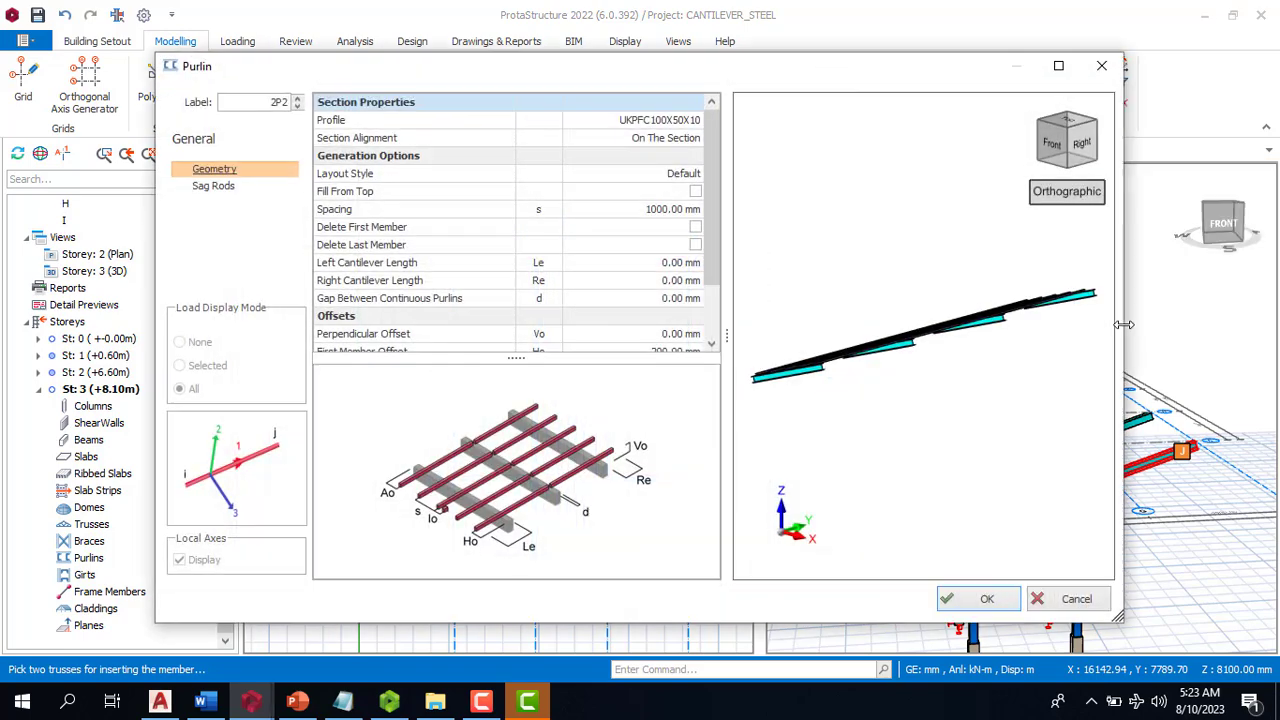
click(983, 599)
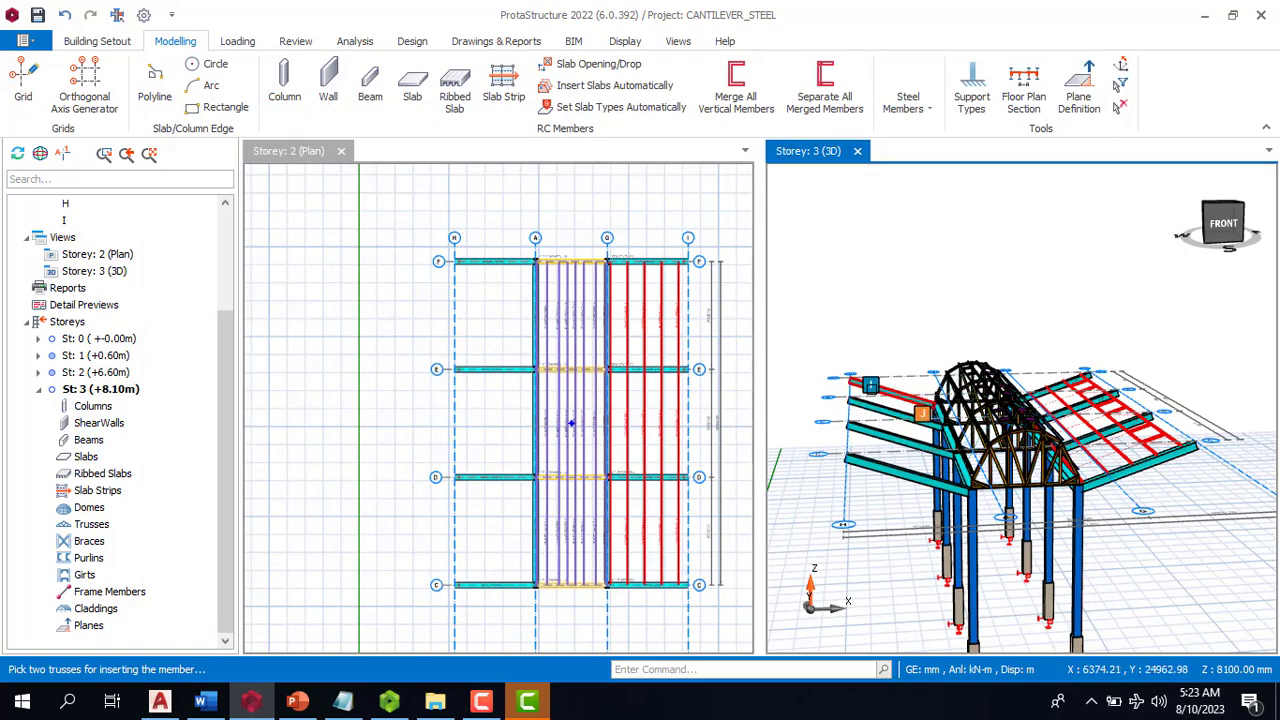
Insert UKPFC100X50X10 purlins at 1000 mm spacing across the cantilever beams between axes H and A, from axis F to axis C
click(879, 391)
click(912, 475)
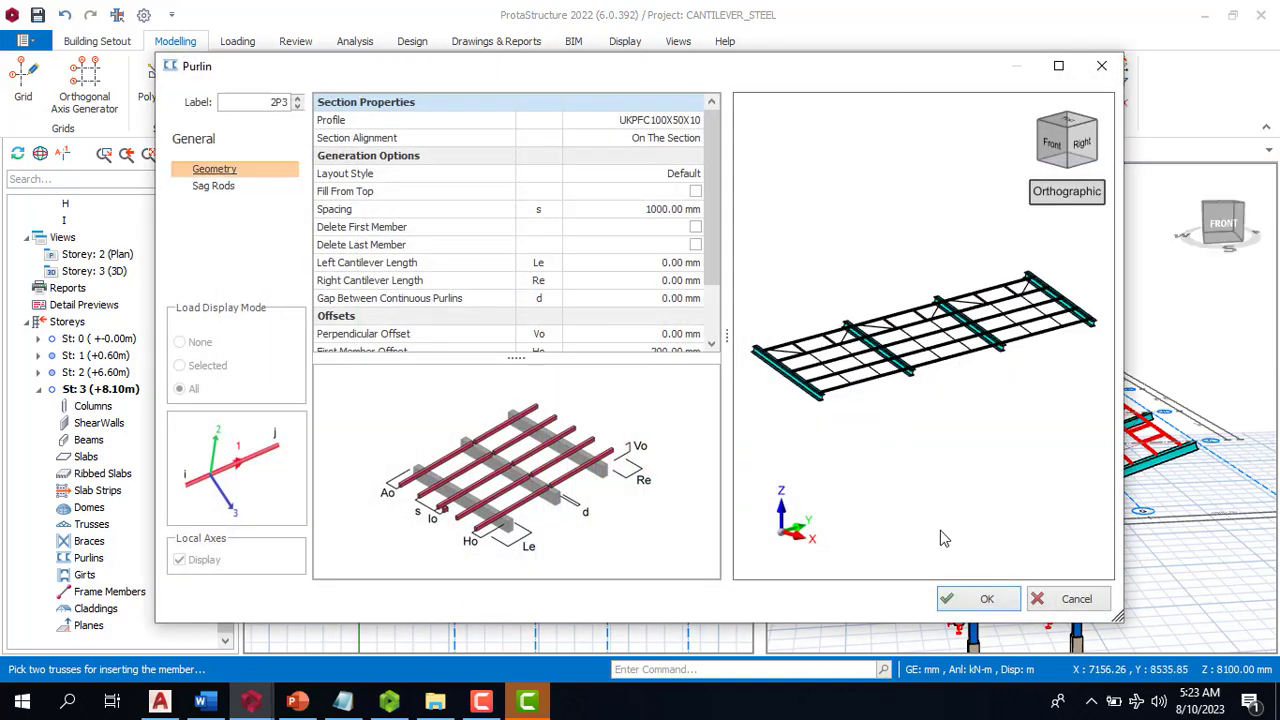
click(980, 599)
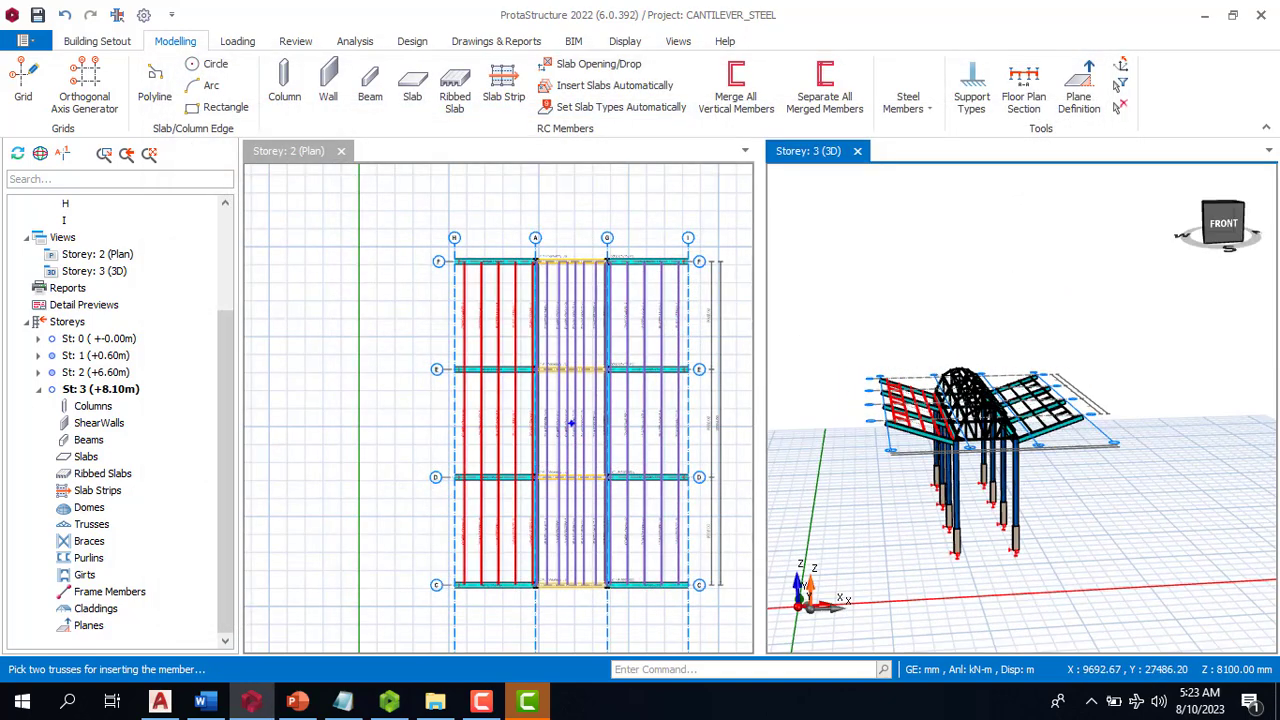
Examine the steel frame and the purlins on both cantilever sides from several angles in the 3D view
scroll(1027, 500, up, 3)
mouse_move(1108, 523)
middle_down()
mouse_move(1011, 531)
mouse_move(1079, 525)
mouse_move(1103, 546)
mouse_move(1062, 478)
mouse_move(1107, 393)
mouse_move(1035, 356)
mouse_move(1040, 309)
mouse_move(1092, 535)
mouse_move(1077, 494)
mouse_move(1097, 486)
mouse_move(1126, 523)
mouse_move(1121, 563)
mouse_move(1062, 445)
middle_up()
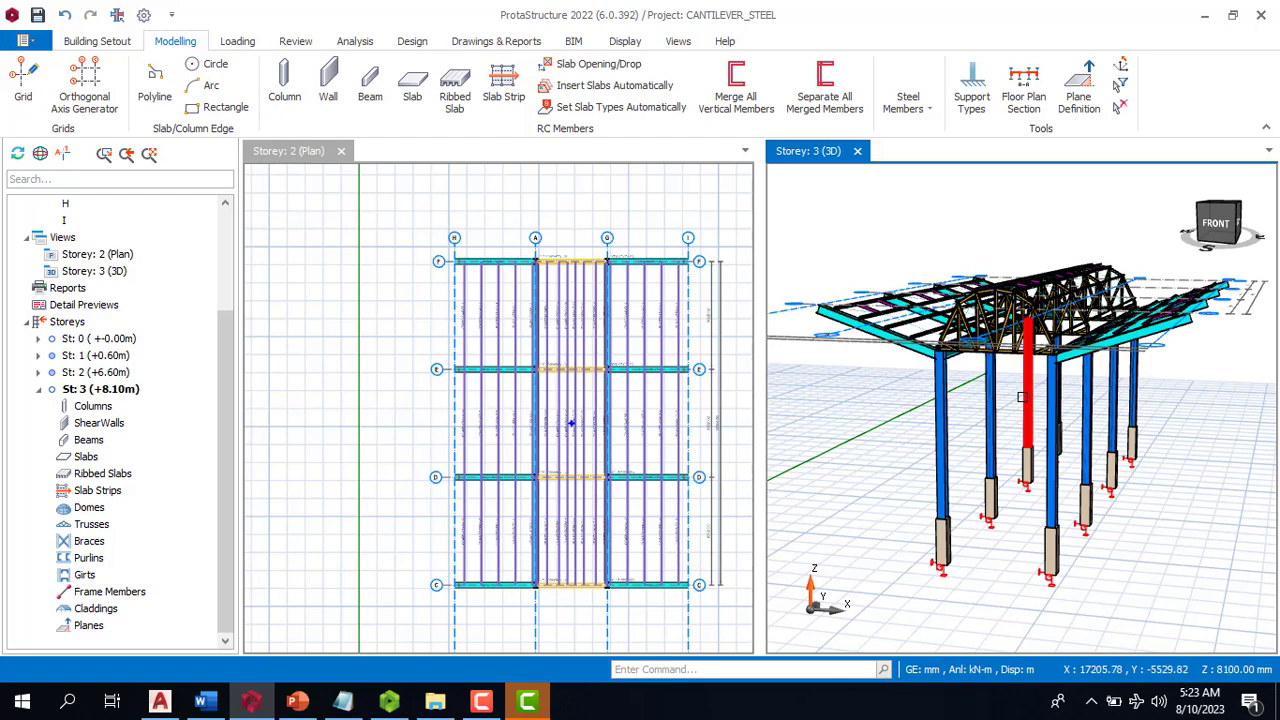
middle_drag(899, 459, 957, 459)
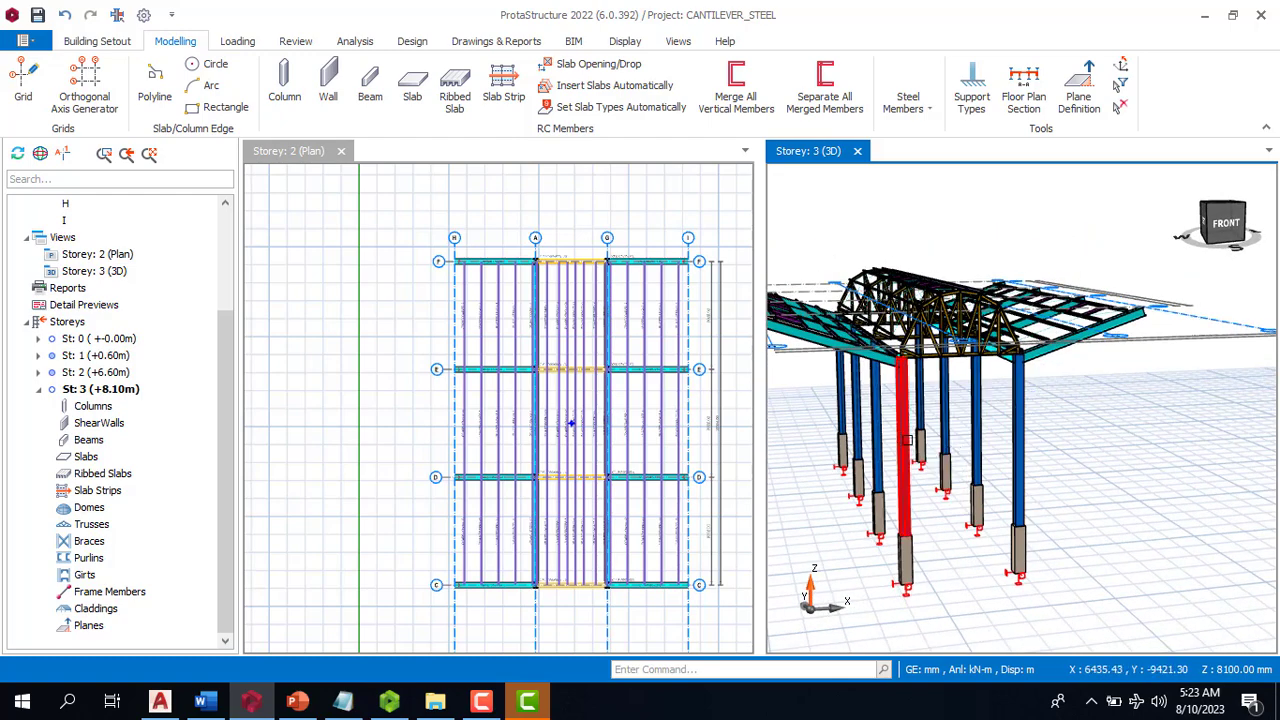
scroll(1040, 349, down, 3)
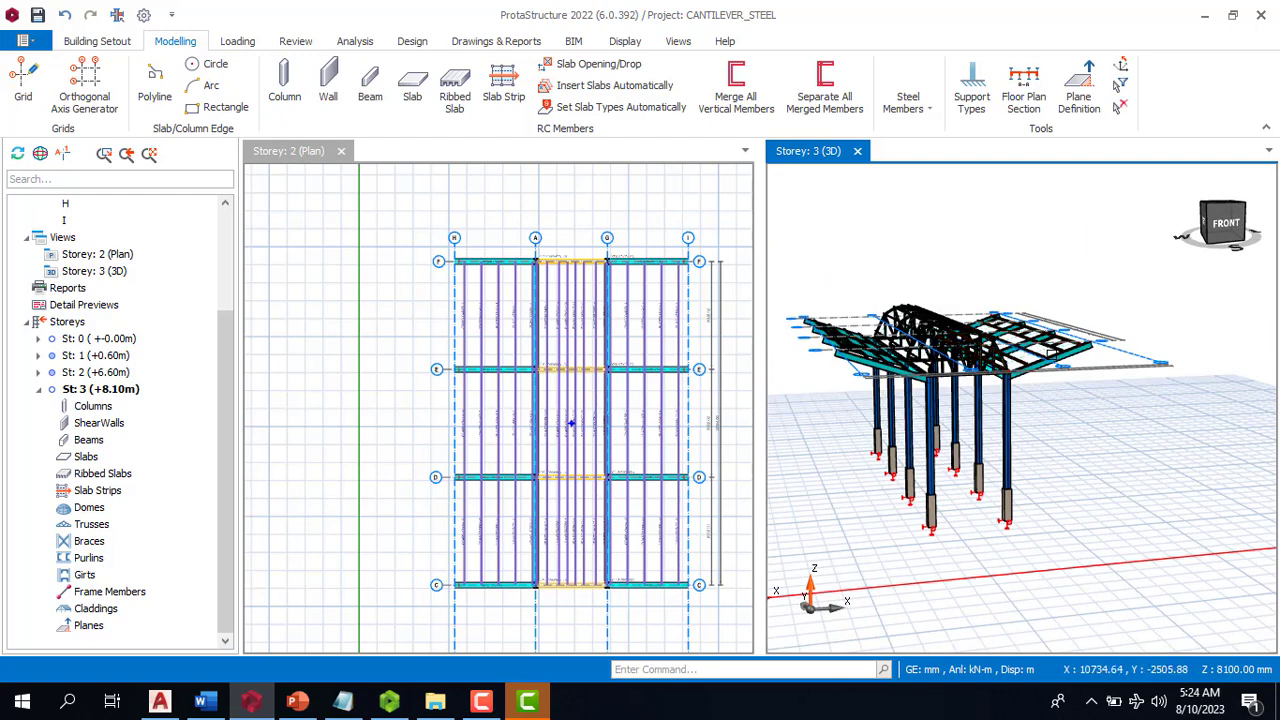
scroll(1057, 345, up, 2)
scroll(1057, 345, up, 2)
scroll(1048, 345, down, 2)
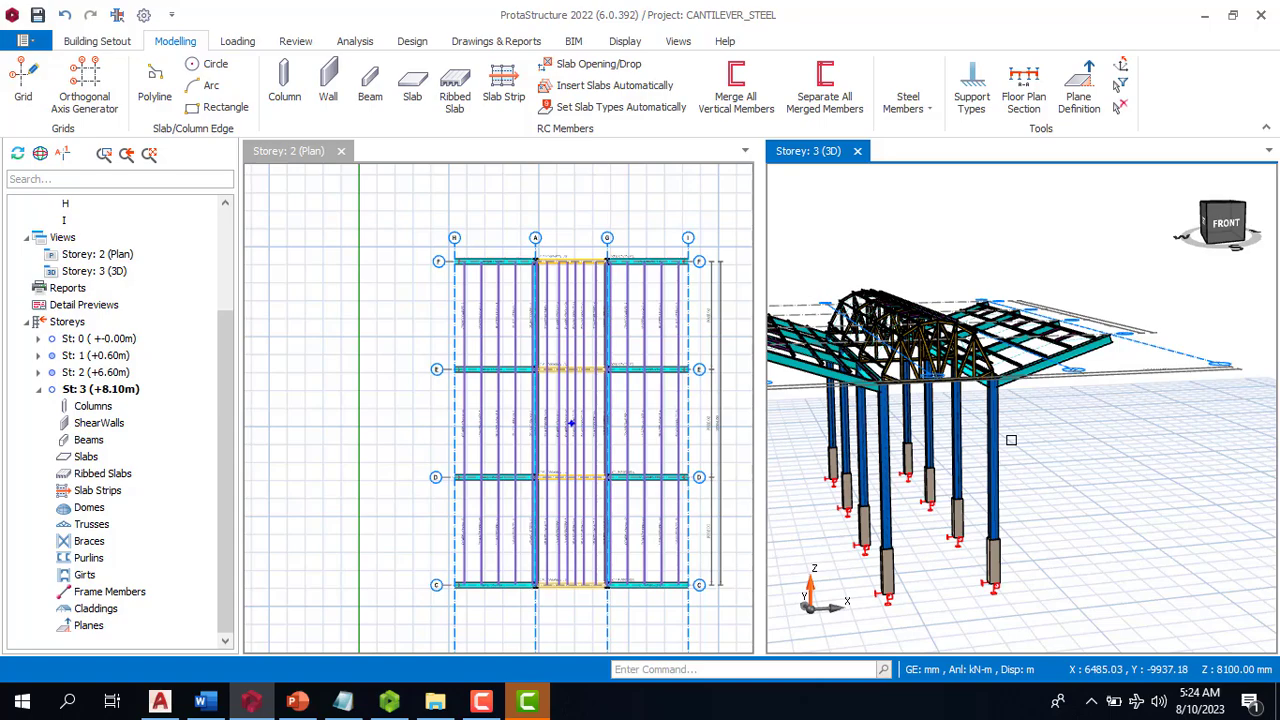
scroll(1057, 408, down, 3)
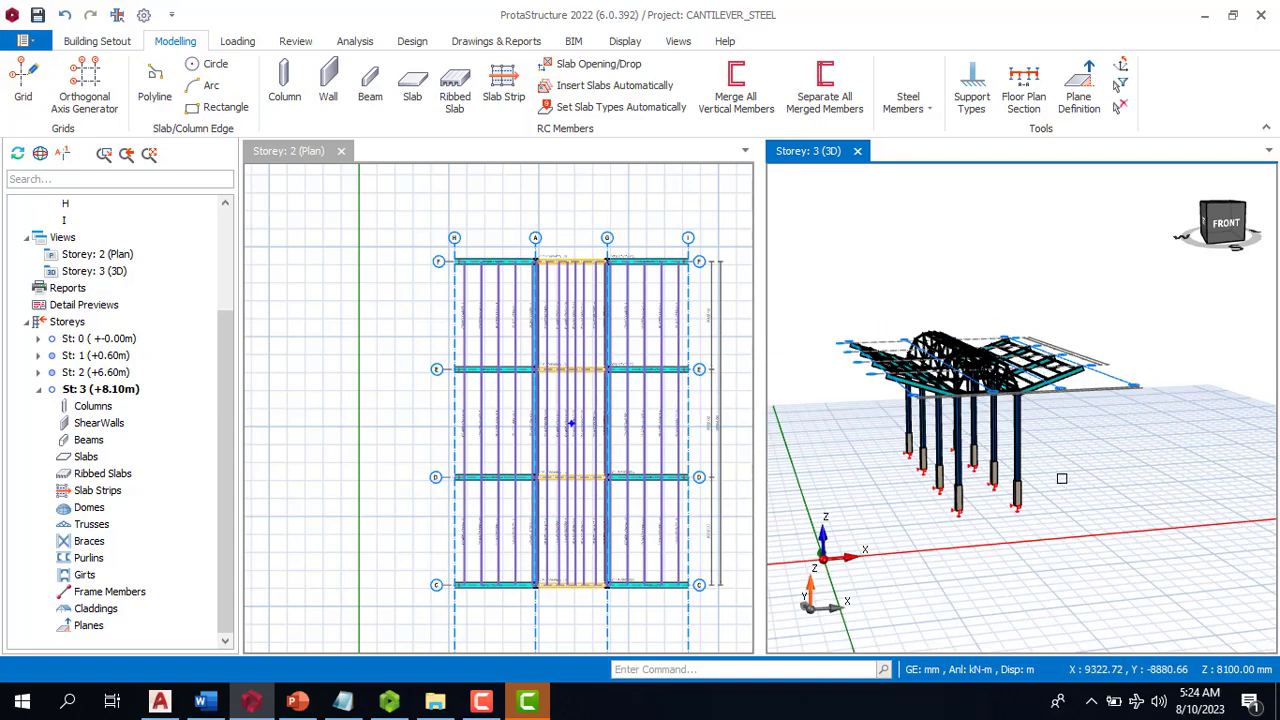
middle_drag(1090, 466, 1017, 470)
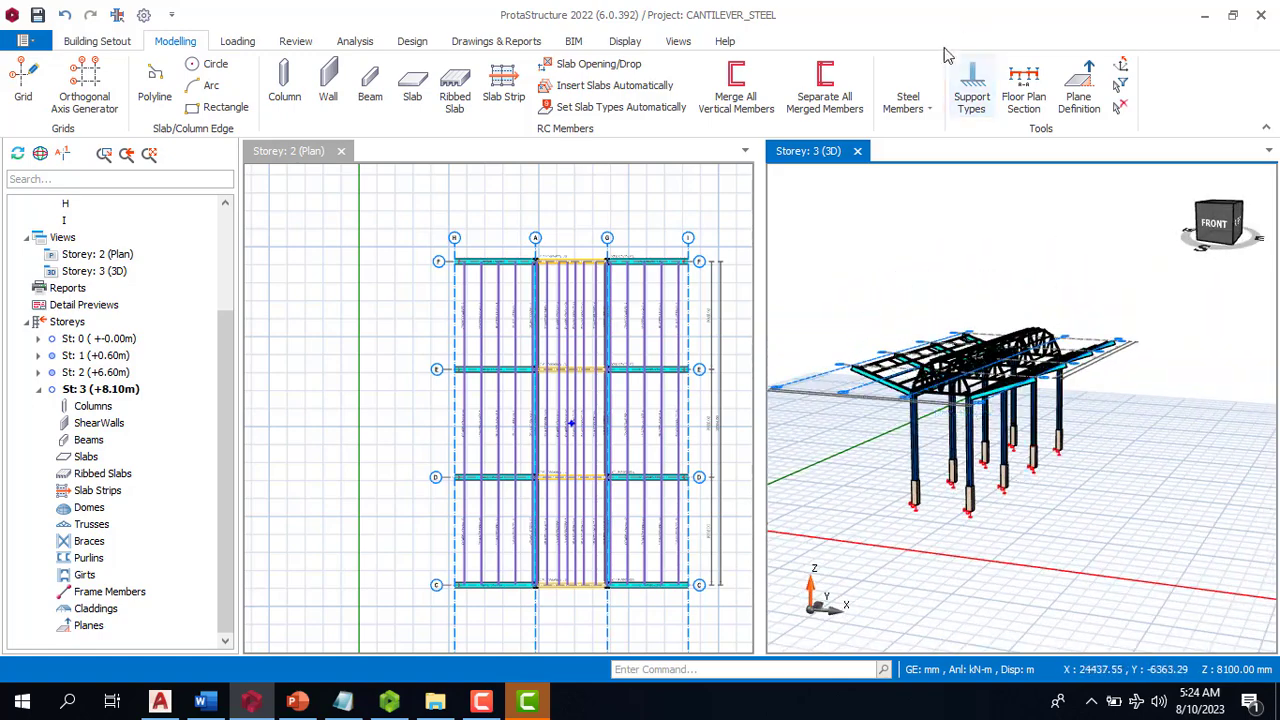
Start a steel girt along axis G between the end columns at axes C and F and review its geometry settings
click(912, 112)
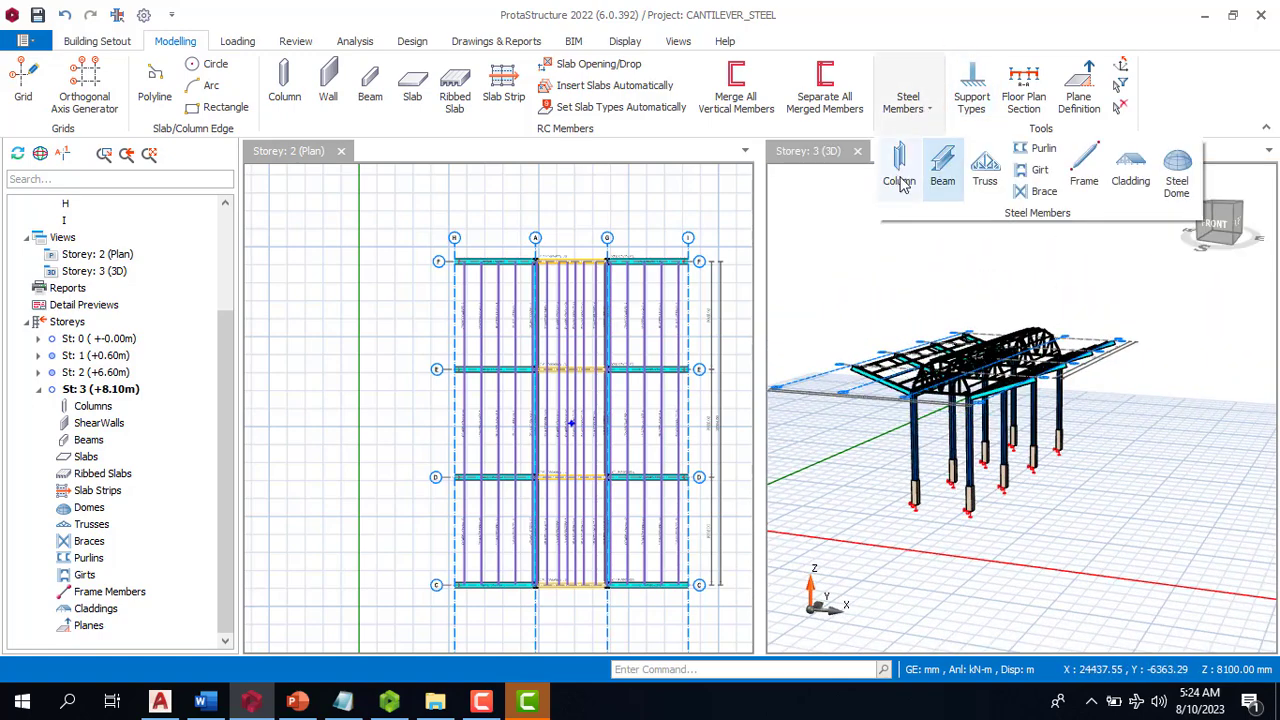
click(1040, 170)
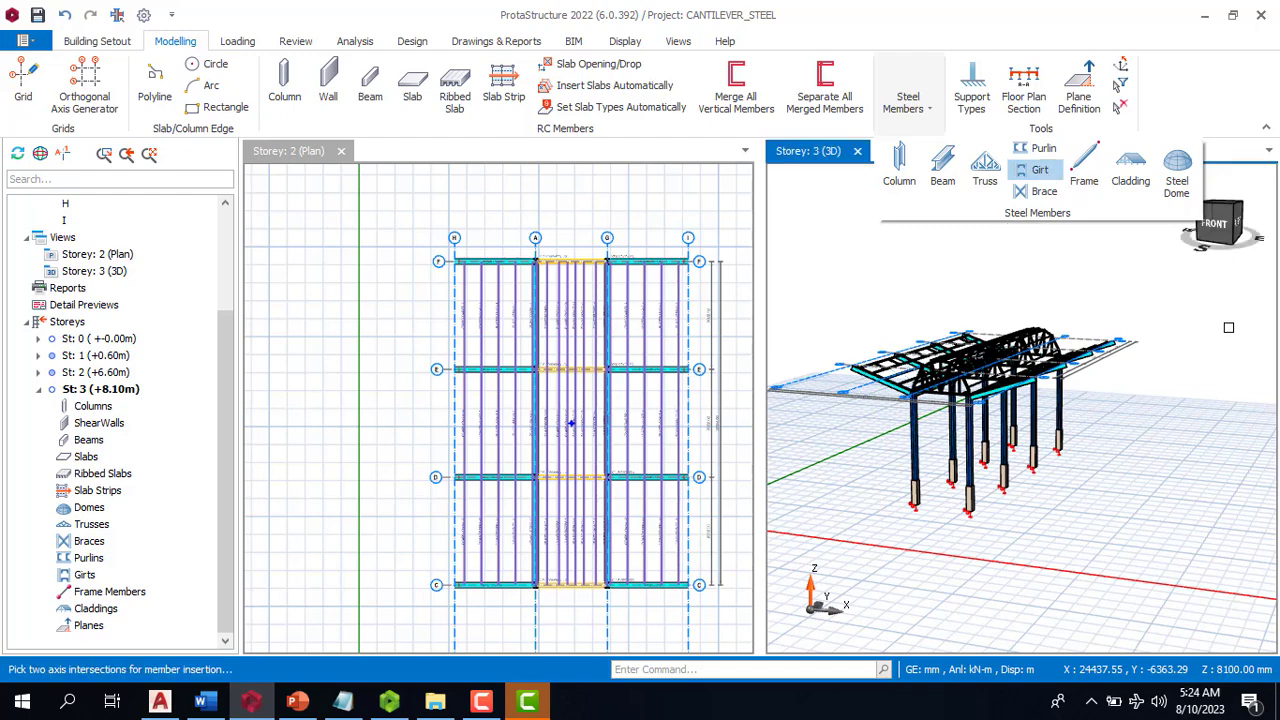
scroll(880, 455, up, 3)
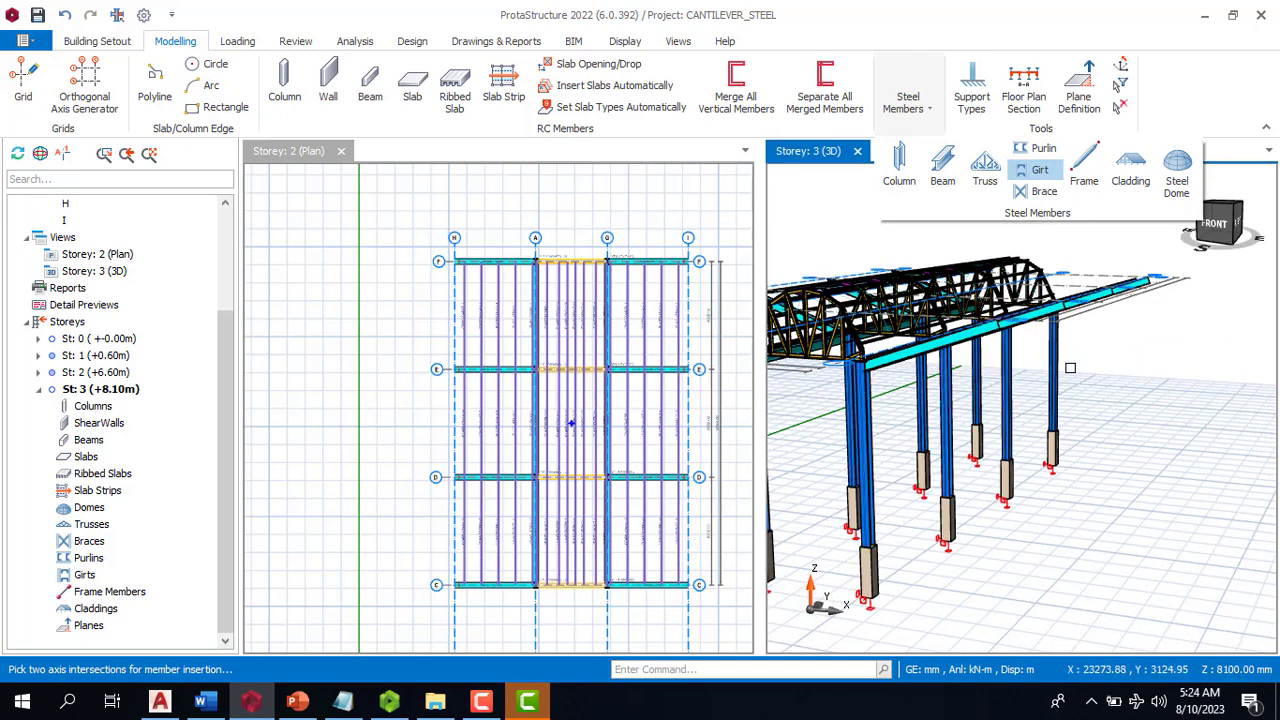
scroll(1058, 371, down, 3)
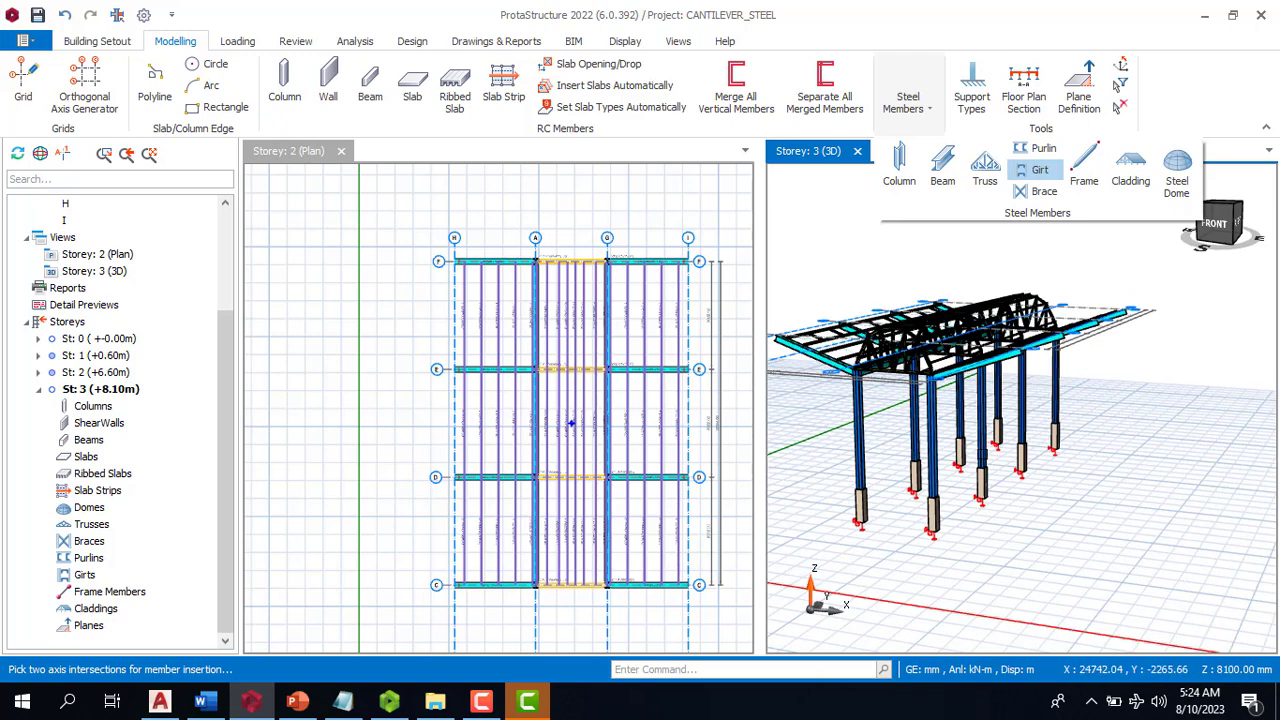
click(929, 456)
click(1055, 388)
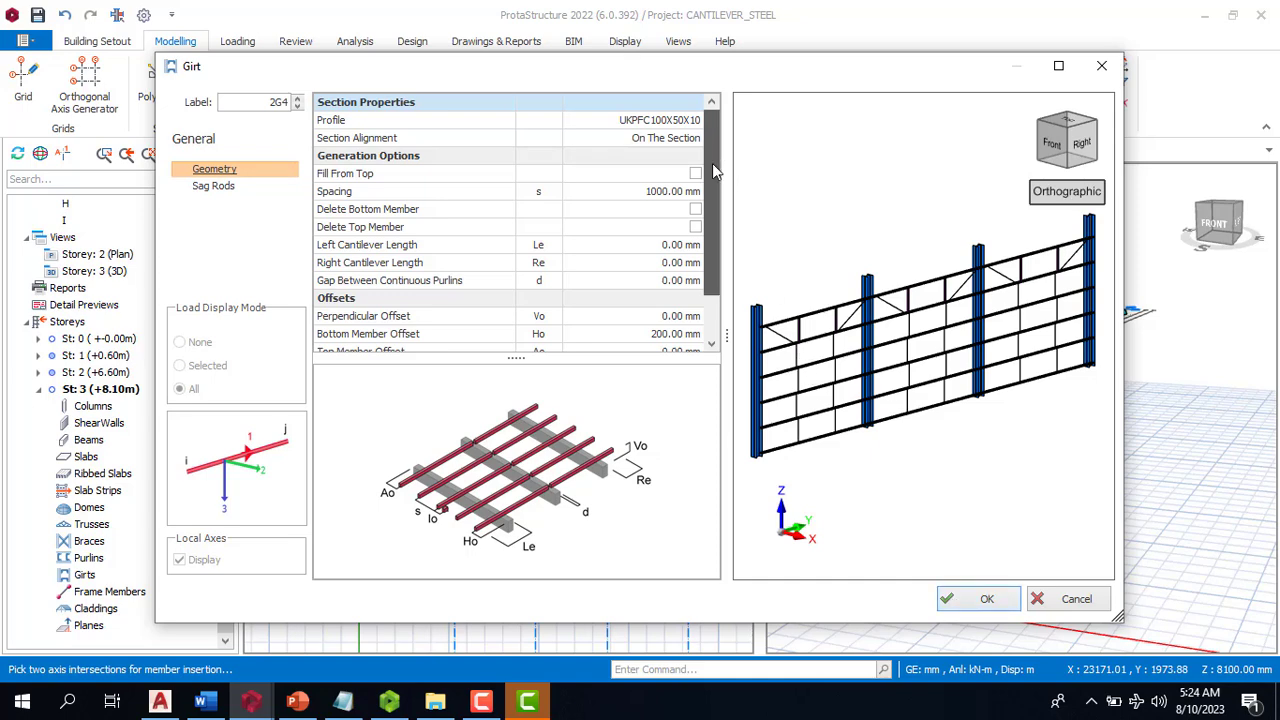
drag(713, 172, 721, 143)
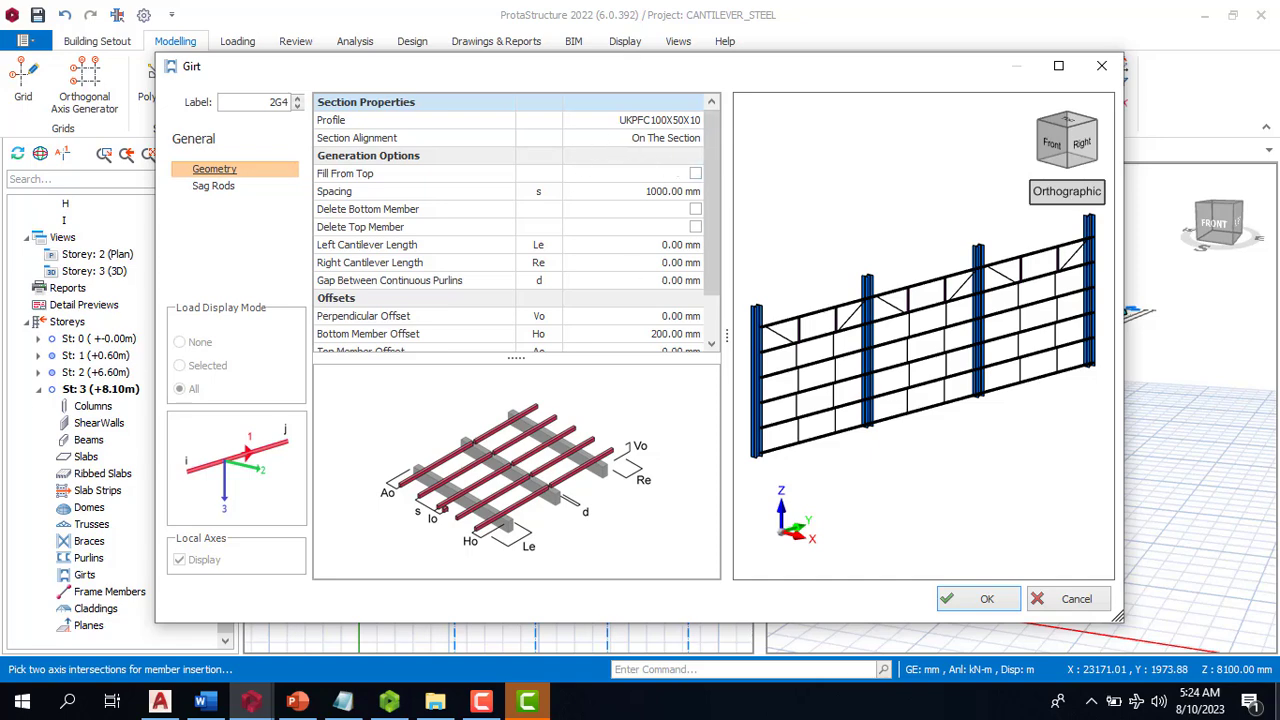
drag(708, 180, 706, 221)
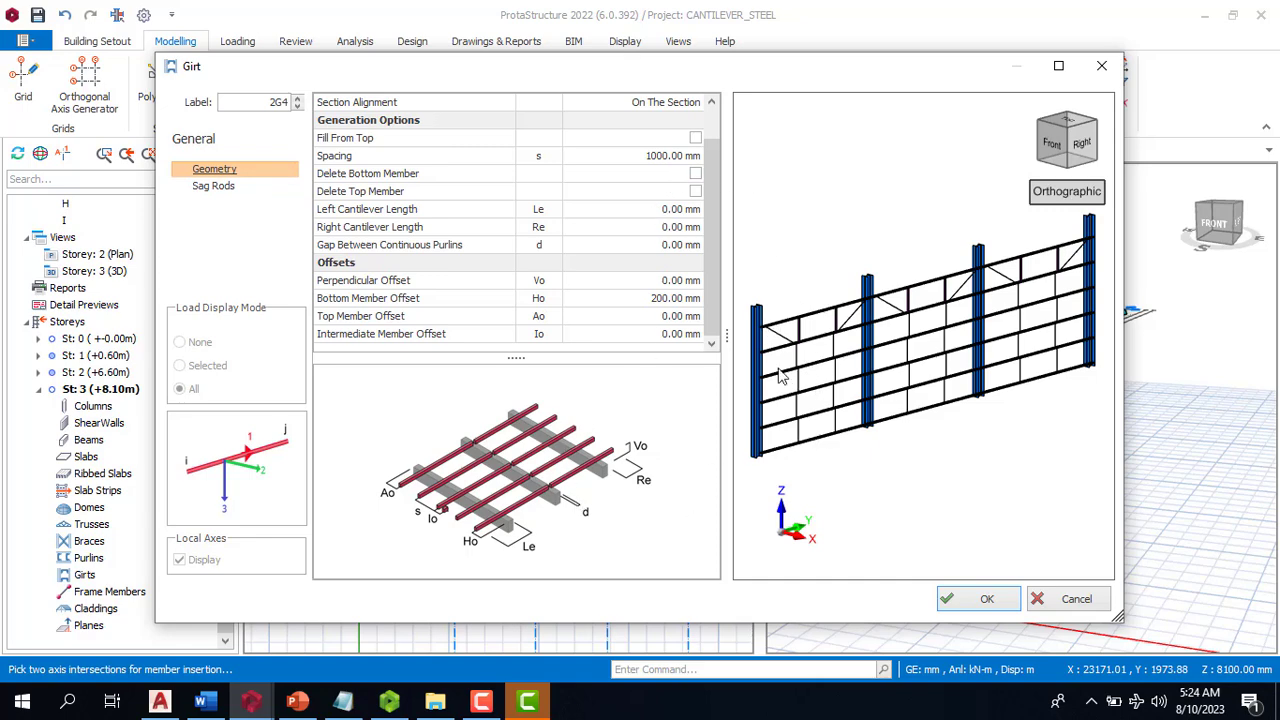
Try a girt spacing of 900 mm and set it back to 1000 mm
click(645, 160)
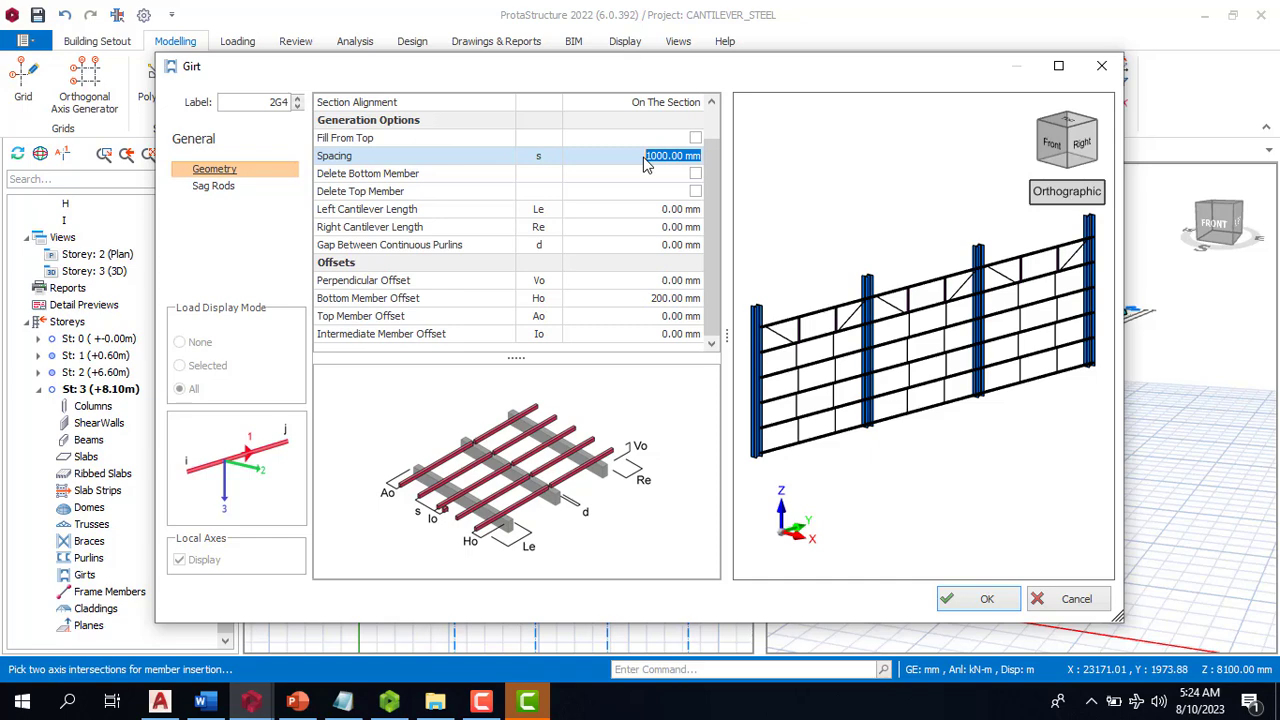
text(9)
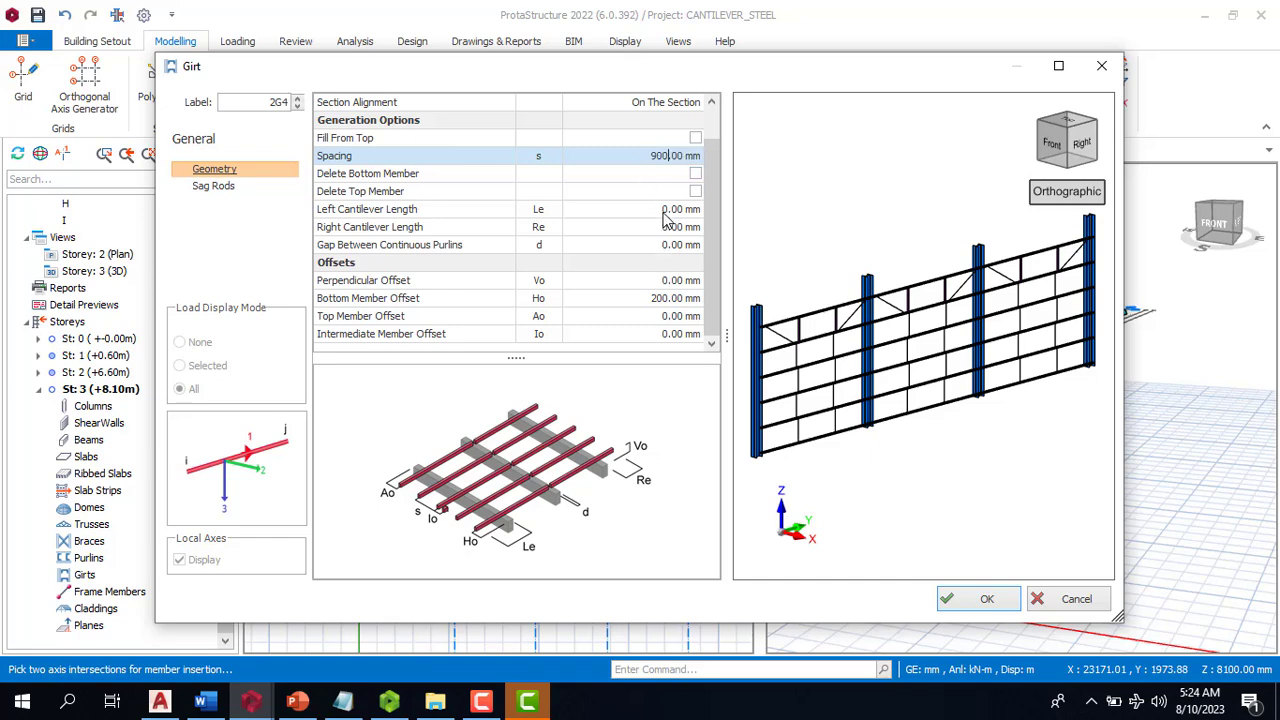
click(664, 212)
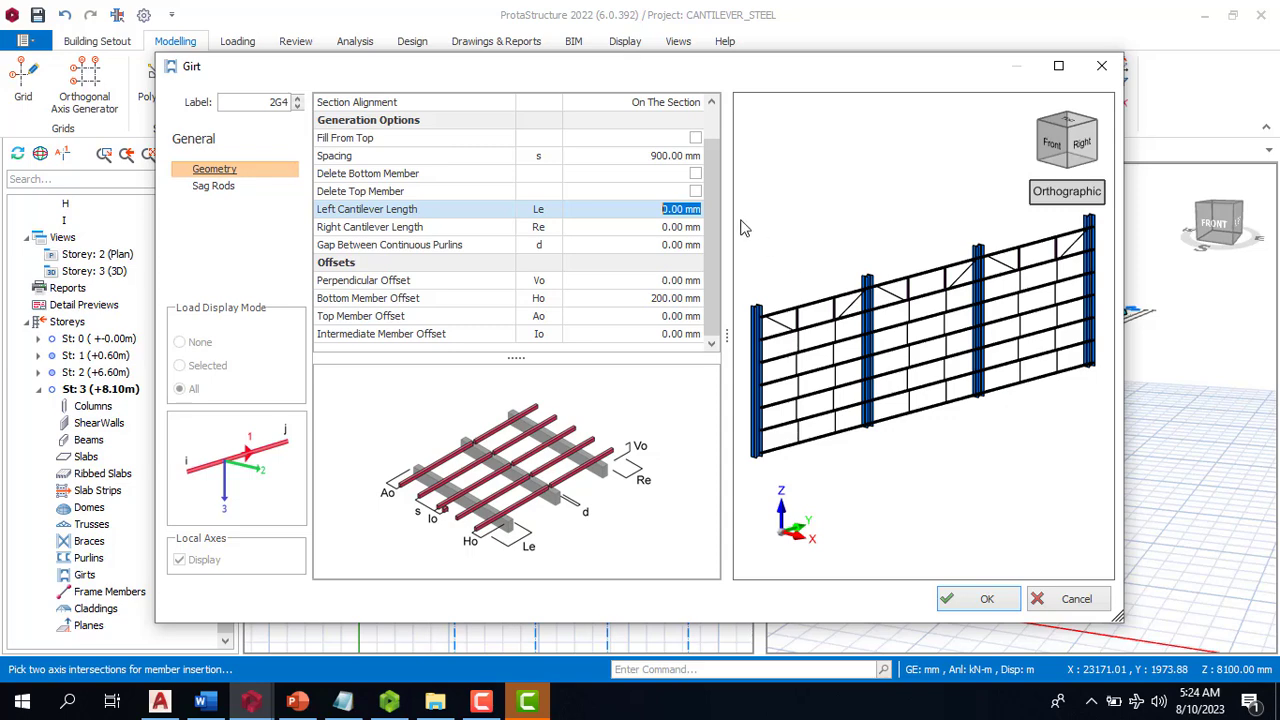
click(667, 157)
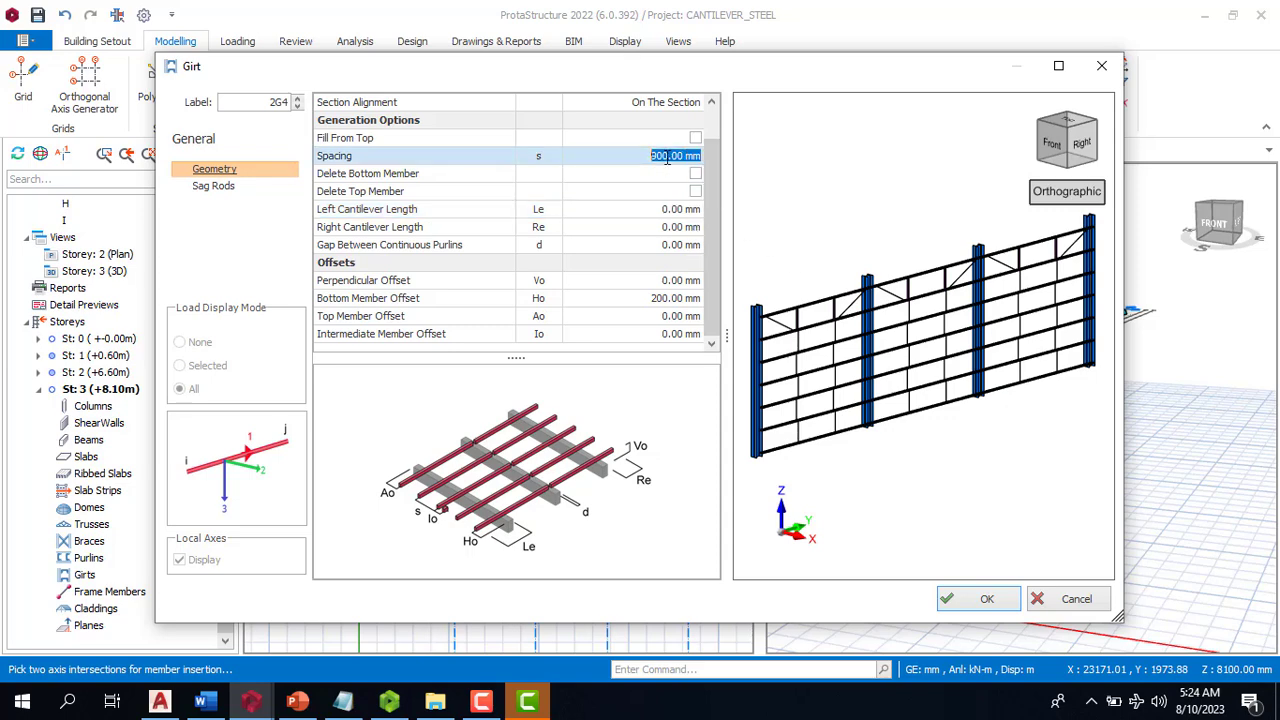
text(100)
key(Return)
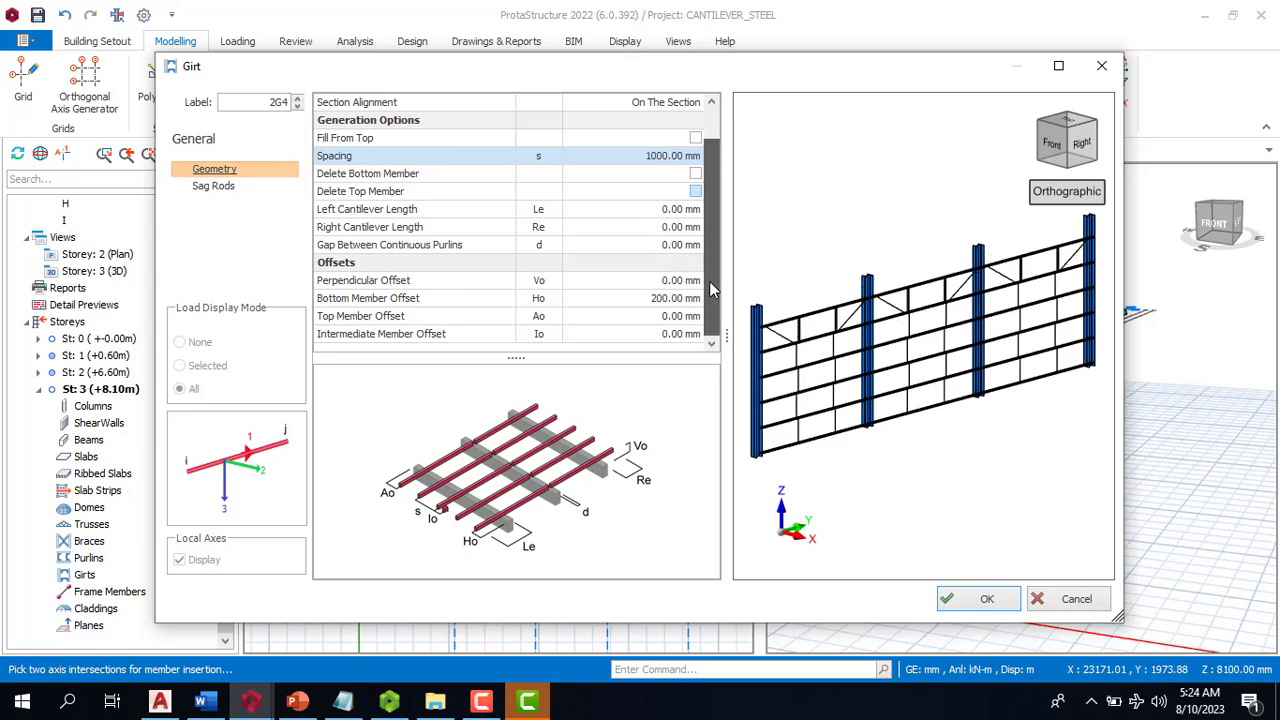
Examine the girts' bottom and top member offset settings against the preview model
click(662, 298)
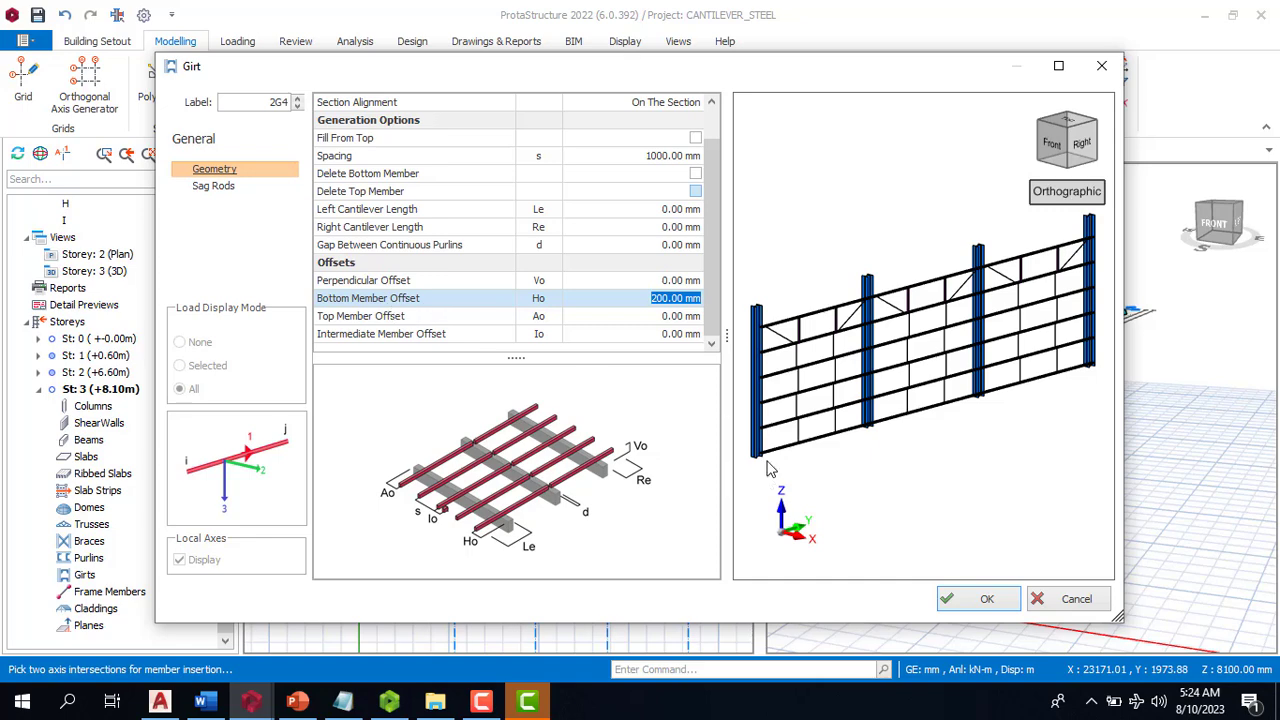
scroll(757, 465, up, 10)
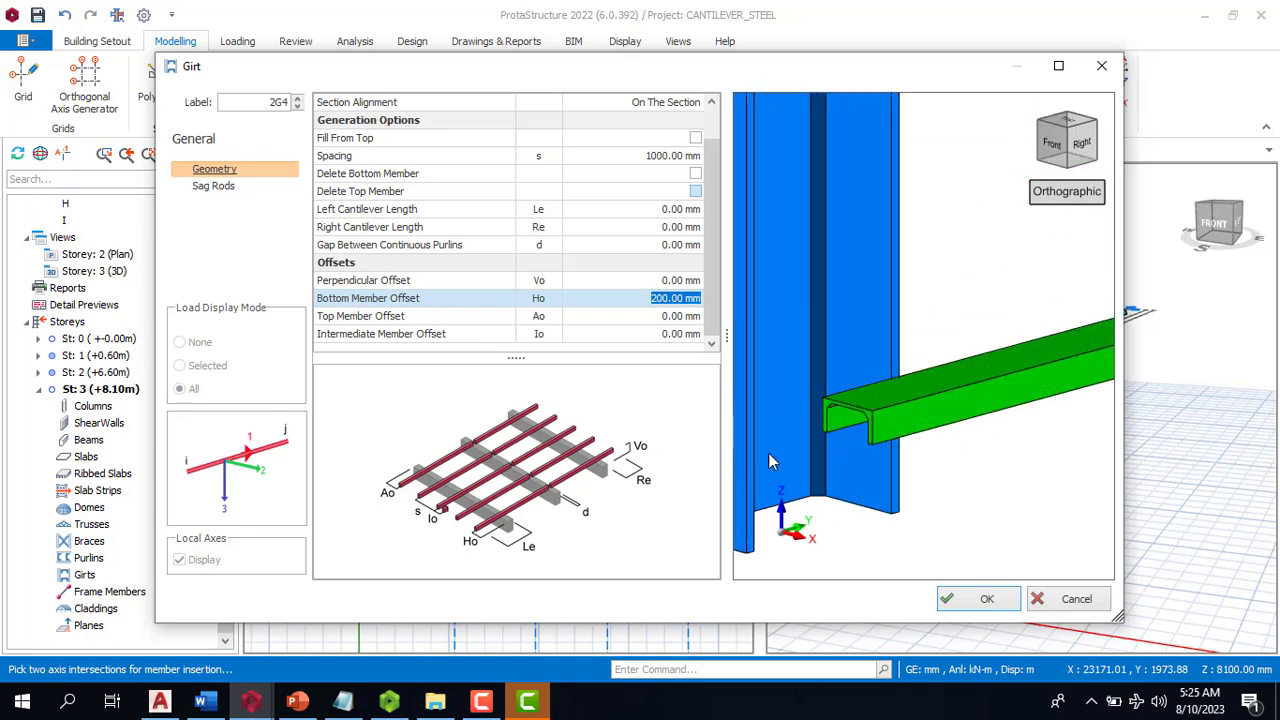
scroll(897, 423, down, 10)
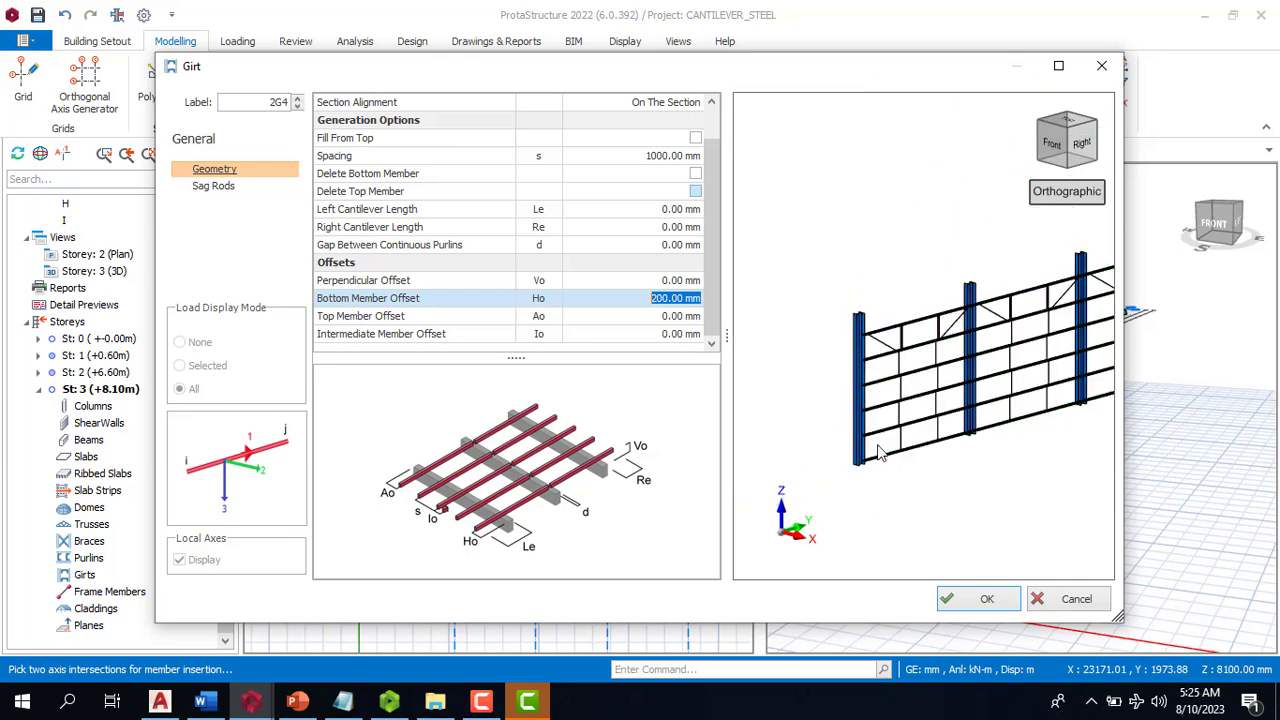
scroll(882, 434, up, 3)
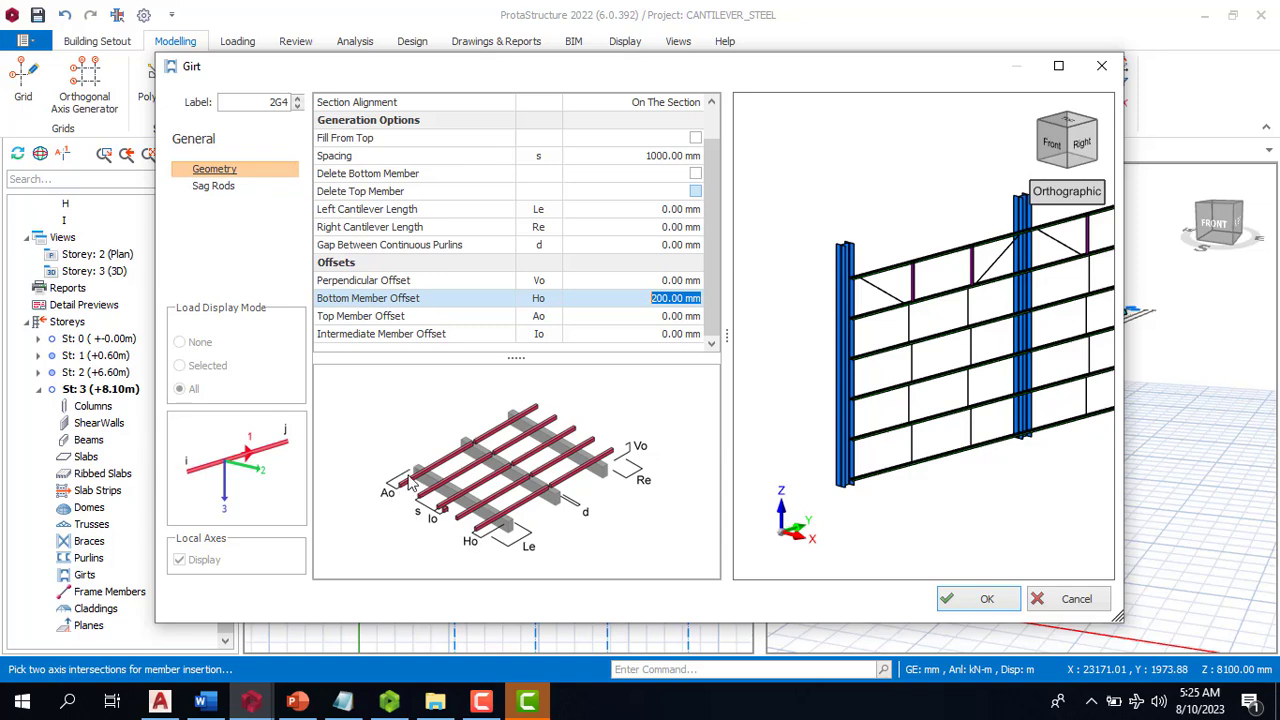
click(675, 318)
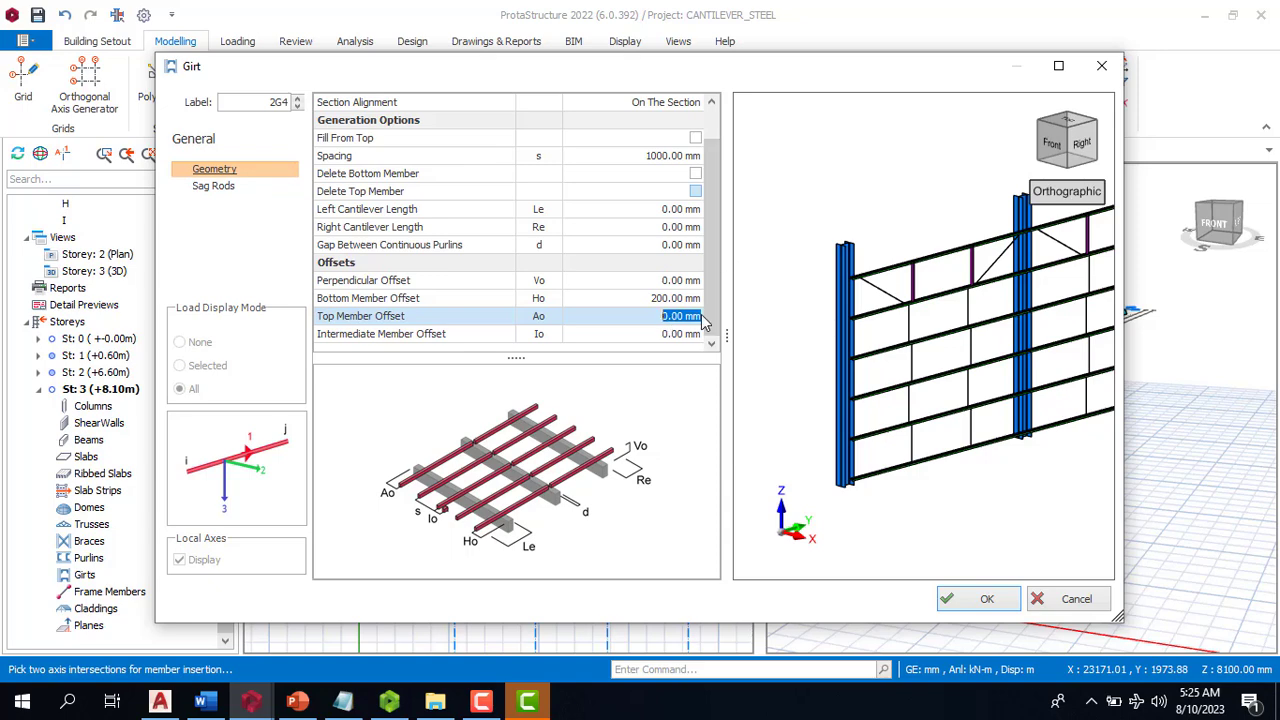
click(672, 416)
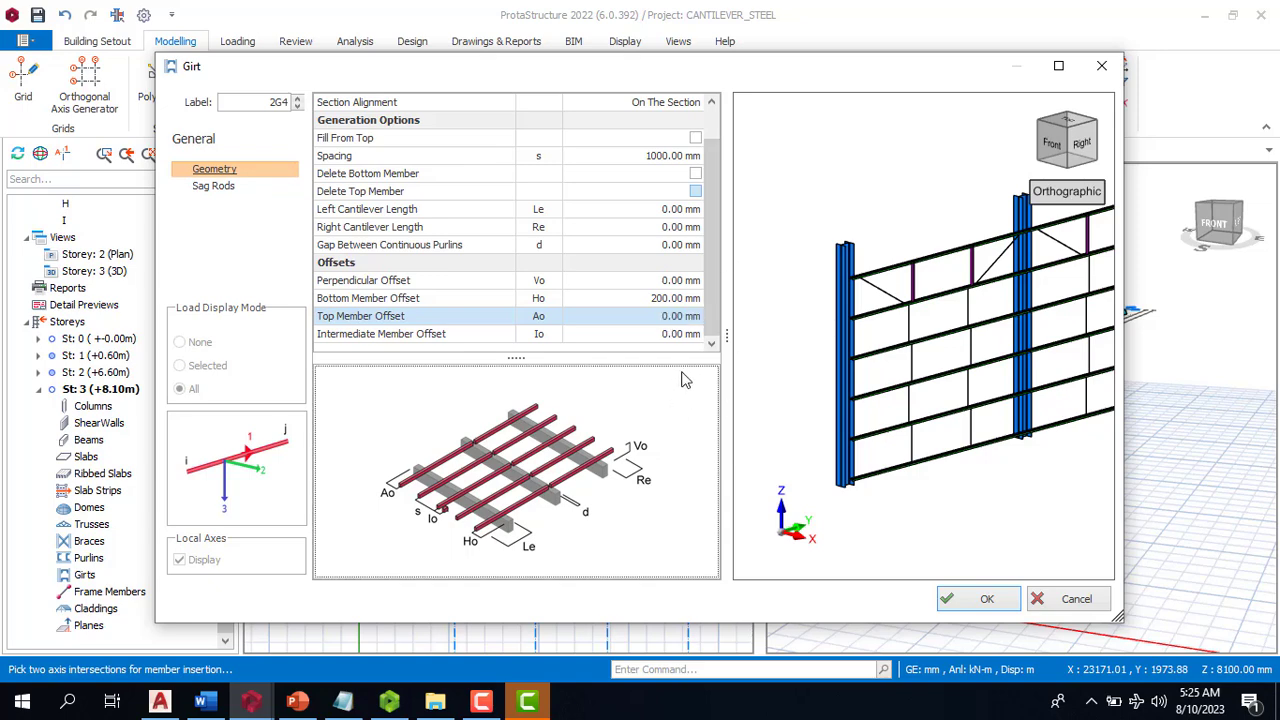
Set the sag rod insertion method to None and insert the UKPFC100X50X10 girts along axis G
click(229, 188)
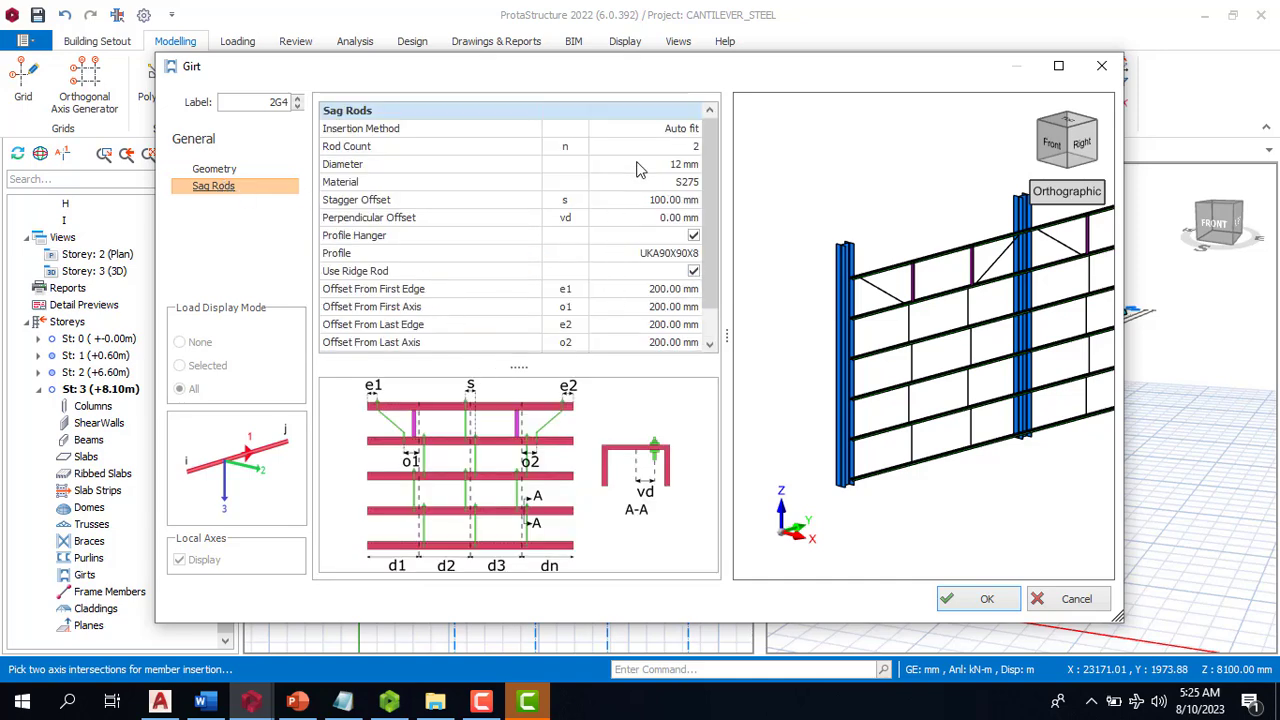
click(686, 131)
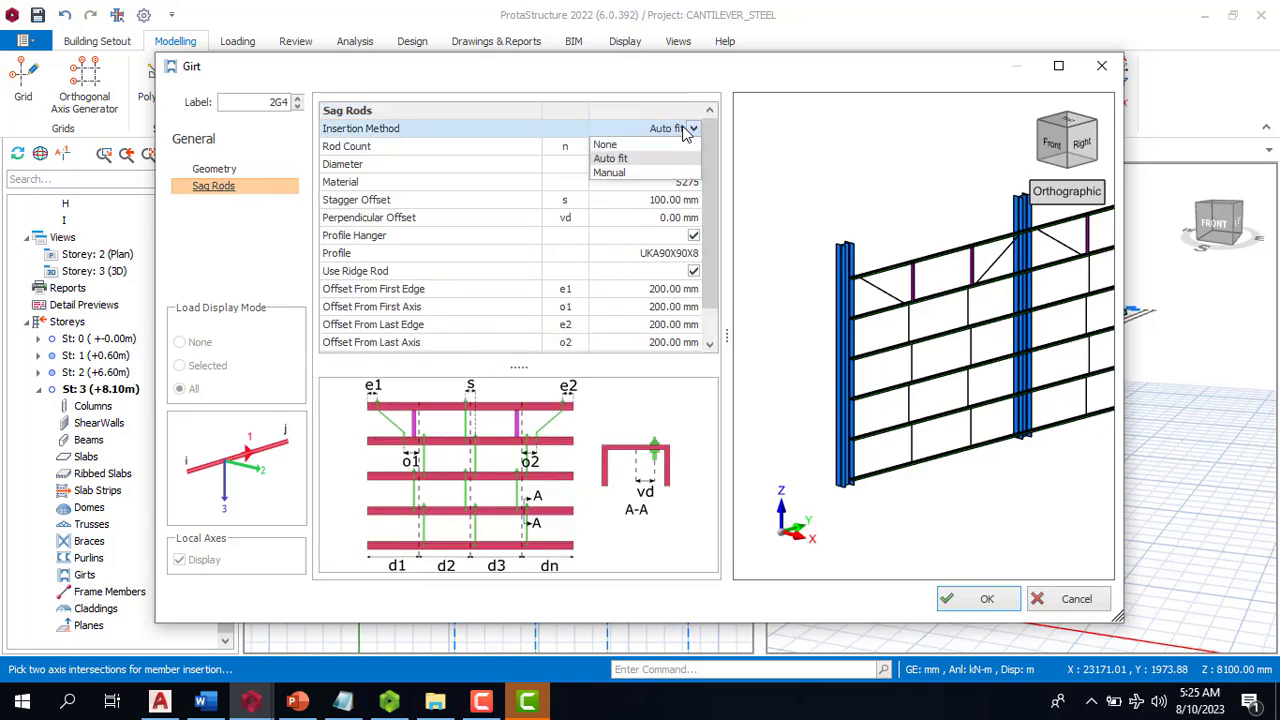
click(605, 144)
click(640, 533)
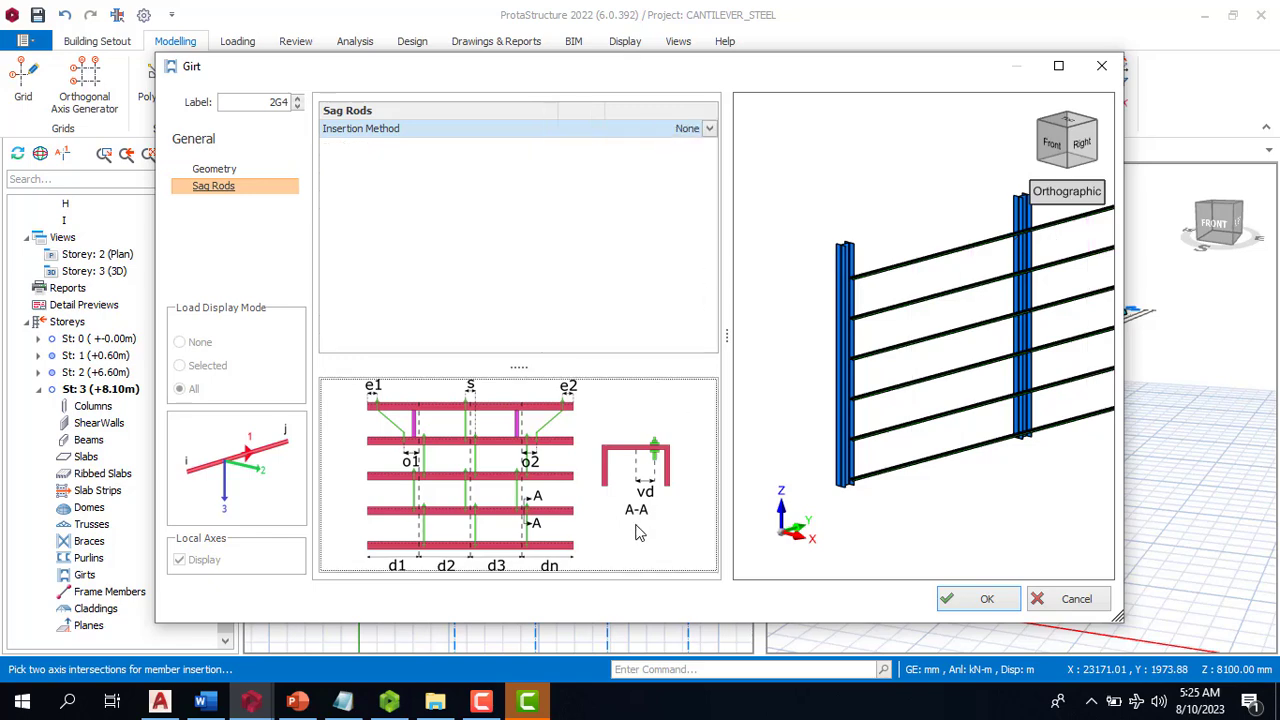
click(212, 171)
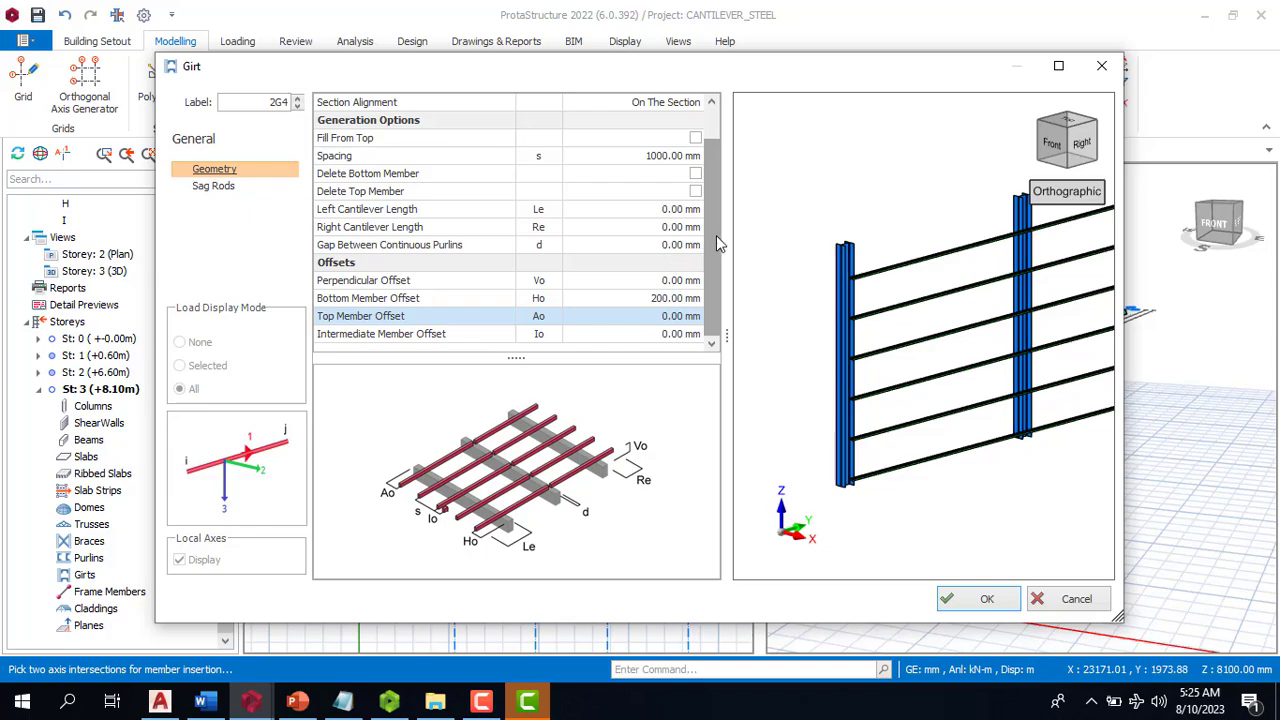
click(978, 601)
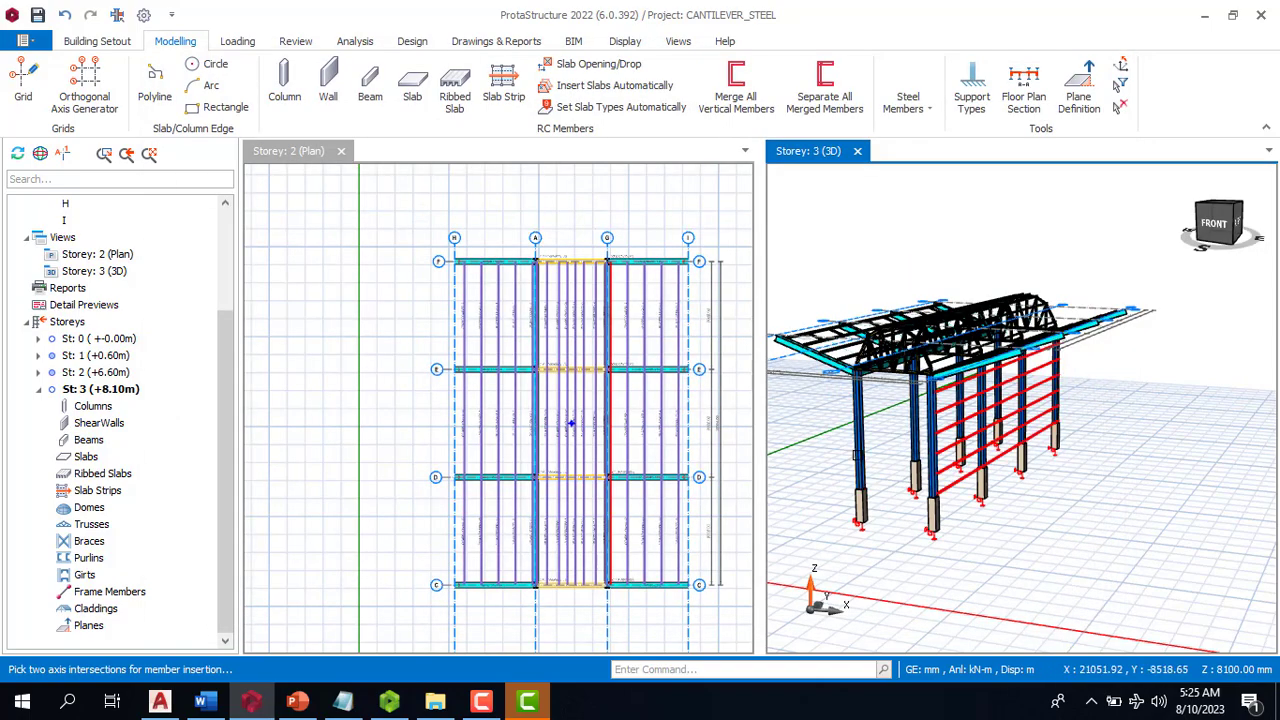
Insert UKPFC100X50X10 girts at 1000 mm spacing along axis A, between the columns at axes C and E
scroll(910, 477, up, 5)
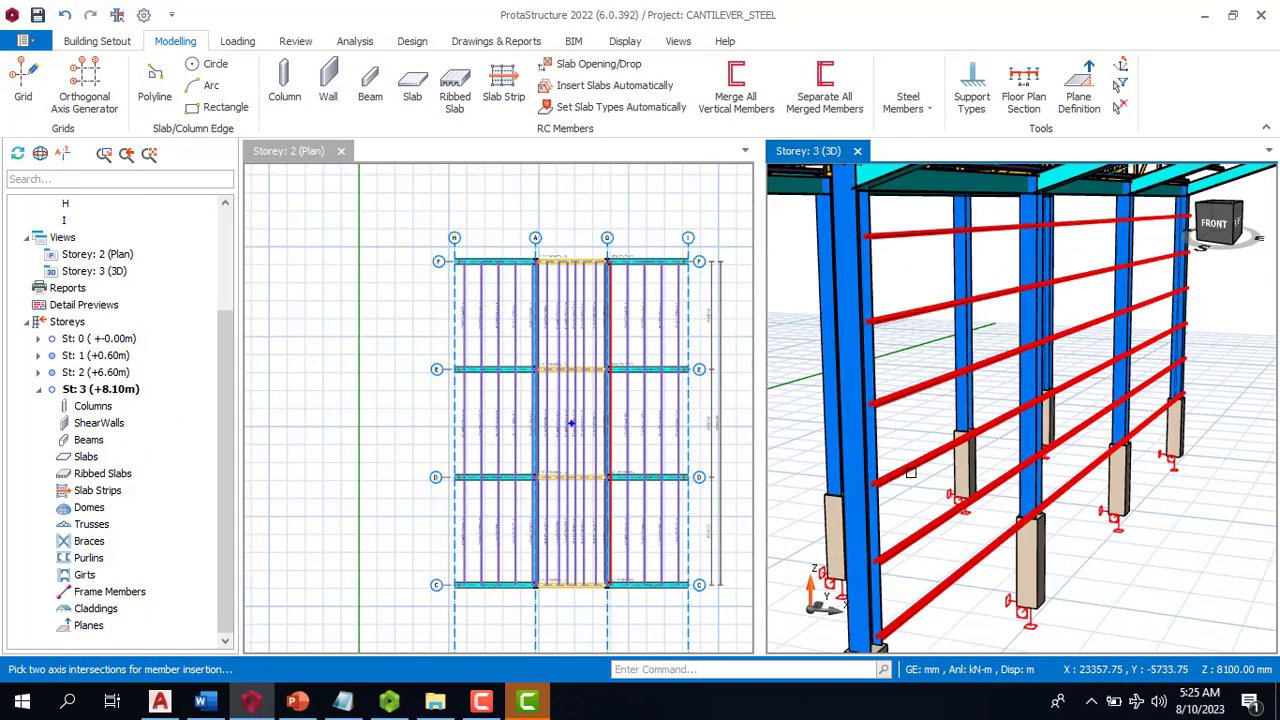
scroll(876, 453, down, 3)
scroll(876, 453, up, 3)
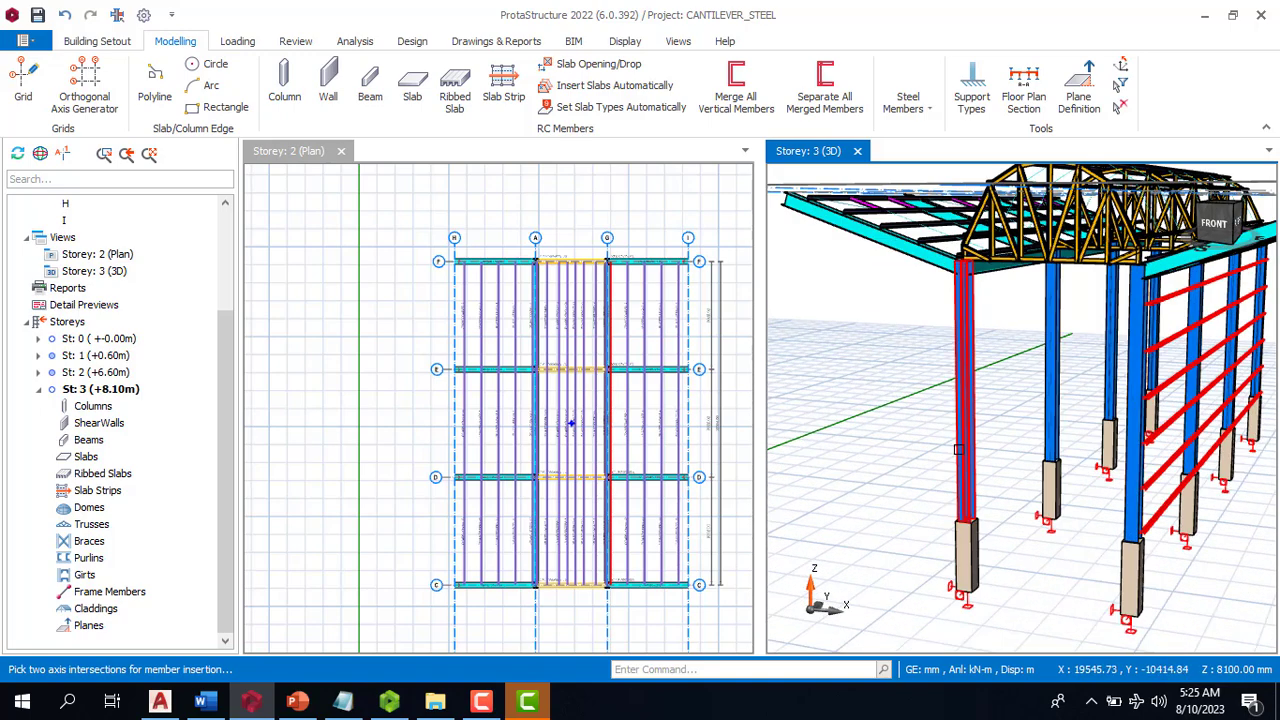
scroll(1041, 416, down, 4)
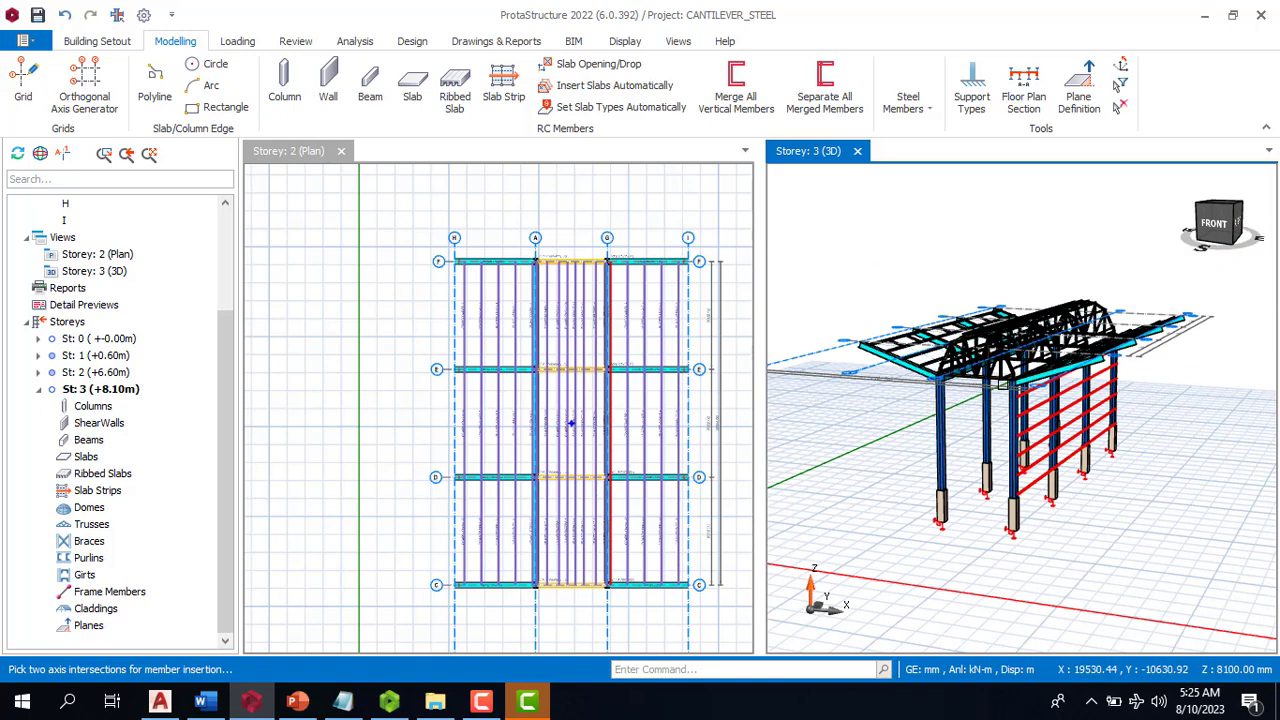
scroll(1041, 425, up, 5)
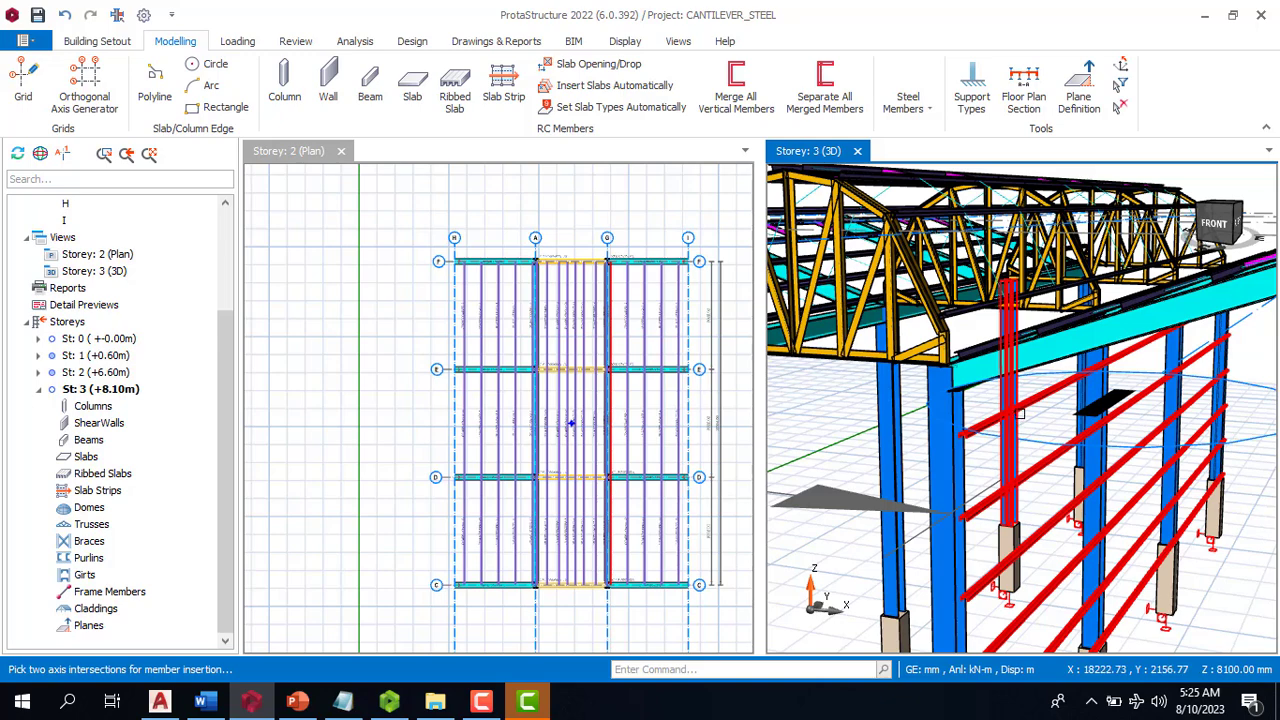
double_click(1022, 412)
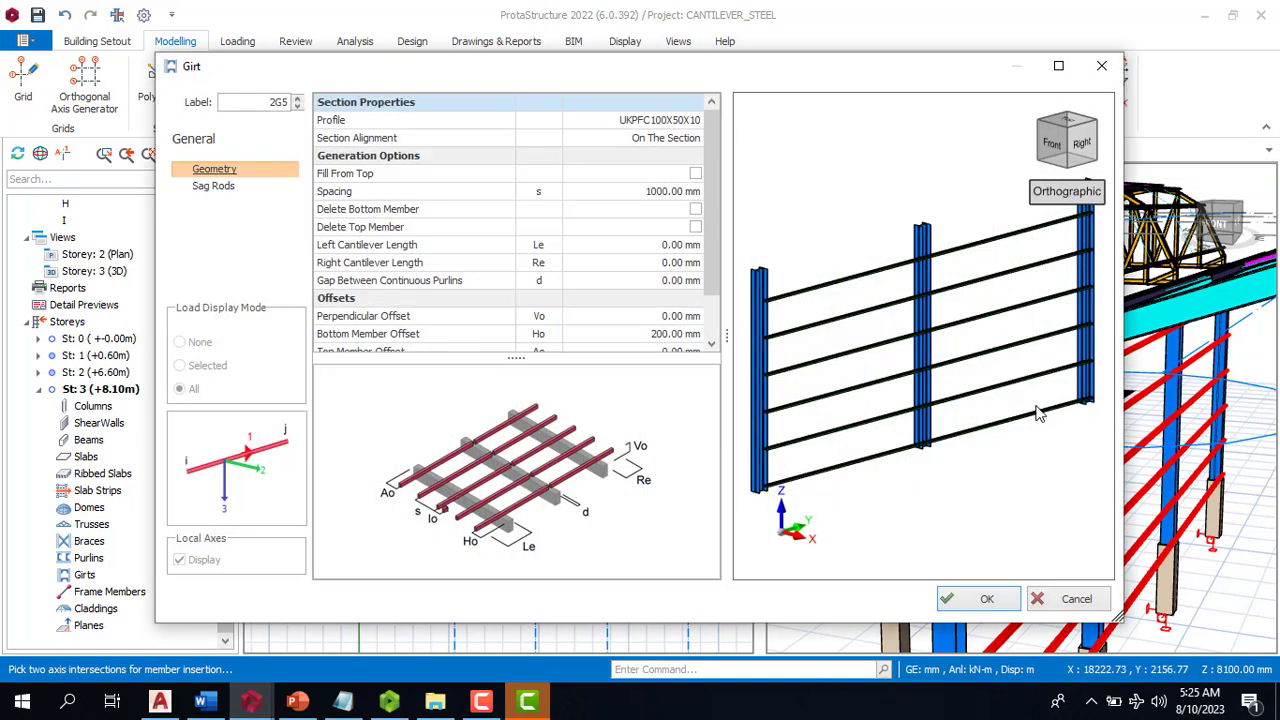
click(953, 600)
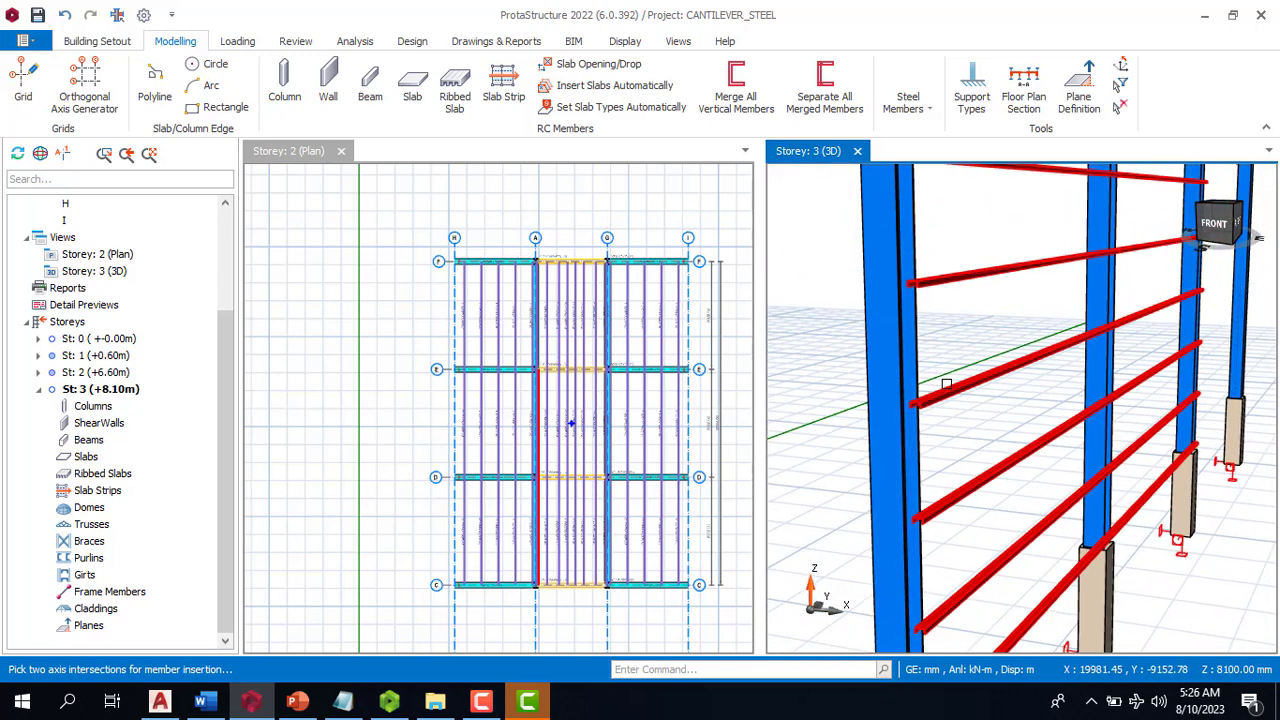
Change the section alignment of the axis A girts to Under The Section
mouse_move(1021, 408)
middle_down()
mouse_move(1011, 441)
mouse_move(1102, 458)
middle_up()
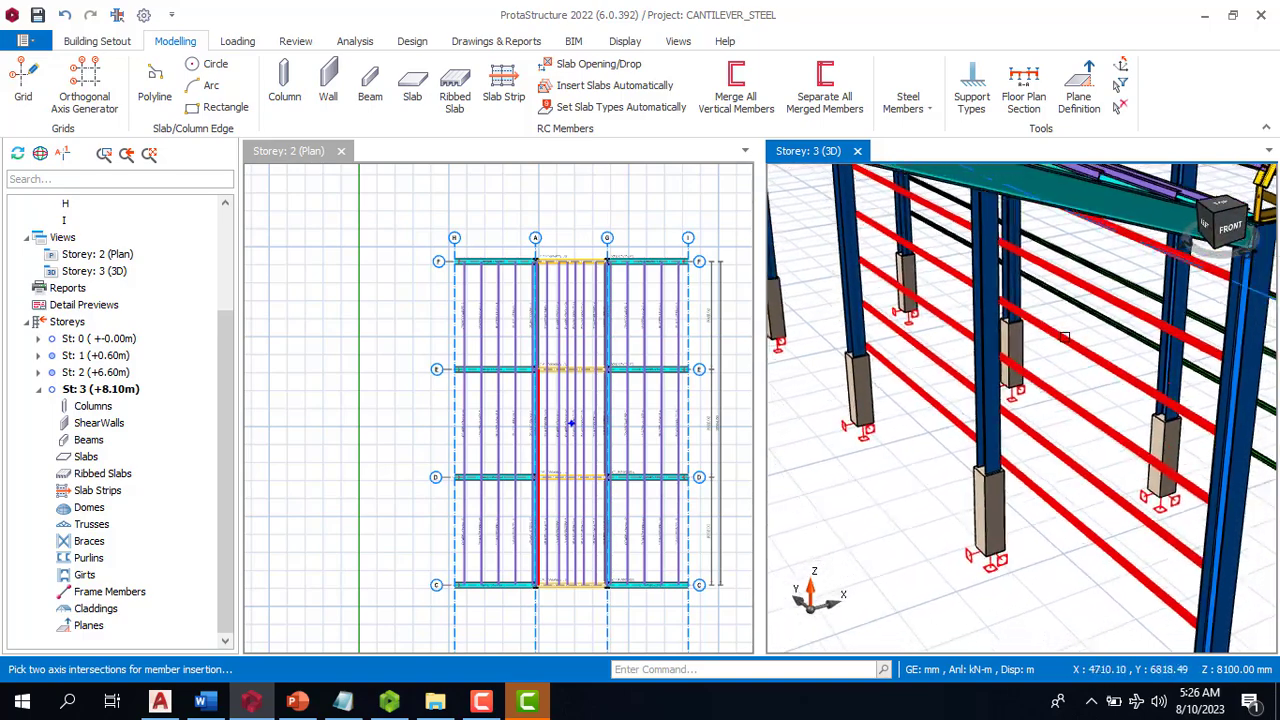
scroll(1098, 328, down, 8)
scroll(1040, 278, up, 7)
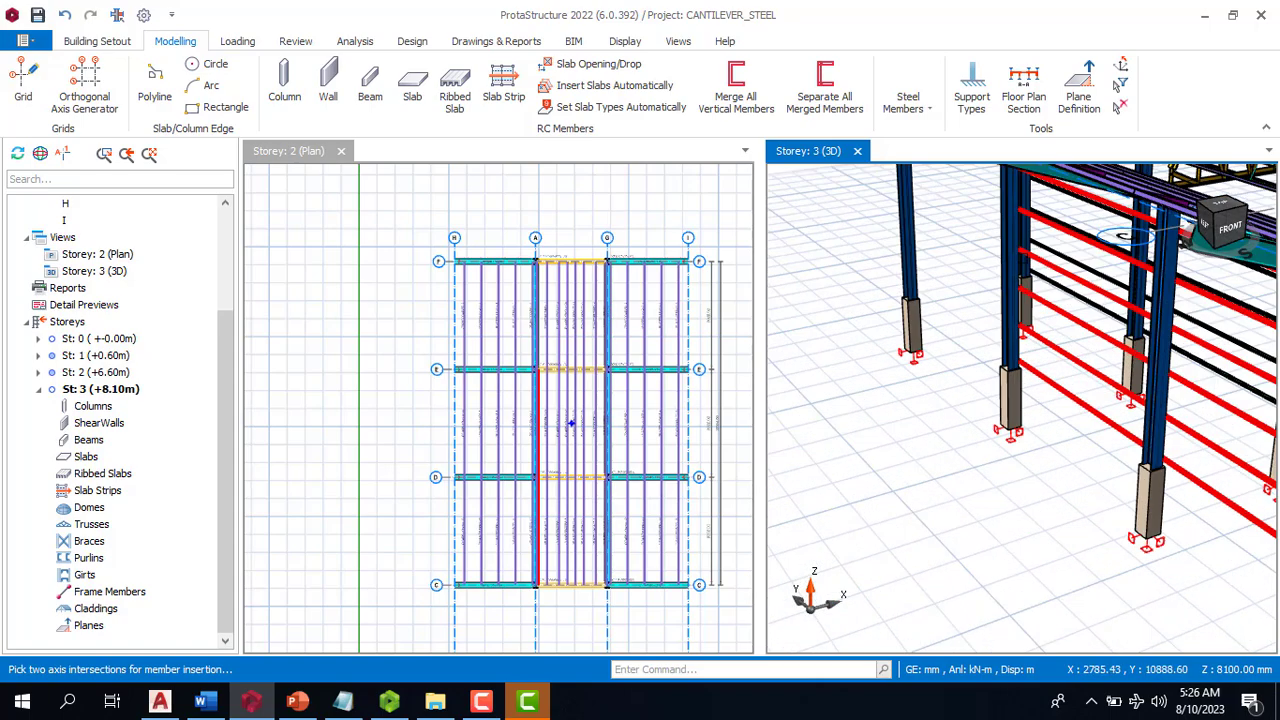
scroll(1026, 404, down, 5)
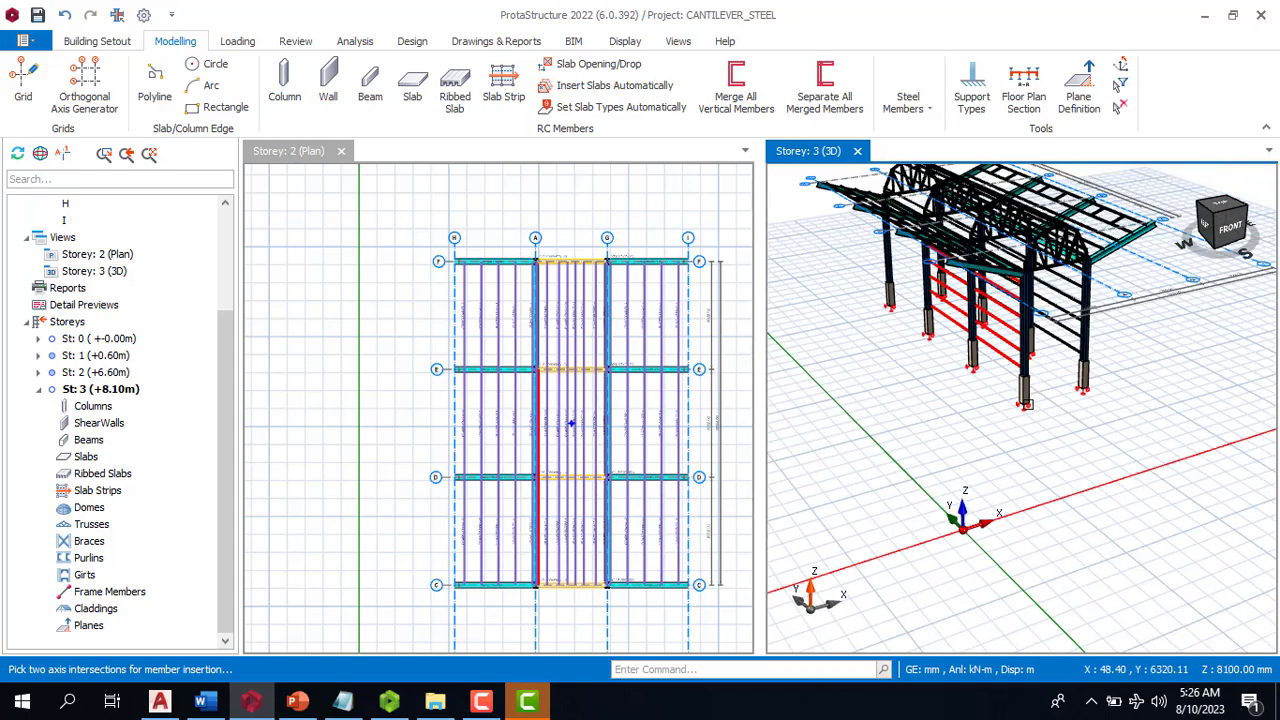
middle_drag(1023, 408, 960, 395)
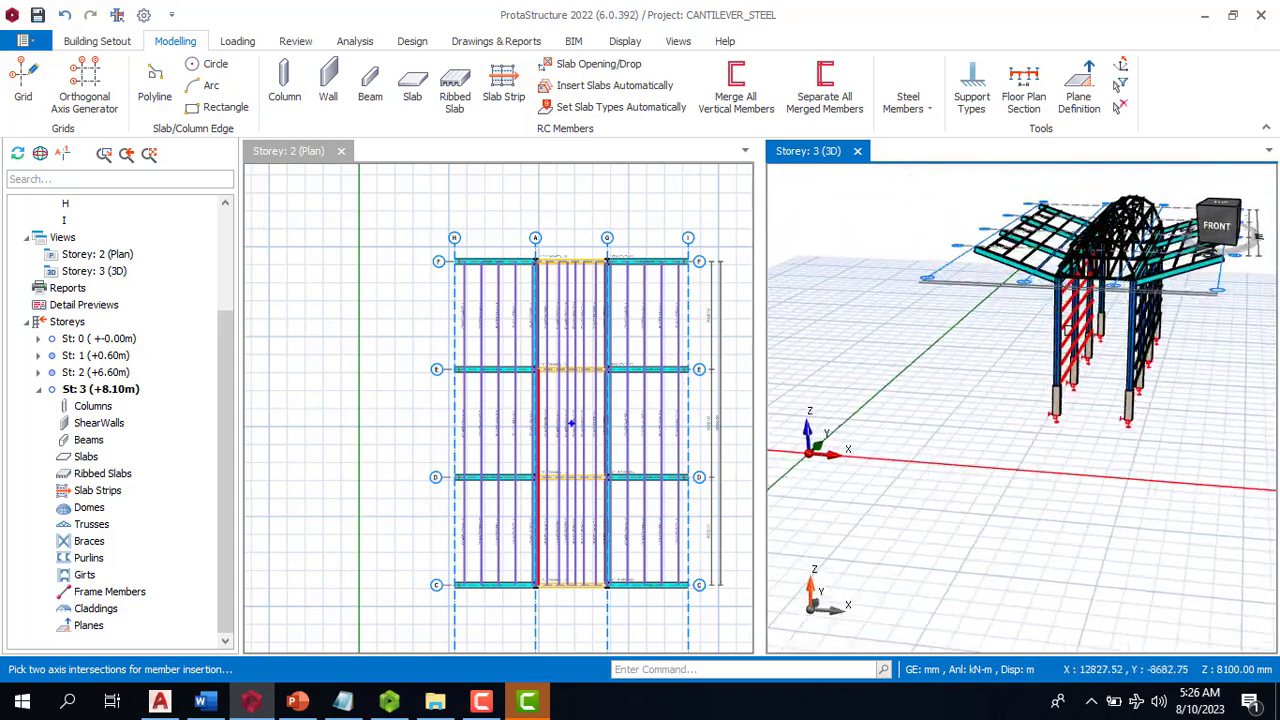
scroll(1035, 388, up, 6)
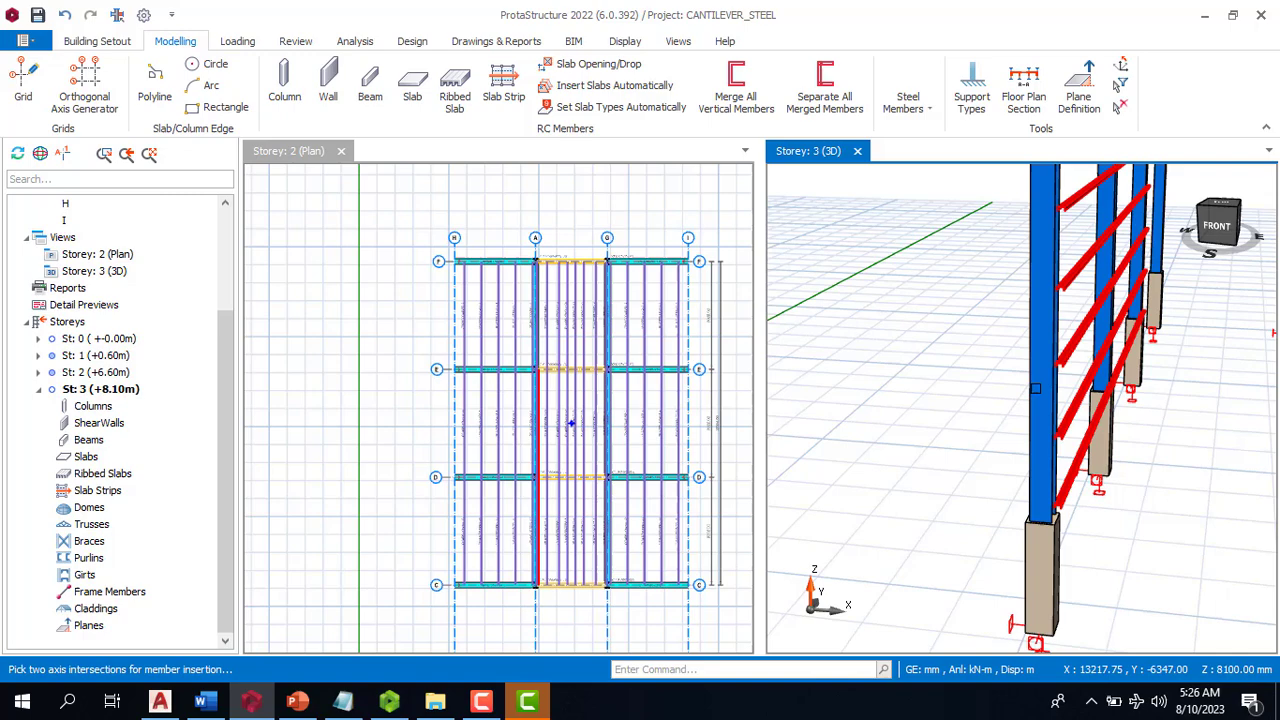
double_click(1075, 352)
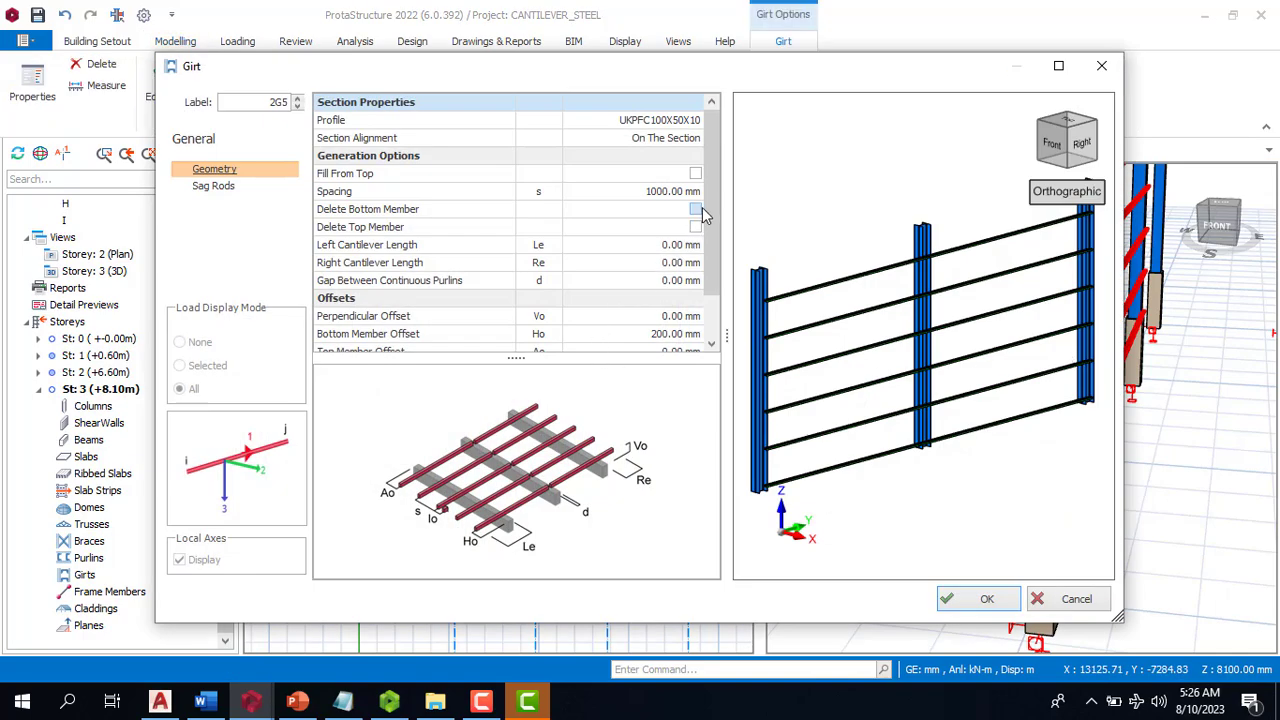
scroll(703, 225, down, 1)
scroll(702, 200, up, 2)
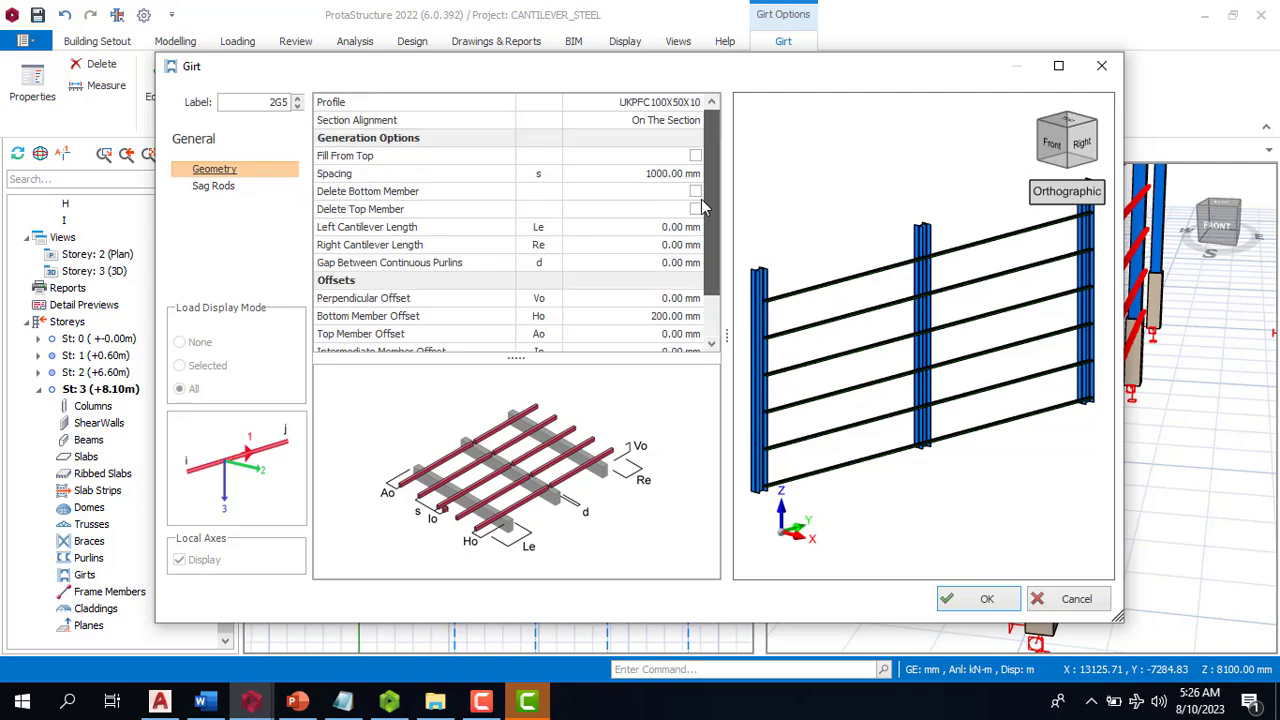
click(693, 140)
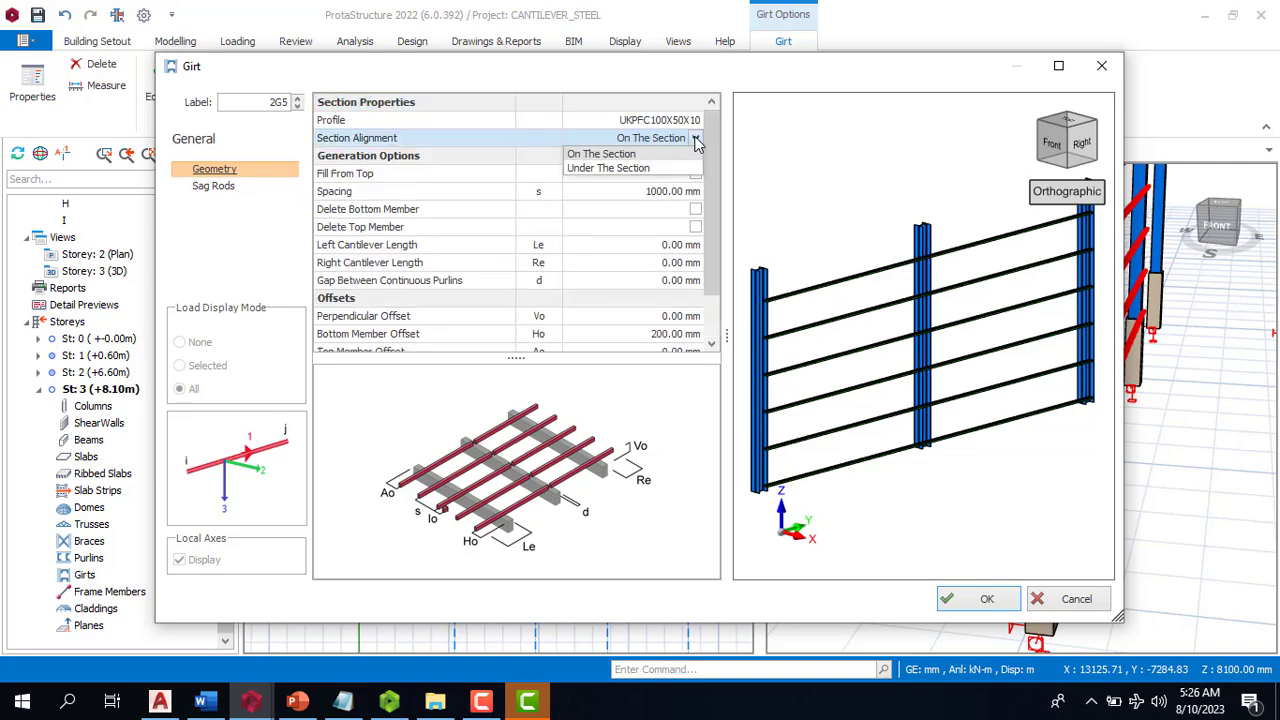
click(628, 168)
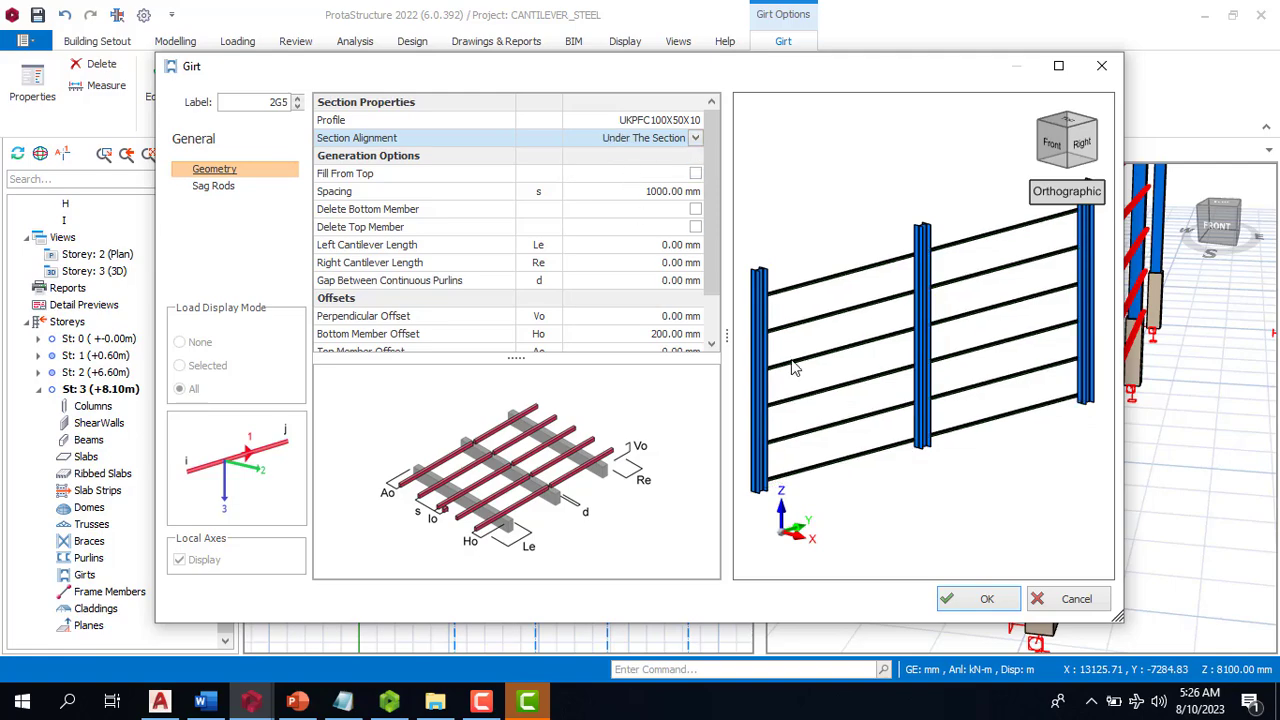
click(986, 599)
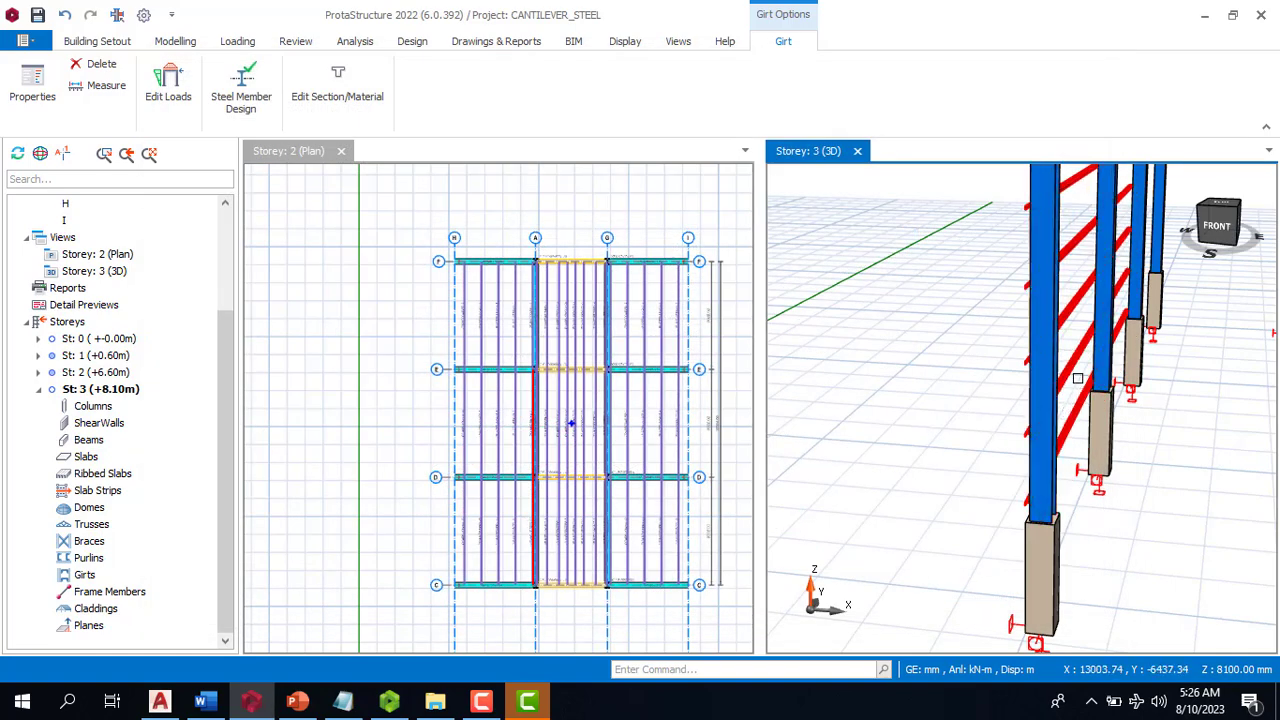
Delete the girts along axis A between the columns at axes C and E
mouse_move(1068, 355)
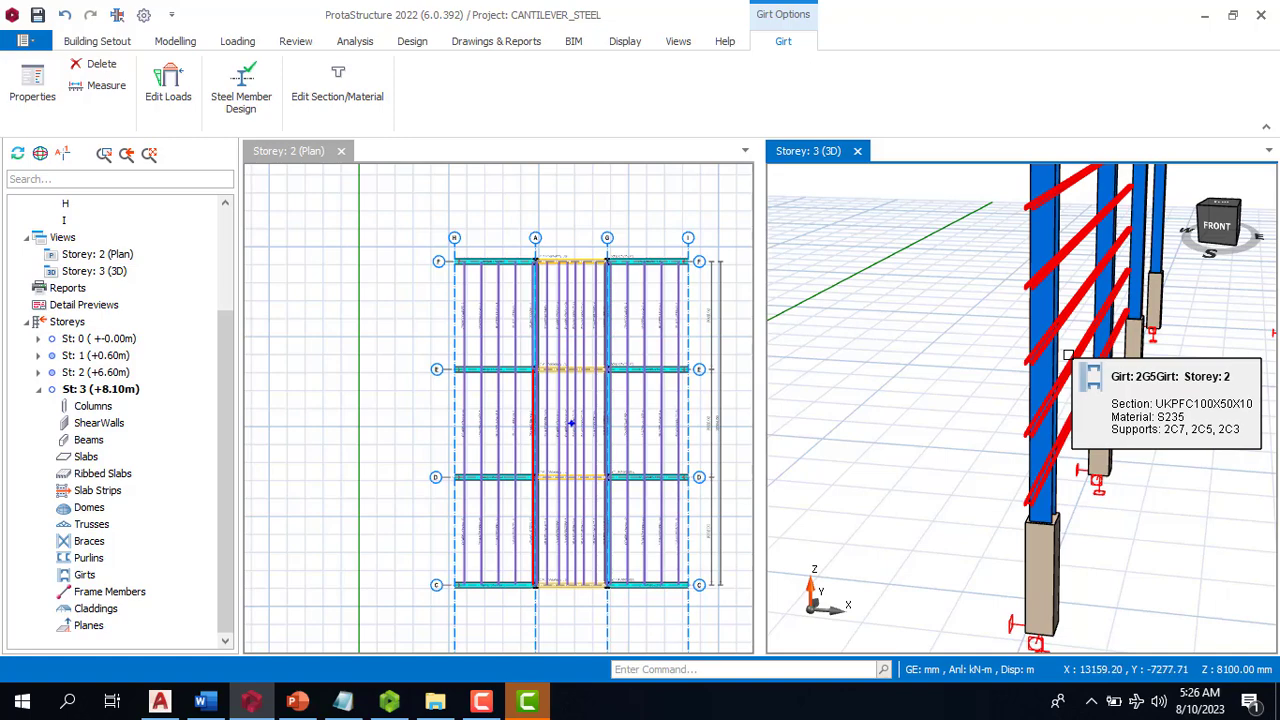
key(Delete)
scroll(962, 453, down, 8)
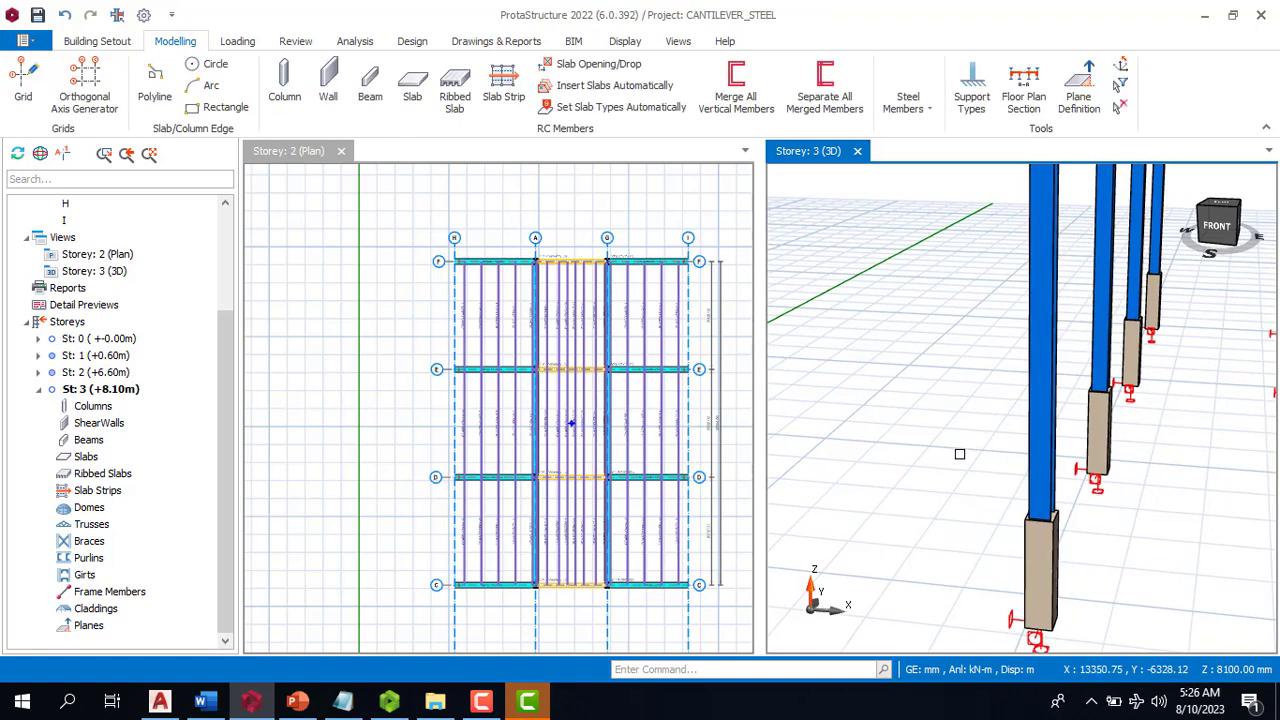
middle_drag(915, 440, 986, 440)
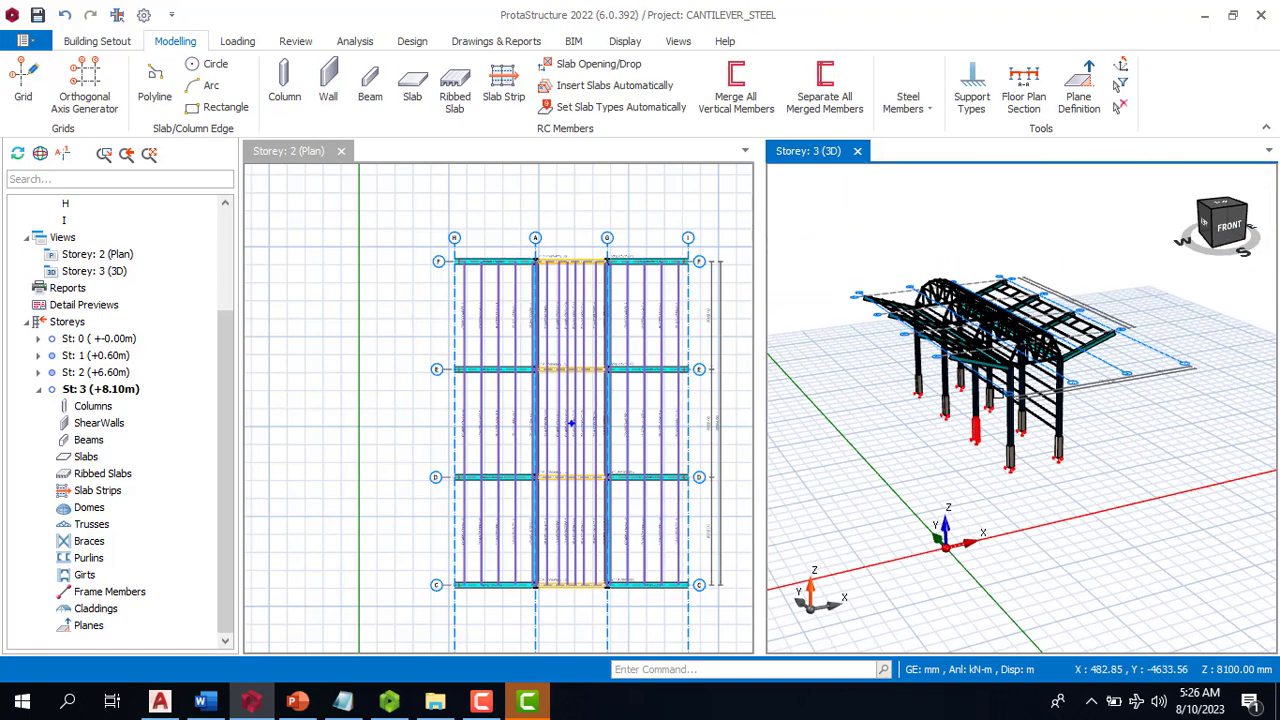
scroll(1020, 300, up, 3)
click(920, 112)
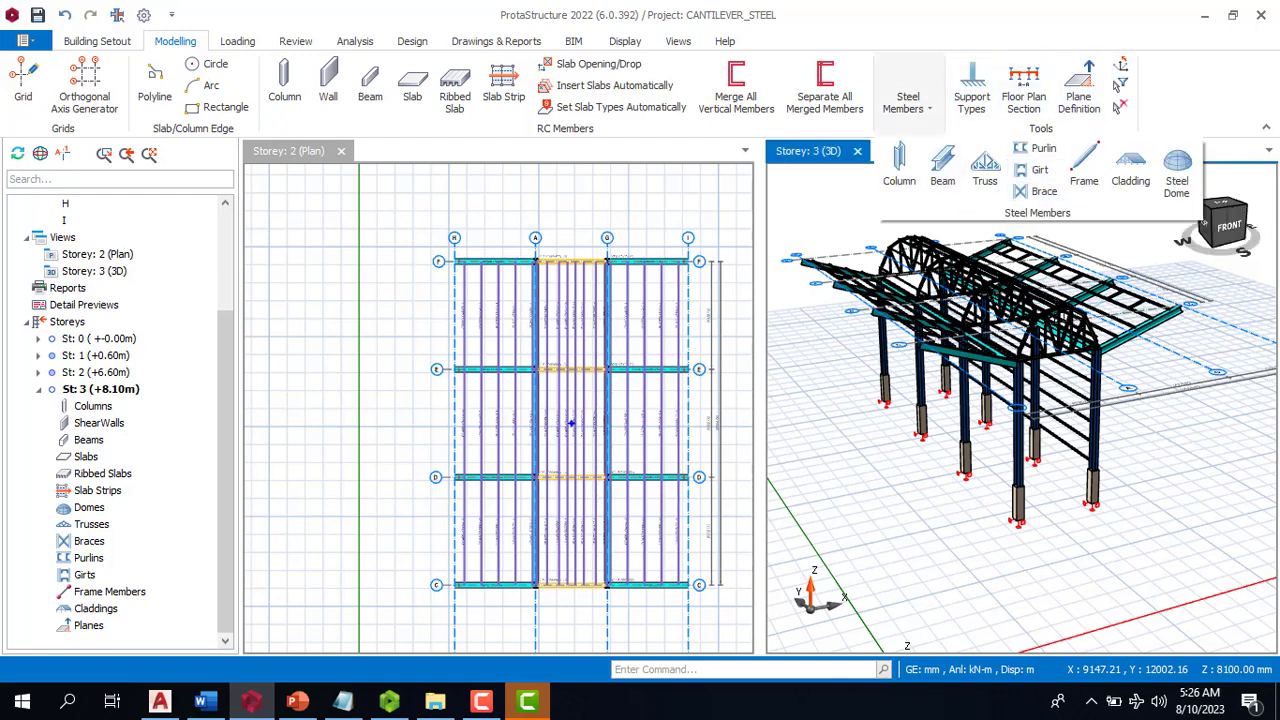
click(882, 325)
click(1020, 420)
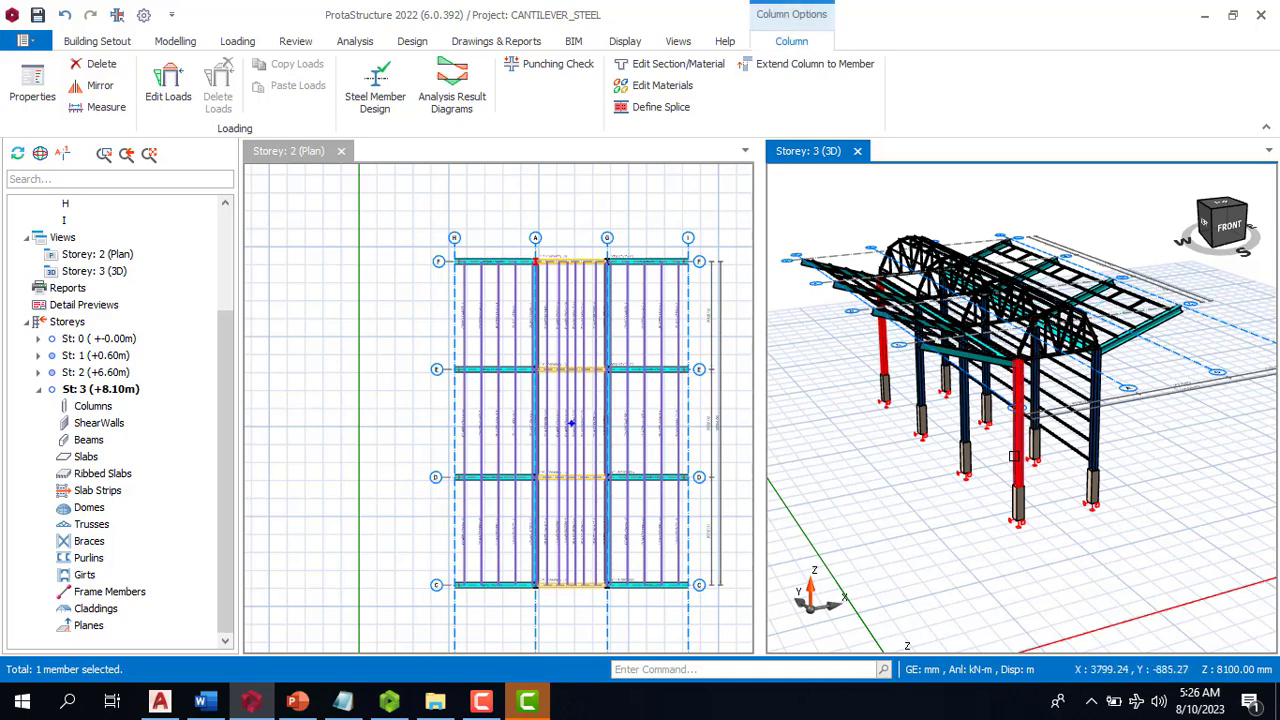
click(844, 364)
Insert UKPFC100X50X10 girts at 1000 mm spacing along axis A, across the full length between axes F and C
click(915, 110)
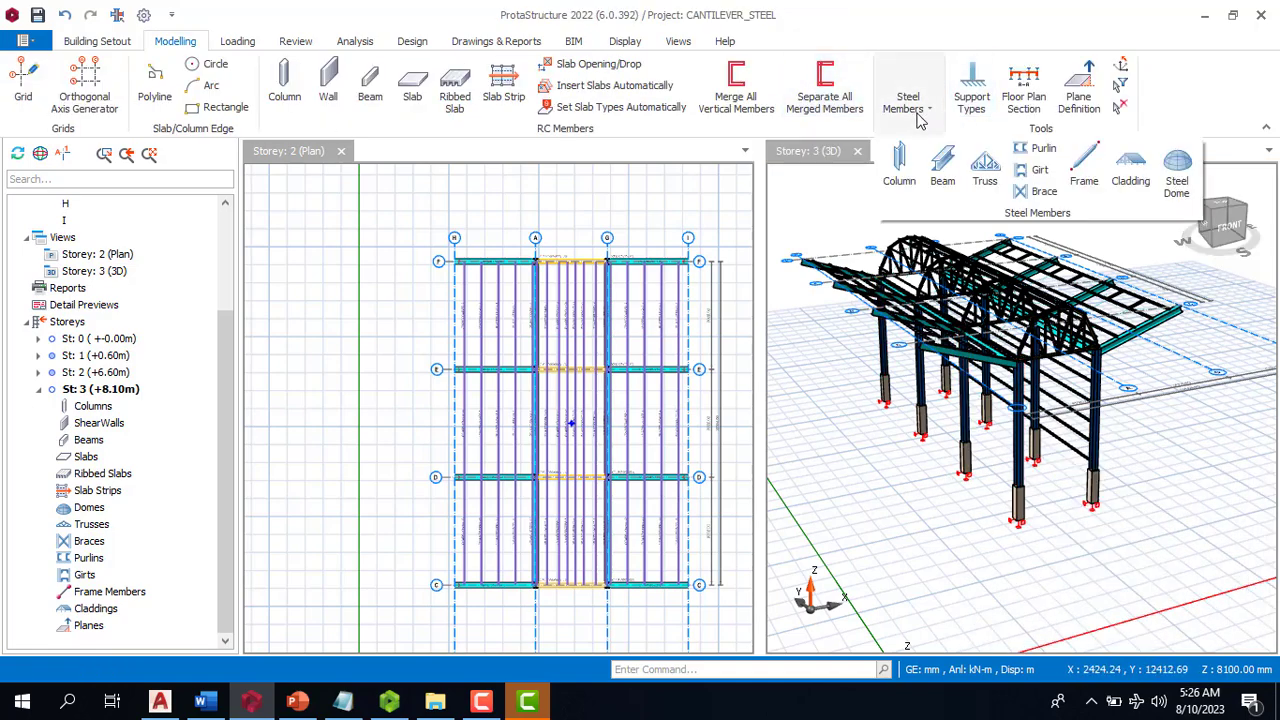
click(1066, 170)
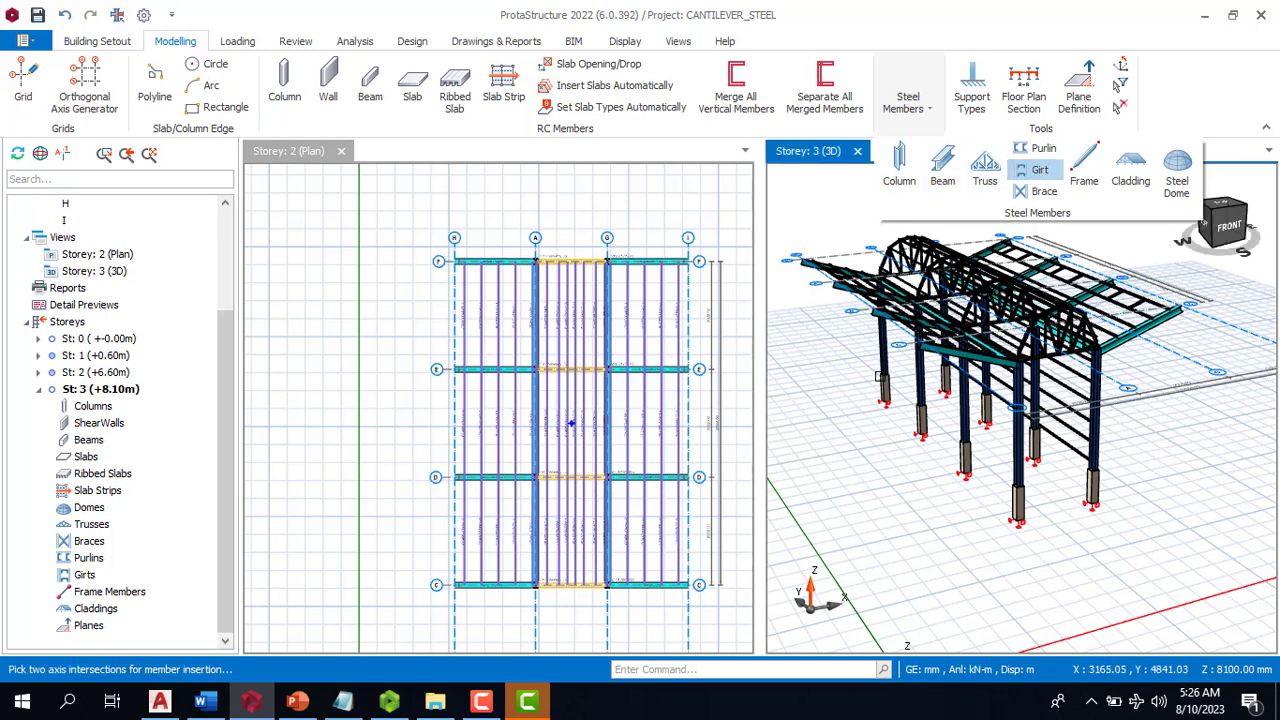
click(1008, 448)
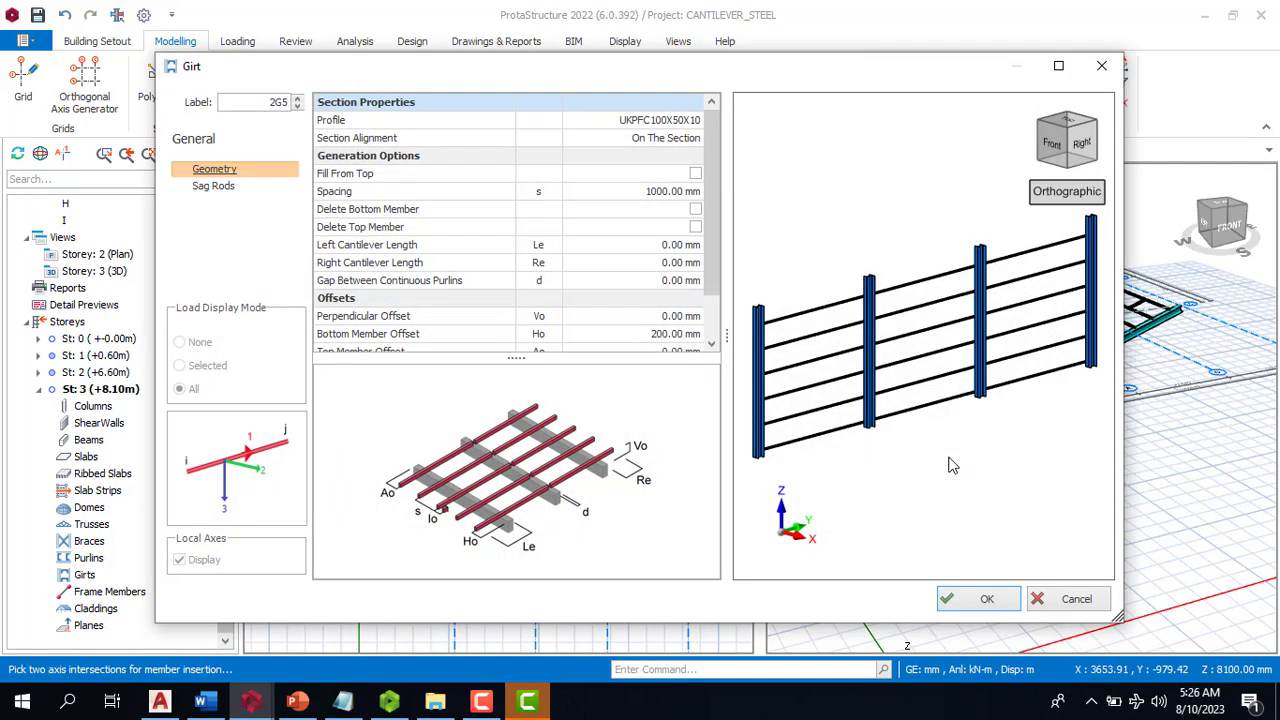
click(965, 597)
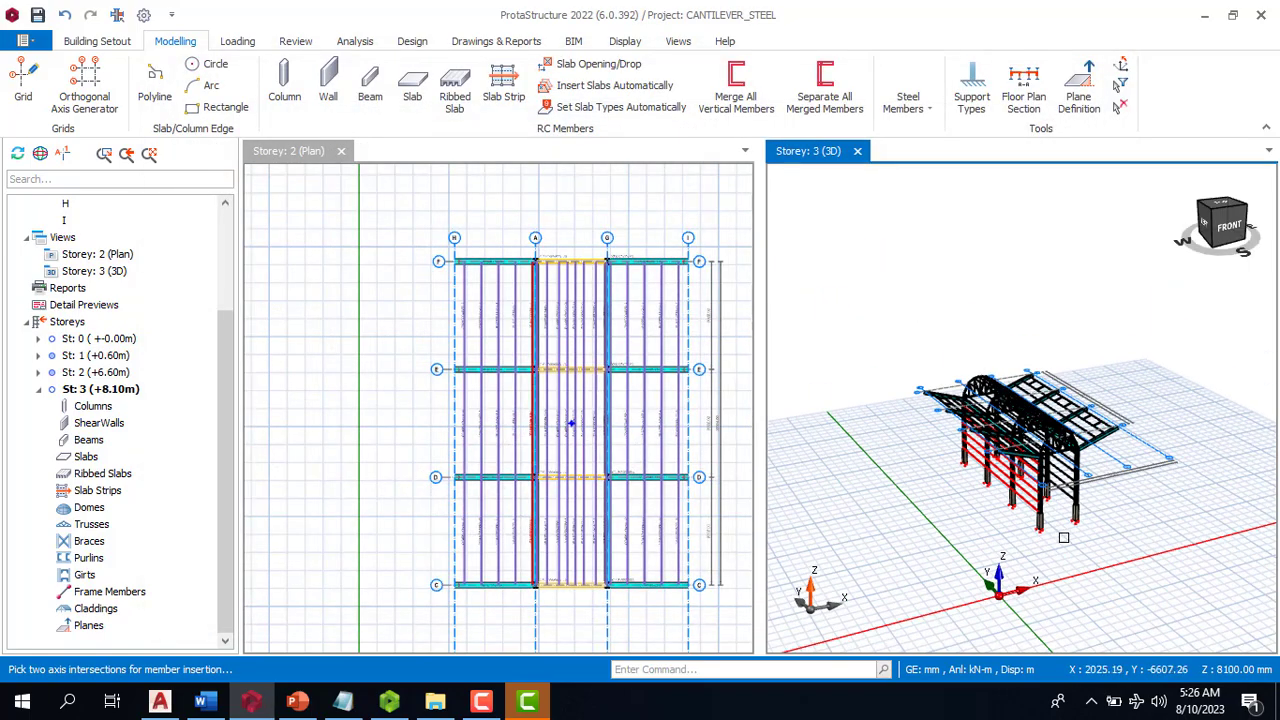
Insert a UKA90X90X8 X brace between the axis G columns at axes C and D
middle_drag(1062, 537, 1110, 488)
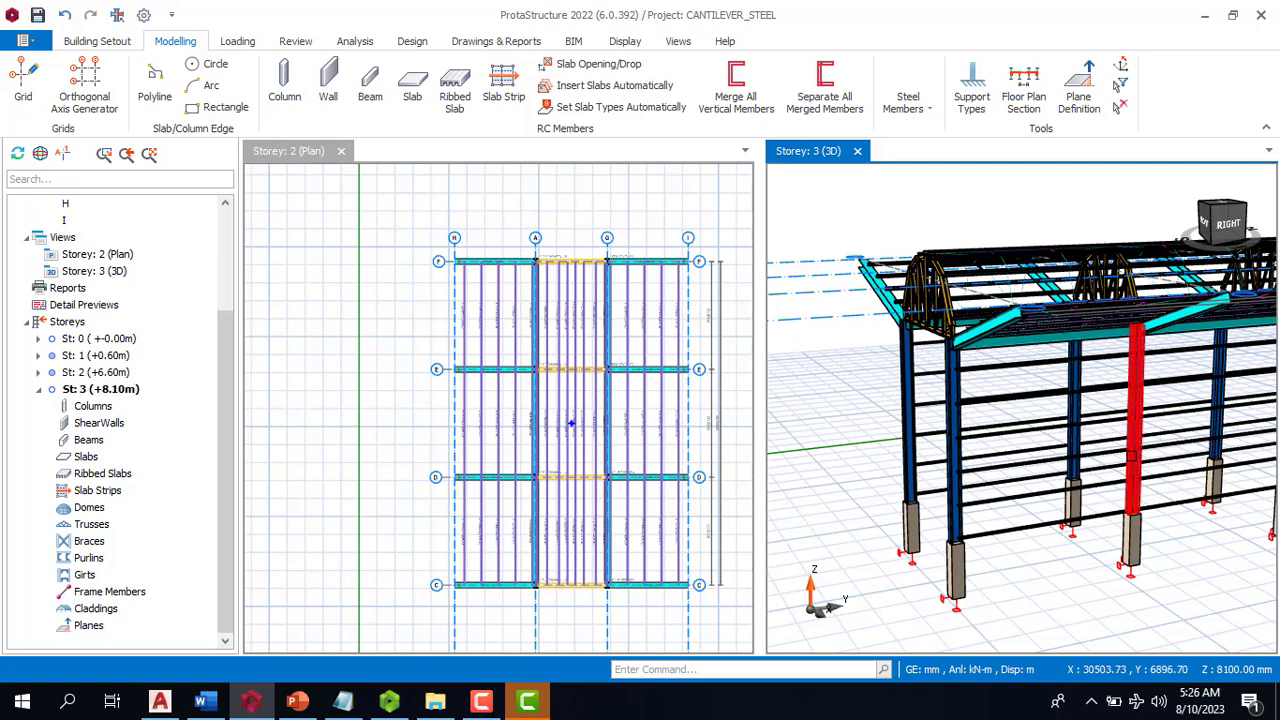
scroll(1114, 471, up, 1)
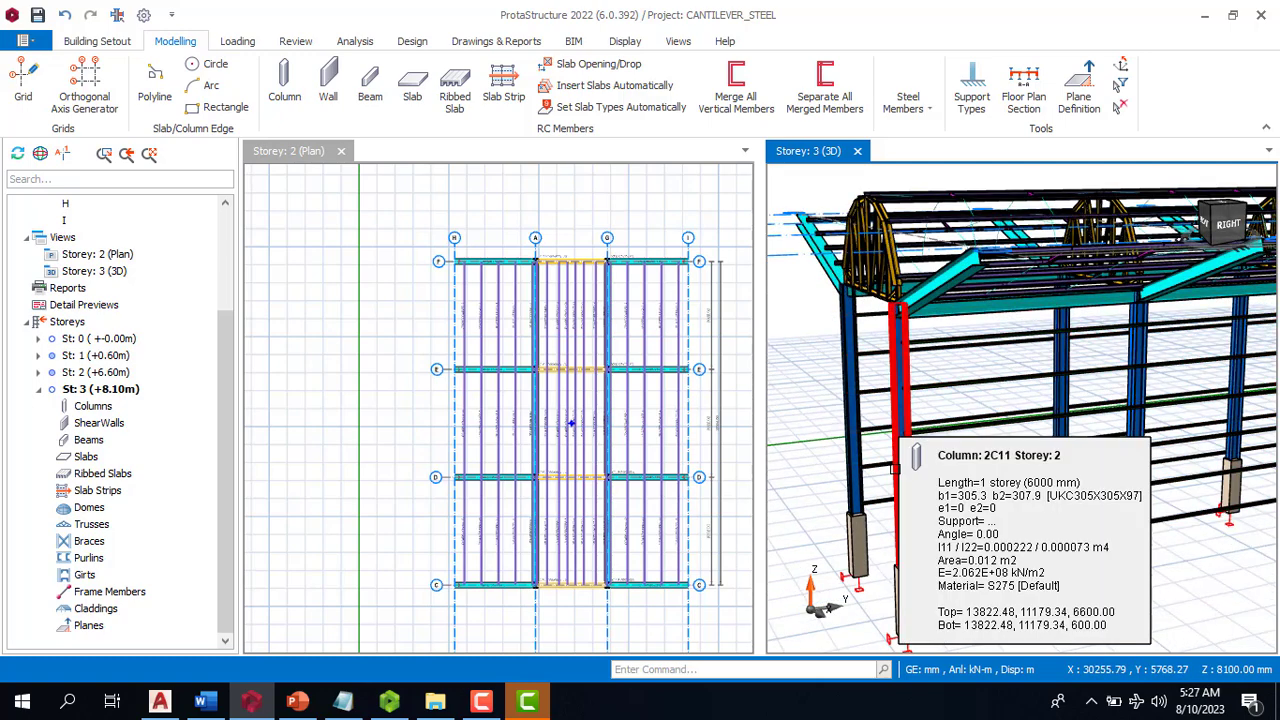
click(909, 118)
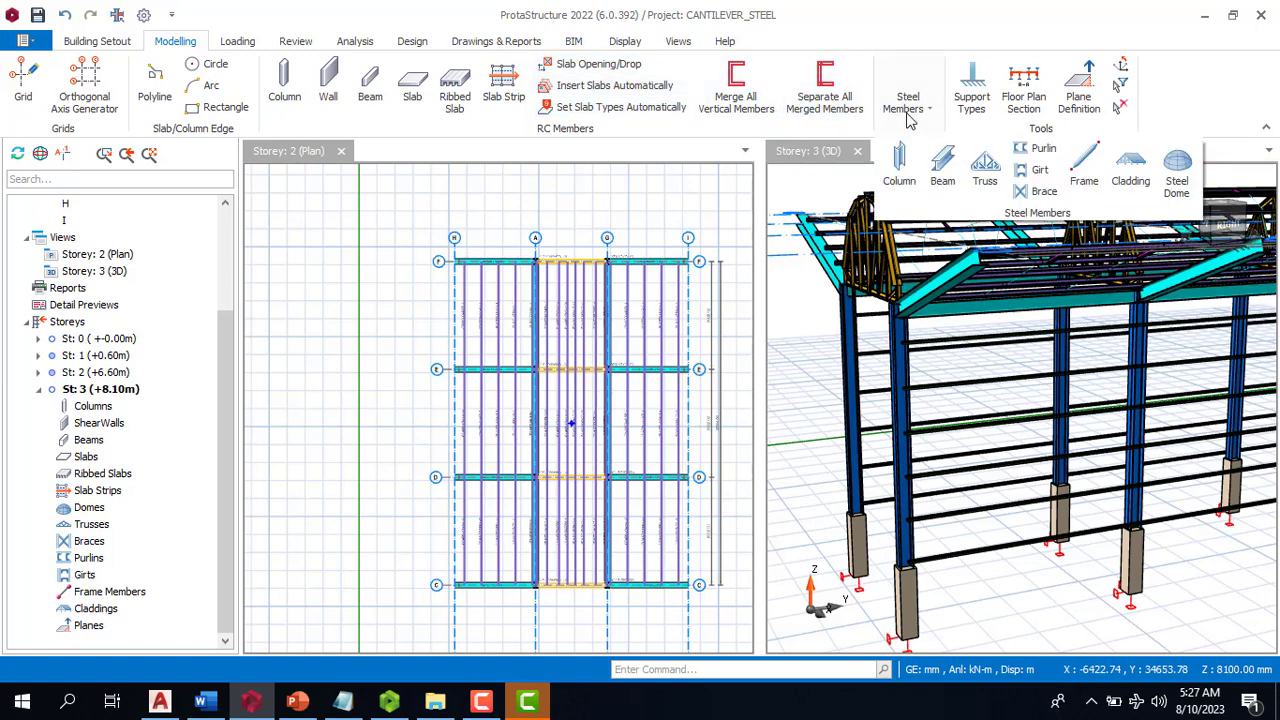
click(1038, 191)
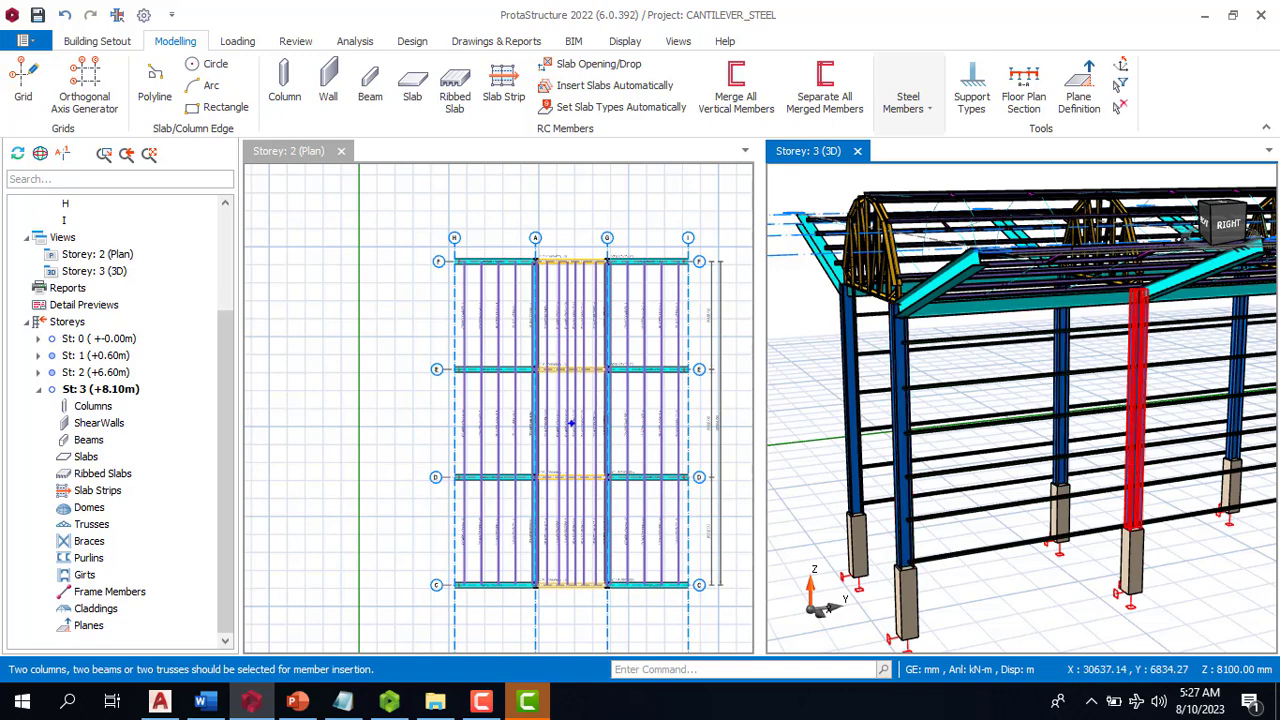
click(1137, 410)
click(1045, 606)
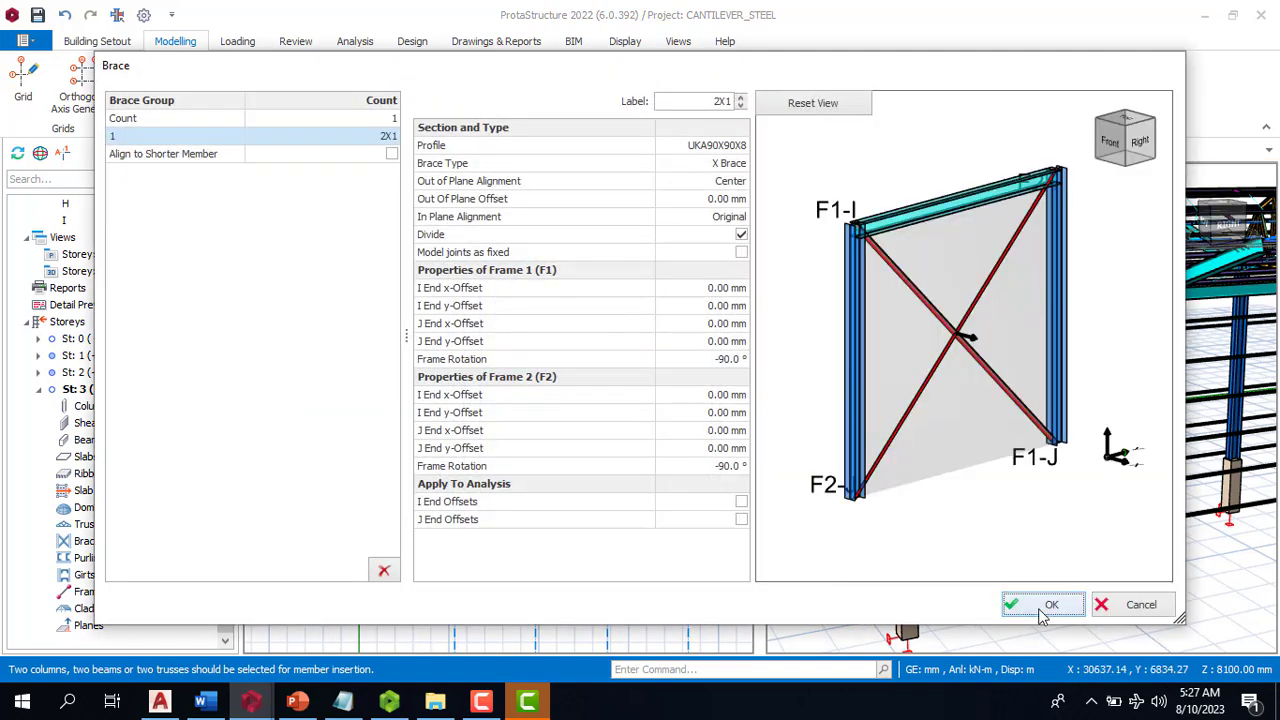
Insert an X brace between the axis G columns at axes E and F
scroll(858, 446, down, 5)
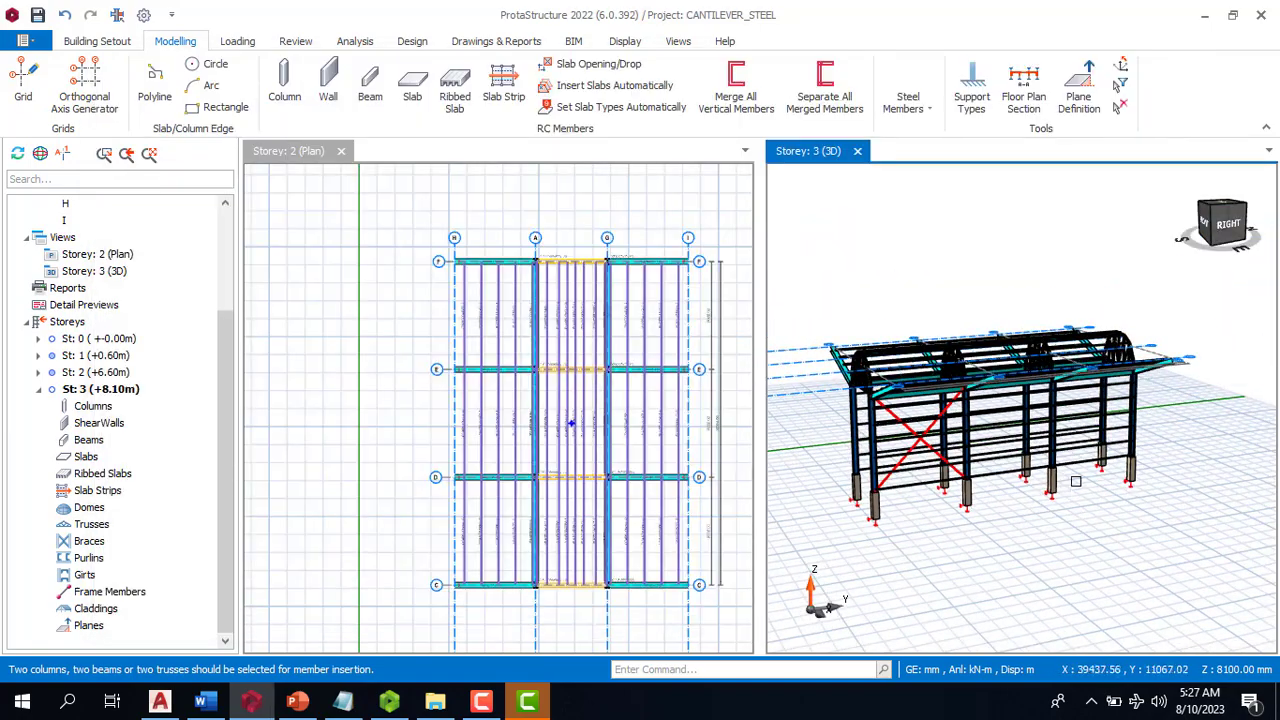
scroll(1074, 477, up, 4)
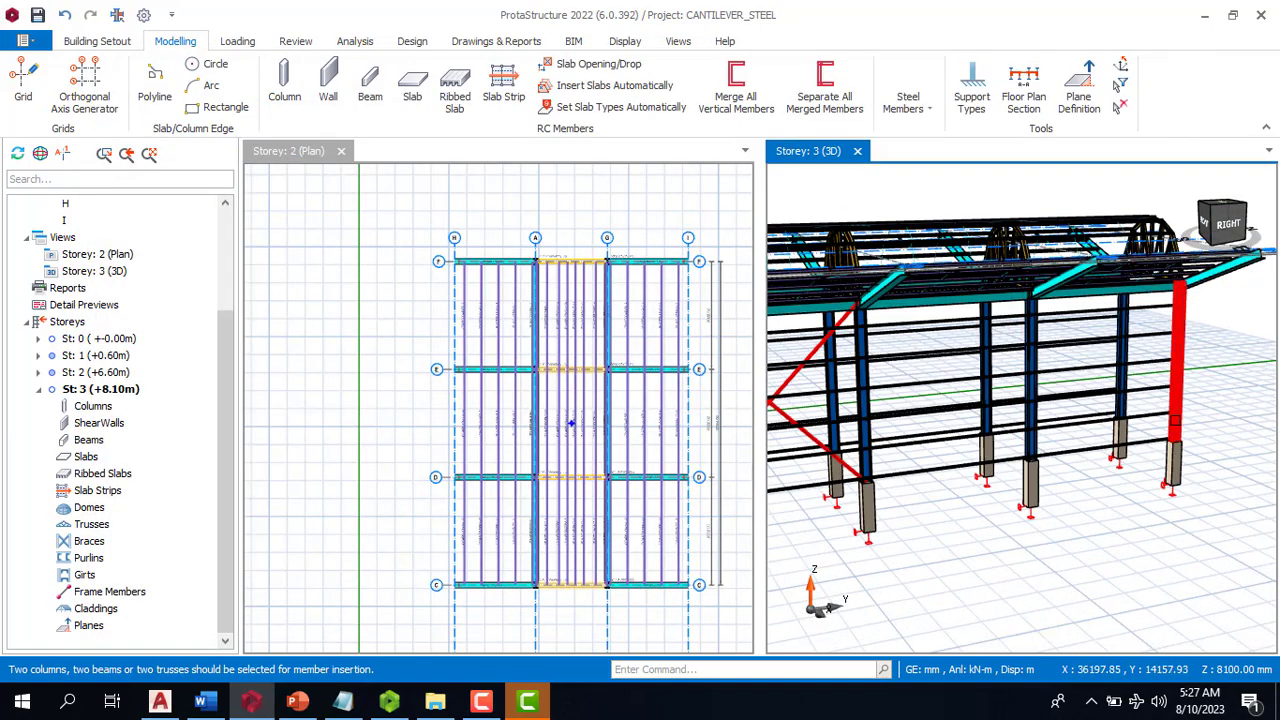
click(1174, 421)
click(1040, 606)
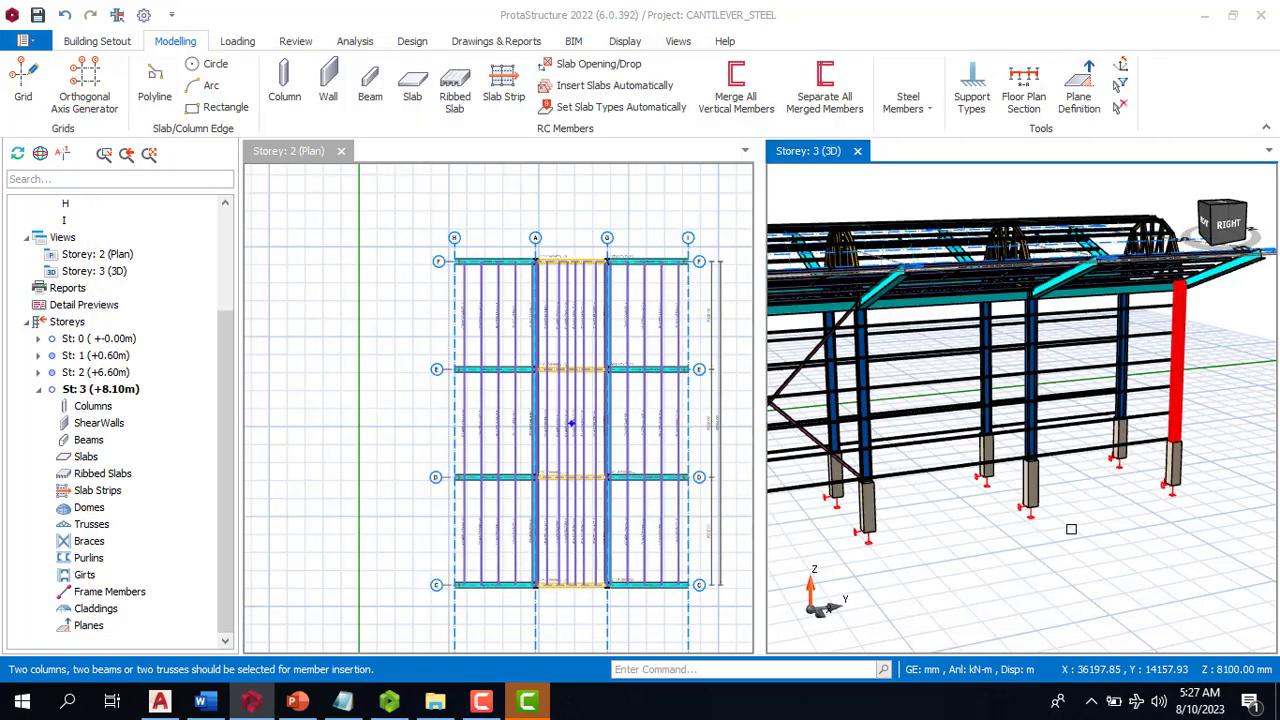
Insert a UKA90X90X8 X brace between the axis A columns at axes C and D
scroll(895, 471, down, 4)
scroll(895, 471, up, 4)
scroll(895, 471, up, 1)
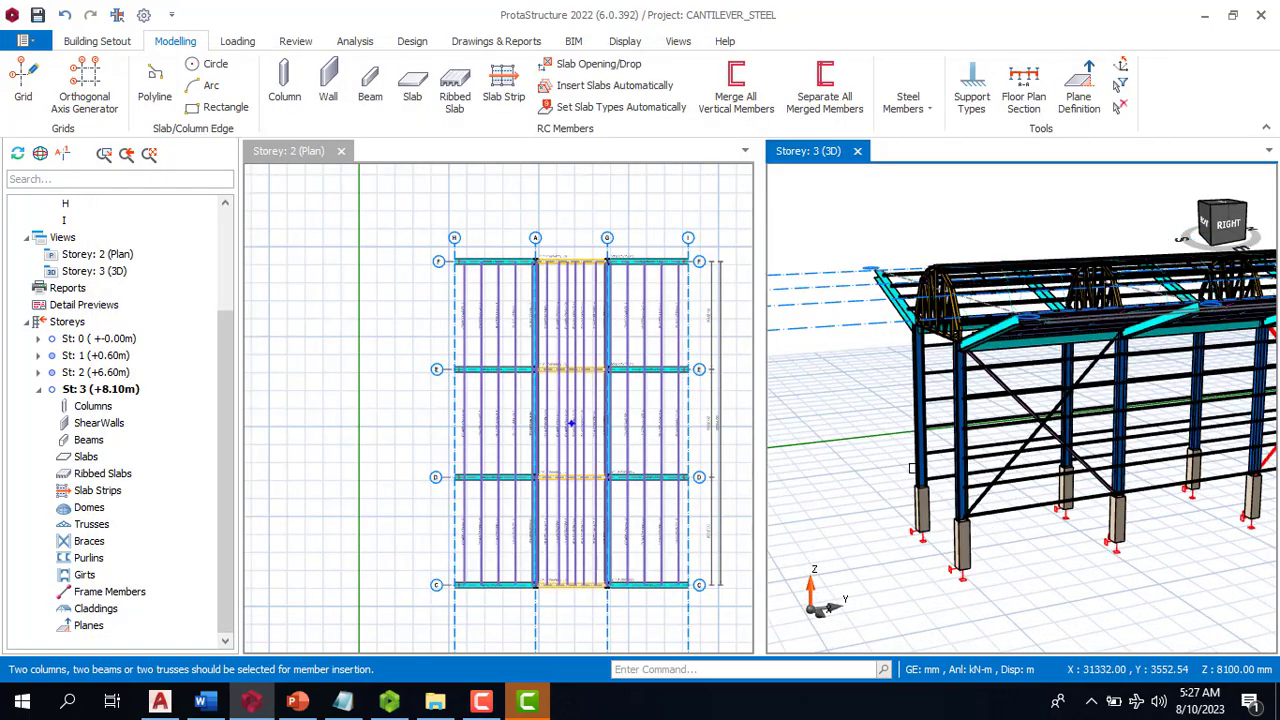
shift+middle_drag(804, 307, 996, 392)
scroll(996, 392, down, 5)
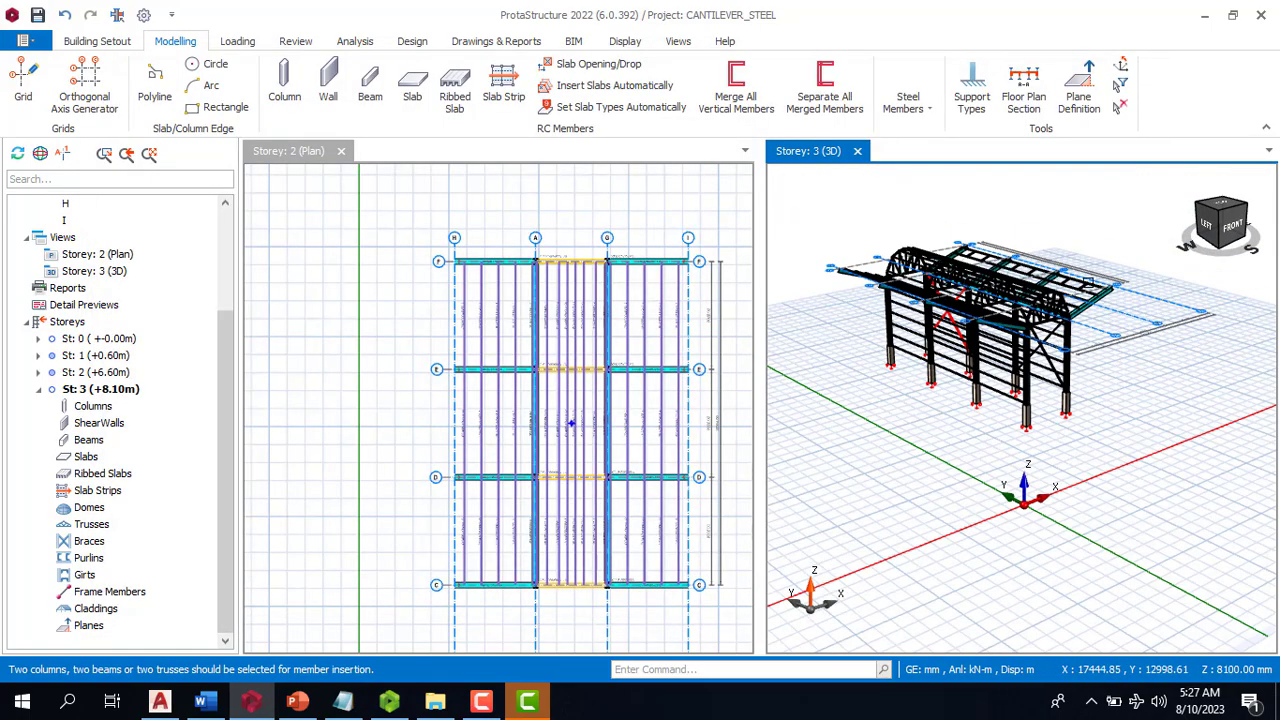
scroll(996, 392, up, 4)
scroll(996, 392, up, 2)
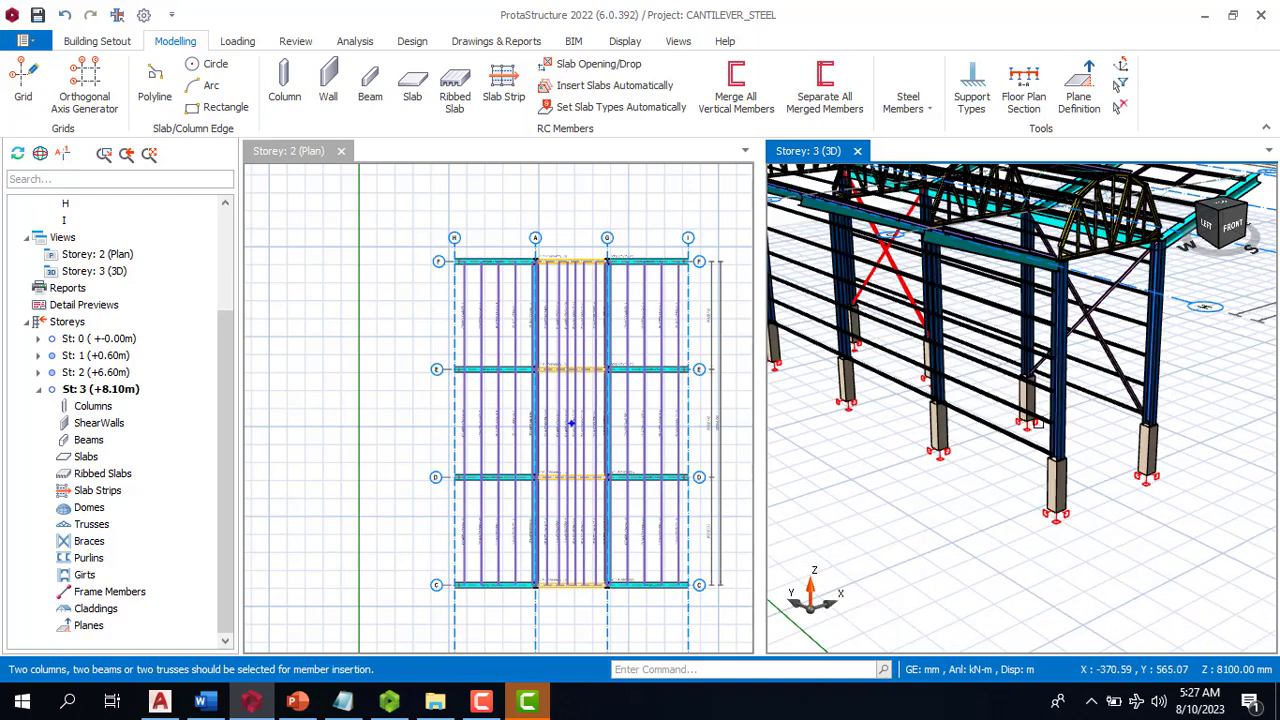
double_click(1000, 425)
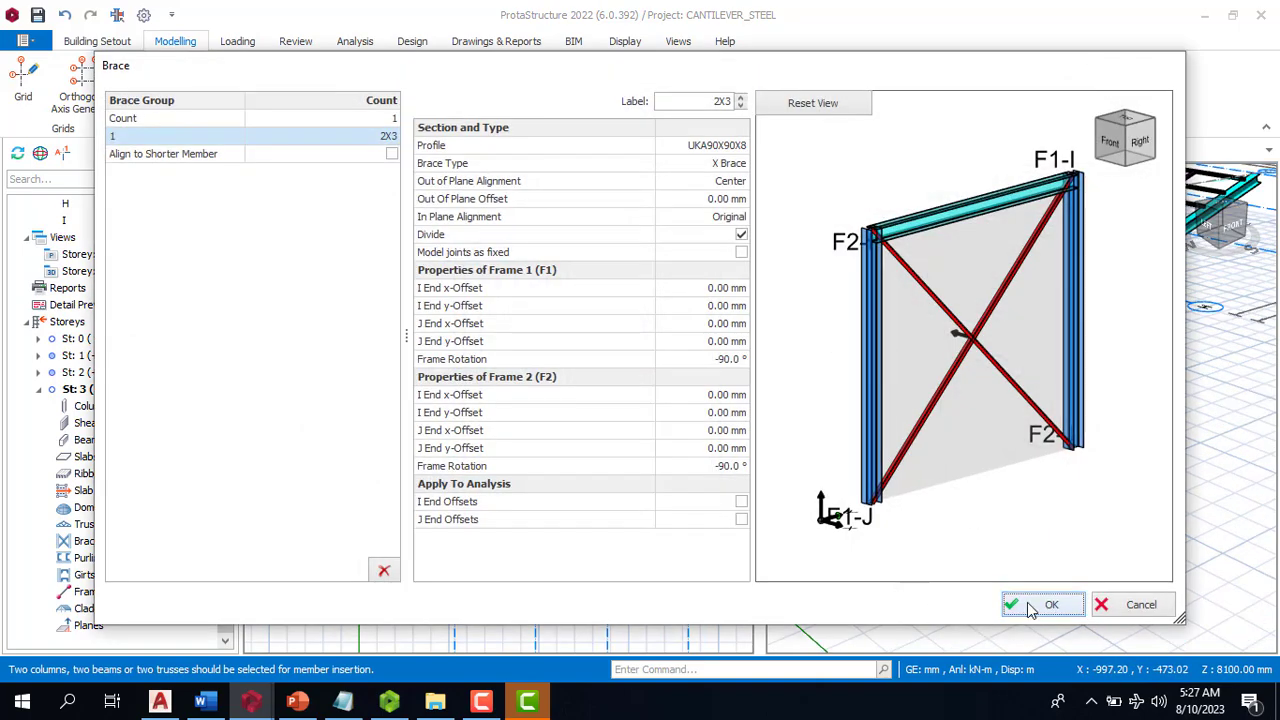
click(1040, 605)
Insert an X brace between the axis A columns at axes E and F
scroll(841, 397, up, 4)
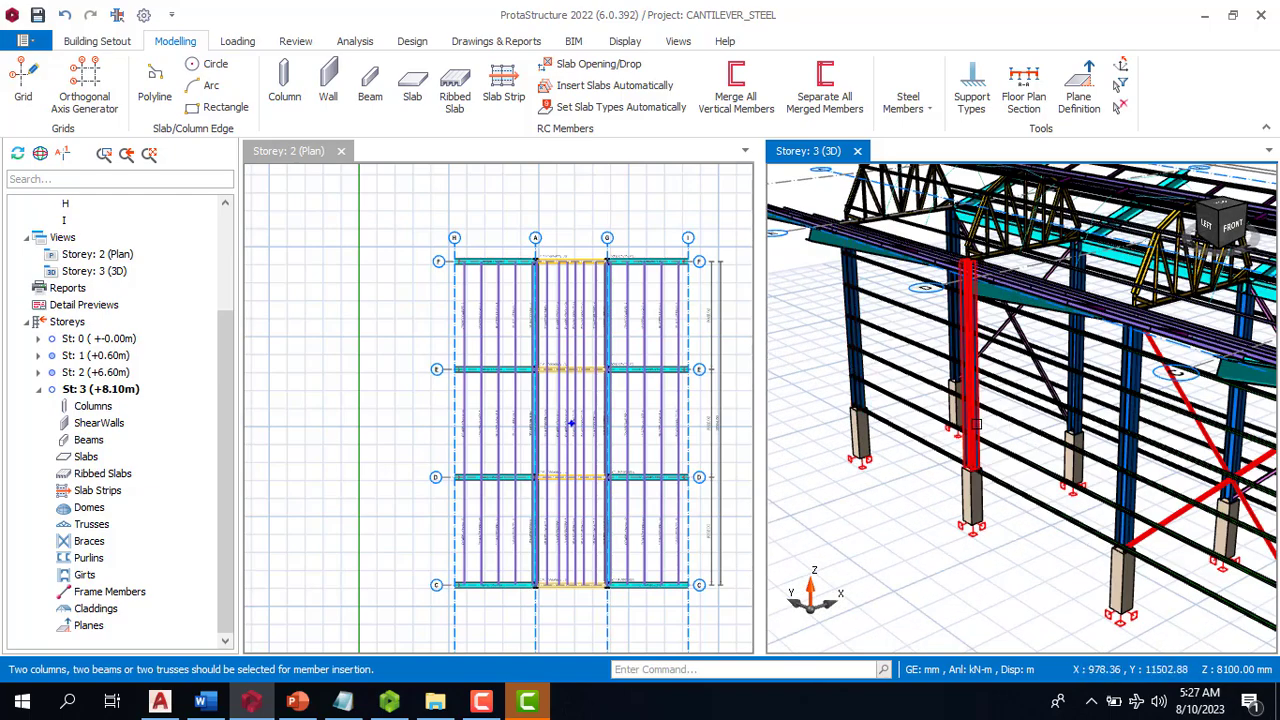
double_click(968, 274)
click(1016, 612)
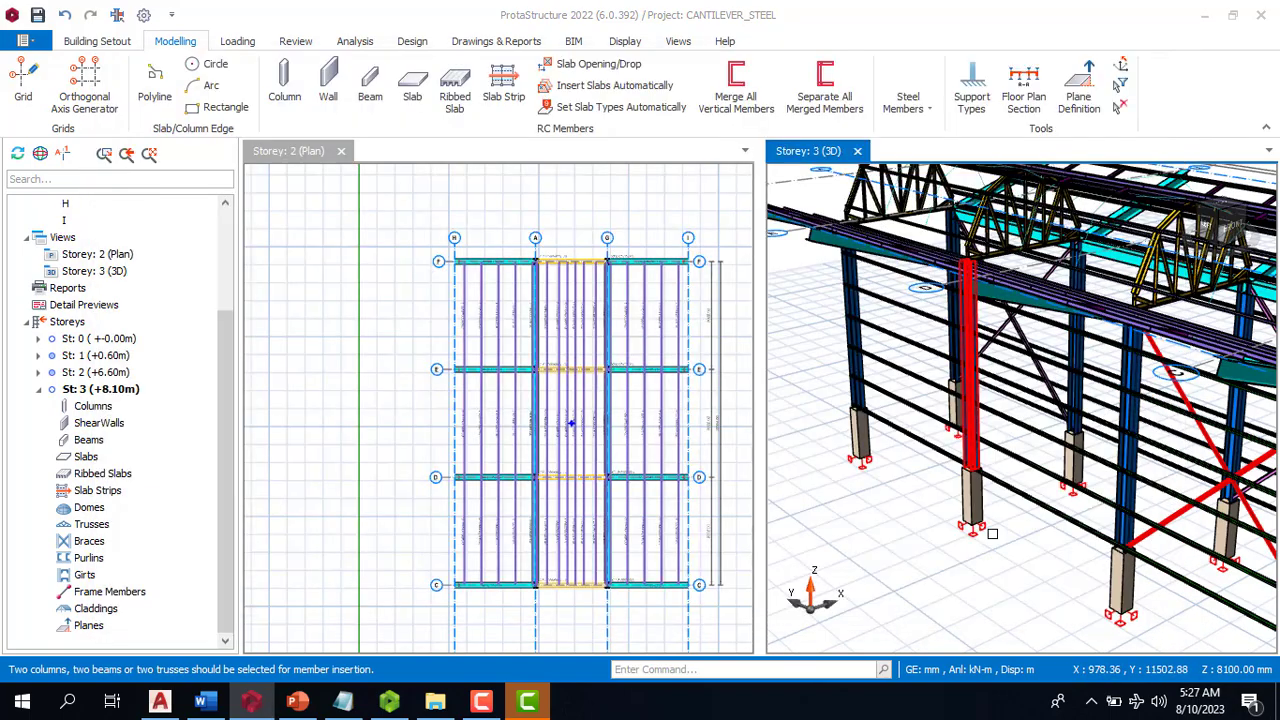
Examine the braces and girts on both long sides of the finished frame in the 3D view
scroll(995, 528, down, 6)
middle_drag(1068, 474, 856, 506)
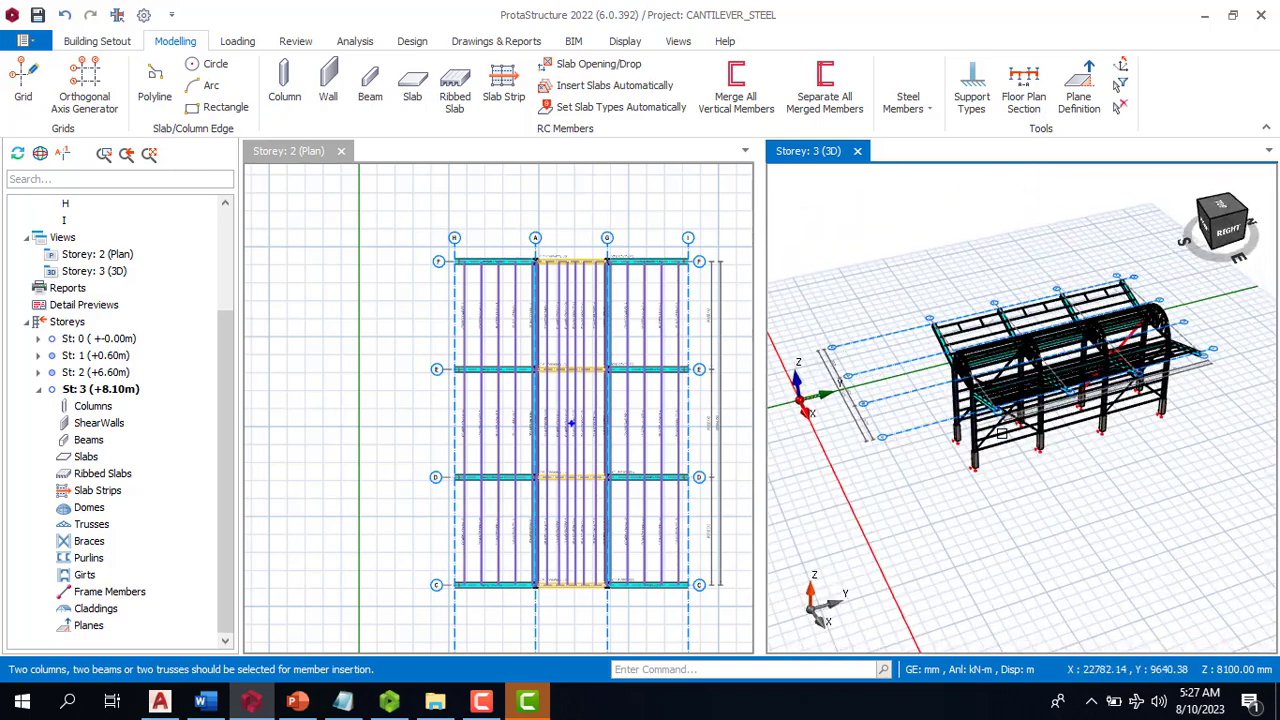
scroll(932, 492, up, 5)
scroll(935, 505, down, 5)
middle_drag(935, 505, 1091, 469)
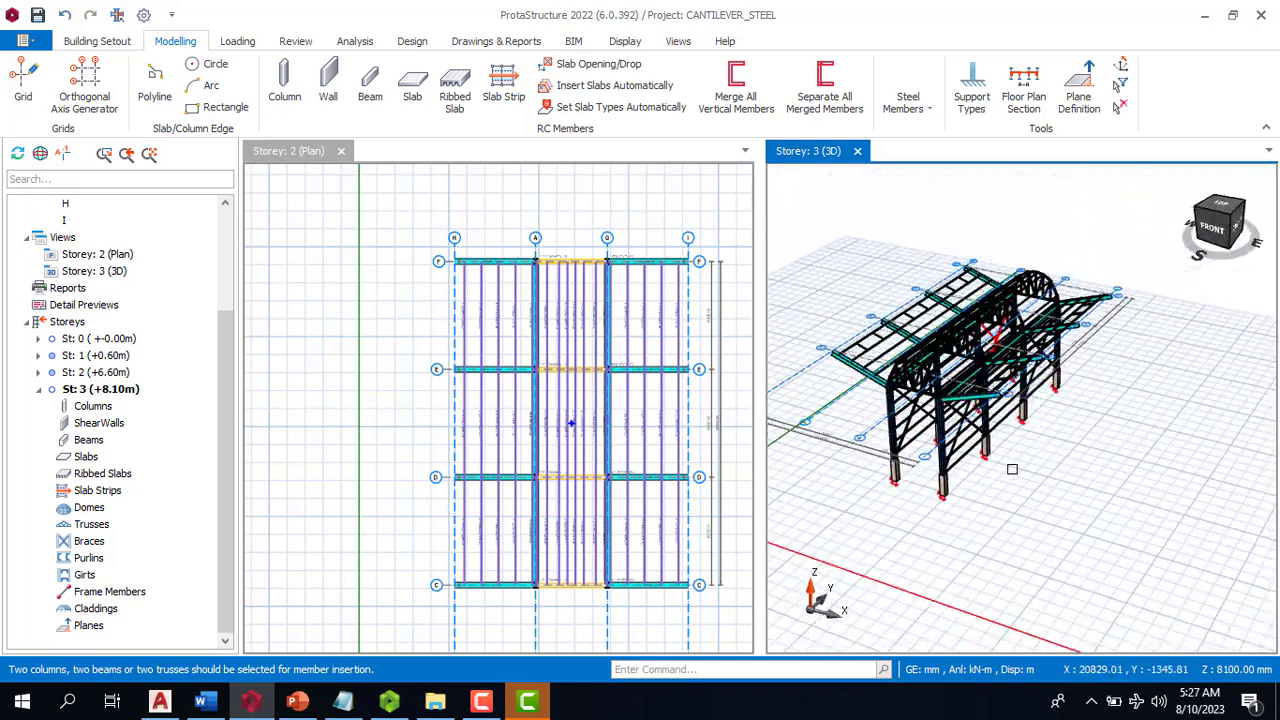
scroll(1091, 469, up, 4)
middle_drag(1110, 400, 1086, 384)
scroll(1153, 290, up, 2)
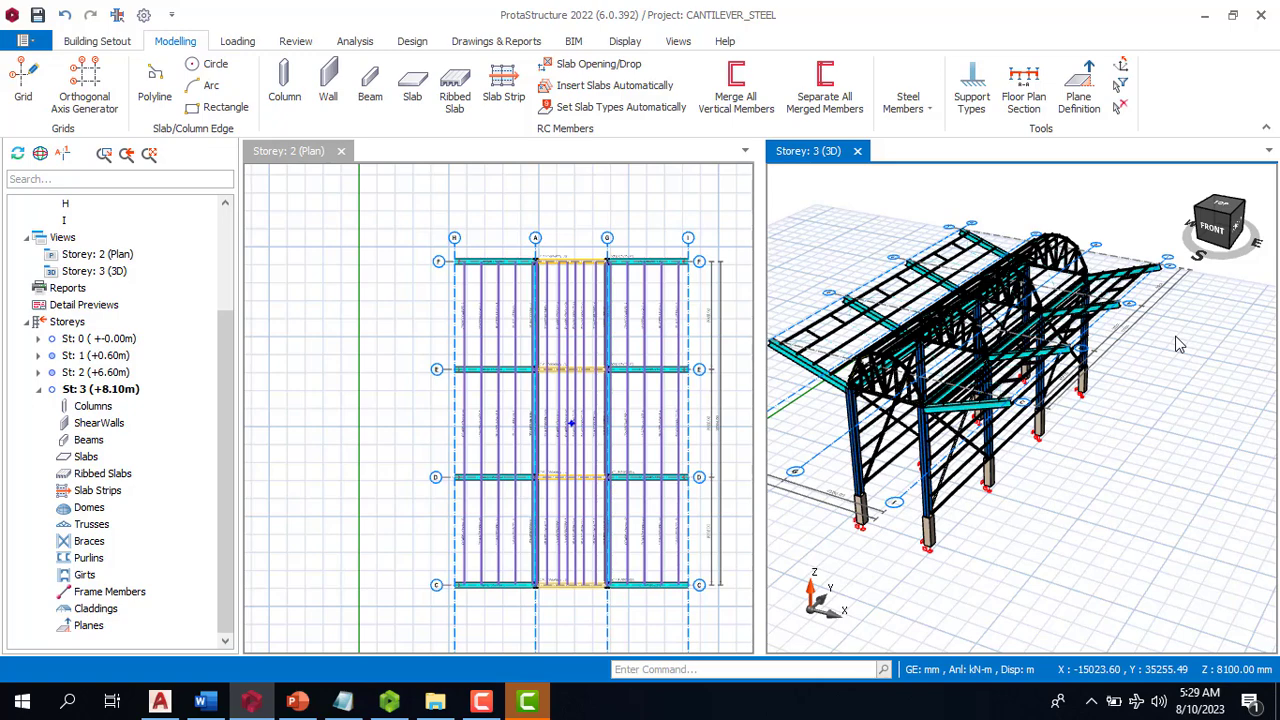
click(481, 702)
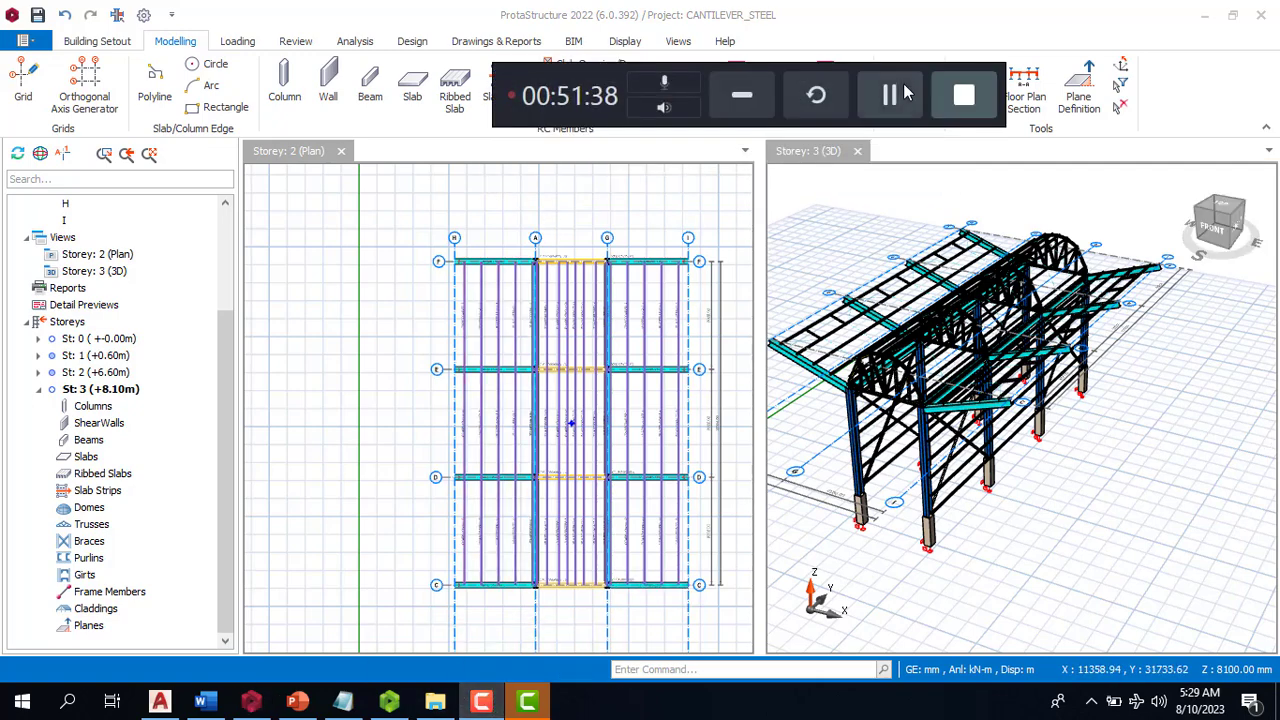